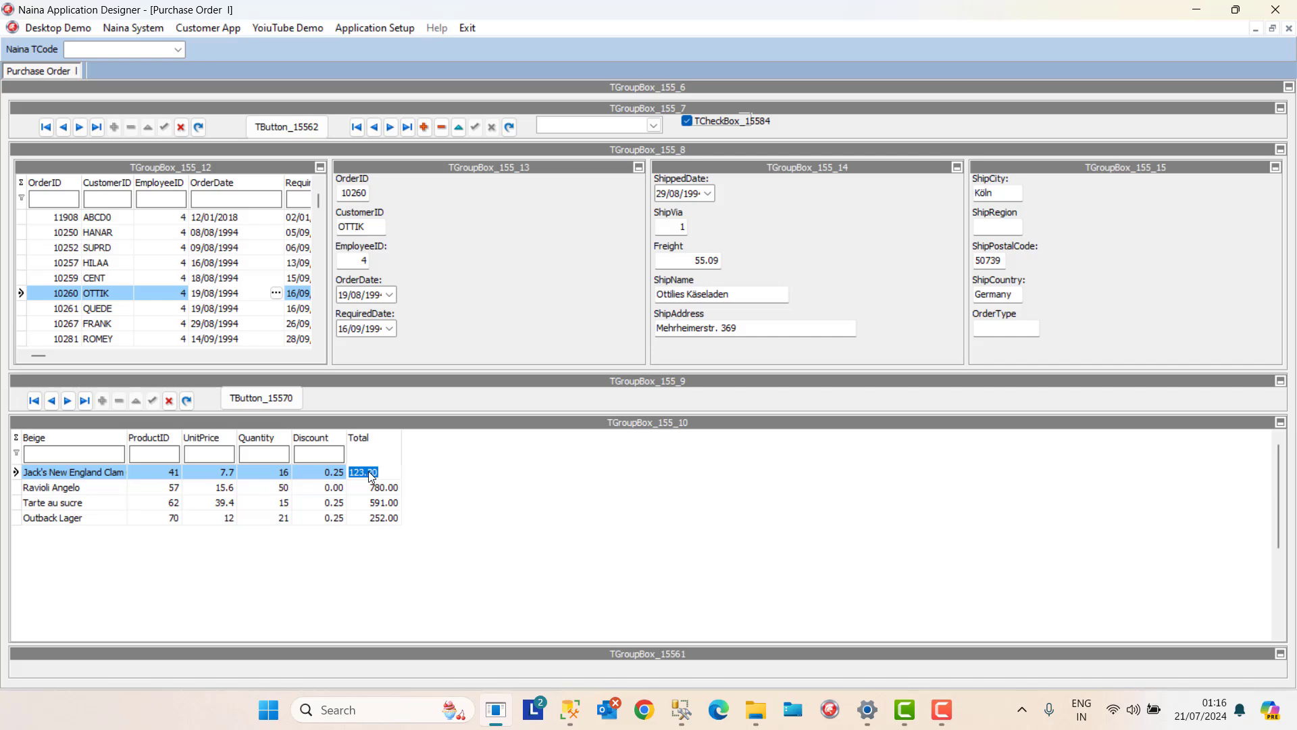
Close the Purchase Order form and open the Naina Forms designer.
click(331, 471)
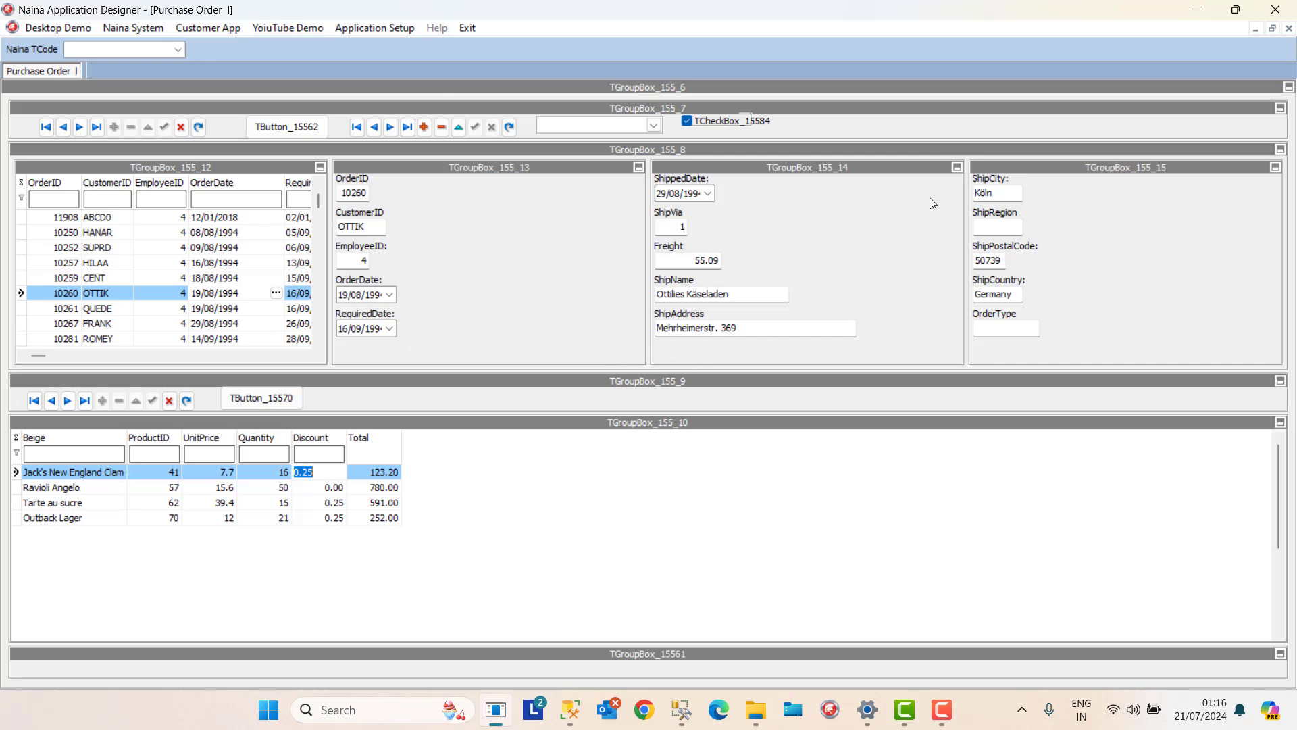
click(1287, 28)
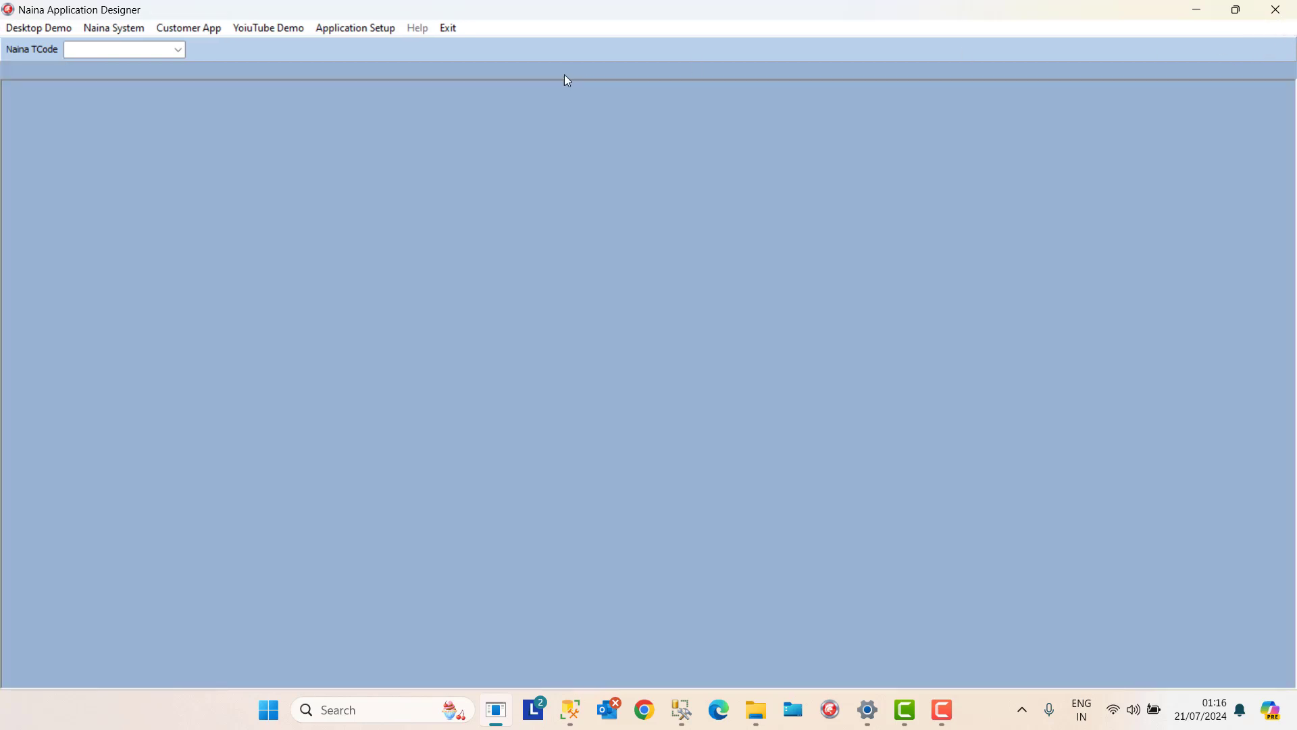
click(389, 27)
click(403, 79)
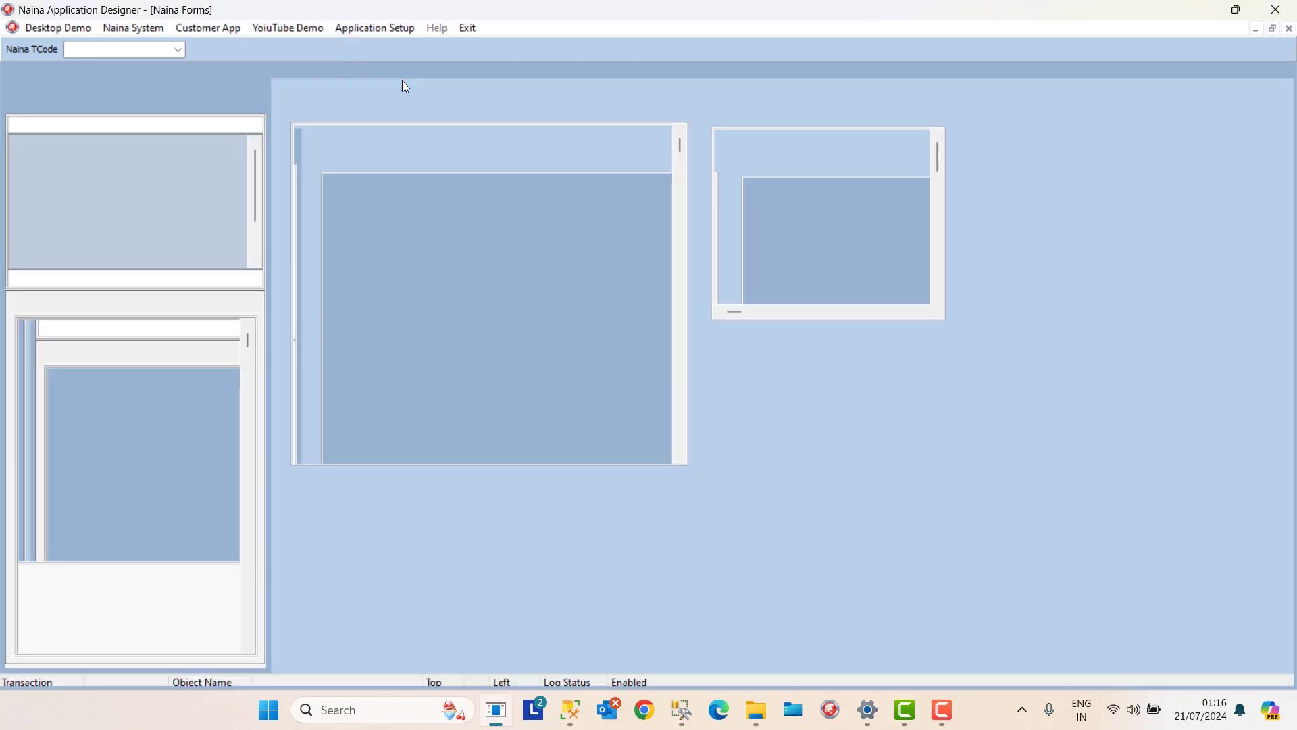
Clear the default transaction that loads the existing form, and reopen the Naina Forms designer with a blank form.
right_click(213, 187)
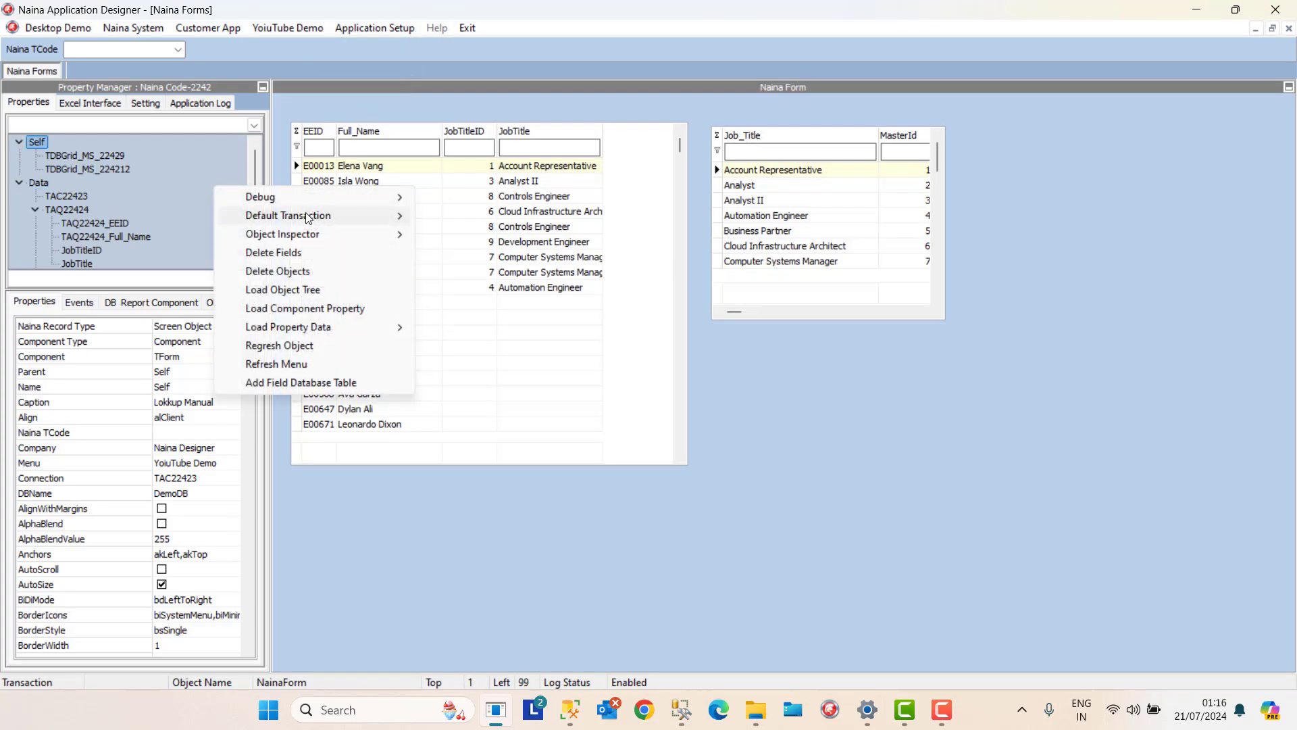
mouse_move(304, 215)
click(468, 234)
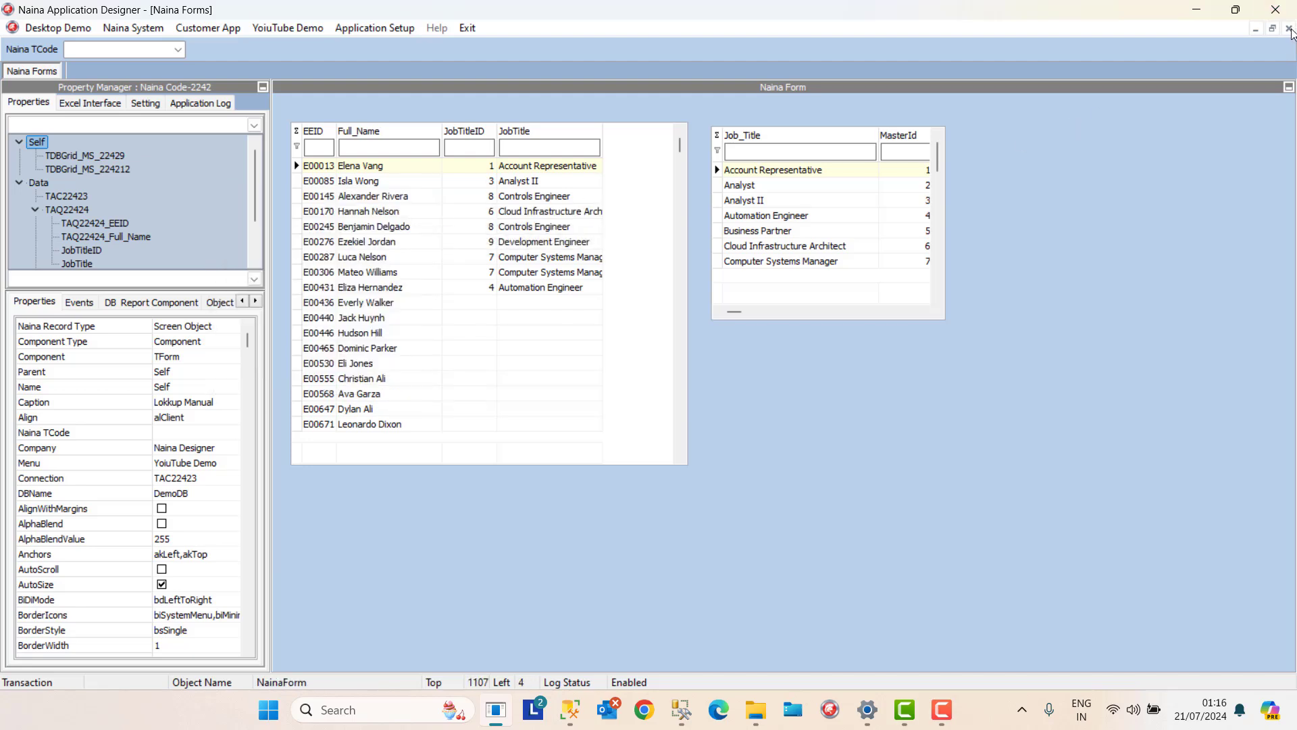
click(1288, 28)
click(346, 30)
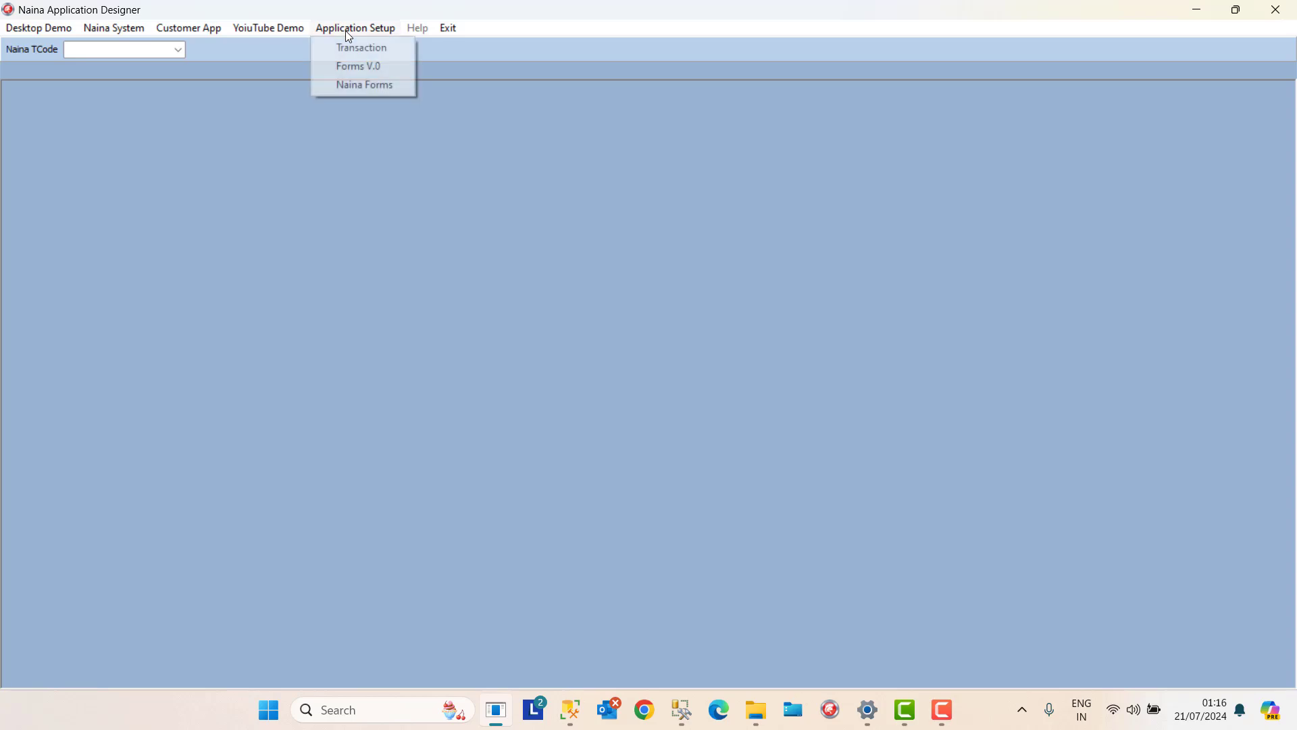
click(365, 82)
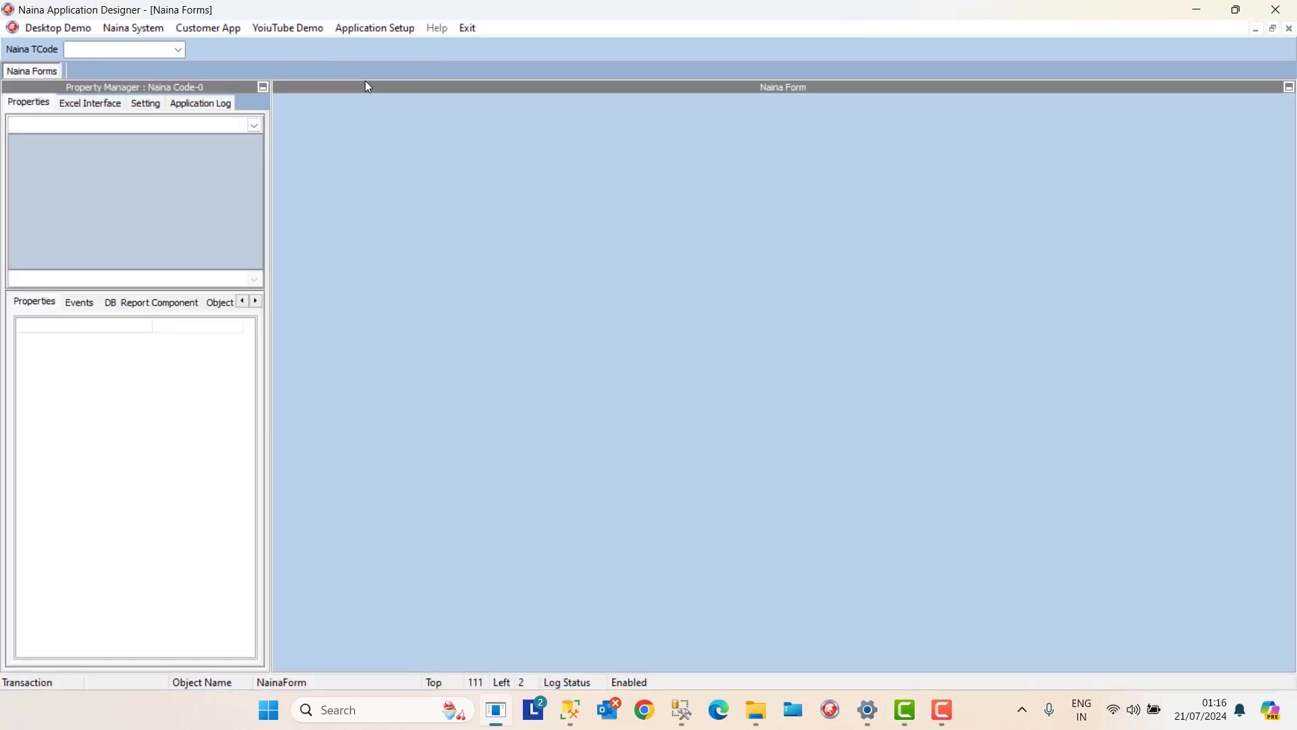
Add a TForm to the blank designer and set its caption to Calculated Field Demo.
right_click(337, 120)
mouse_move(502, 133)
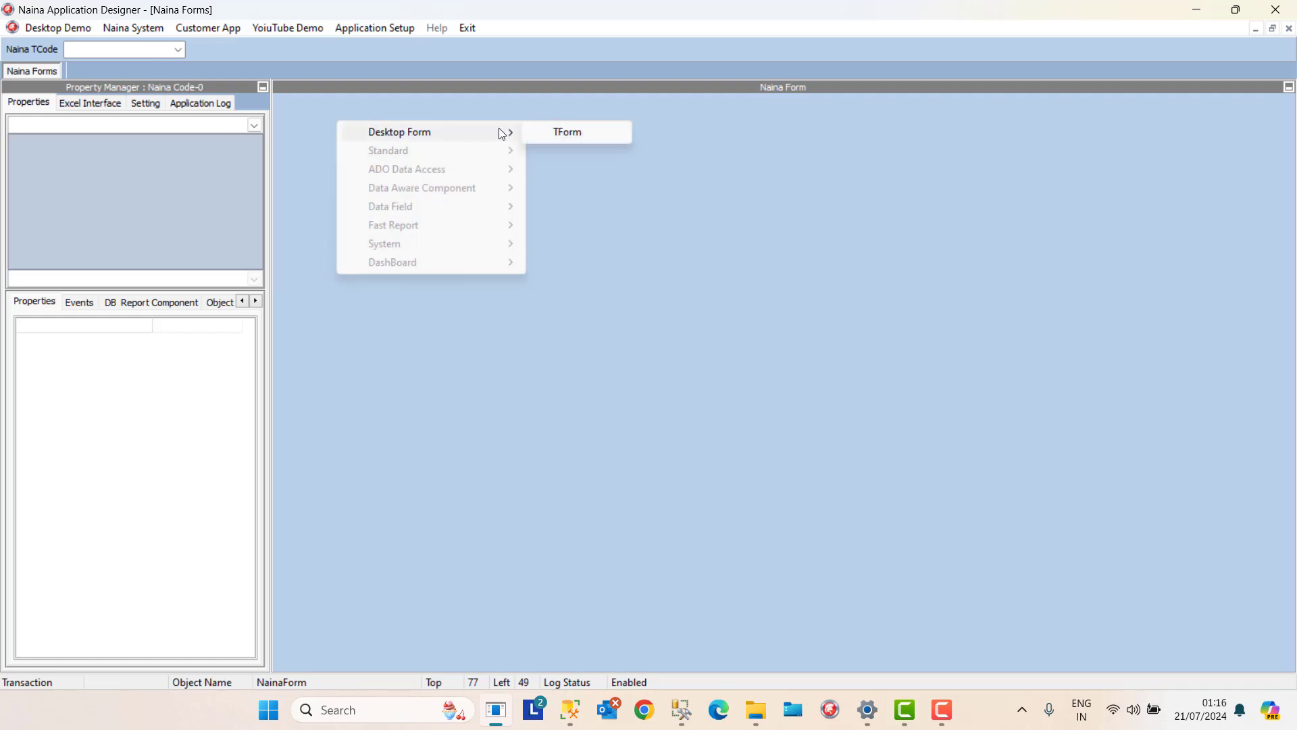
click(558, 131)
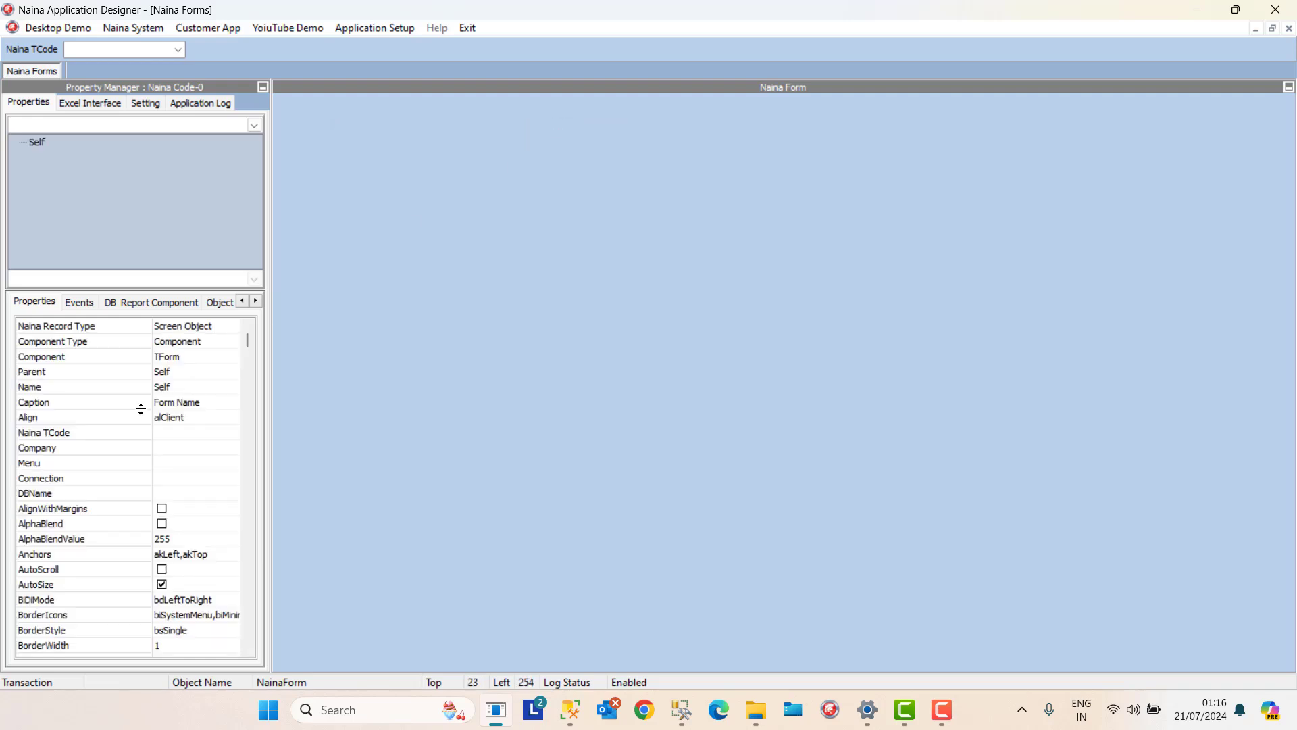
click(192, 403)
text(Ca)
text(lcula)
text(ted Fie)
text(ld Den)
text(o)
Assign the form to the company Naina Designer and the menu Customer App.
click(197, 448)
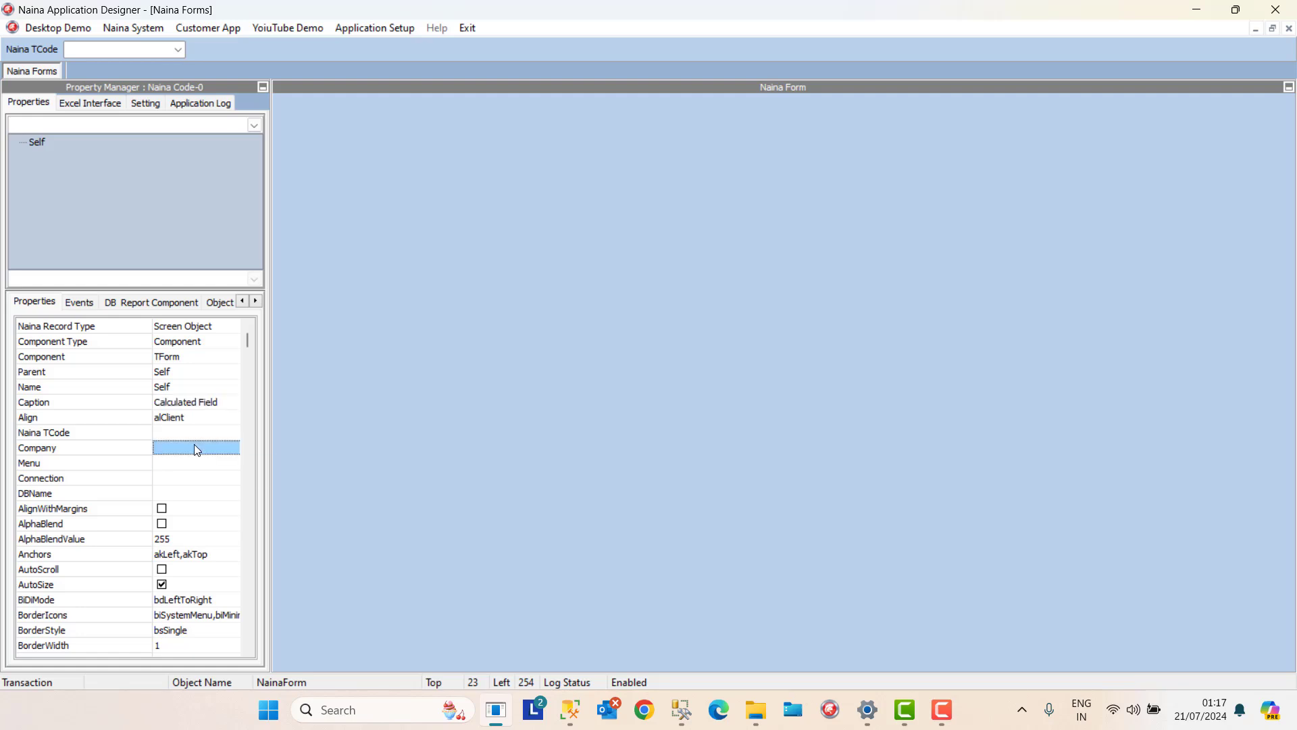
click(202, 462)
click(202, 464)
click(196, 509)
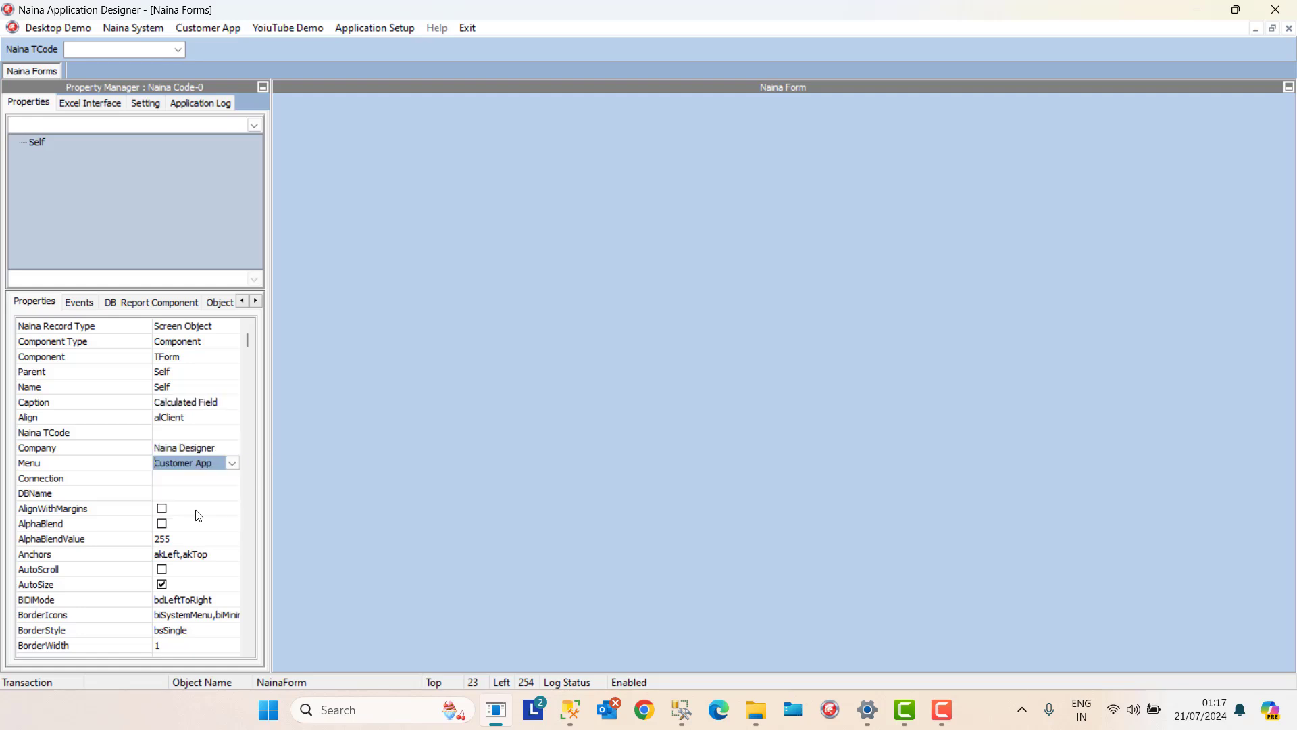
click(203, 514)
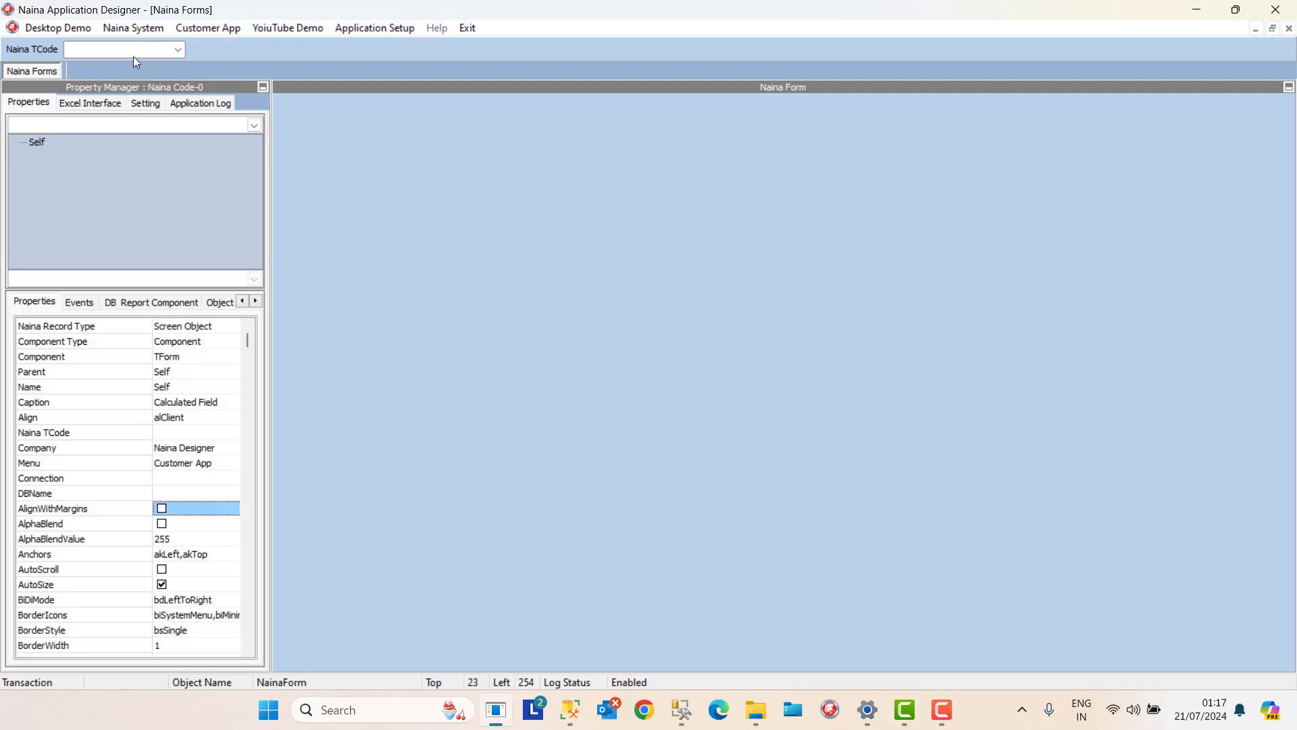
Set the data connection to SQL SEVER 2019 with the database DbNaina_DMSDEMO and update the form with it.
click(143, 104)
click(242, 237)
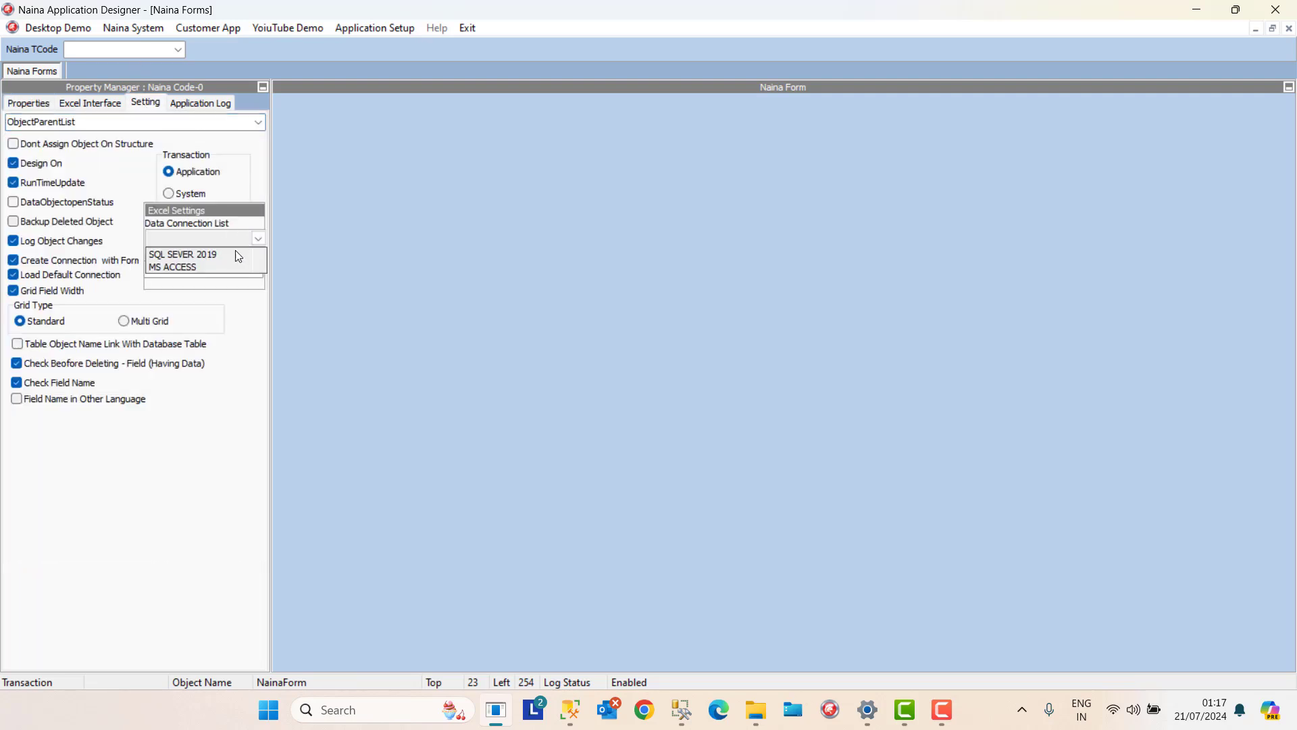
click(237, 254)
click(237, 271)
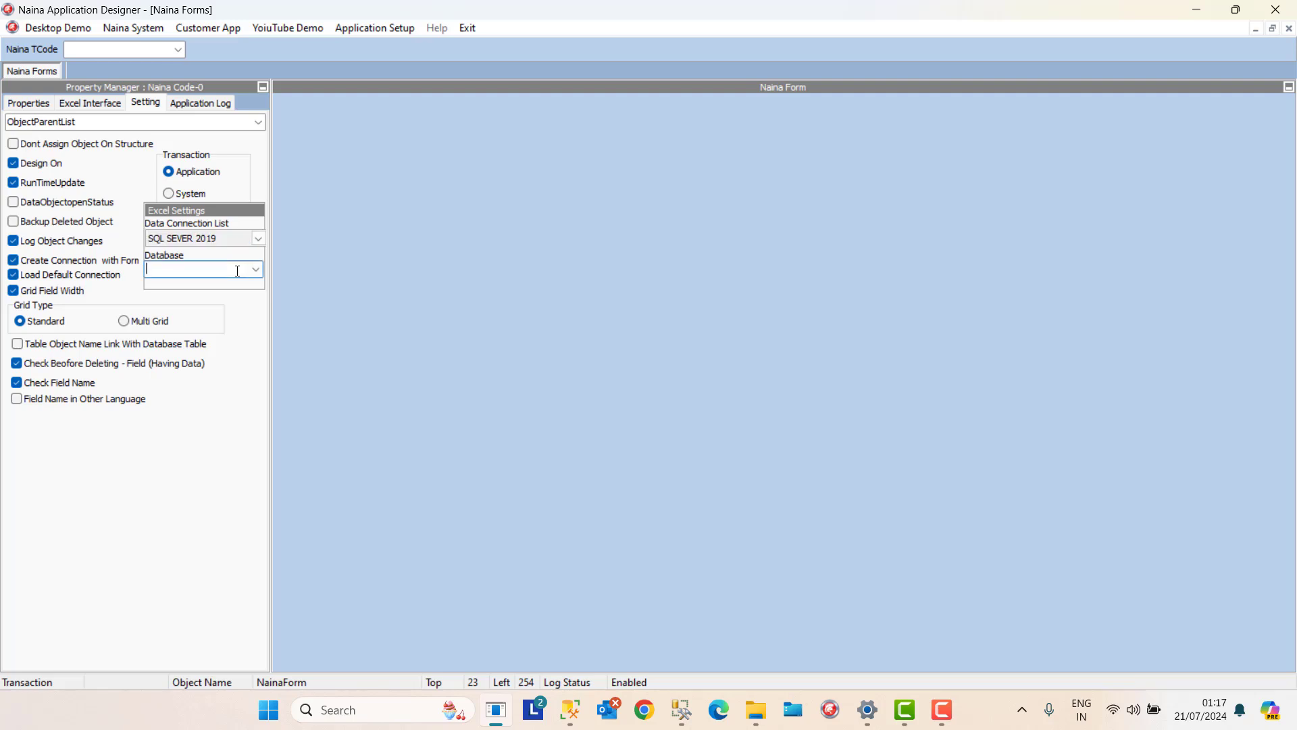
click(255, 269)
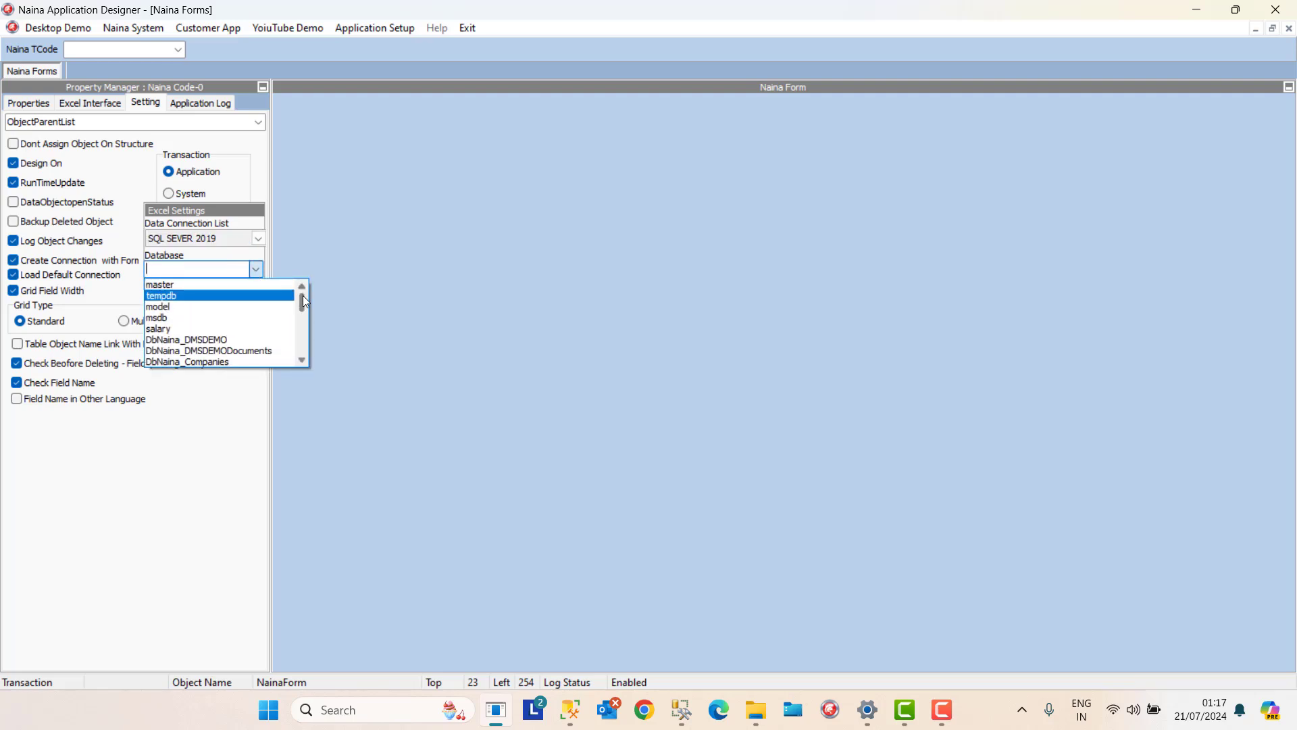
click(243, 339)
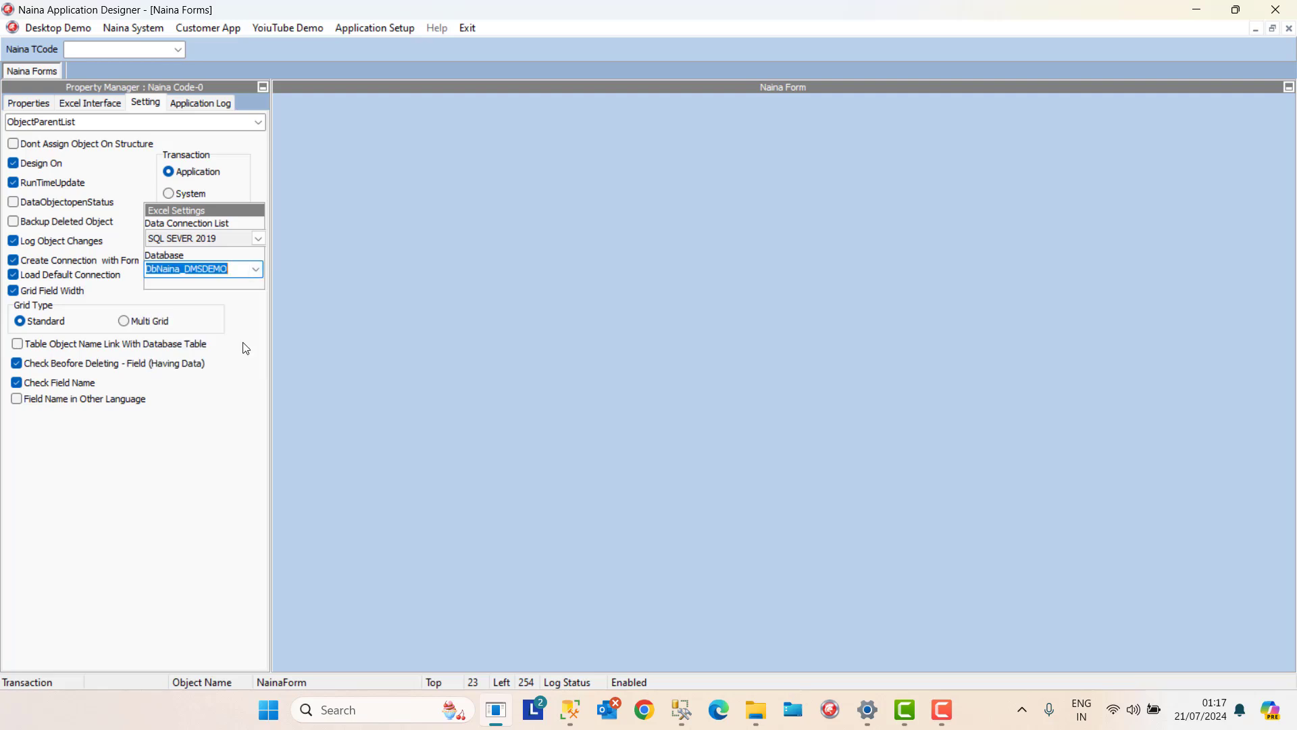
right_click(218, 265)
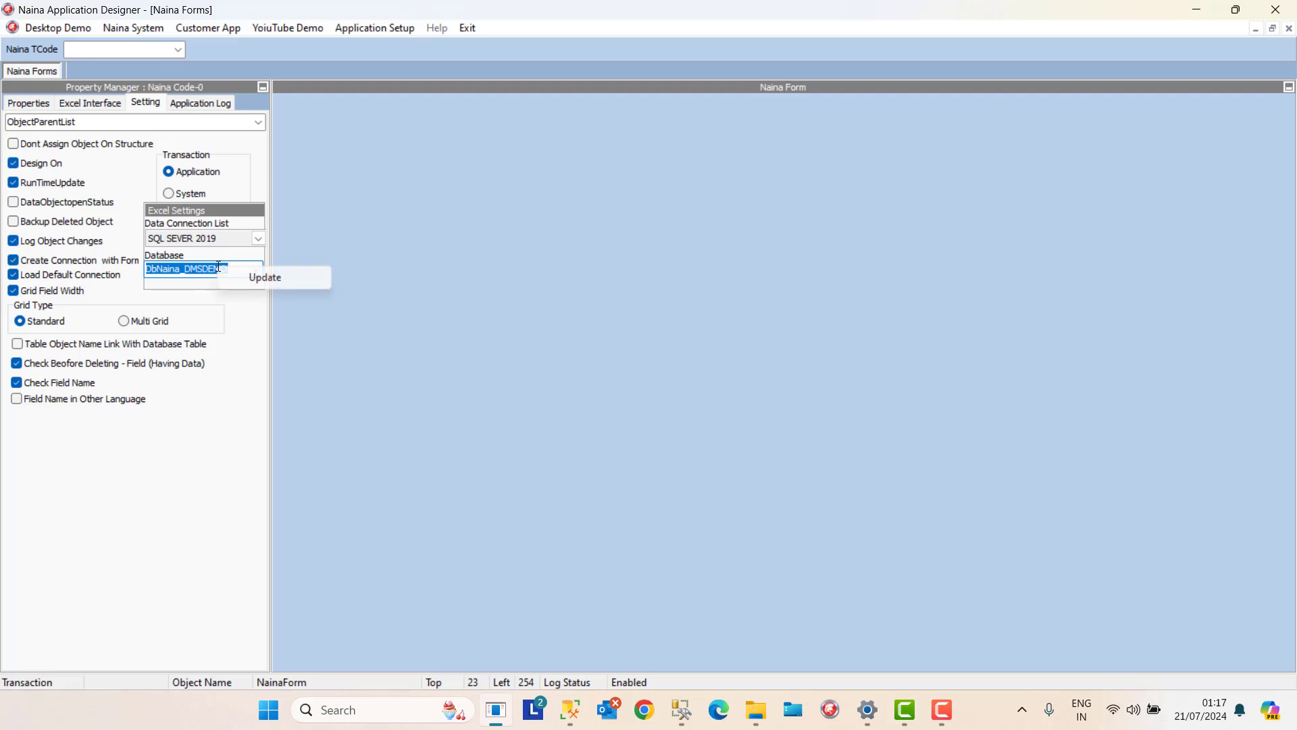
click(253, 281)
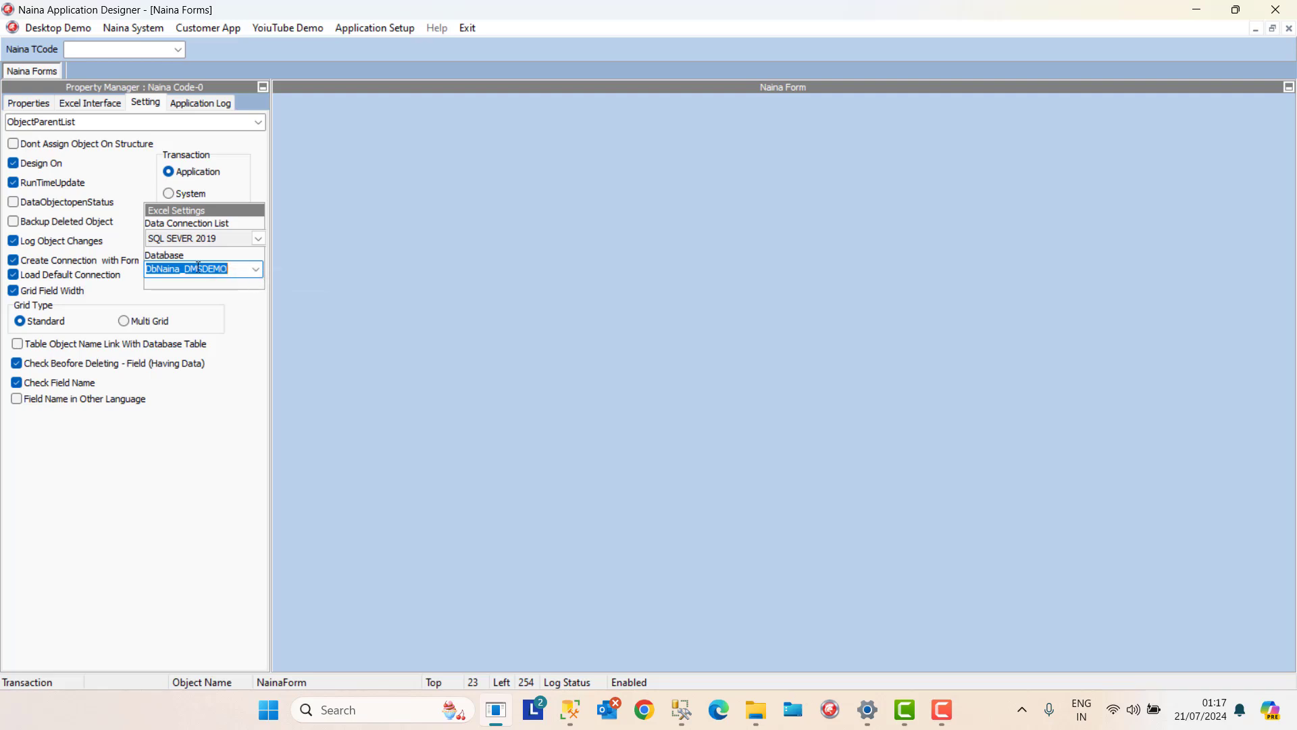
Select the ADO connection under Data in the object tree and enable its Connected property.
click(32, 100)
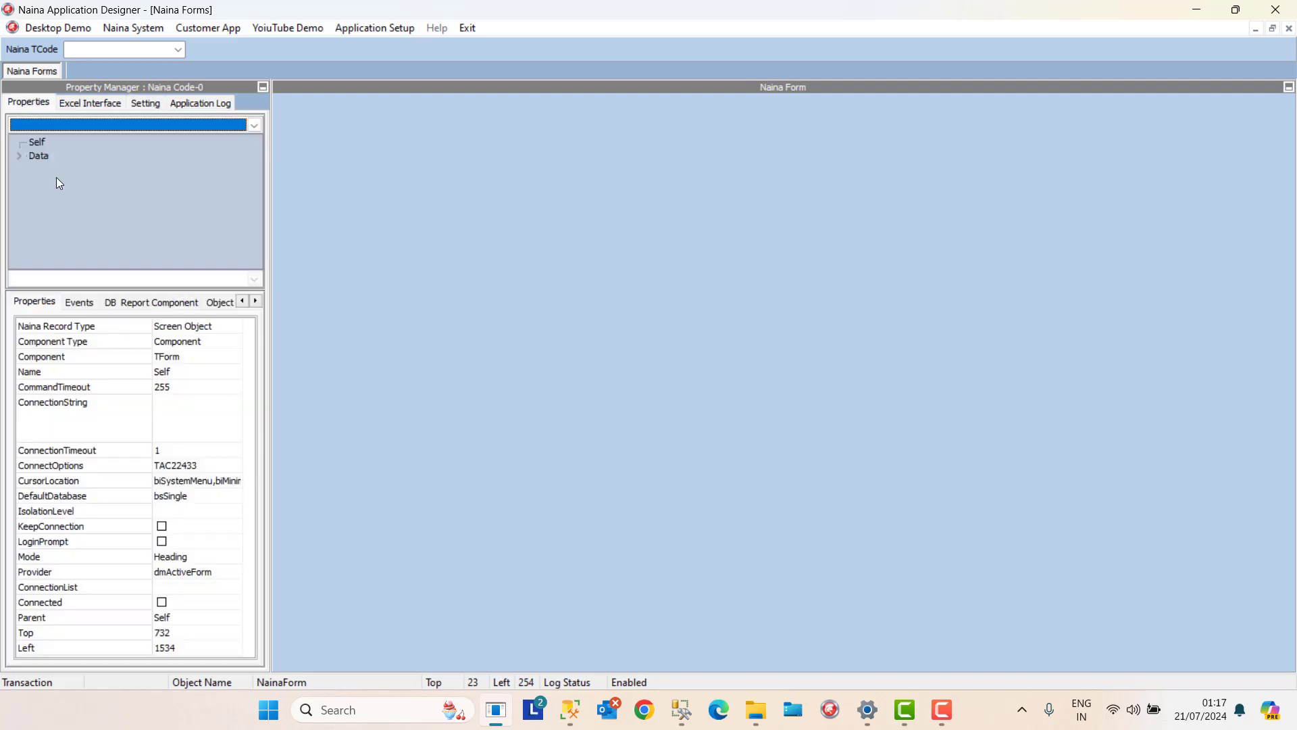
click(22, 155)
click(58, 169)
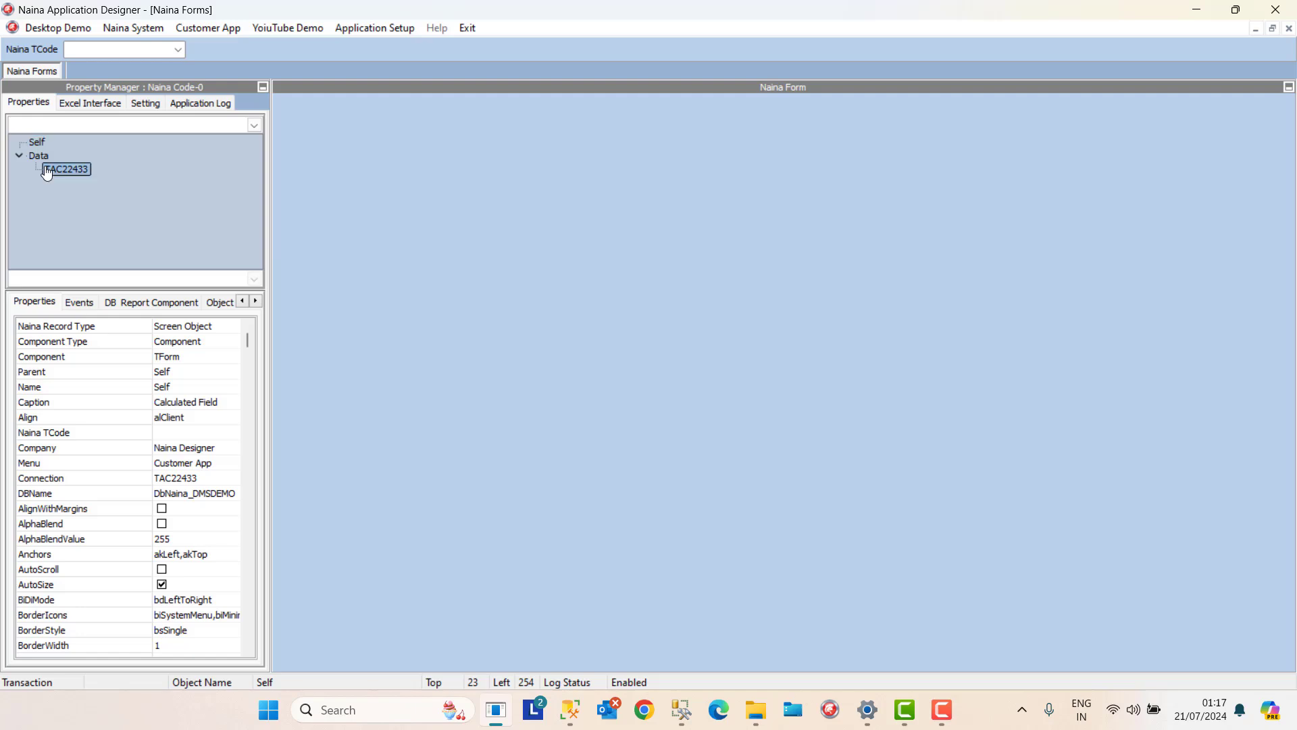
click(251, 632)
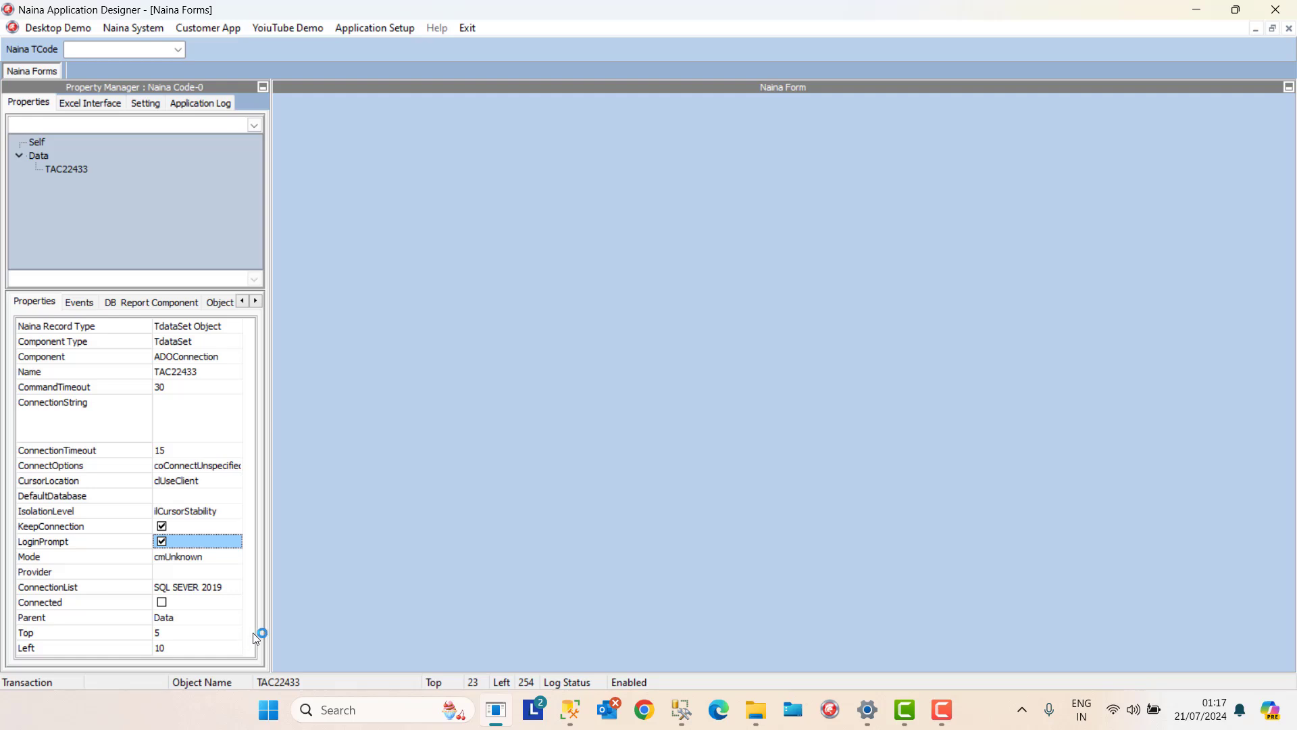
click(165, 603)
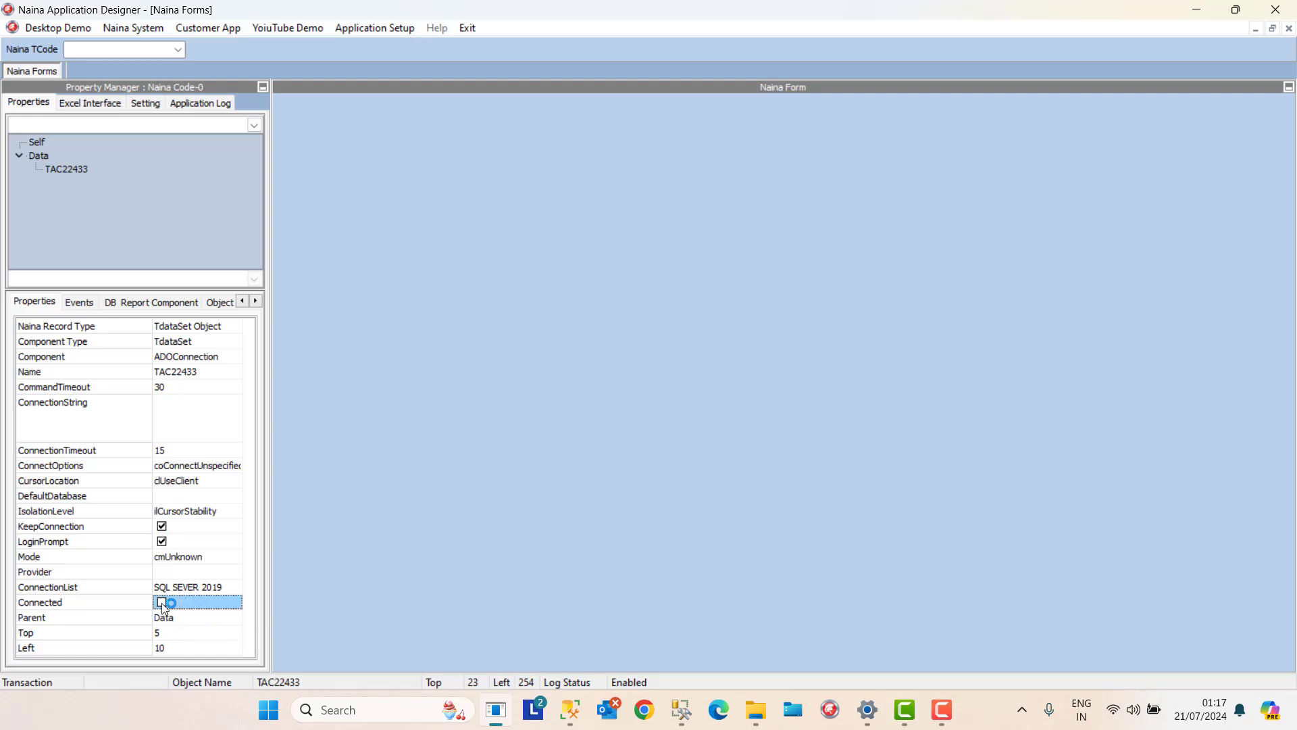
click(201, 617)
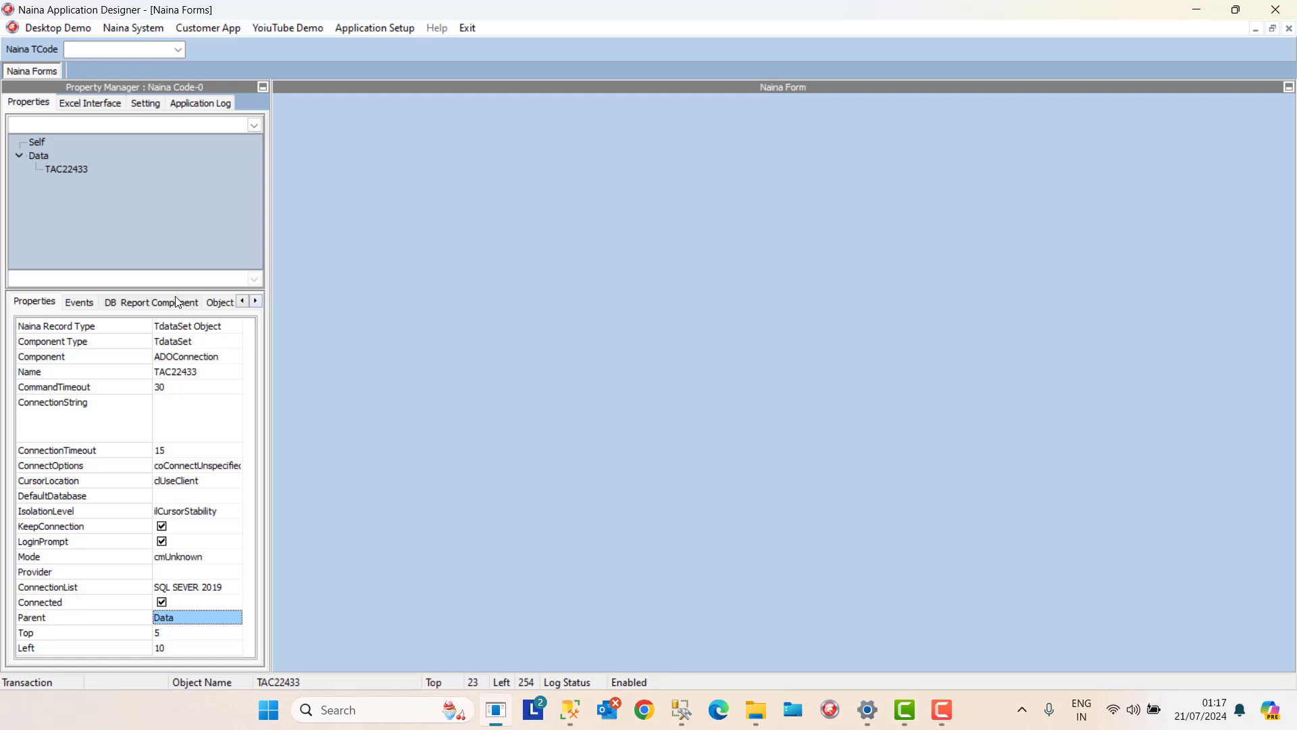
Add an ADOQuery to the Data node and move its icon below the ADO connection icon.
click(64, 173)
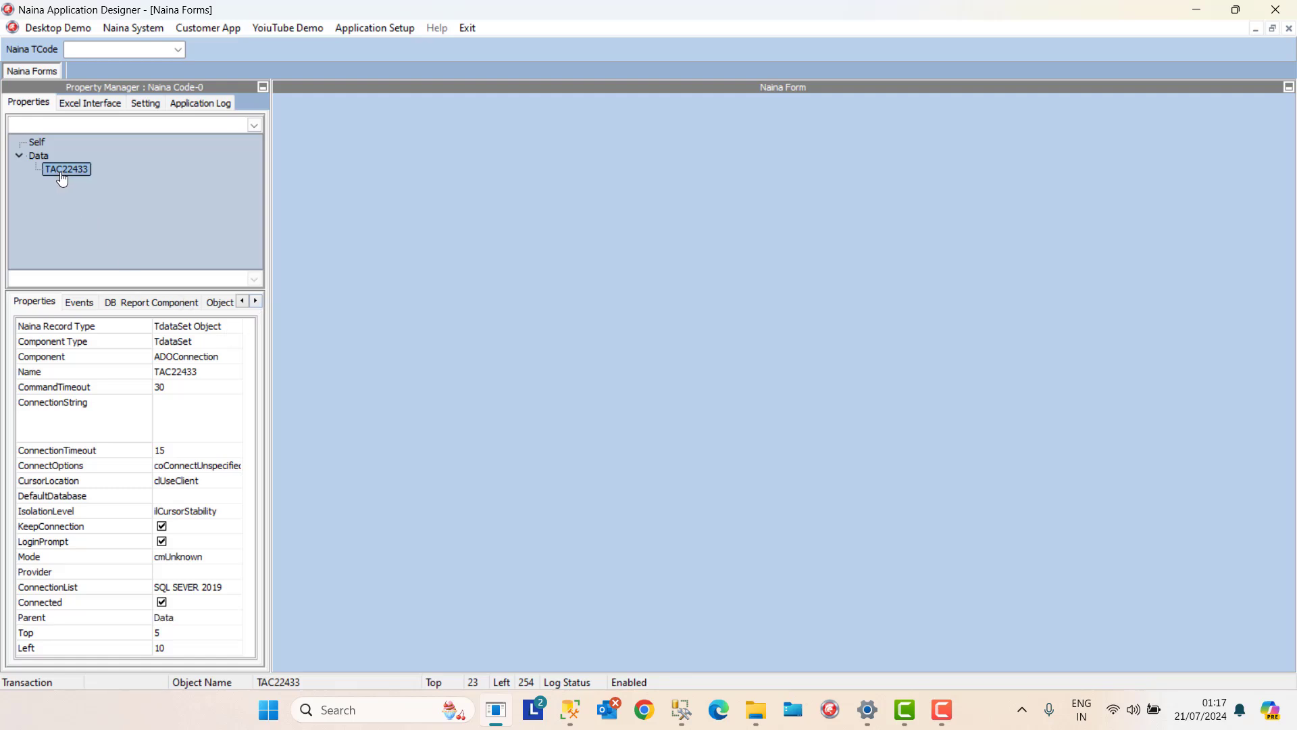
click(39, 156)
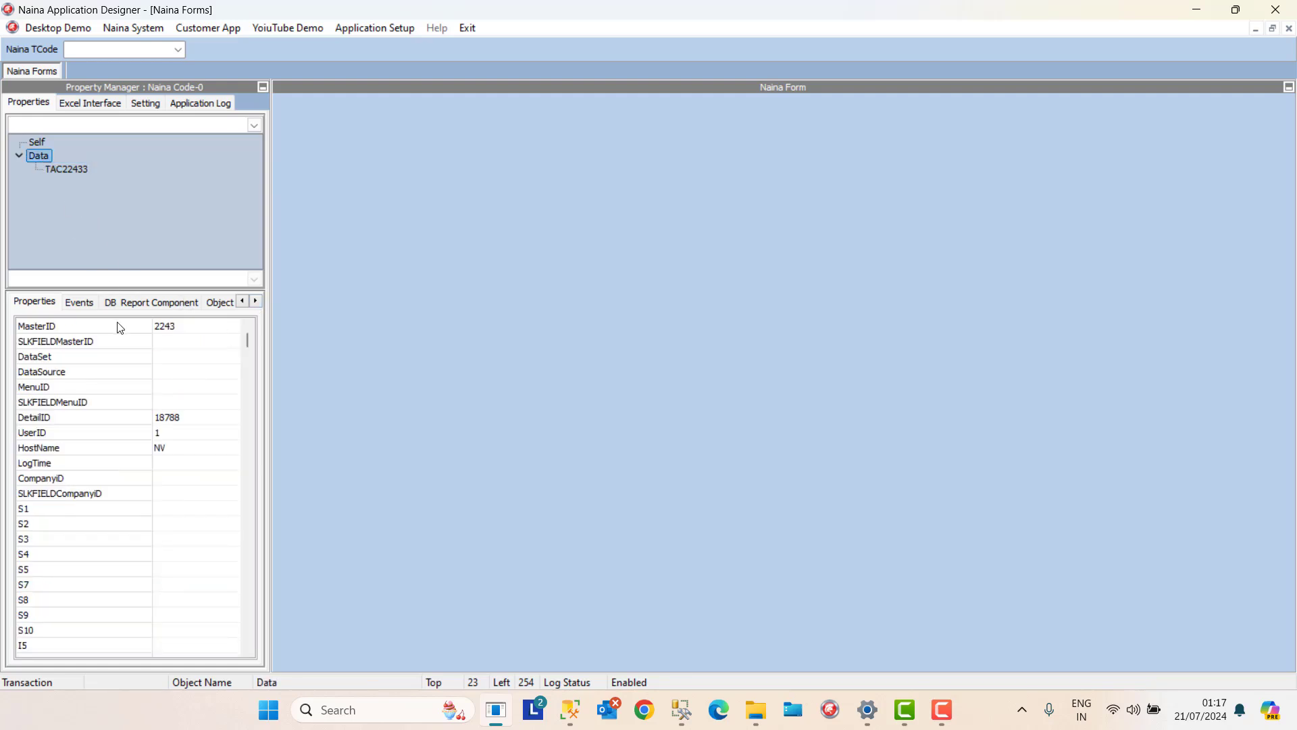
click(137, 301)
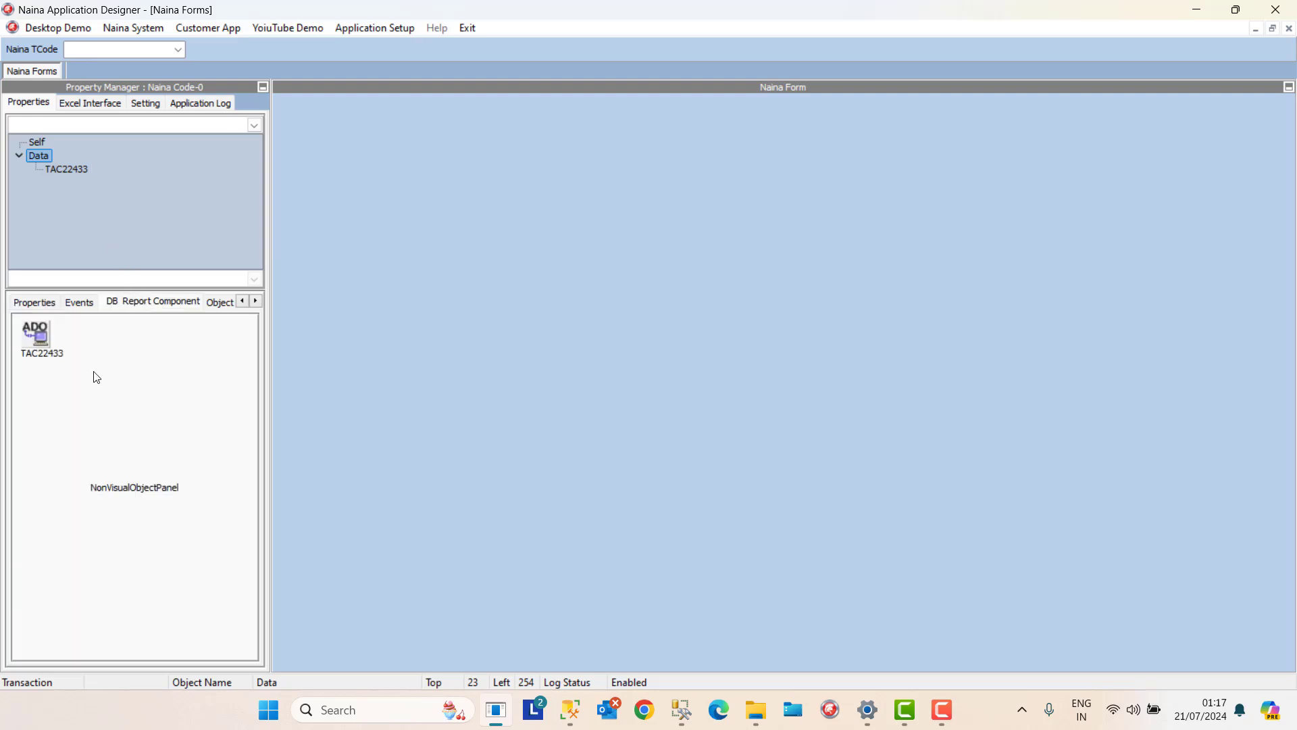
right_click(39, 388)
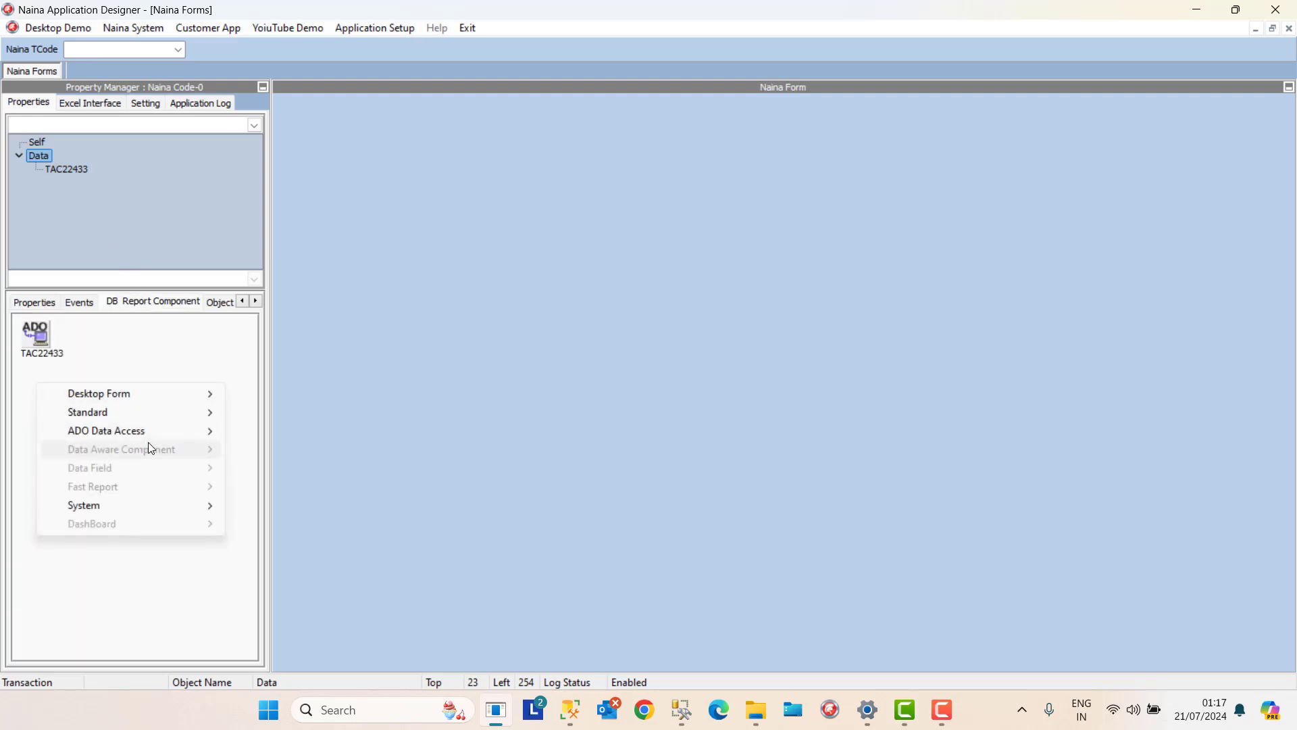
mouse_move(193, 435)
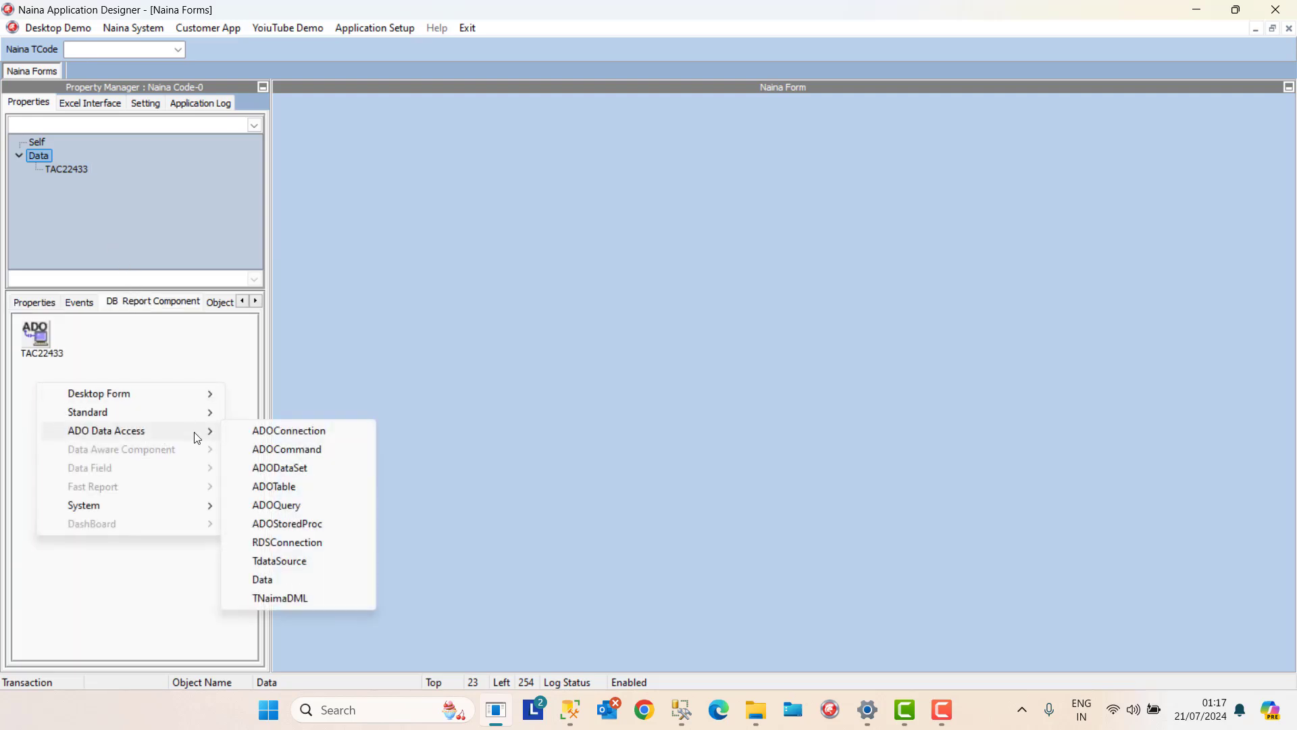
click(298, 504)
click(38, 331)
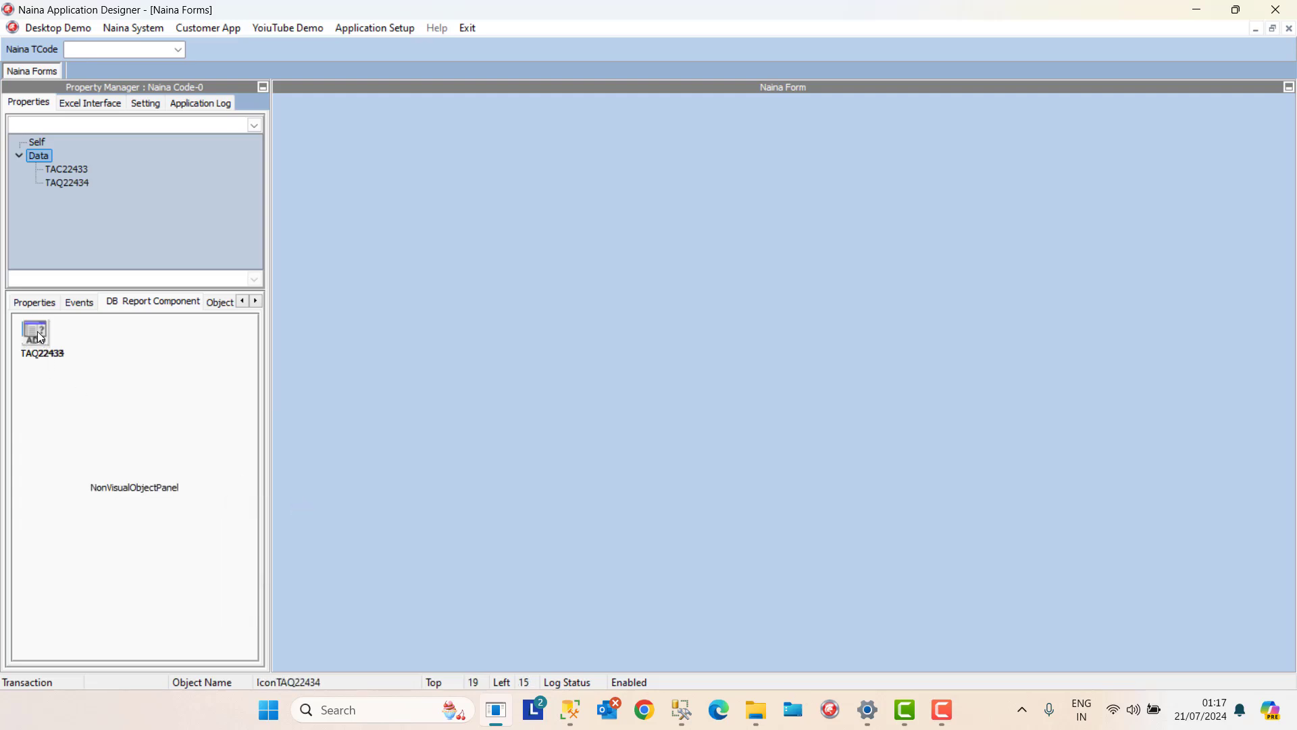
drag(37, 331, 45, 404)
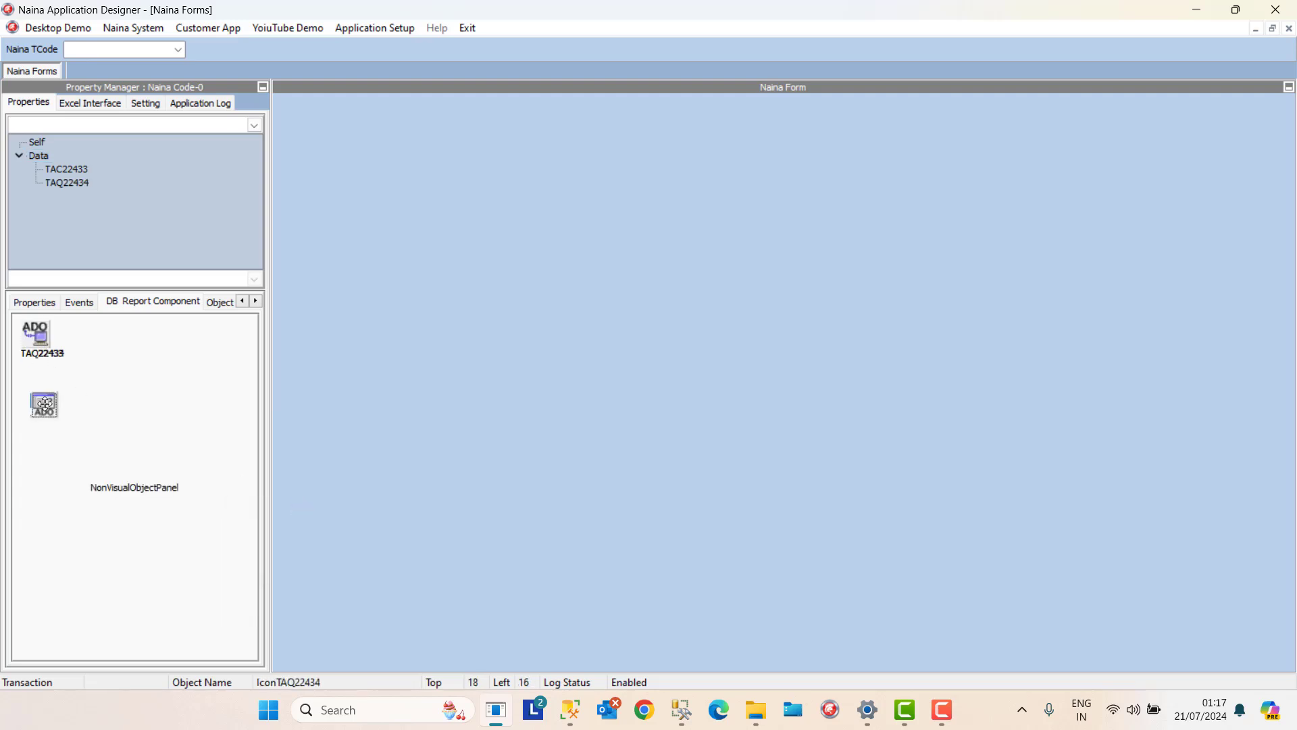
Rename the new ADOQuery as Order in its properties.
click(38, 345)
click(32, 304)
click(204, 375)
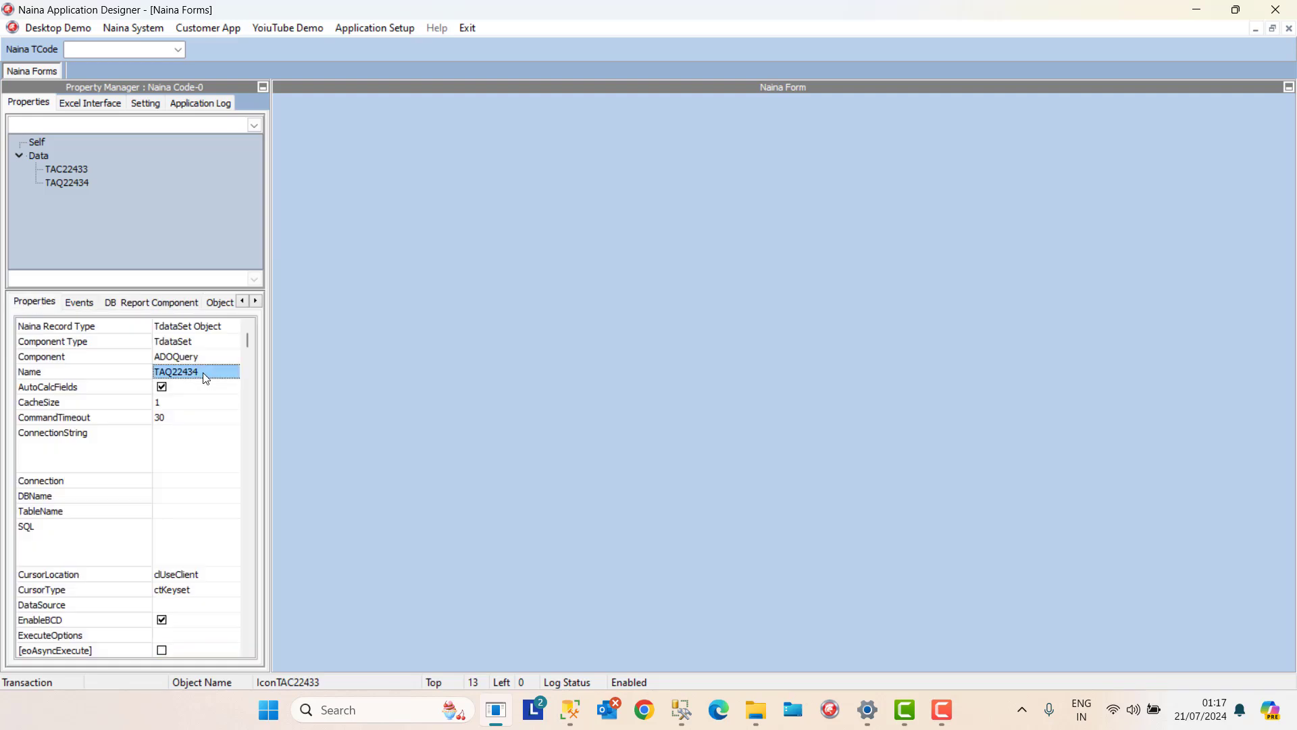
text(Order)
Set the Order query's Connection to TAC22433 and its DBName to DbNaina_DMSDEMO.
click(216, 480)
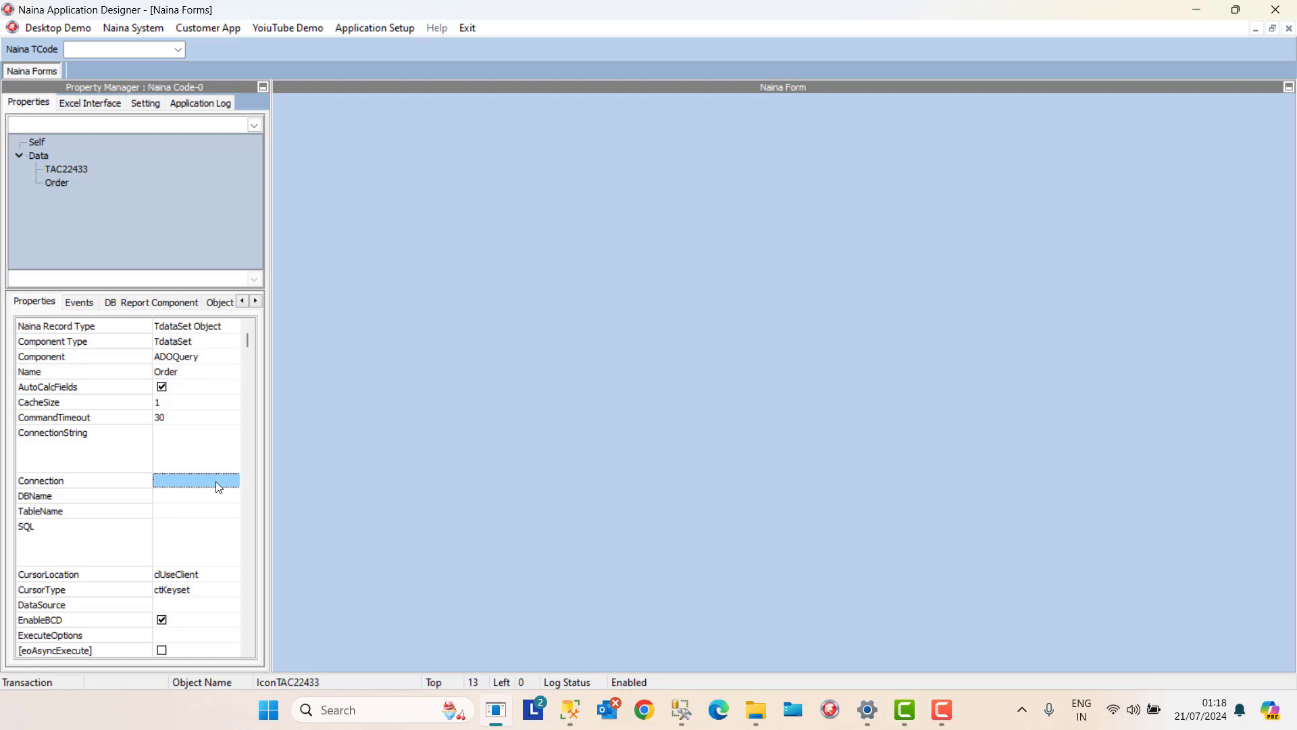
click(211, 494)
click(212, 495)
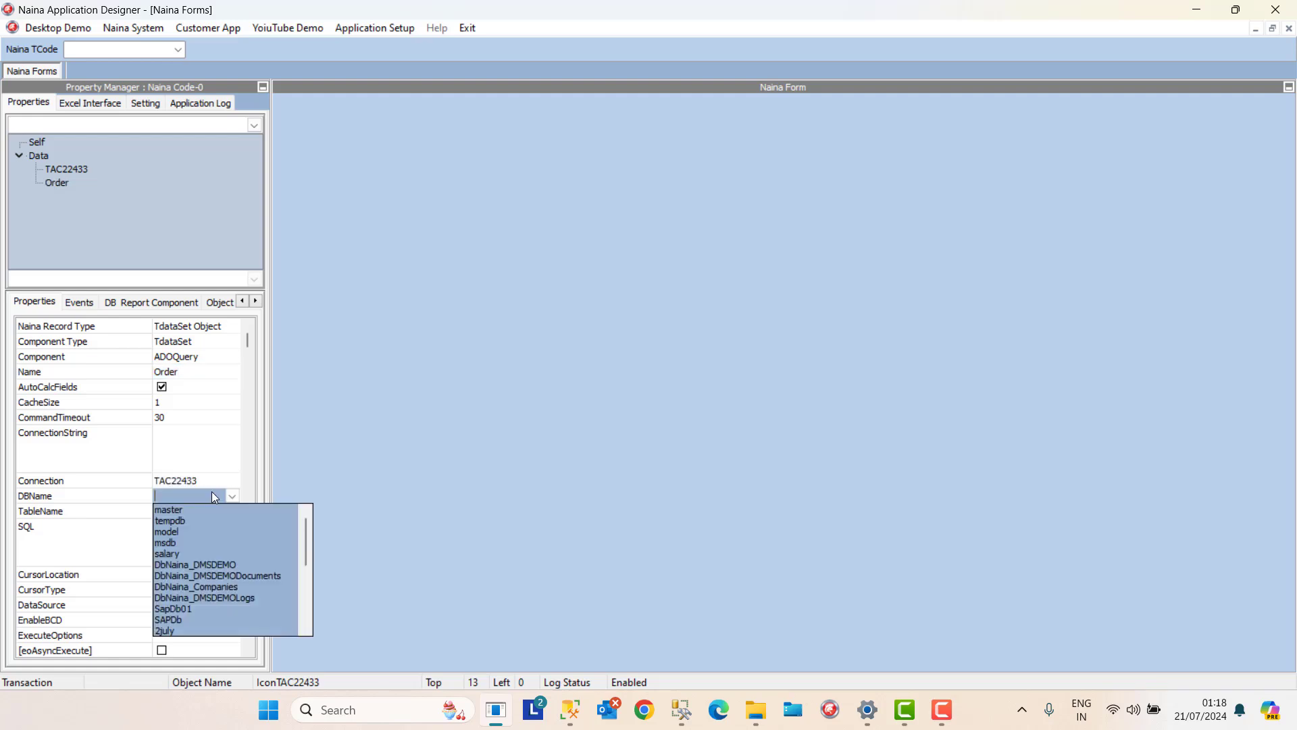
click(237, 563)
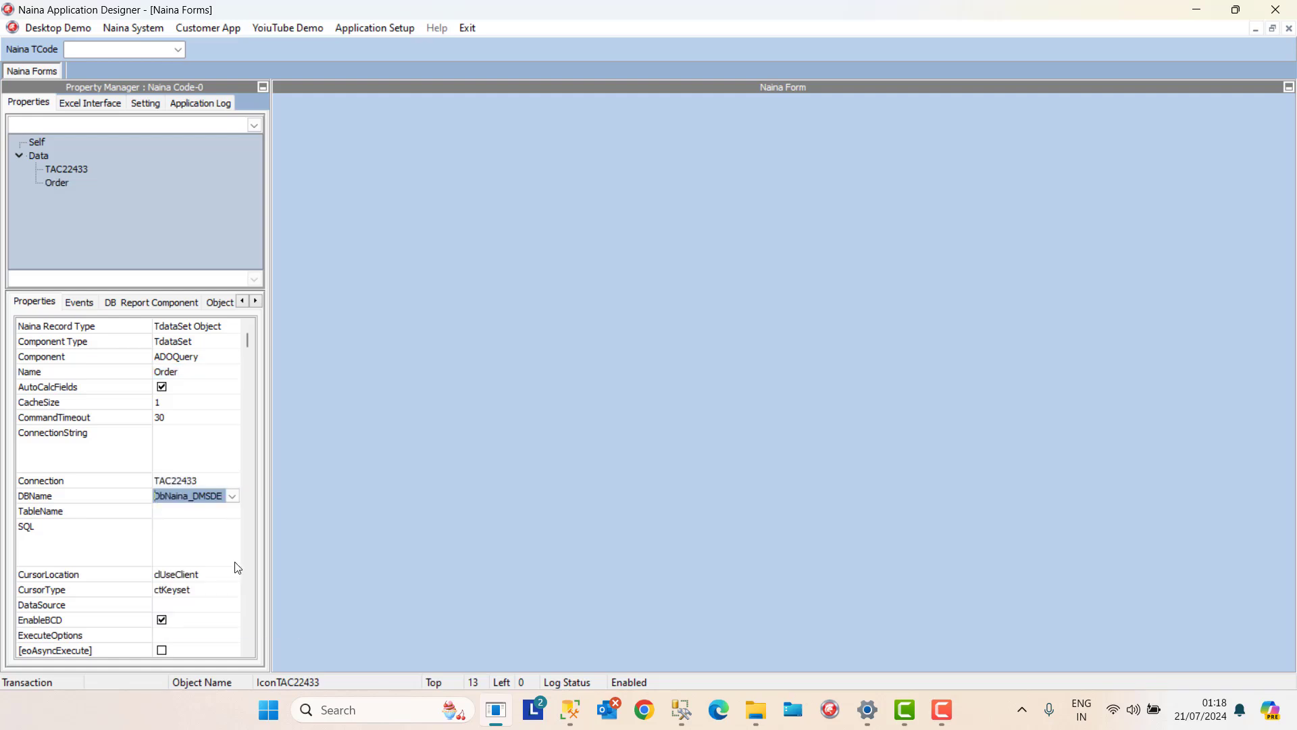
Set the Order query's TableName to Demo_Orders.
click(214, 512)
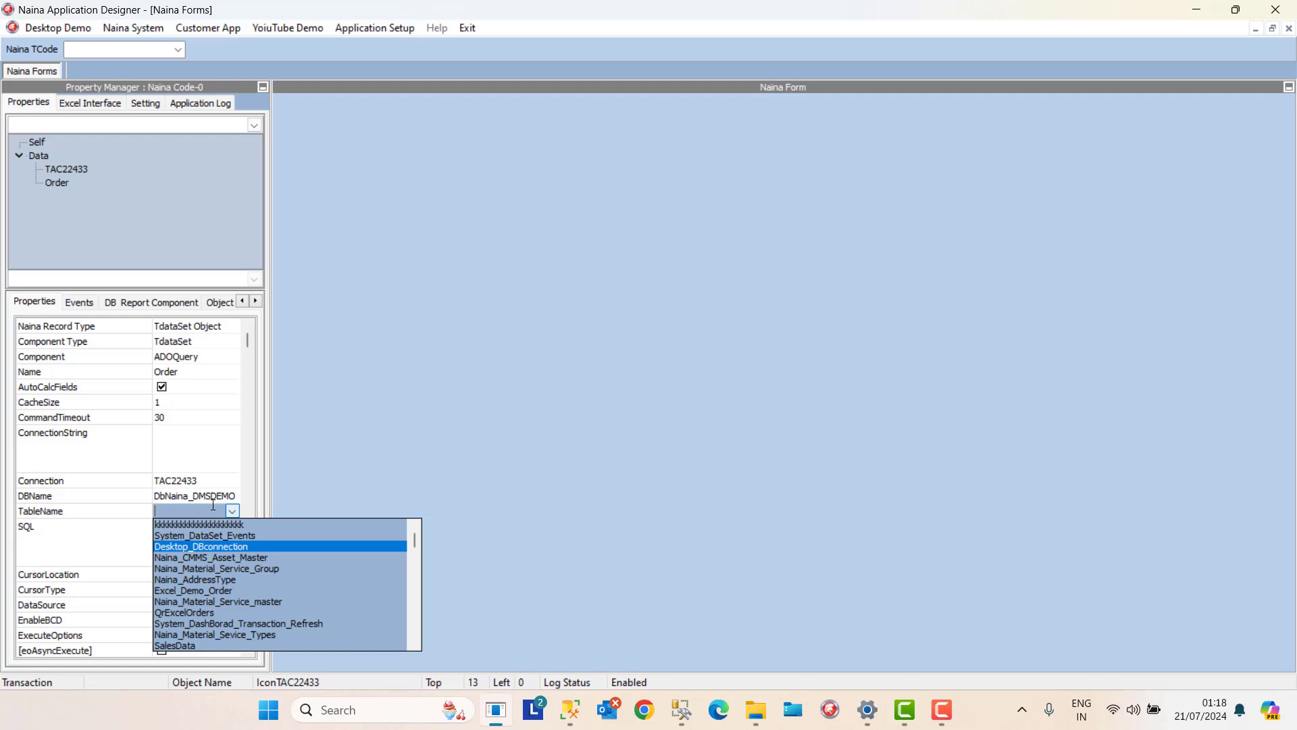
key(Down)
key(Down)
key(Down)
key(Down)
key(Down)
key(Down)
key(Down)
key(Down)
key(Down)
key(Down)
key(Down)
key(Down)
key(Down)
key(Down)
key(Down)
key(Down)
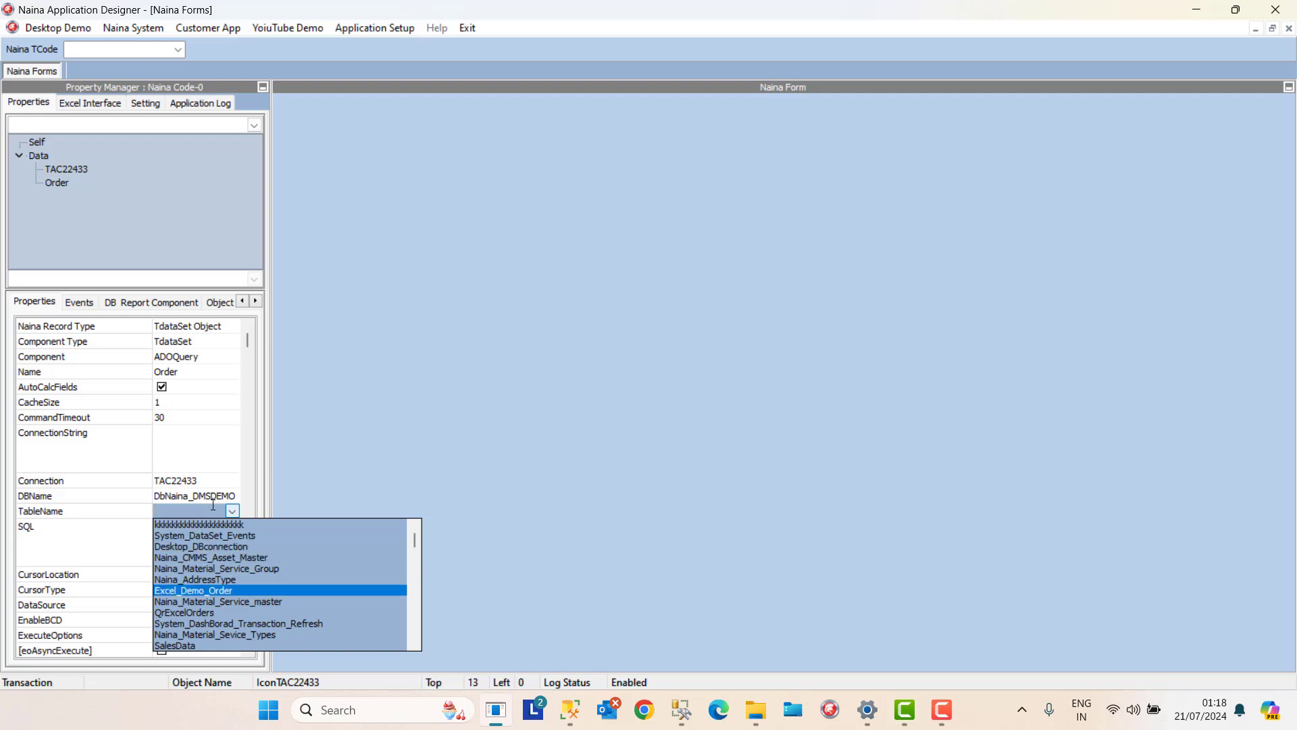
key(Down)
key(Down)
key(Down)
key(Down)
key(Down)
key(Down)
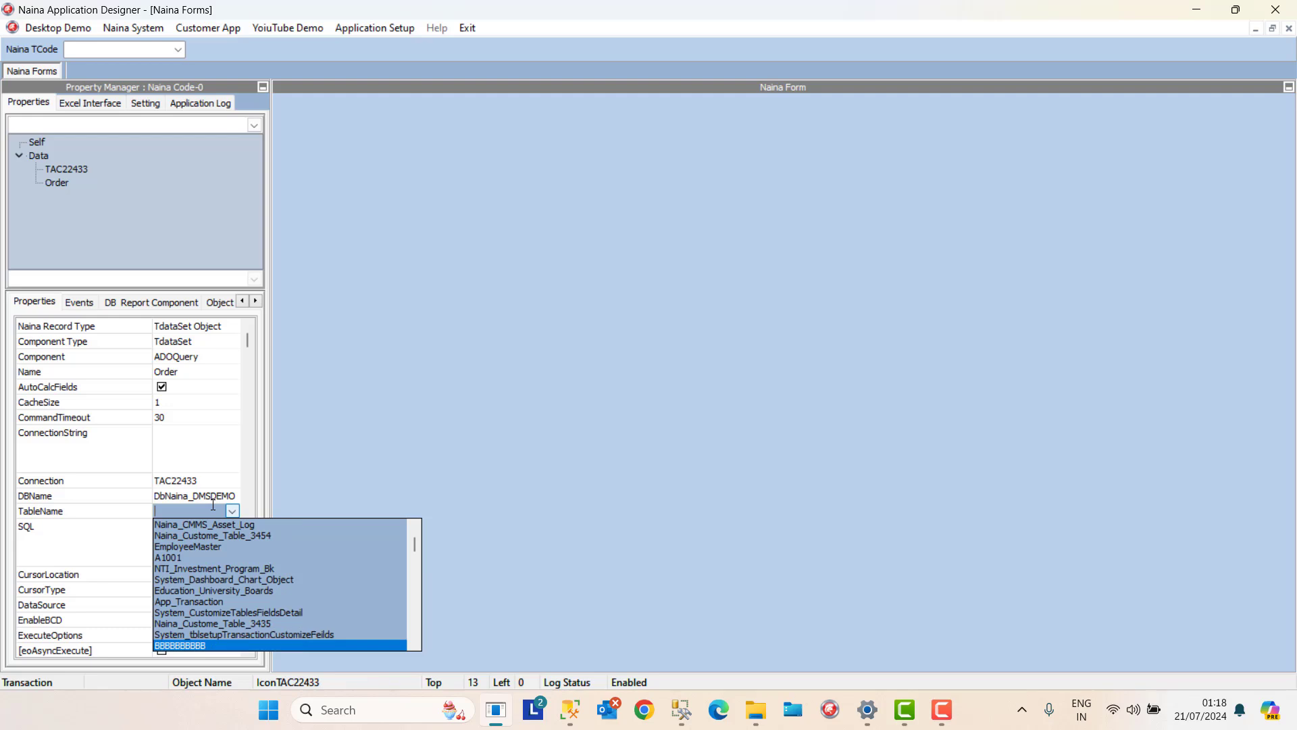
key(Down)
key(Down)
key(Down)
key(Down)
key(Down)
key(Down)
key(Down)
key(Down)
key(Down)
key(Down)
key(Down)
key(Down)
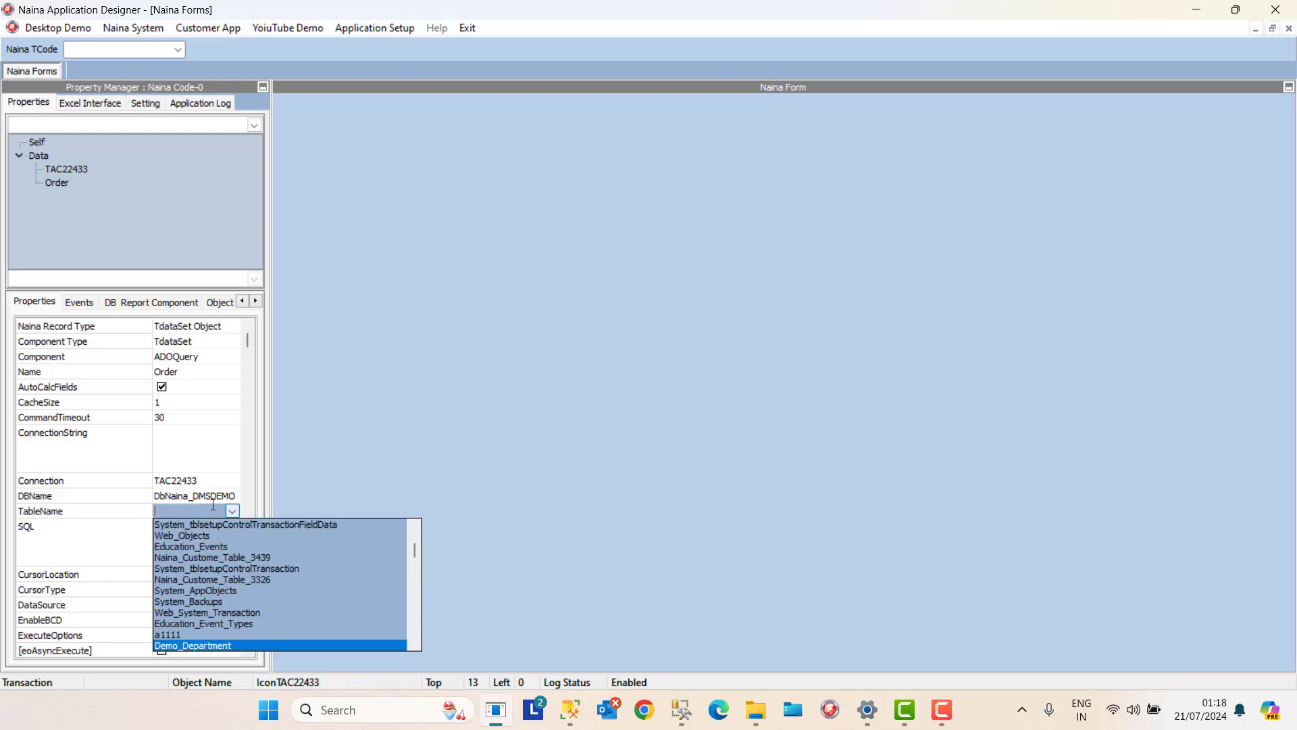
key(Down)
key(Down)
key(Down)
key(Down)
key(Down)
key(Down)
key(Down)
key(Down)
key(Down)
key(Down)
key(Down)
key(Down)
key(Return)
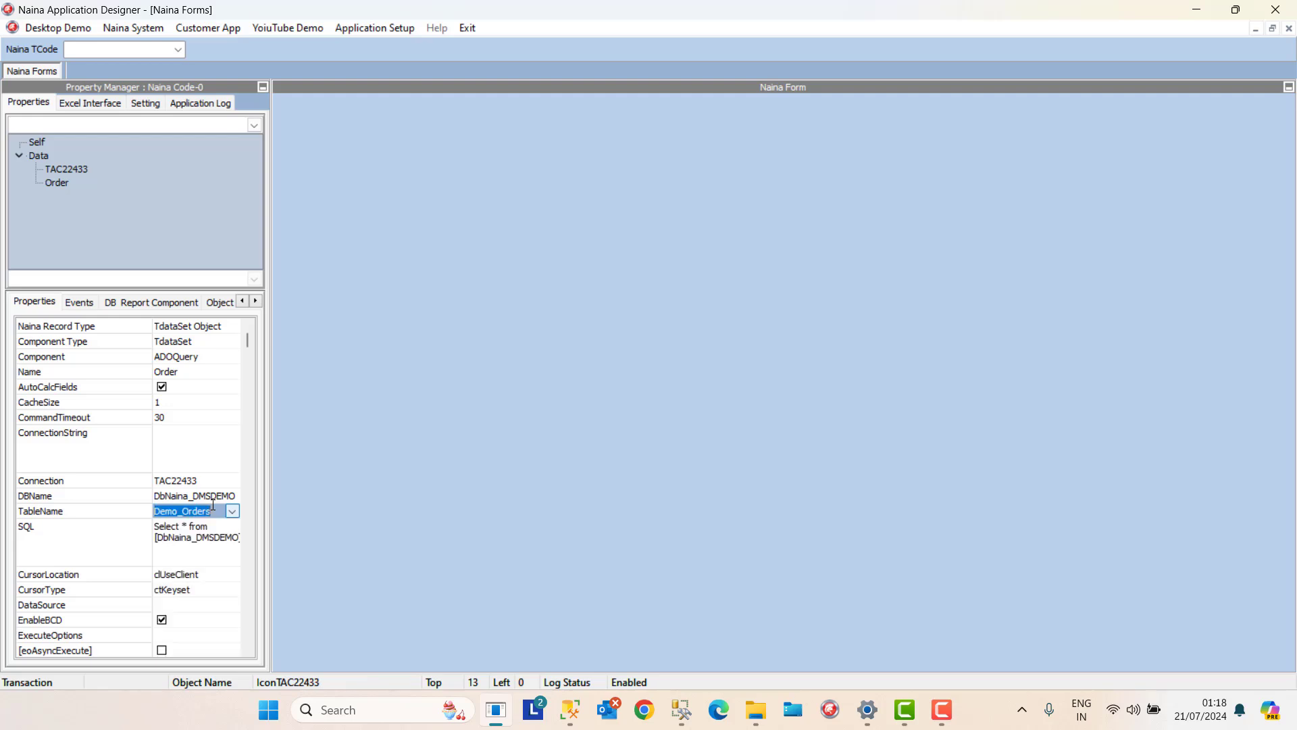
Enable the Active property of the Order query.
click(214, 554)
click(230, 605)
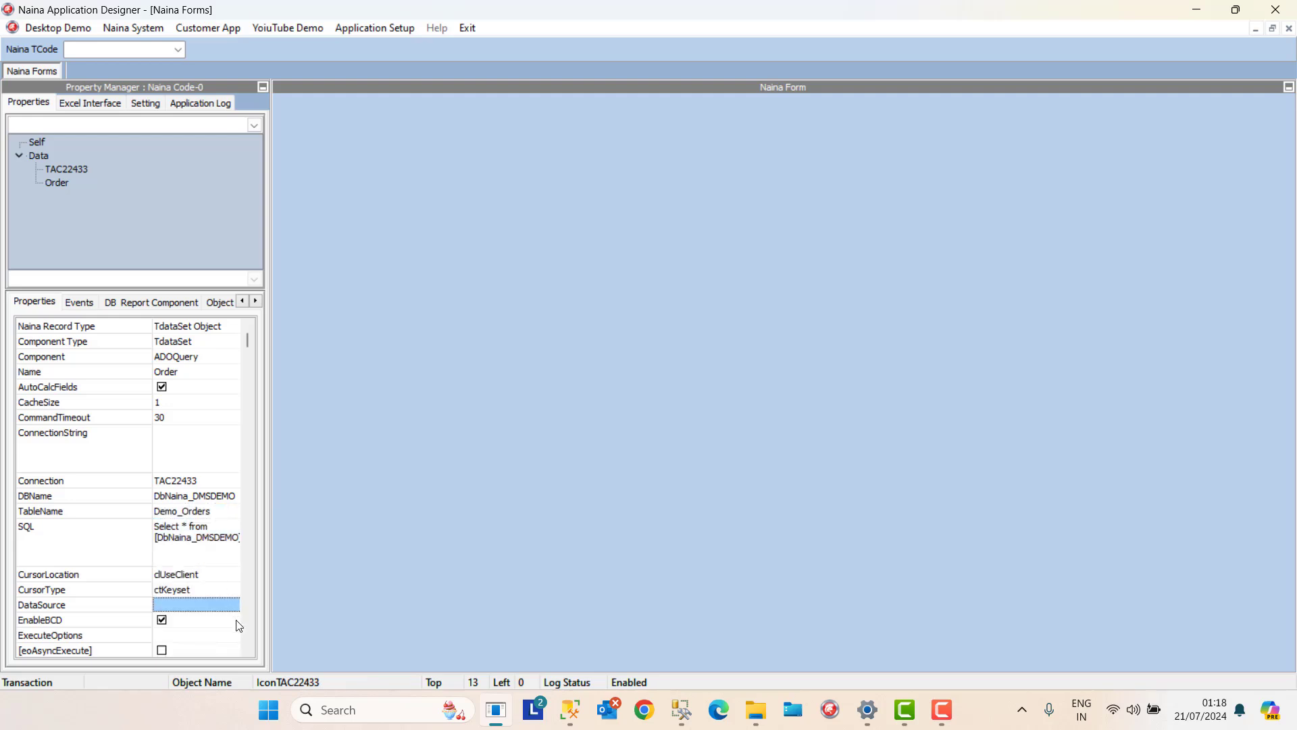
click(248, 639)
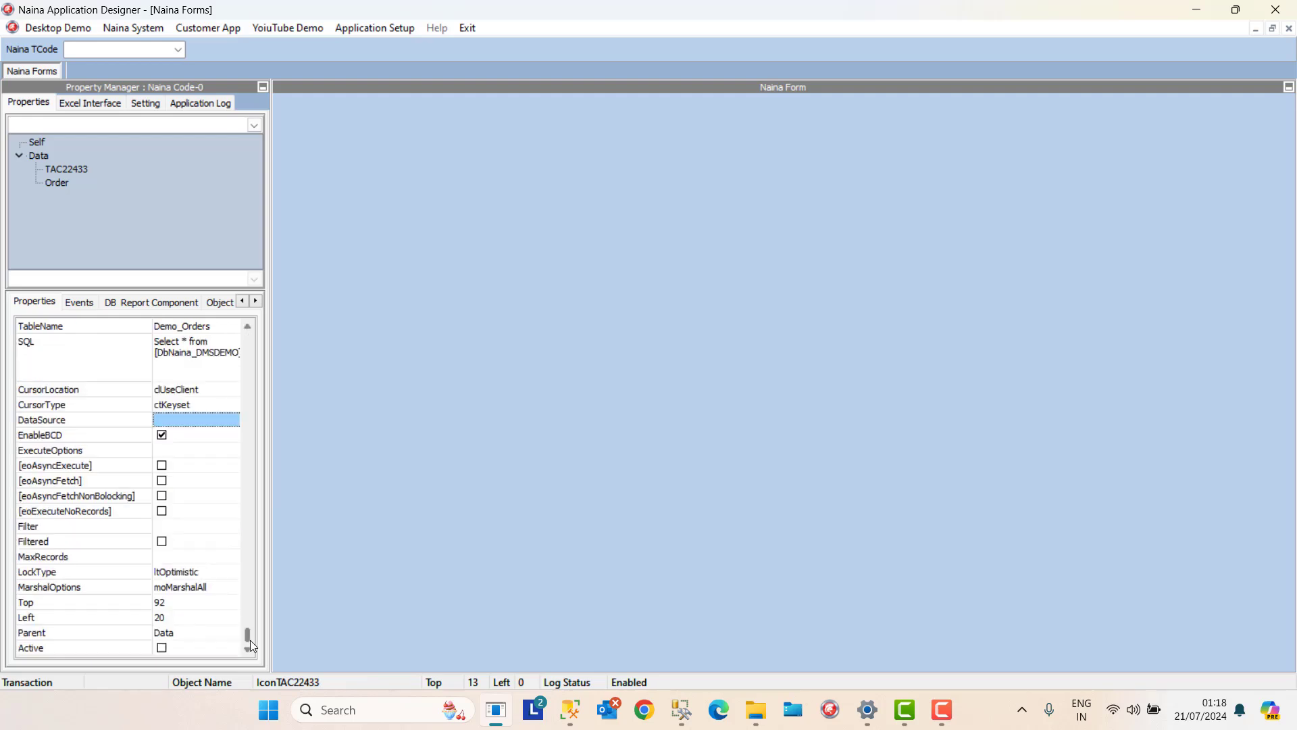
click(162, 649)
click(199, 590)
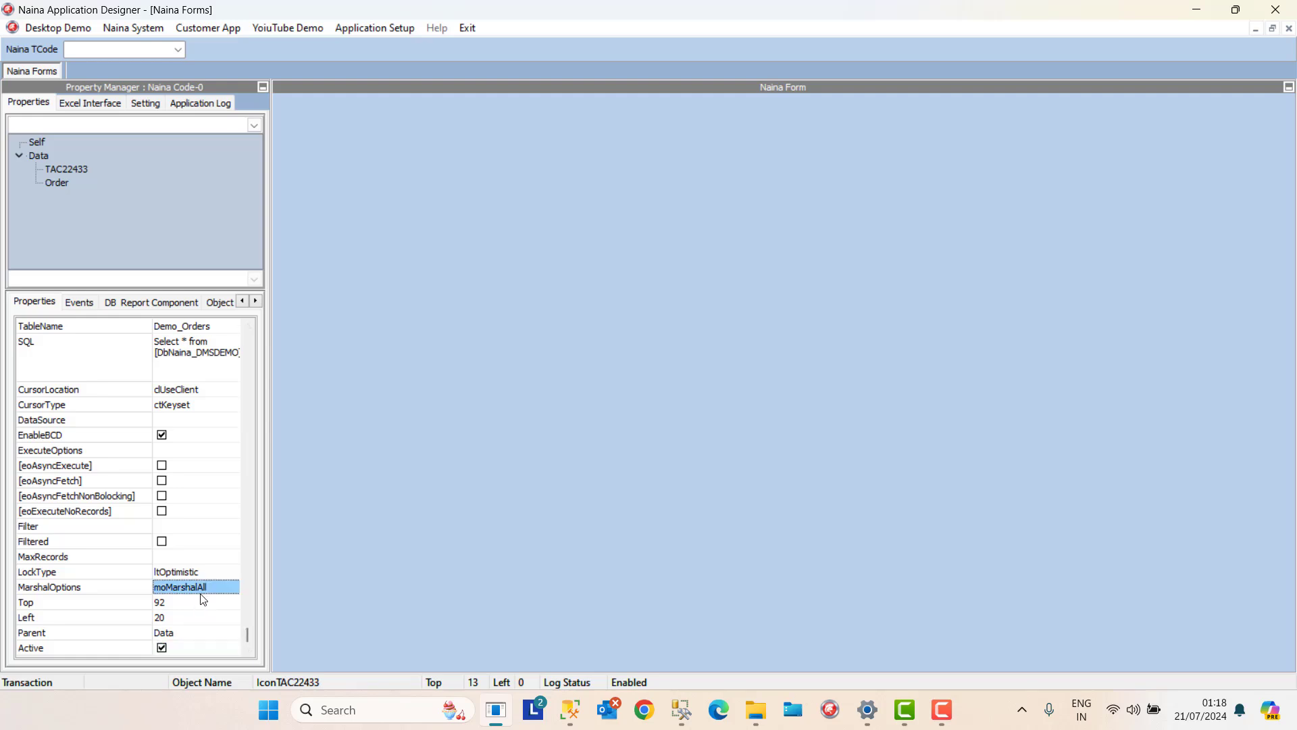
Add a TdataSource to the non-visual components and place its icon beside the Order query icon.
click(160, 302)
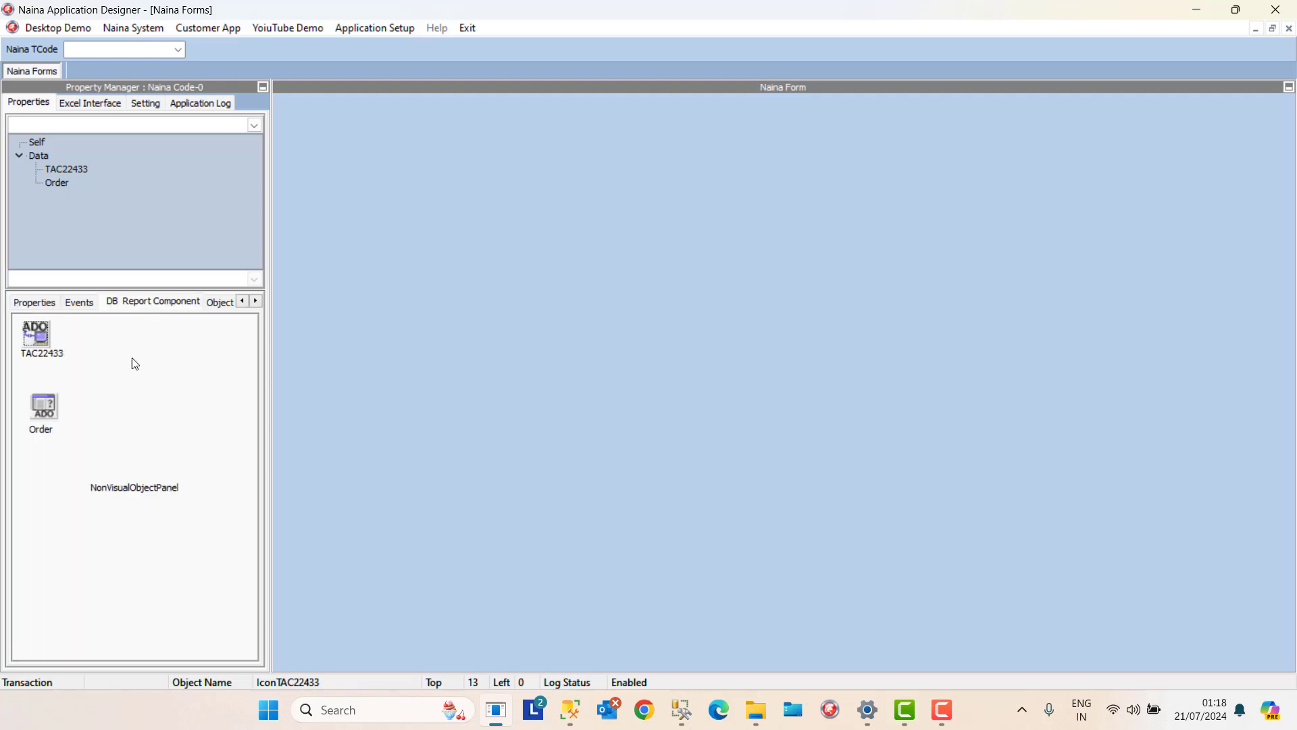
right_click(79, 402)
mouse_move(162, 460)
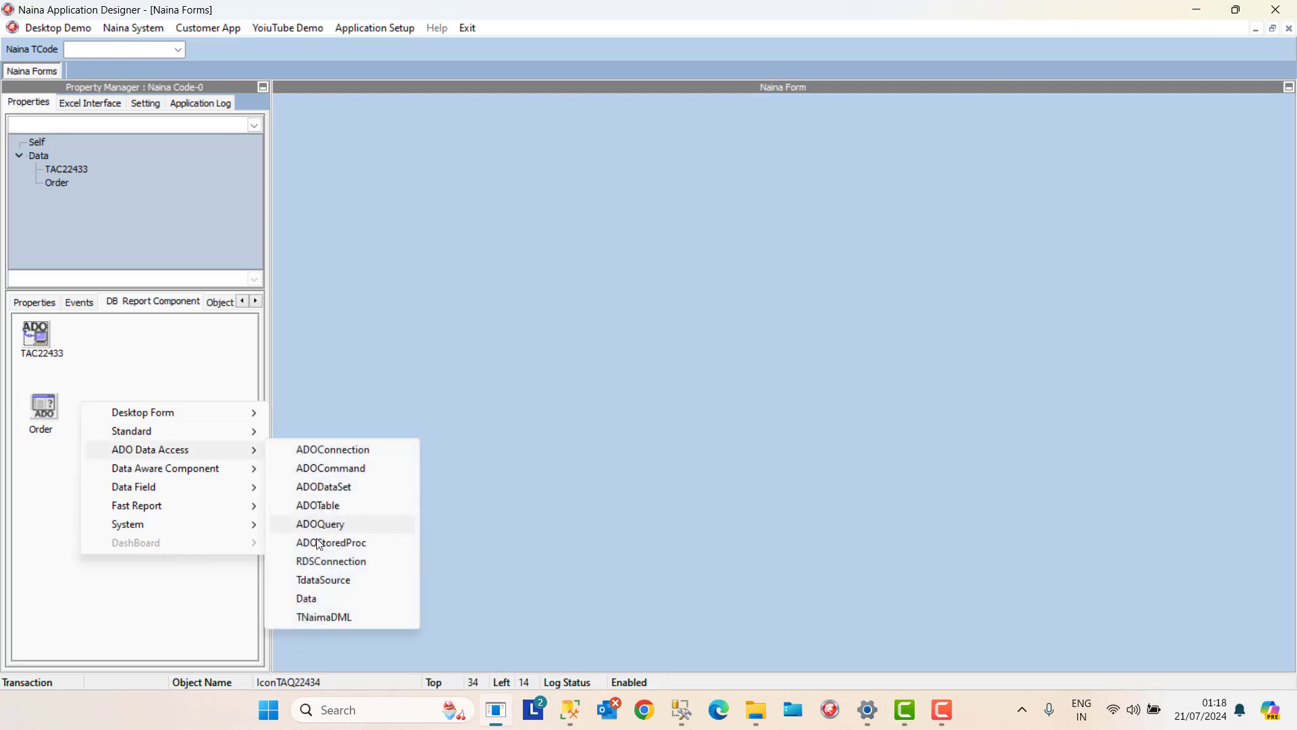
click(326, 580)
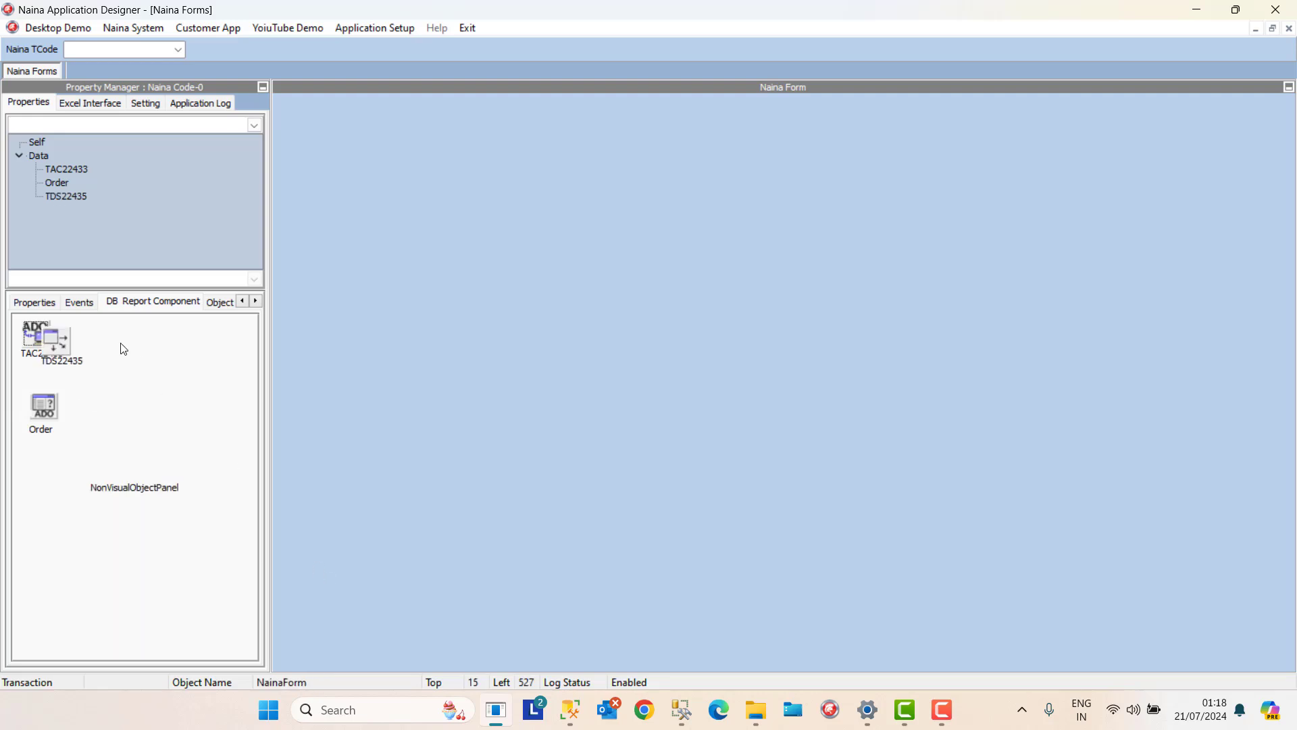
drag(61, 340, 91, 383)
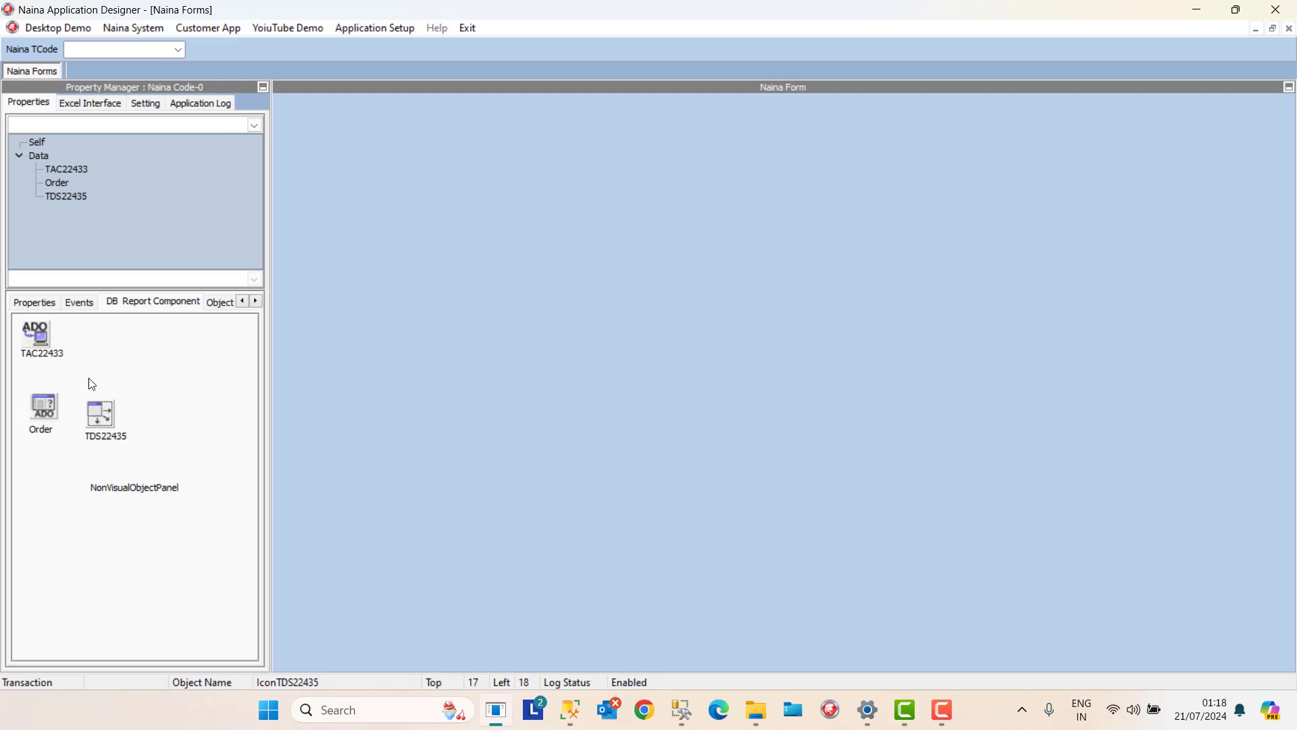
Link the new data source to the Order dataset and rename it as dsOrder.
click(47, 308)
click(218, 401)
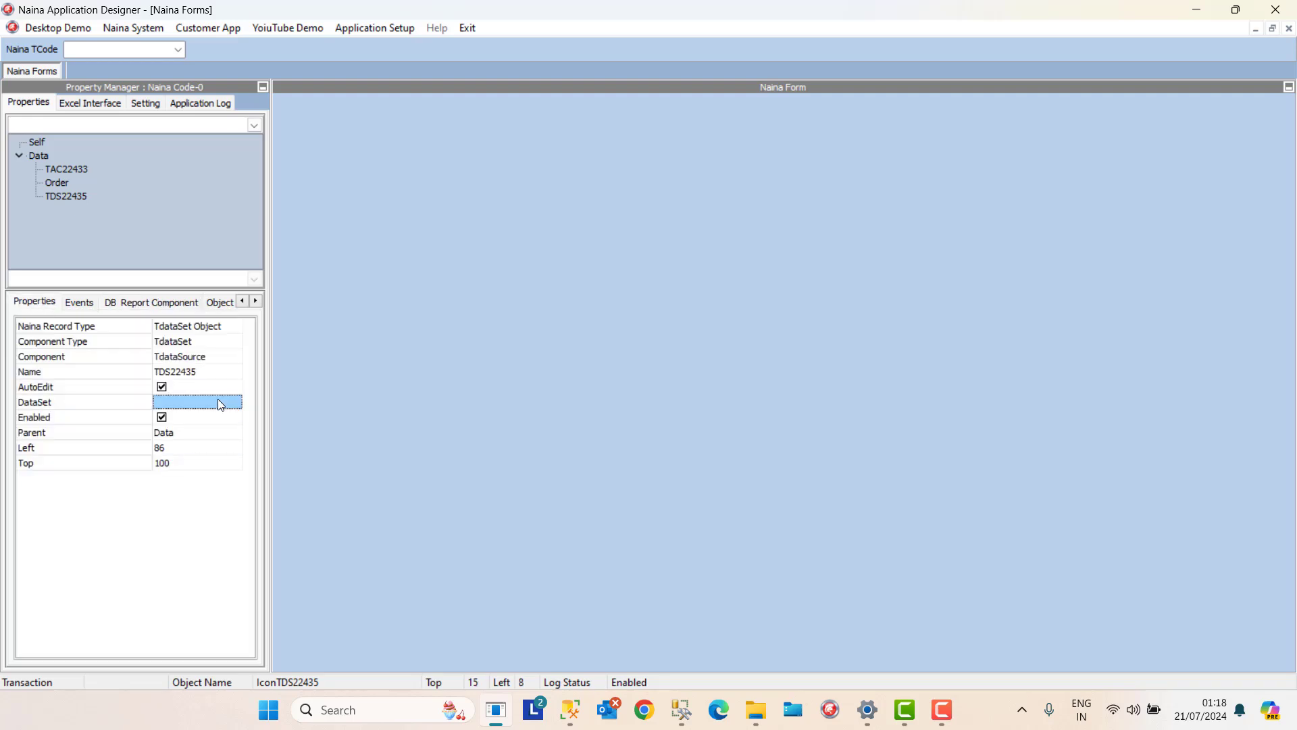
click(217, 402)
click(209, 417)
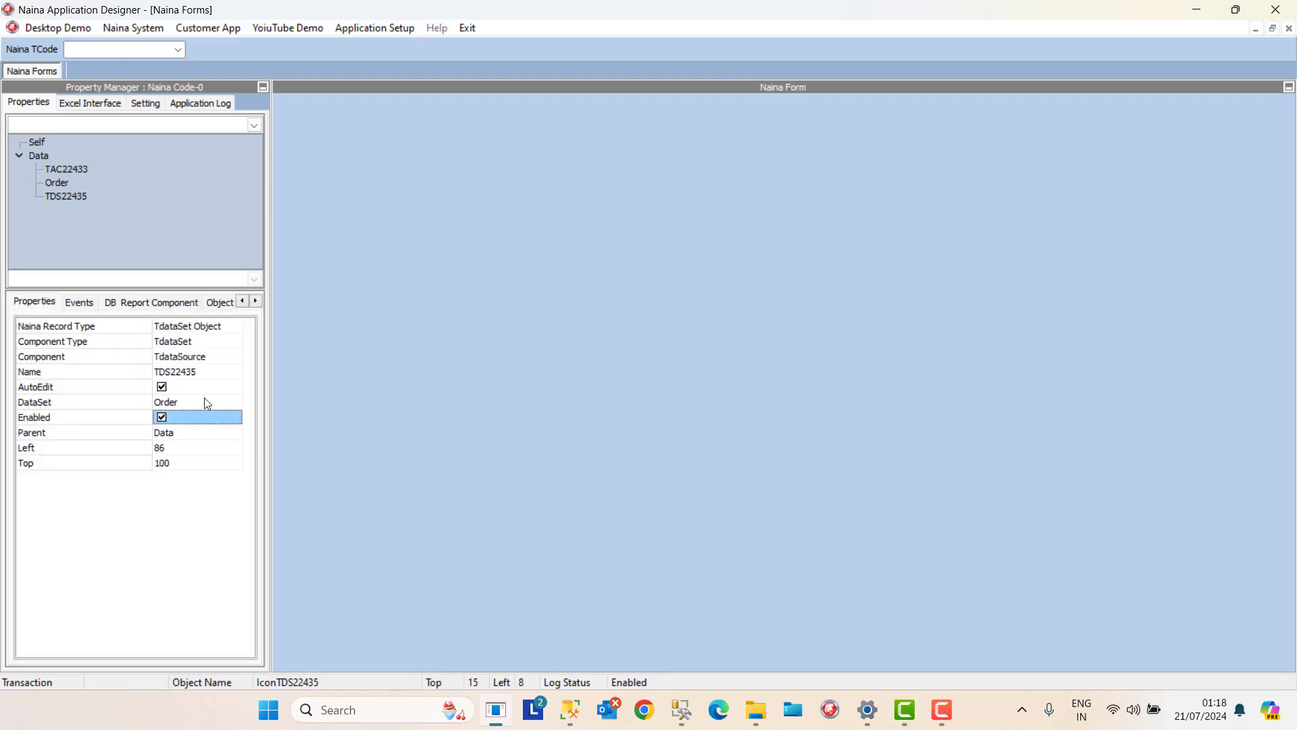
click(200, 371)
text(dsOrder)
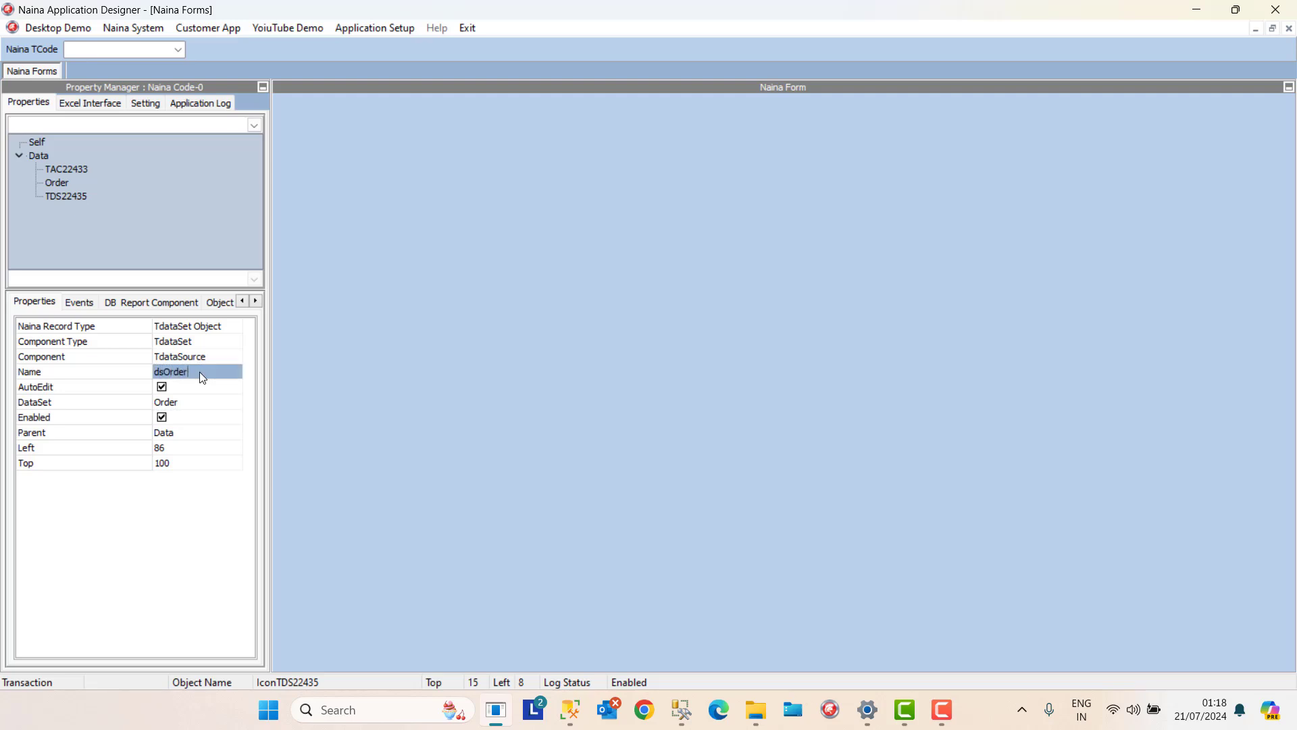
click(215, 431)
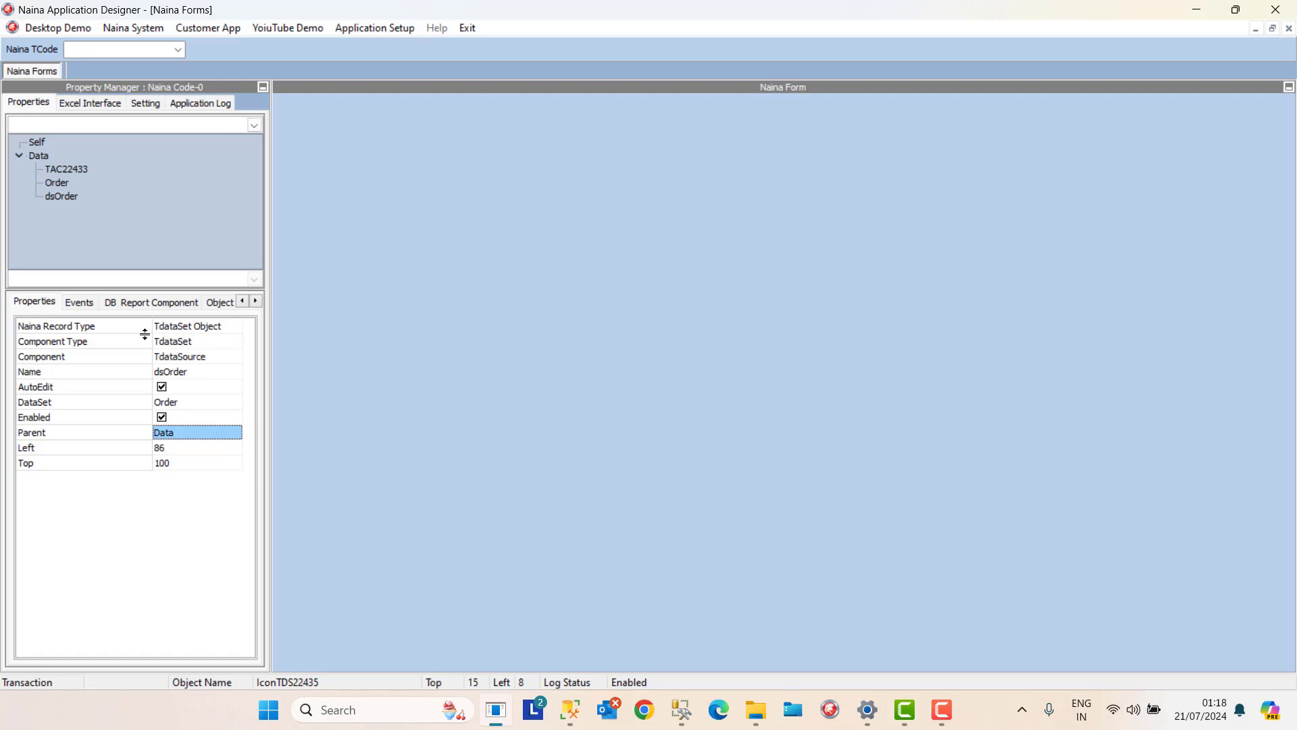
Add a TdbNavigator near the upper-left corner of the form.
right_click(297, 132)
mouse_move(395, 169)
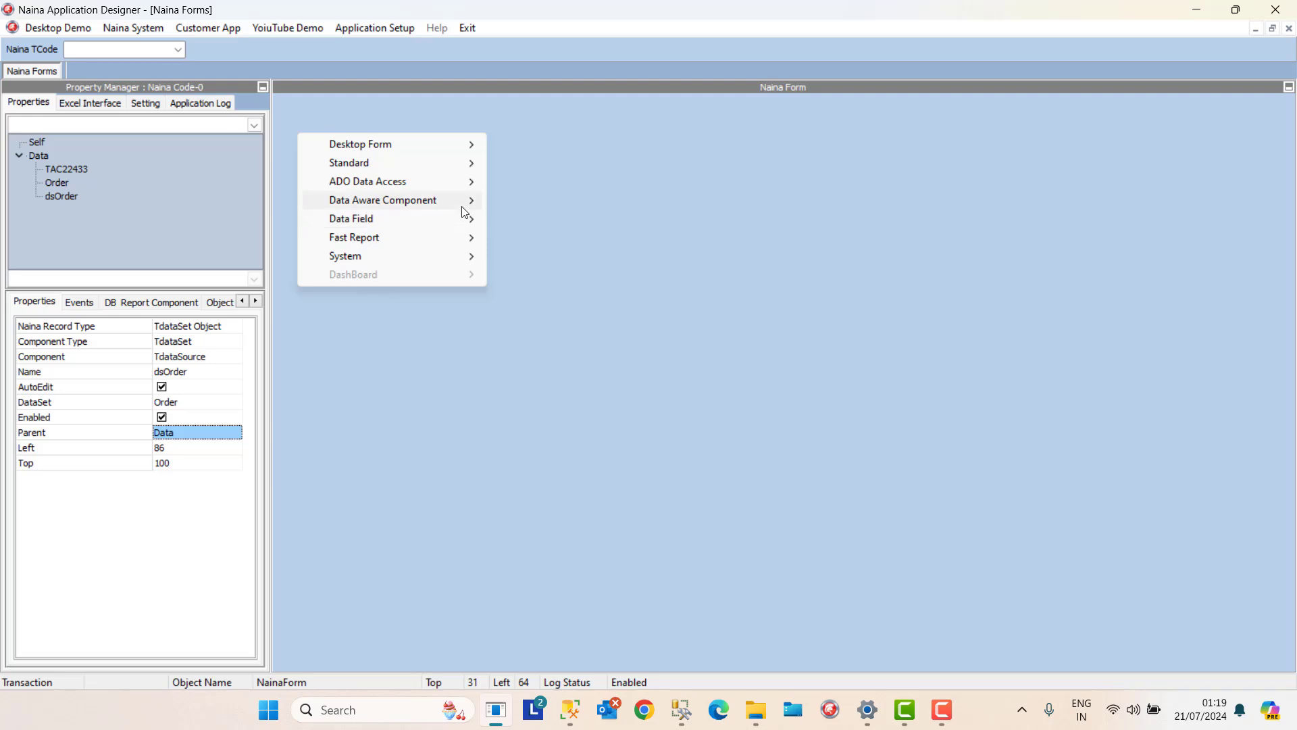
mouse_move(464, 202)
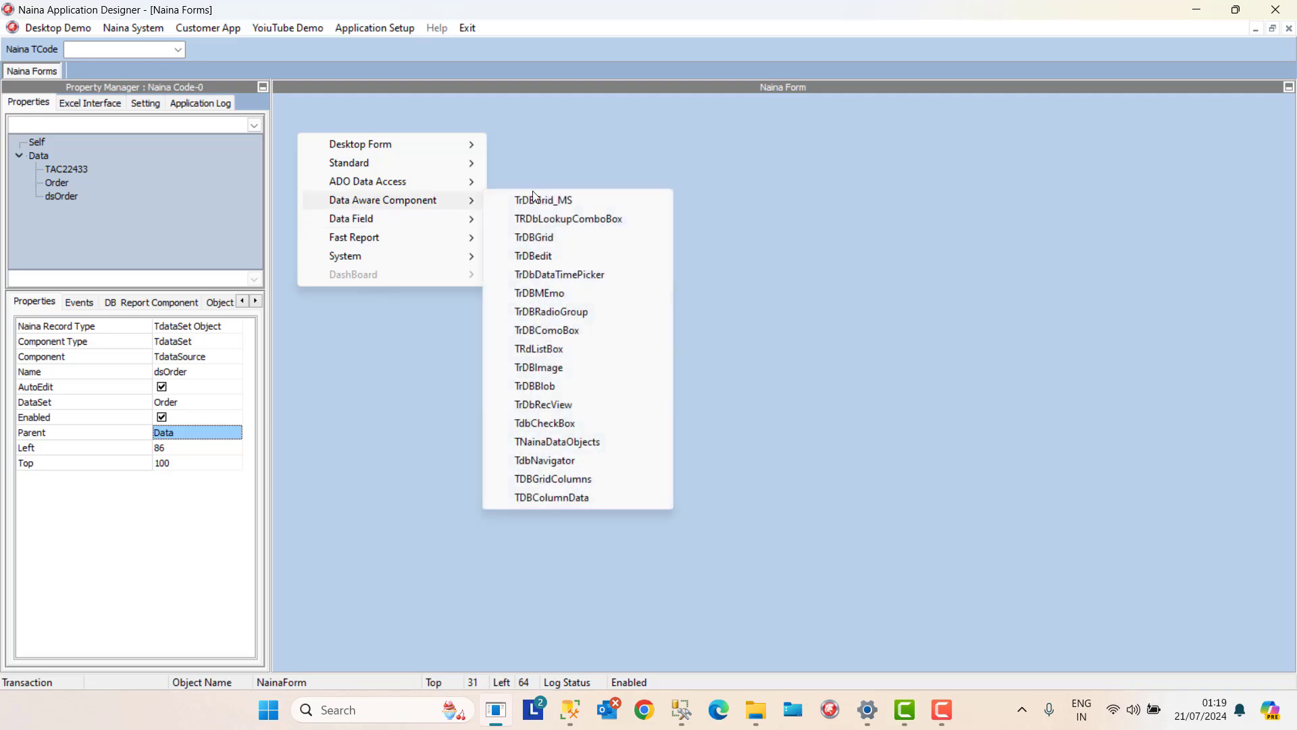
click(561, 462)
Add a TrDBGrid_MS to the form, enlarge it and align it directly under the navigator's left edge.
right_click(309, 169)
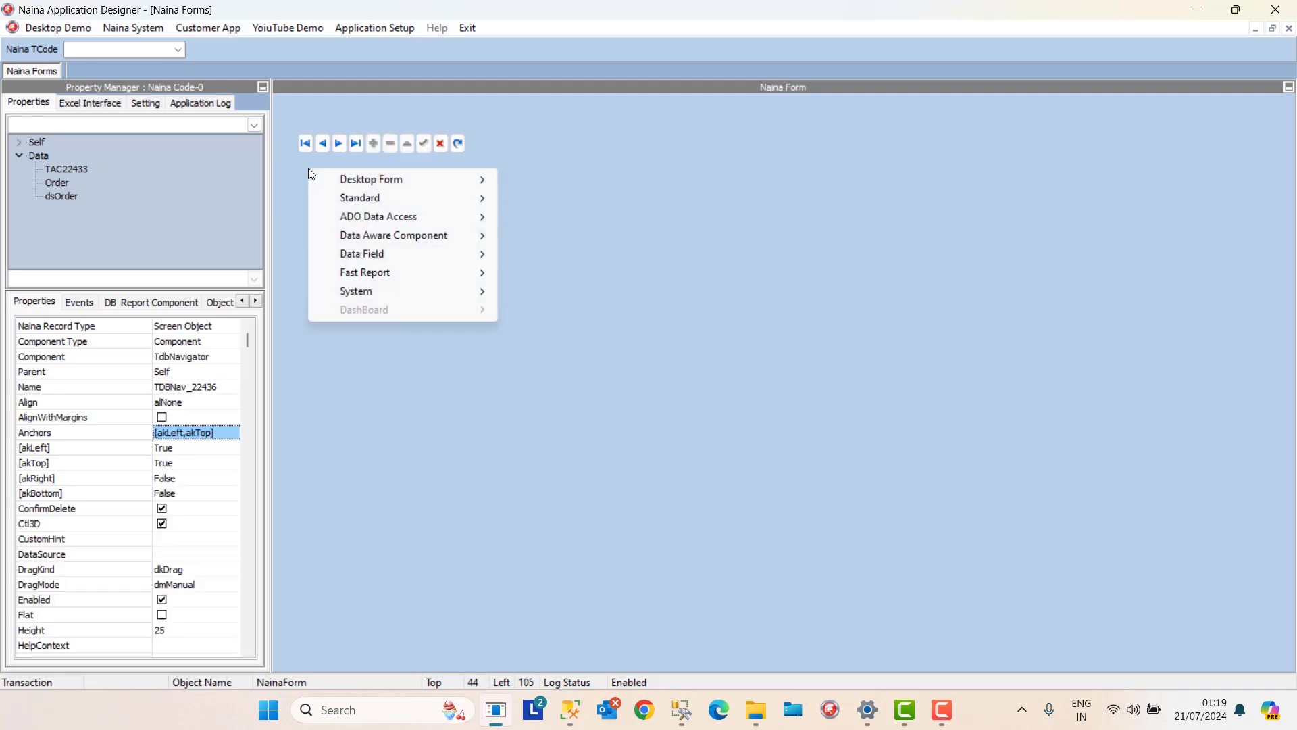
mouse_move(379, 223)
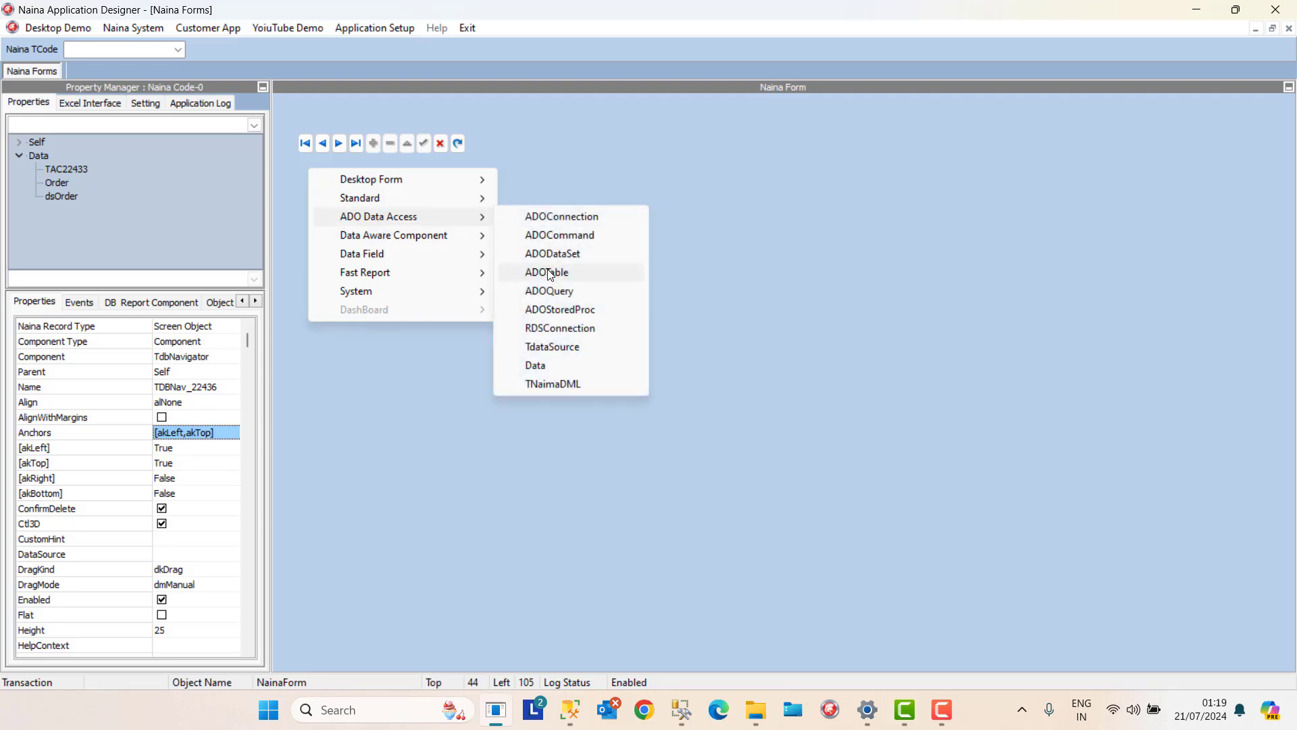
mouse_move(468, 239)
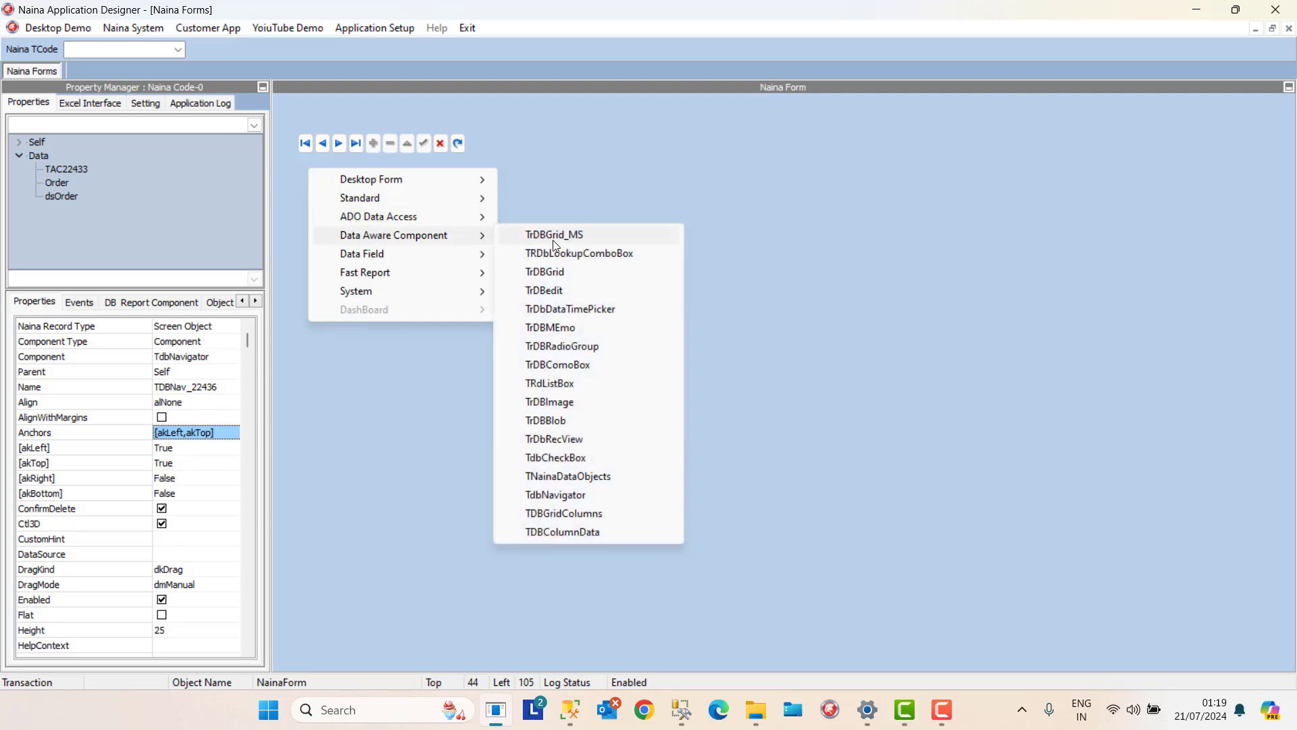
click(517, 234)
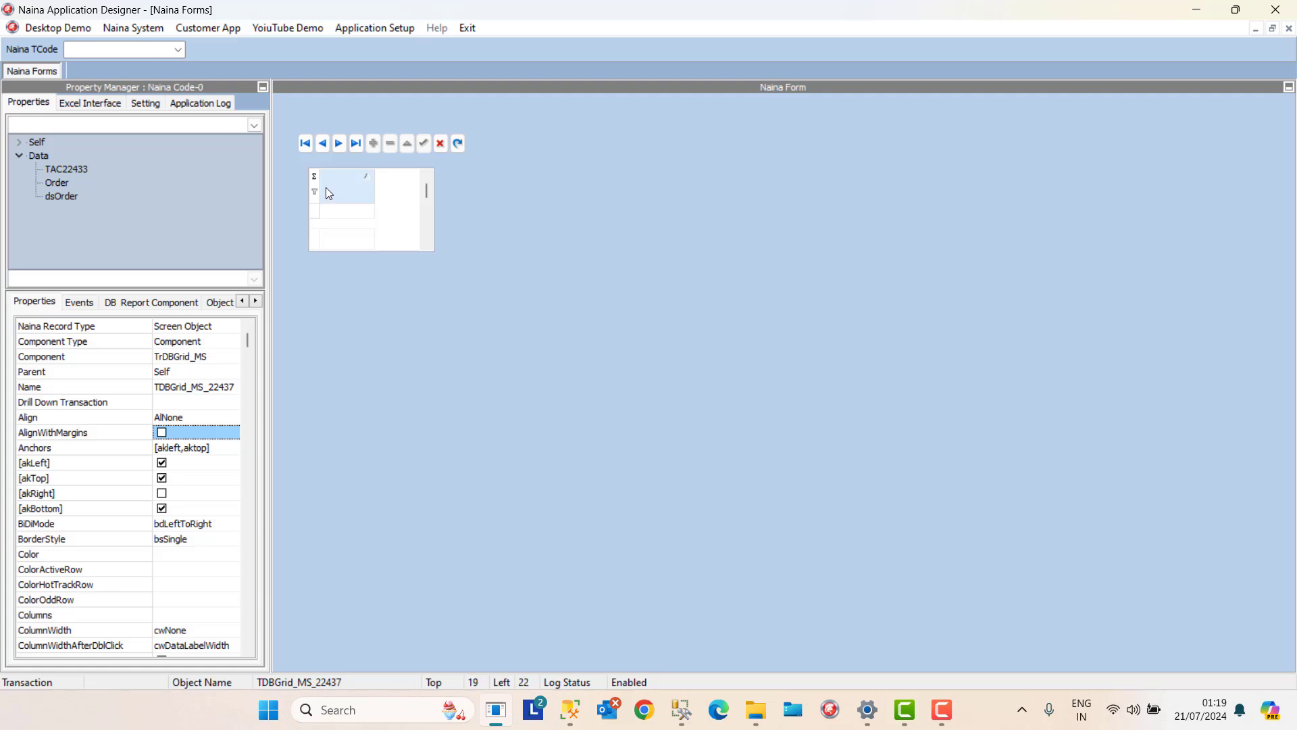
drag(325, 186, 835, 392)
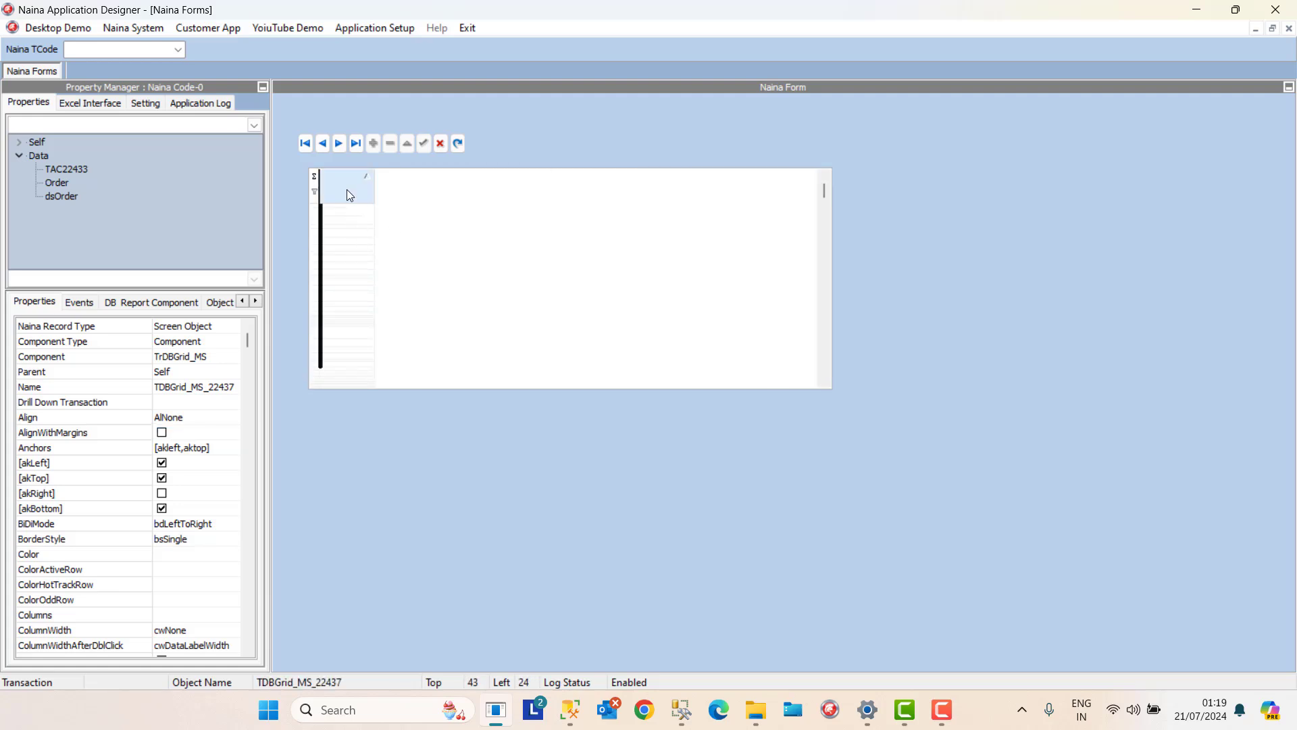
drag(347, 189, 336, 180)
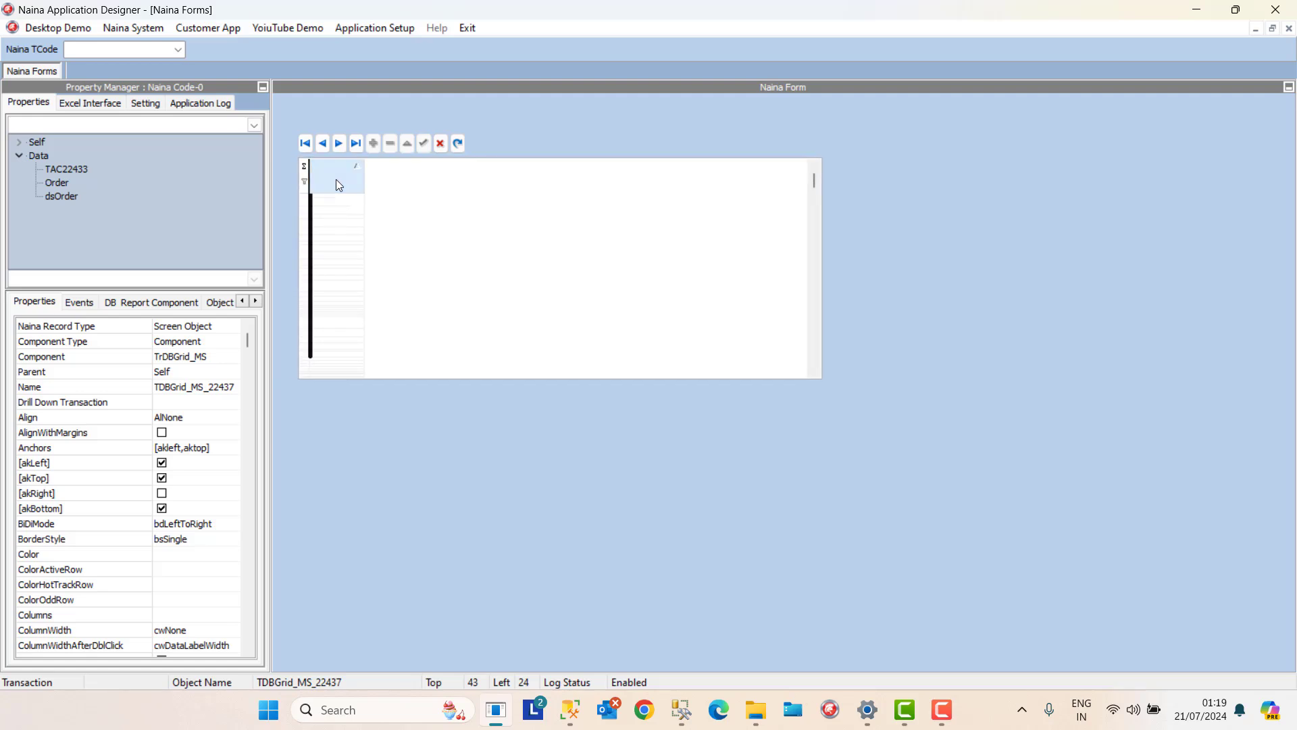
Set the grid's DataSource to dsOrder.
click(246, 433)
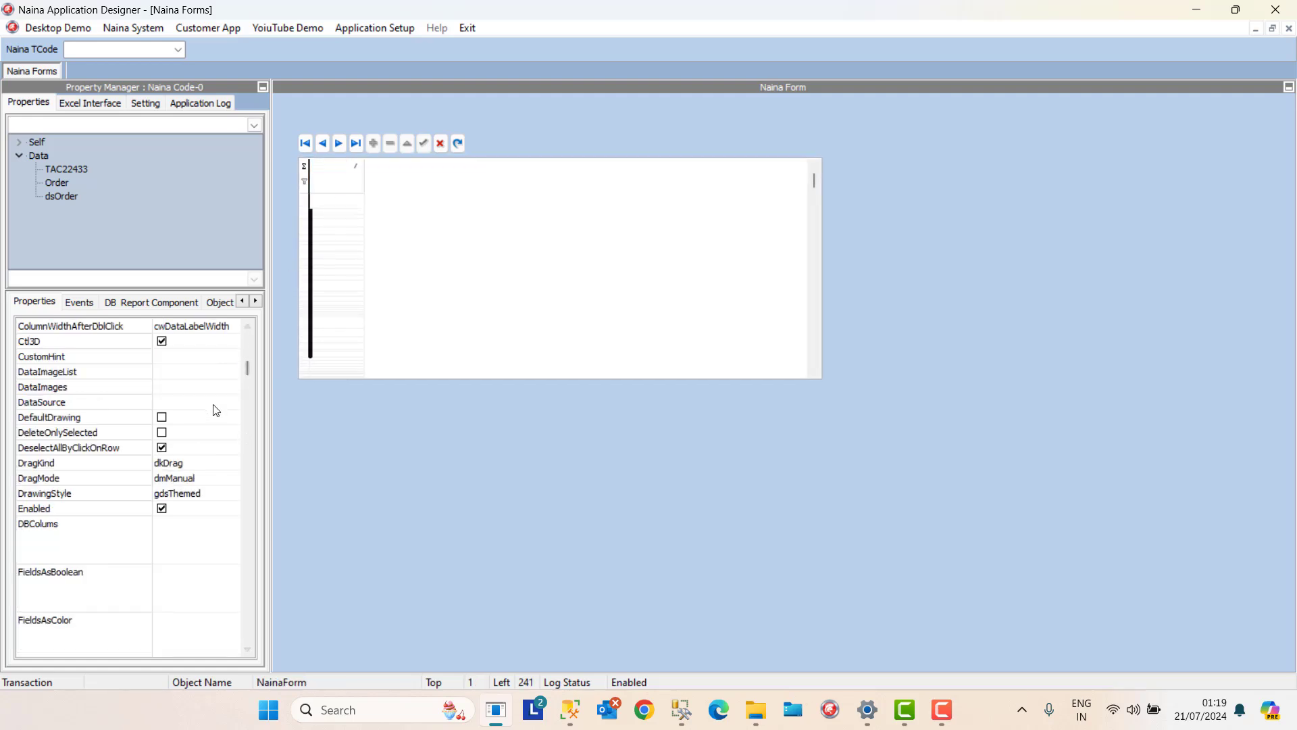
click(213, 402)
click(213, 416)
click(218, 449)
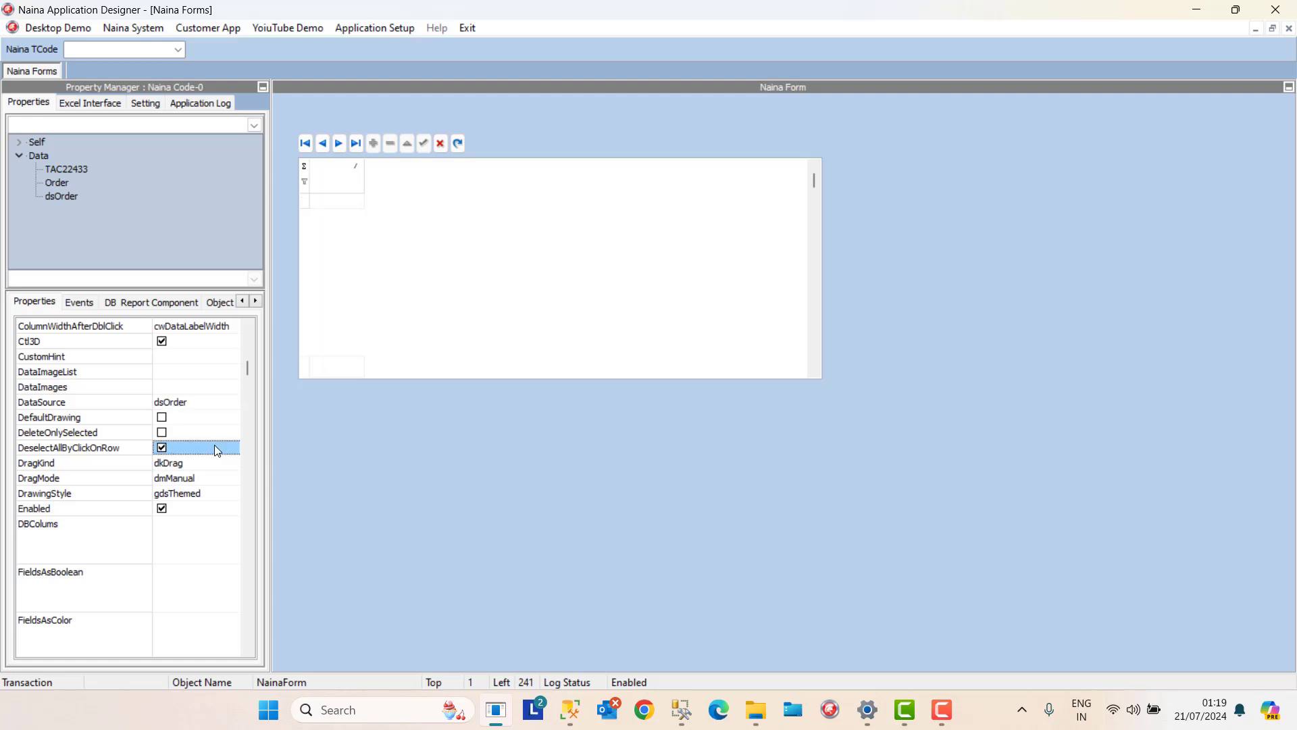
click(247, 339)
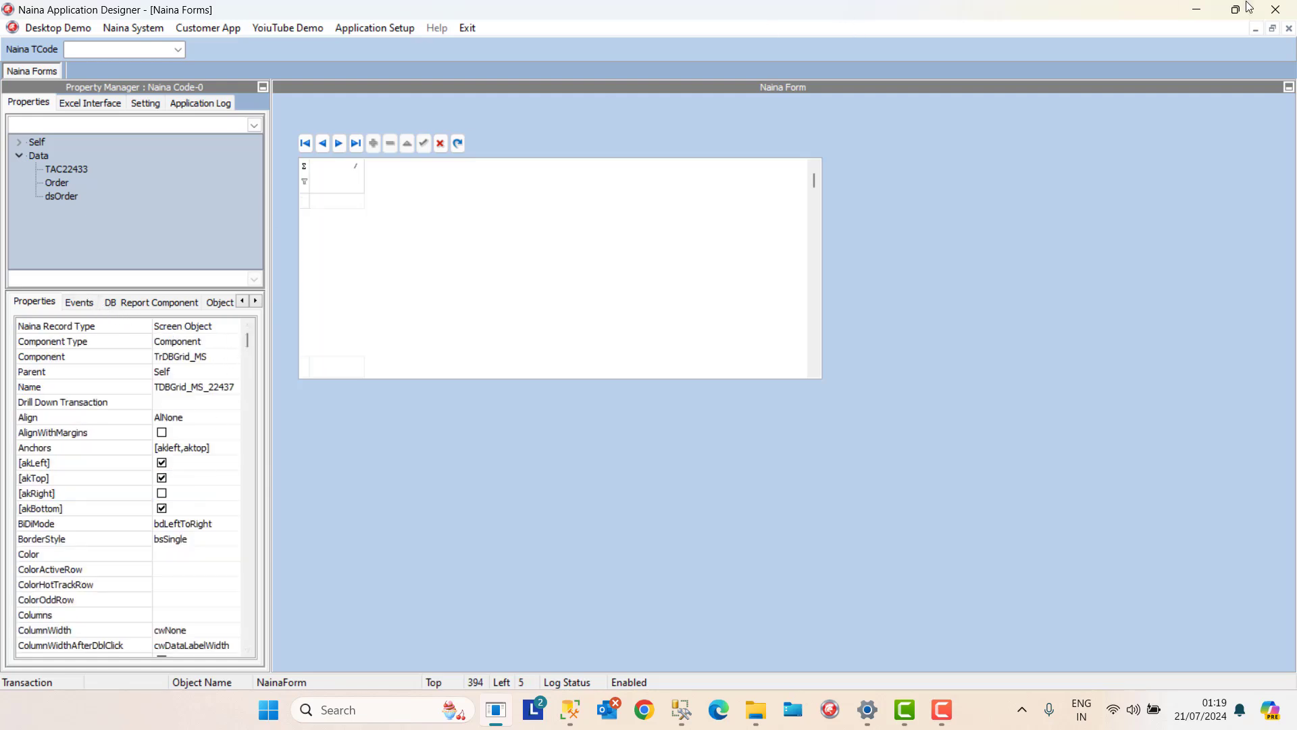
Close the Calculated Field form, reopen it in the form designer and select the fourth record's CustomerID cell in the grid.
click(1290, 28)
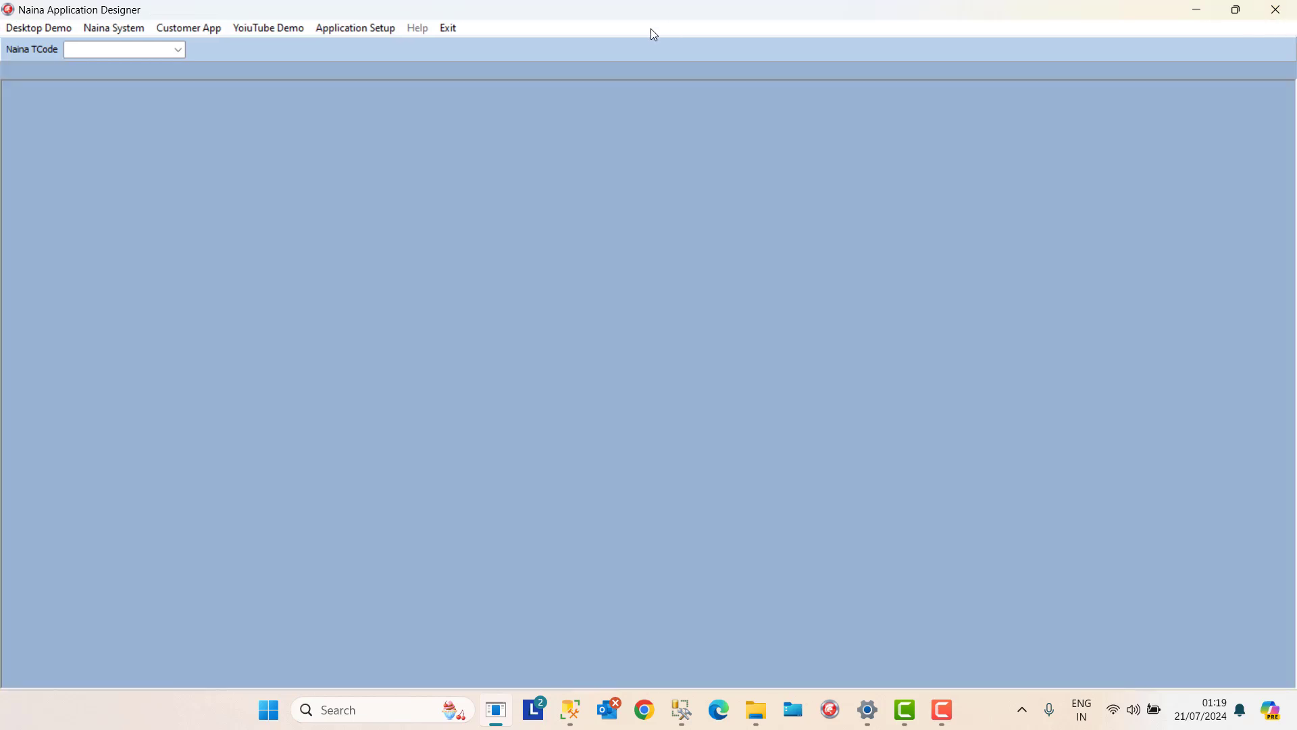
click(352, 27)
click(369, 88)
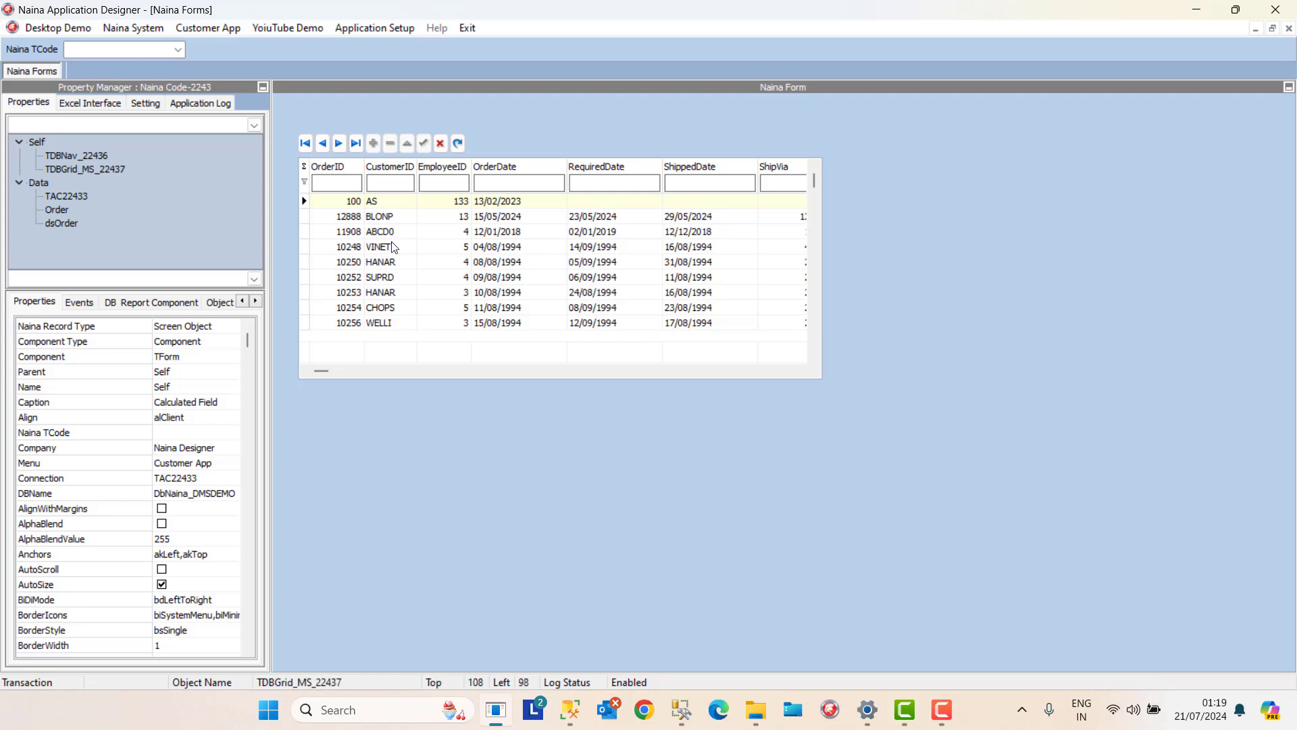
click(391, 248)
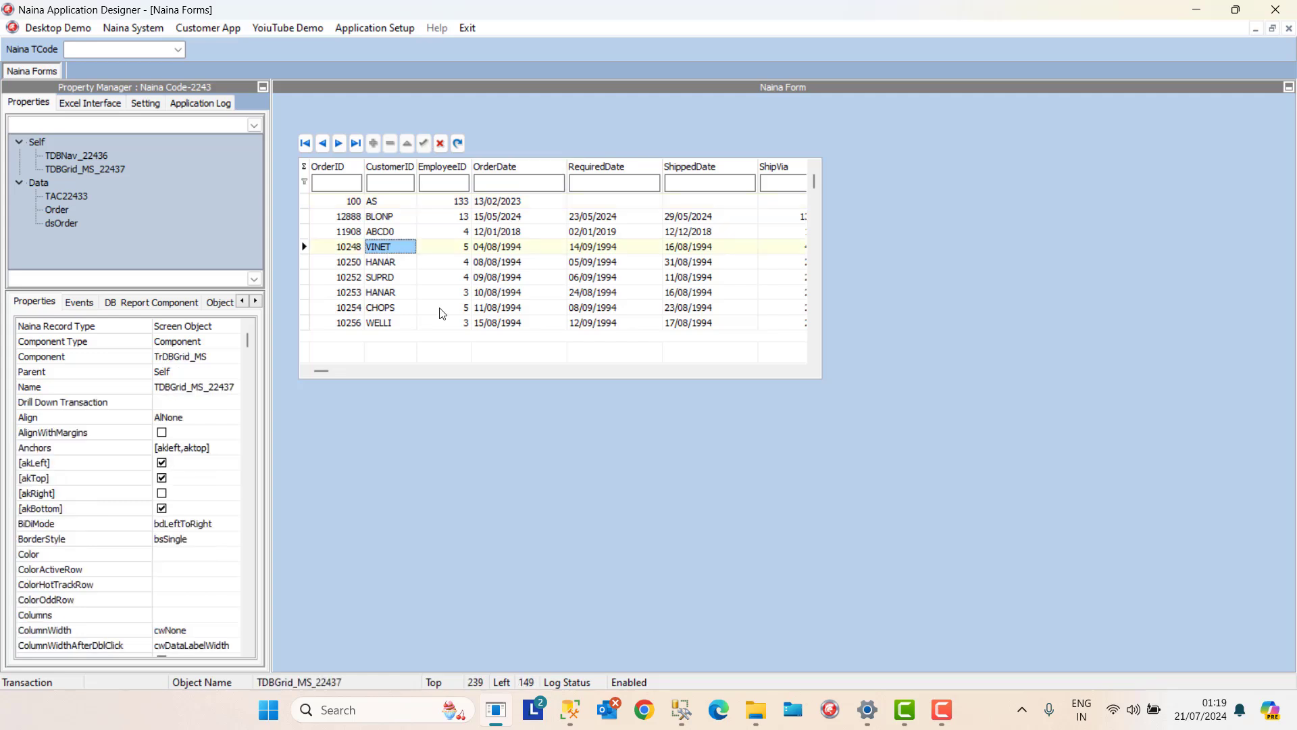
click(182, 303)
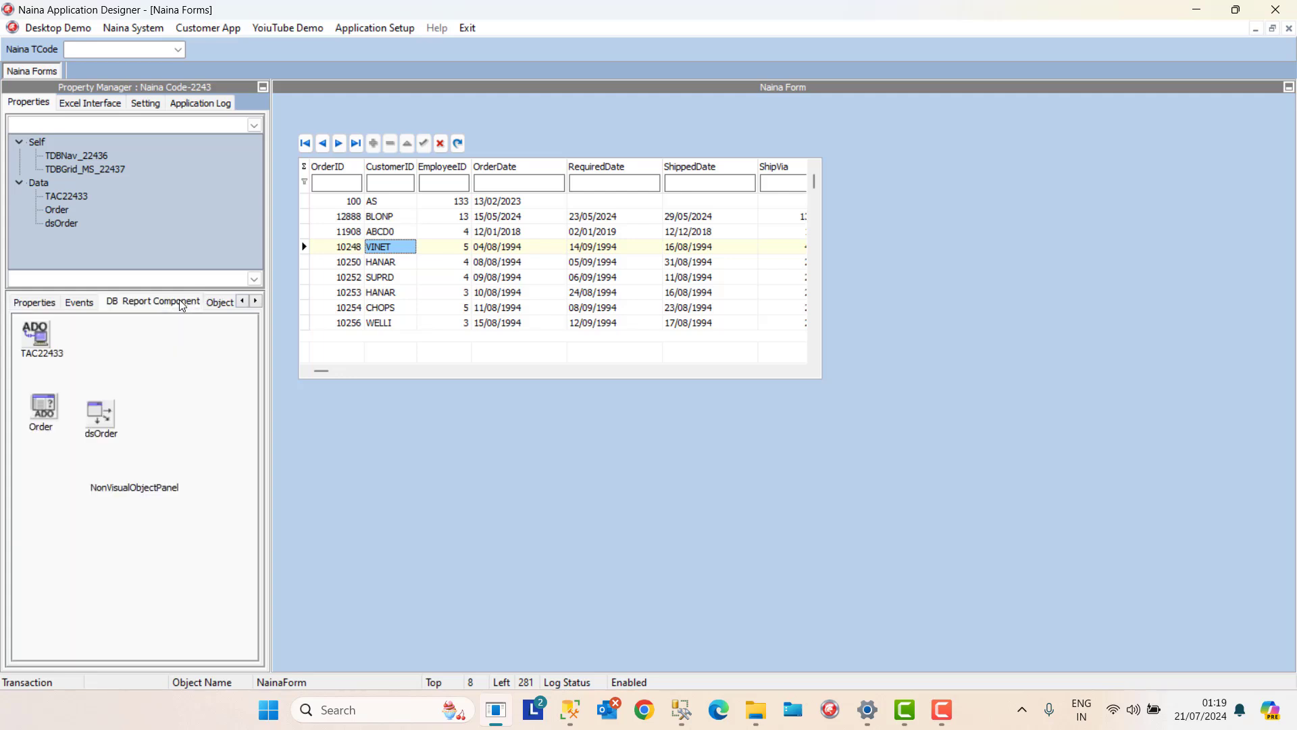
right_click(35, 472)
mouse_move(174, 537)
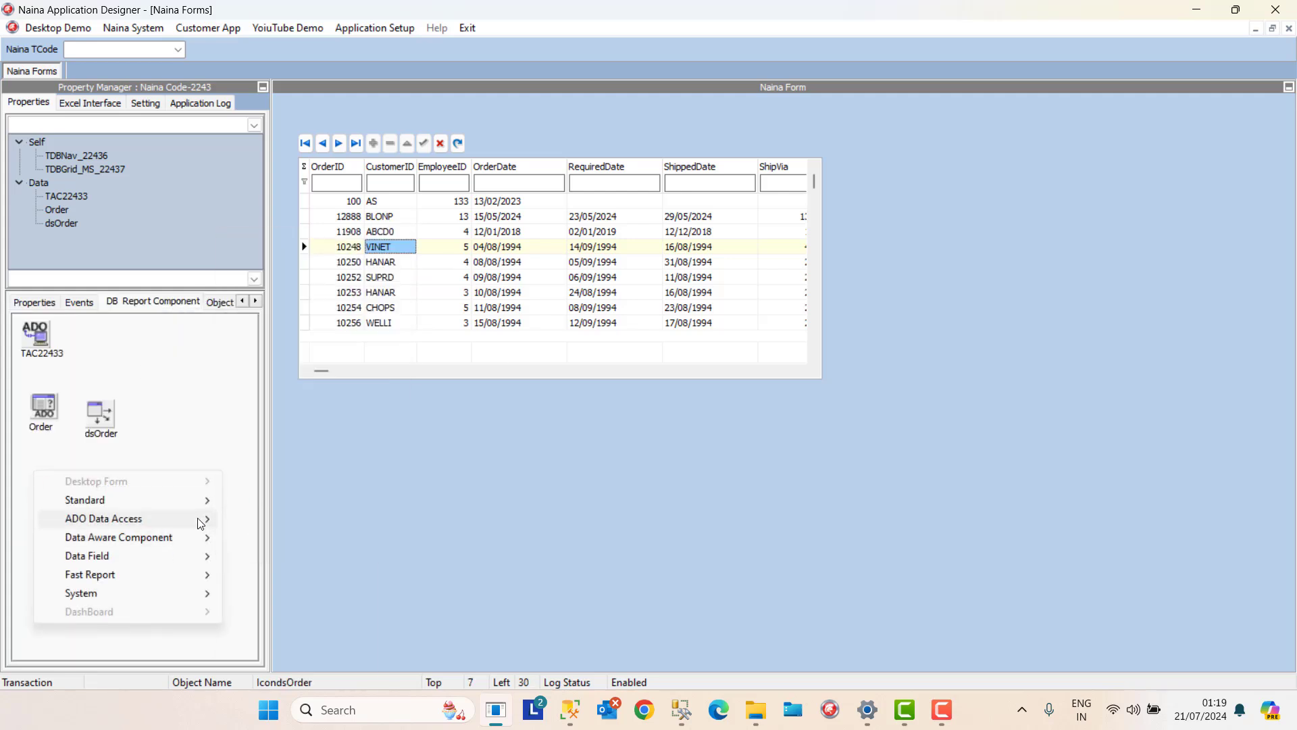
mouse_move(200, 518)
click(279, 596)
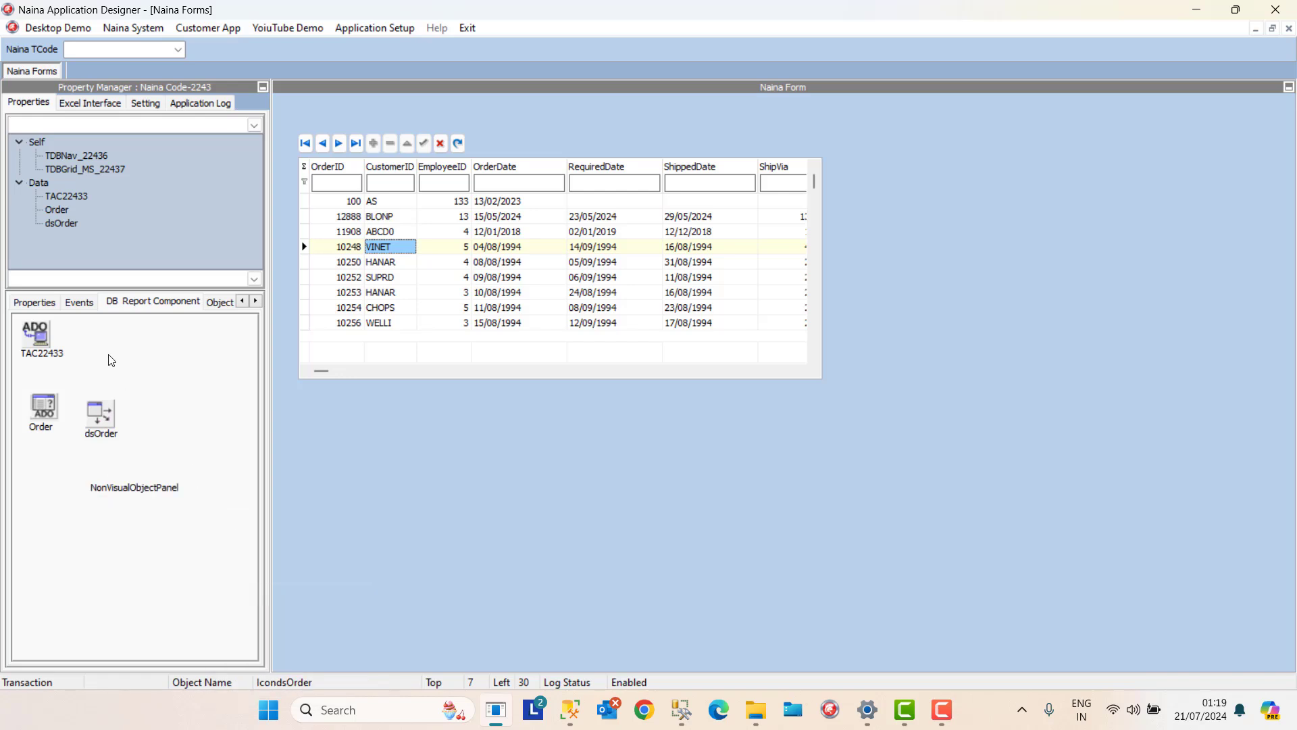
drag(42, 355, 195, 372)
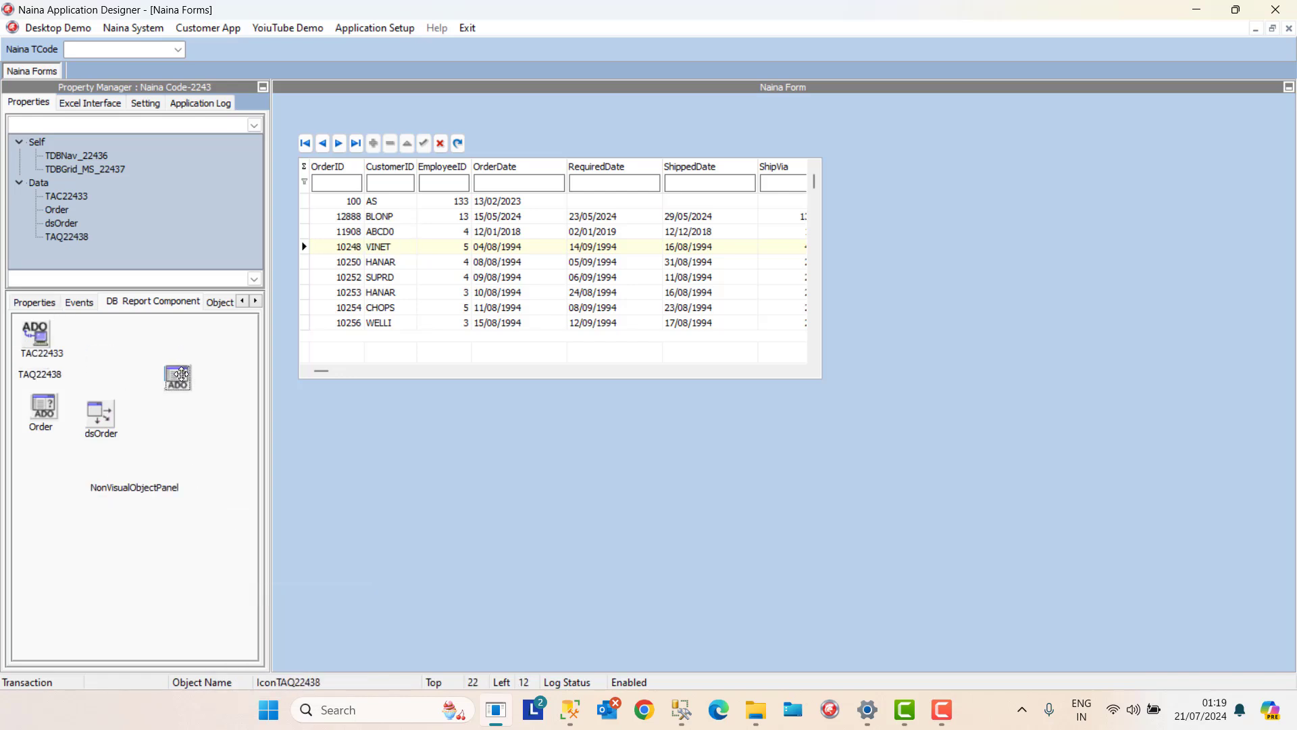
click(49, 309)
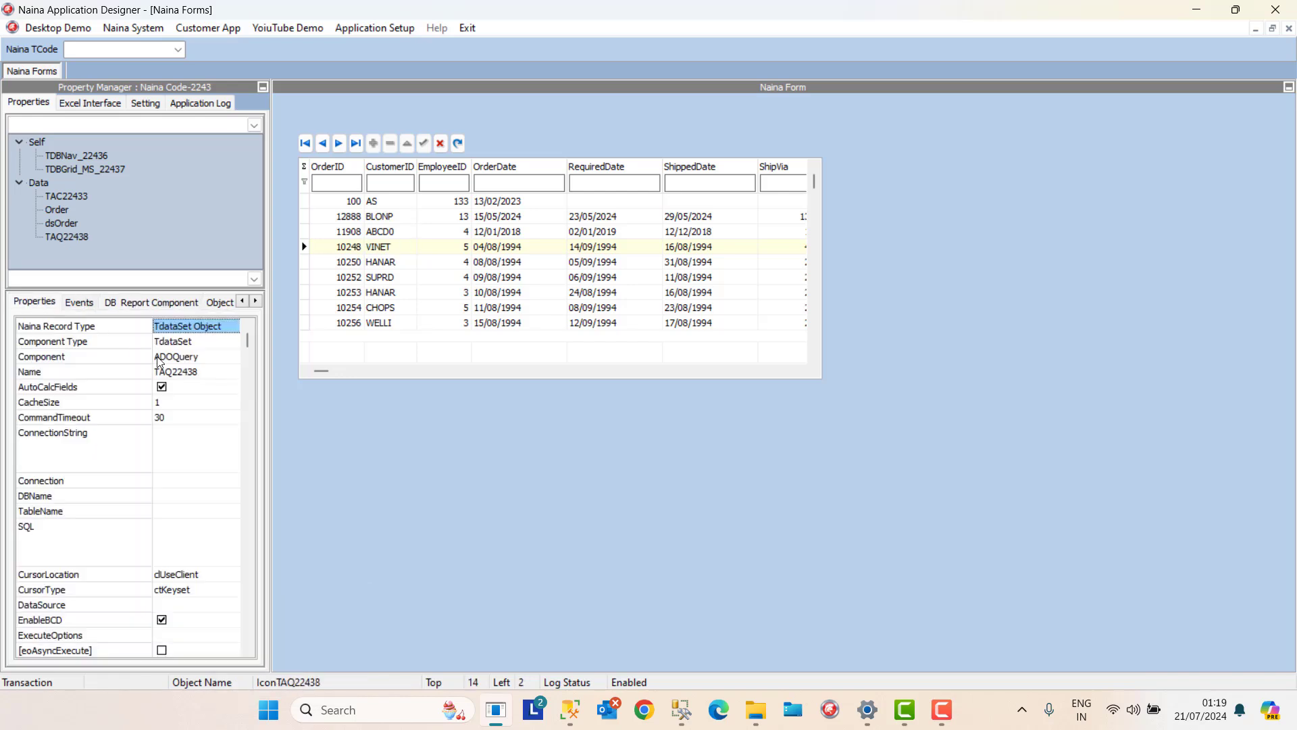
click(174, 361)
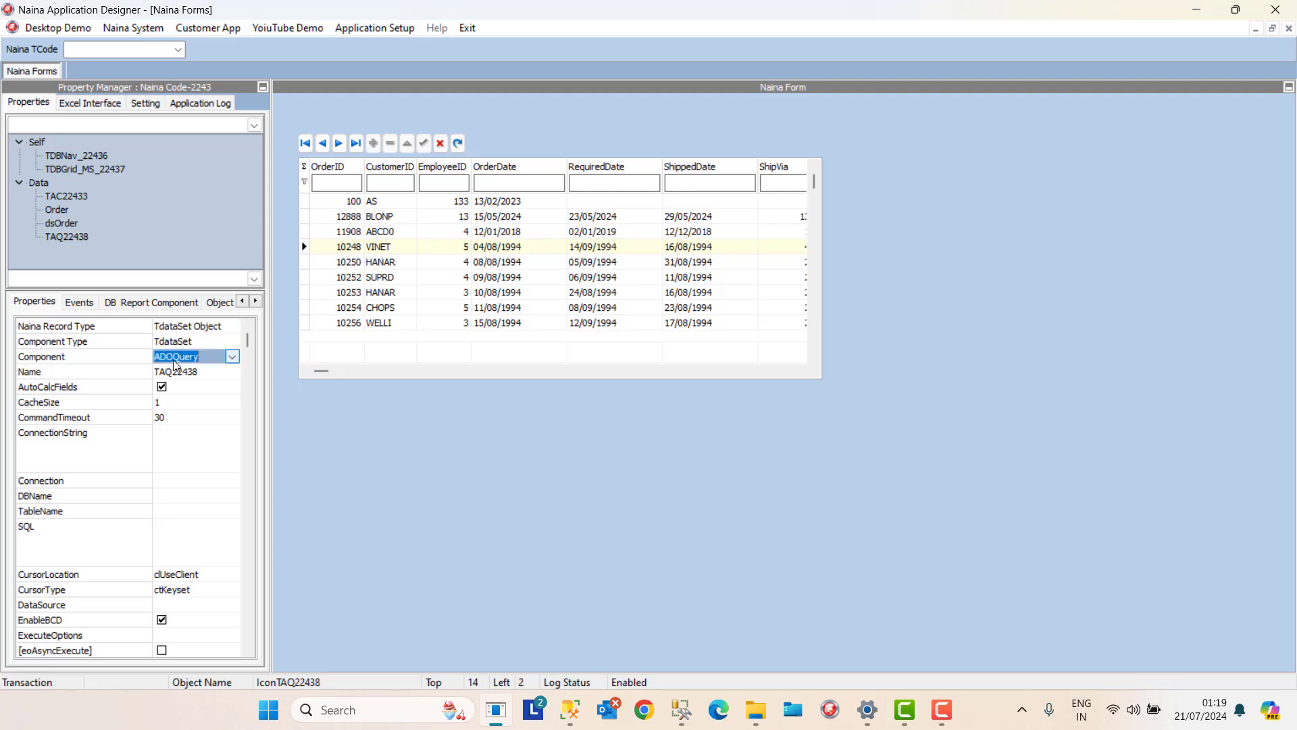
text(RDSConnection)
key(Return)
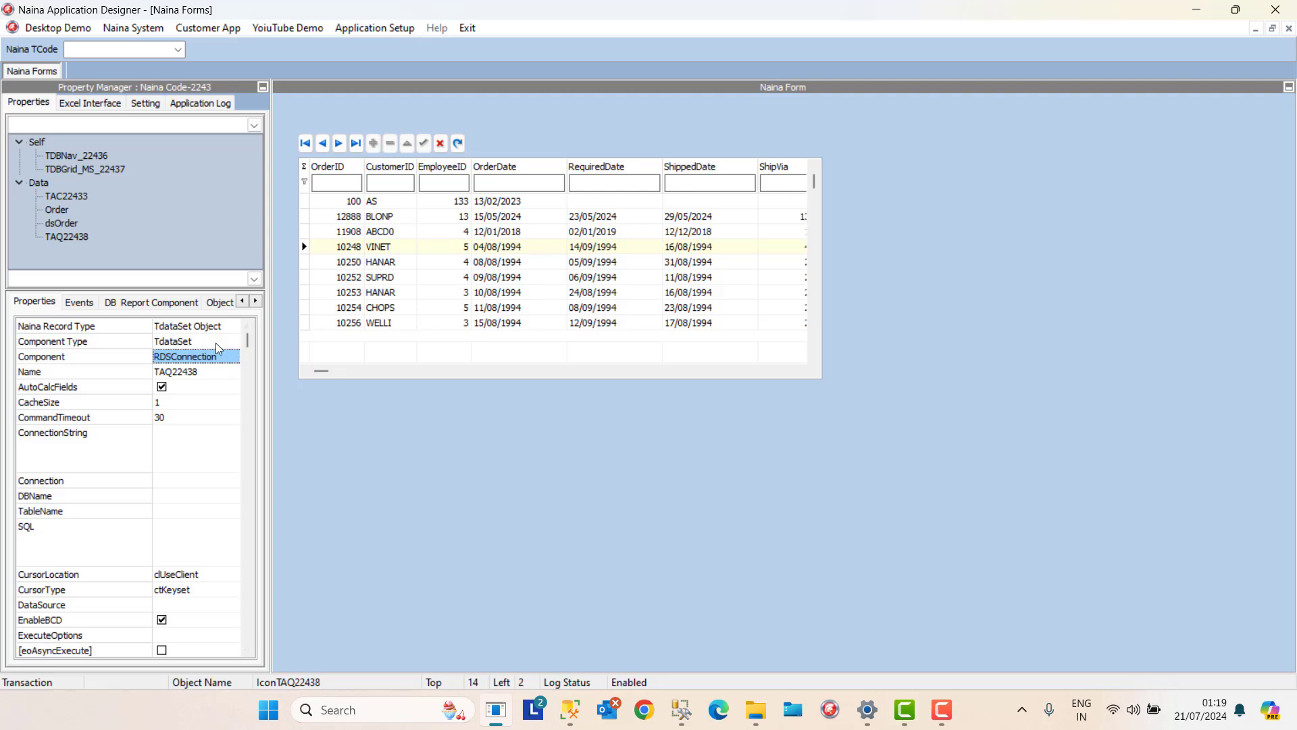
click(59, 239)
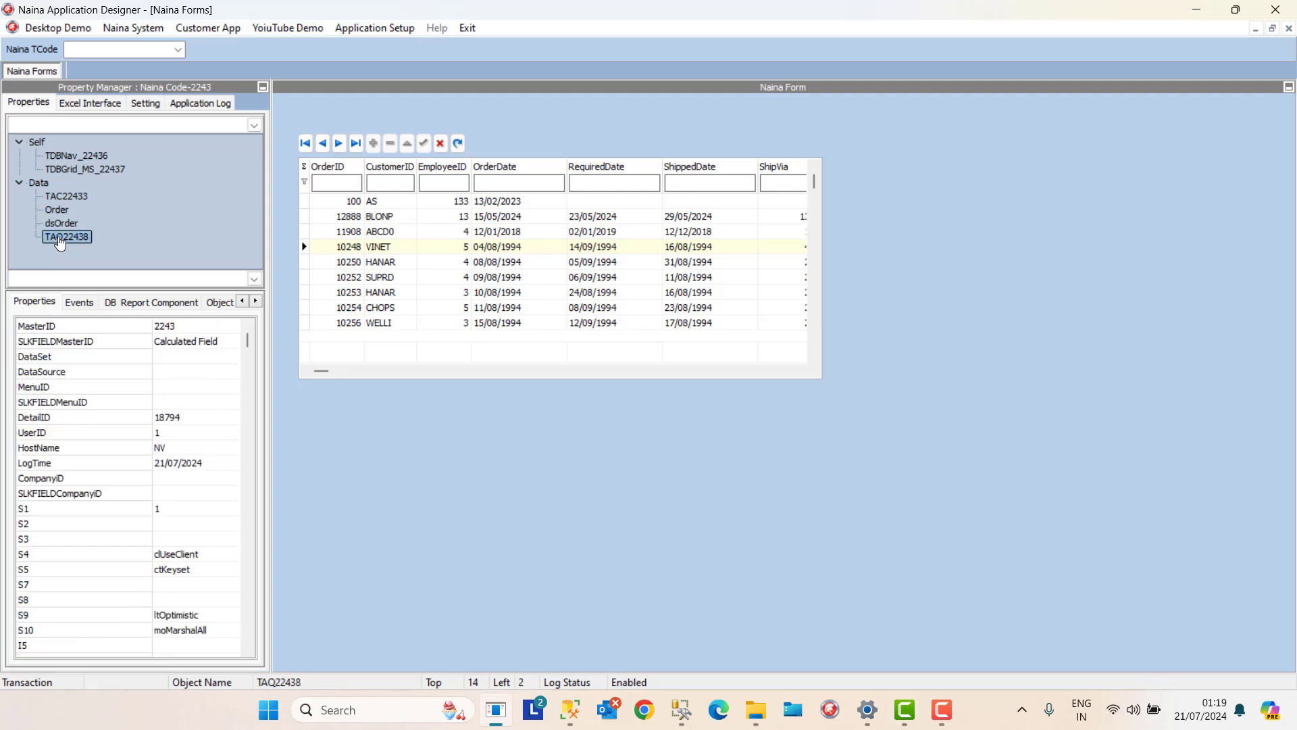
Add an ADOQuery component beside the TAC22433 connection and name it OrderDetail.
click(133, 306)
right_click(119, 374)
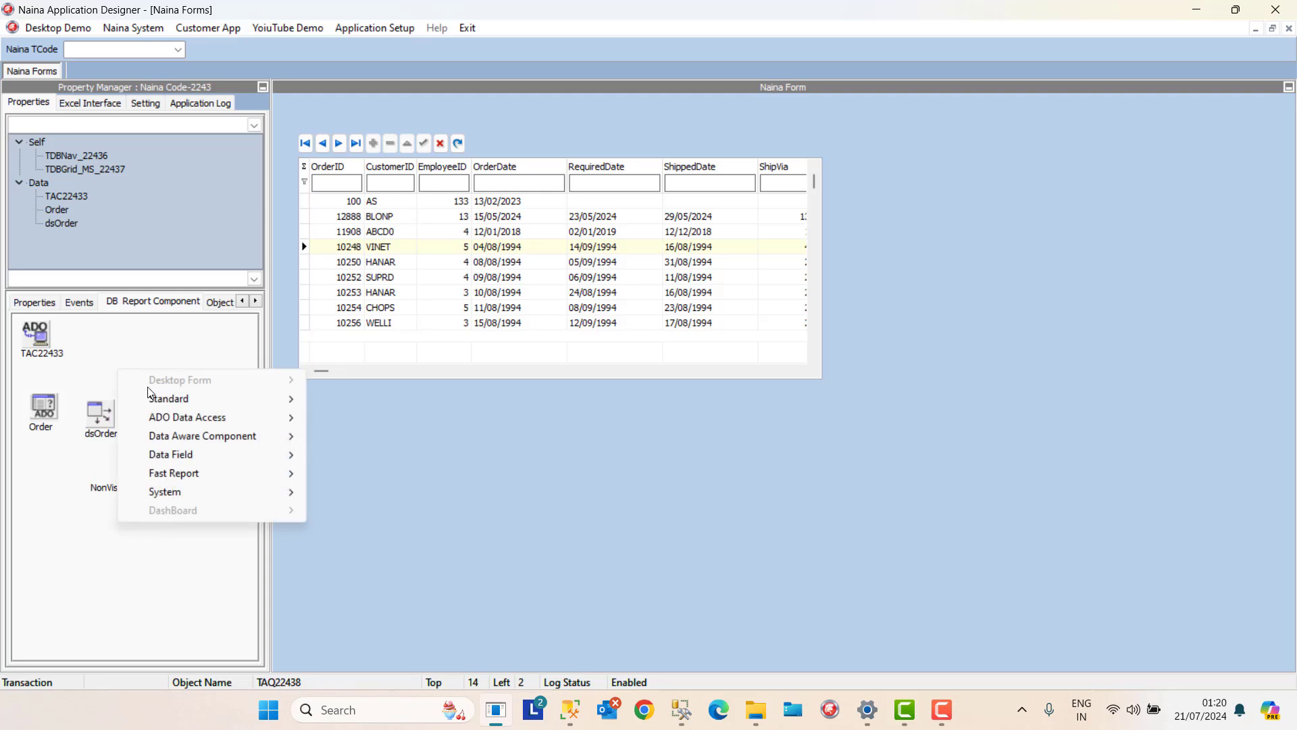
mouse_move(273, 436)
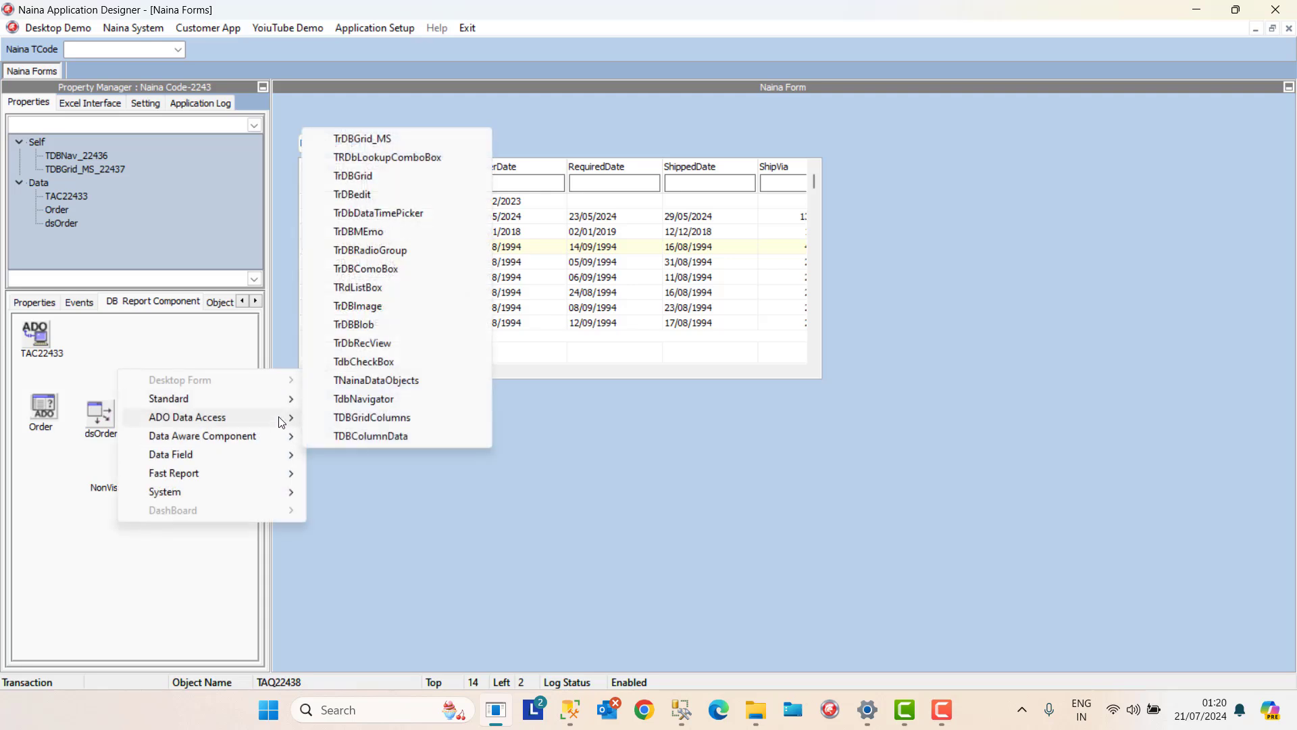
click(365, 492)
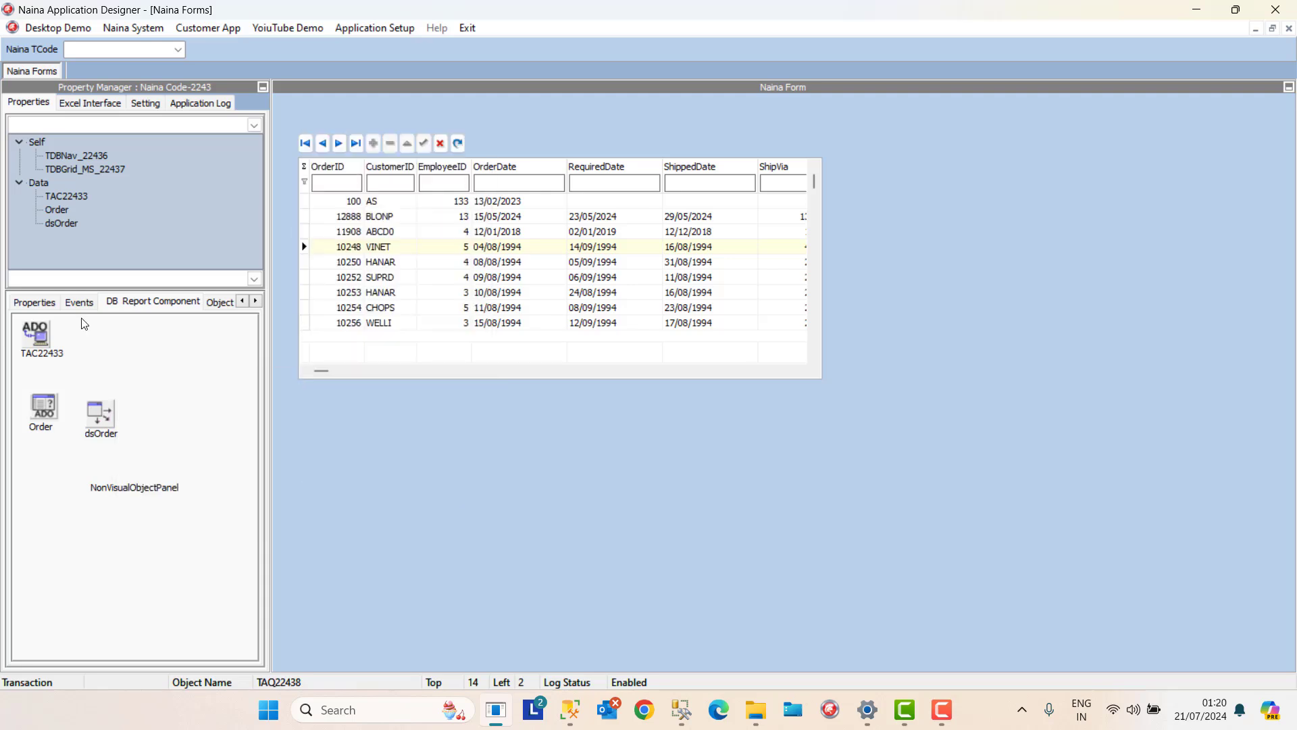
drag(112, 331, 115, 335)
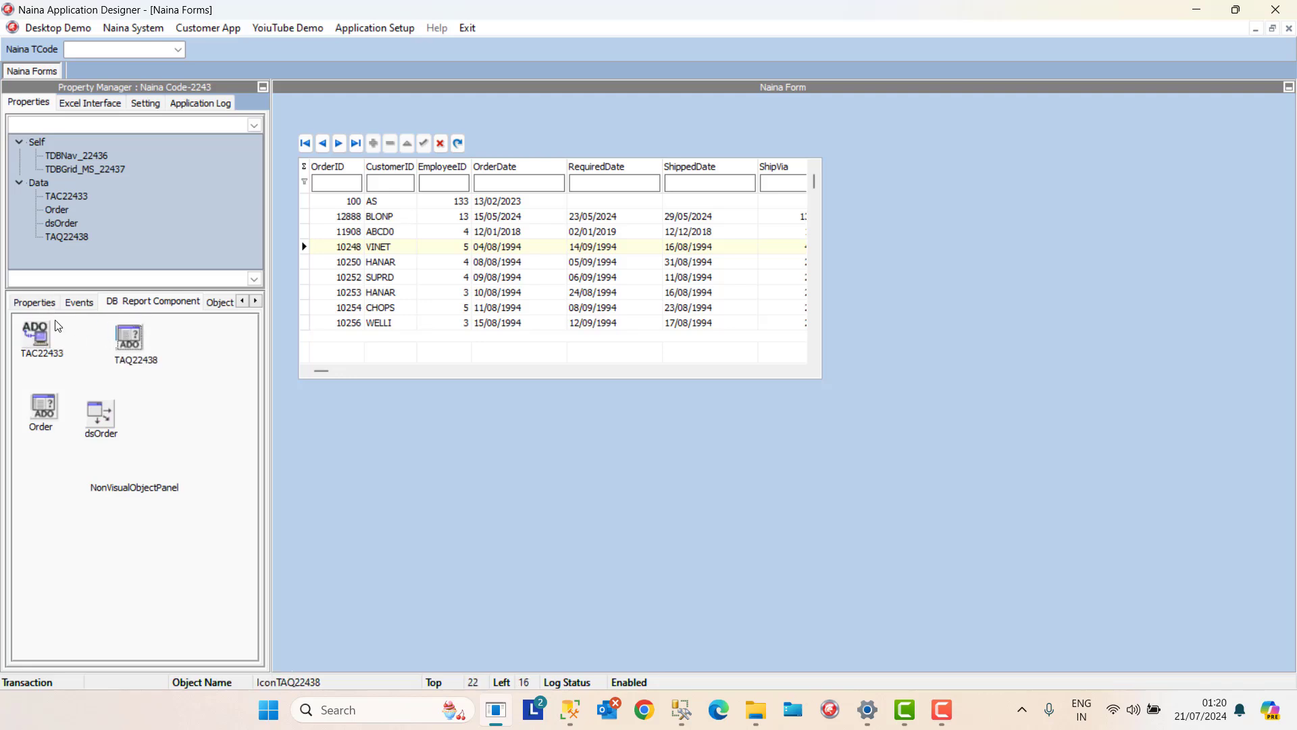
click(32, 303)
click(188, 374)
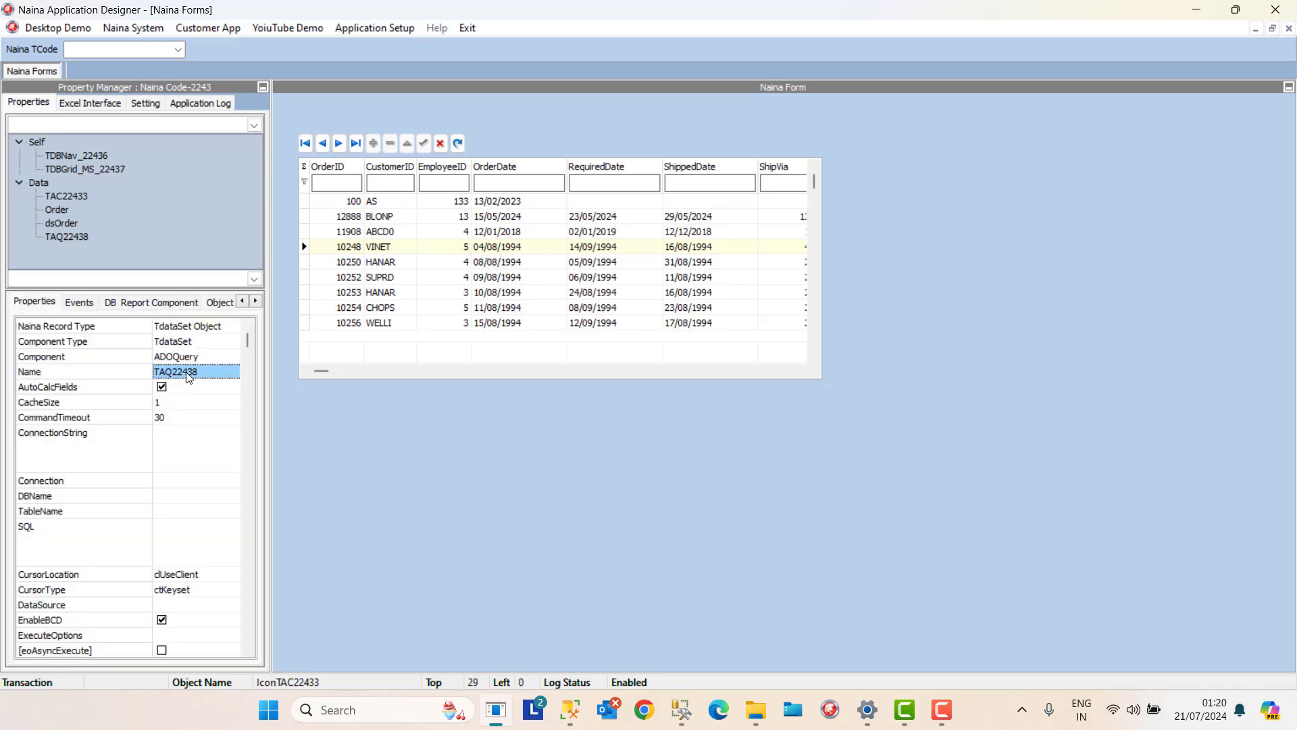
text(OrderDetail)
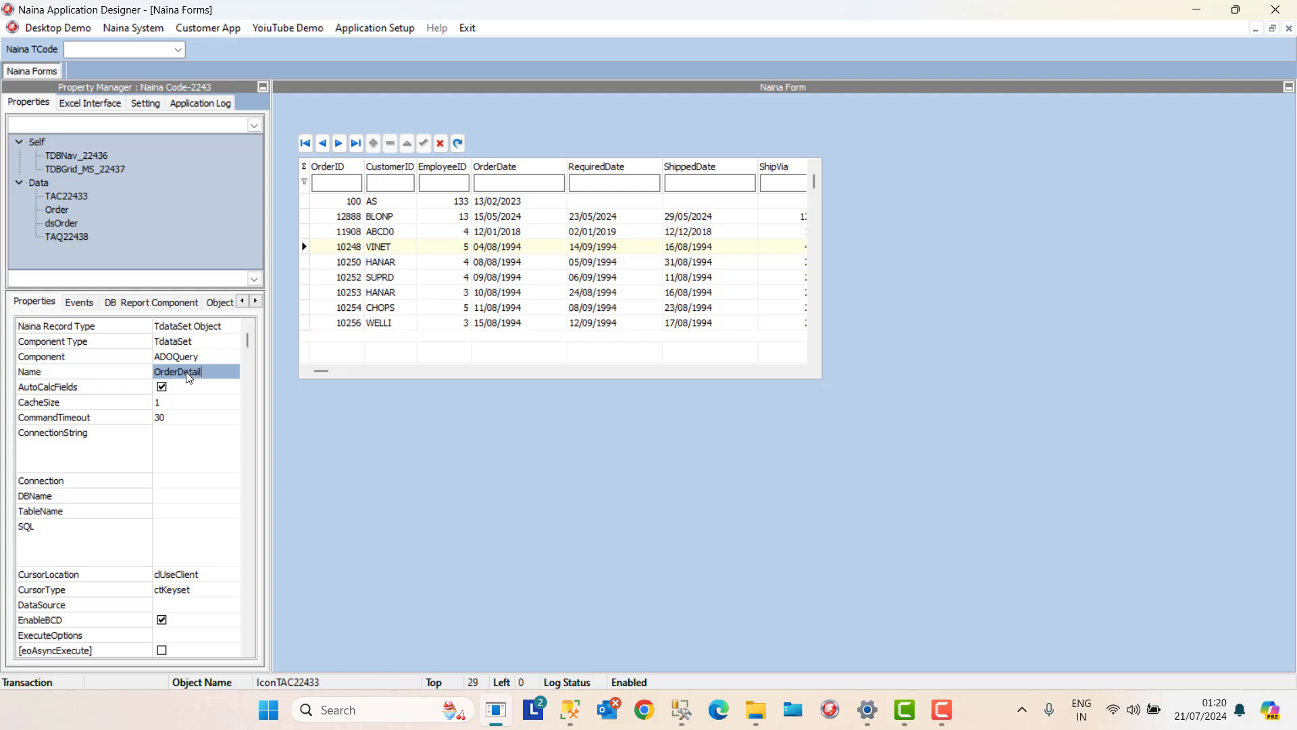
Set the OrderDetail query's Connection to TAC22433 and its DBName to DbNaina_DMSDEMO.
click(196, 482)
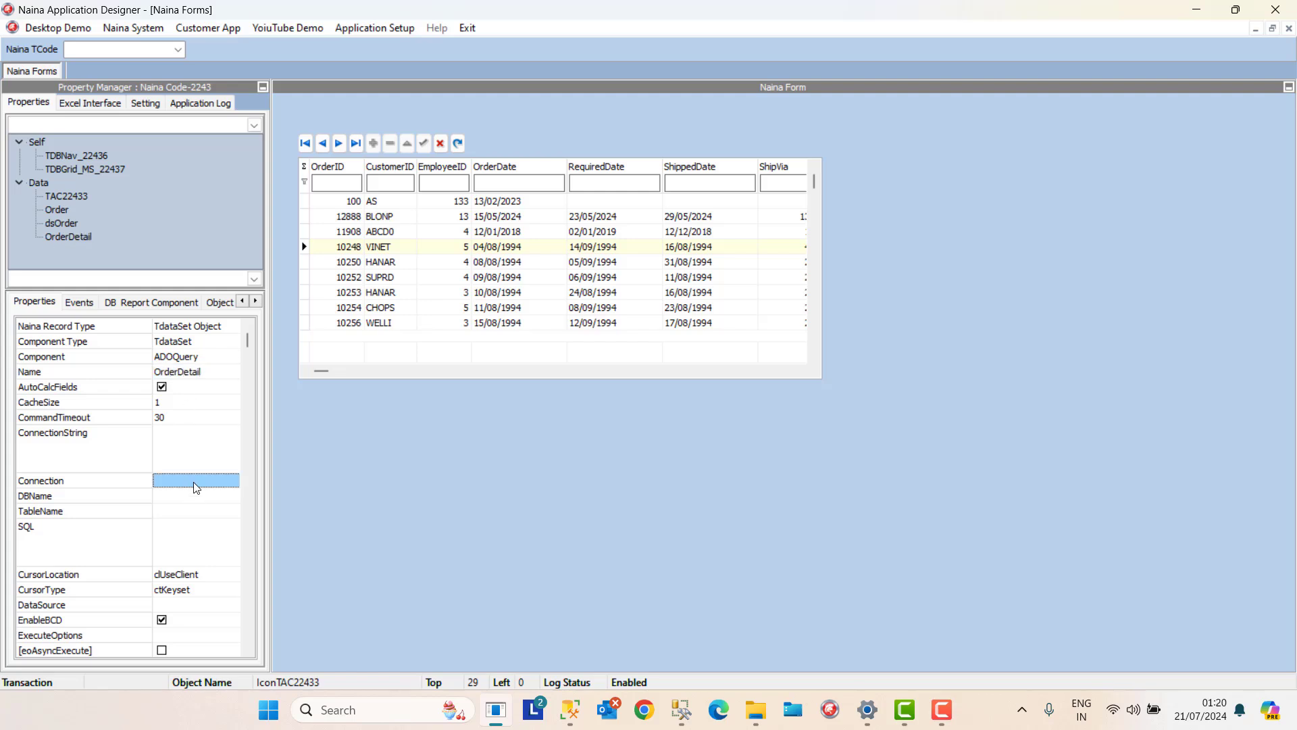
click(195, 484)
click(201, 495)
click(201, 497)
click(202, 497)
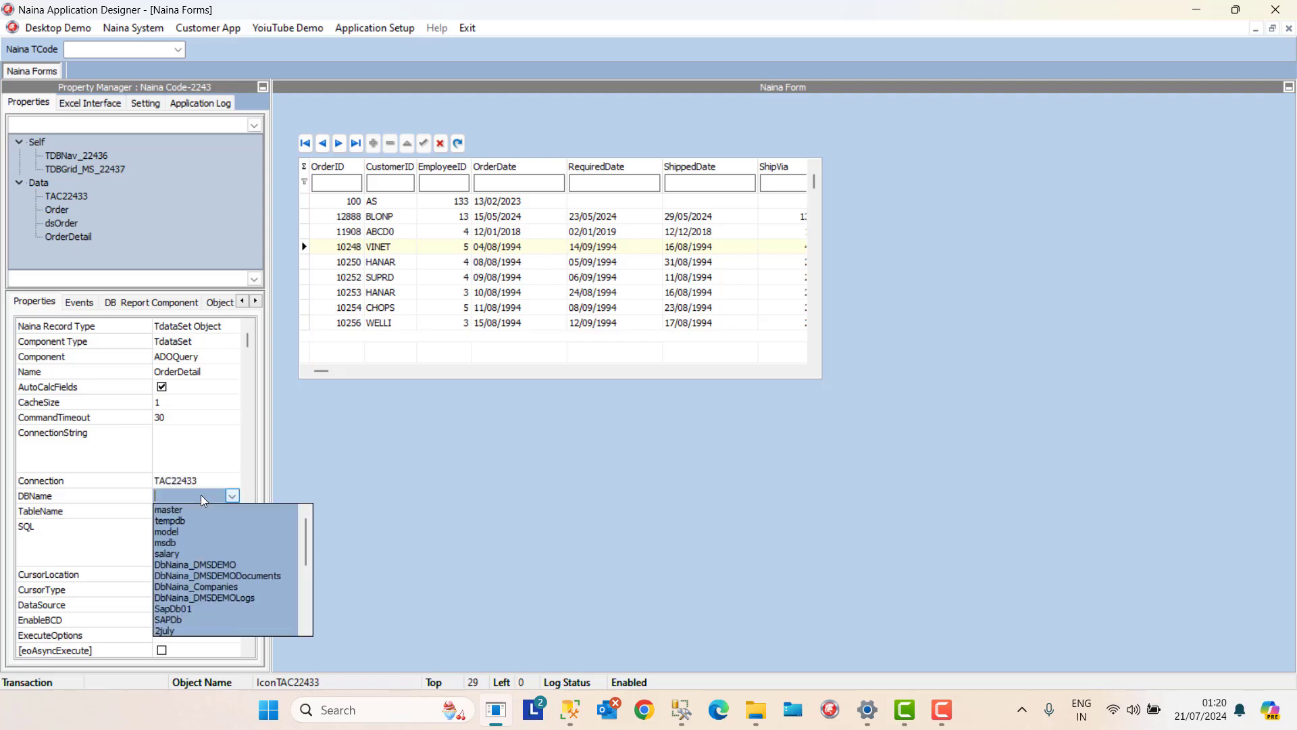
click(247, 565)
Set the OrderDetail query's TableName to Demo_Order Details.
click(211, 512)
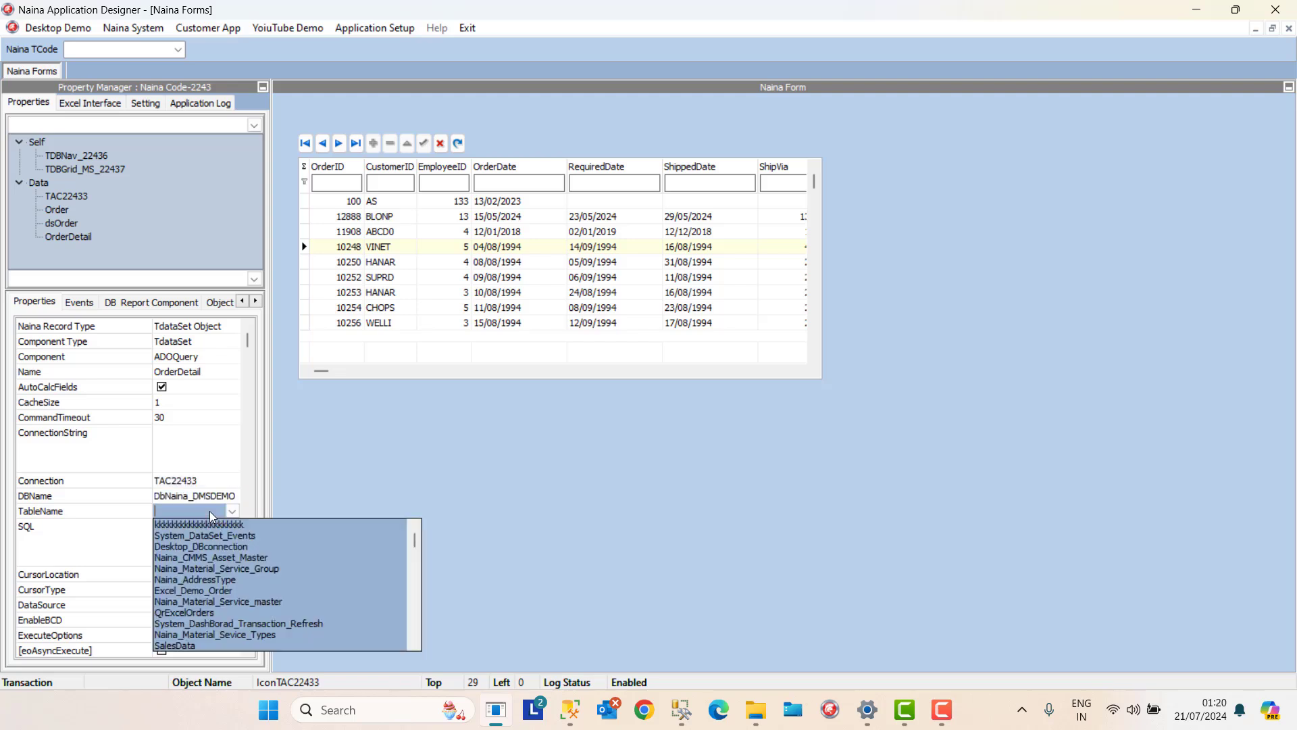
text(dem)
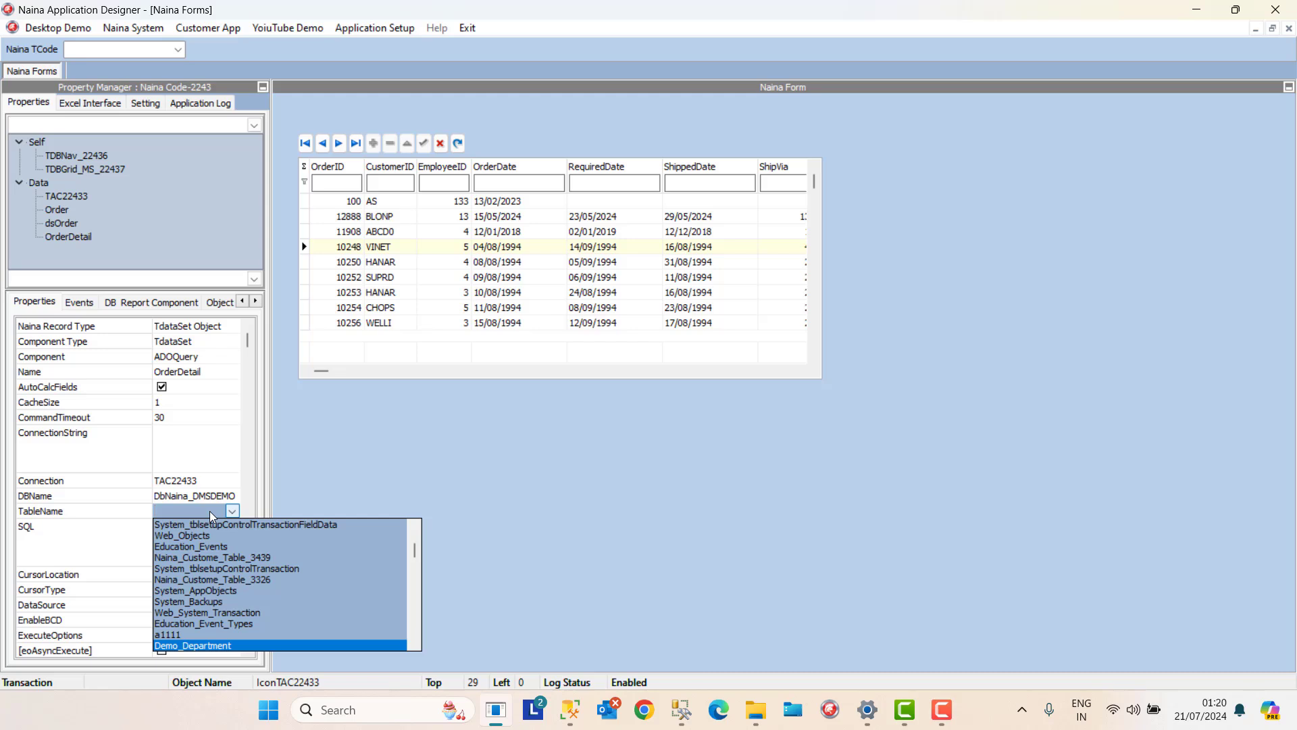
text(o)
key(Down)
key(Down)
key(Down)
key(Down)
key(Down)
key(Down)
key(Down)
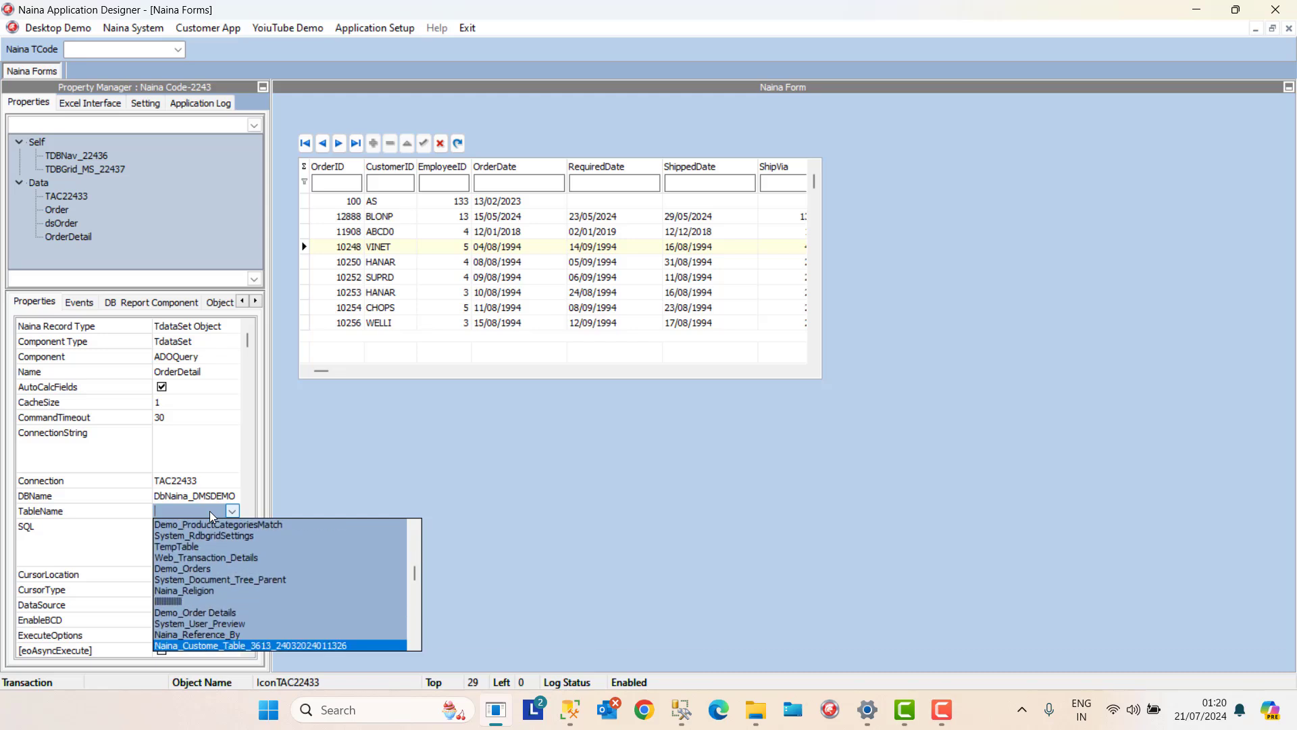
key(Up)
key(Up)
key(Return)
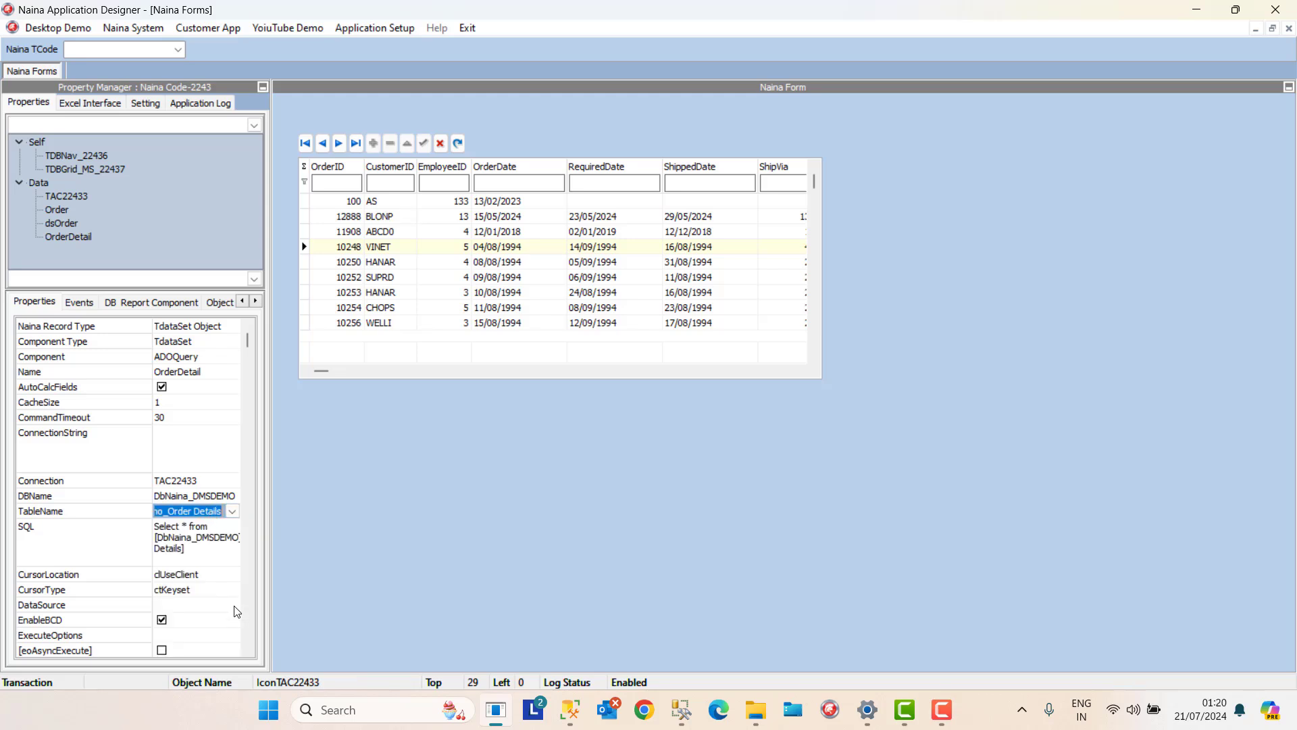
Activate the OrderDetail query by enabling its Active property.
scroll(247, 622, down, 3)
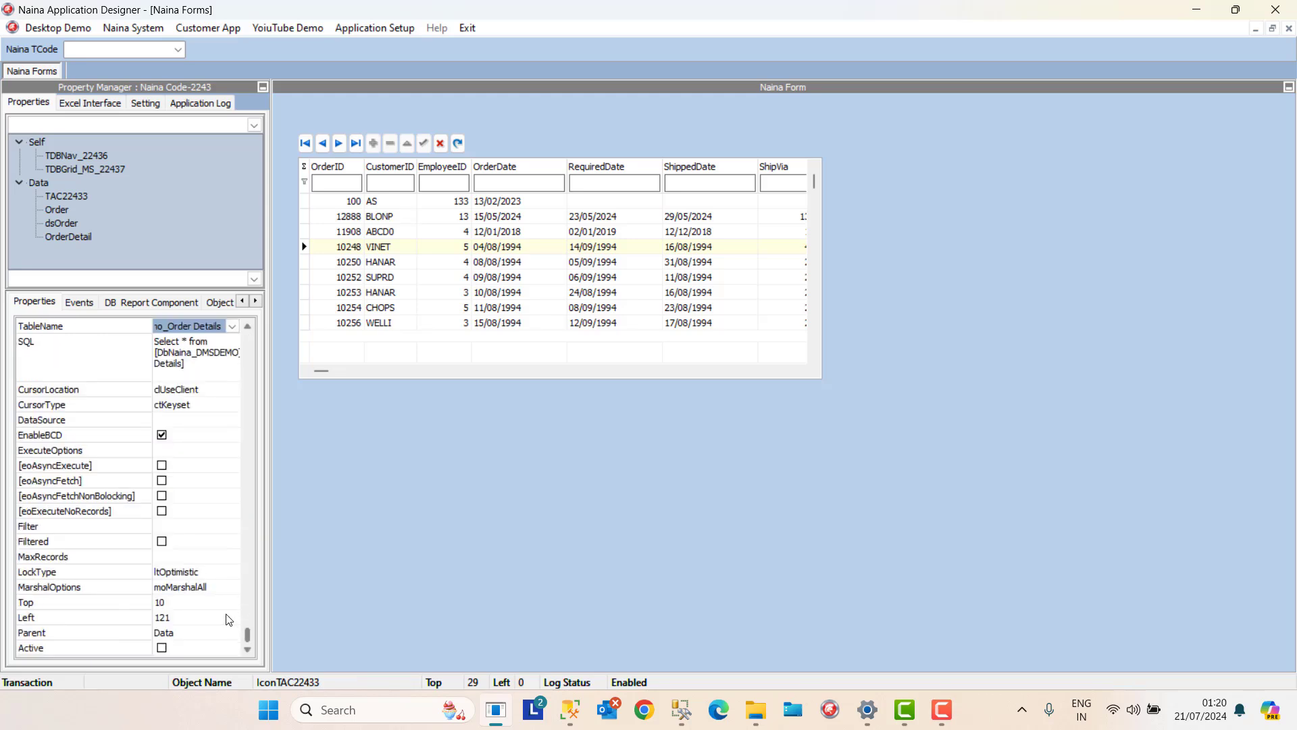
click(162, 647)
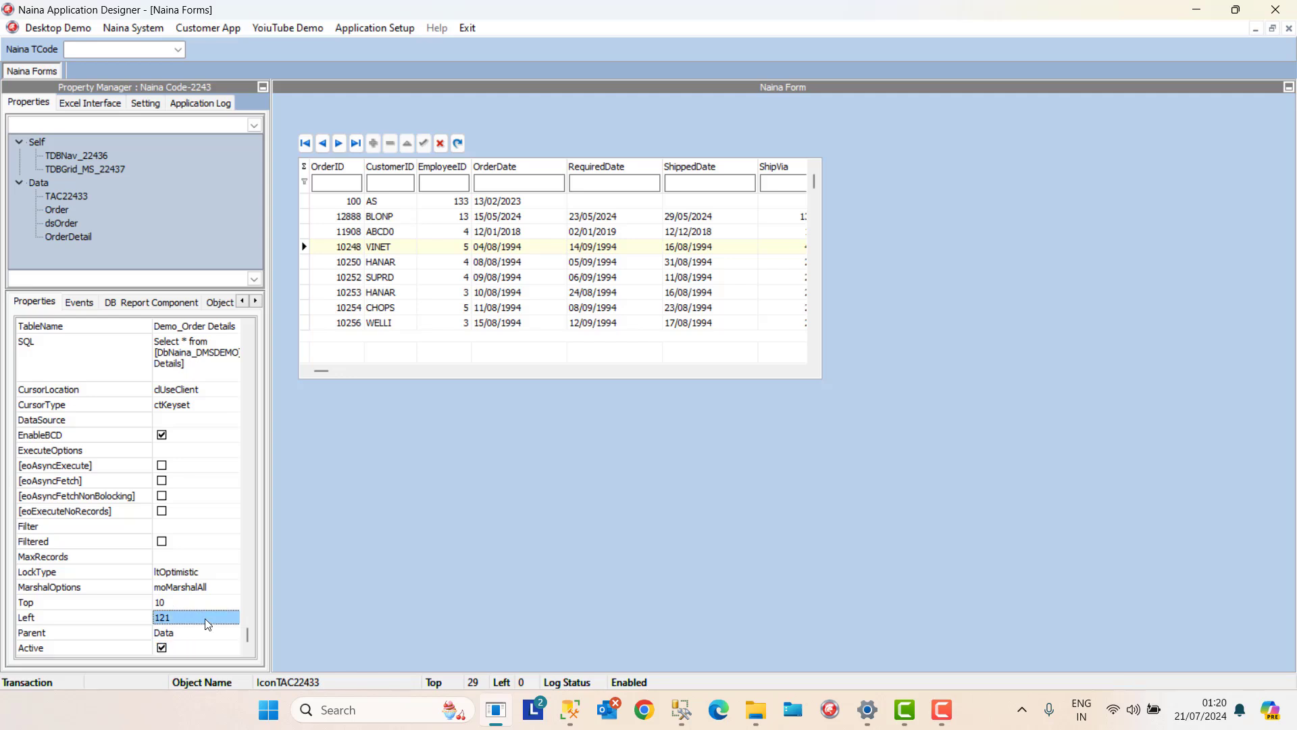
click(203, 620)
scroll(249, 333, up, 3)
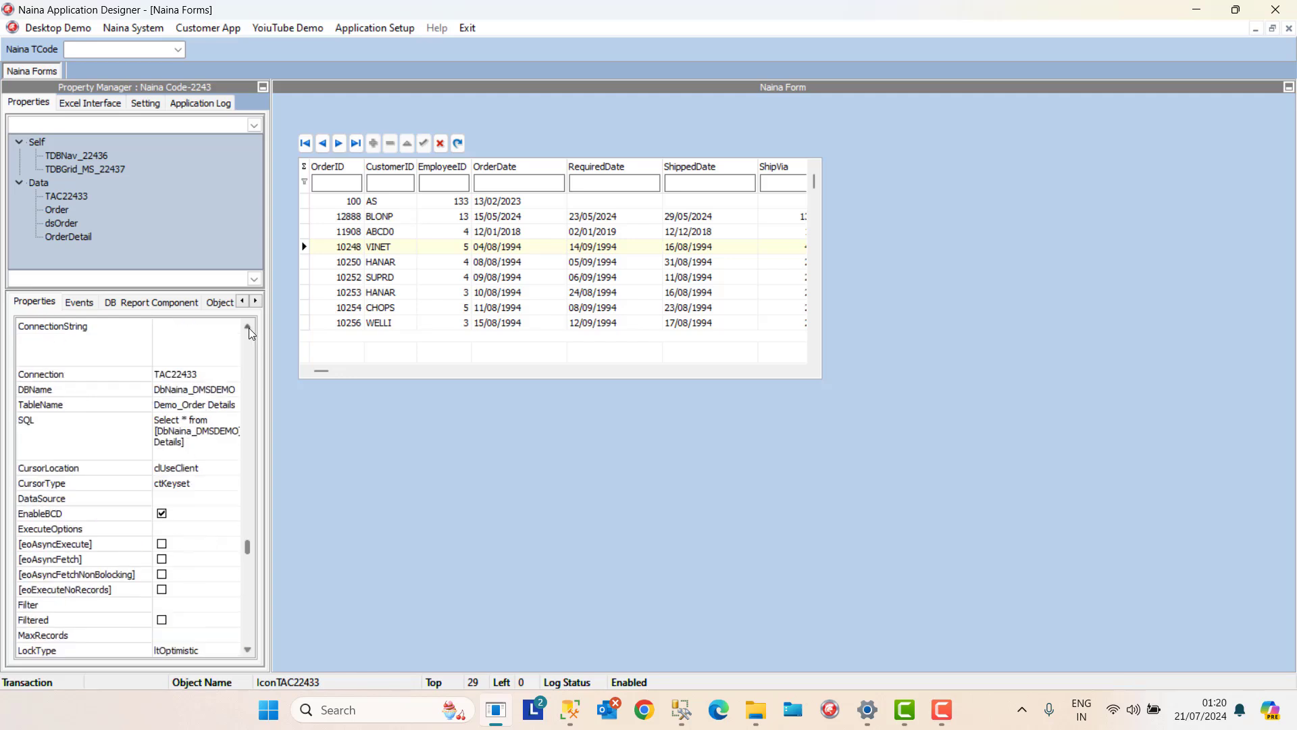
Add a TdataSource component beside the OrderDetail query and name it dsOrderdetail.
click(180, 303)
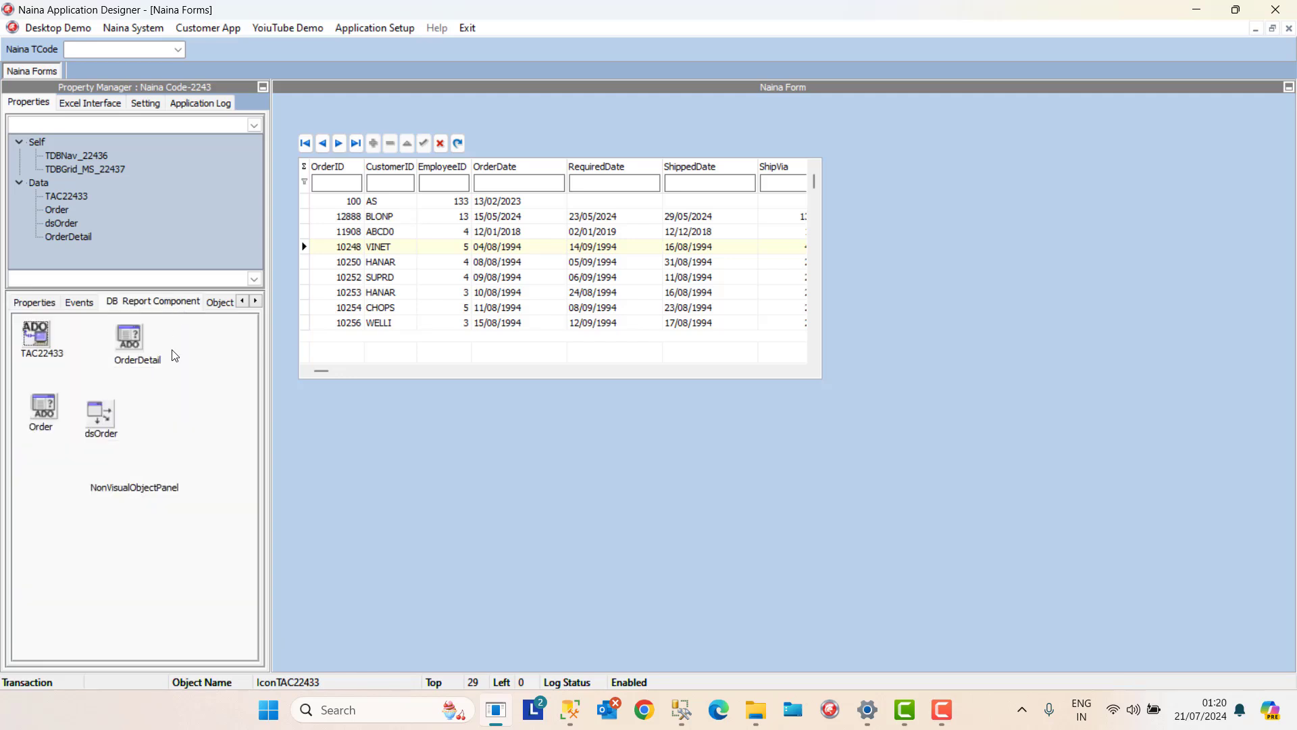
right_click(174, 356)
mouse_move(295, 423)
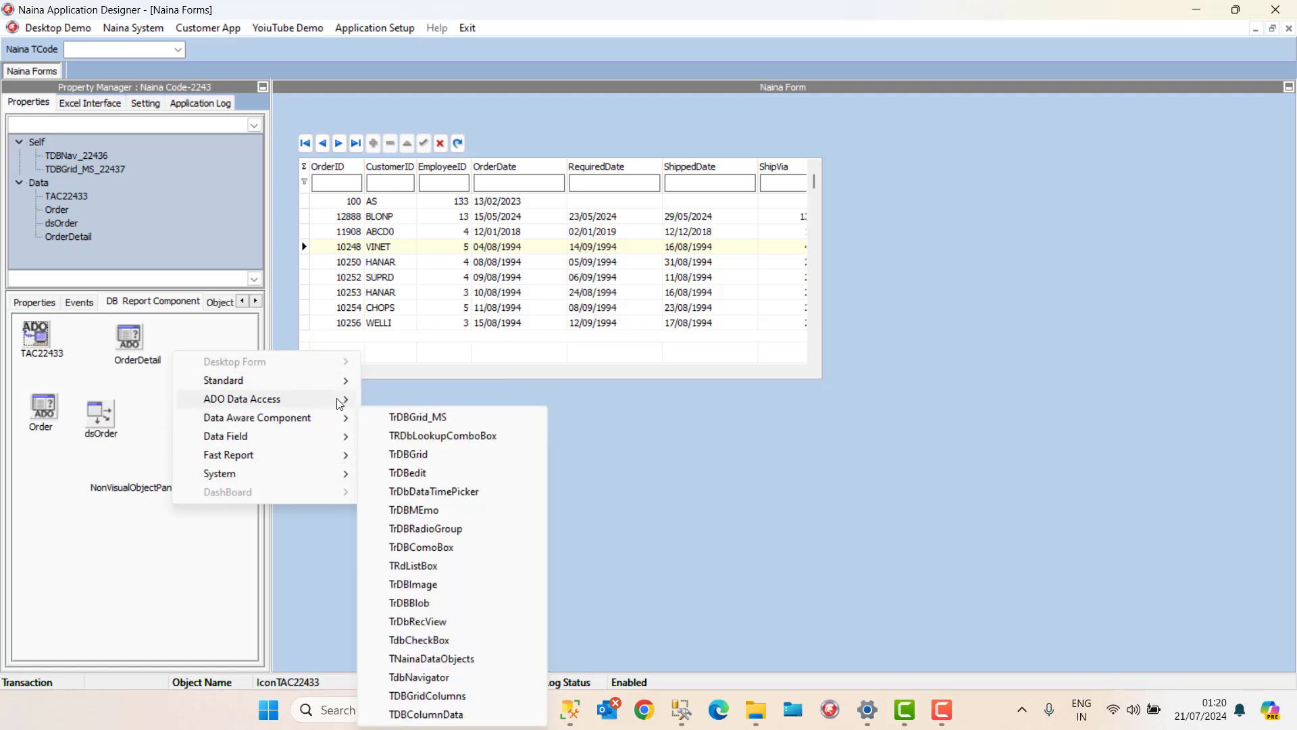
mouse_move(340, 402)
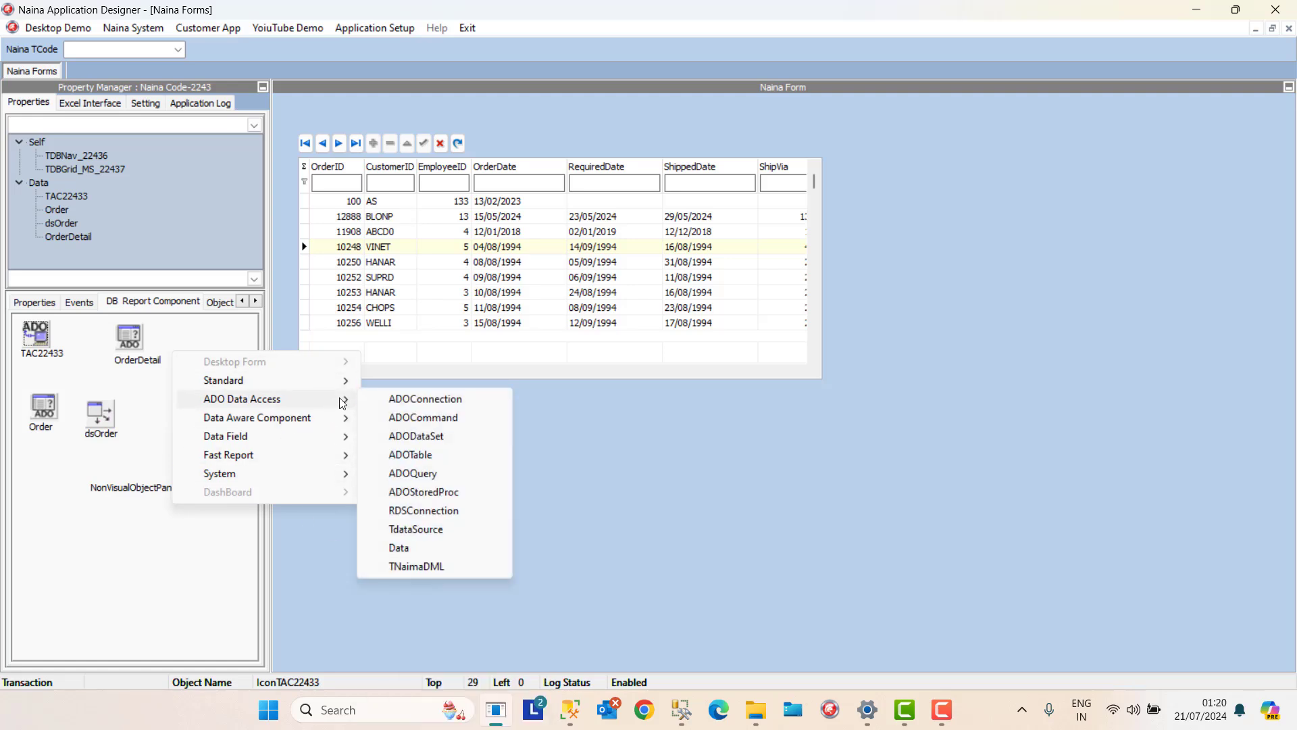
click(408, 529)
drag(37, 338, 206, 352)
click(35, 301)
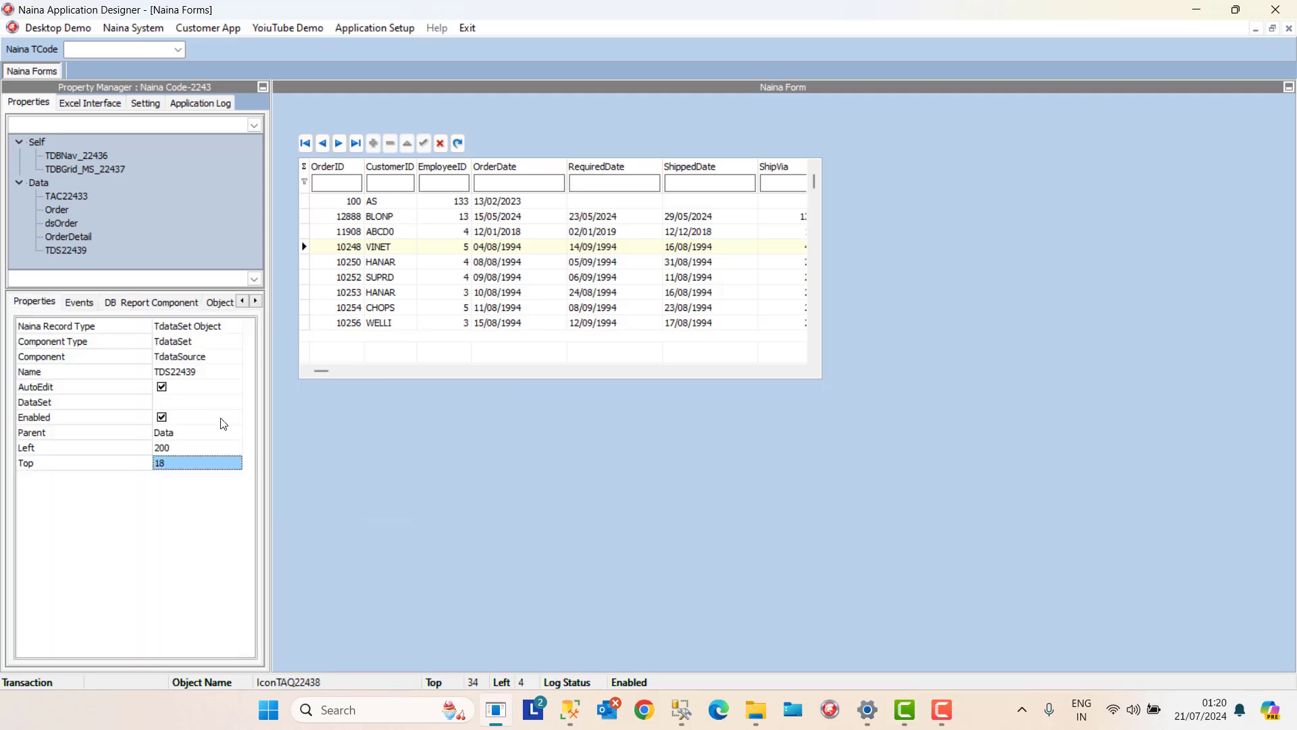
click(198, 373)
text(dsOrderdetail)
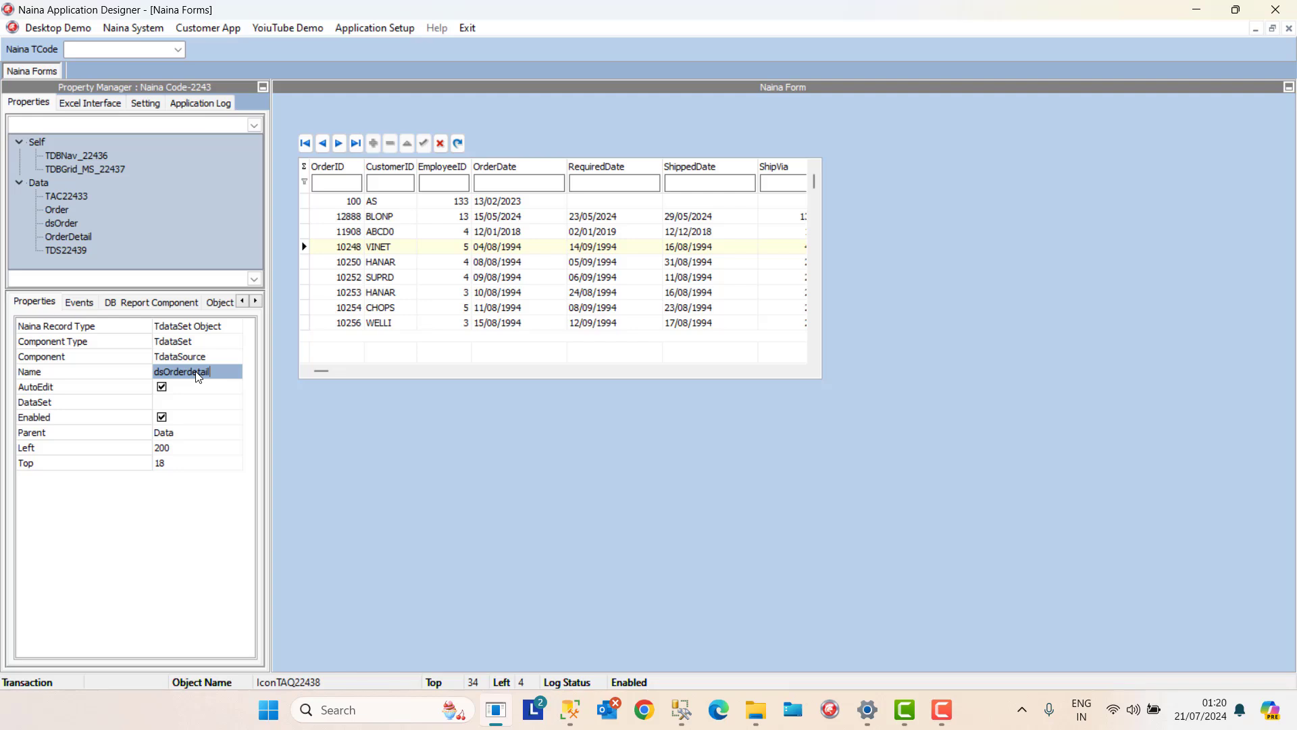
Set the DataSet of dsOrderdetail to Order.
click(191, 406)
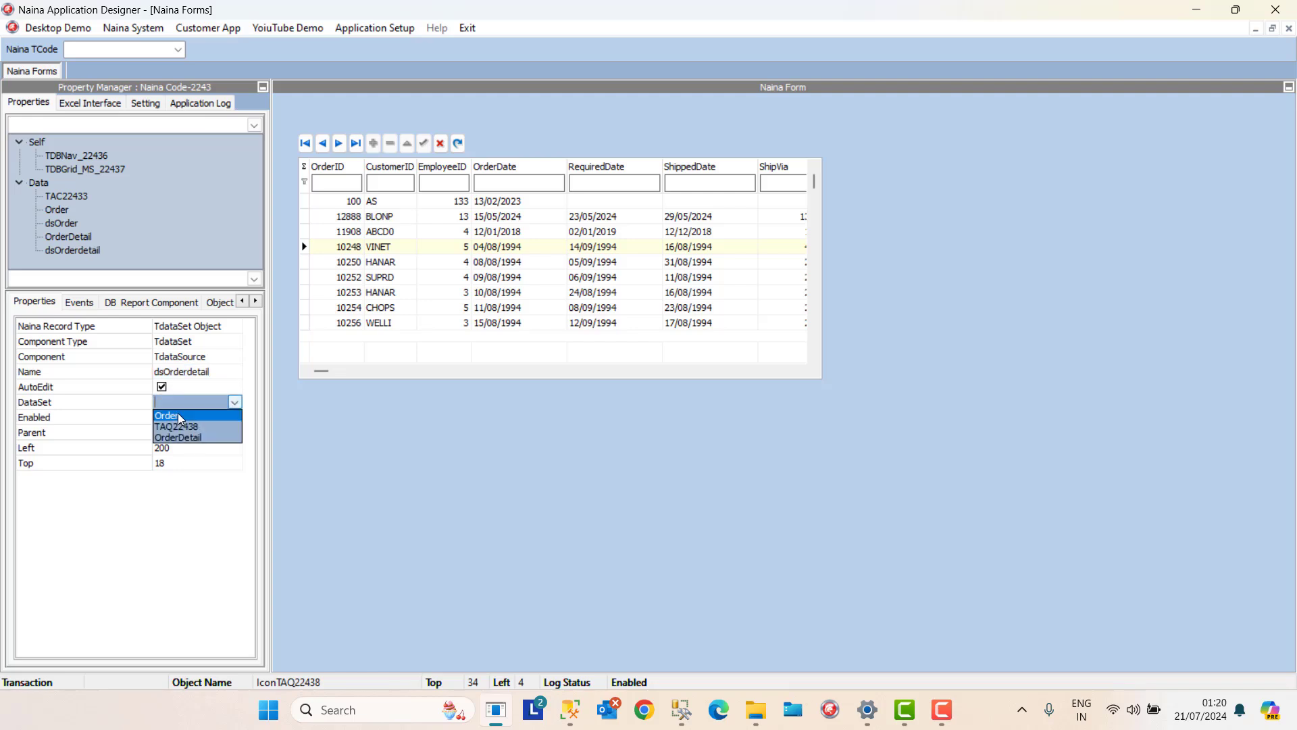
click(179, 415)
click(208, 447)
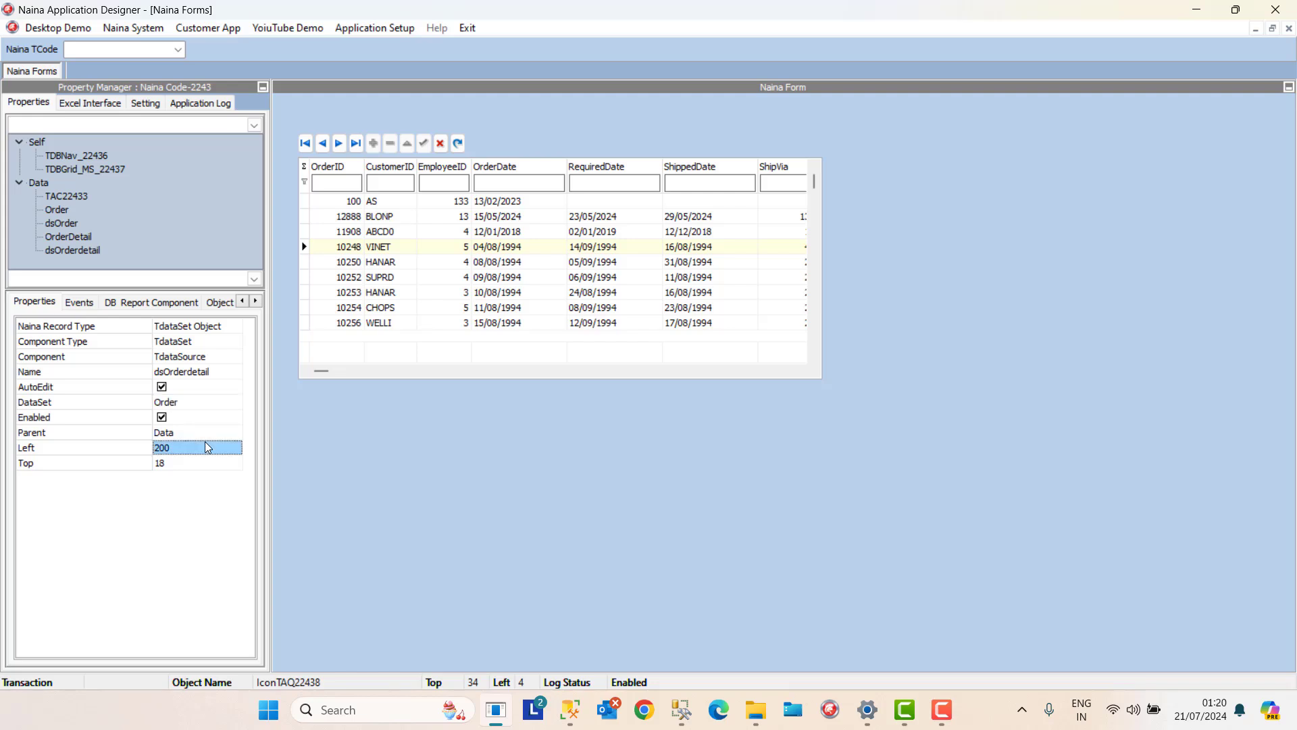
Add a second TrDBGrid_MS just below the order grid and enlarge it so it extends wider than the order grid.
right_click(302, 399)
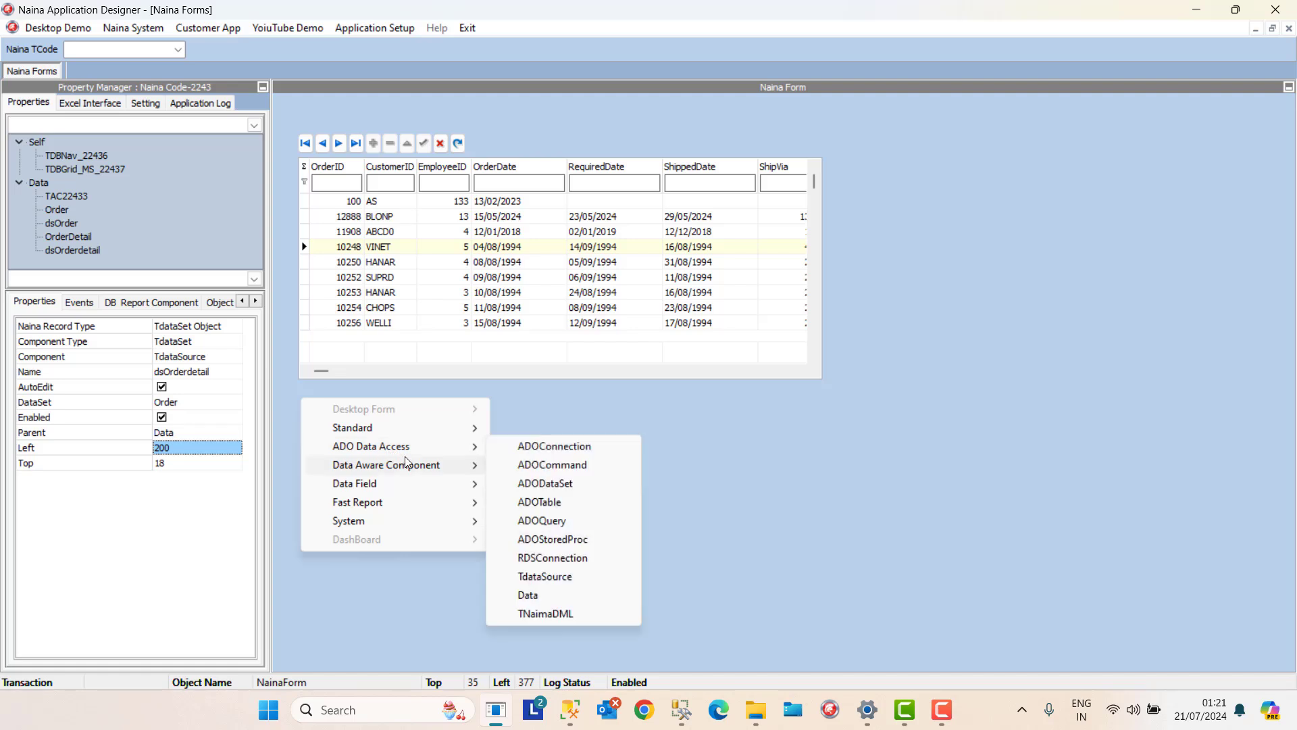
mouse_move(472, 451)
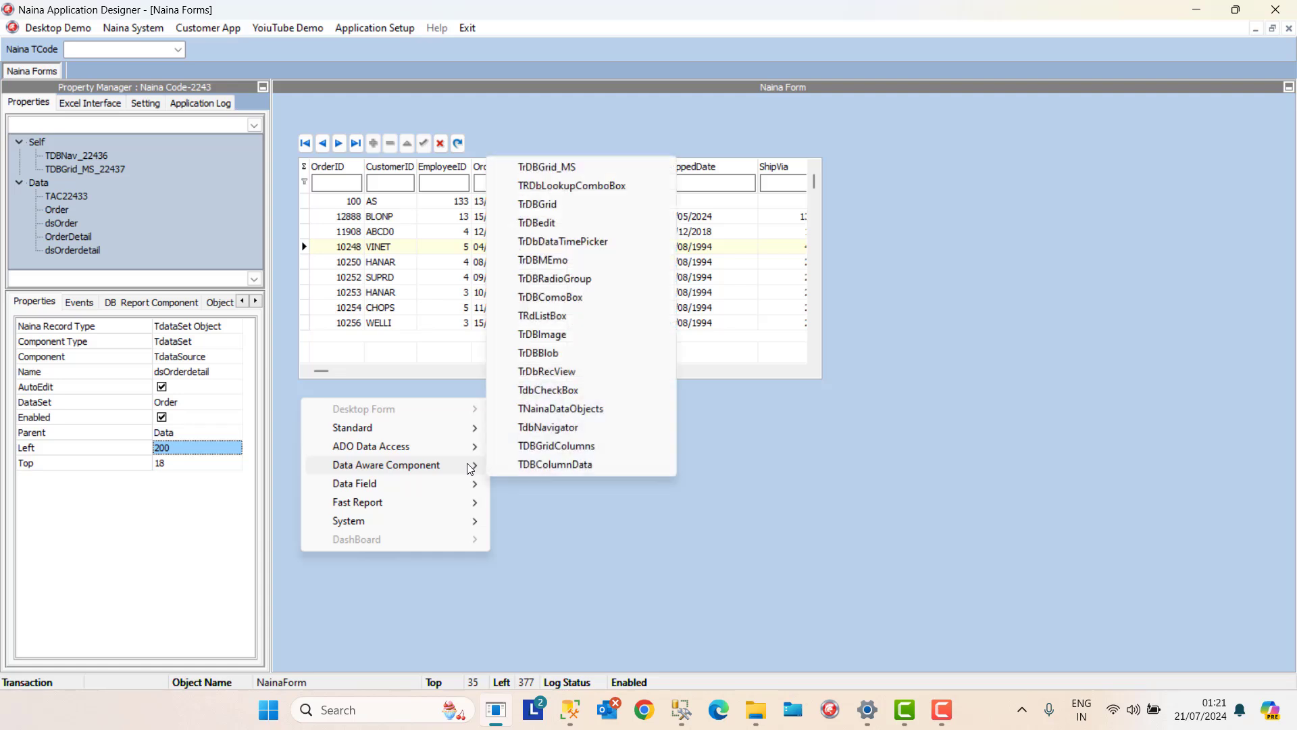
click(549, 167)
mouse_move(336, 411)
mouse_down()
mouse_move(584, 585)
mouse_move(329, 405)
mouse_up()
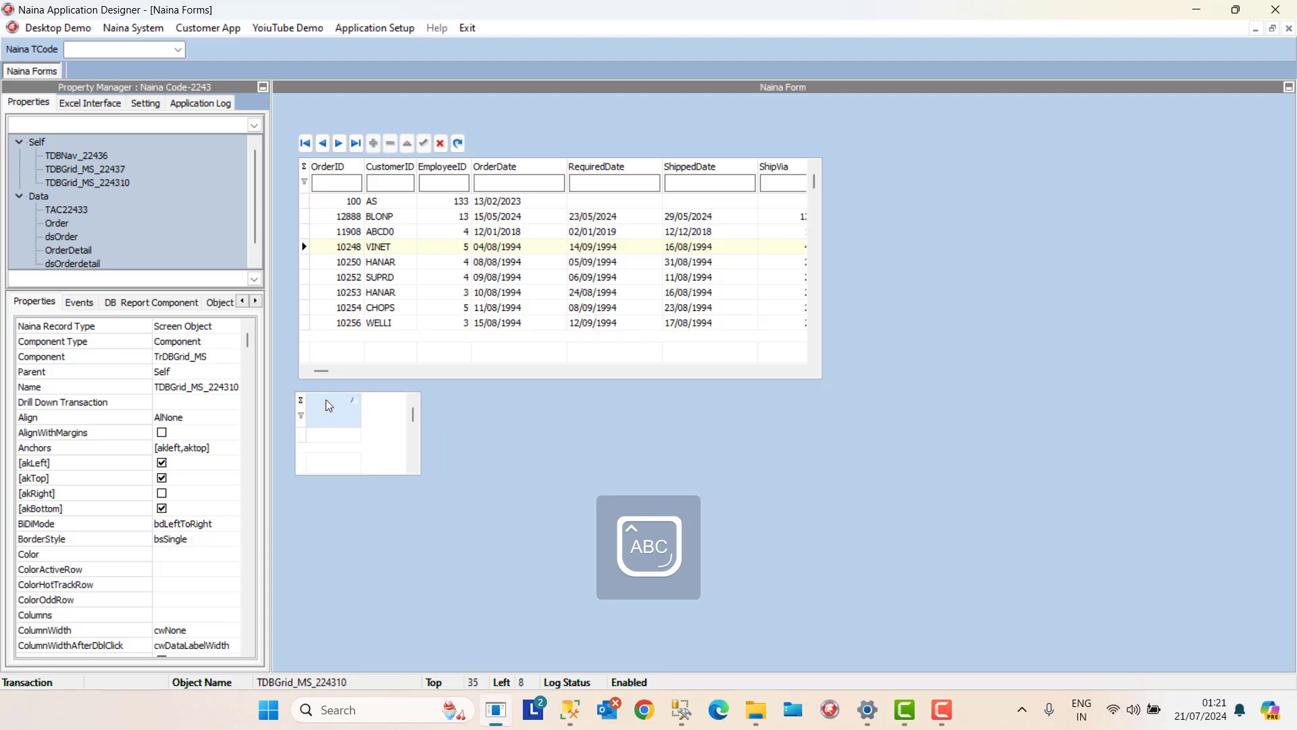
drag(420, 475, 988, 614)
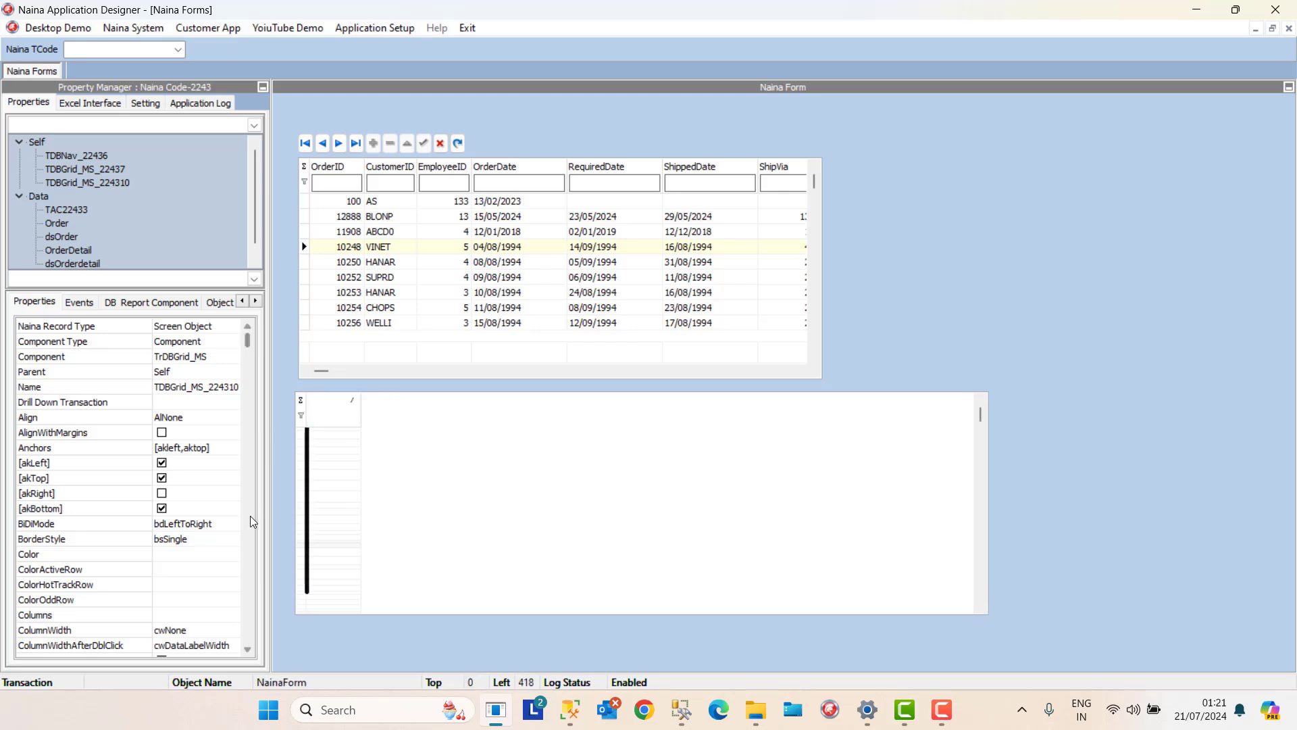
Set the DataSource of the second data grid to dsOrderdetail.
scroll(253, 521, down, 7)
click(194, 404)
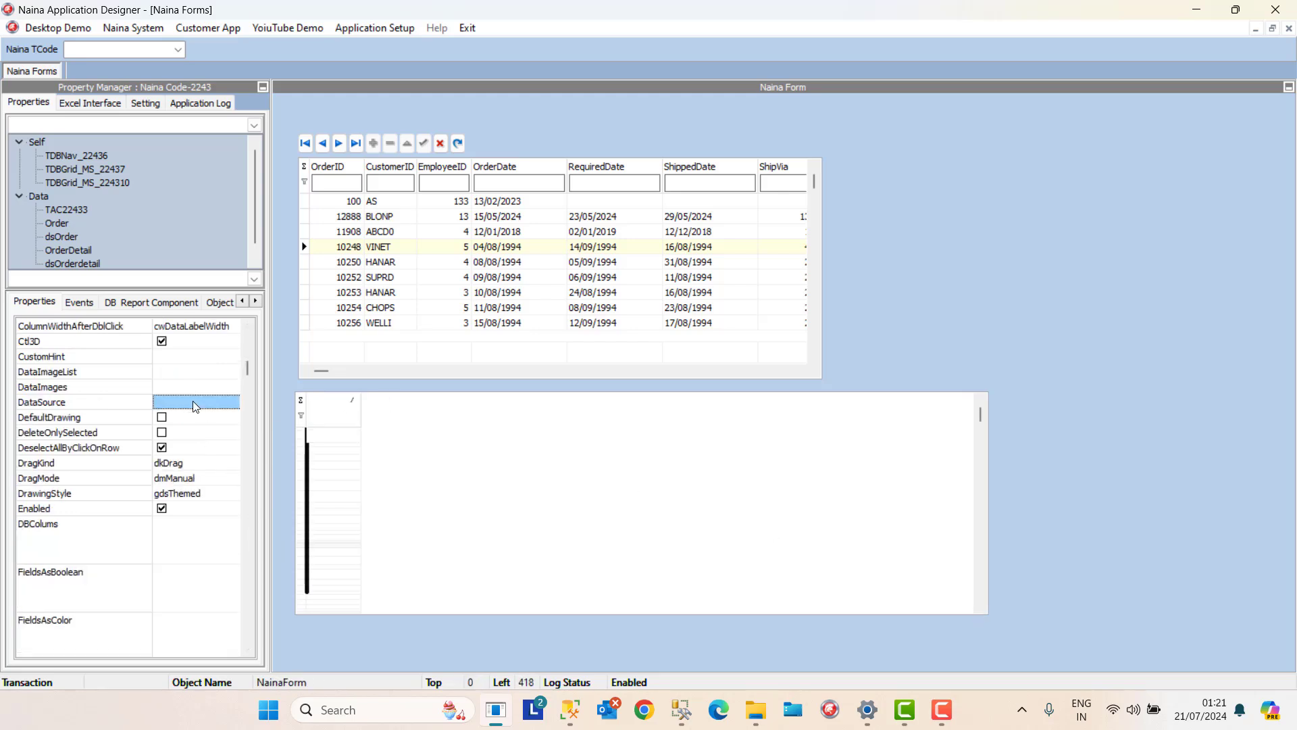
click(194, 404)
click(196, 427)
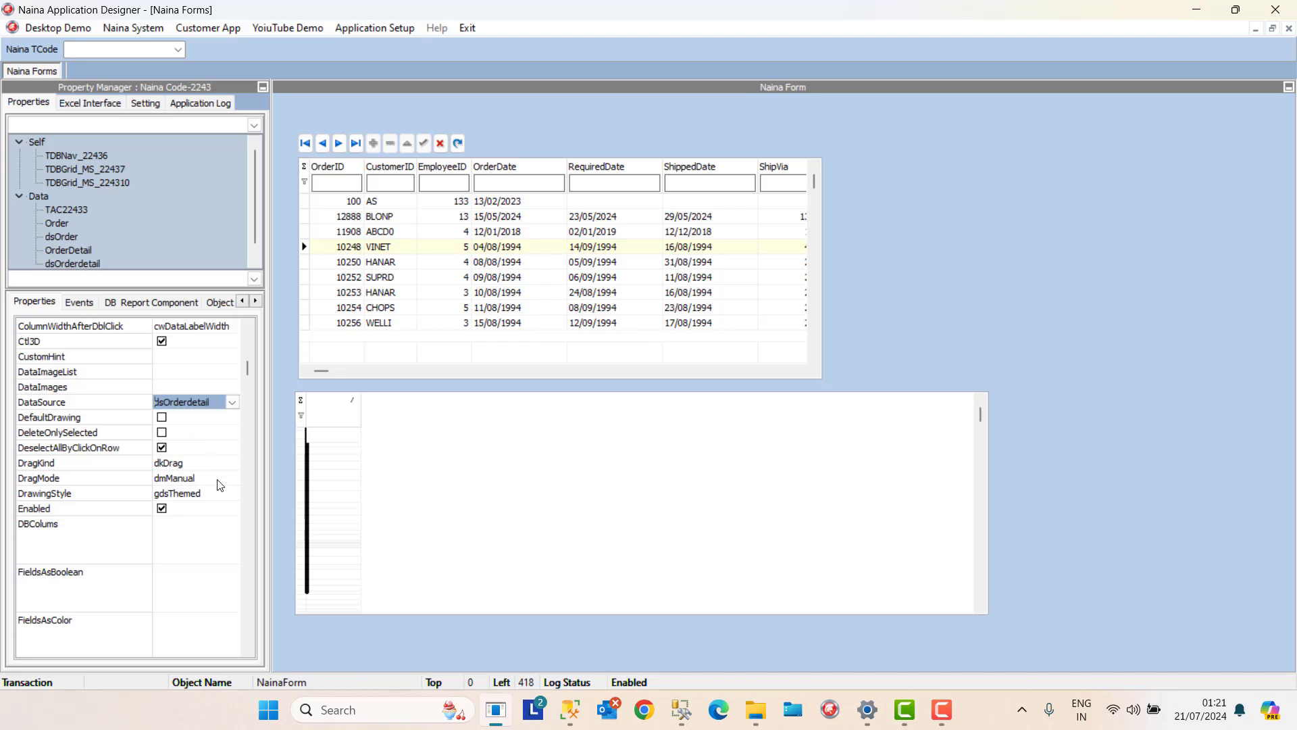
click(219, 479)
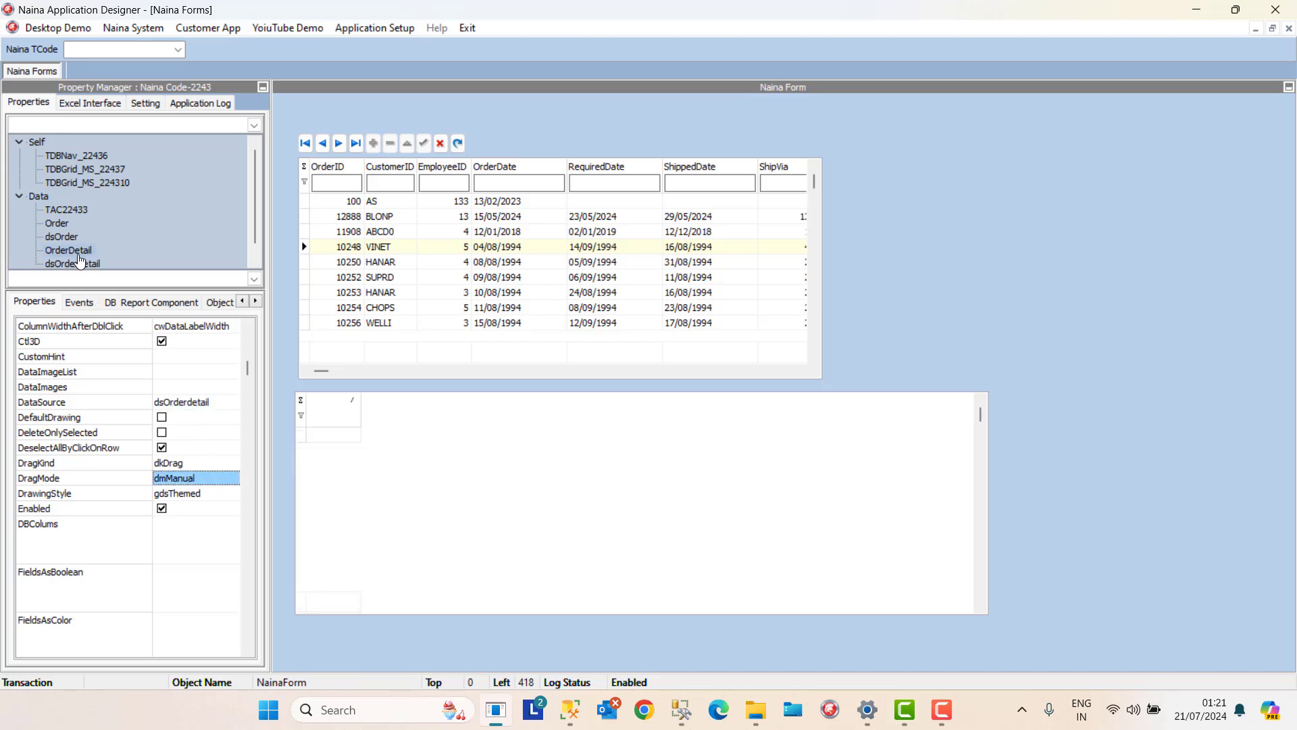
Review the properties of the OrderDetail query and the dsOrderdetail data source.
click(74, 254)
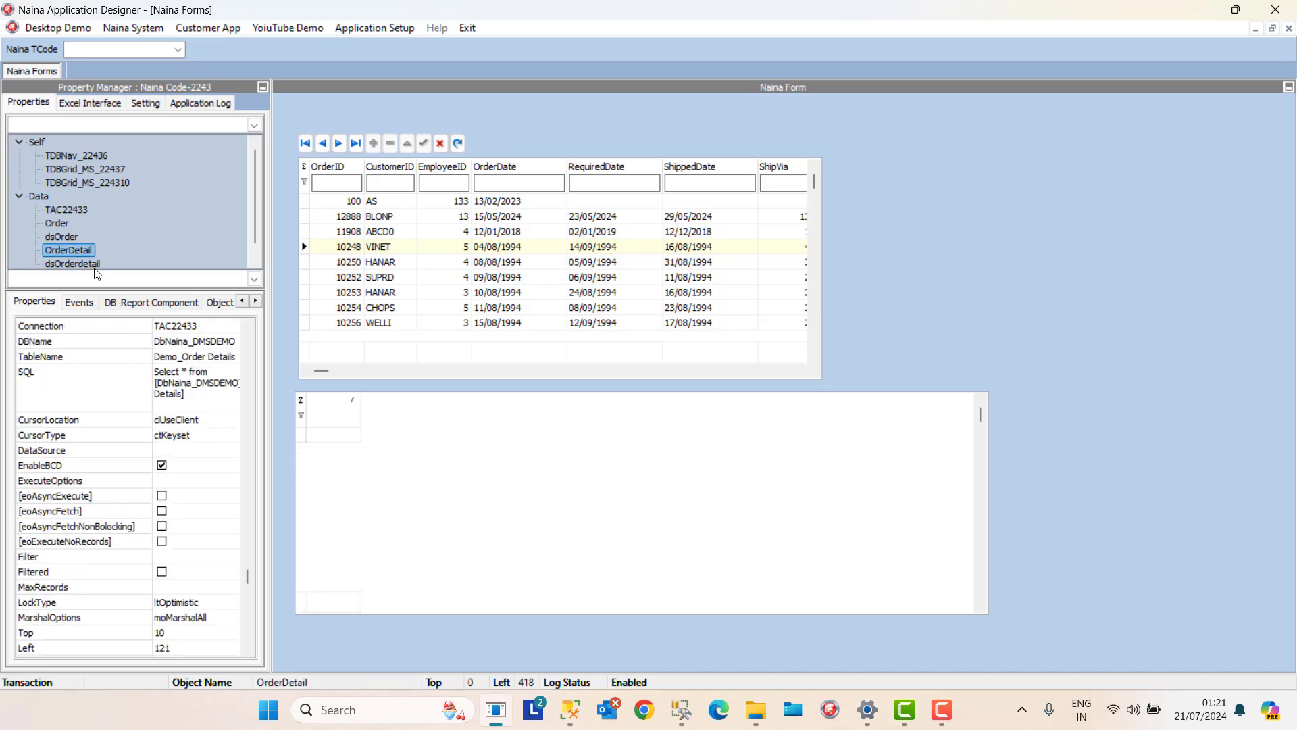
click(90, 264)
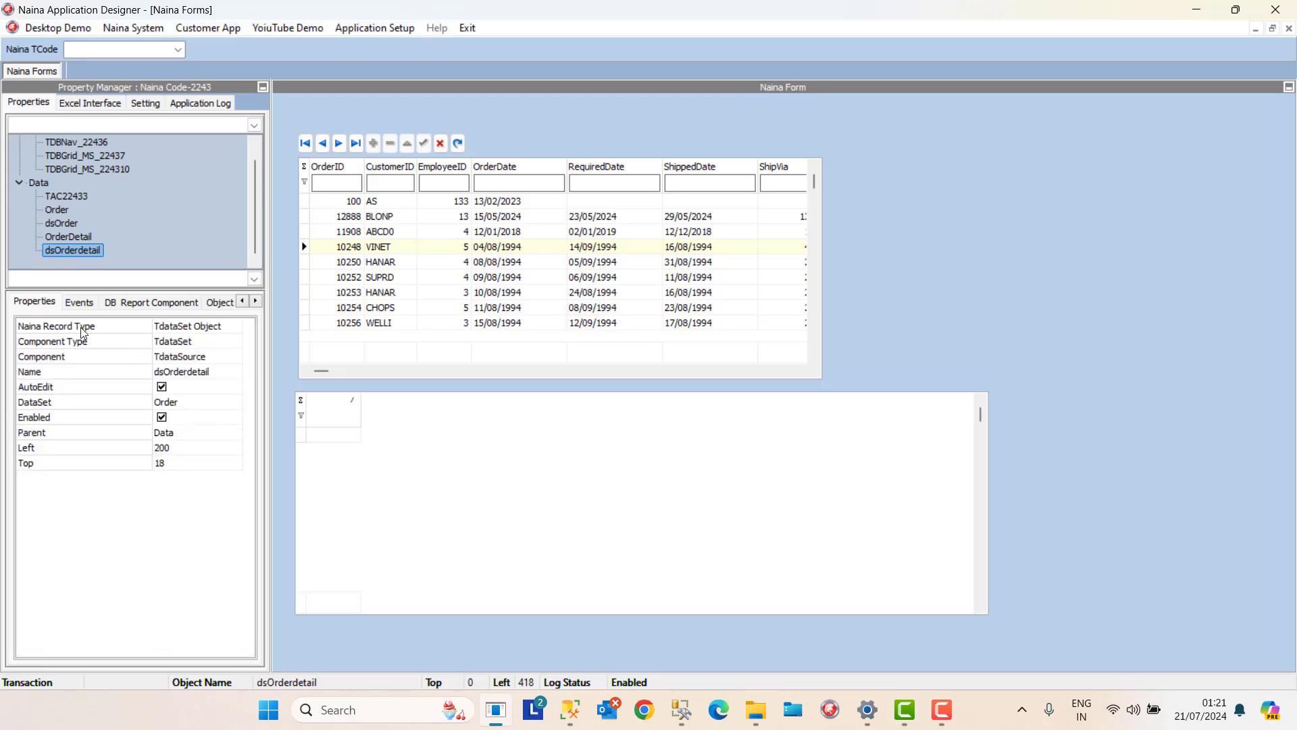
click(48, 306)
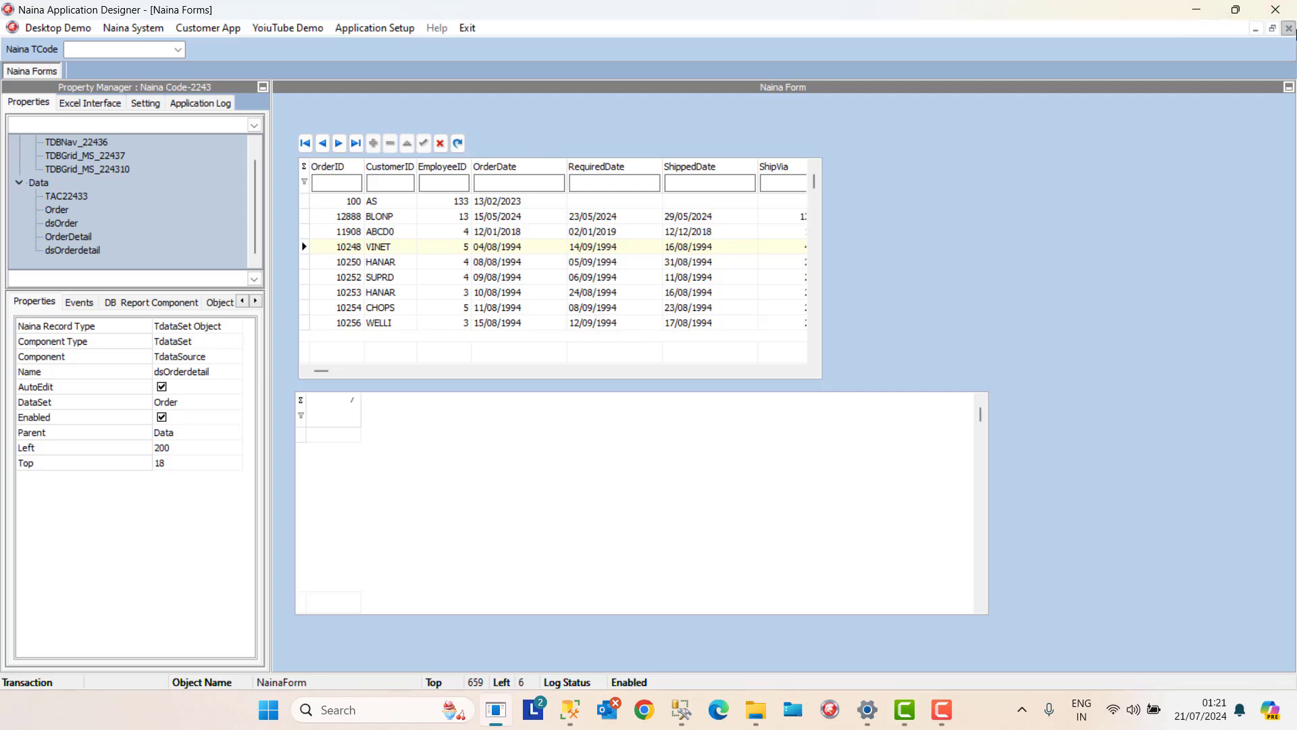
Close the form being designed and reopen Naina Forms to reload it with its data.
click(1288, 28)
click(339, 30)
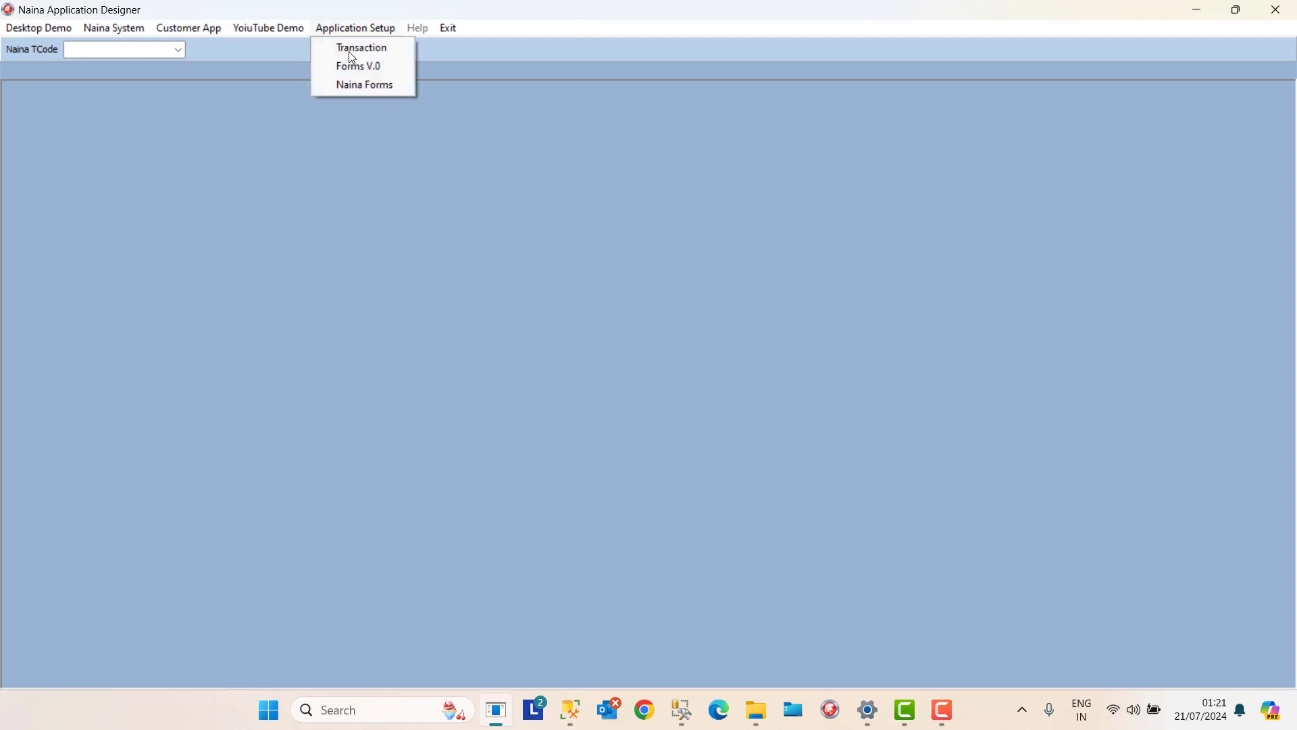
click(352, 86)
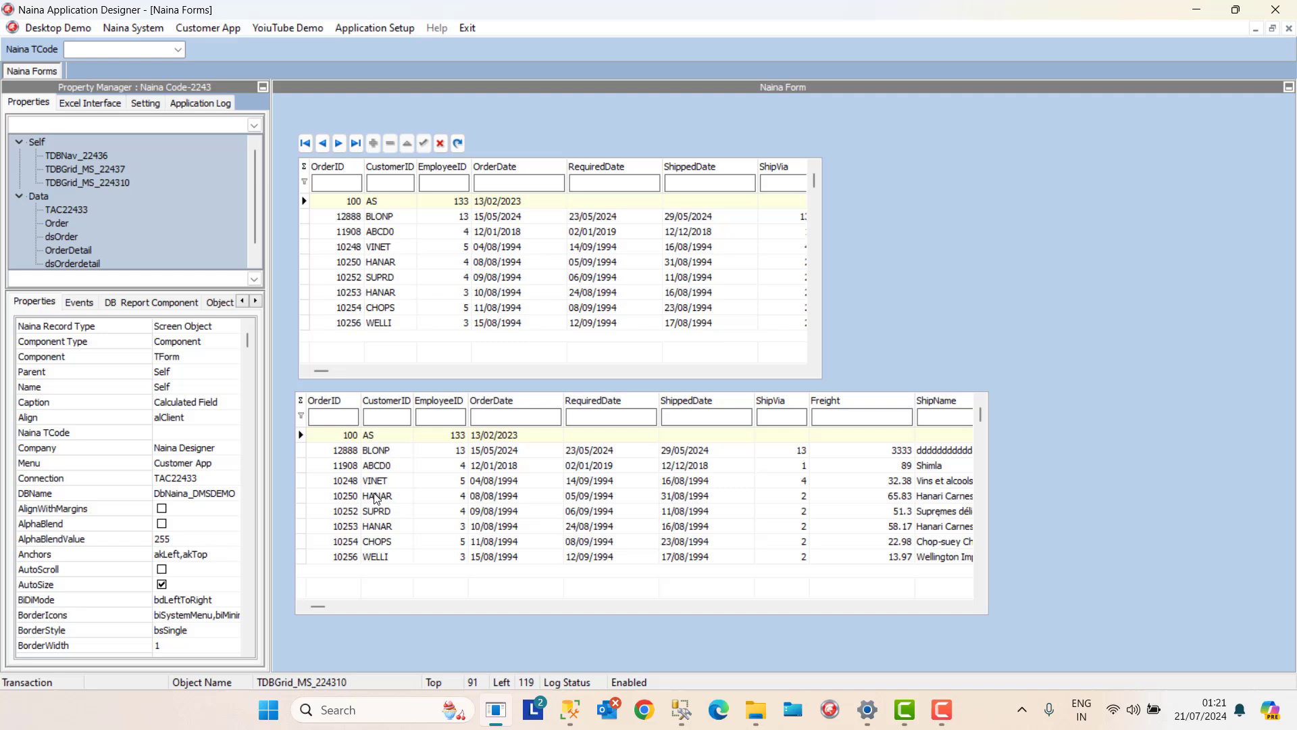
Move through the order records in both grids to check how their current rows follow each other.
click(356, 262)
click(354, 481)
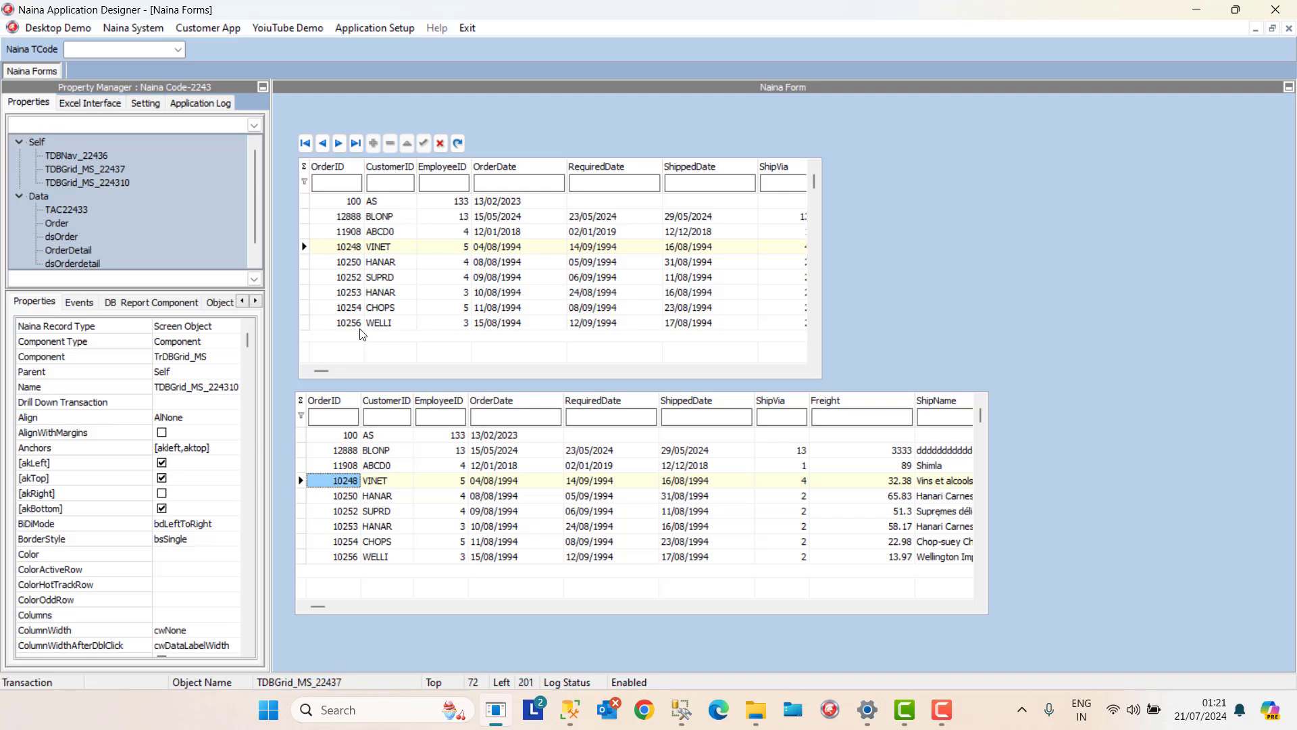
click(346, 246)
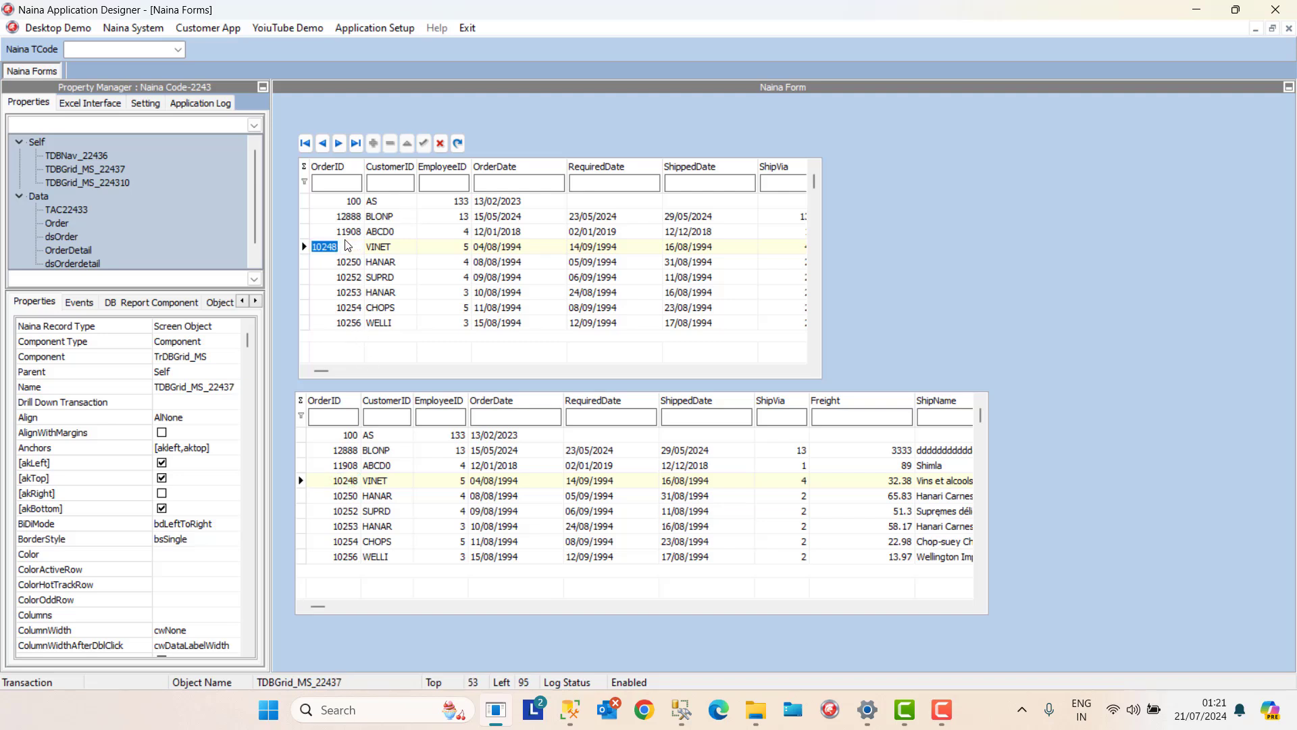
key(Down)
key(Down)
key(Up)
key(Up)
key(Up)
key(Up)
key(Up)
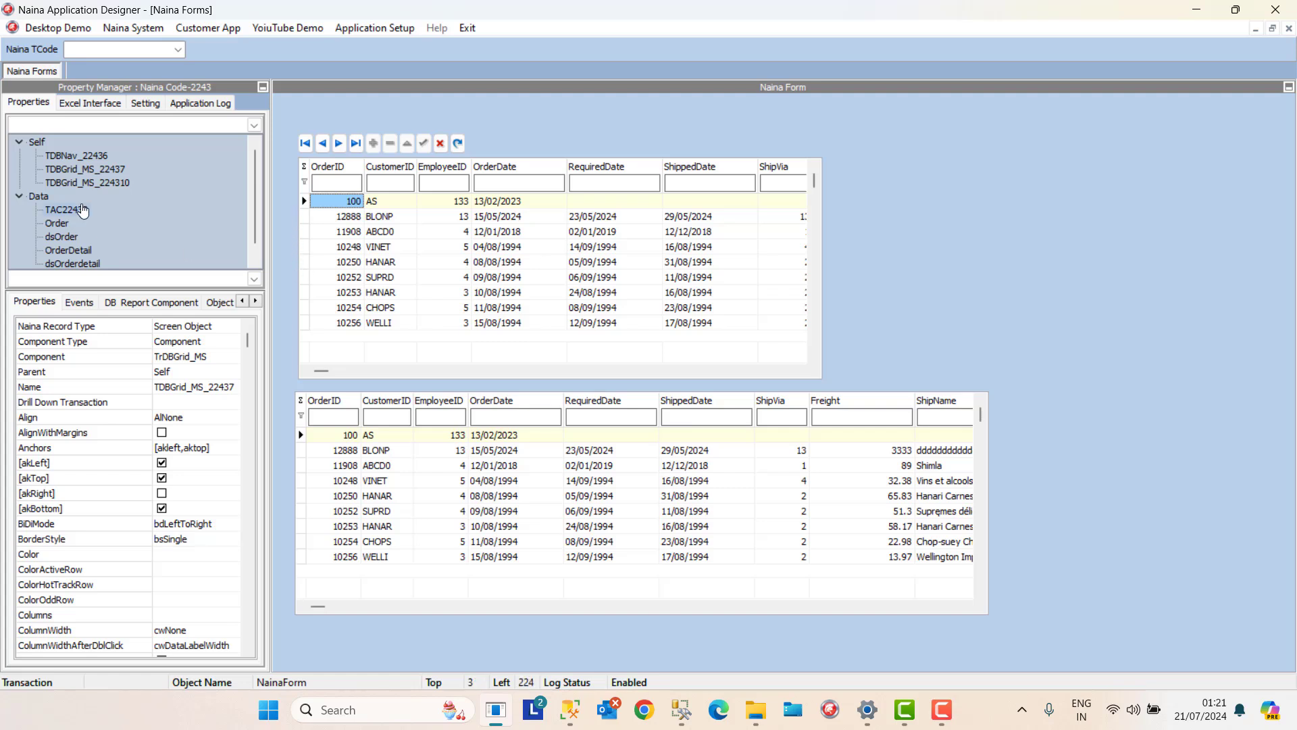
Open the script editor for the OnAfterScroll event of the Order query.
click(67, 225)
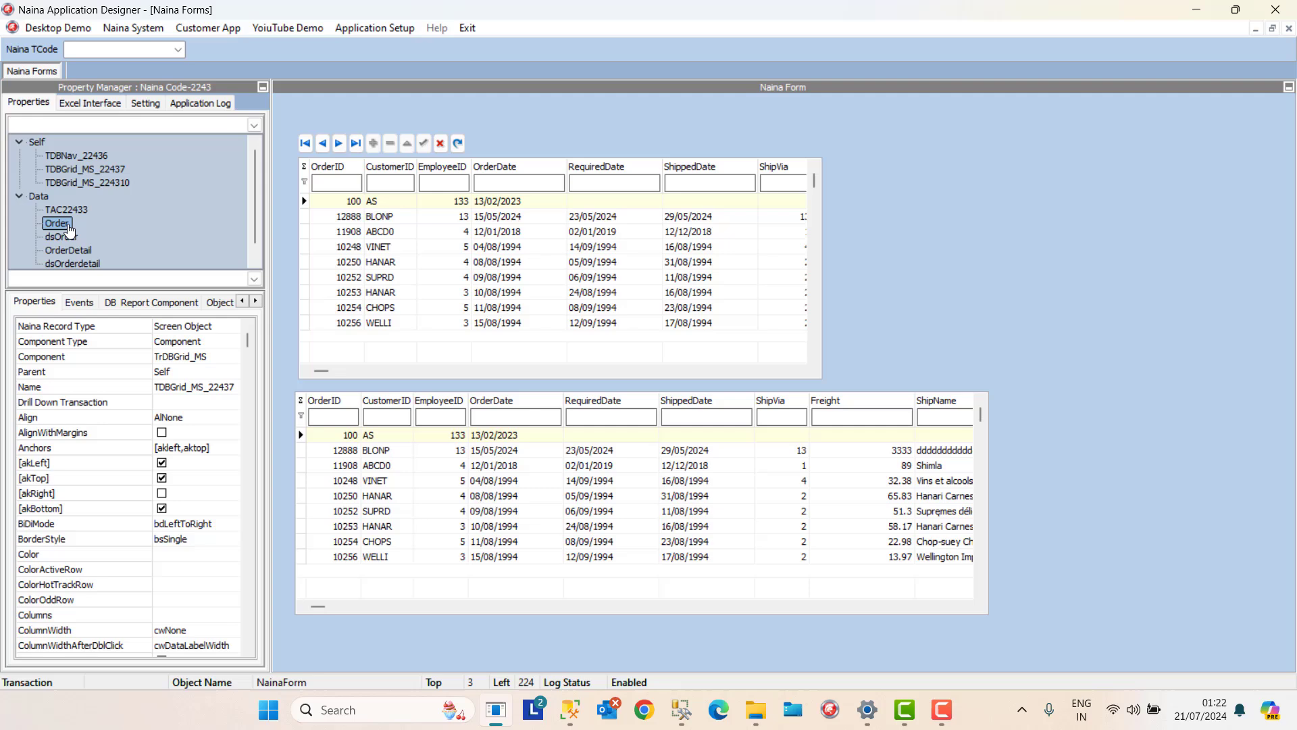
click(79, 303)
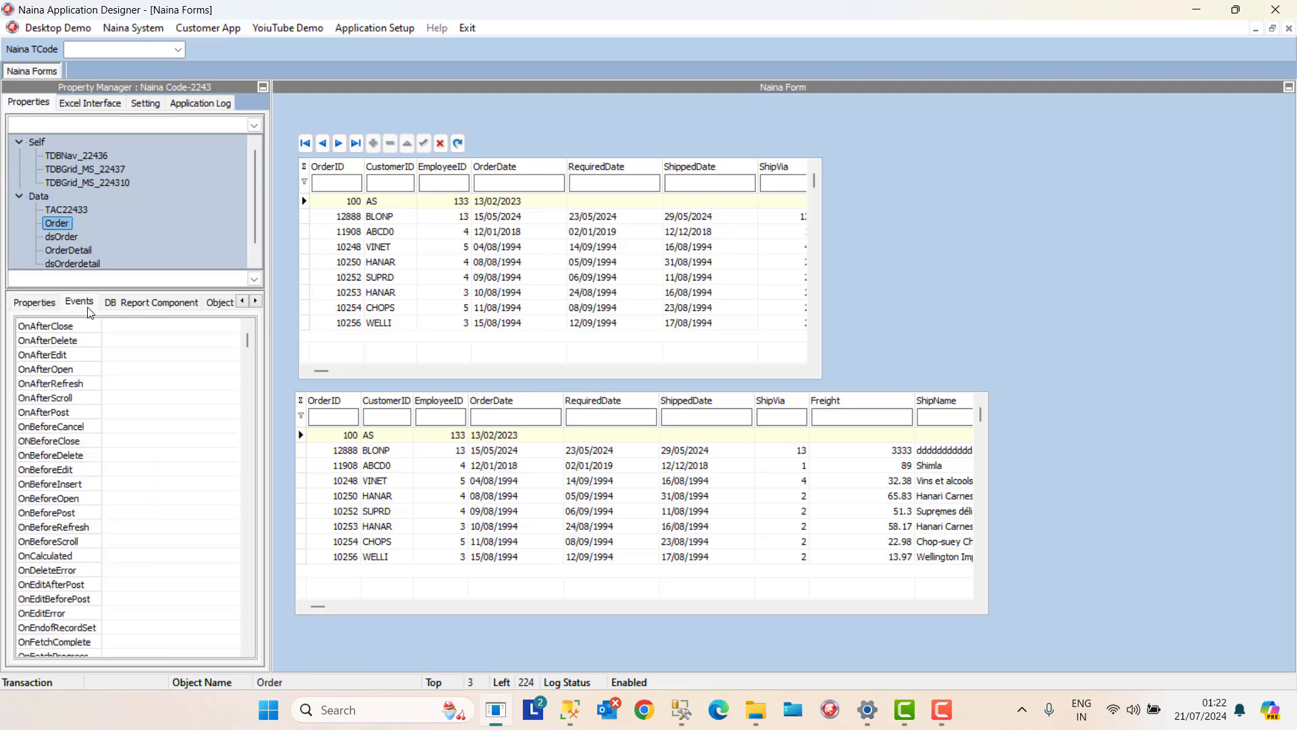
click(119, 403)
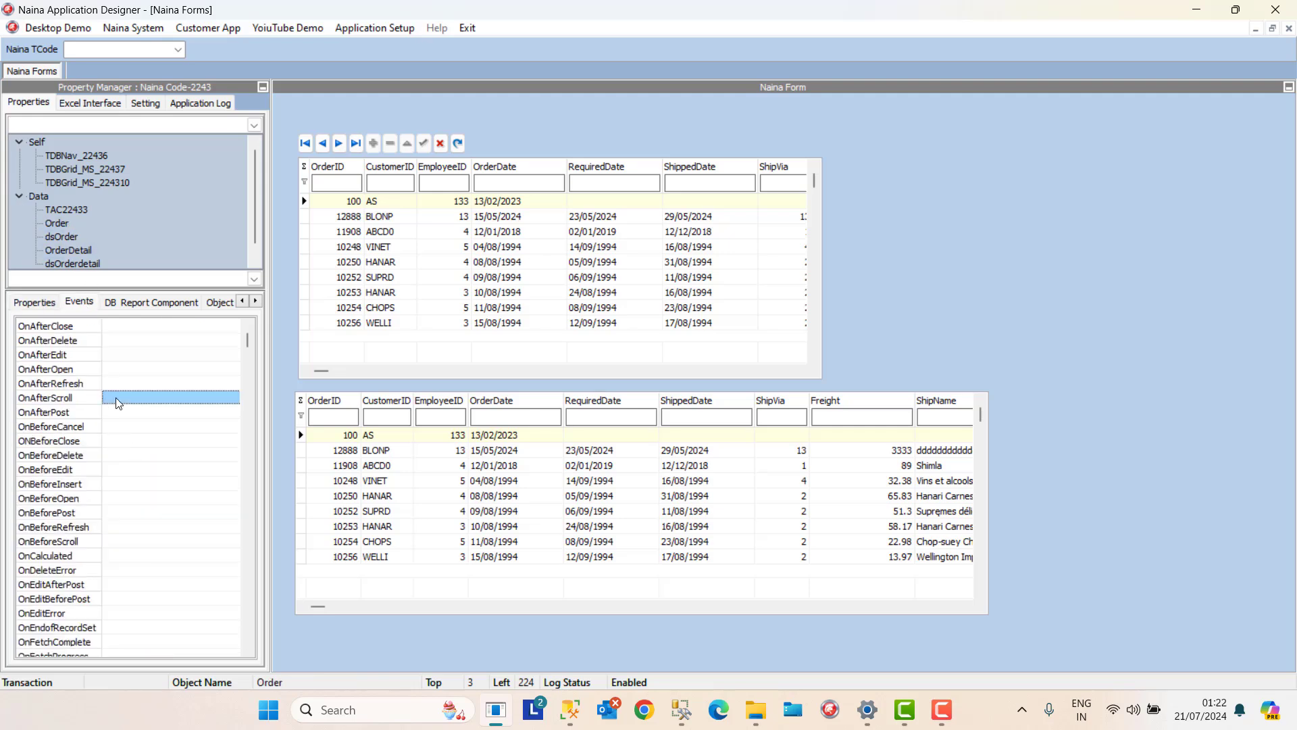
double_click(118, 403)
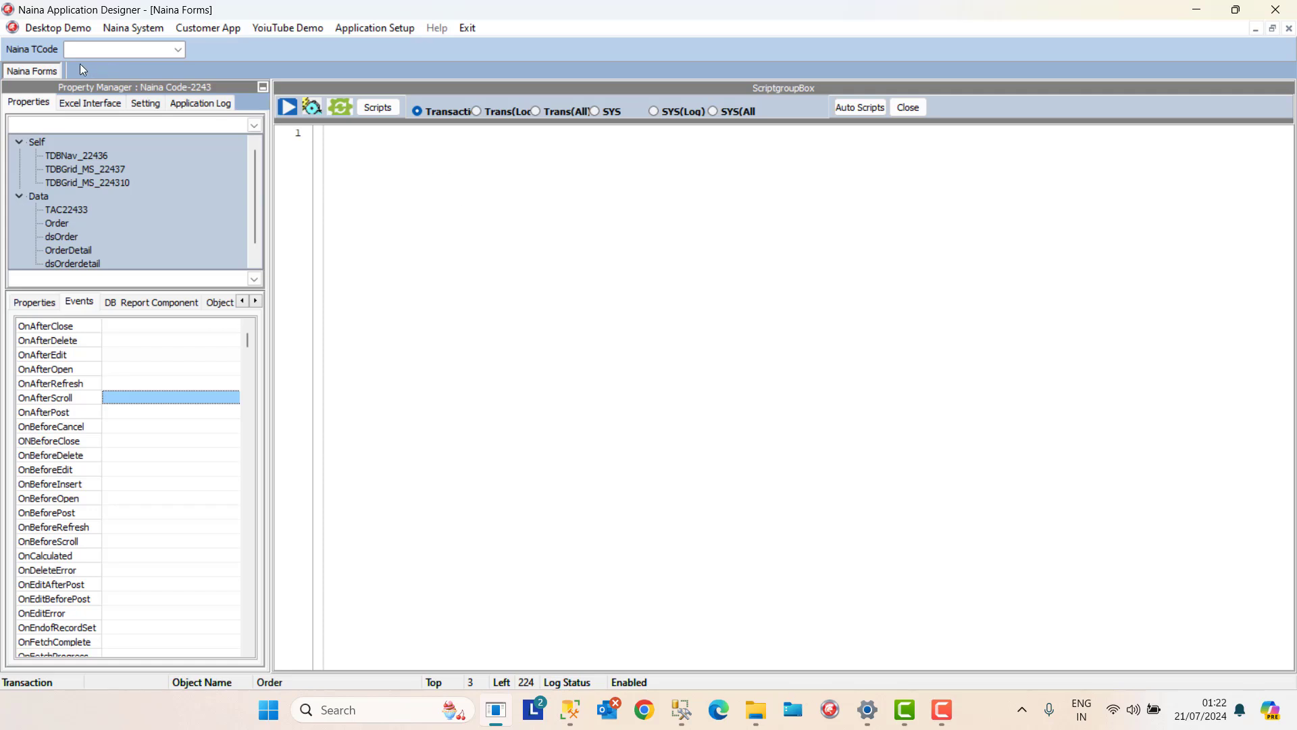
Open the Purchase Order I form, refresh its orders, examine the detail lines for different orders, and close it.
click(42, 28)
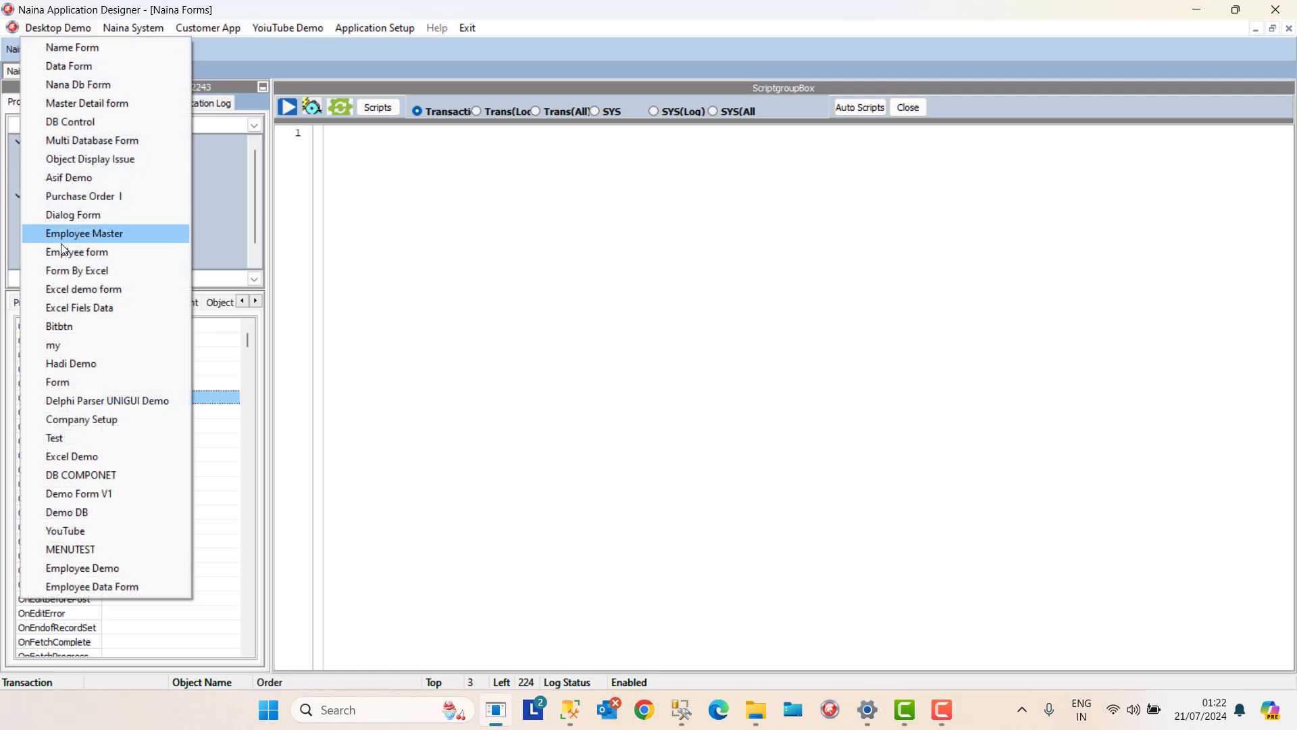
click(60, 196)
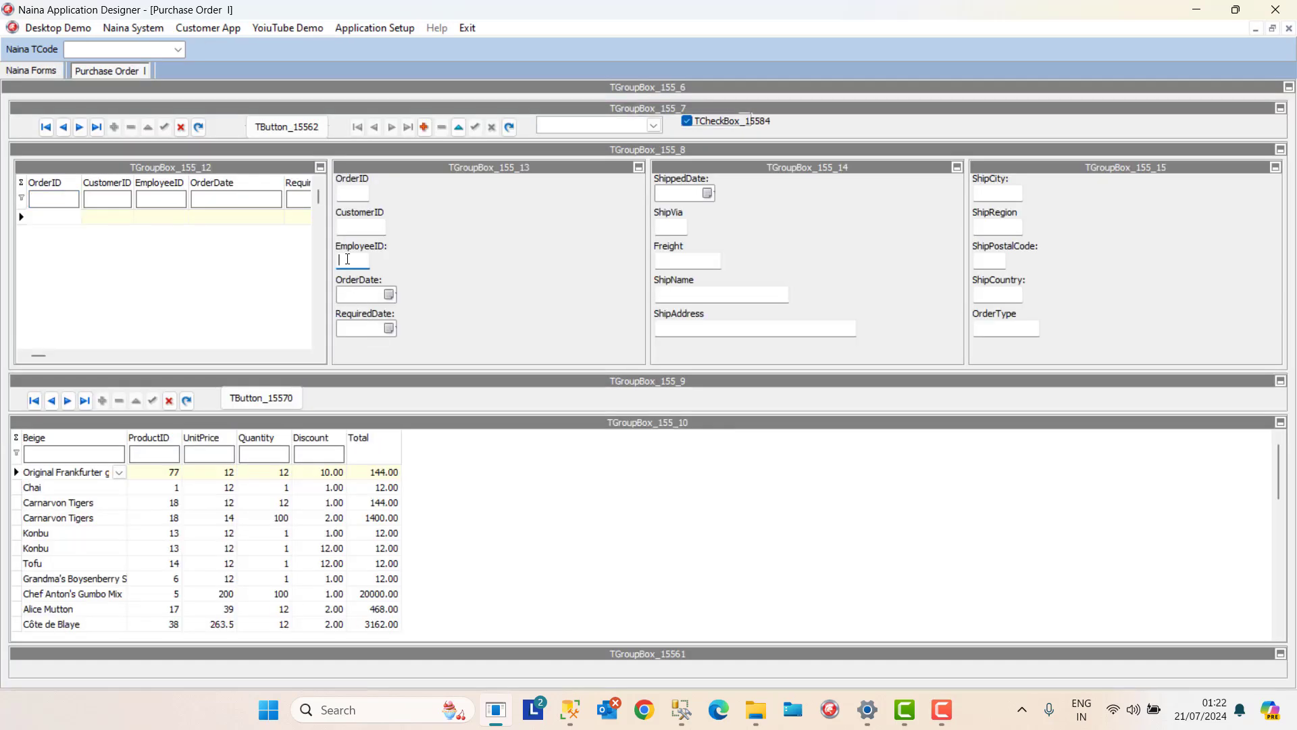
click(508, 127)
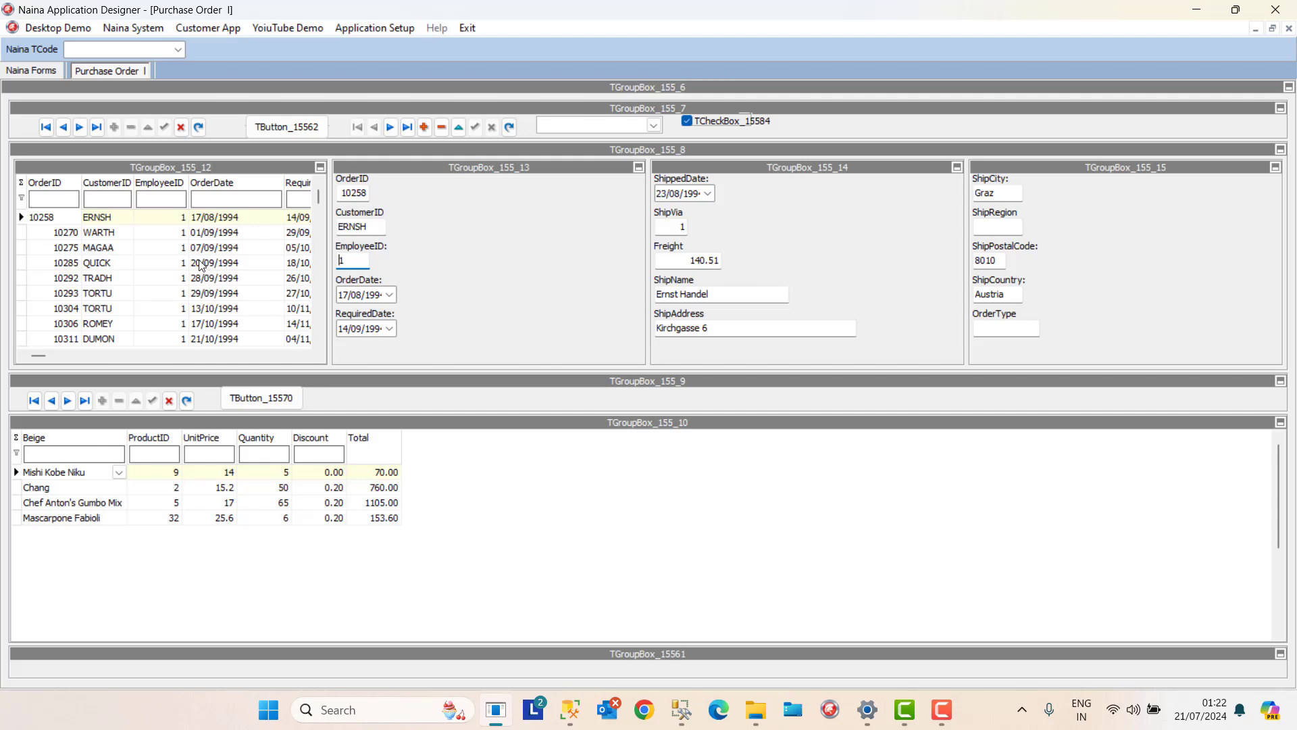
click(201, 264)
click(164, 325)
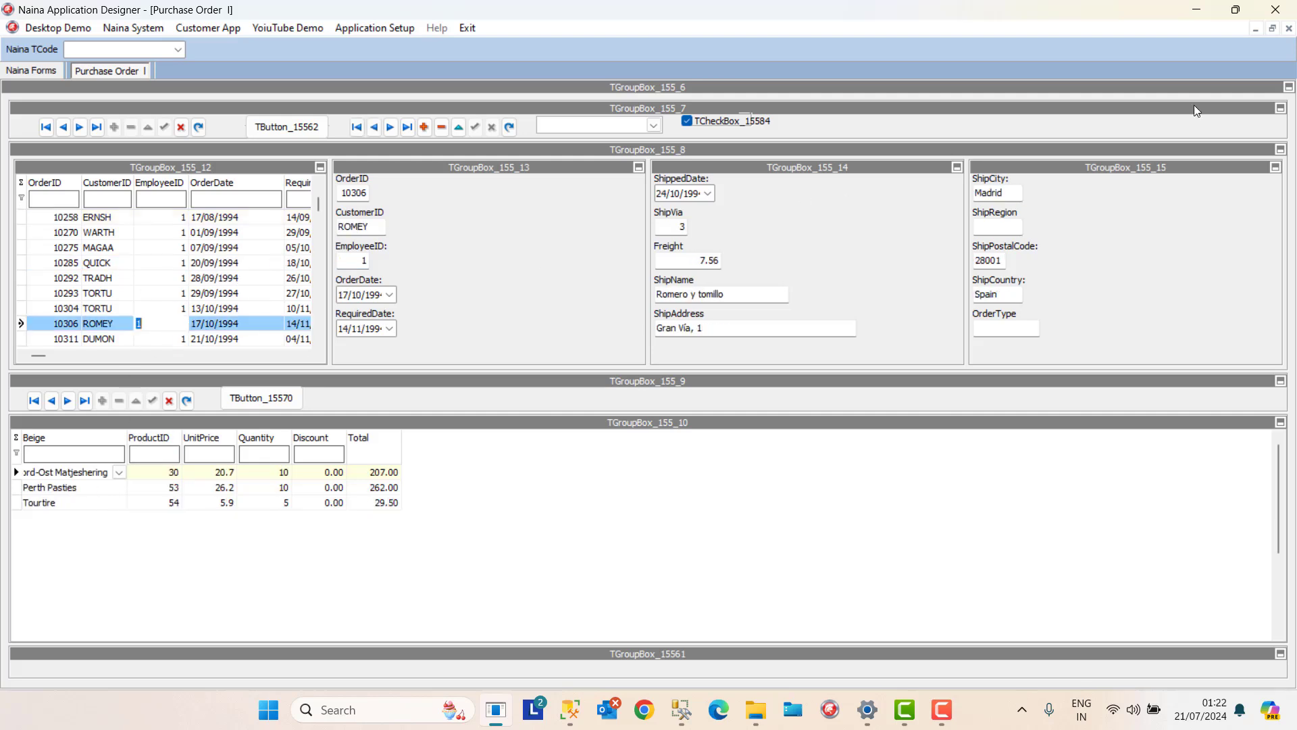
click(1289, 29)
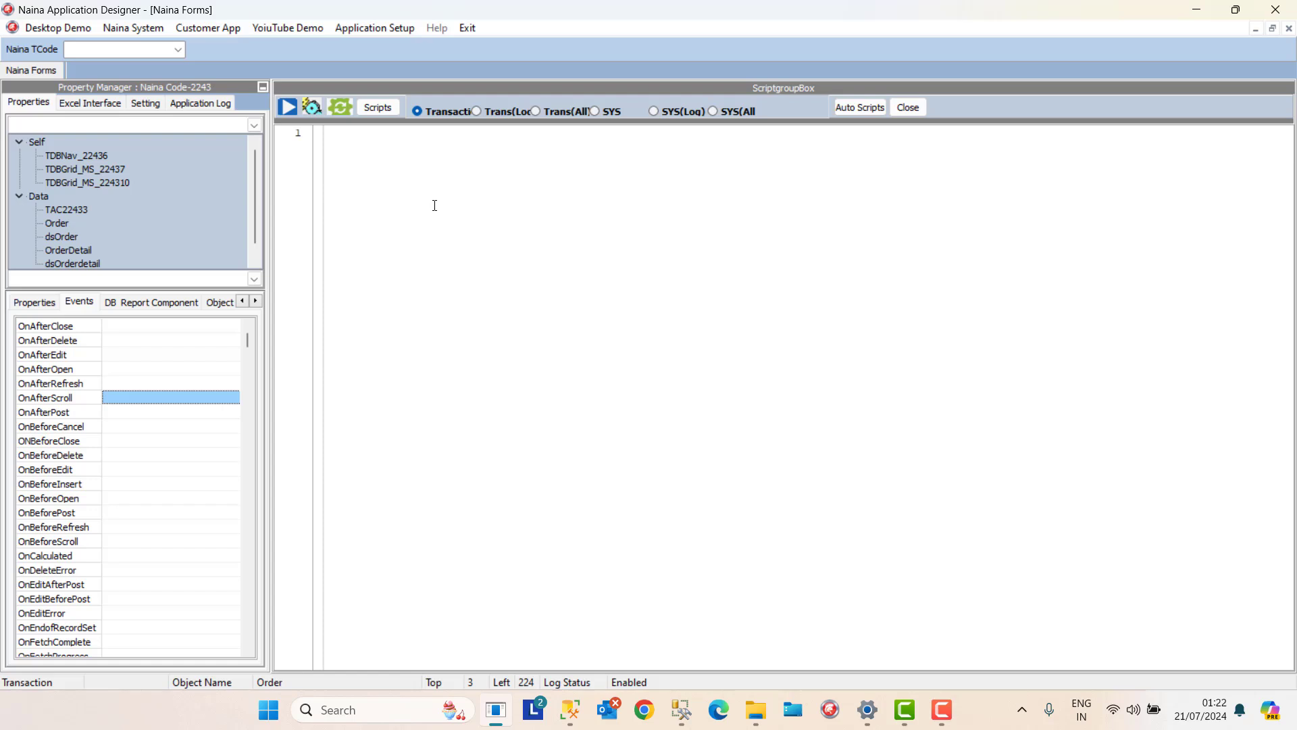
List the scripts of all transactions filtered to AFTERSC events and select the one from Purchase Order I.
click(536, 110)
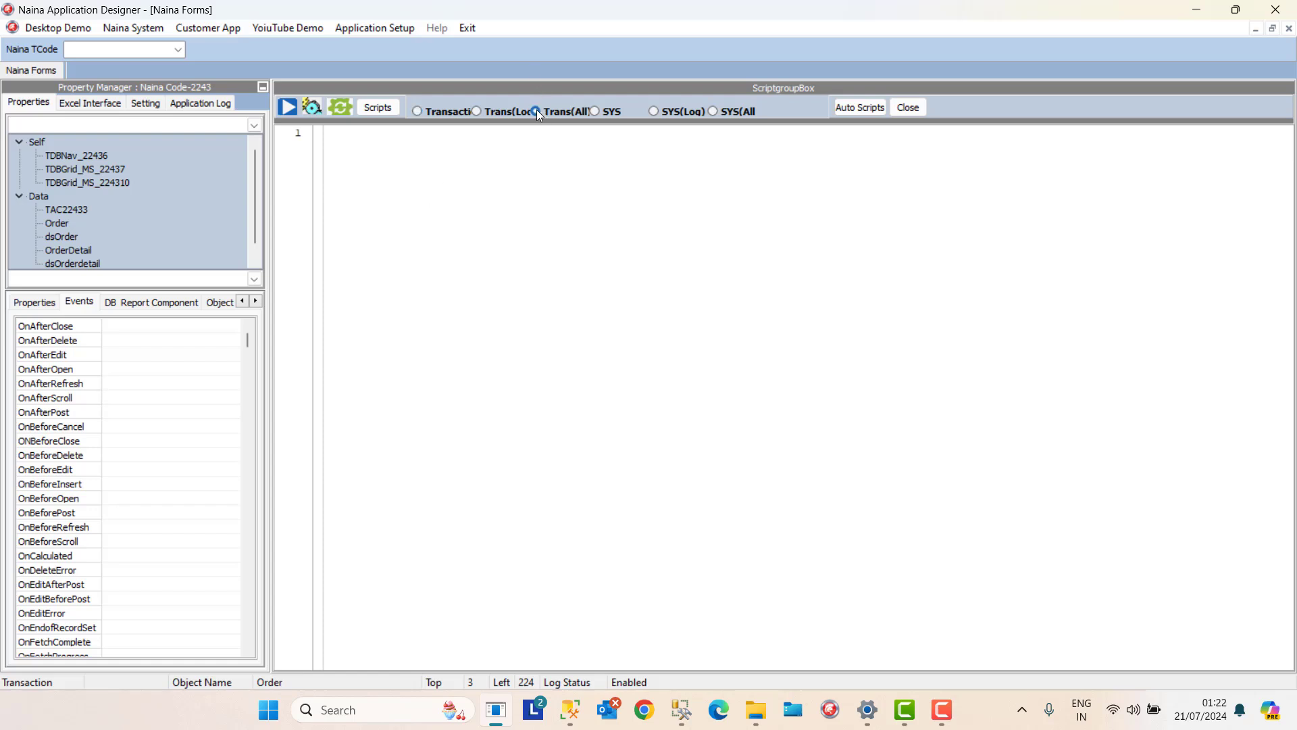
click(376, 108)
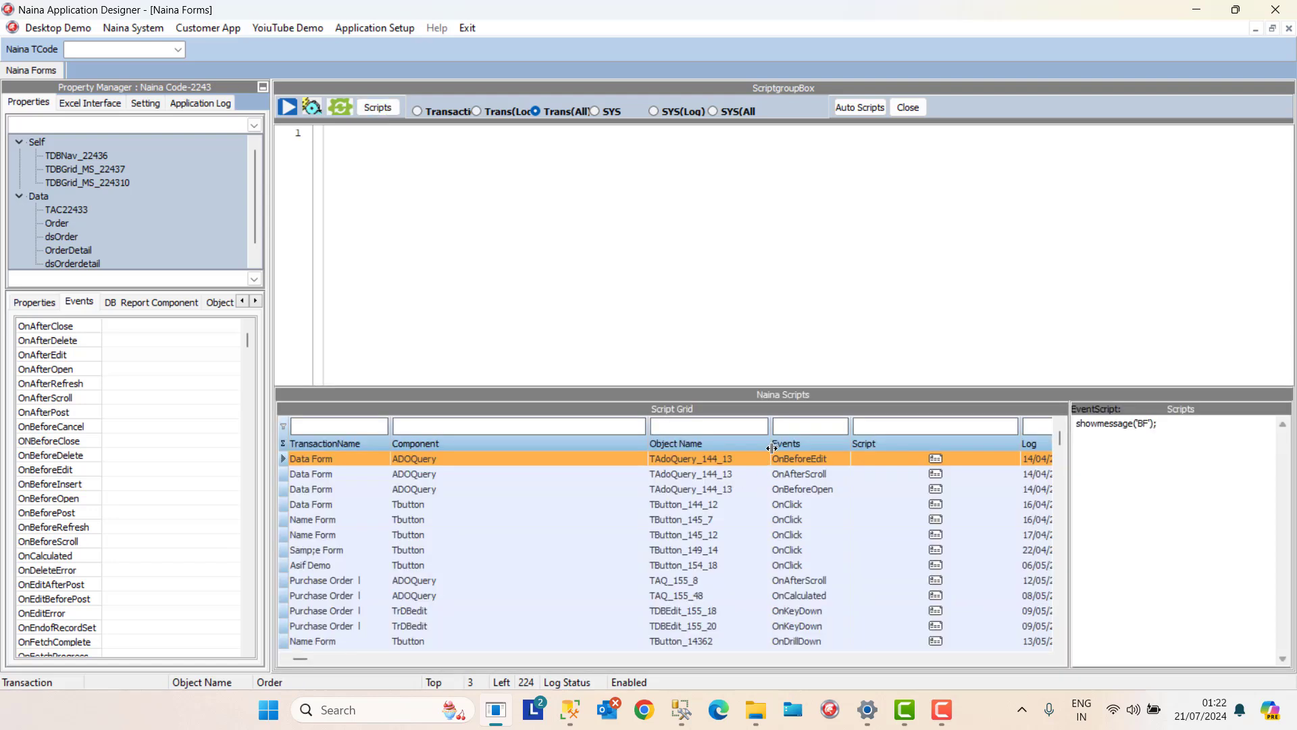
click(789, 427)
key(Return)
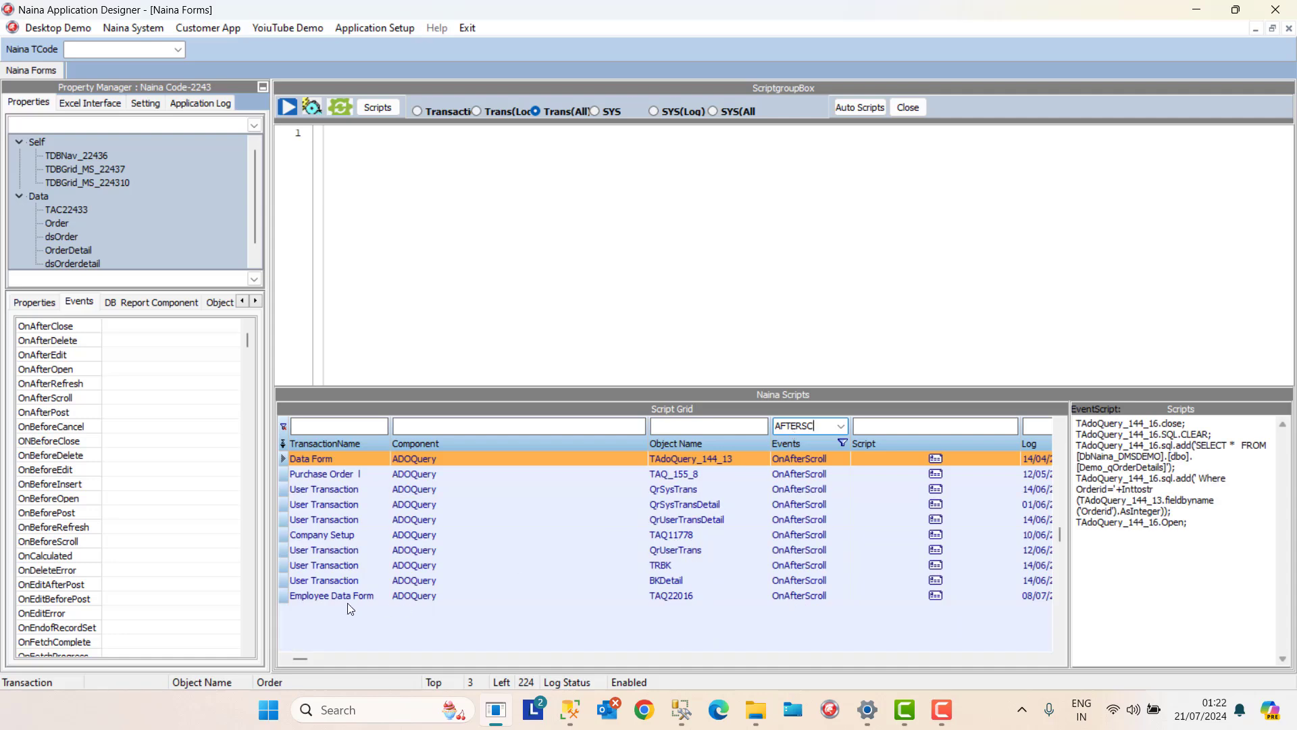
click(347, 477)
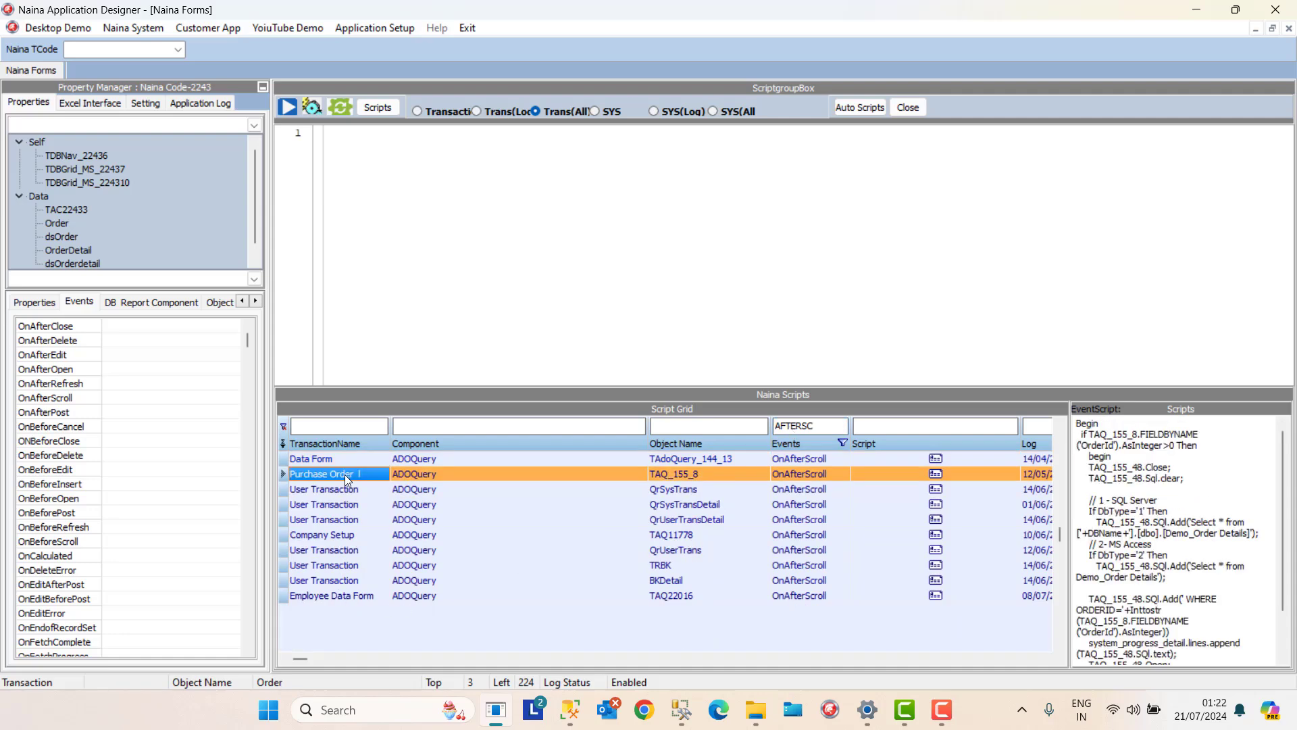
Copy the entire Purchase Order I OnAfterScroll script into the empty script editor for the Order query.
click(1128, 460)
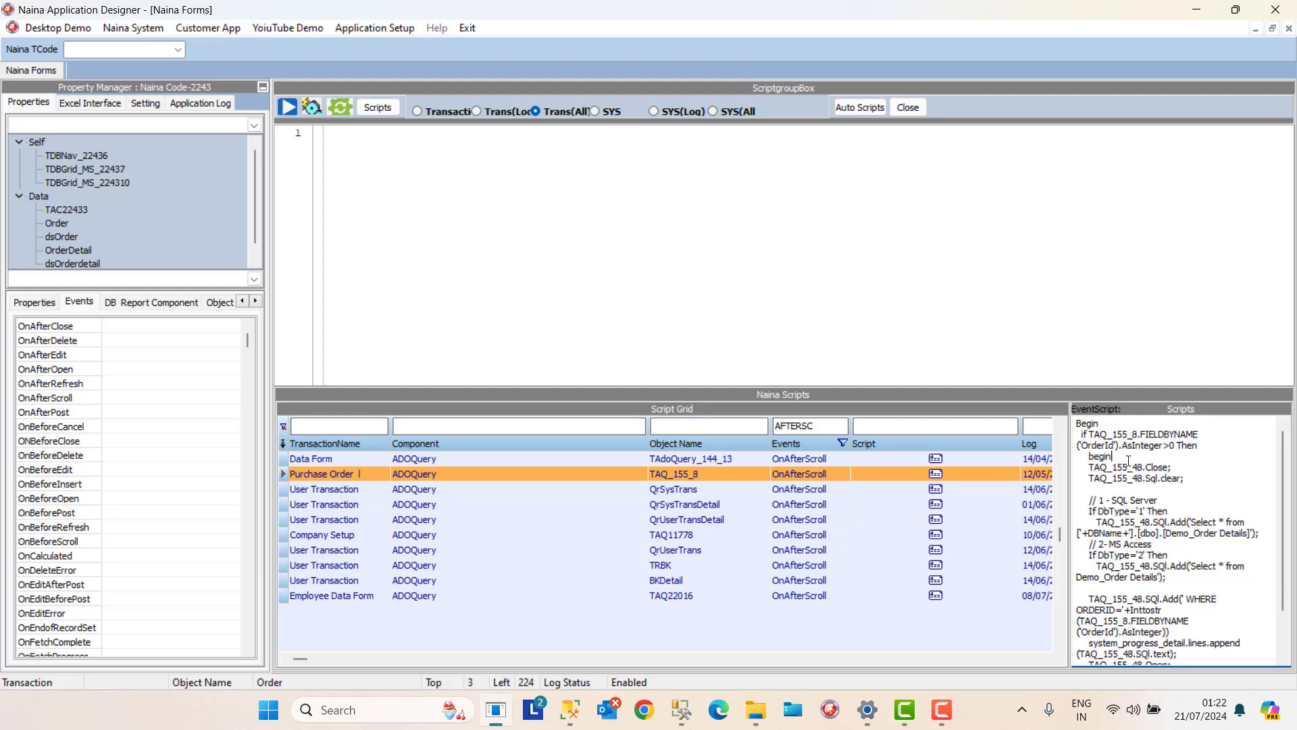
key(Down)
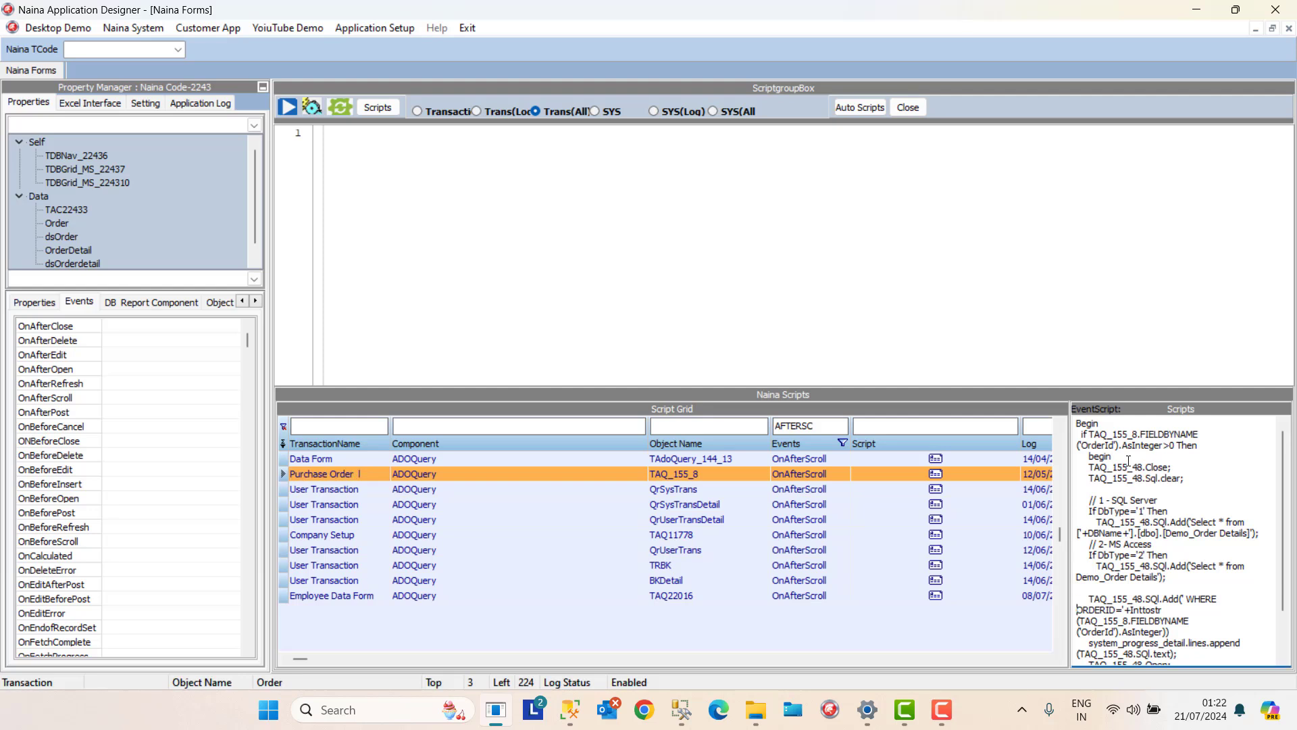
key(Down)
key(Down)
key(Down)
key(Down)
key(Down)
key(Down)
key(Down)
key(Down)
key(Down)
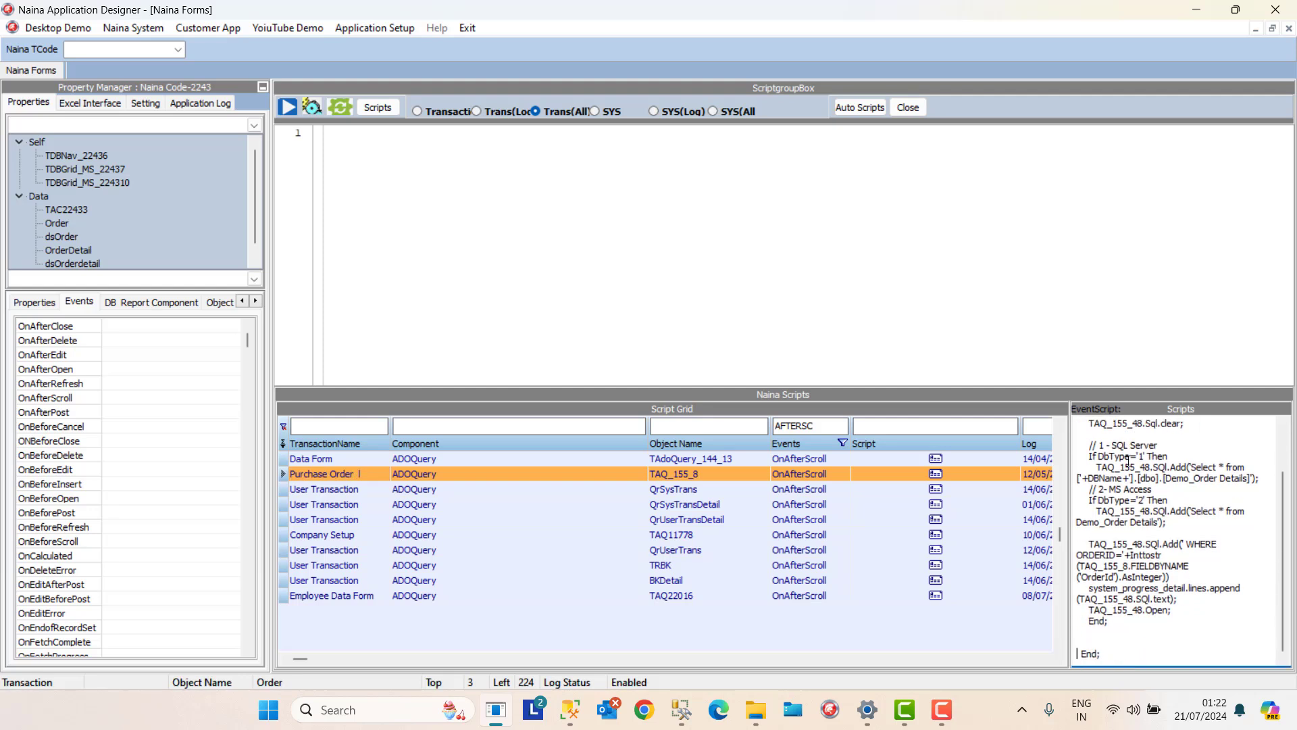
key(ctrl+a)
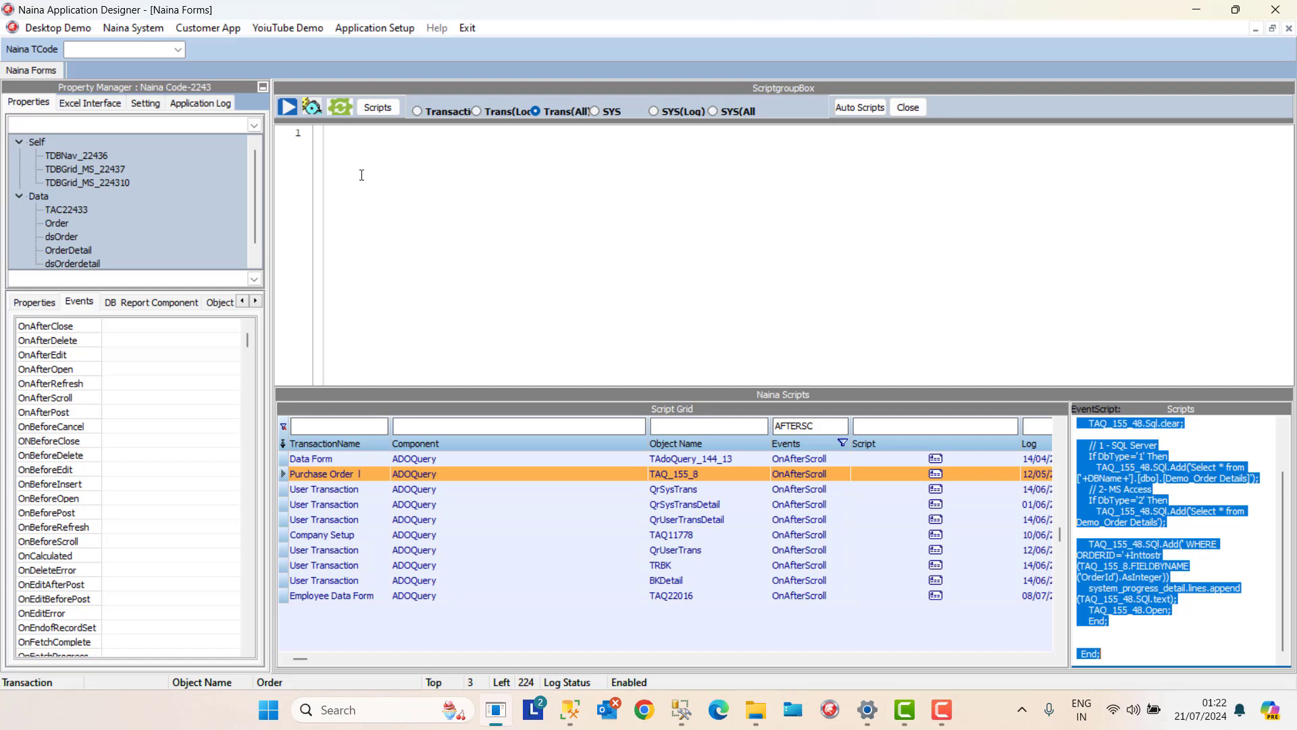
click(332, 166)
key(ctrl+v)
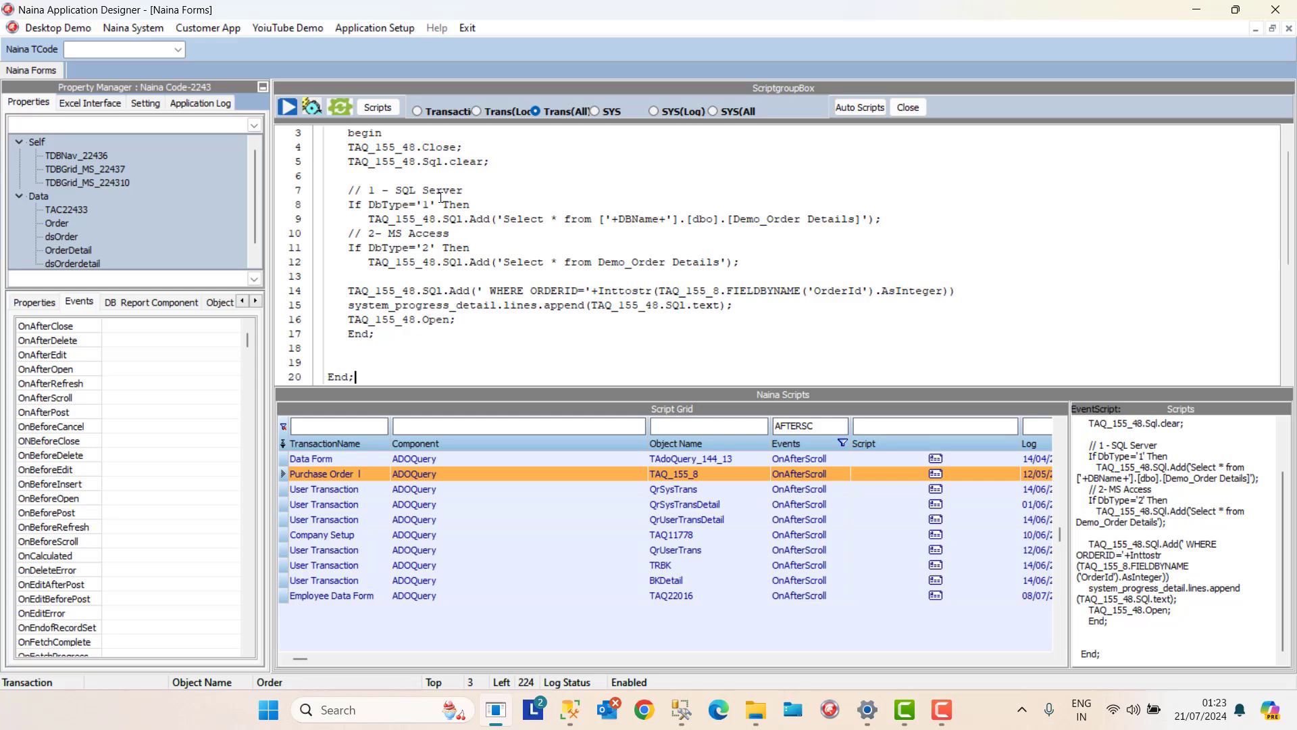
Replace TAQ_155_8 with Order in the OrderId condition on line 2 of the script.
click(452, 202)
key(Up)
key(Up)
key(Up)
key(Up)
key(Up)
key(Up)
key(Up)
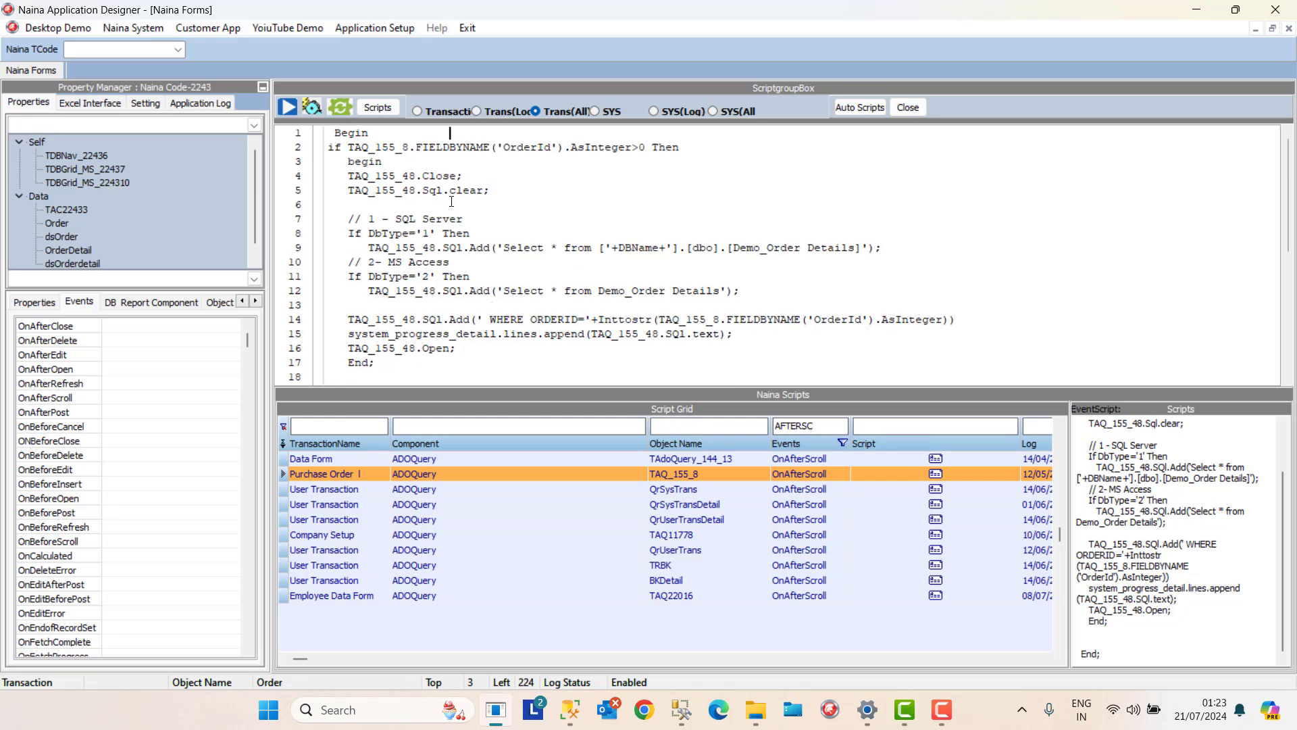
key(Down)
key(Right)
key(shift+Left)
key(shift+Left)
key(shift+Left)
key(shift+Left)
key(shift+Left)
key(shift+Left)
key(shift+Left)
key(shift+Left)
key(shift+Left)
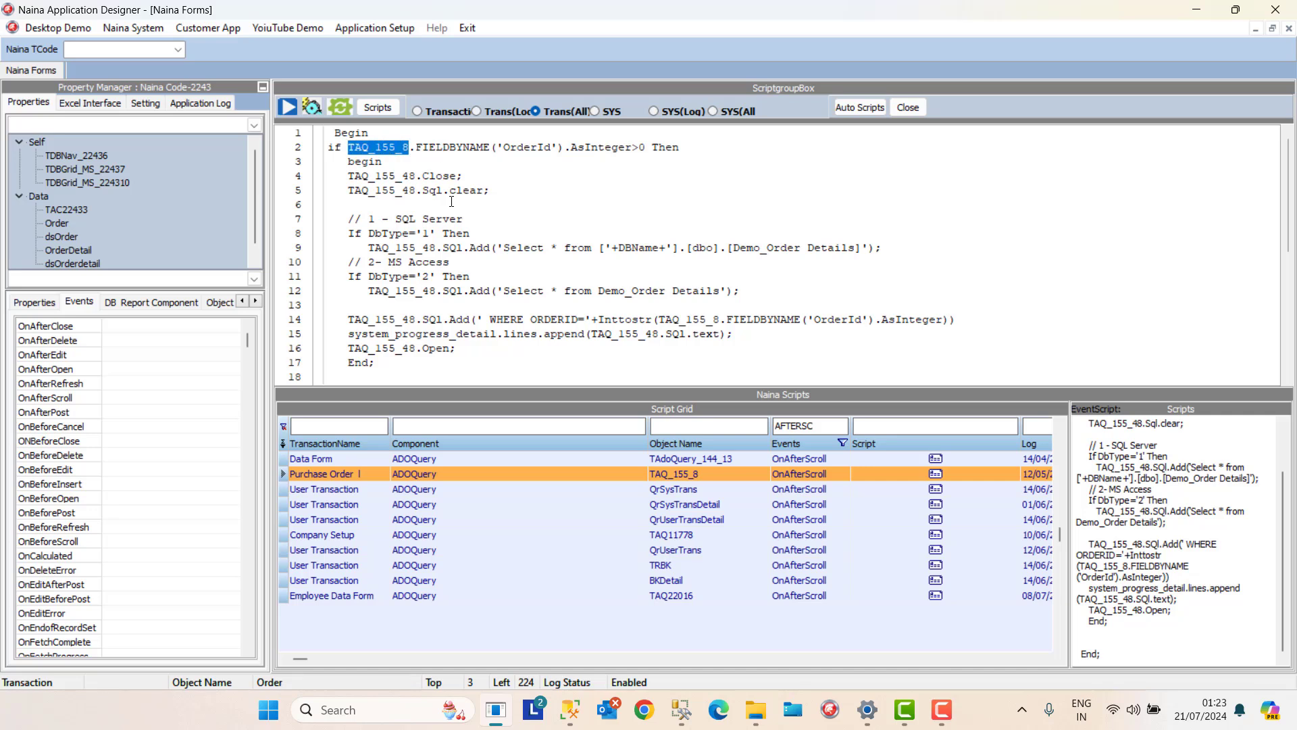
key(Caps_Lock)
text(Od)
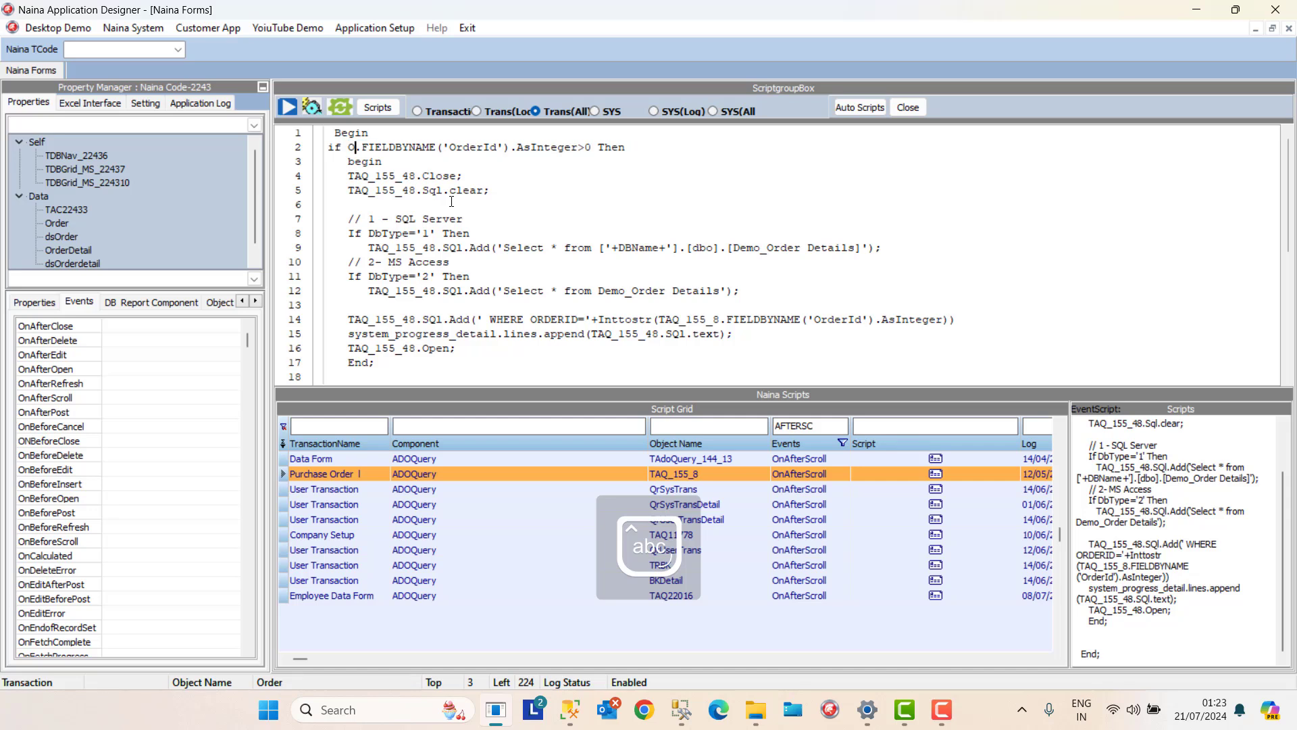
text(der)
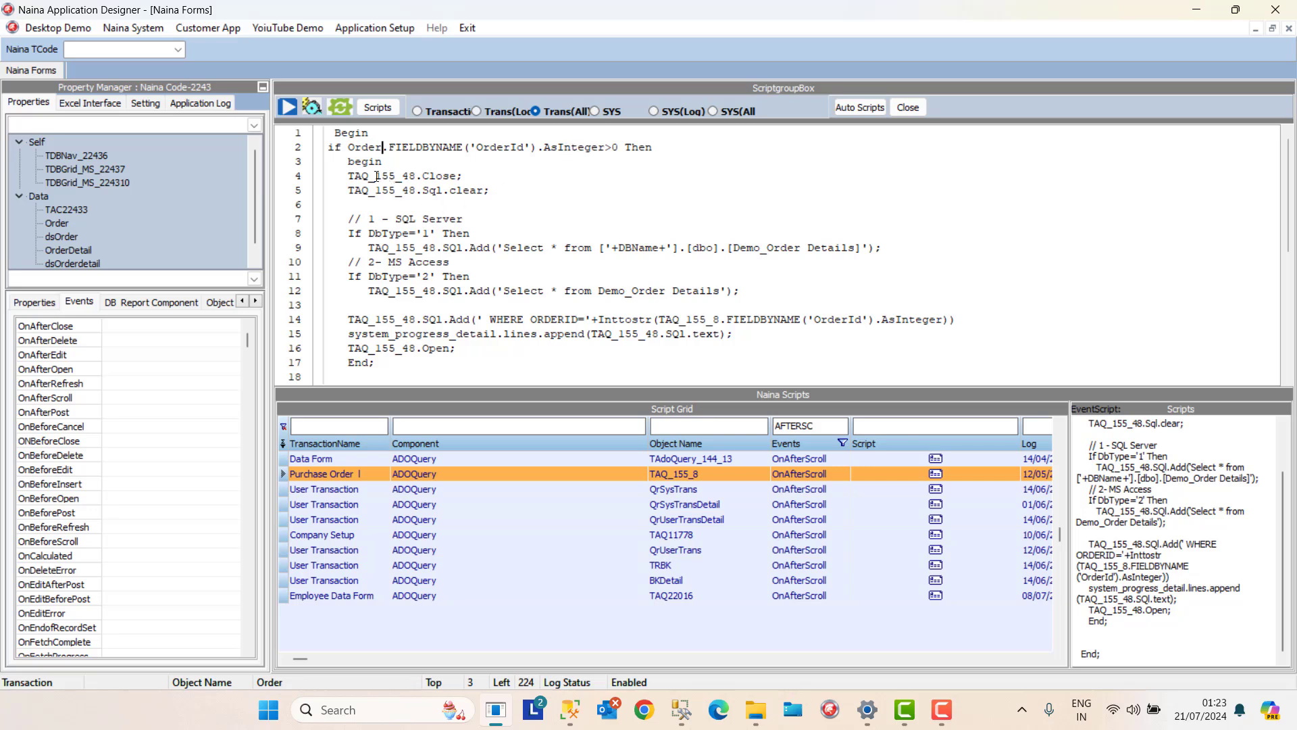
Replace TAQ_155_48 with OrderDetail in the Close statement on line 4.
click(349, 175)
key(shift+Right)
key(shift+Right)
key(shift+Right)
key(shift+Right)
key(shift+Right)
key(shift+Right)
key(shift+Right)
key(shift+Right)
key(shift+Right)
key(shift+Right)
text(OrderDetail)
Copy OrderDetail from line 4 and replace TAQ_155_48 with it in the Sql.clear statement on line 5.
key(shift+Left)
key(shift+Left)
key(shift+Left)
key(shift+Left)
key(shift+Left)
key(shift+Left)
key(shift+Left)
key(shift+Left)
key(shift+Left)
key(shift+Left)
key(shift+Left)
key(ctrl+c)
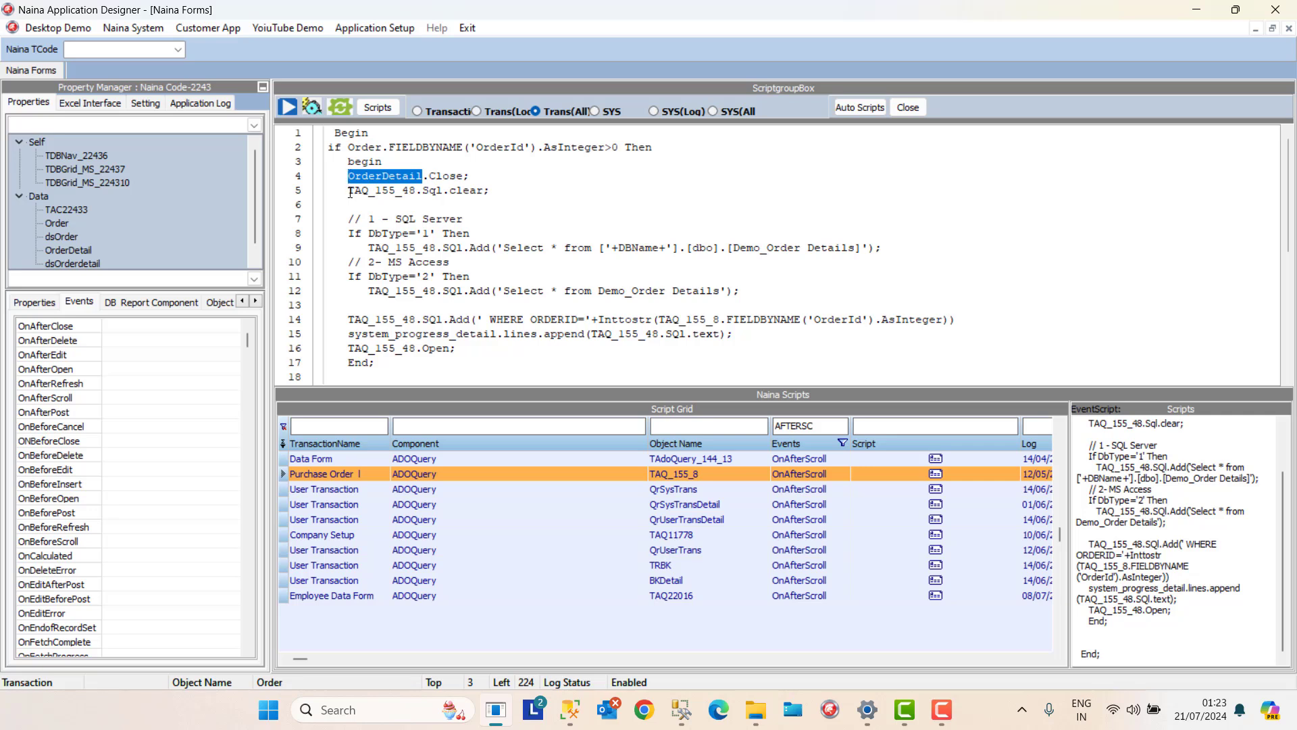
click(350, 194)
key(shift+Right)
key(shift+Right)
key(shift+Right)
key(shift+Right)
key(shift+Right)
key(shift+Right)
key(shift+Right)
key(shift+Right)
key(shift+Right)
key(shift+Right)
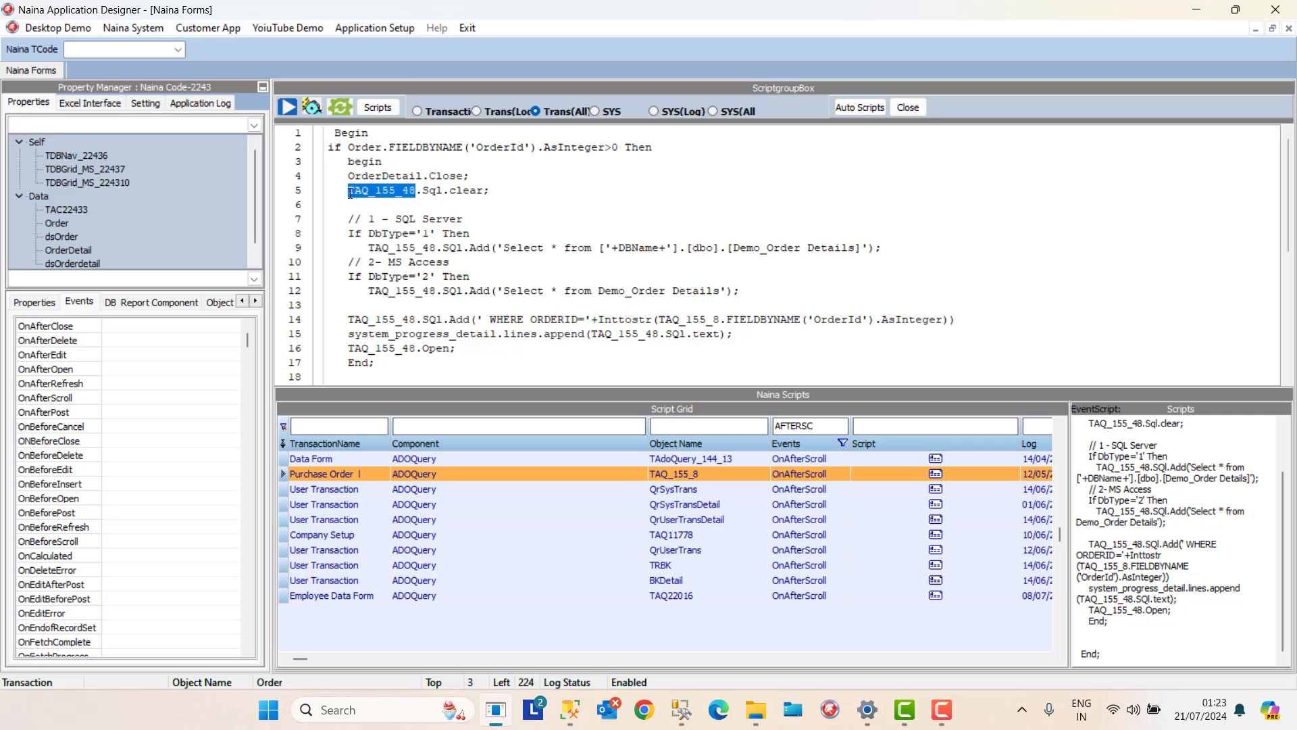
key(shift+Right)
key(ctrl+v)
Delete the "// 1 - SQL Server" comment and the "If DbType='1' Then" line below it.
key(Down)
key(Down)
key(Left)
key(Left)
key(Left)
key(Left)
key(Left)
key(shift+Down)
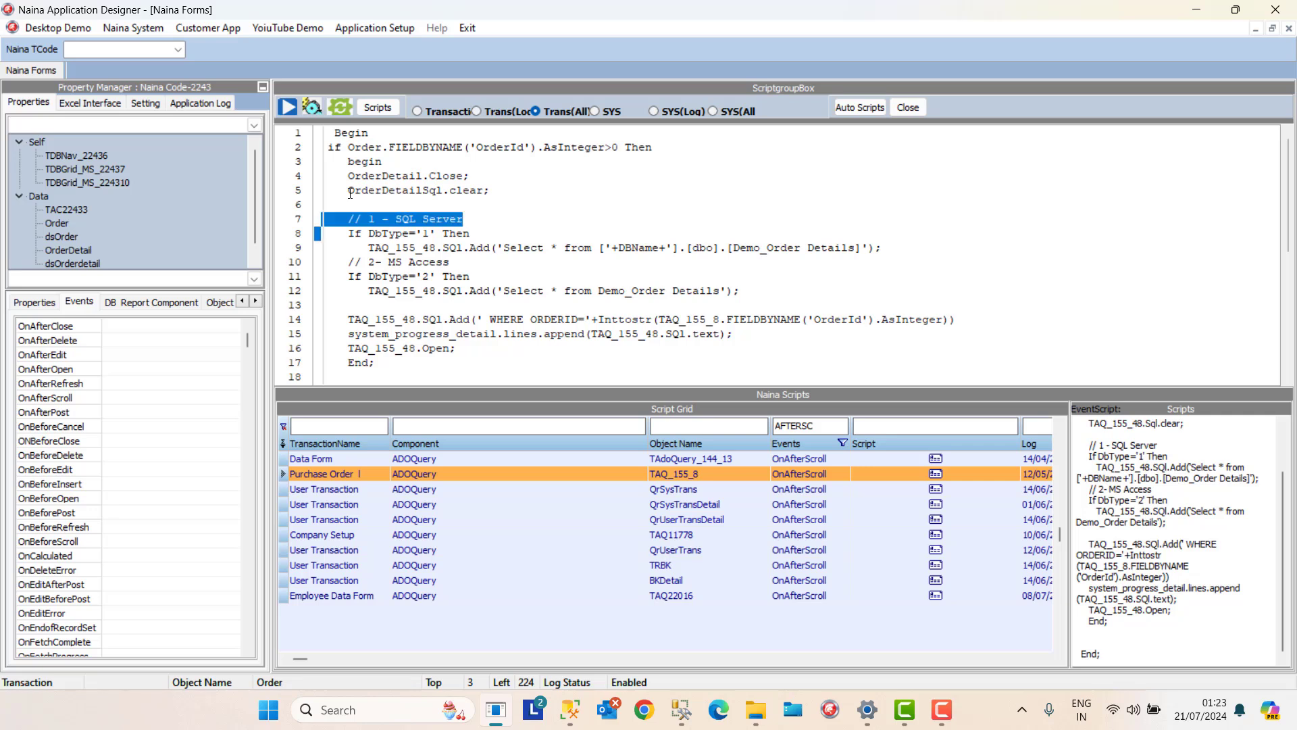
key(shift+Down)
key(Delete)
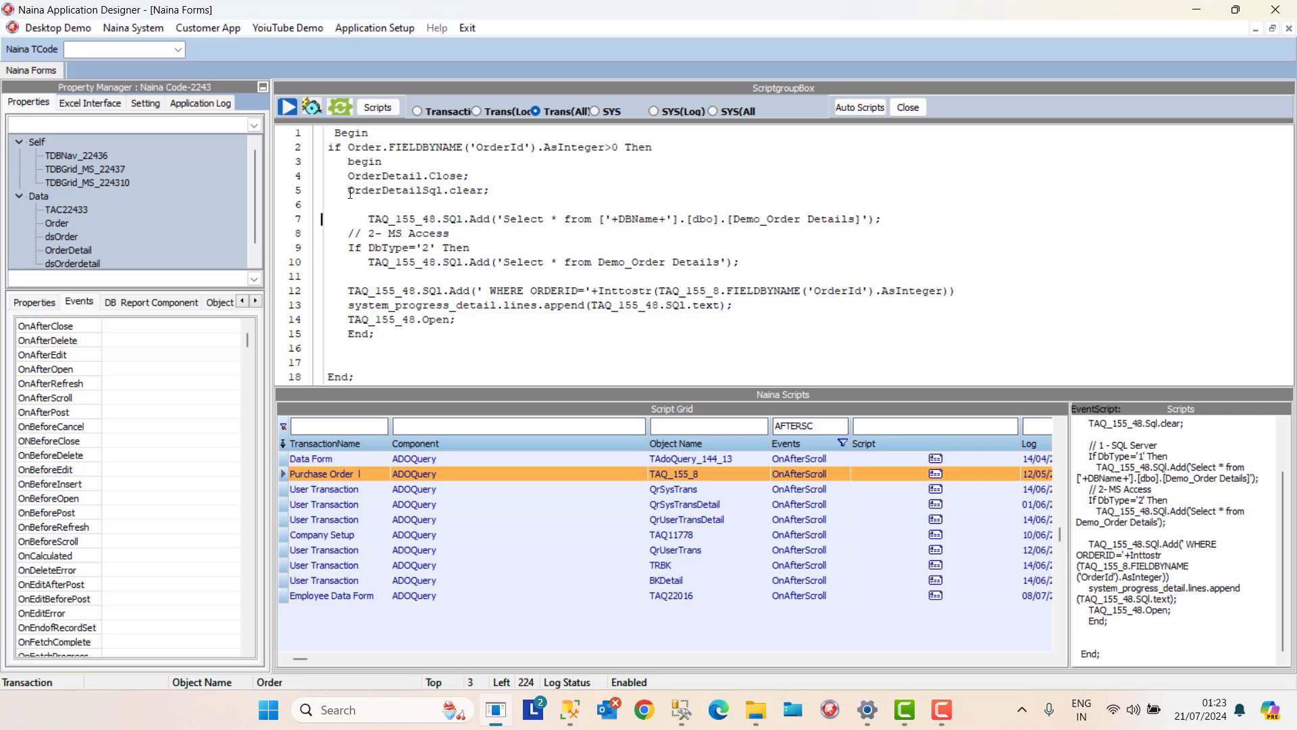
Delete the MS Access block: its comment, the DbType='2' condition, its SQL.Add statement and the blank line below.
key(Down)
key(shift+Down)
key(shift+Down)
key(shift+Down)
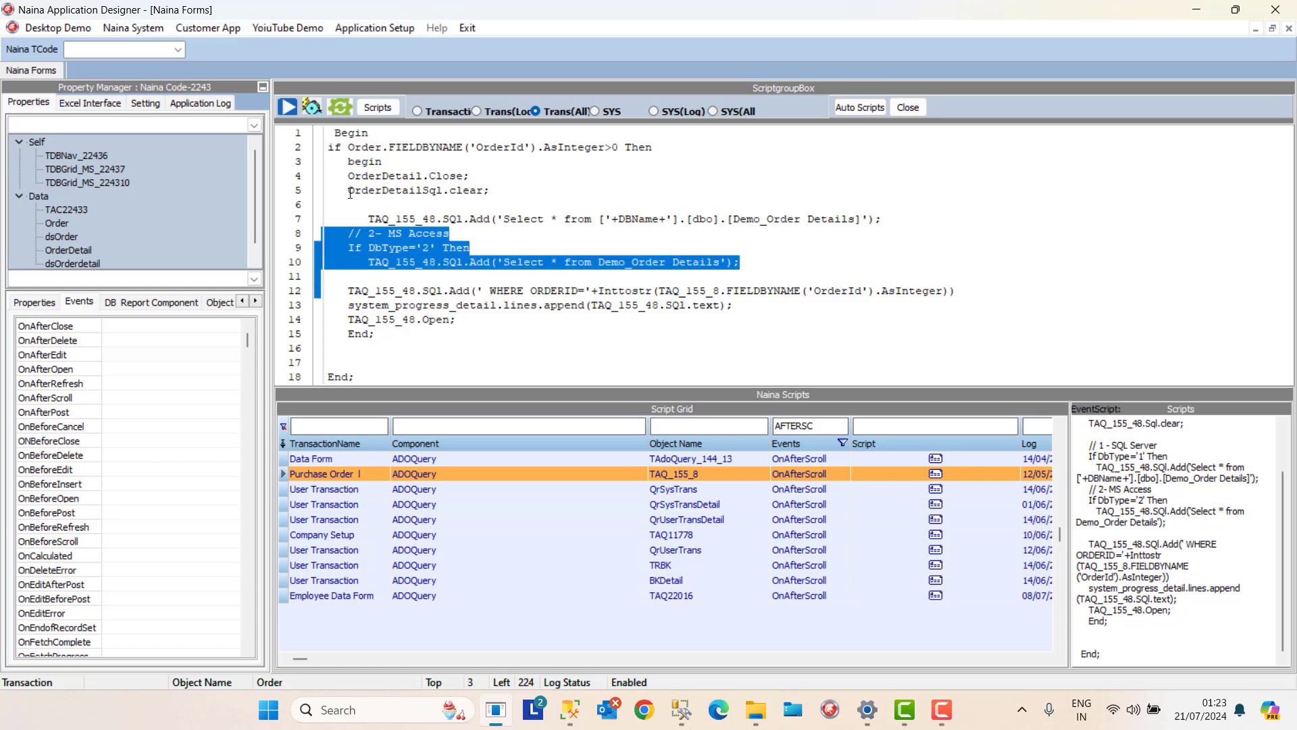
key(Delete)
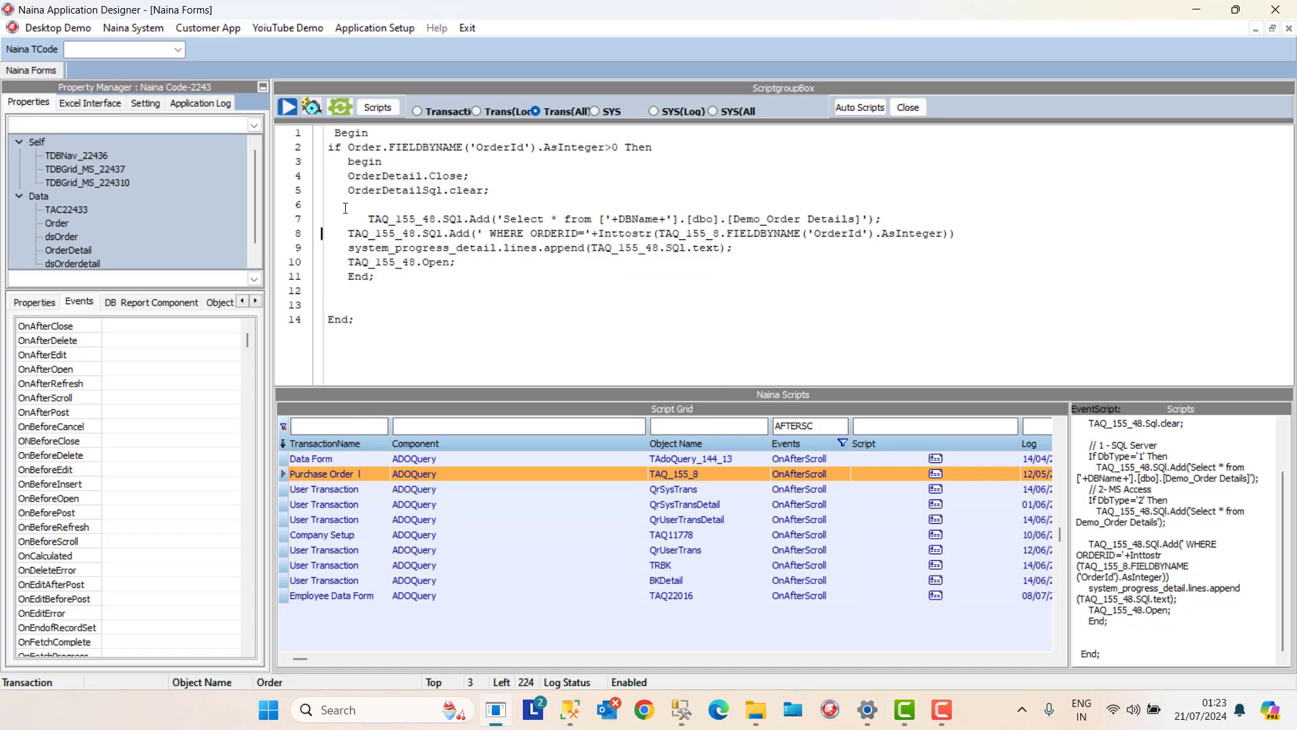
Insert the missing dot between OrderDetail and Sql.clear on line 5.
double_click(368, 194)
key(Right)
key(Left)
key(Left)
text(.)
Copy OrderDetail from line 5 over TAQ_155_48 in the Select statement on line 7, removing its extra indentation.
key(Left)
key(shift+Left)
key(shift+Left)
key(shift+Left)
key(shift+Left)
key(shift+Left)
key(shift+Left)
key(shift+Left)
key(shift+Left)
key(shift+Left)
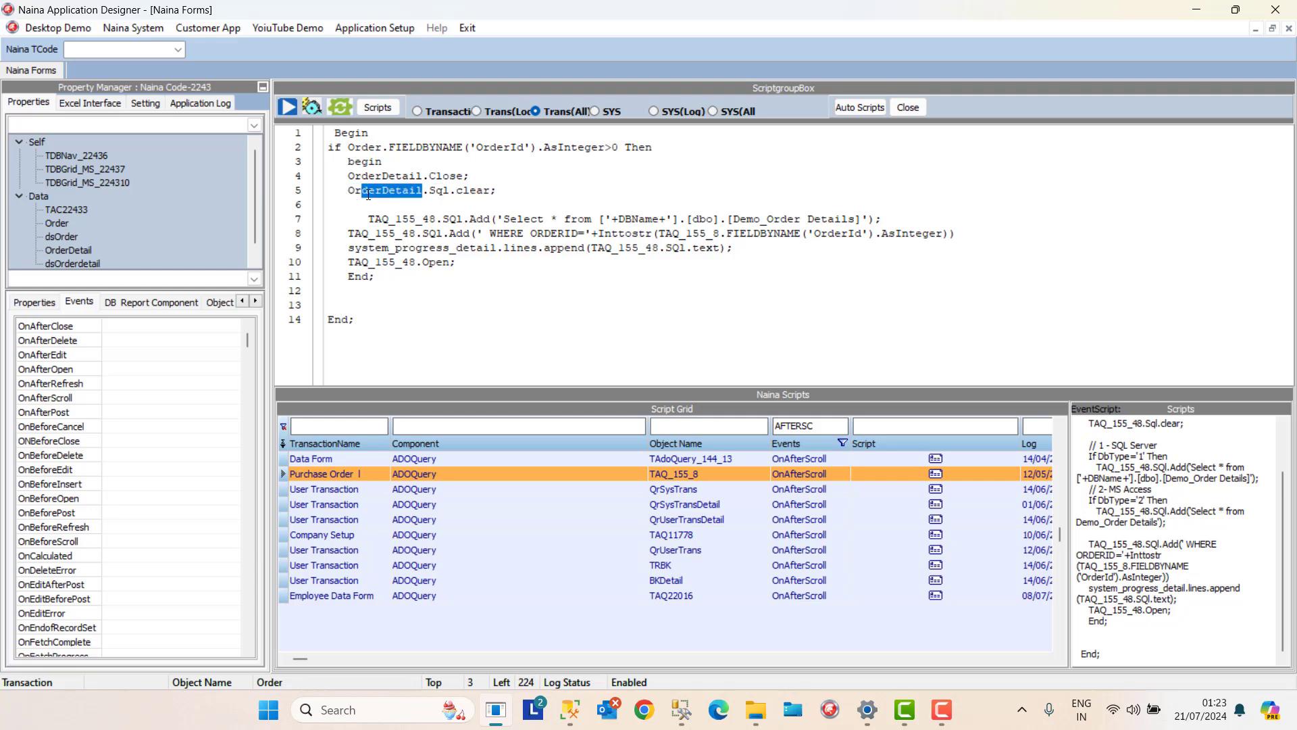
key(shift+Left)
key(shift+Left)
key(ctrl+c)
key(Down)
key(Down)
key(shift+Right)
key(shift+Right)
key(shift+Right)
key(shift+Right)
key(shift+Right)
key(shift+Right)
key(shift+Right)
key(shift+Right)
key(shift+Right)
key(shift+Right)
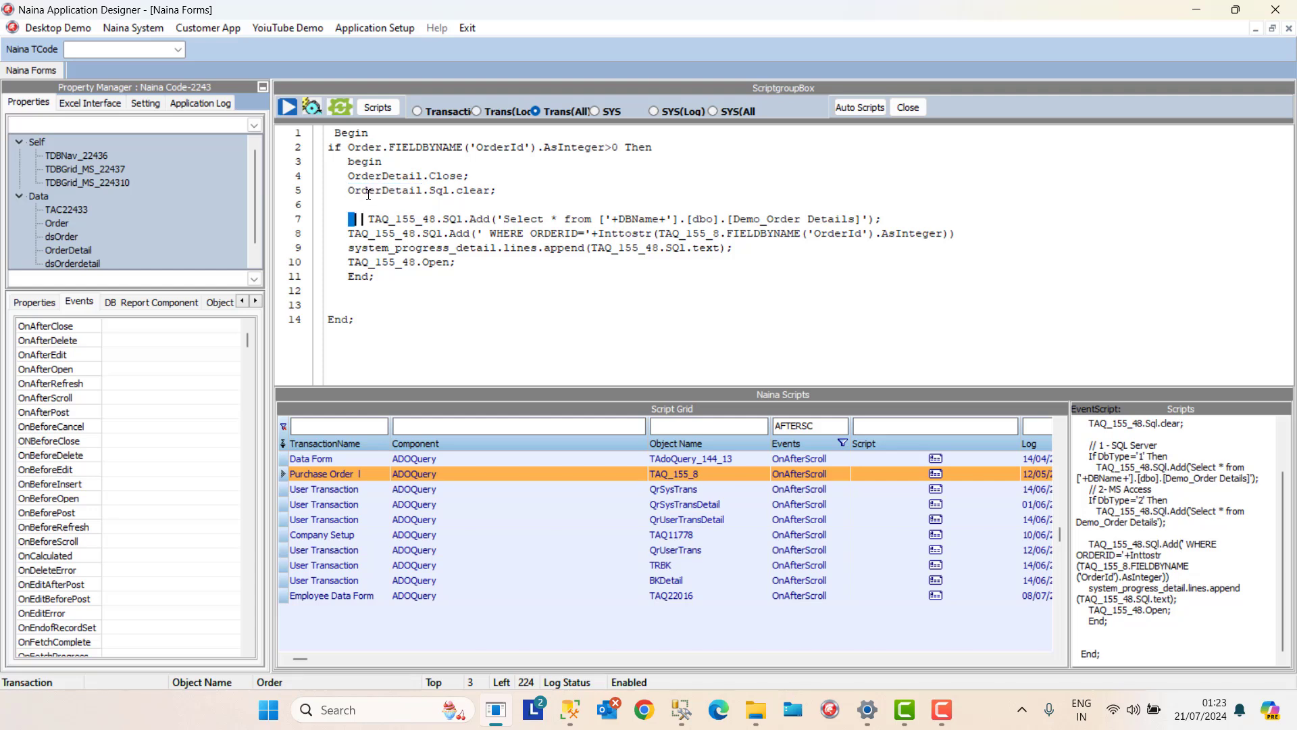
key(shift+Right)
key(shift+Right)
key(shift+Right)
key(ctrl+v)
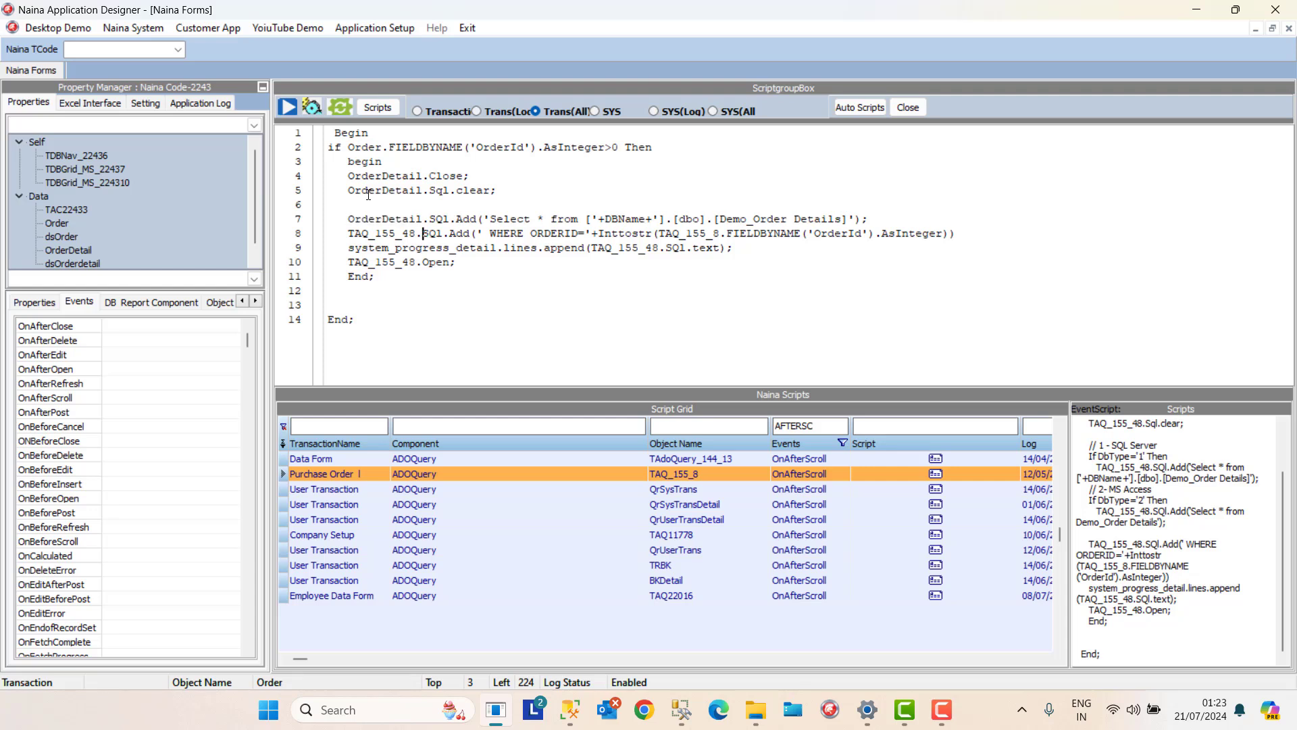
Replace TAQ_155_48 with OrderDetail at the start of the WHERE ORDERID statement on line 8.
key(Left)
key(shift+Left)
key(shift+Left)
key(shift+Left)
key(shift+Left)
key(shift+Left)
key(shift+Left)
key(shift+Left)
key(shift+Left)
key(shift+Left)
key(shift+Left)
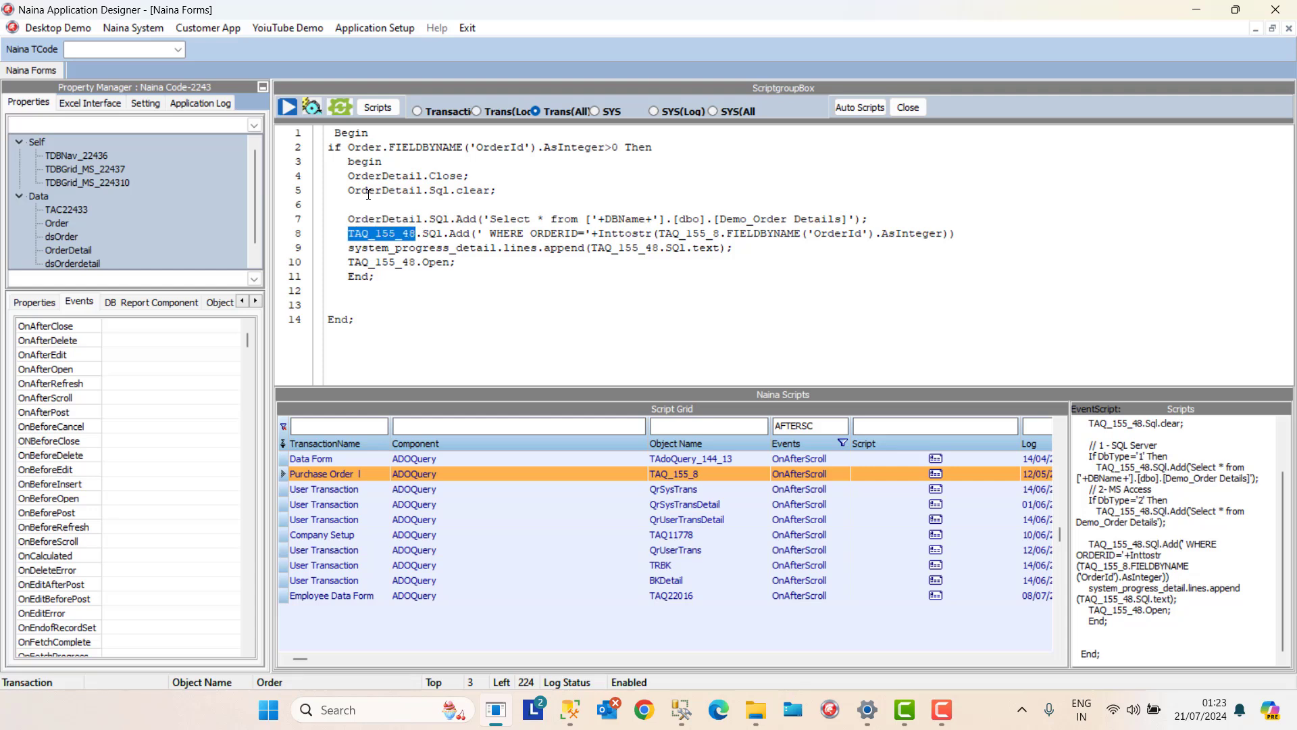
key(ctrl+v)
Delete the system_progress_detail.lines.append statement on line 9.
key(Down)
key(Left)
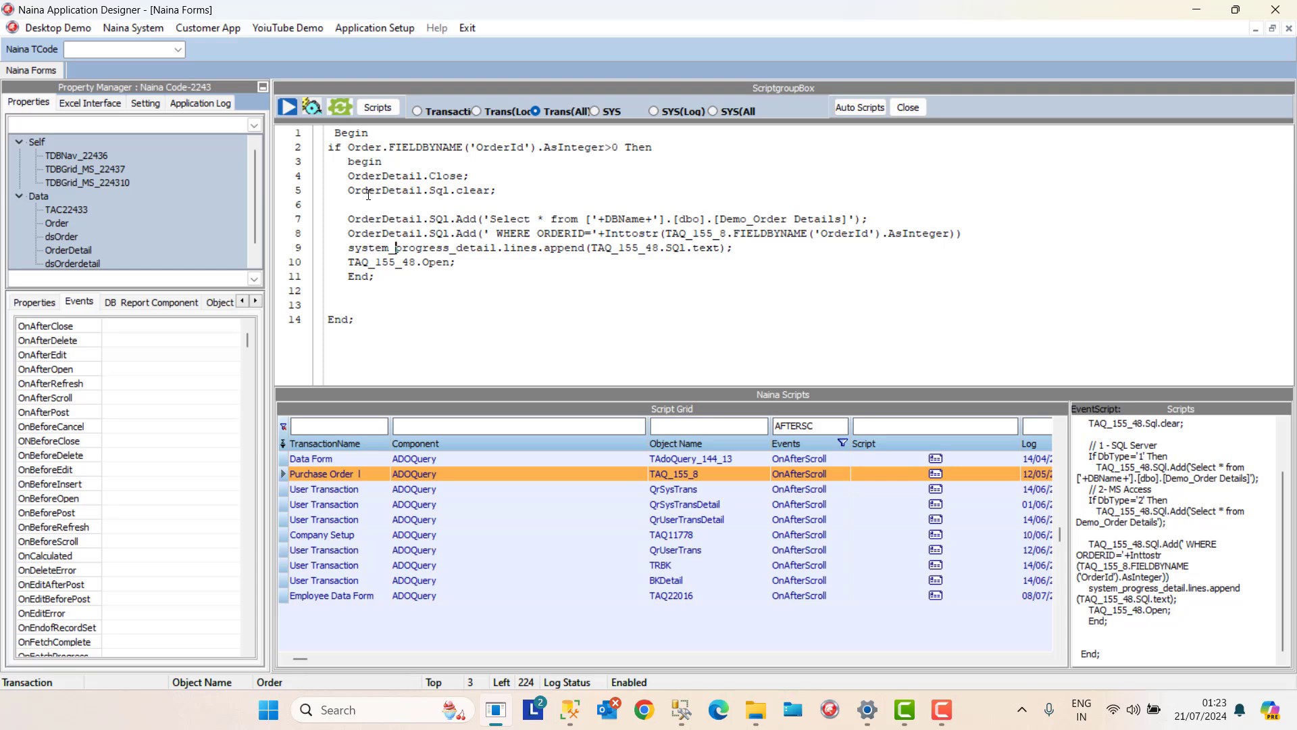
key(Left)
key(shift+Down)
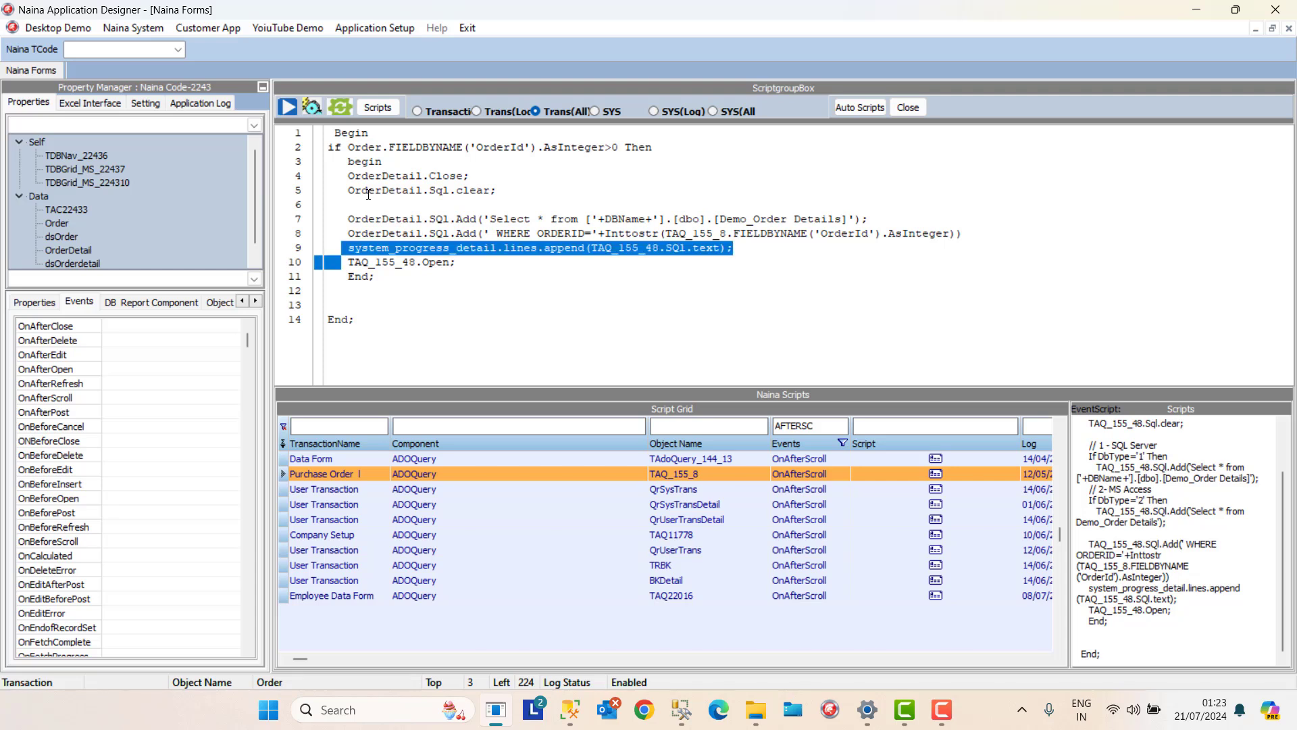
key(Delete)
Replace TAQ_155_48 with OrderDetail in the Open statement on line 9.
key(shift+Right)
key(shift+Right)
key(shift+Right)
key(shift+Right)
key(shift+Right)
key(shift+Right)
key(shift+Right)
key(shift+Right)
key(shift+Right)
key(shift+Right)
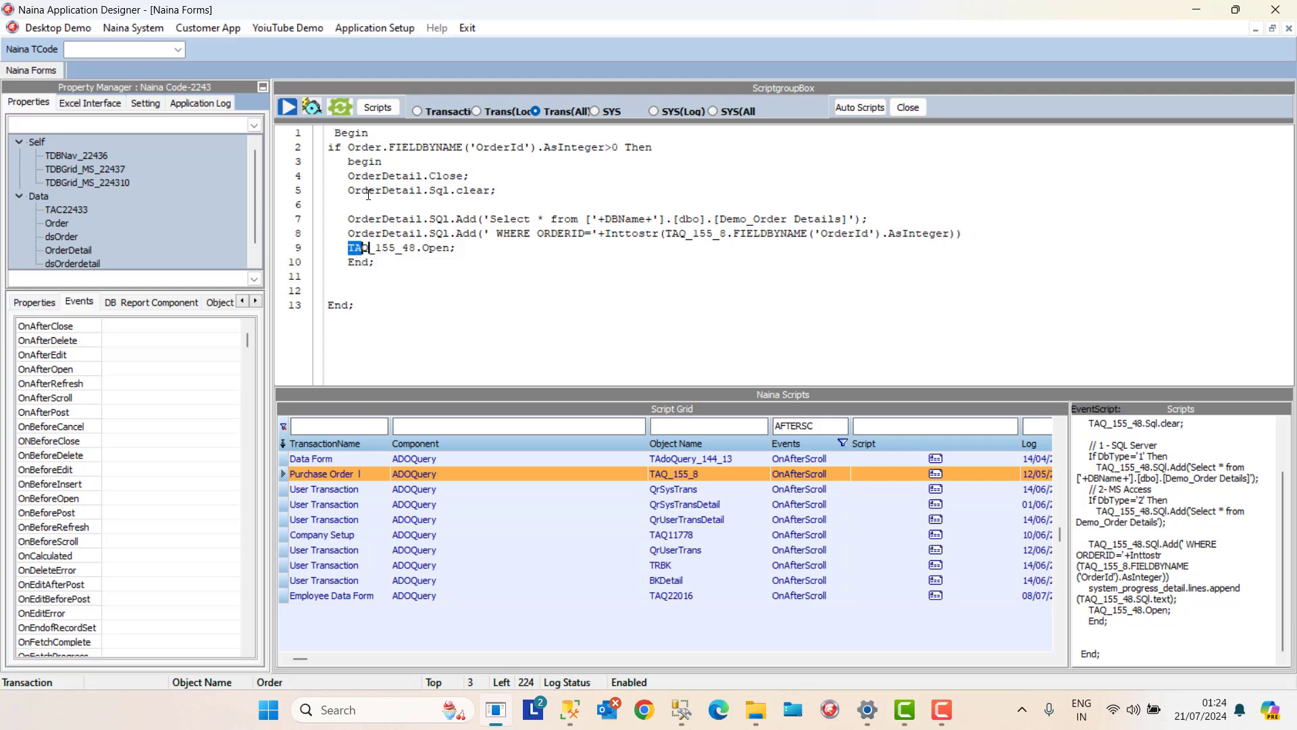
key(ctrl+v)
Delete the blank line between the Sql.clear statement and the Select statement.
key(Up)
key(Up)
key(Left)
key(Left)
key(Left)
key(Left)
key(Left)
key(Left)
key(Left)
key(Left)
key(Left)
key(Left)
key(Left)
key(Left)
key(Left)
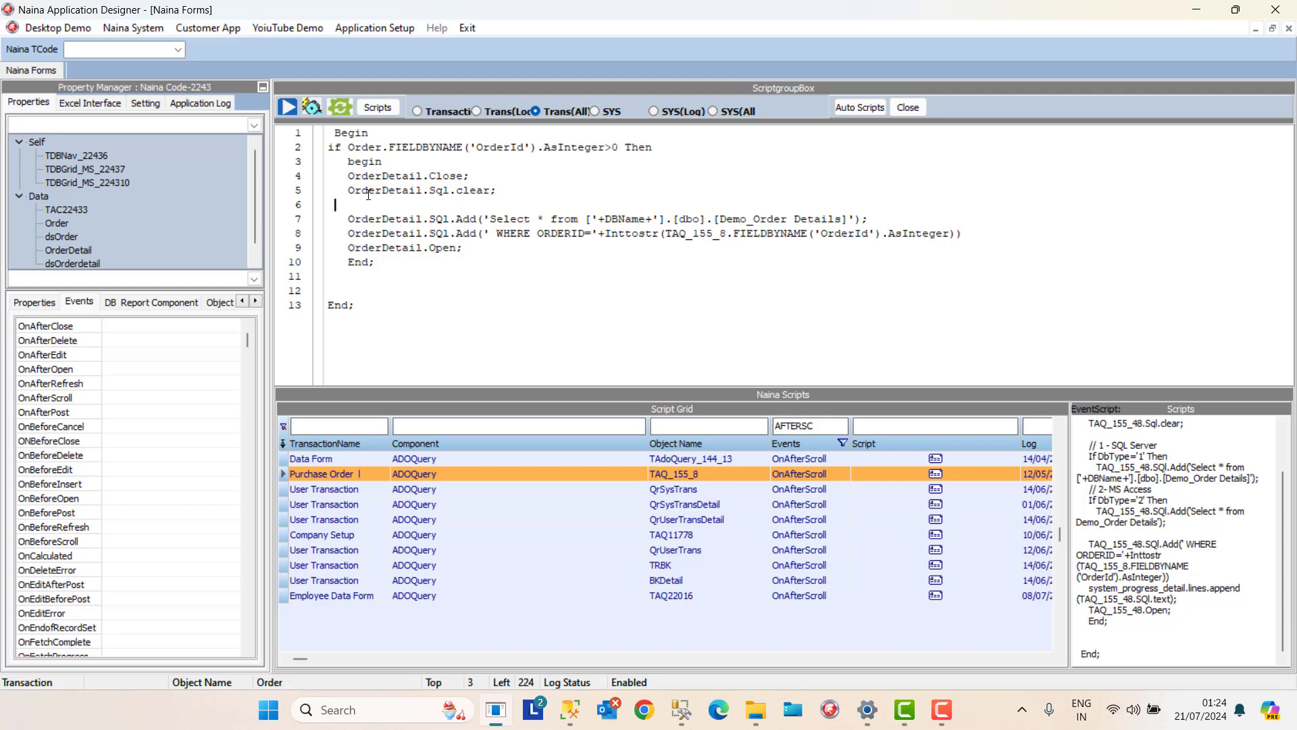
key(shift+Down)
key(Delete)
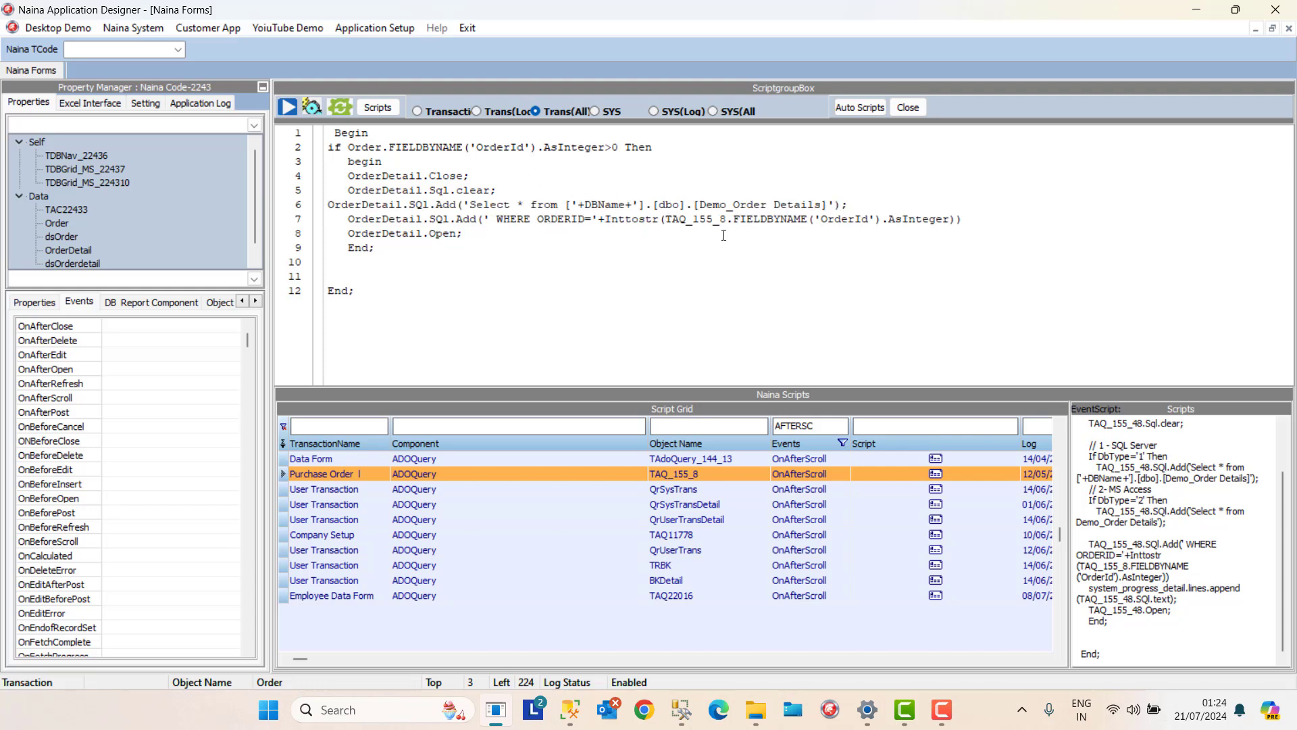
Replace TAQ_155_8 with Order inside the Inttostr call of the WHERE statement on line 7.
double_click(722, 219)
key(shift+Left)
key(shift+Left)
key(shift+Left)
key(shift+Left)
key(shift+Left)
key(shift+Left)
key(shift+Left)
key(shift+Left)
text(Or)
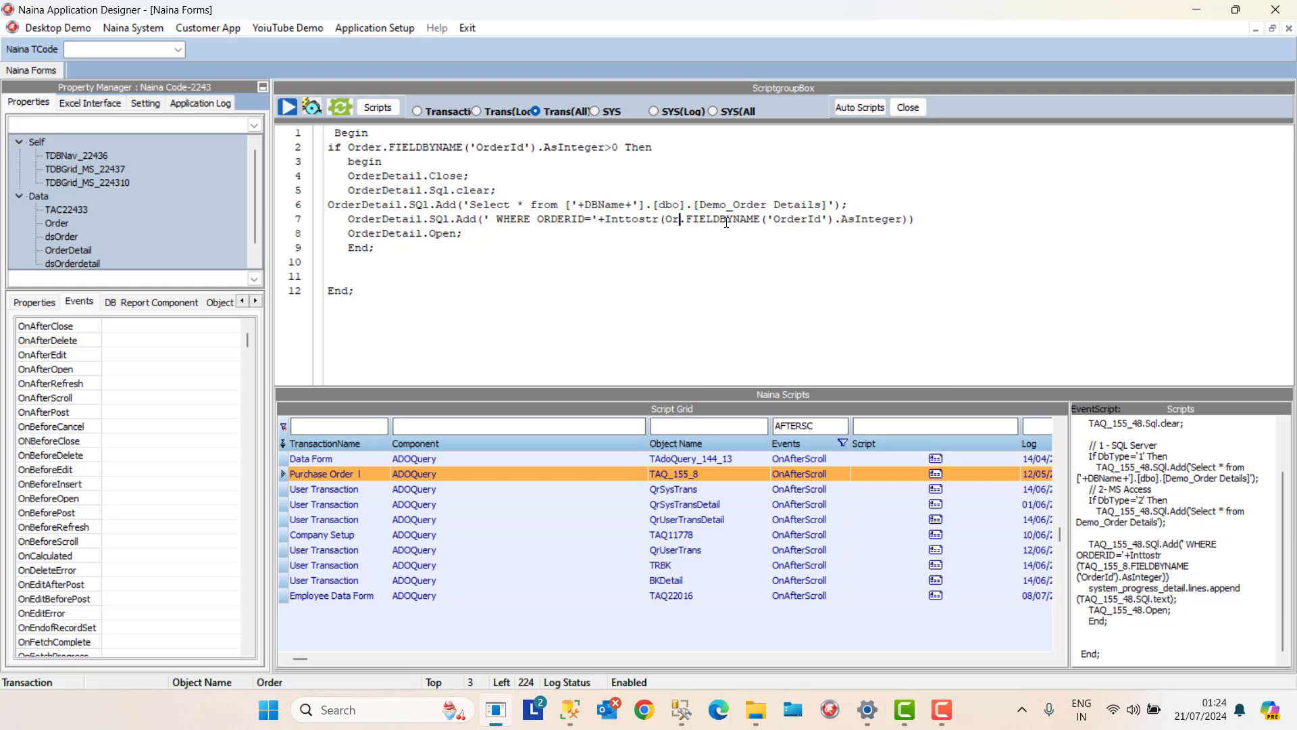
text(der)
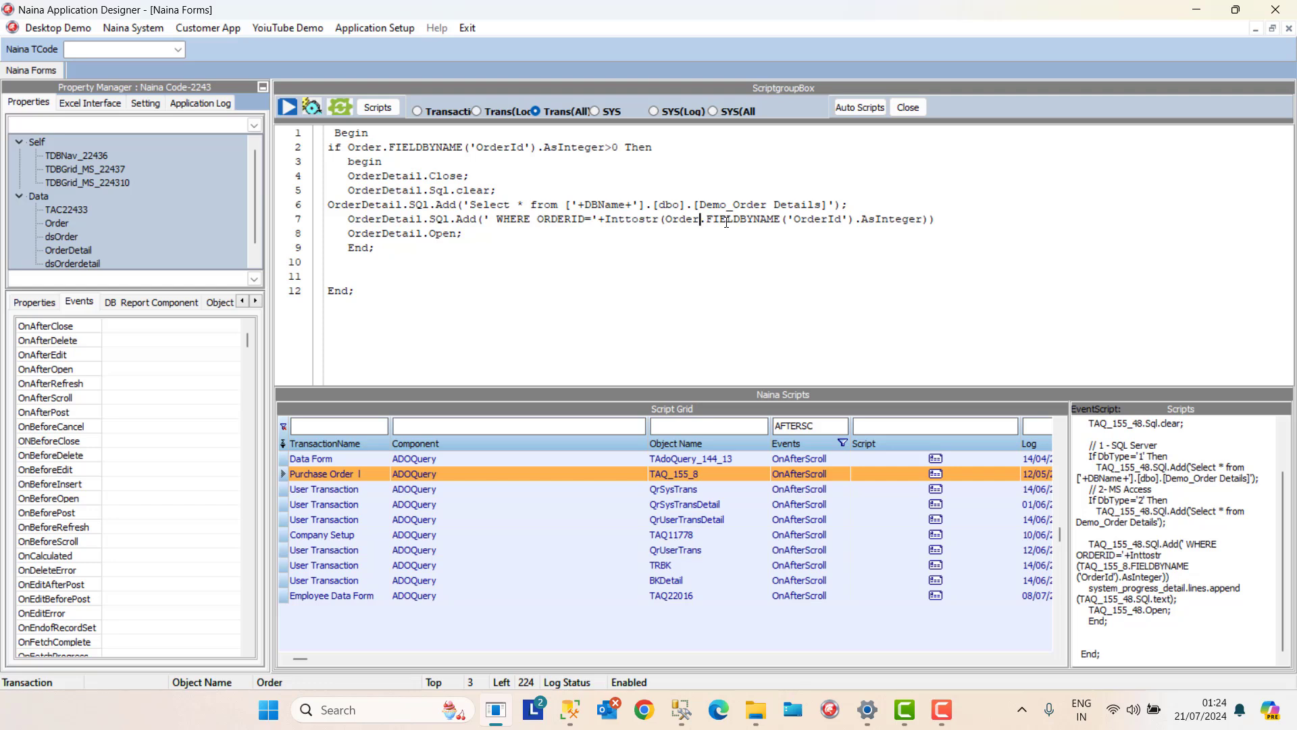
Indent the Select statement on line 6 to align with its neighbouring lines and save the OnAfterScroll script.
key(Left)
key(Left)
key(Left)
key(Left)
key(Left)
key(Left)
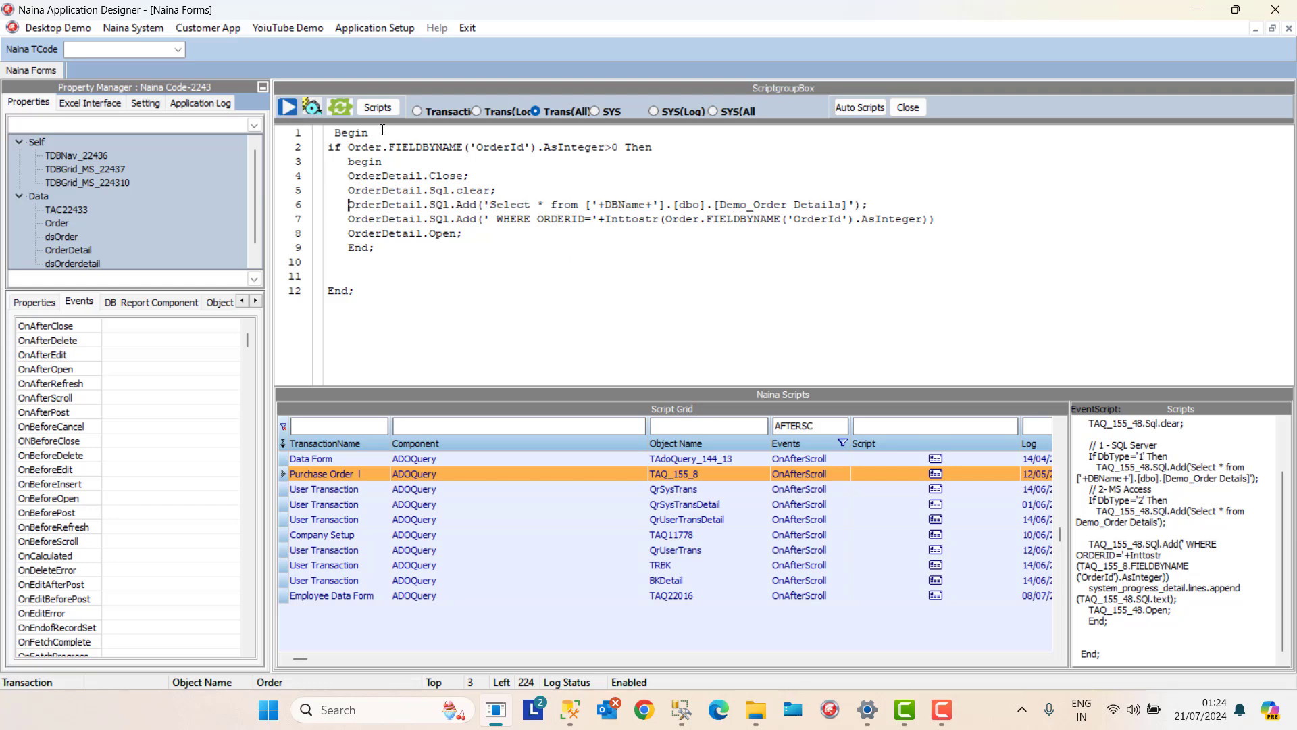
click(341, 108)
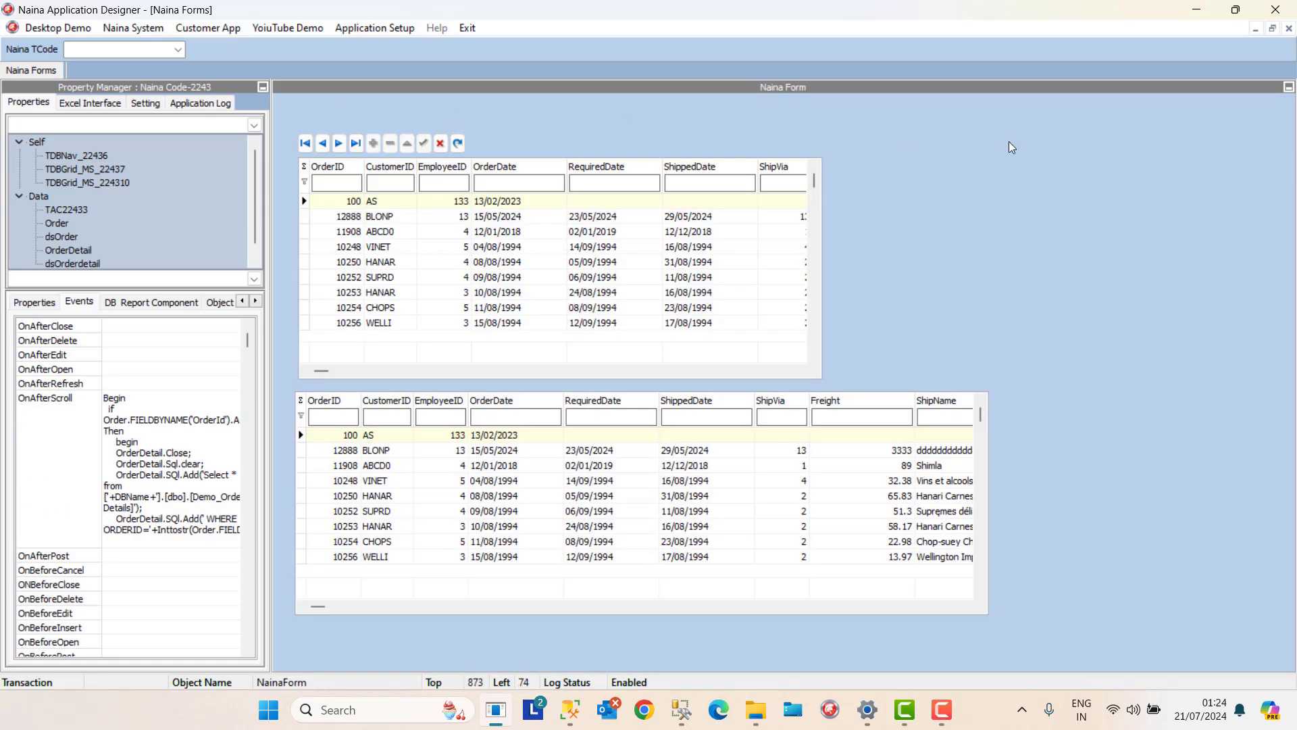
Close and reopen the Naina Forms designer, and try selecting different orders in the upper grid.
click(1288, 28)
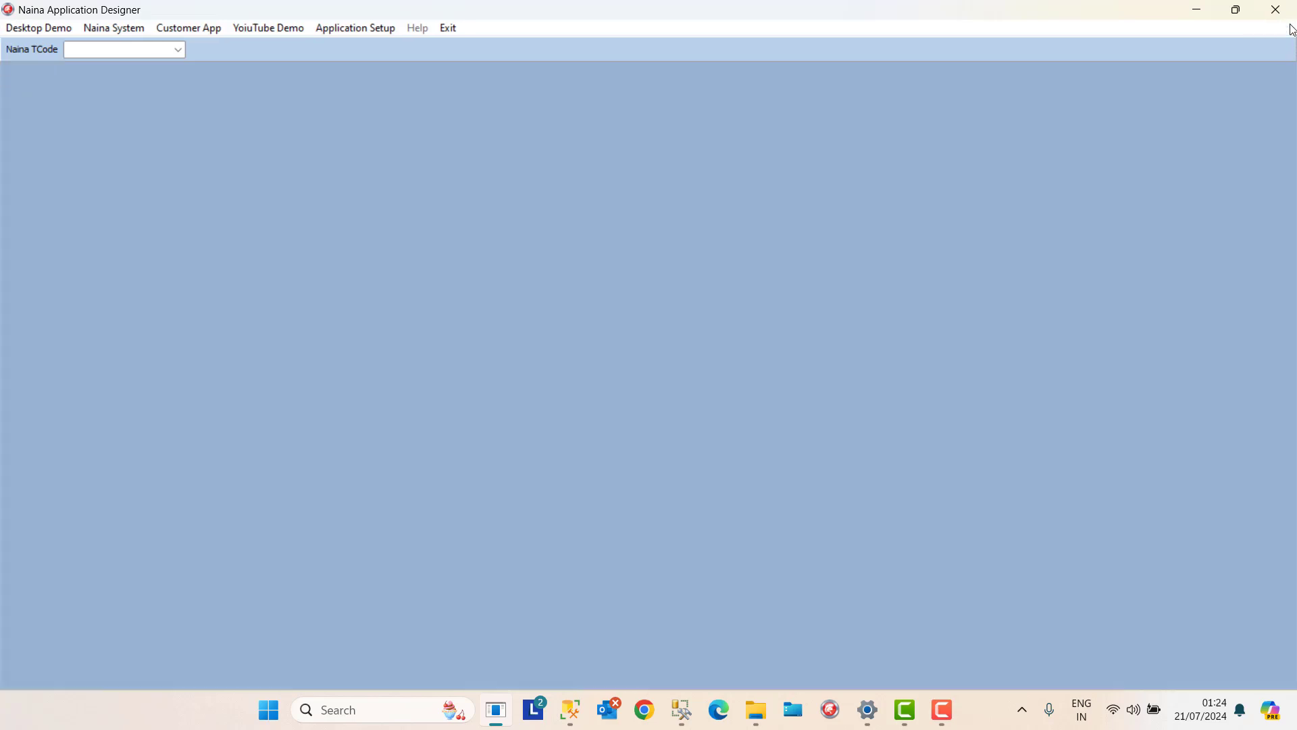
click(185, 29)
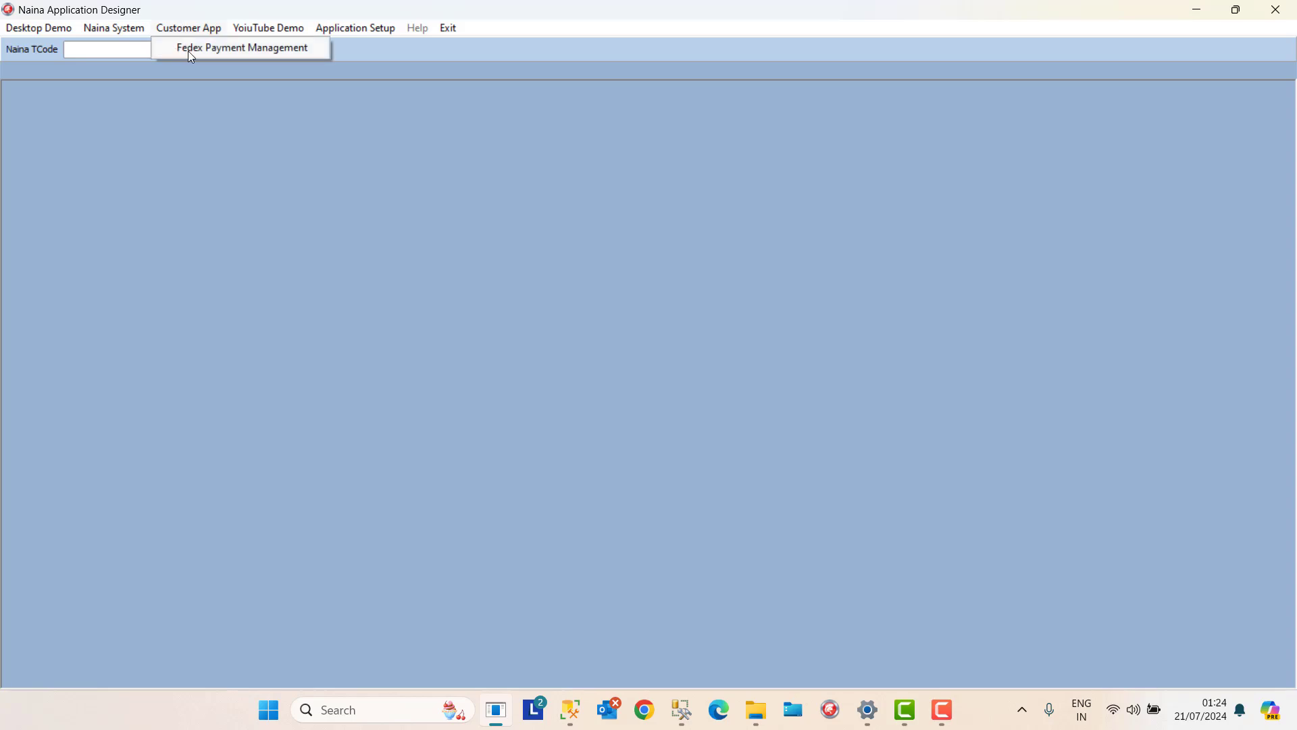
mouse_move(263, 26)
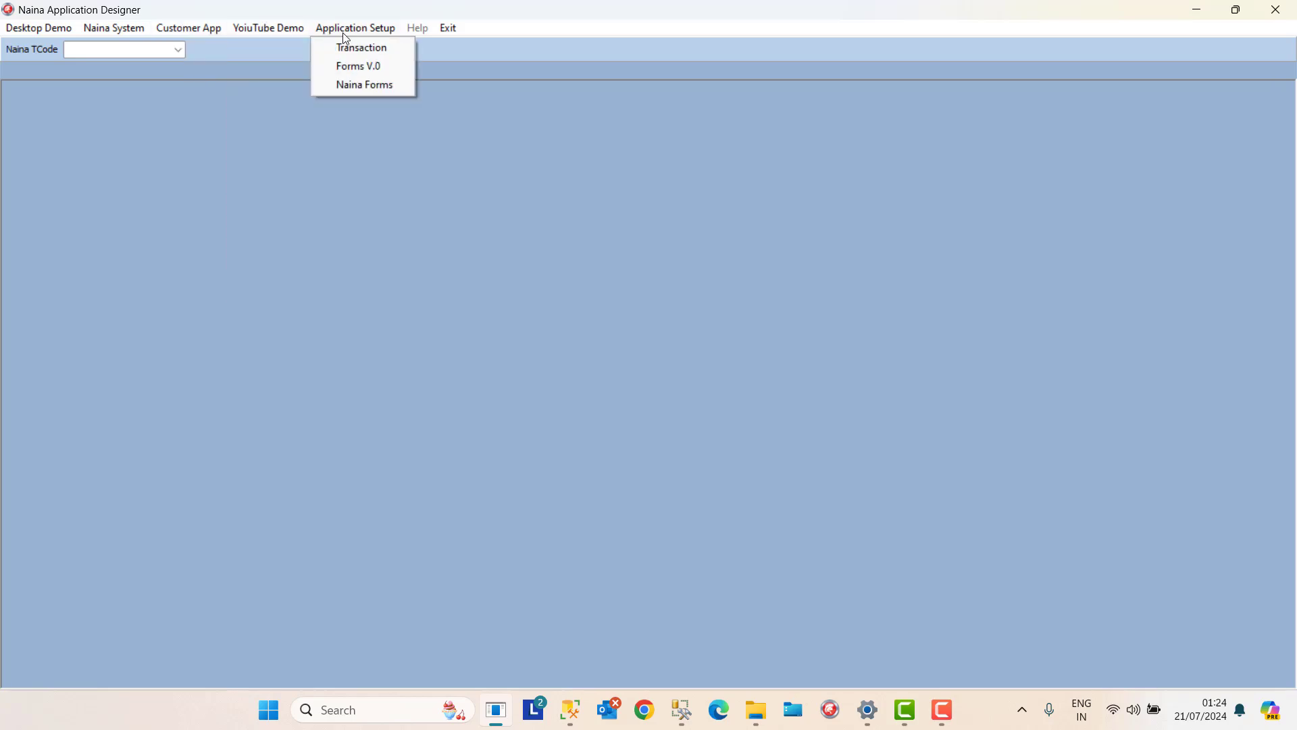
click(351, 79)
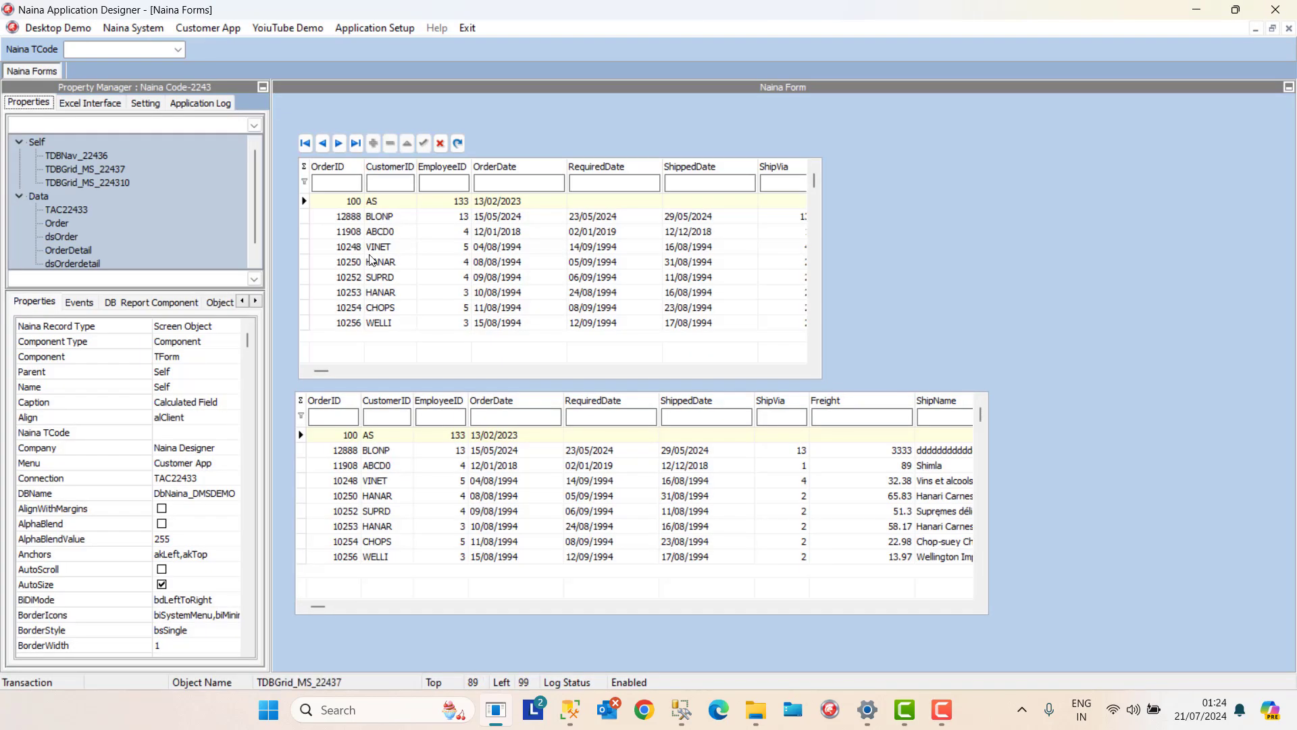
click(356, 277)
click(344, 231)
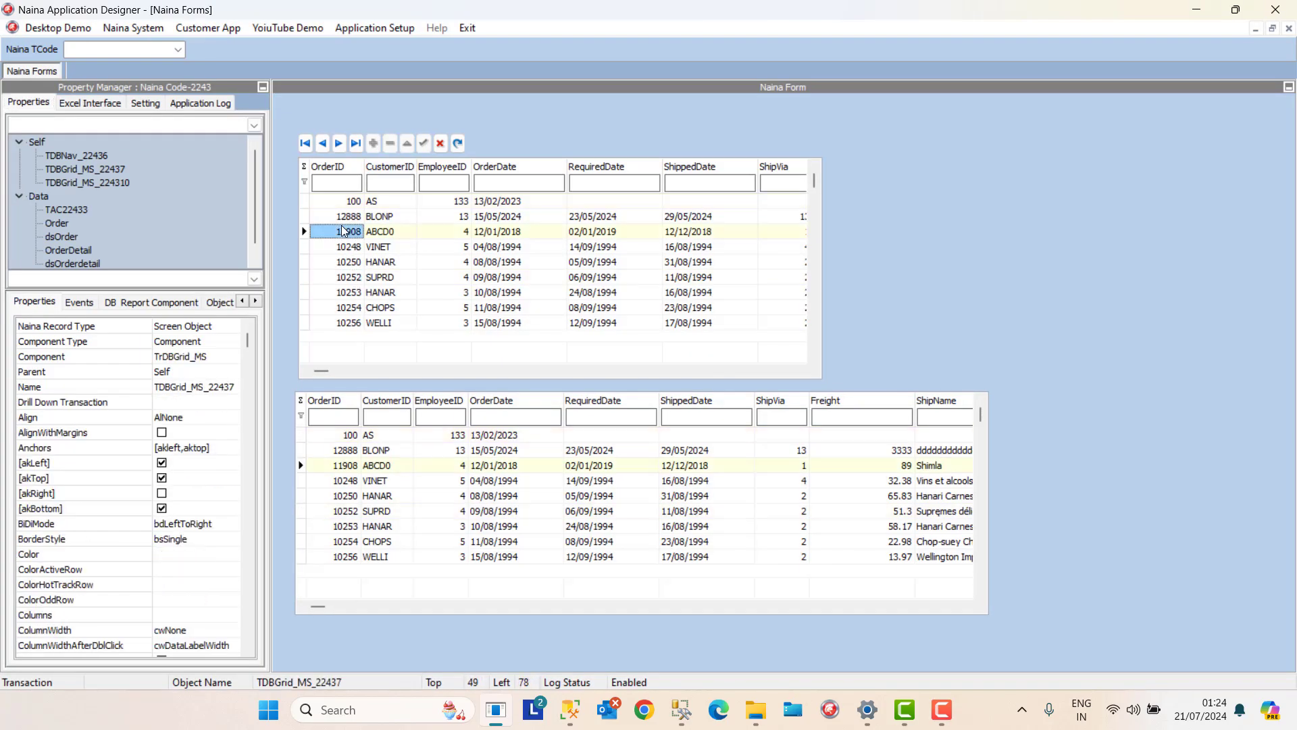
Select the form's Self object and refresh the application menu.
click(38, 144)
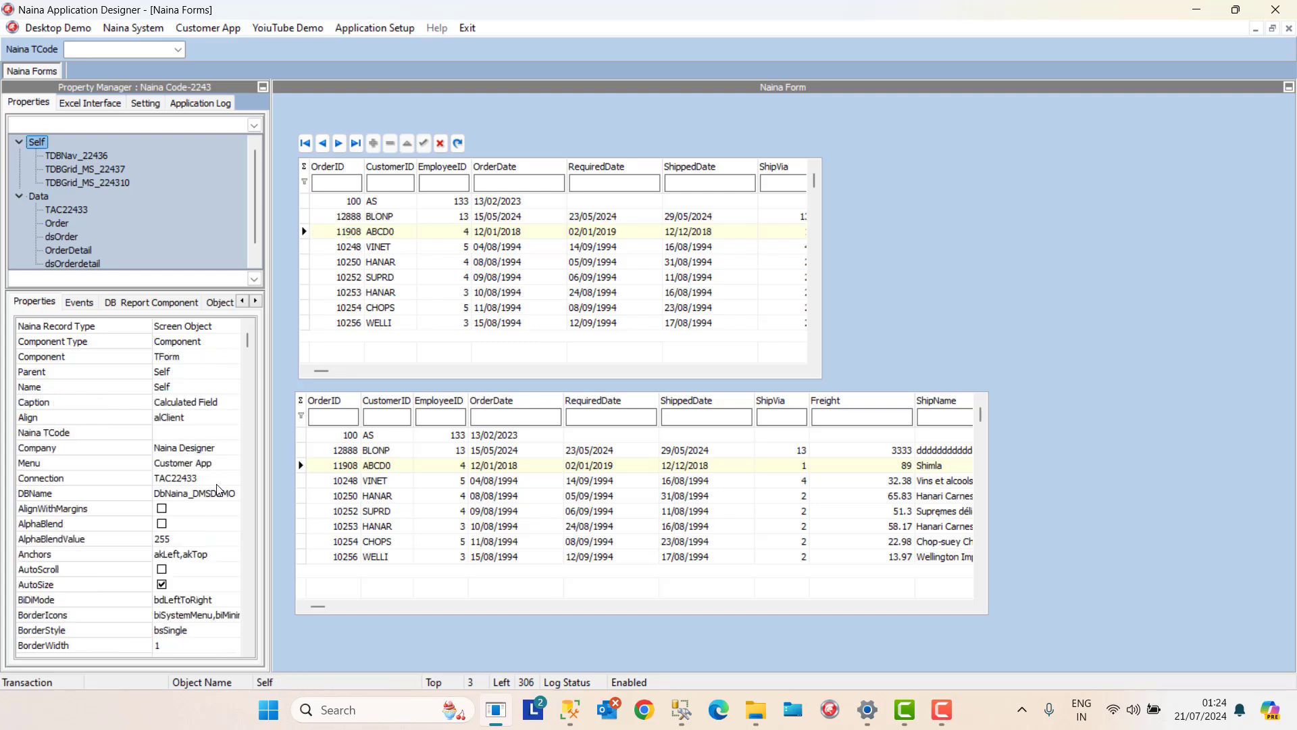
click(217, 485)
right_click(217, 485)
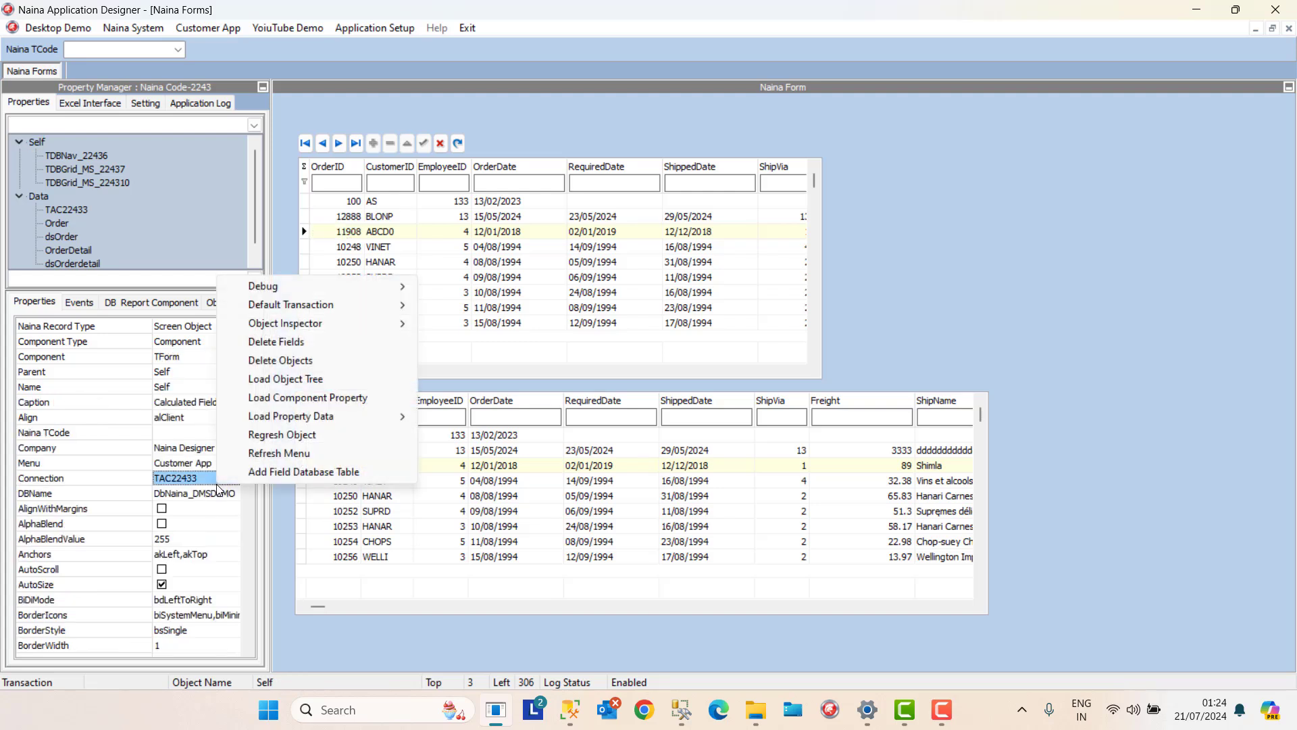
click(260, 454)
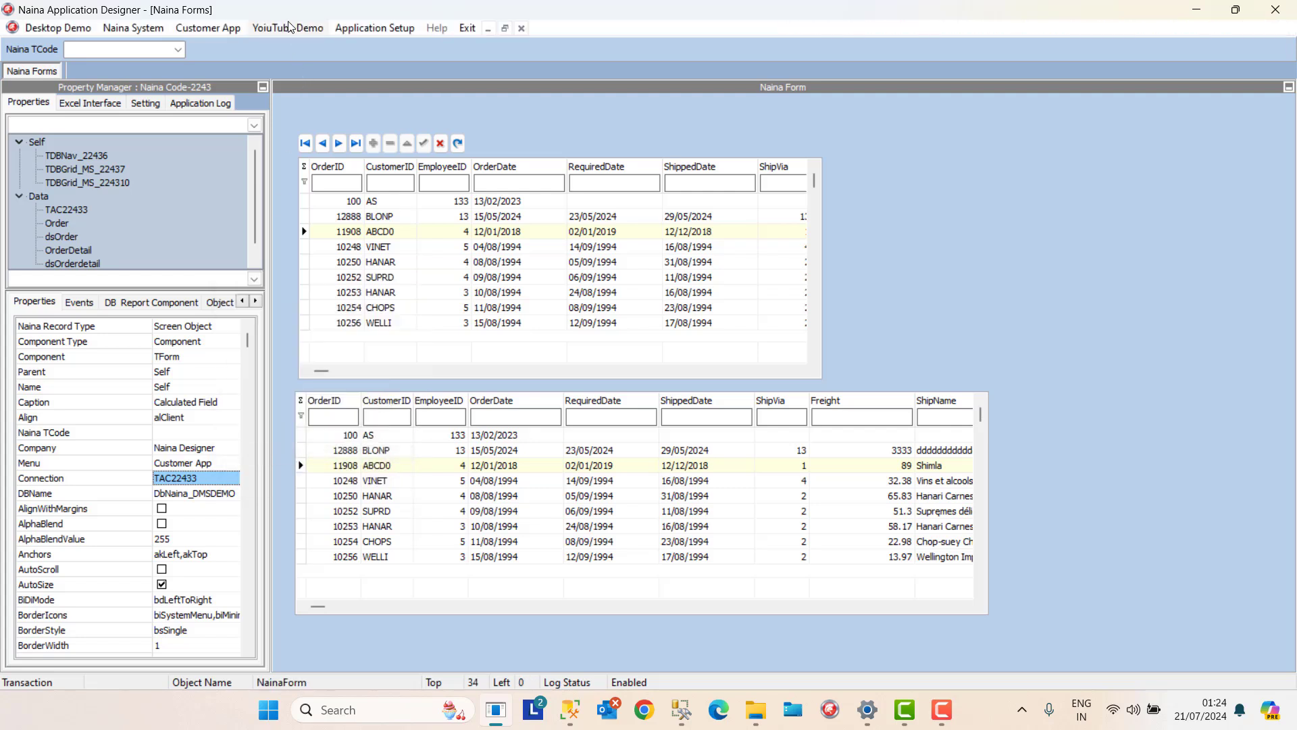
Run the Calculated Field Deno form and move through the orders in the upper grid to check the detail grid.
click(238, 29)
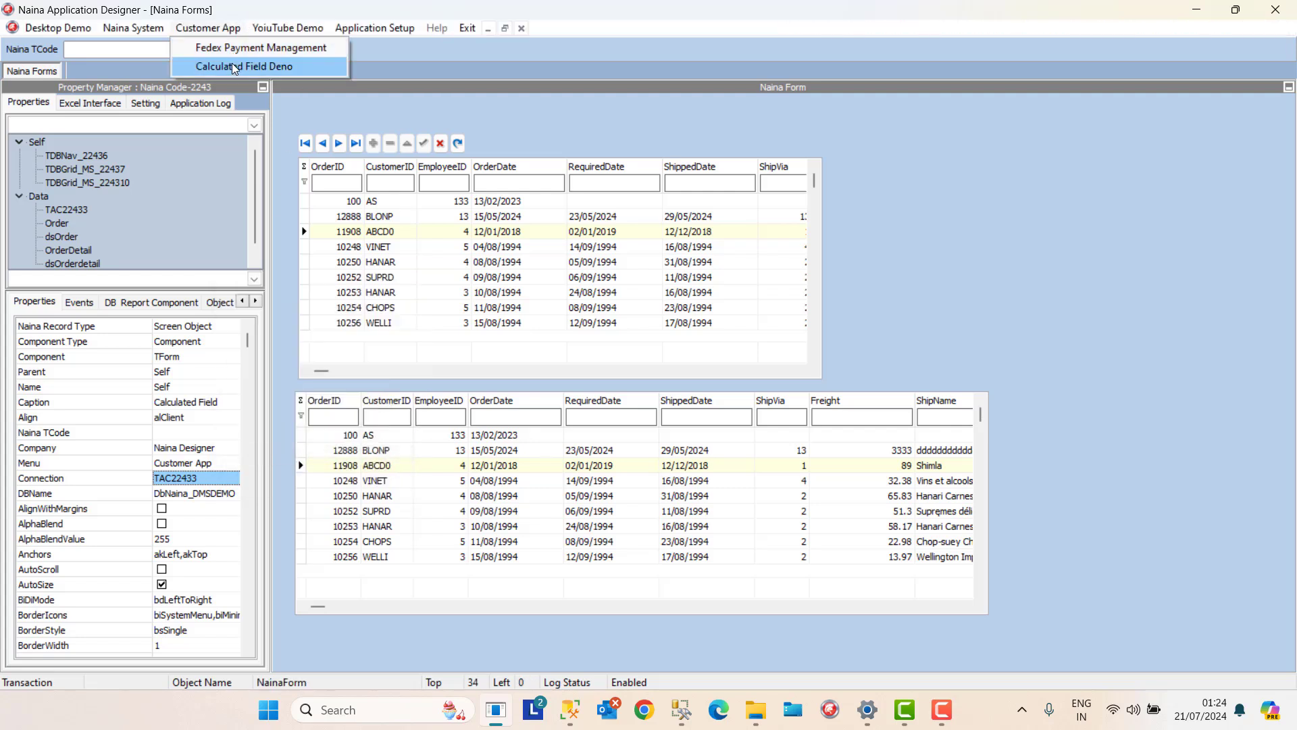
click(234, 67)
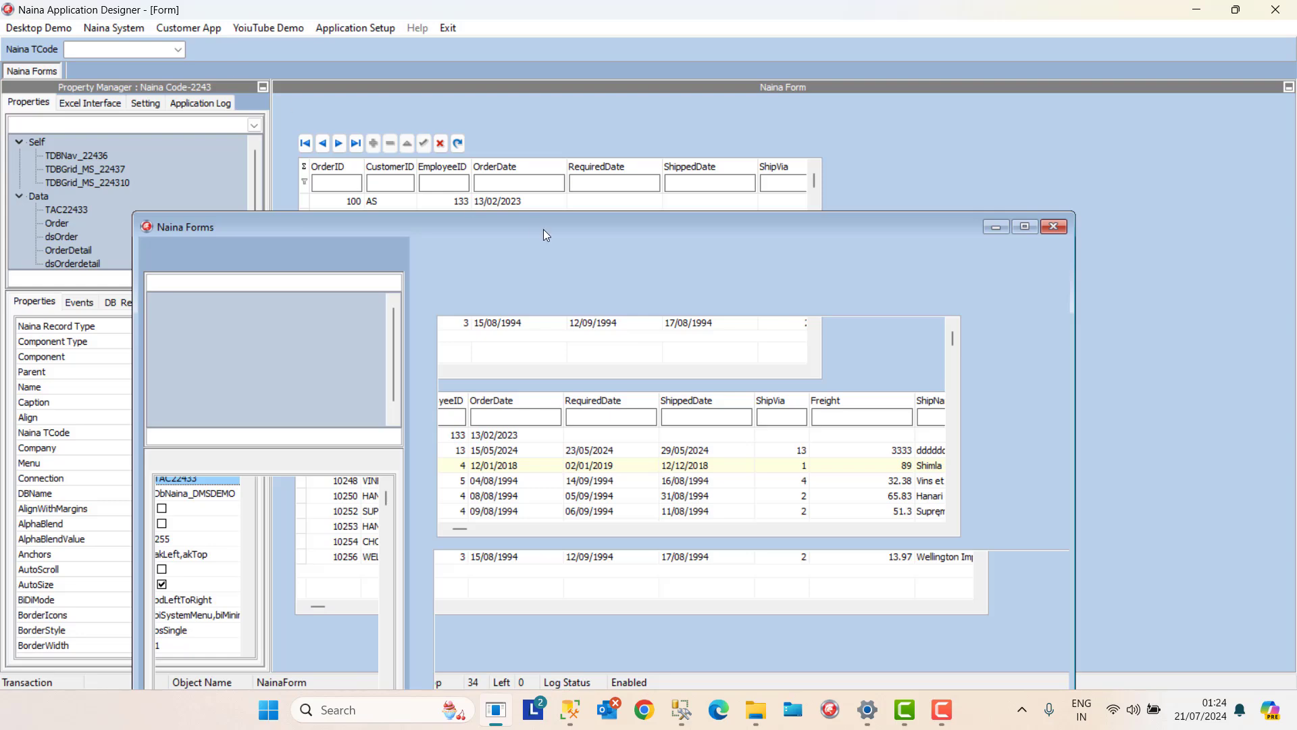
key(Down)
key(Down)
key(Down)
key(Down)
key(Down)
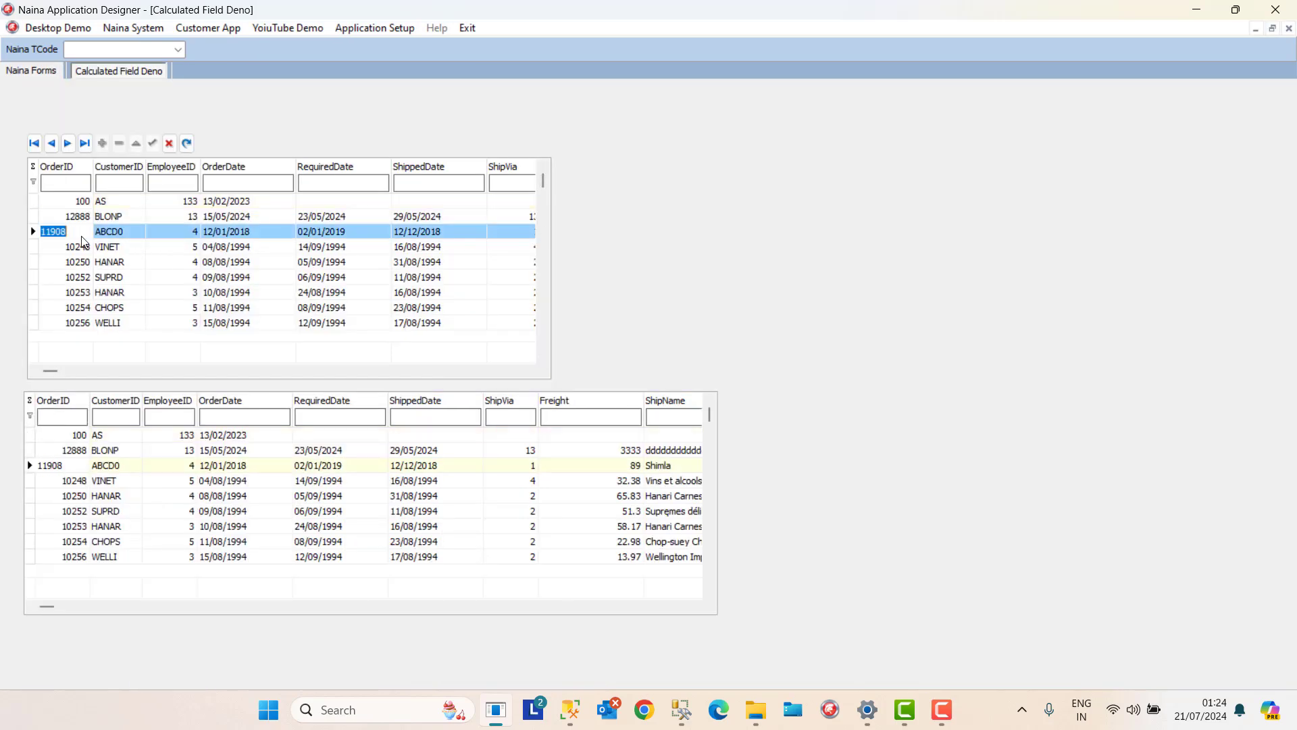
key(Down)
key(Down)
key(Down)
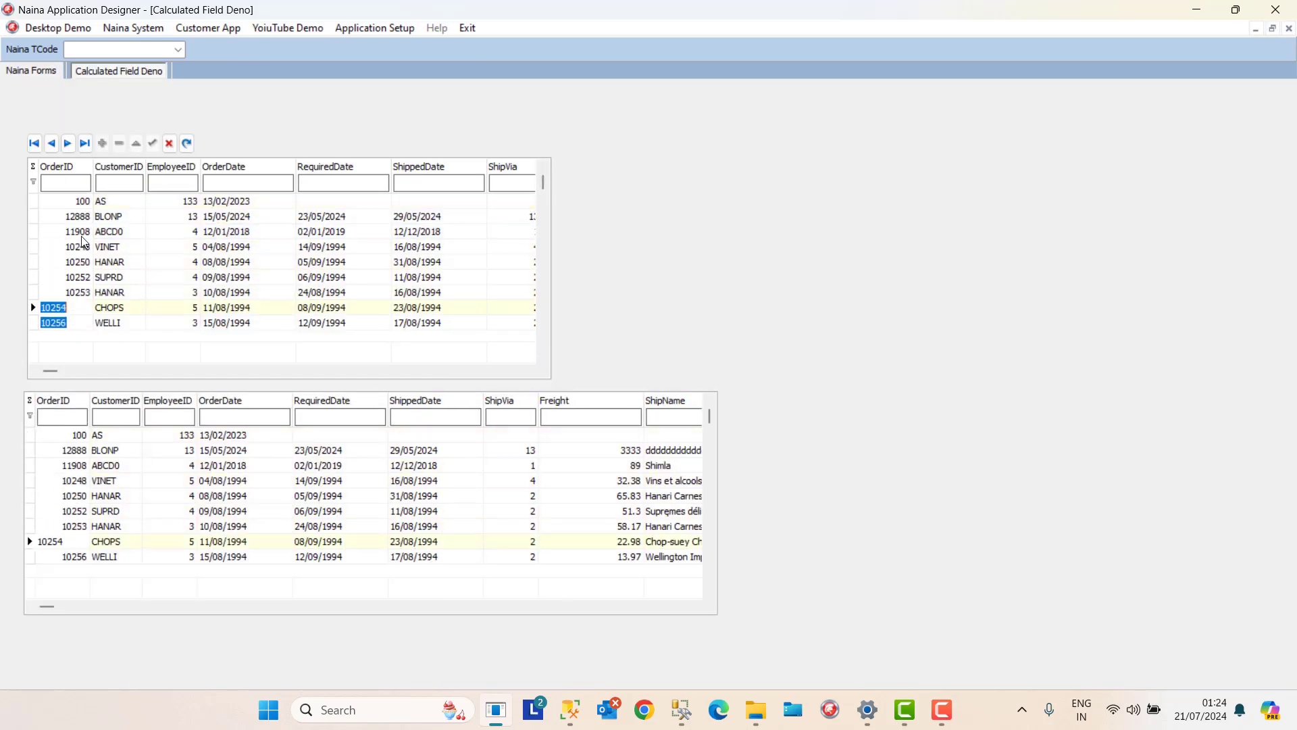
key(Up)
key(Up)
key(Up)
key(Up)
key(Up)
key(Up)
key(Up)
key(Up)
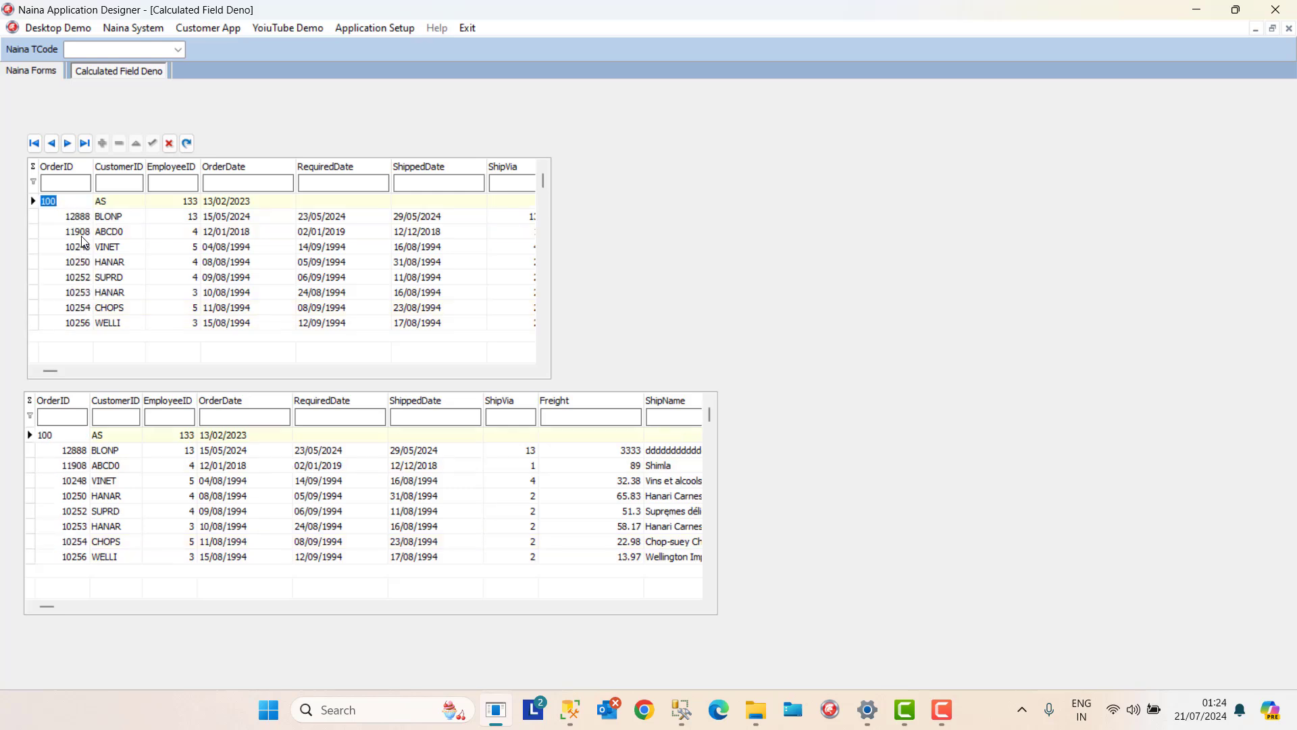
click(112, 266)
click(115, 274)
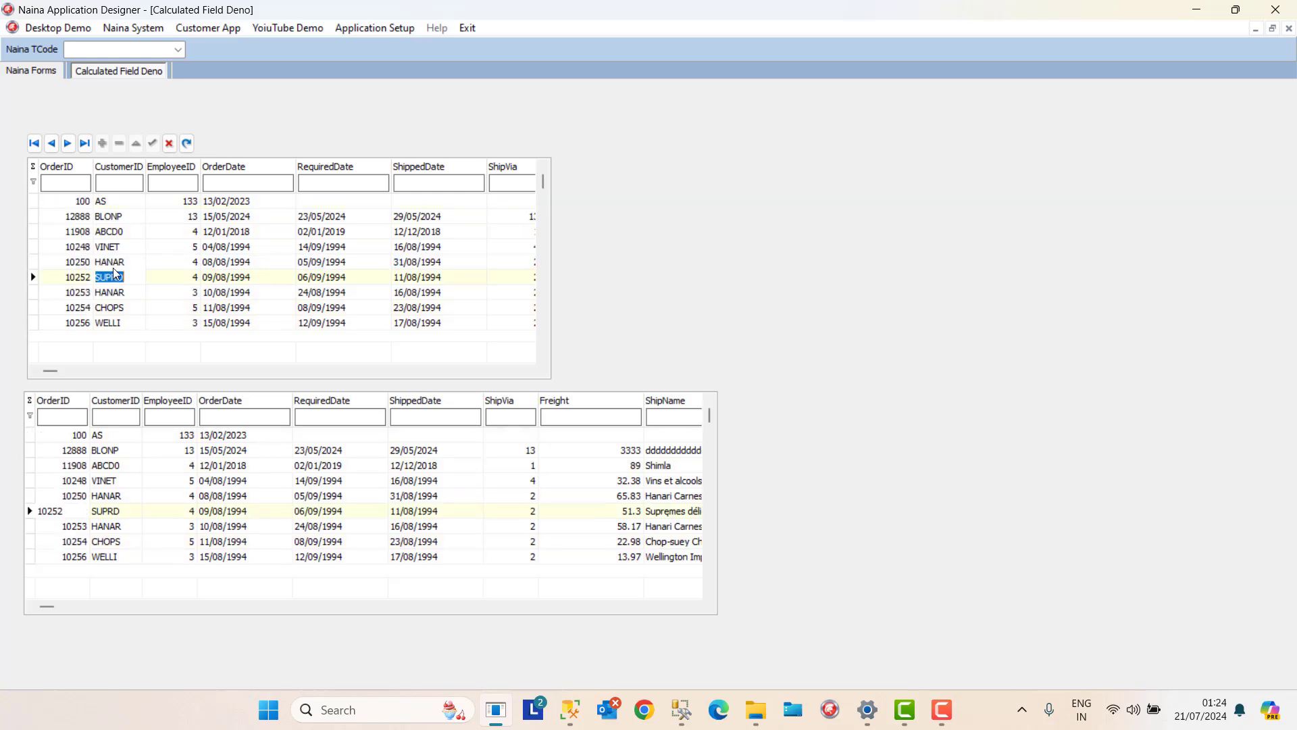
Close the running form and the designer, and reopen the Naina Forms designer.
click(1287, 29)
click(1287, 29)
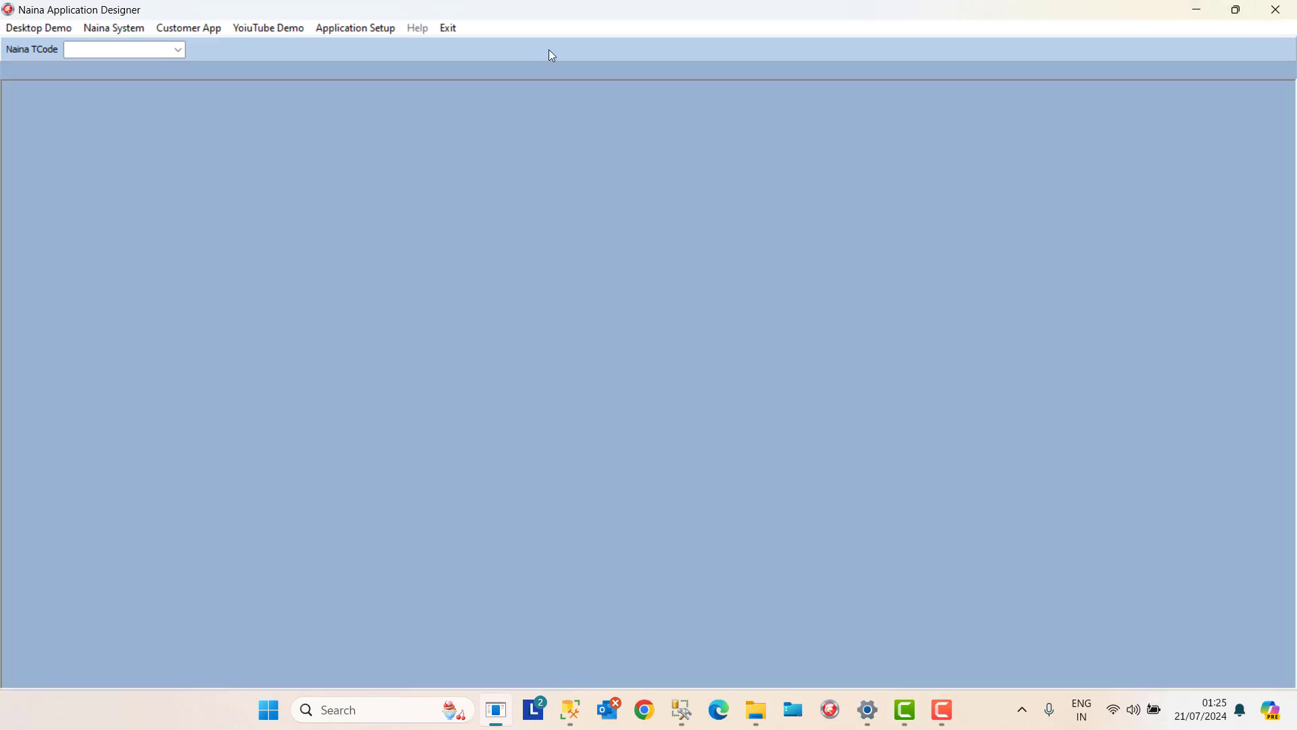
click(381, 29)
click(385, 85)
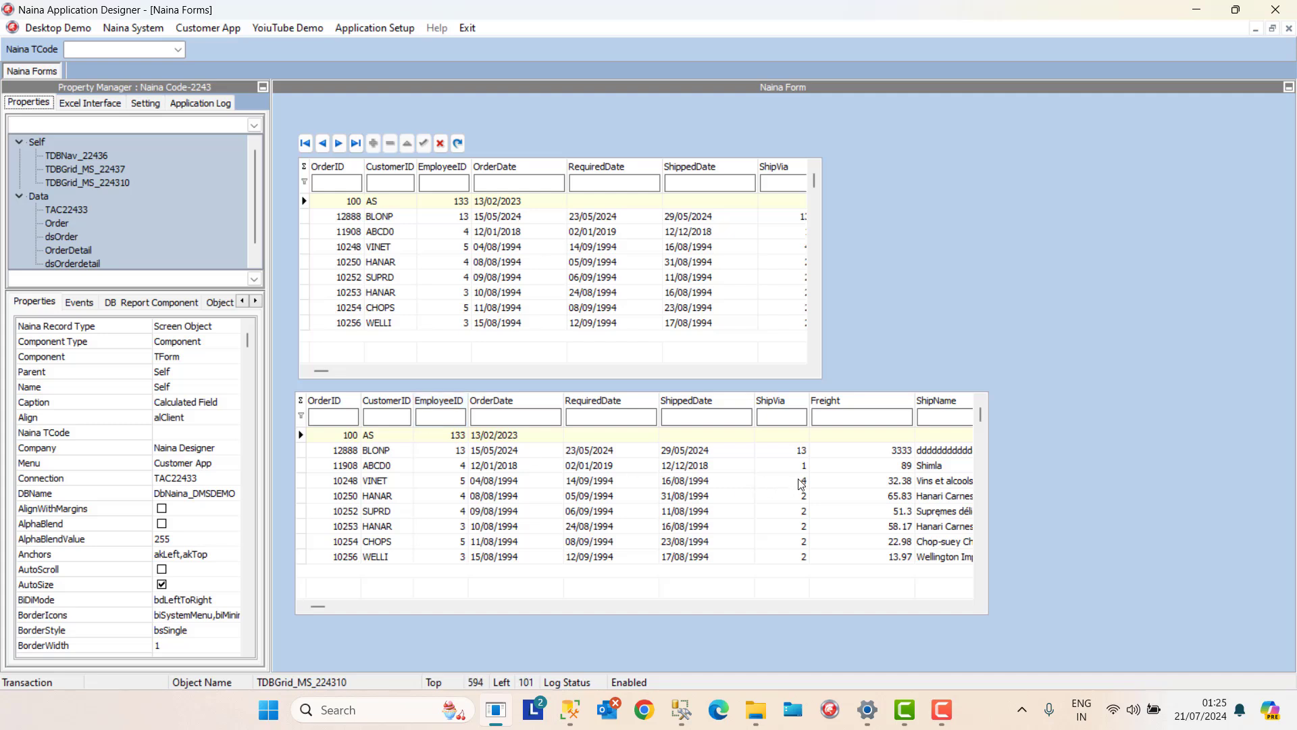
Review the properties of the lower grid and of the OrderDetail query object.
click(342, 500)
click(247, 498)
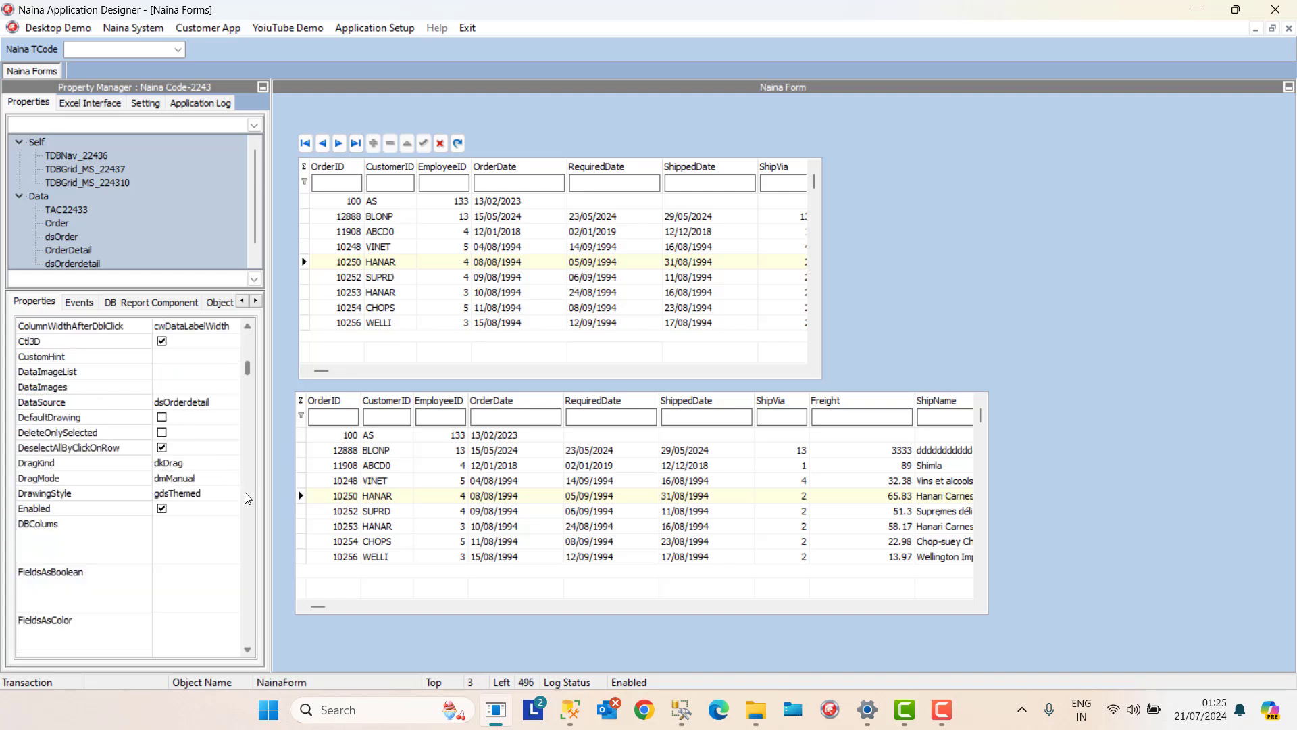
click(248, 498)
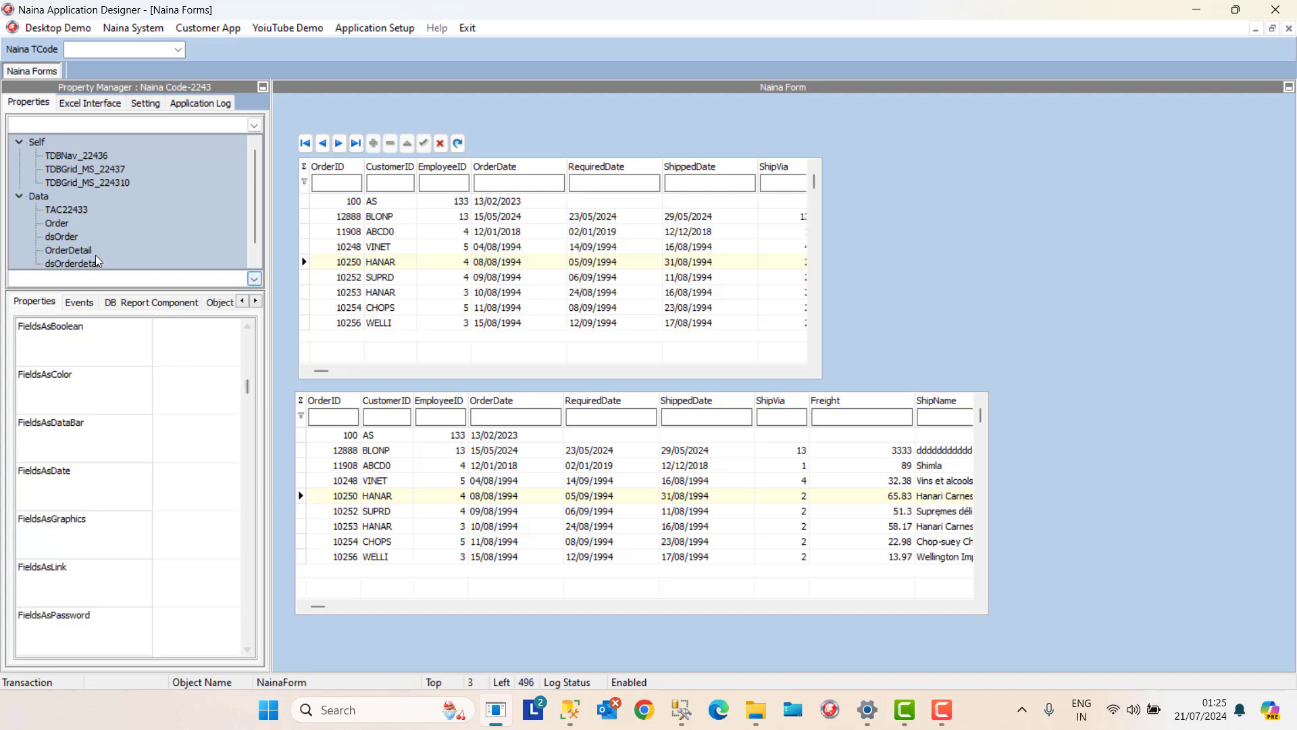
click(86, 253)
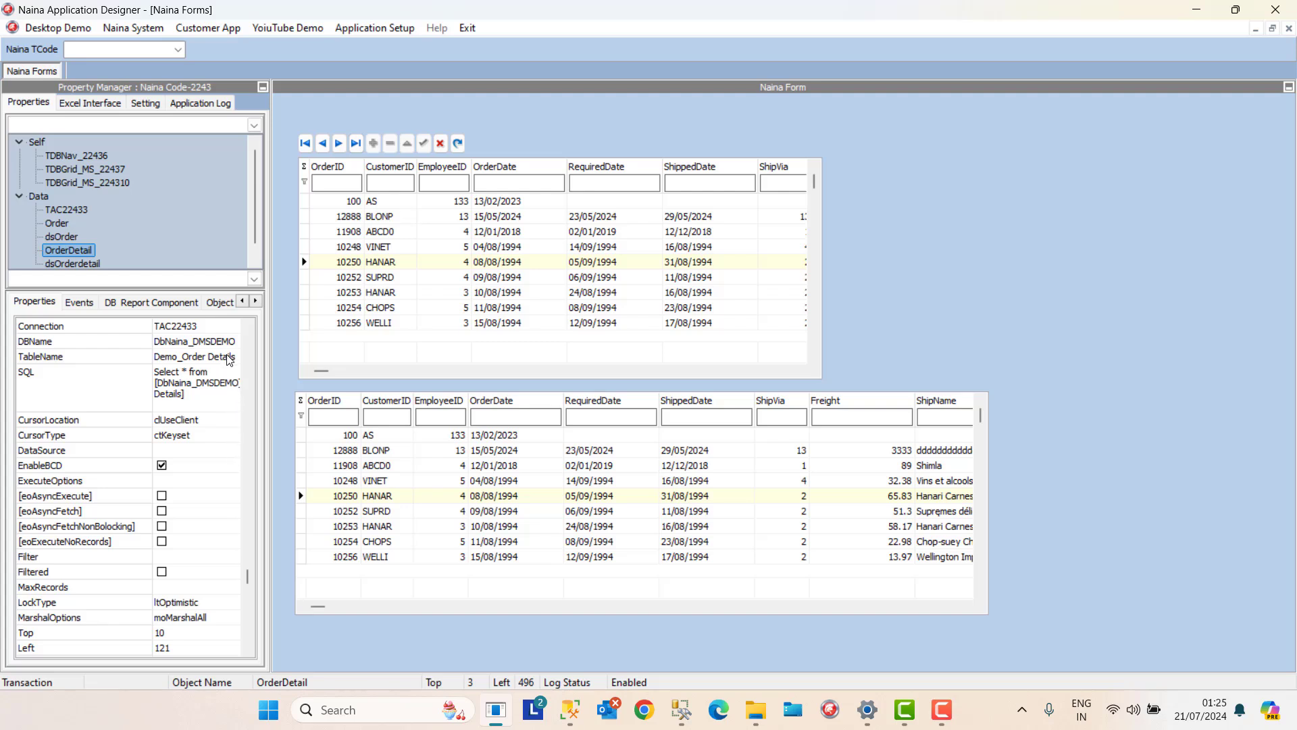
Select dsOrderdetail as the DataSource of the lower grid.
click(323, 466)
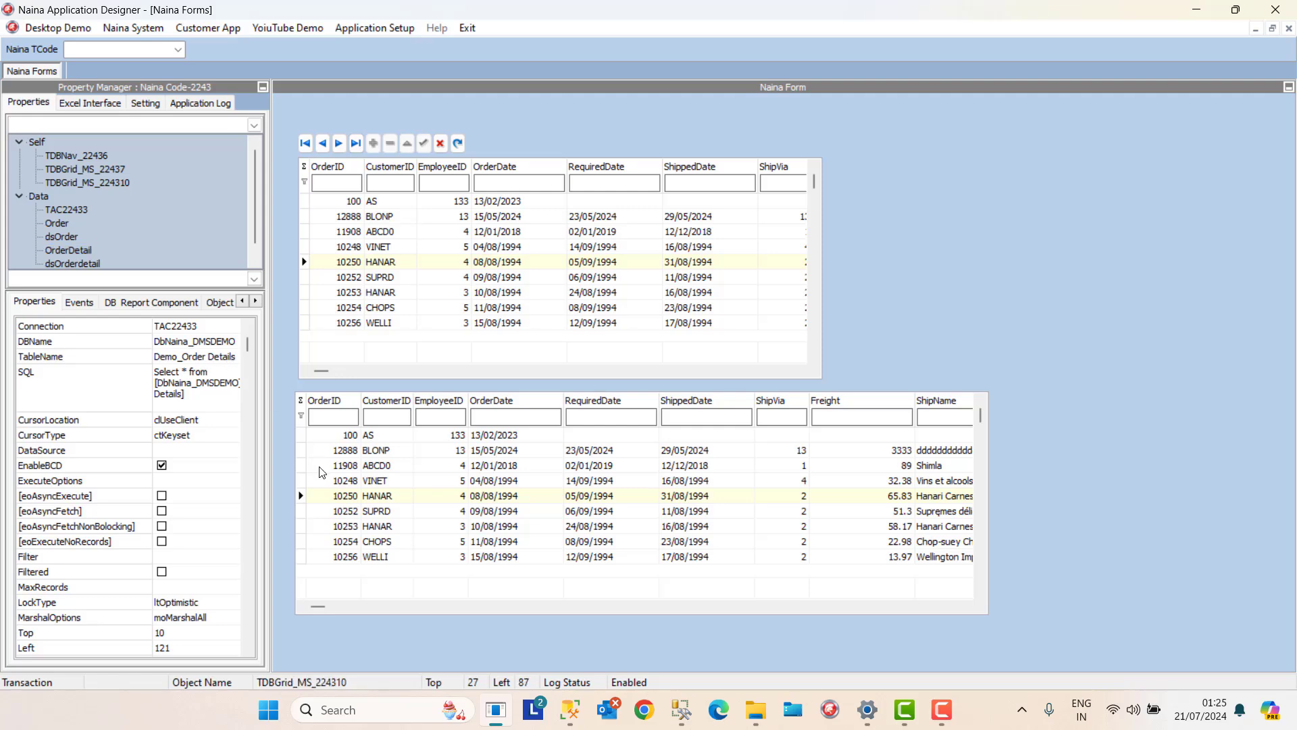
click(248, 501)
click(248, 350)
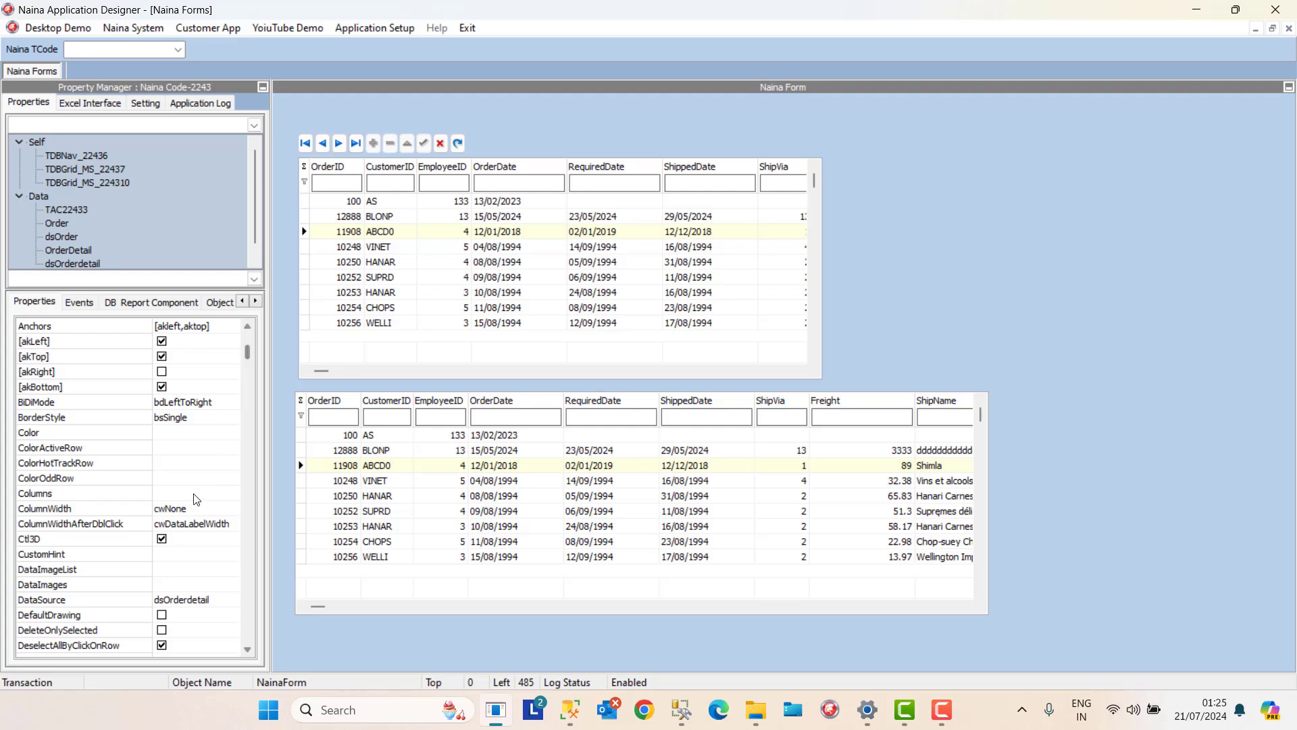
click(227, 601)
click(231, 600)
click(216, 625)
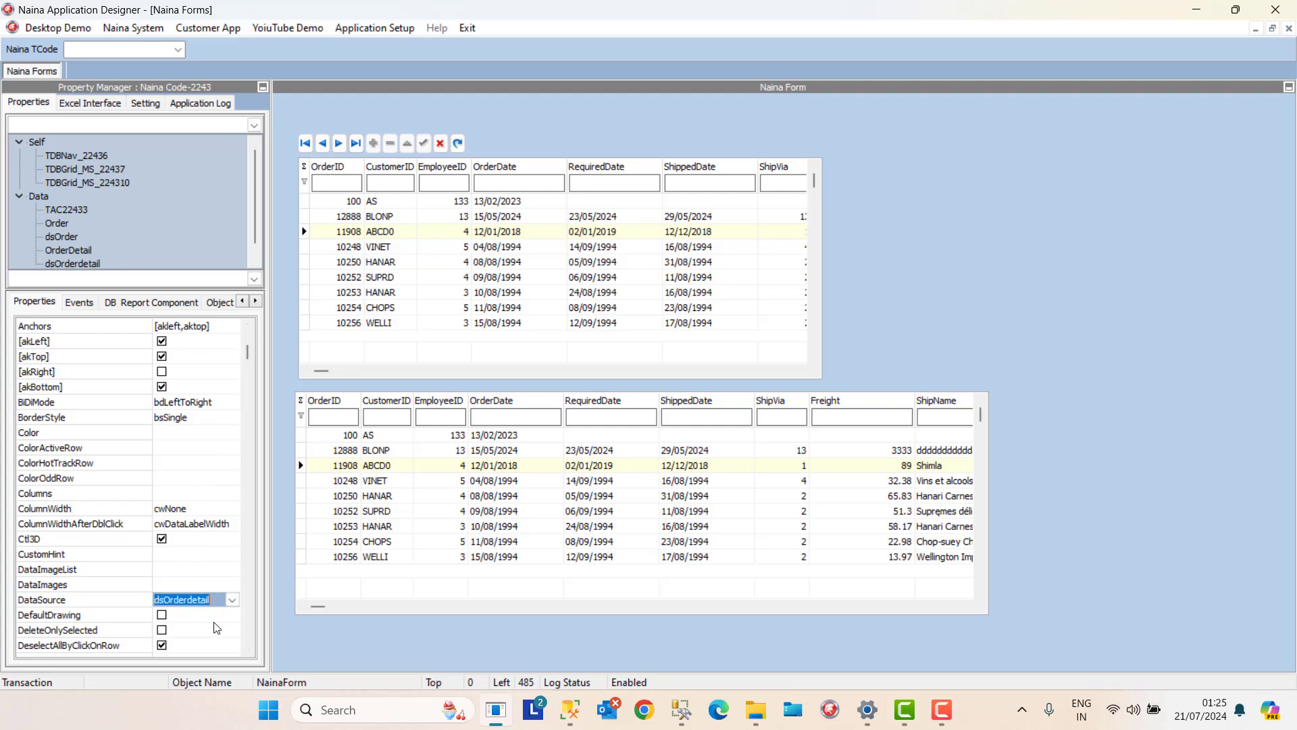
click(212, 573)
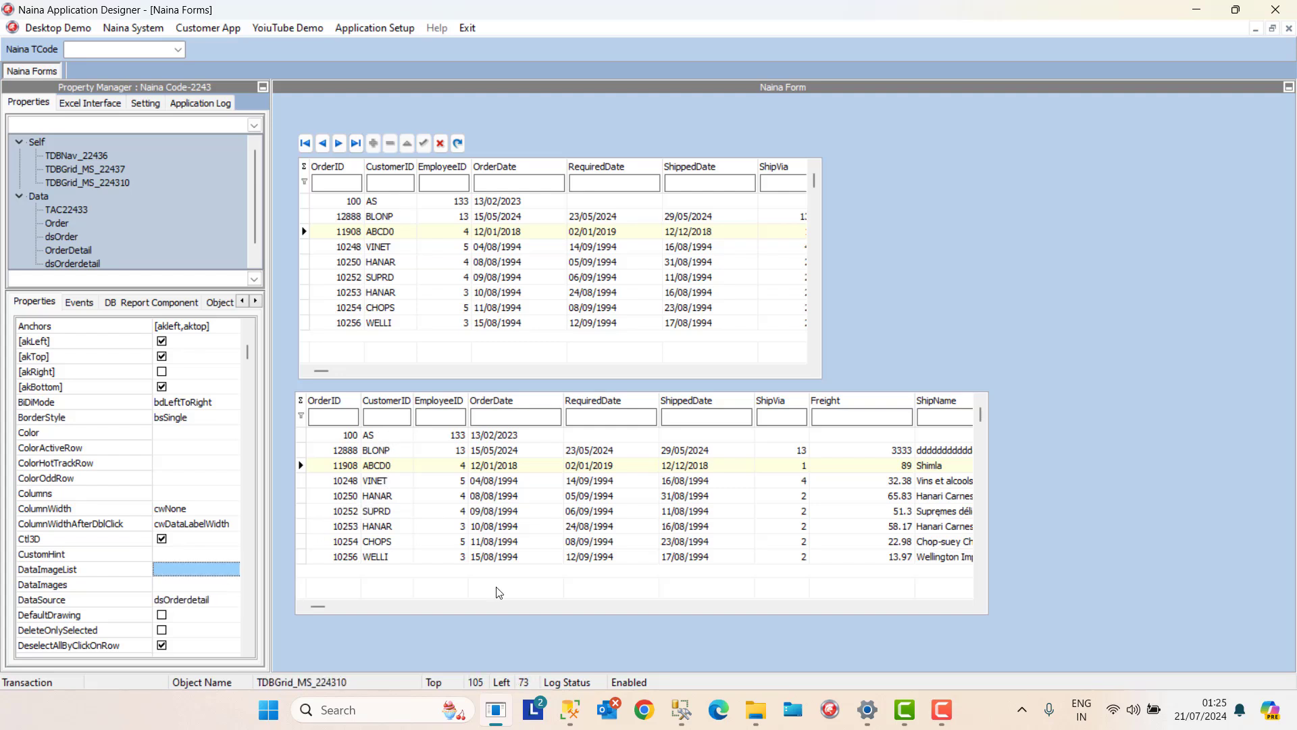
Switch to SQL Server Management Studio and query the top 1000 rows of the Demo_Order Details table in the DbNaina_DMSDEMO database.
mouse_move(579, 711)
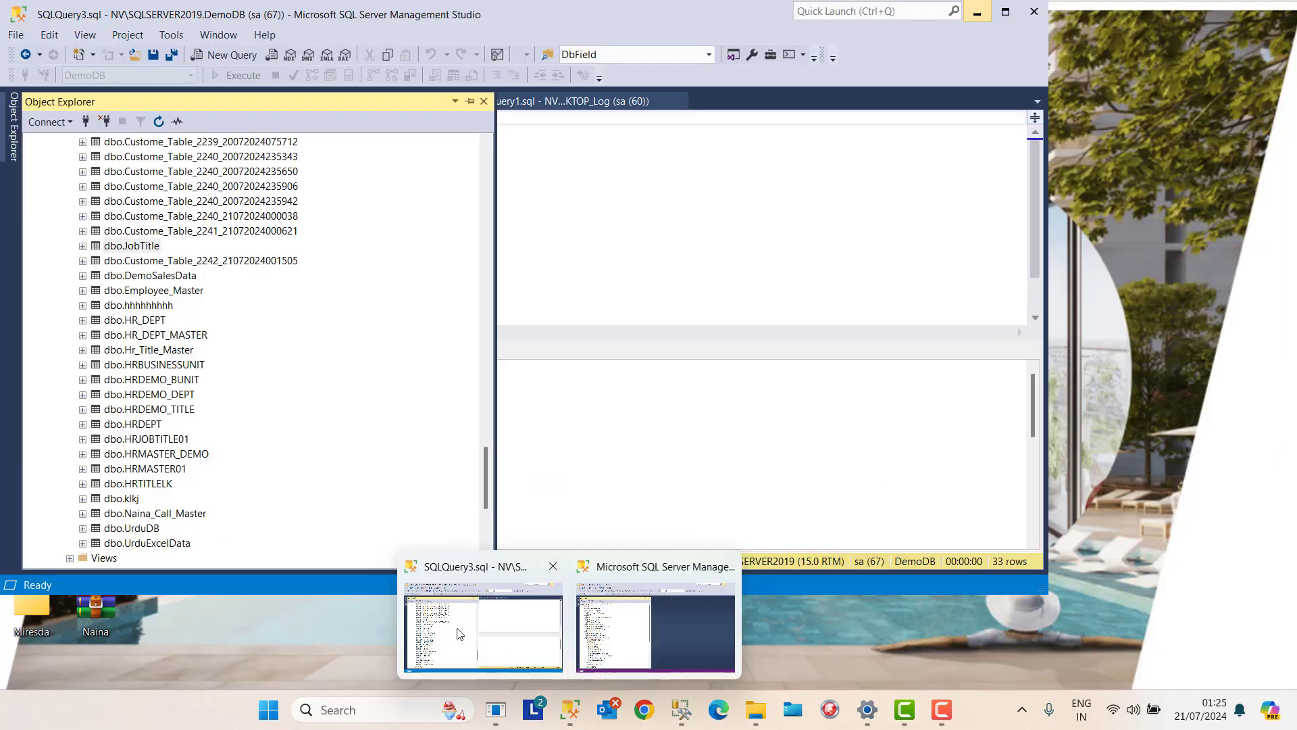
click(476, 672)
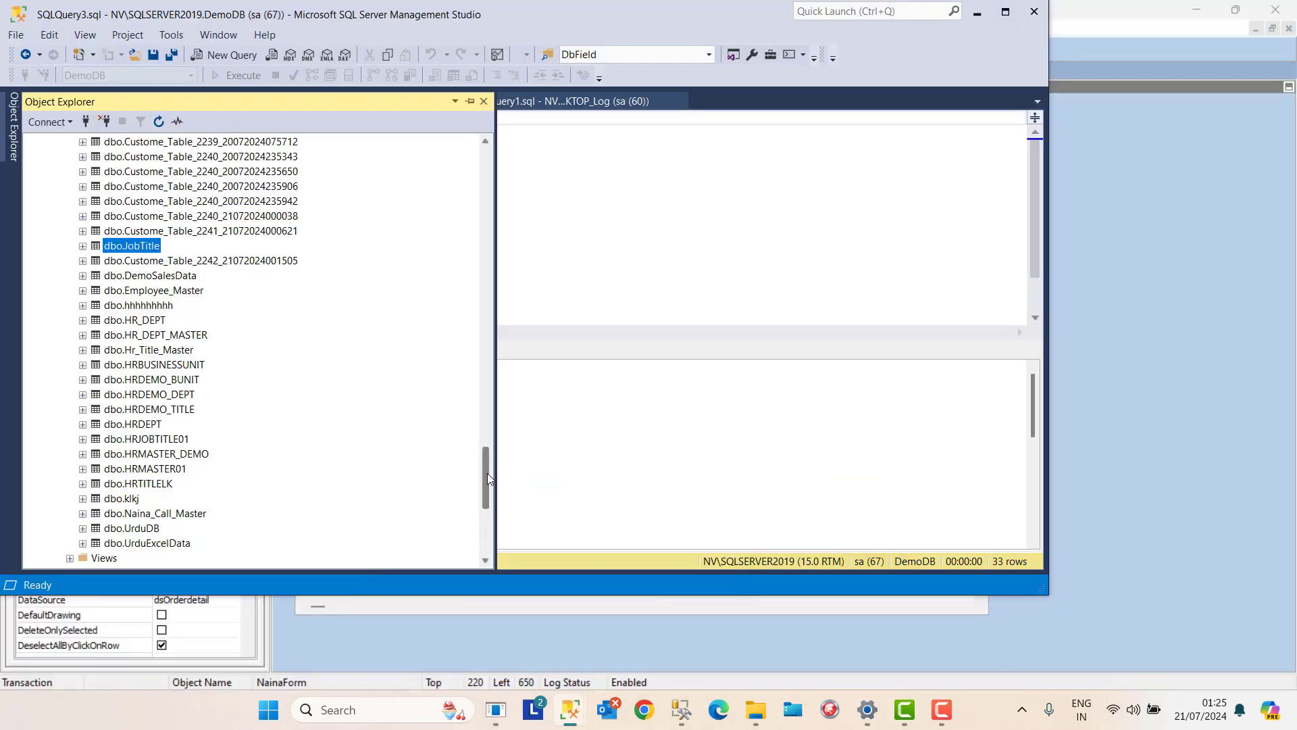
drag(488, 472, 433, 179)
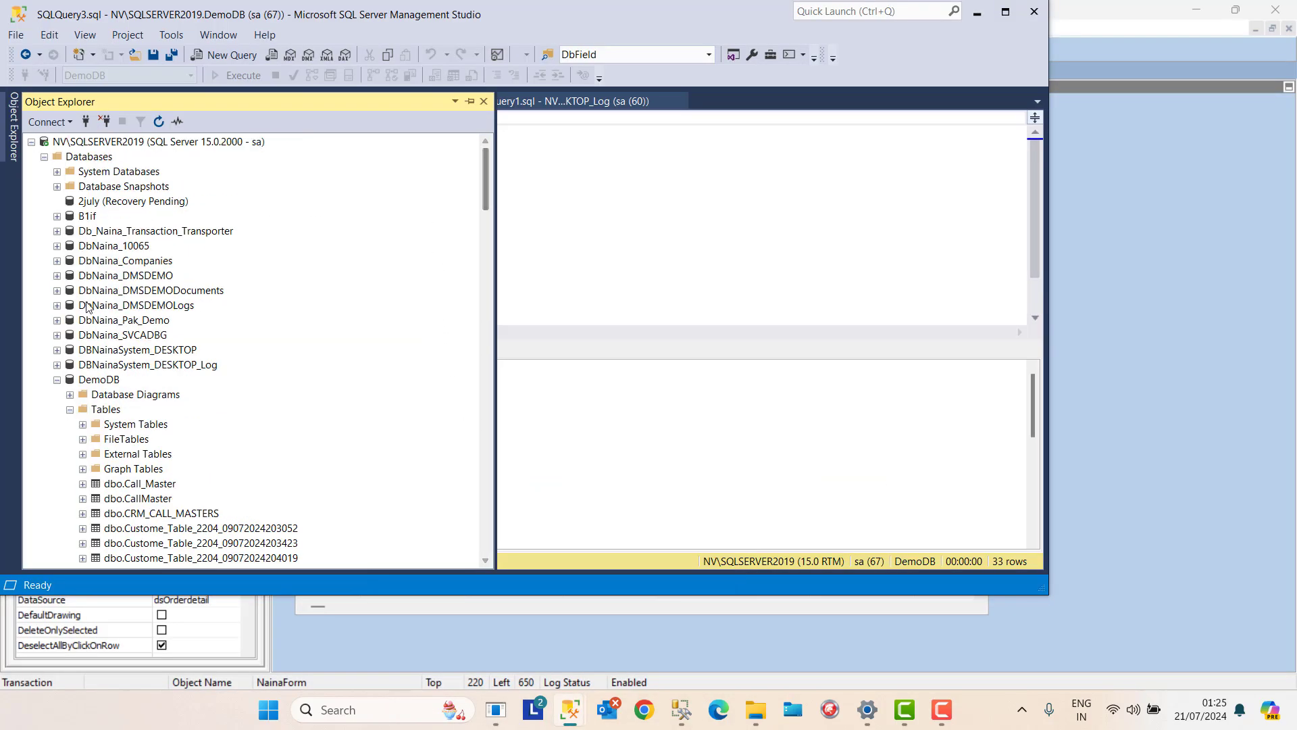
click(57, 276)
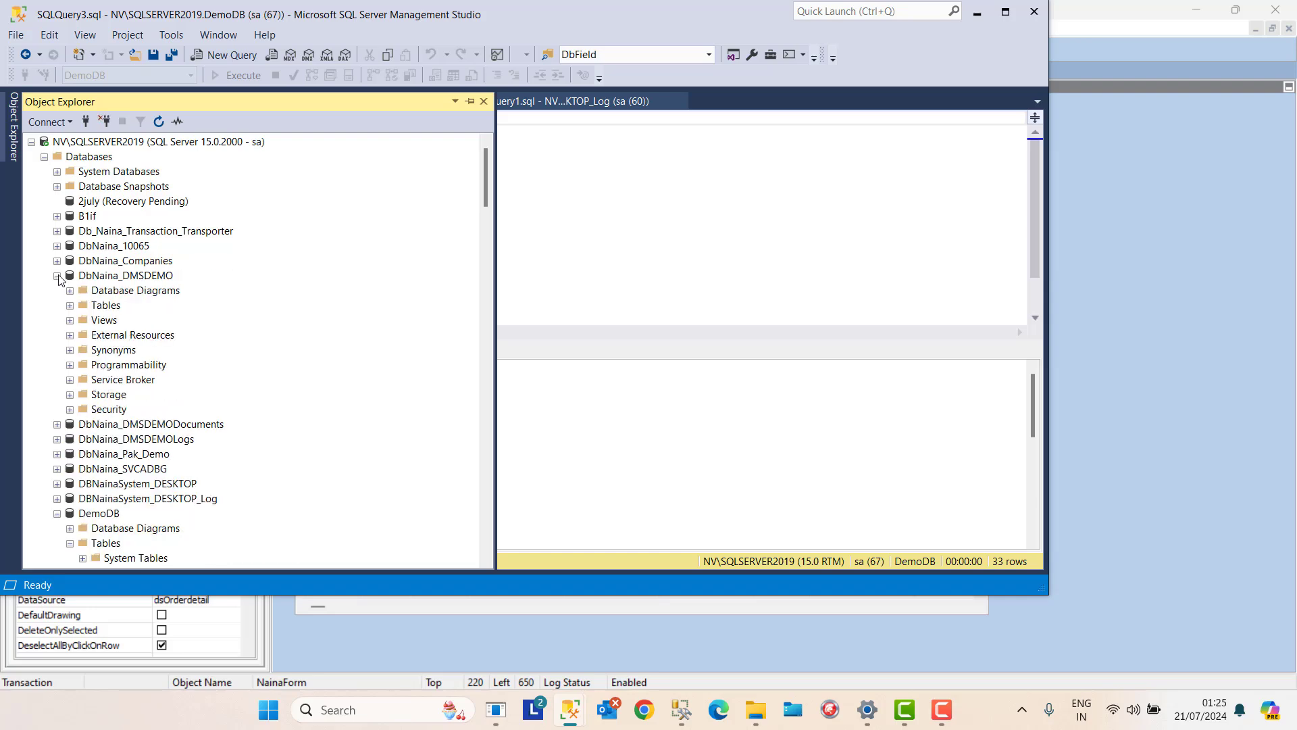
click(70, 305)
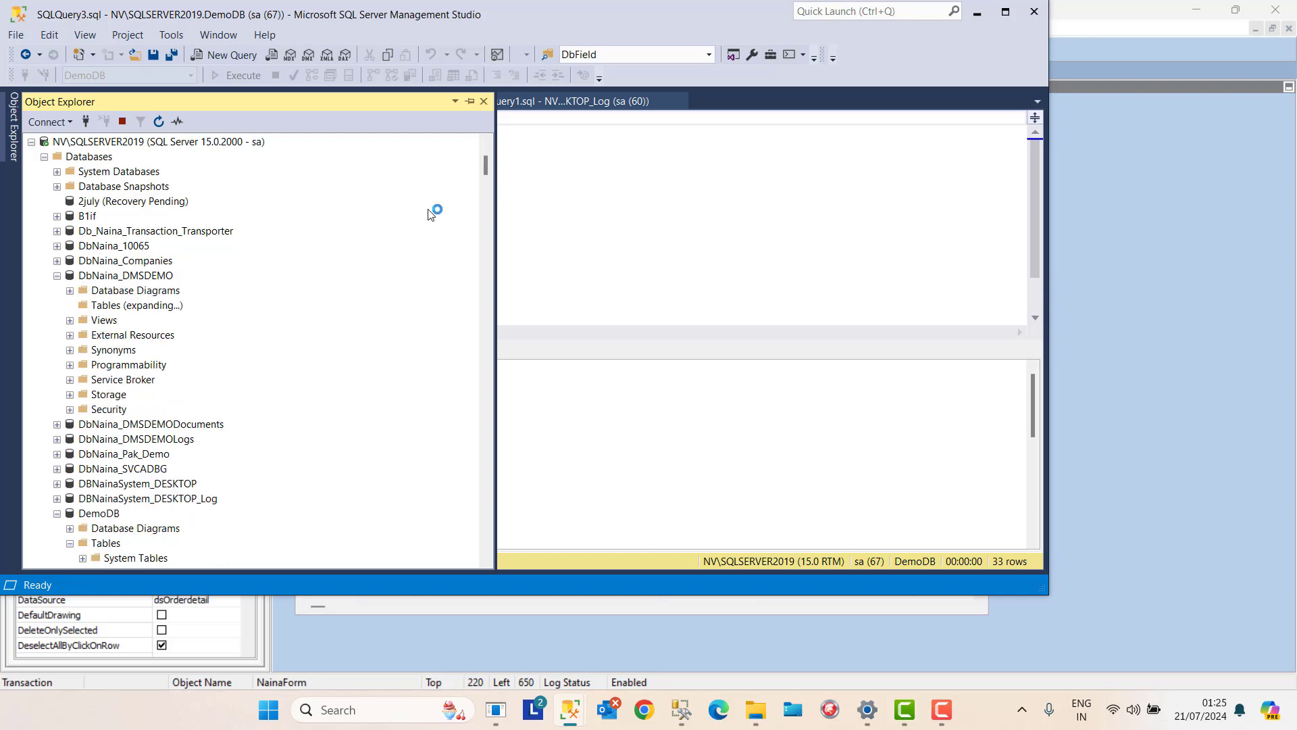
drag(489, 165, 489, 183)
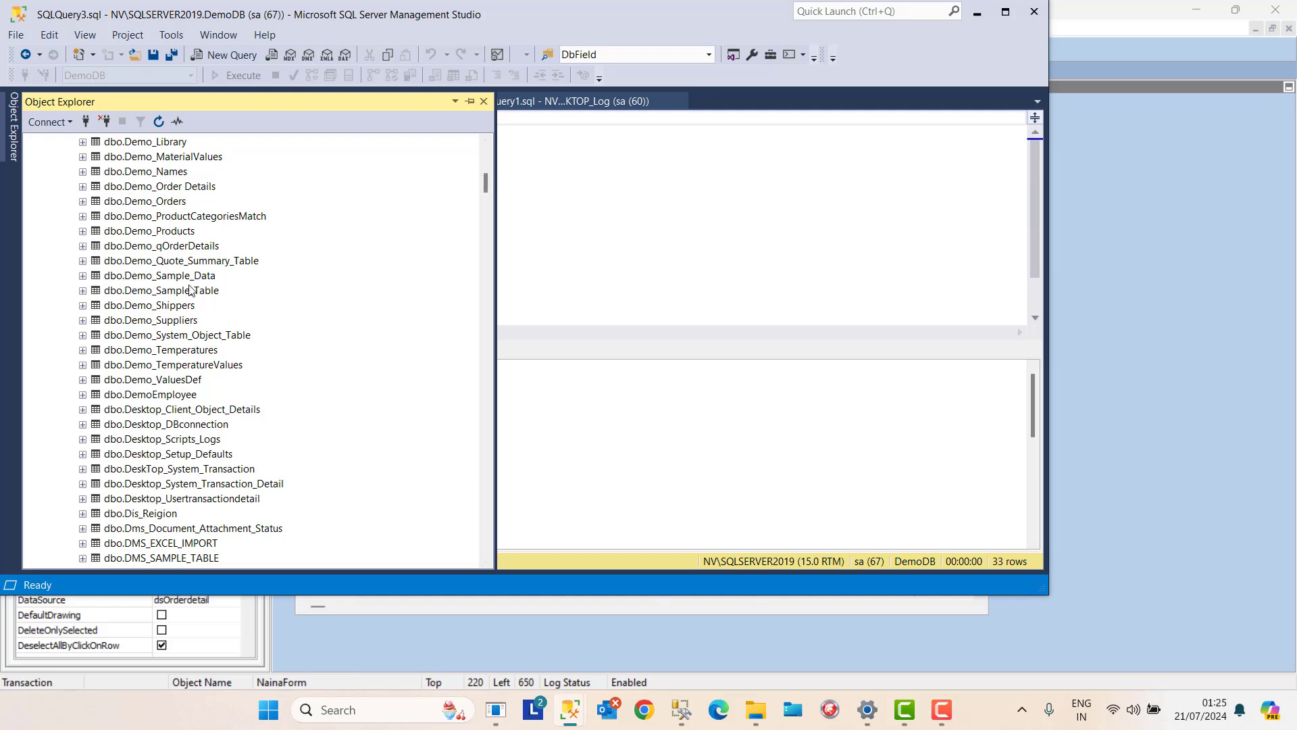
click(168, 189)
right_click(168, 190)
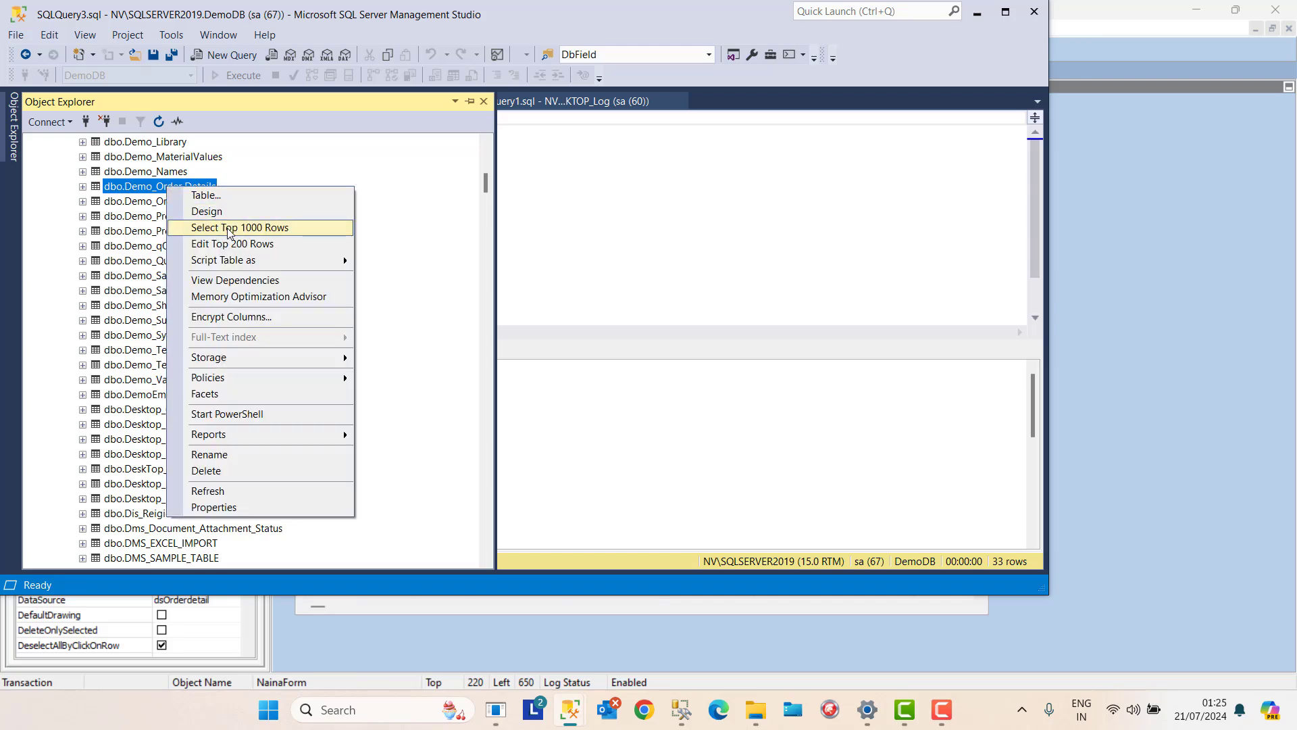
click(227, 224)
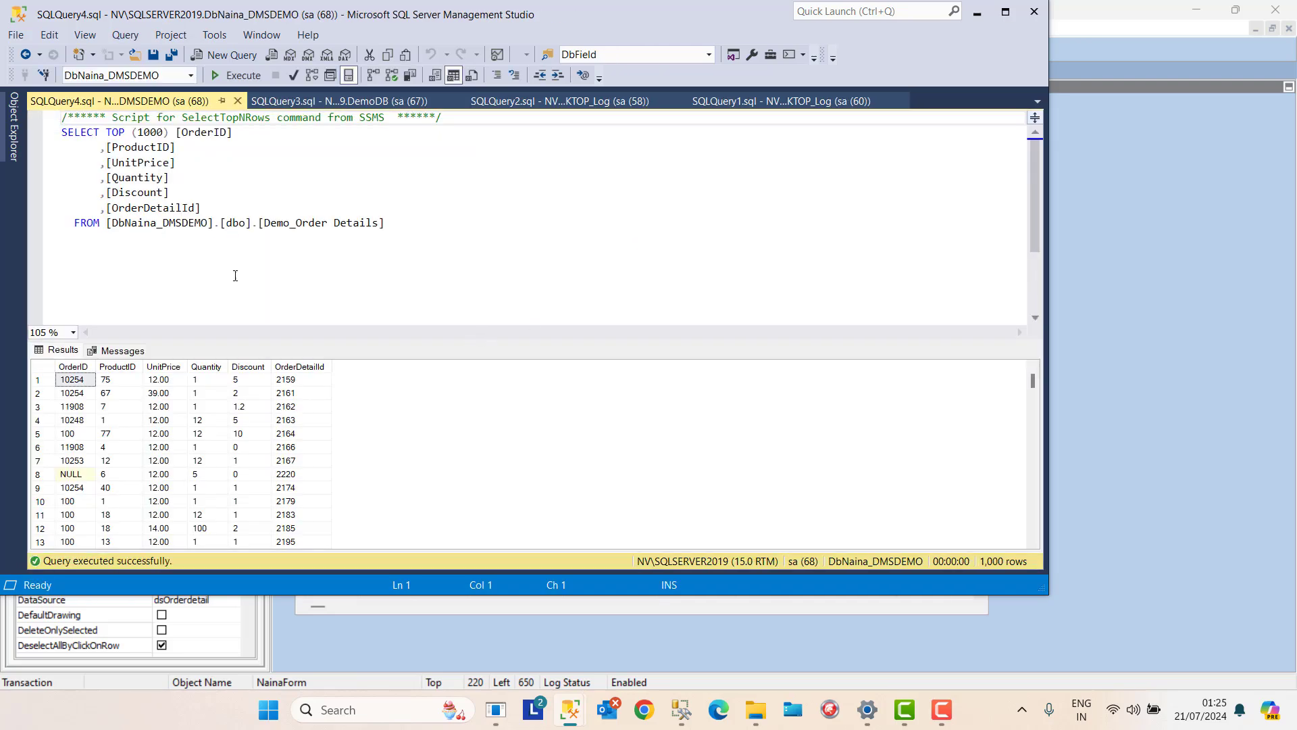
drag(264, 223, 380, 223)
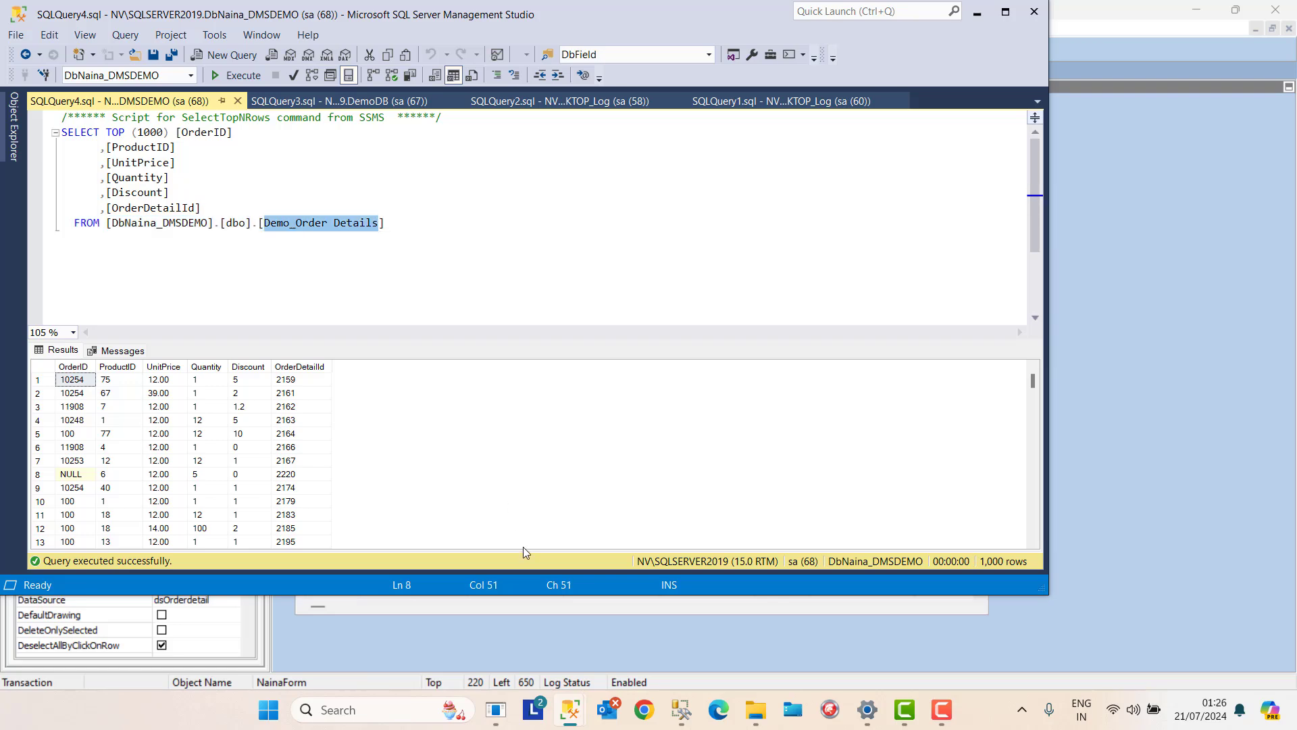
Return to Naina Application Designer and check the TableName, SQL and CursorType properties of OrderDetail.
mouse_move(570, 709)
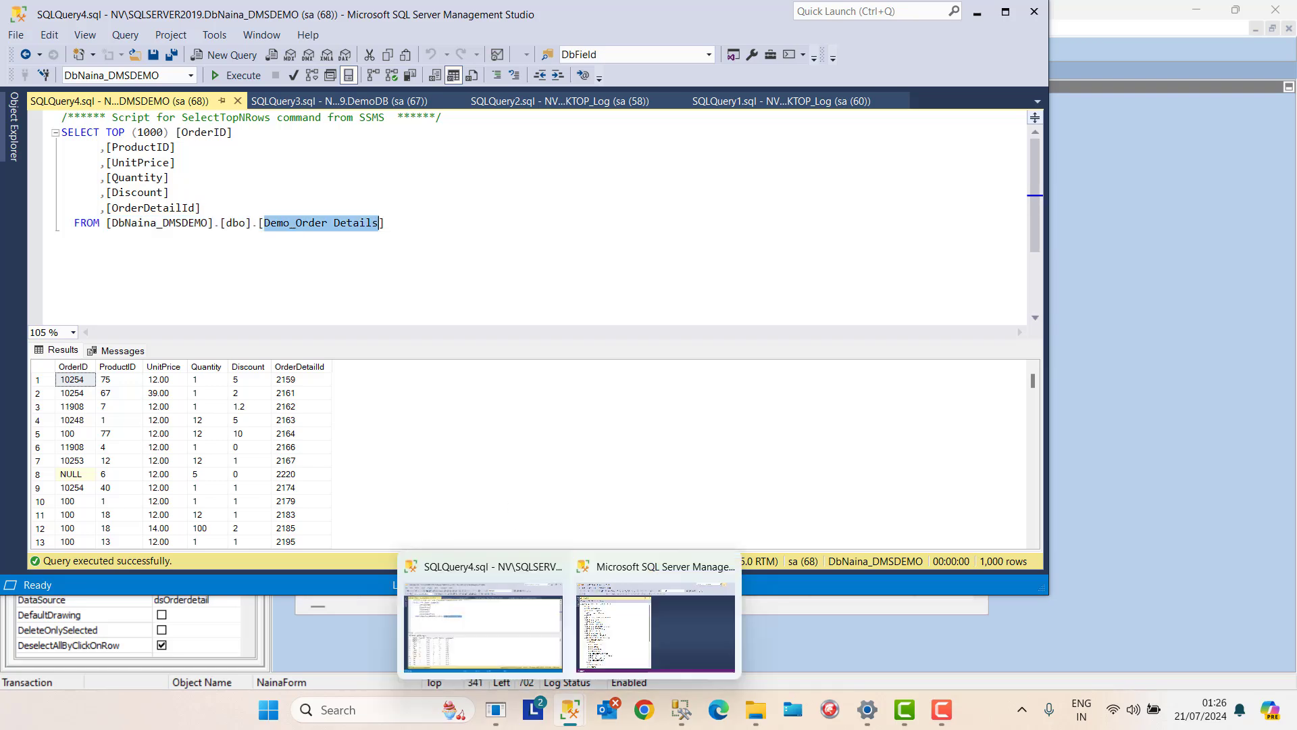
click(496, 709)
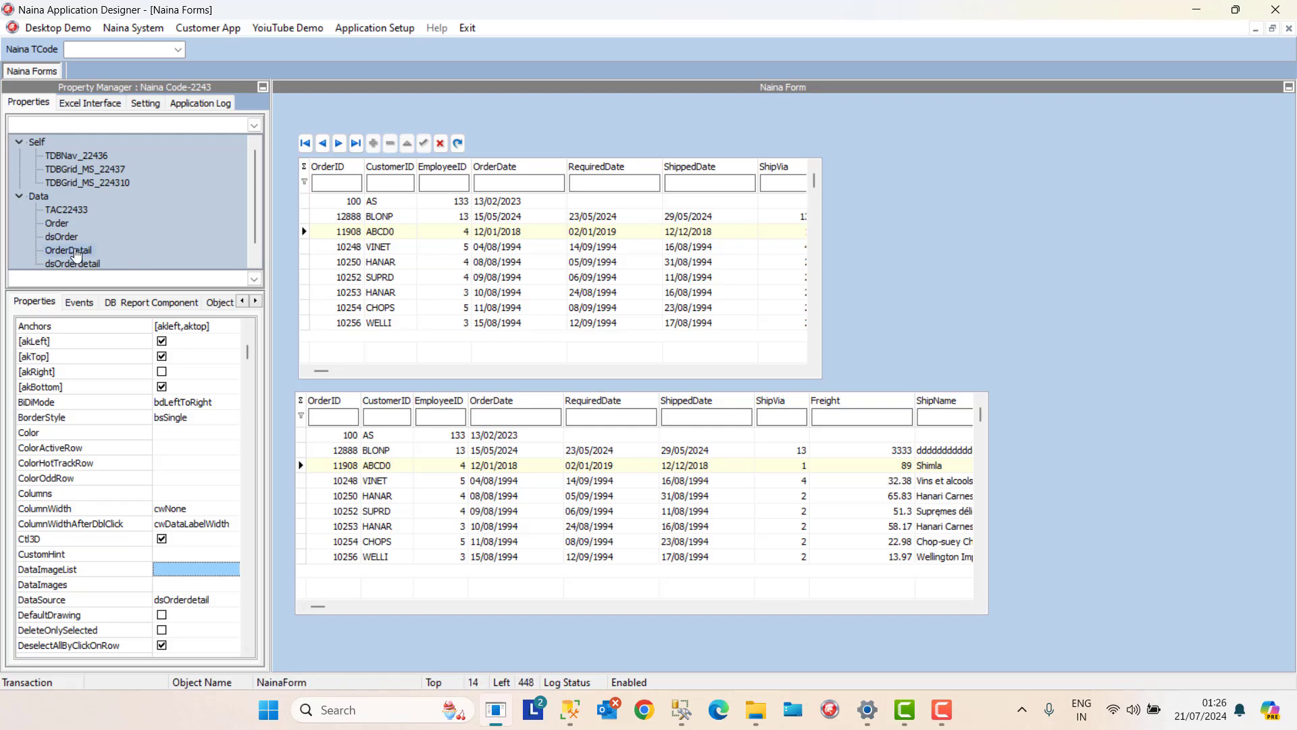
click(70, 251)
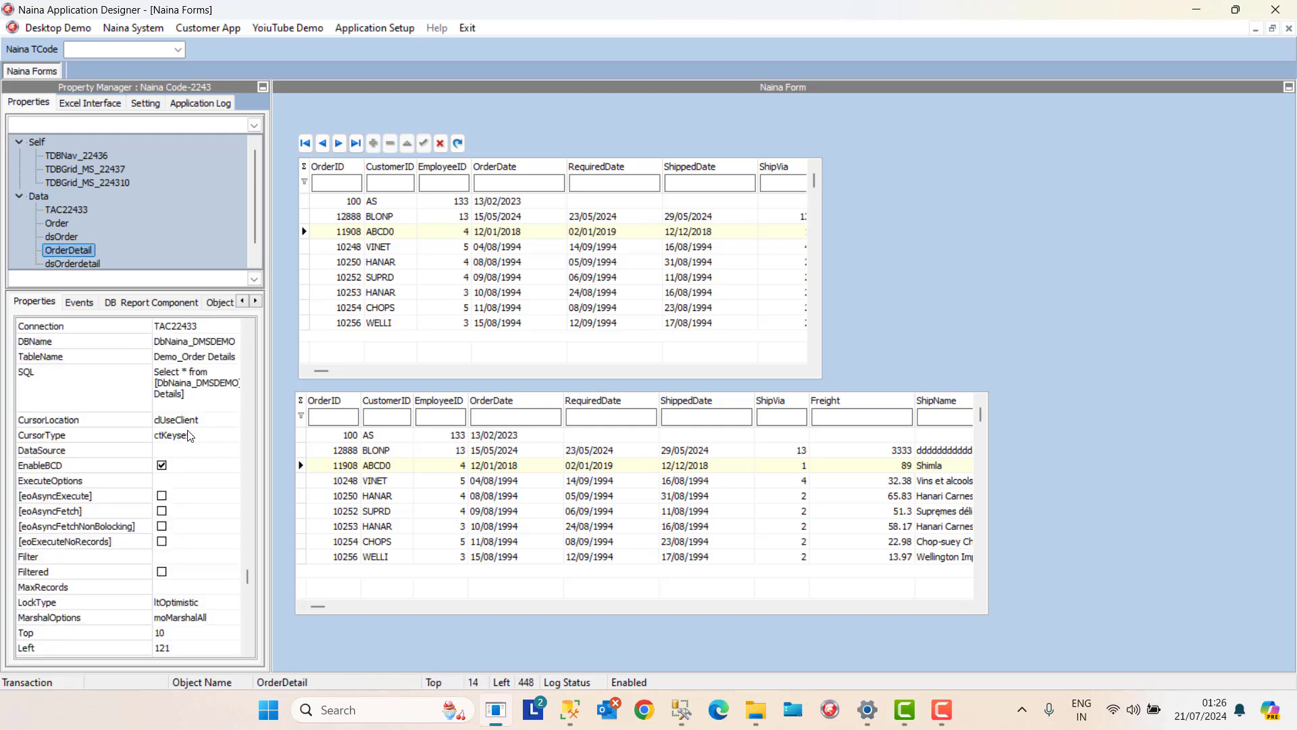
click(226, 358)
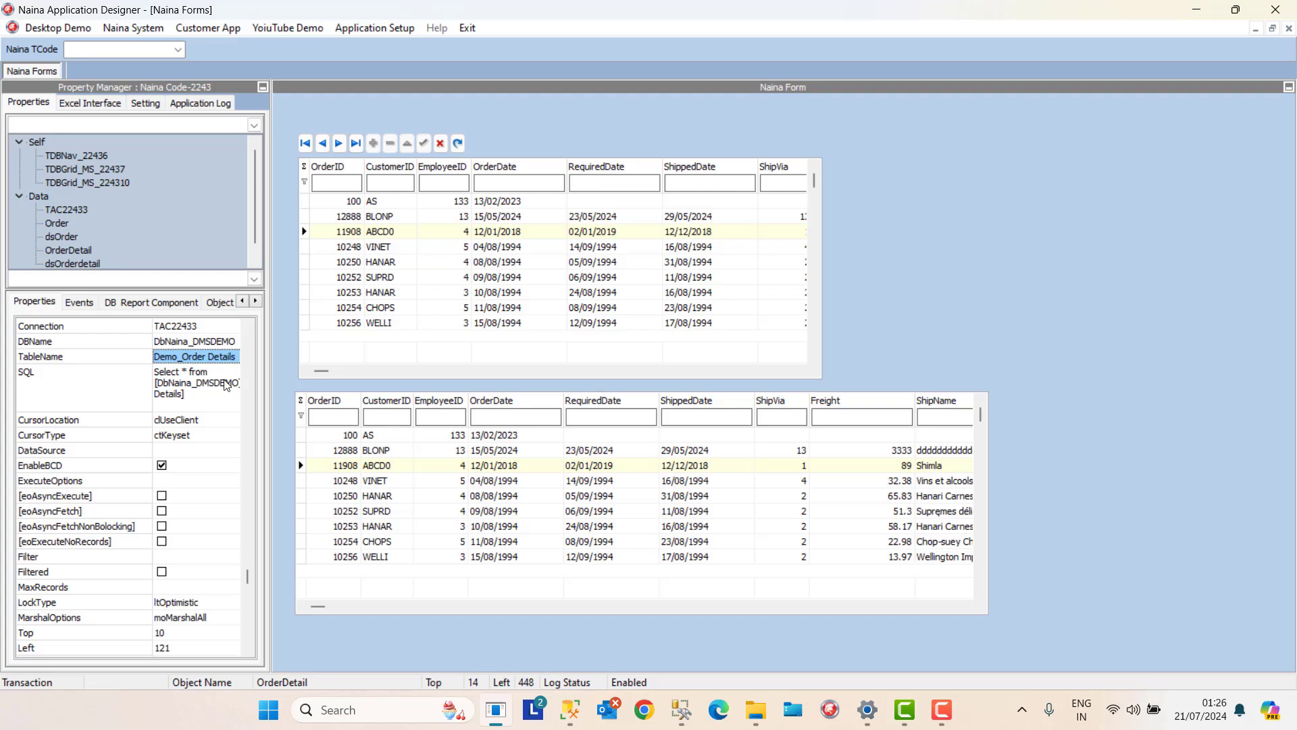
click(225, 383)
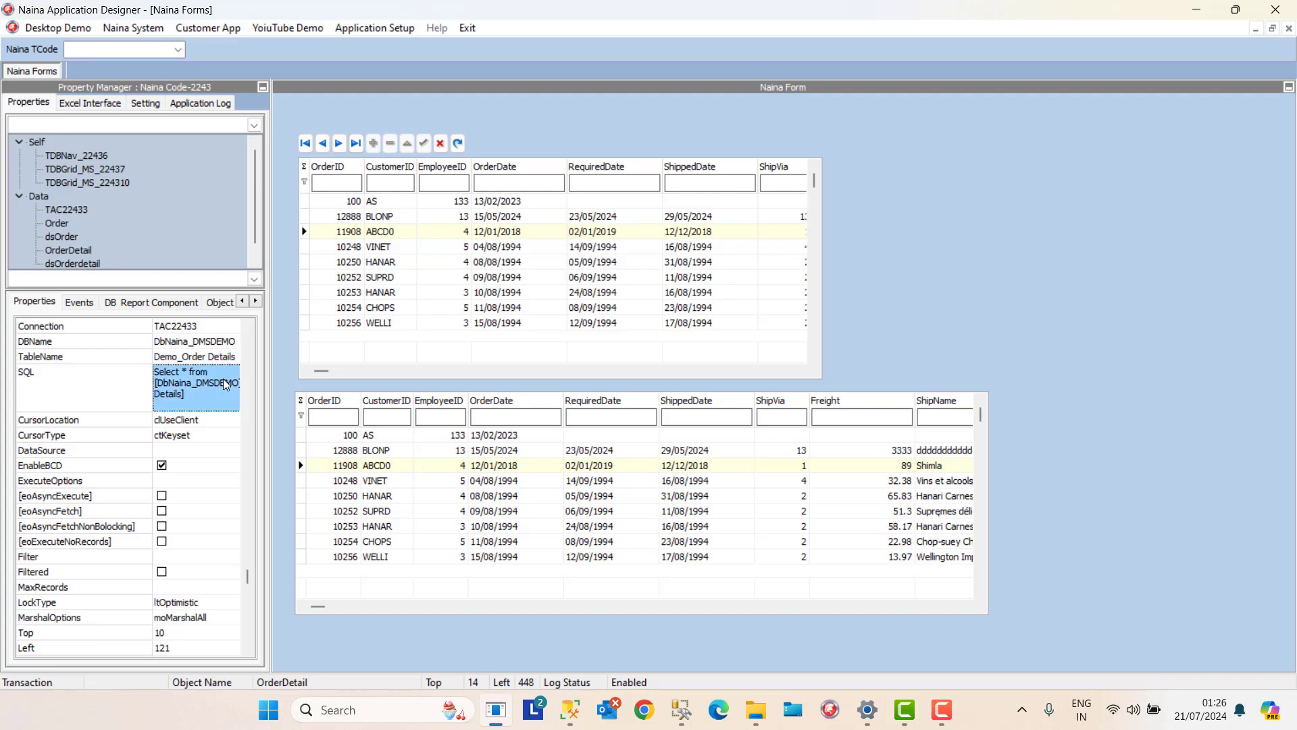
click(225, 384)
click(225, 438)
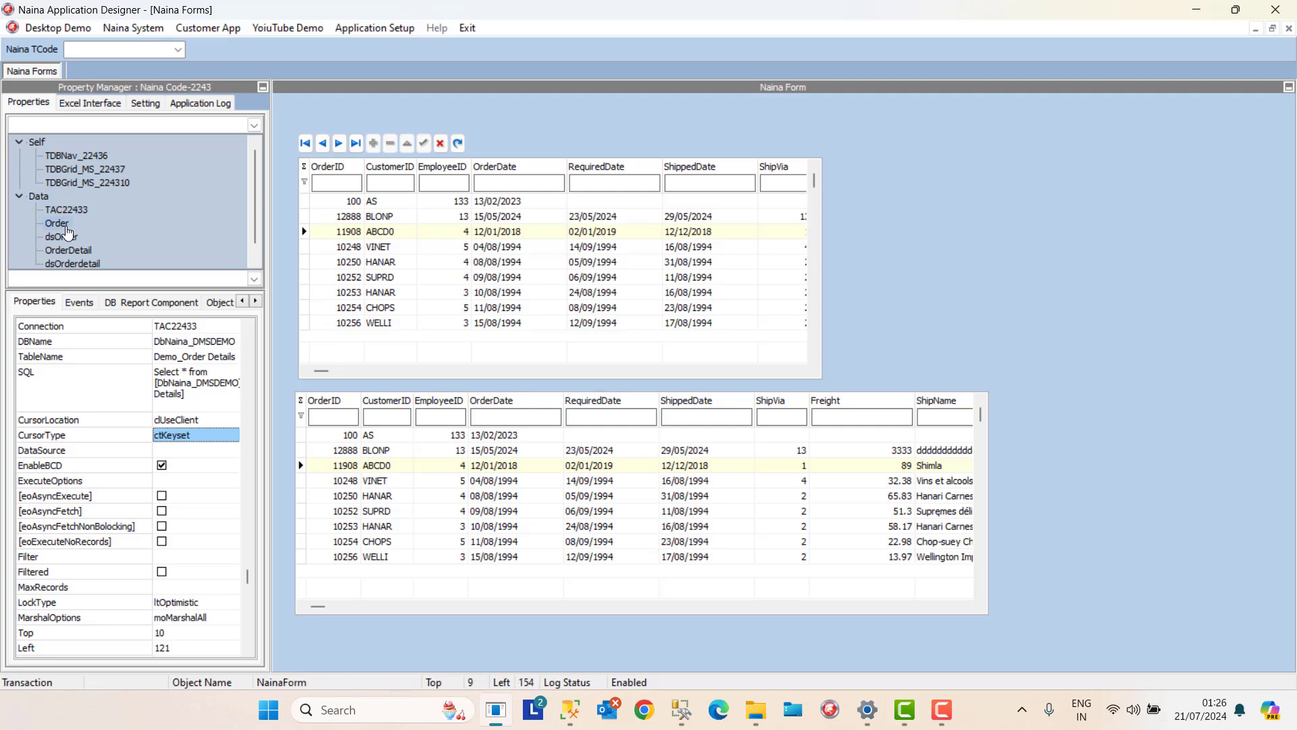
Check the table name in the Order object's OnAfterScroll script, save the script, and select order 10253 in the upper grid.
click(61, 224)
click(79, 302)
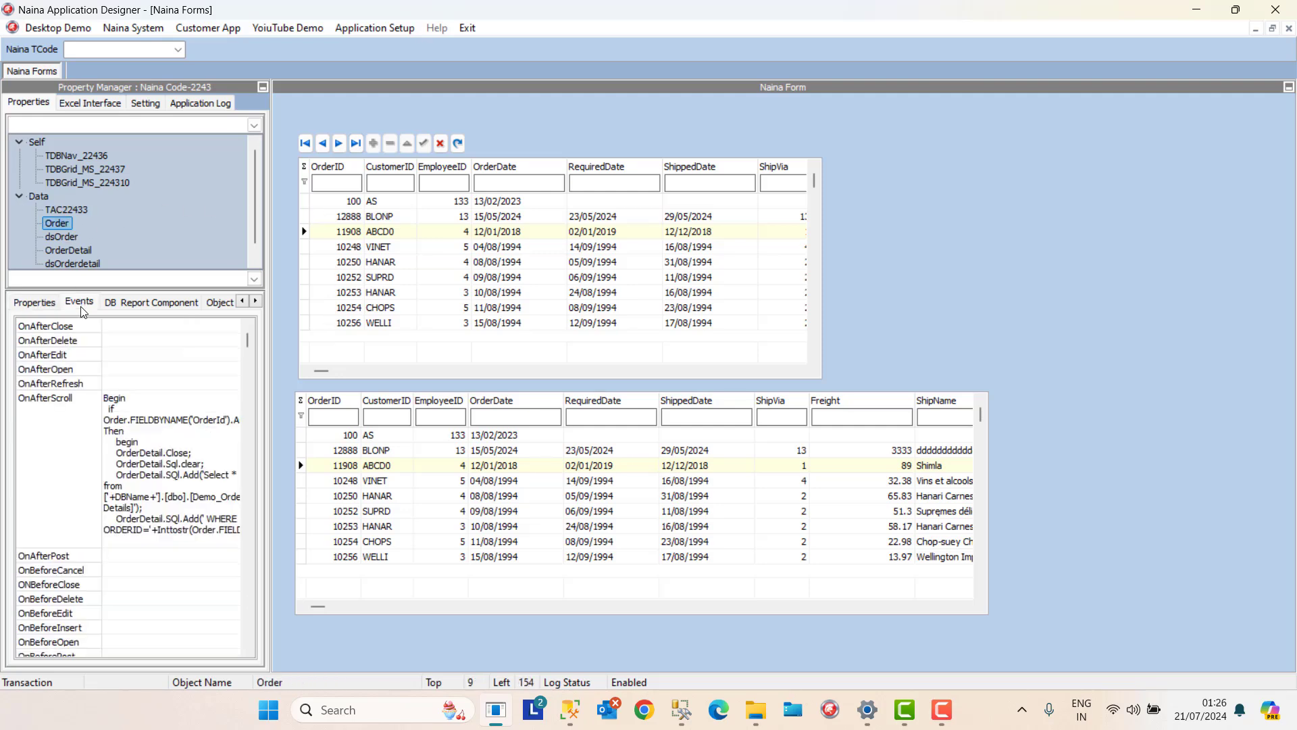
click(148, 459)
double_click(149, 460)
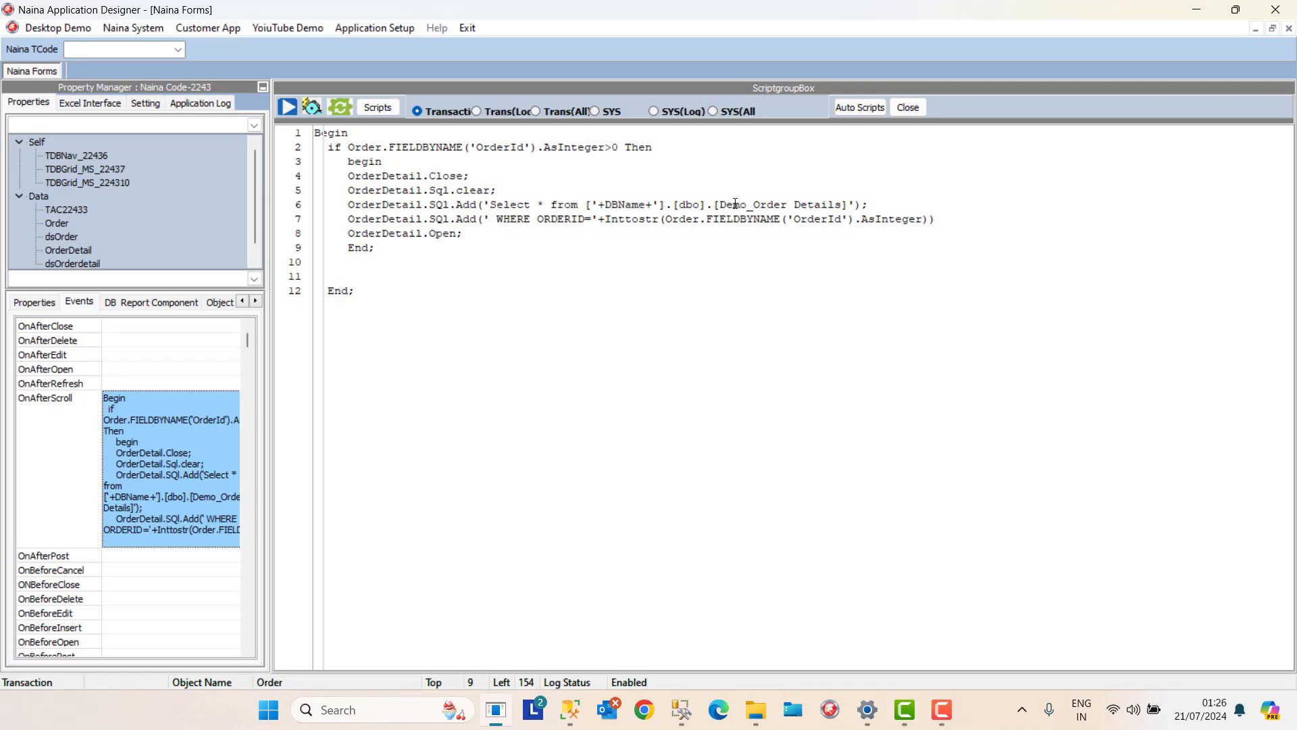
drag(720, 206, 842, 207)
click(842, 206)
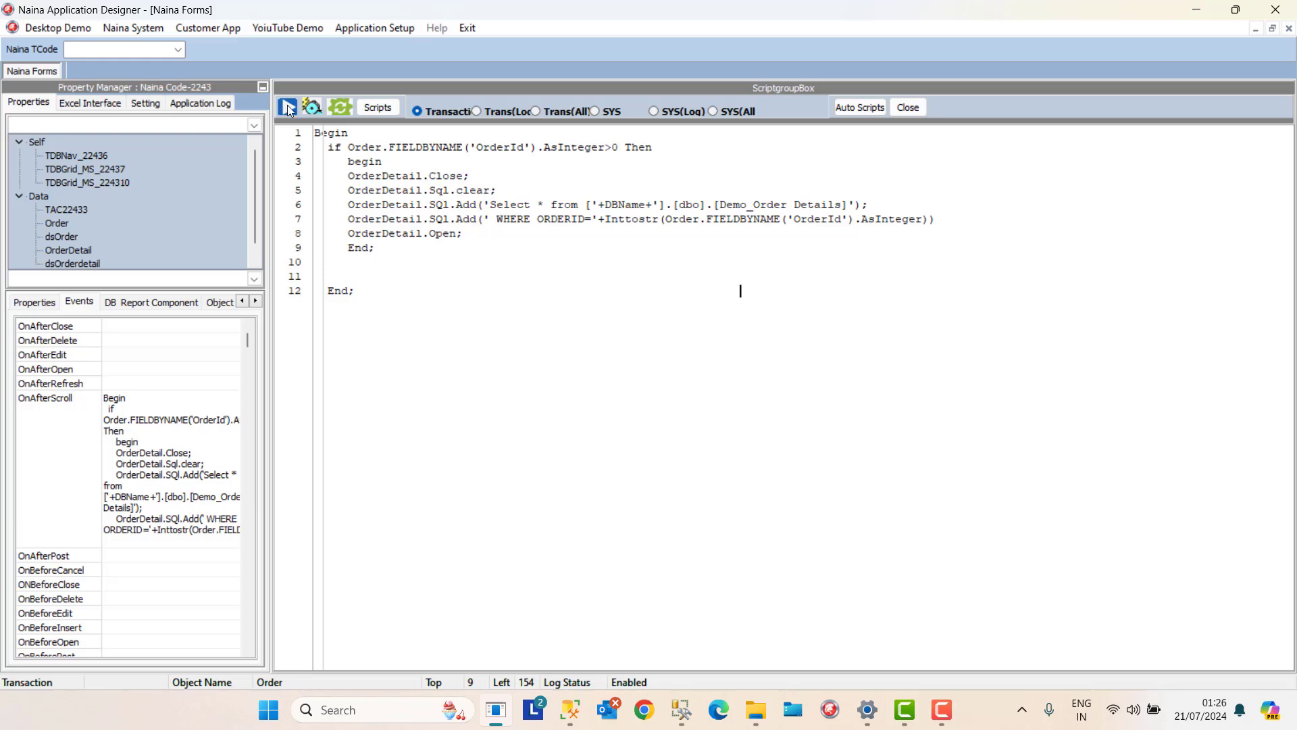
click(341, 107)
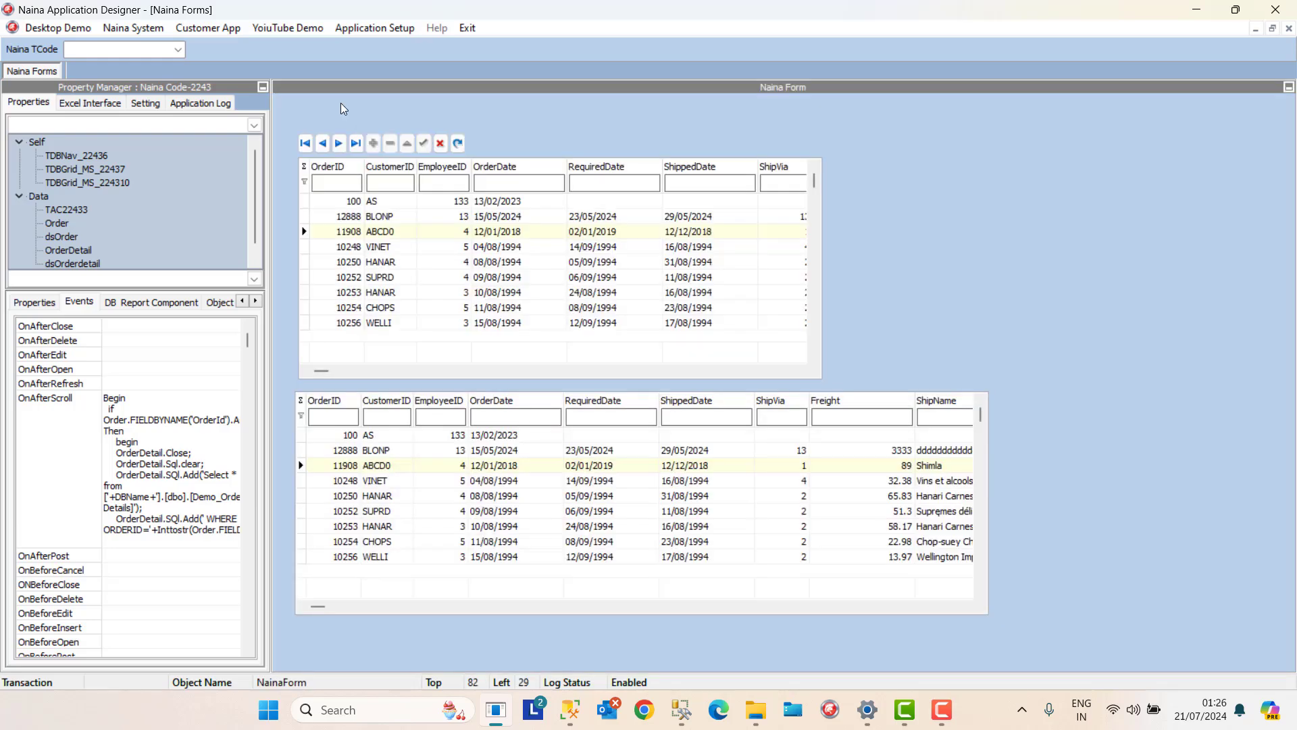
click(351, 298)
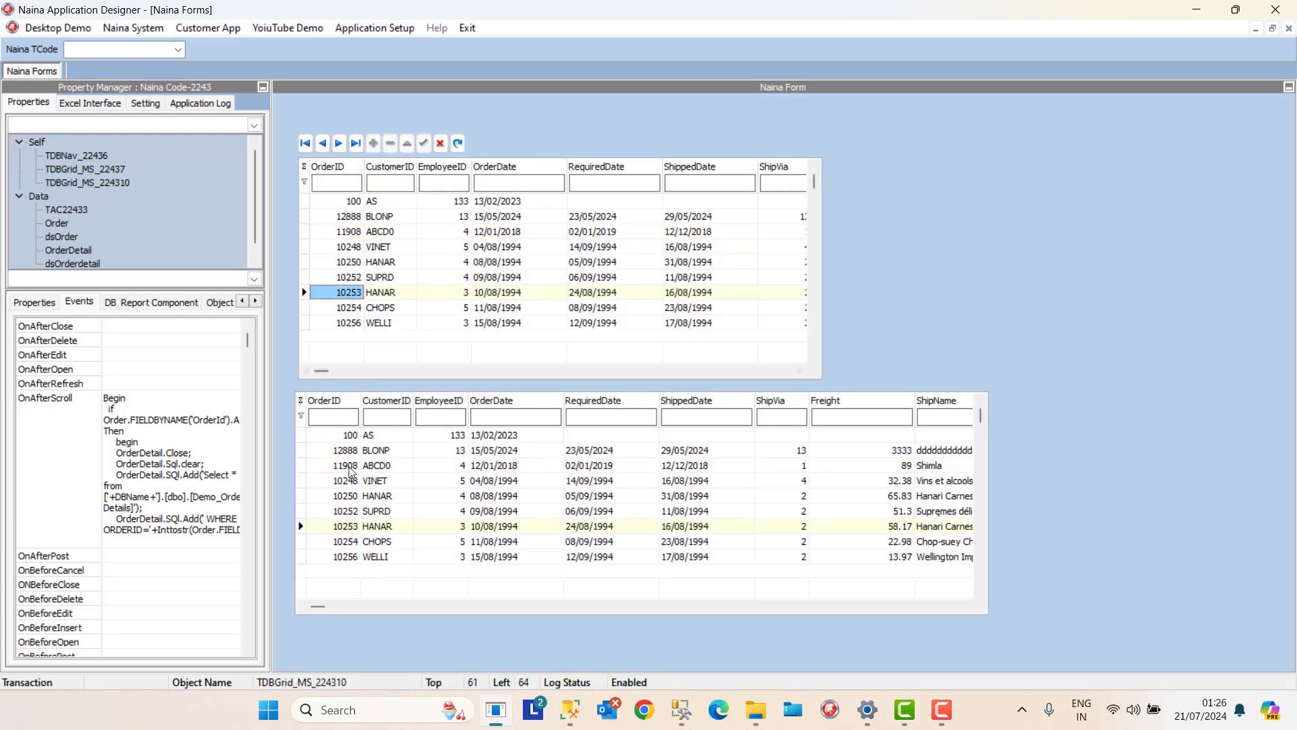
Set the DataSet of the dsOrderdetail data source to OrderDetail.
click(348, 496)
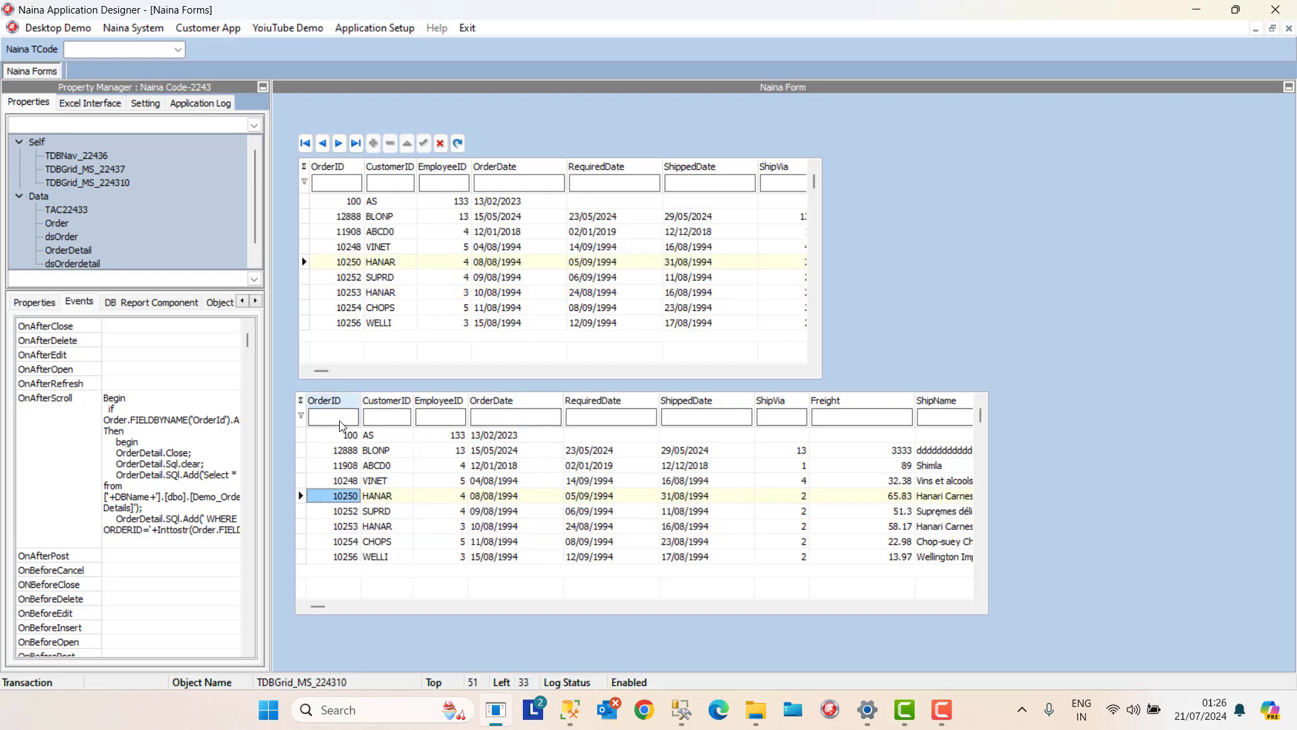
scroll(259, 219, down, 1)
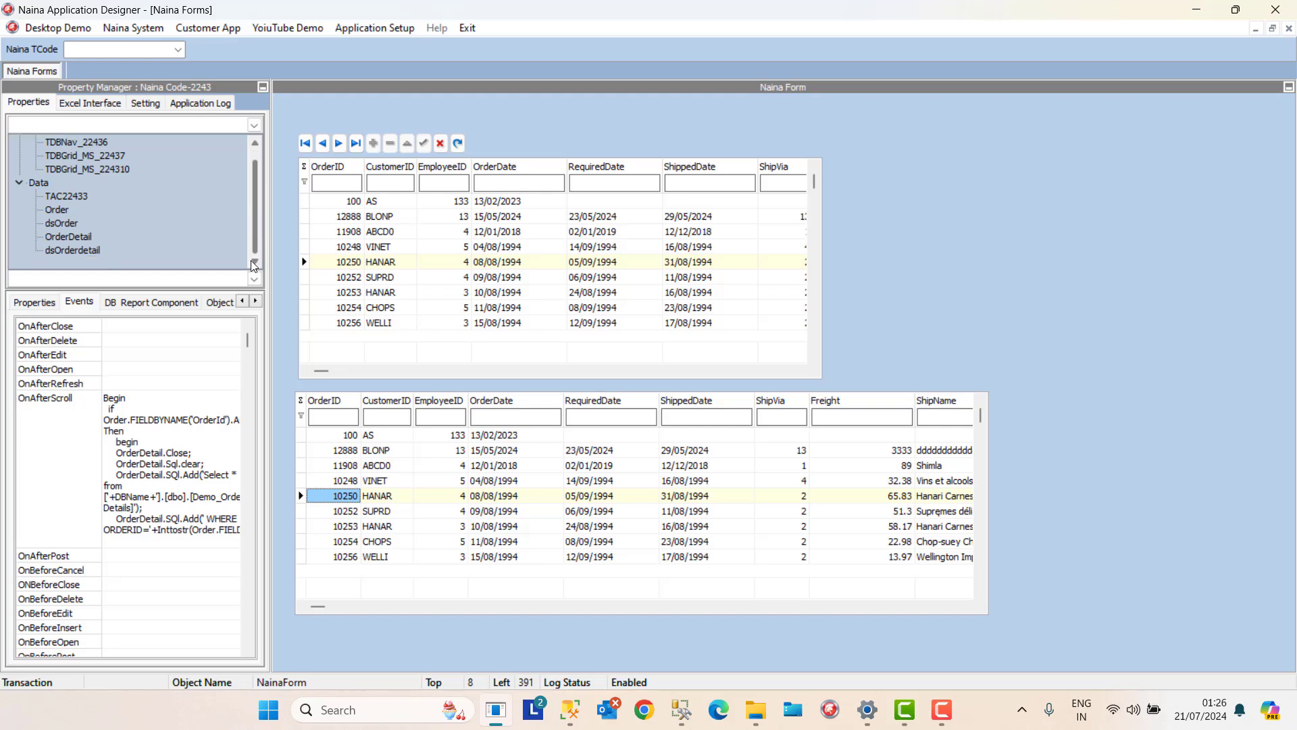
click(62, 238)
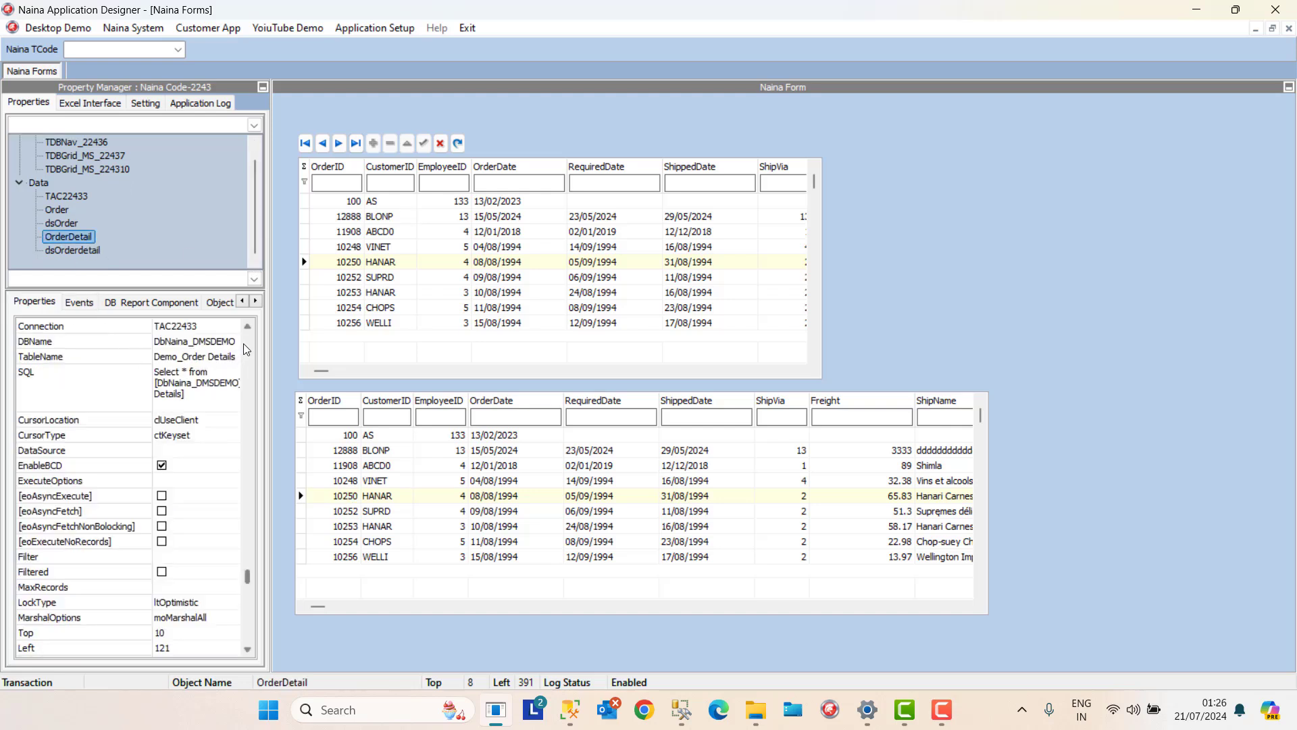
click(74, 252)
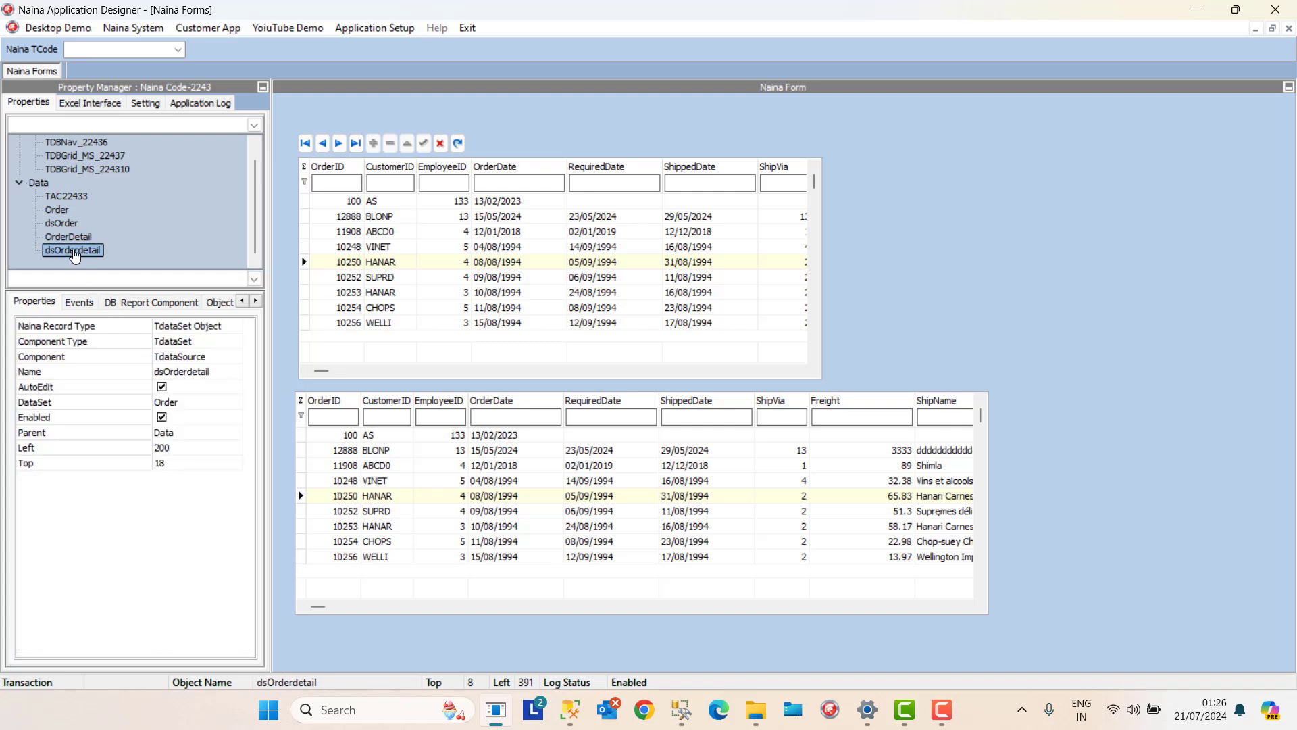
click(187, 406)
click(187, 406)
click(187, 427)
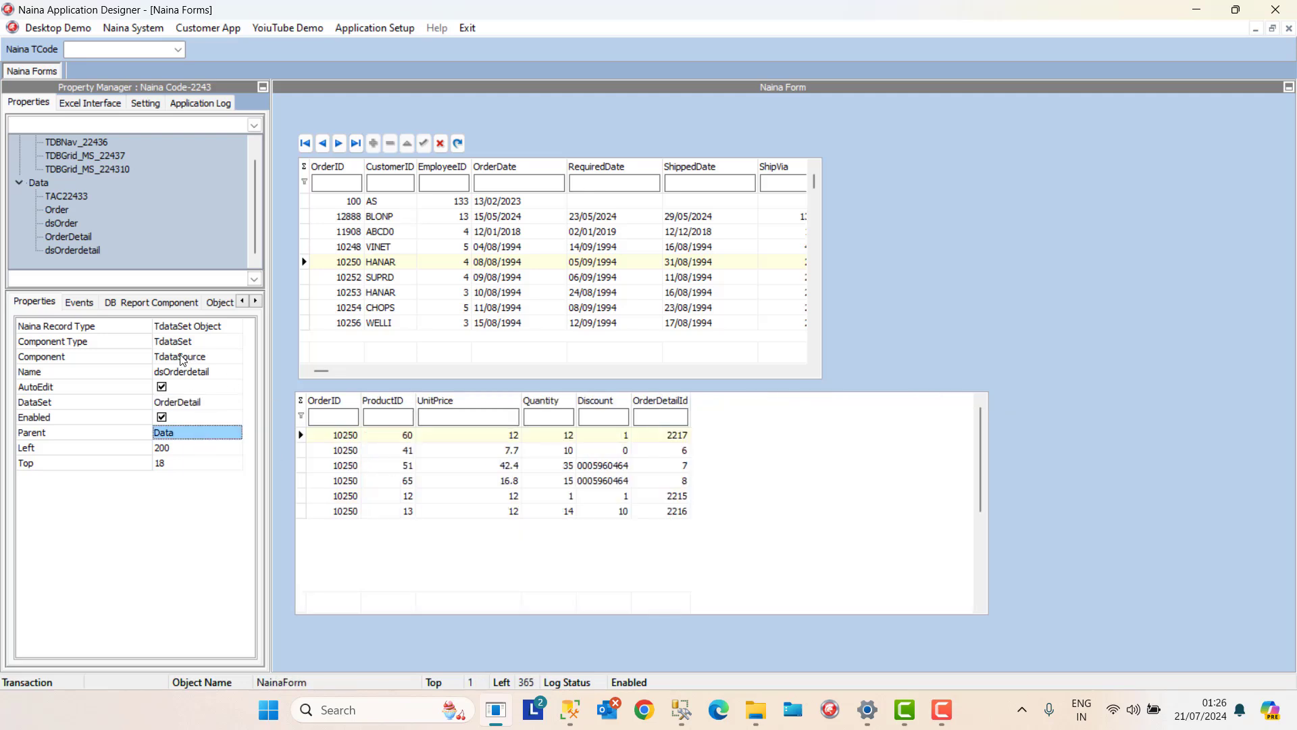
Close the form designer and run the Calculated Field Deno form of the customer application.
click(206, 30)
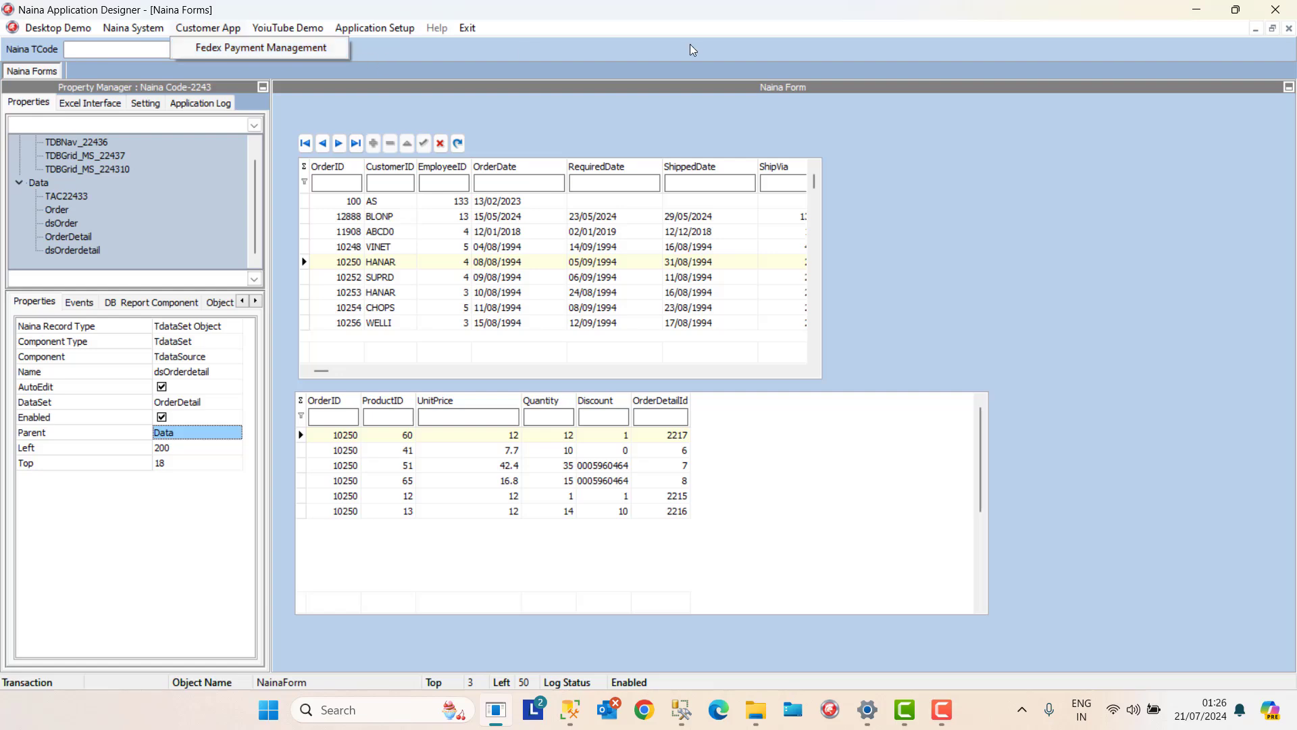
click(1223, 22)
click(1291, 19)
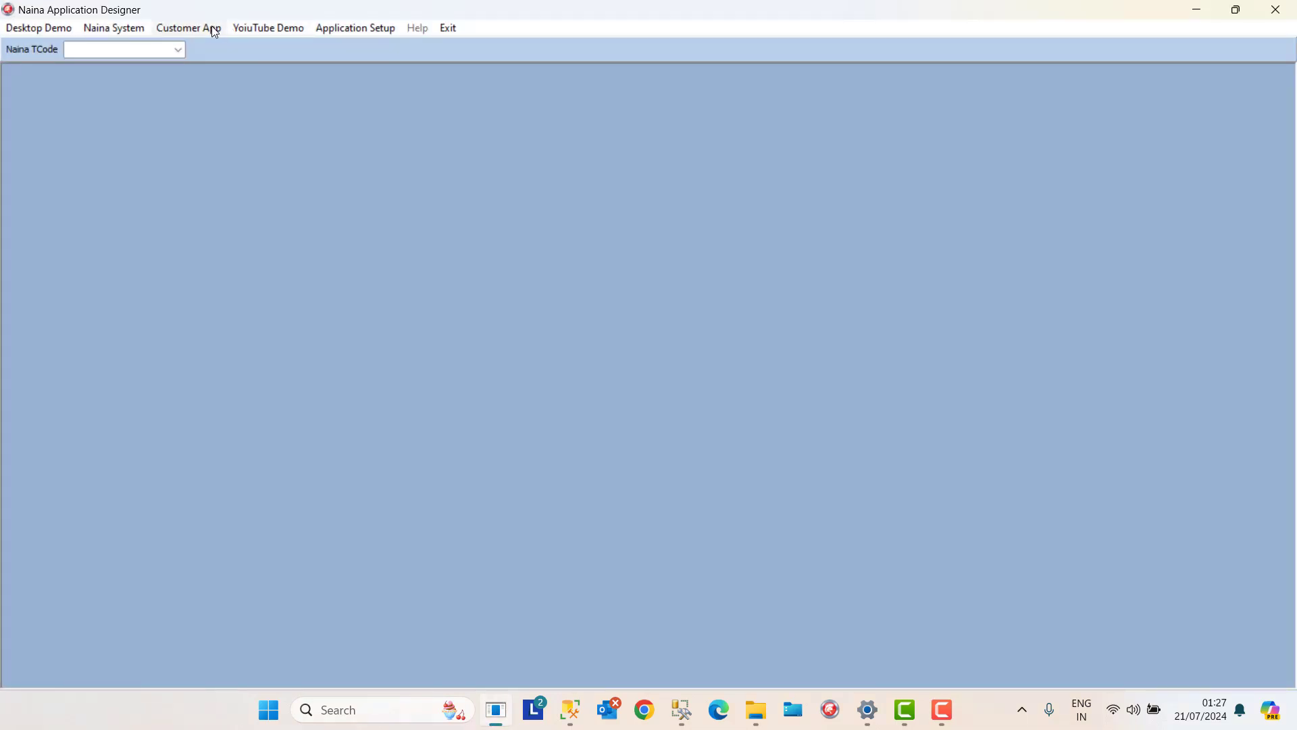
click(209, 27)
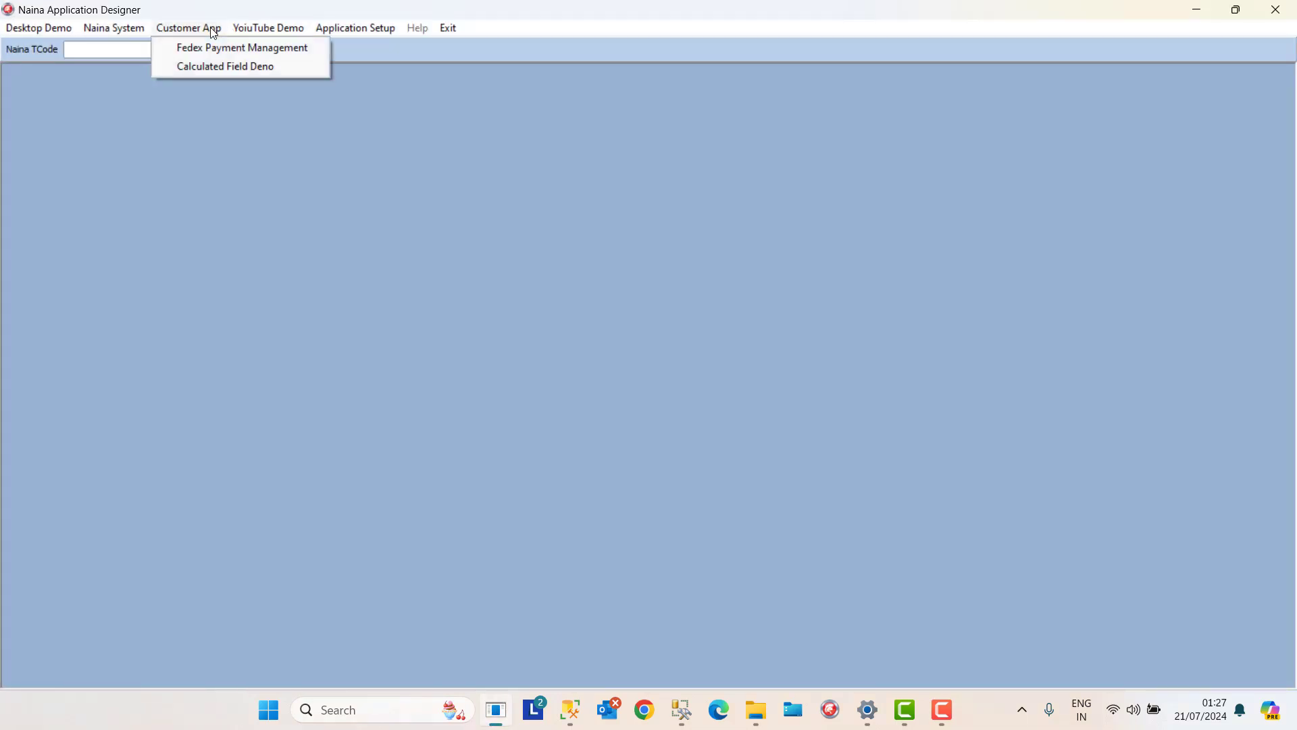
click(218, 68)
Move up and down through the orders in the upper grid, starting at order 10248, to check the details in the lower grid.
click(110, 252)
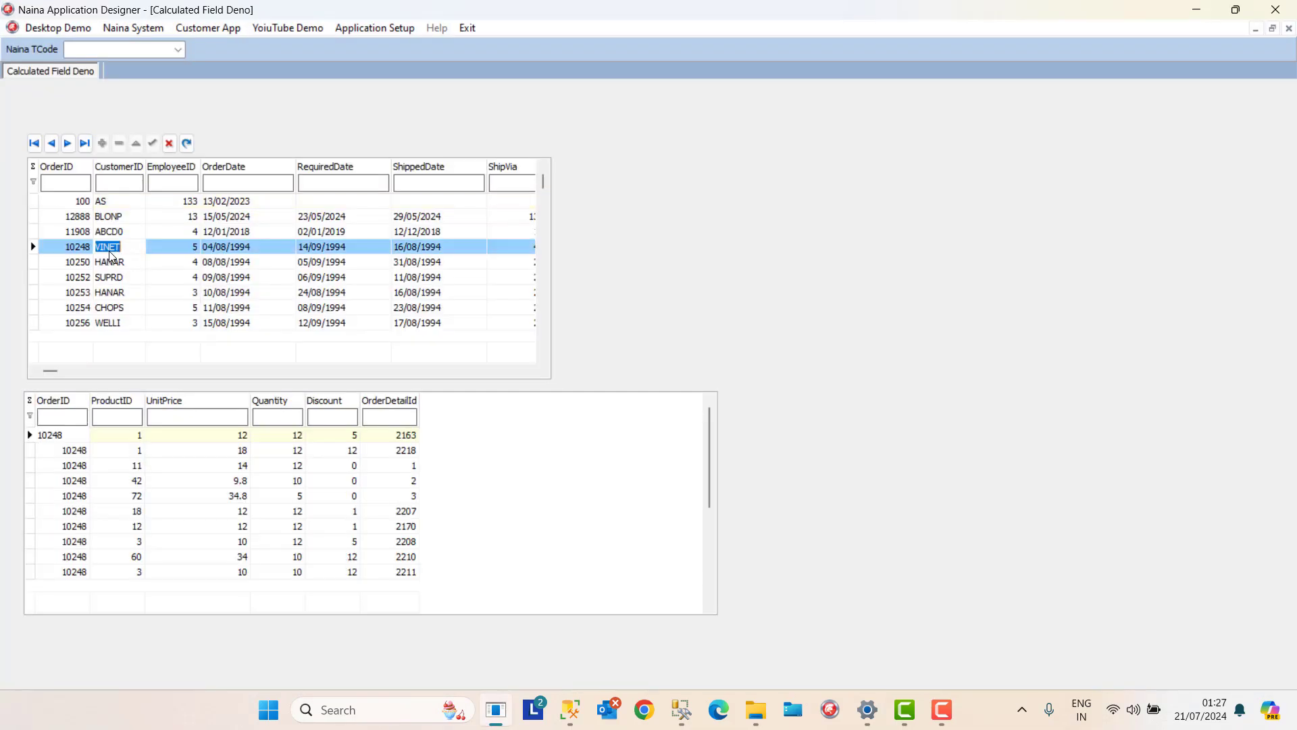
key(Down)
key(Down)
key(Up)
key(Up)
key(Up)
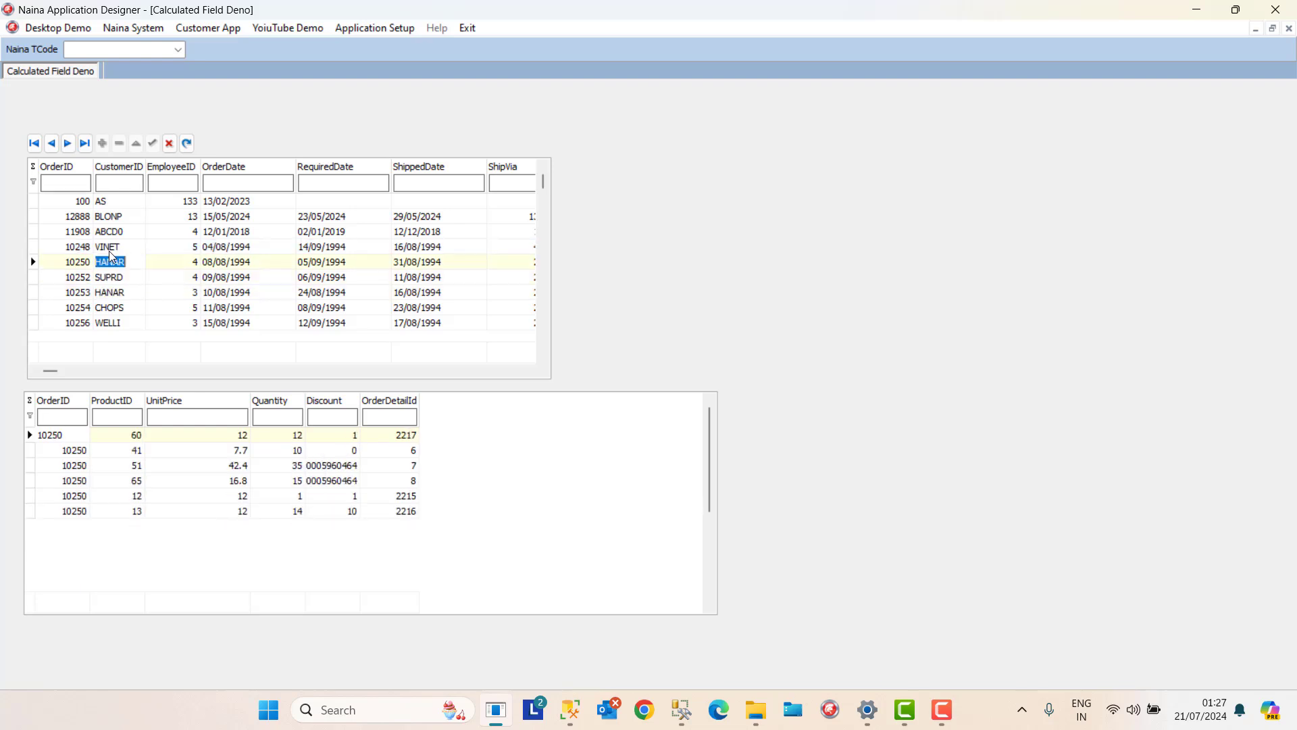
key(Up)
key(Down)
key(Down)
key(Down)
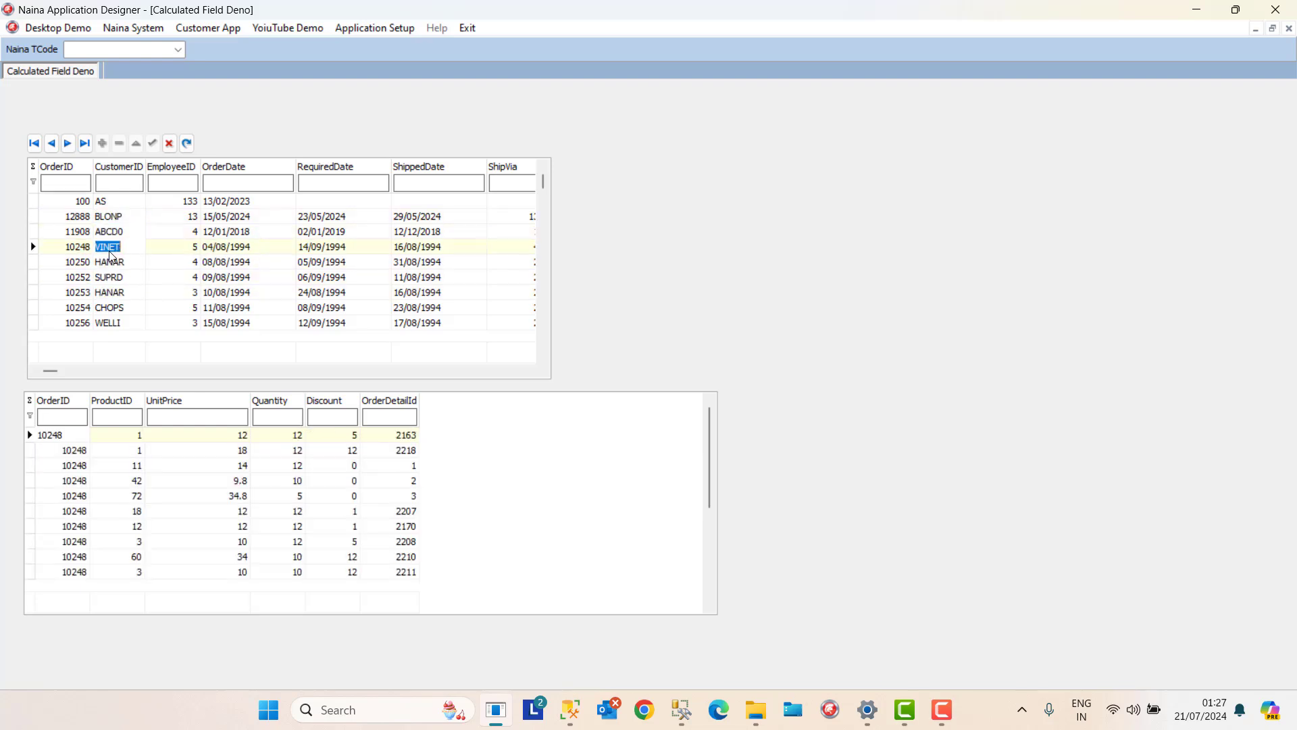
key(Down)
key(Up)
key(Up)
Close the running form and reopen the Naina Forms designer.
click(1288, 28)
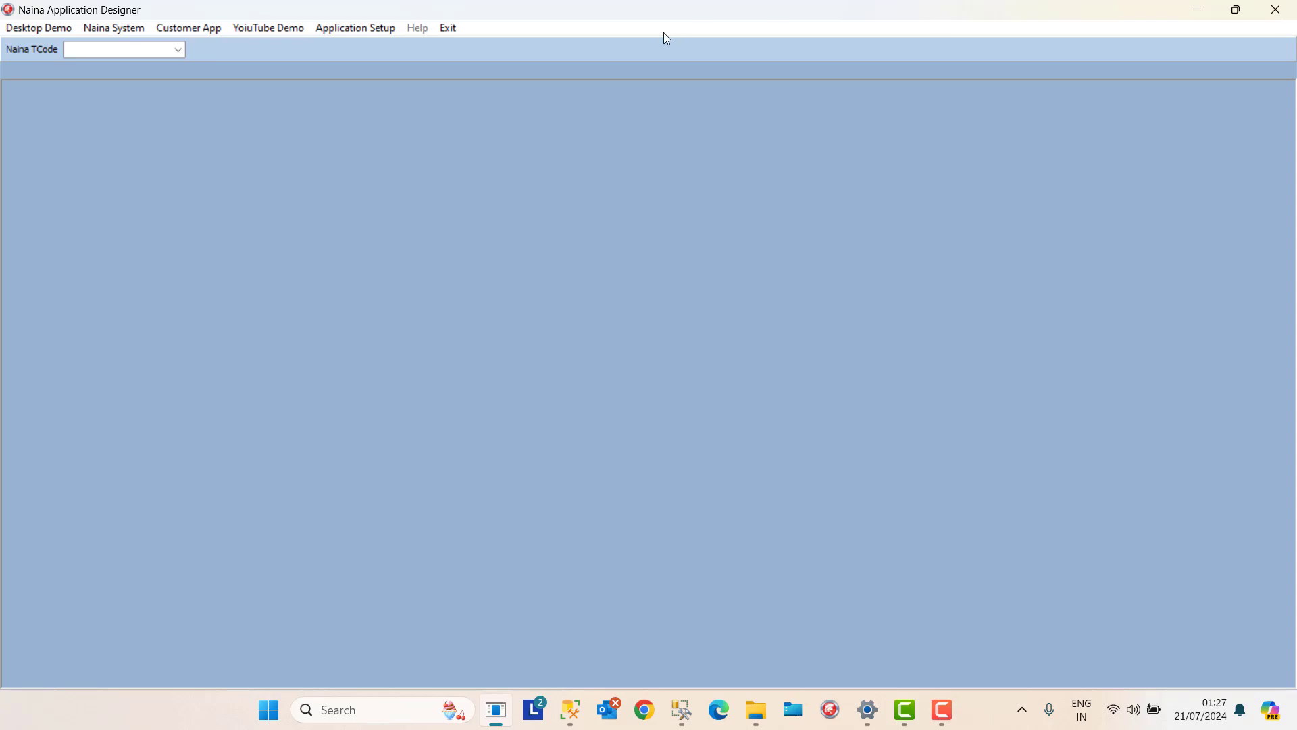
click(338, 29)
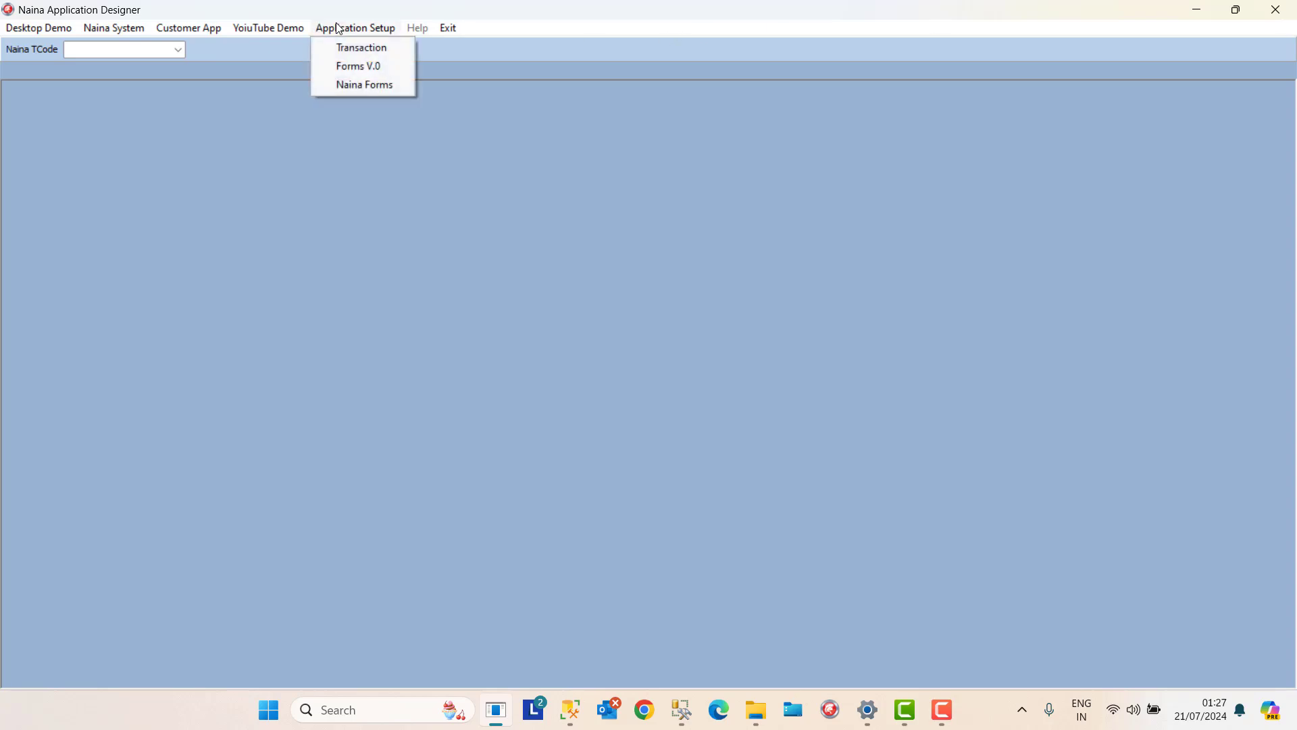
click(359, 85)
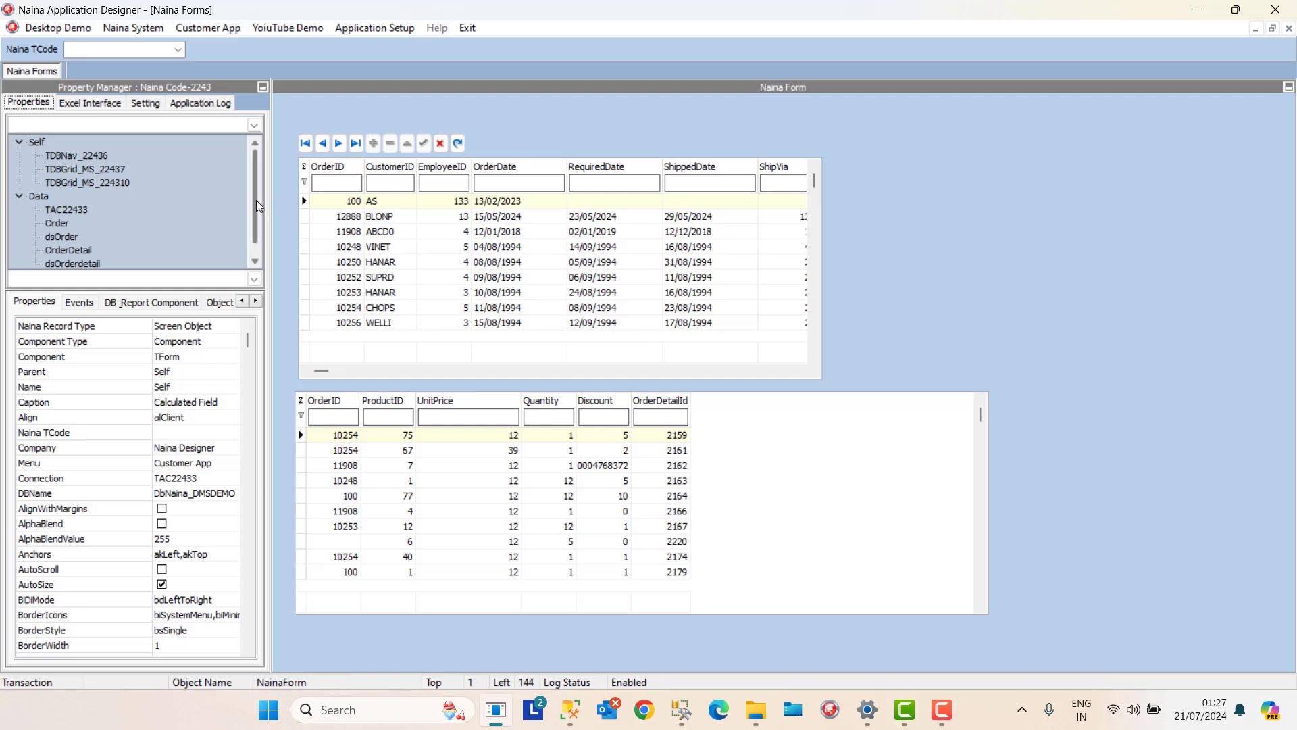
scroll(169, 250, down, 1)
click(71, 250)
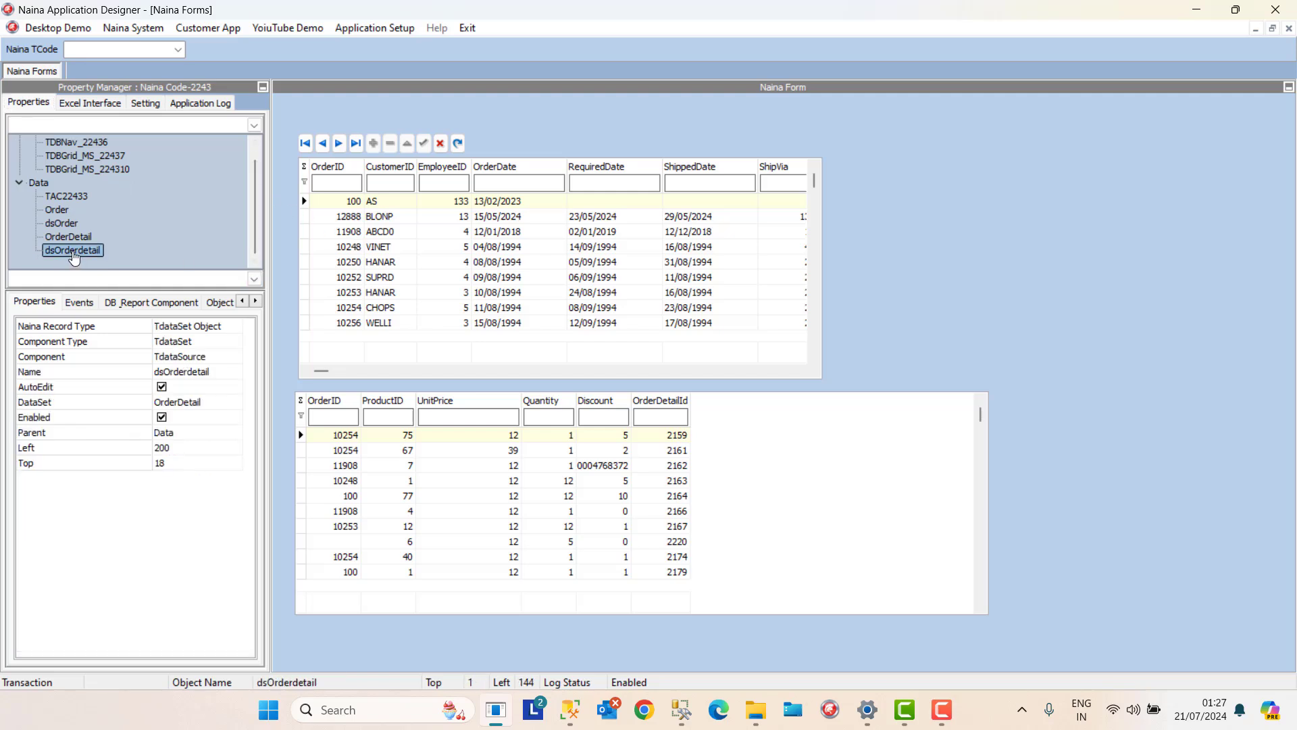
right_click(73, 251)
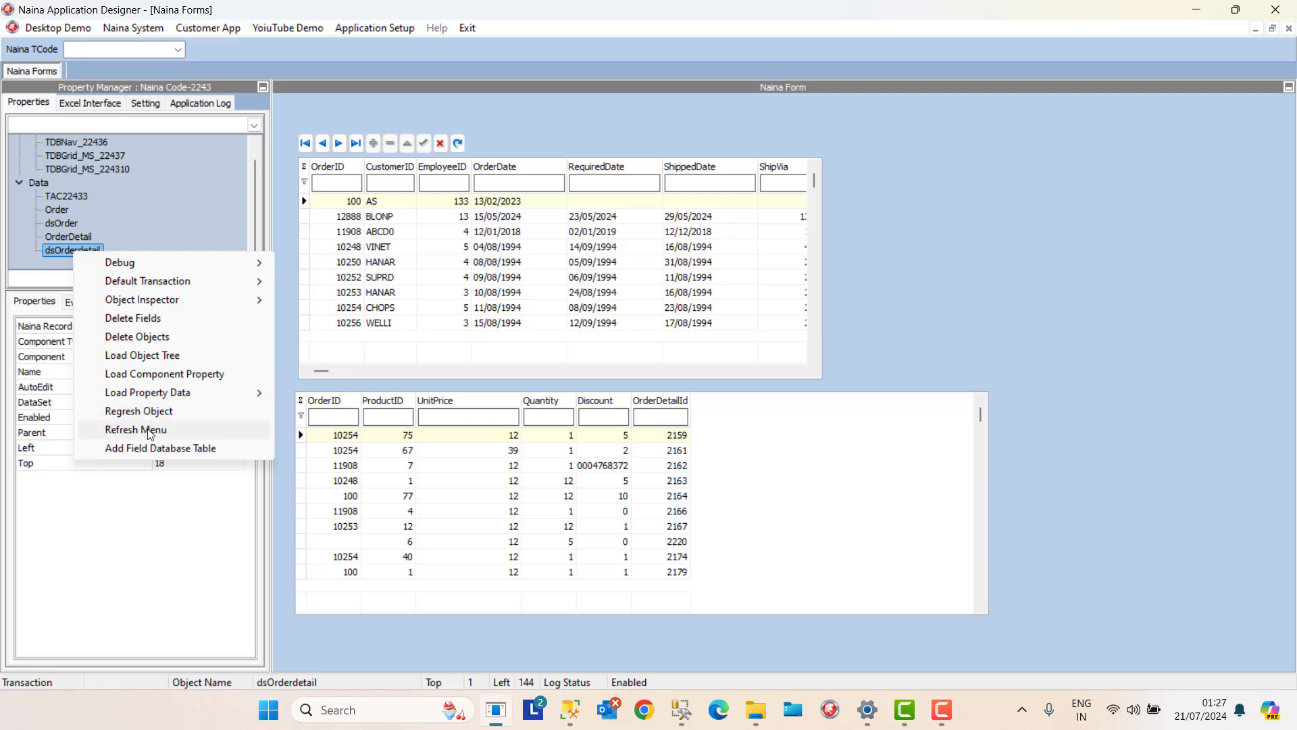
mouse_move(151, 393)
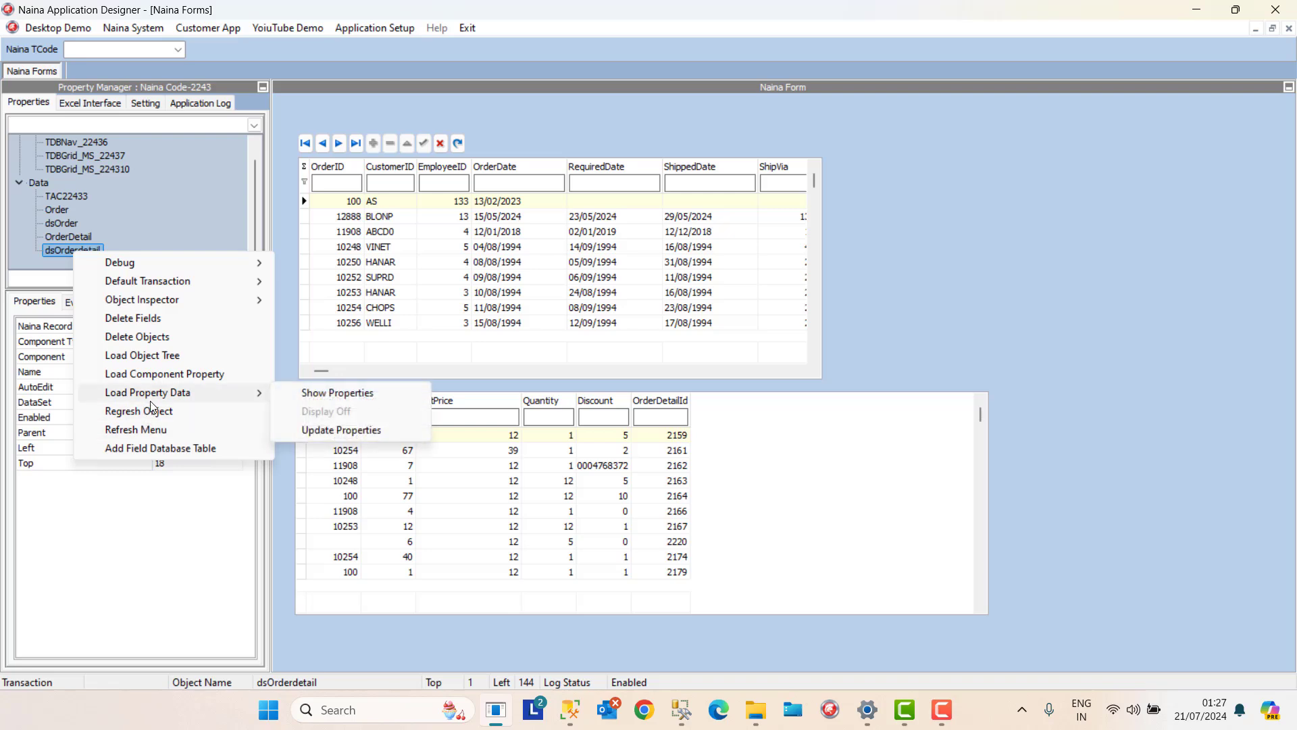
click(64, 359)
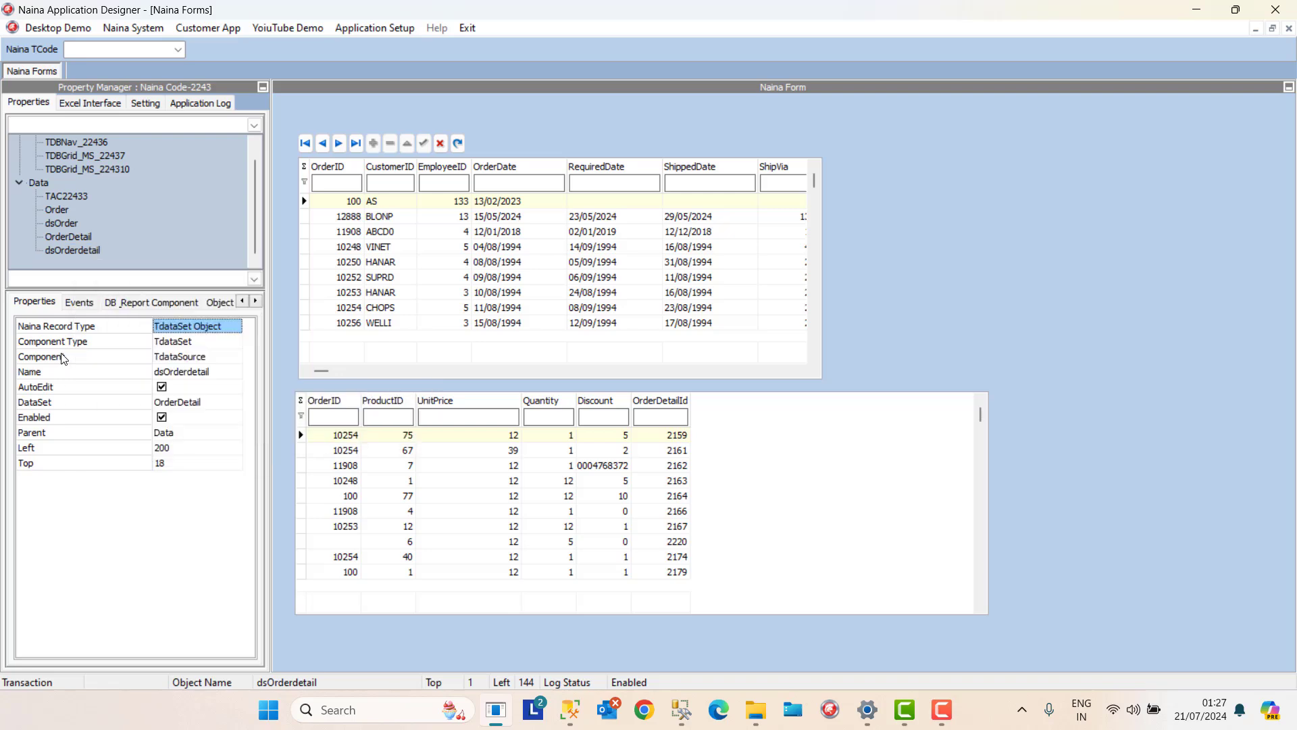
Fetch all table fields of OrderDetail, from OrderID to OrderDetailId, as data field objects and close the field list.
click(130, 310)
click(130, 338)
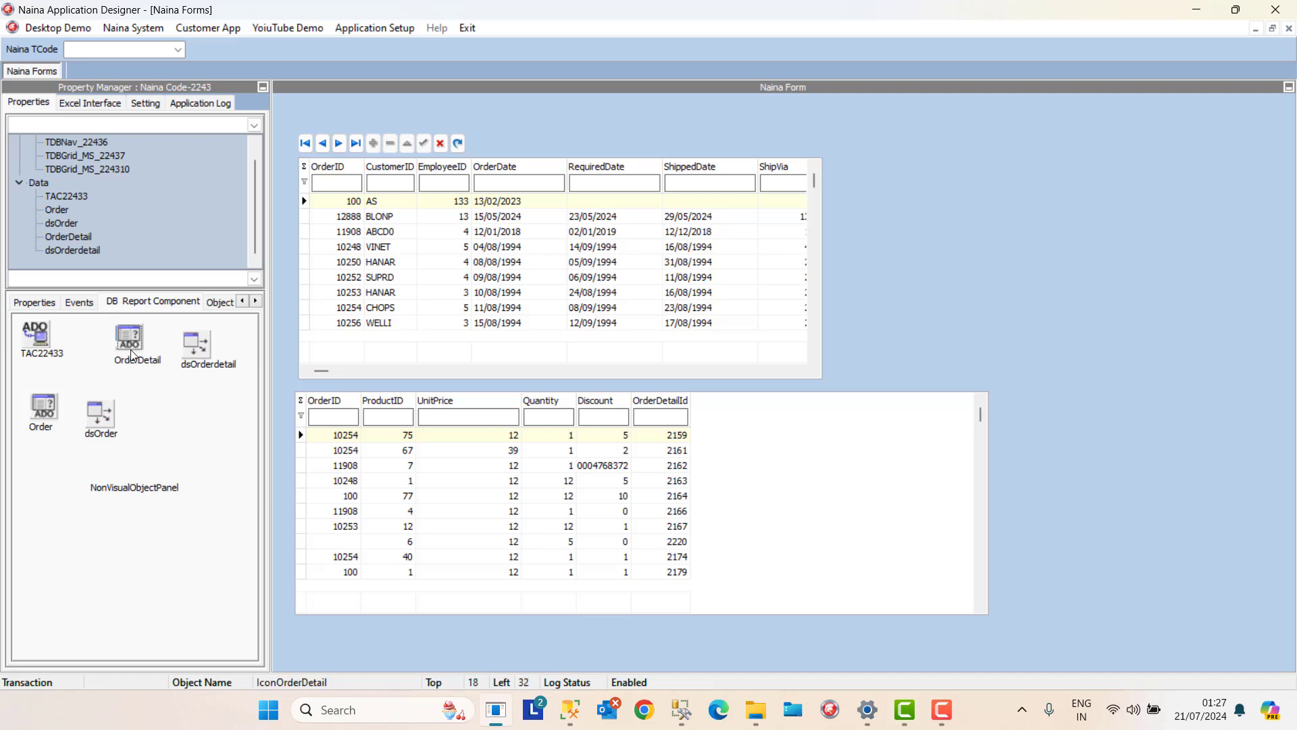
right_click(133, 354)
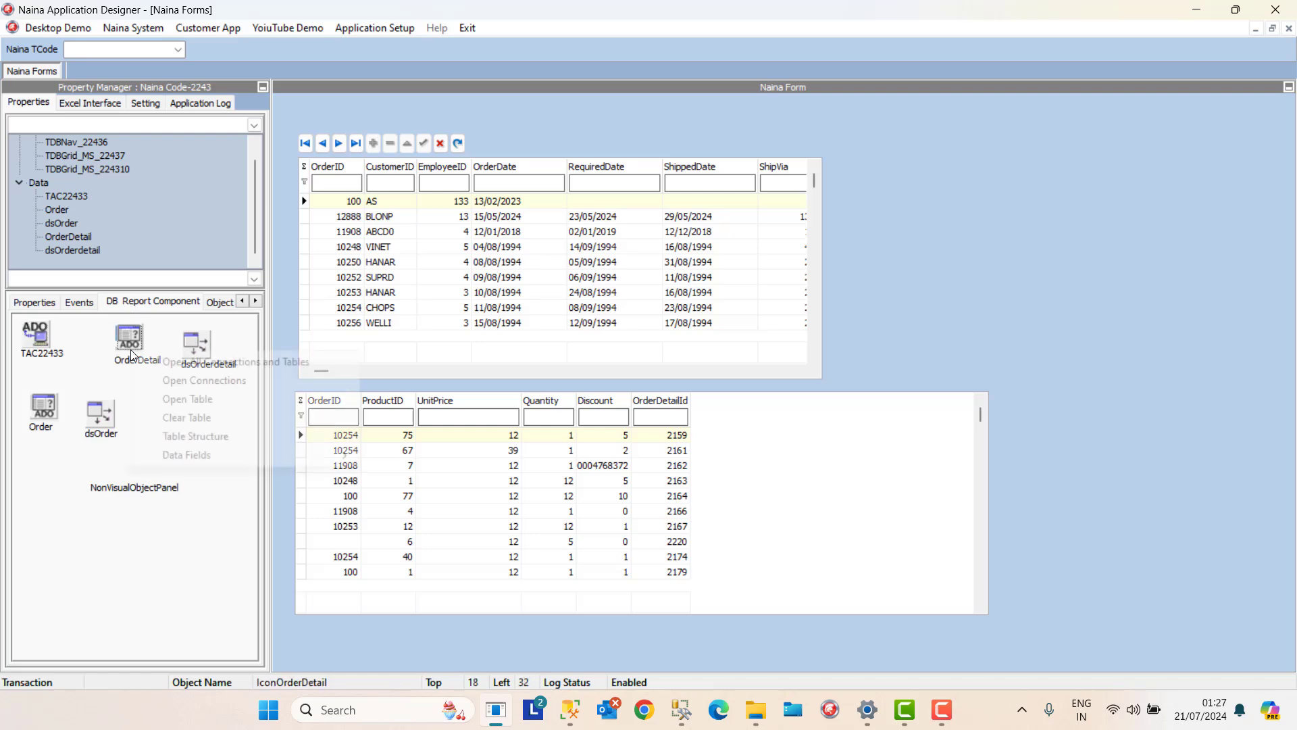
click(196, 439)
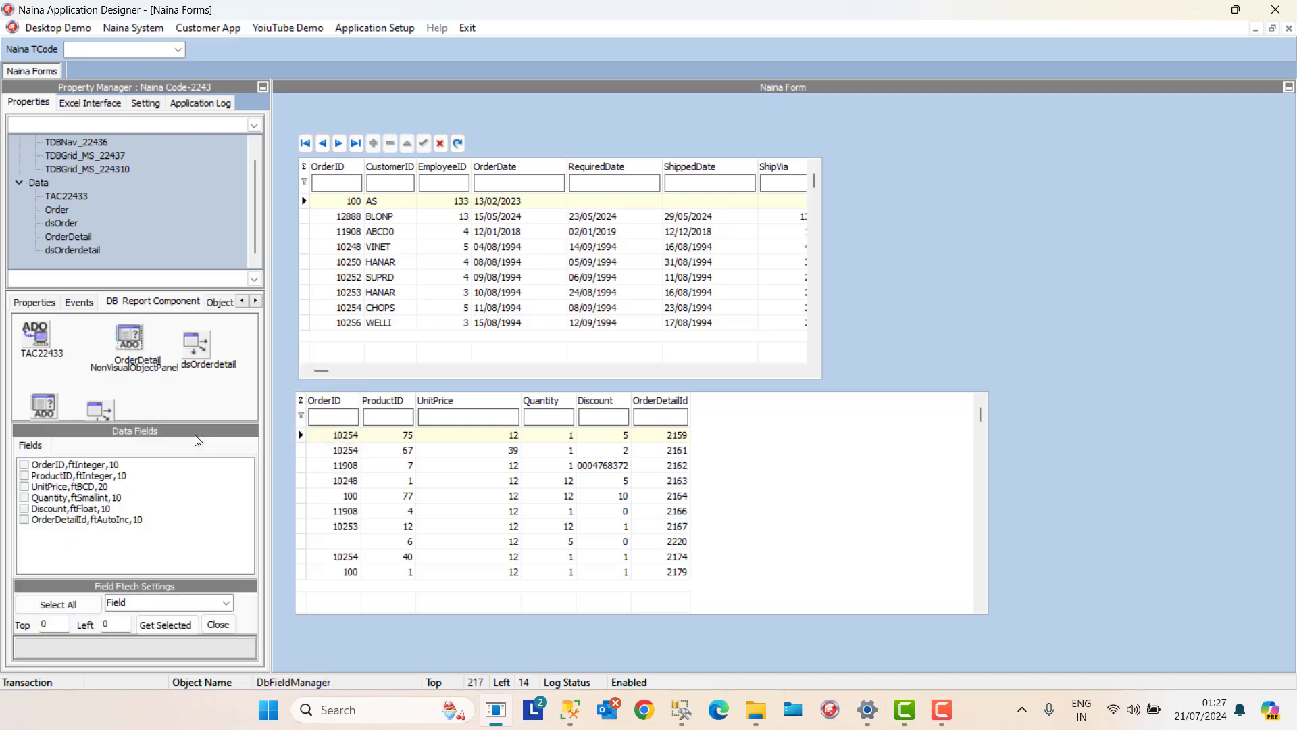
click(68, 605)
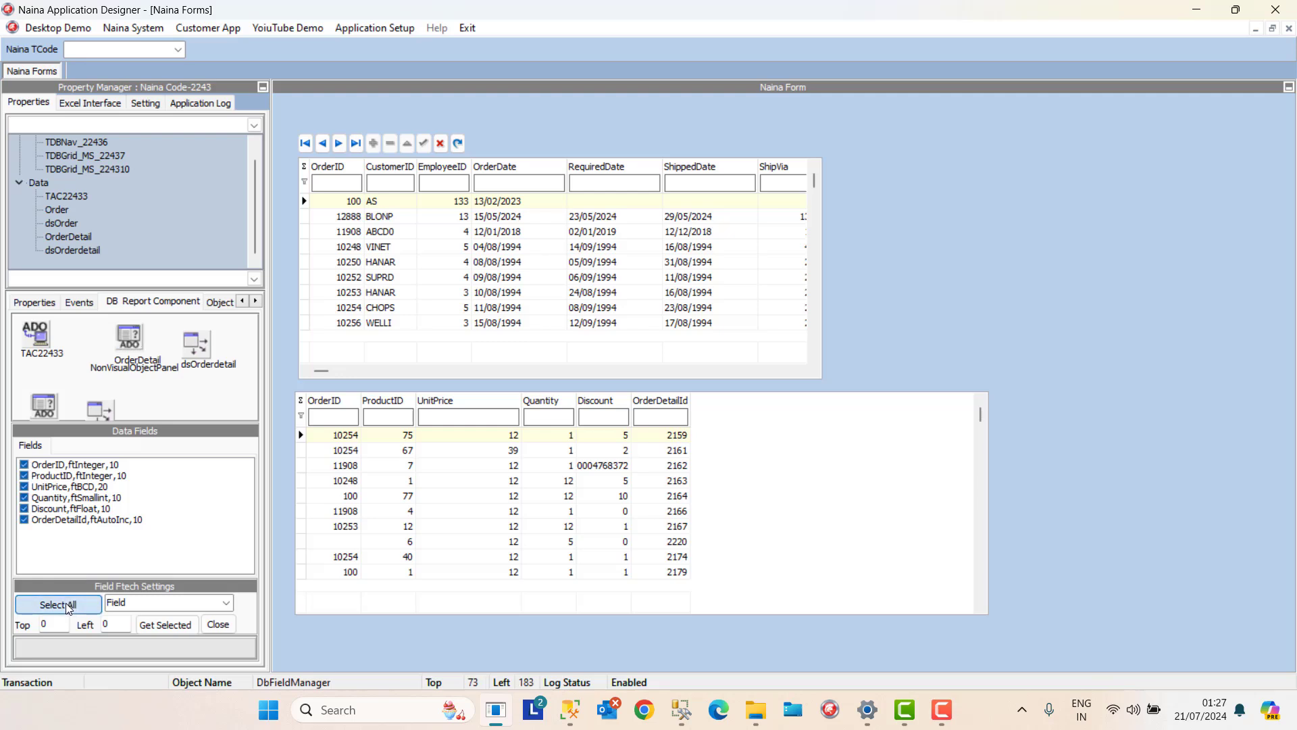
click(150, 626)
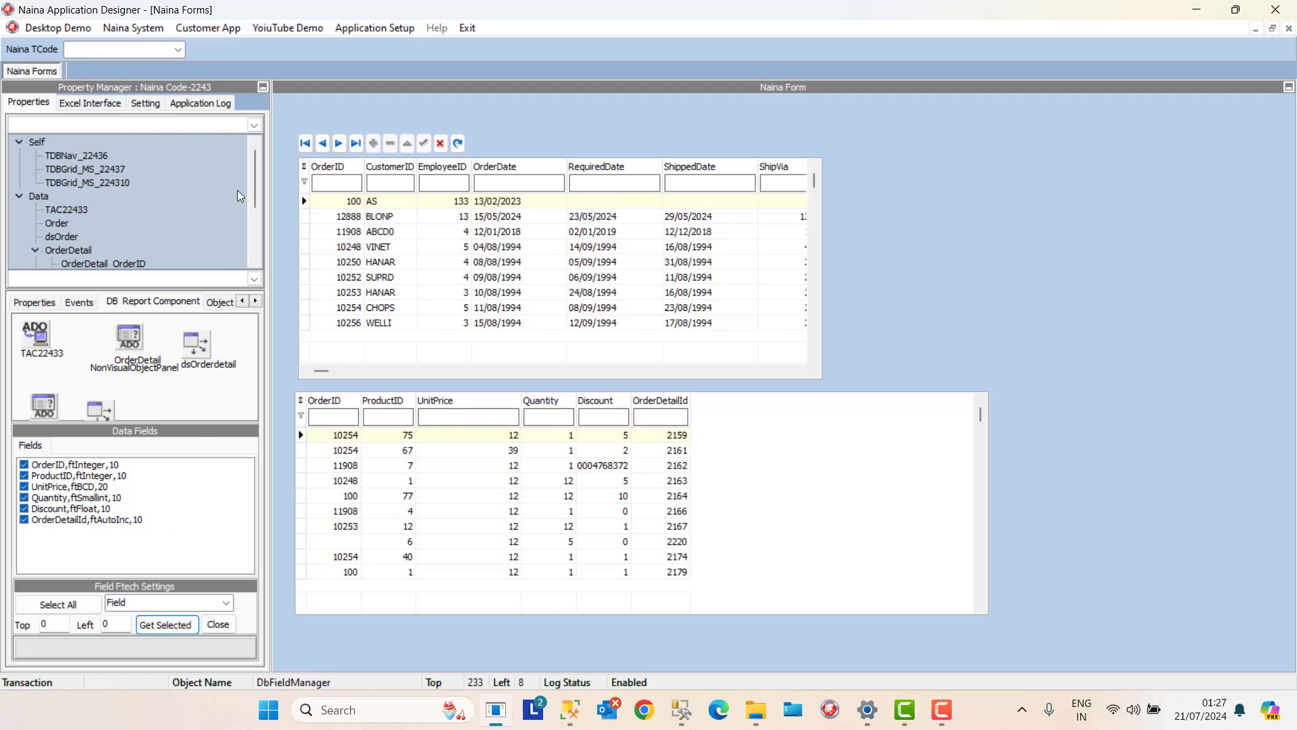
scroll(256, 191, down, 4)
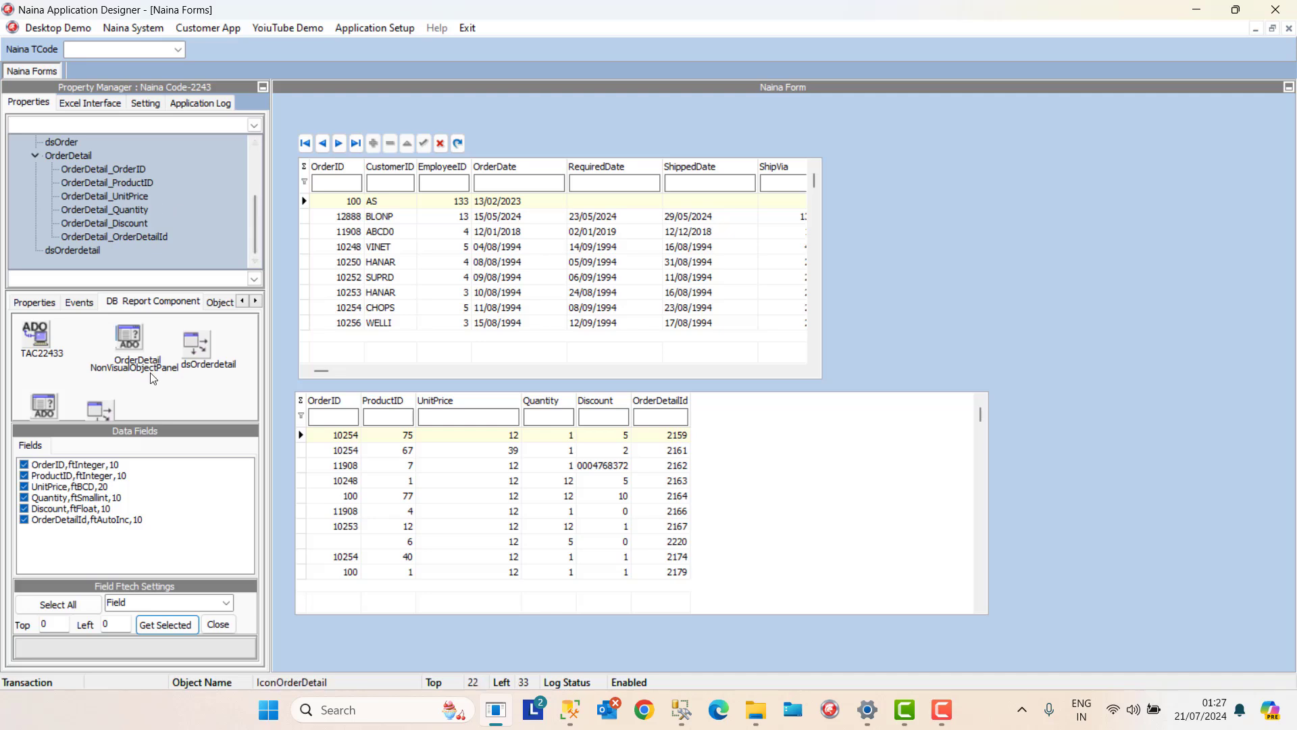
click(218, 624)
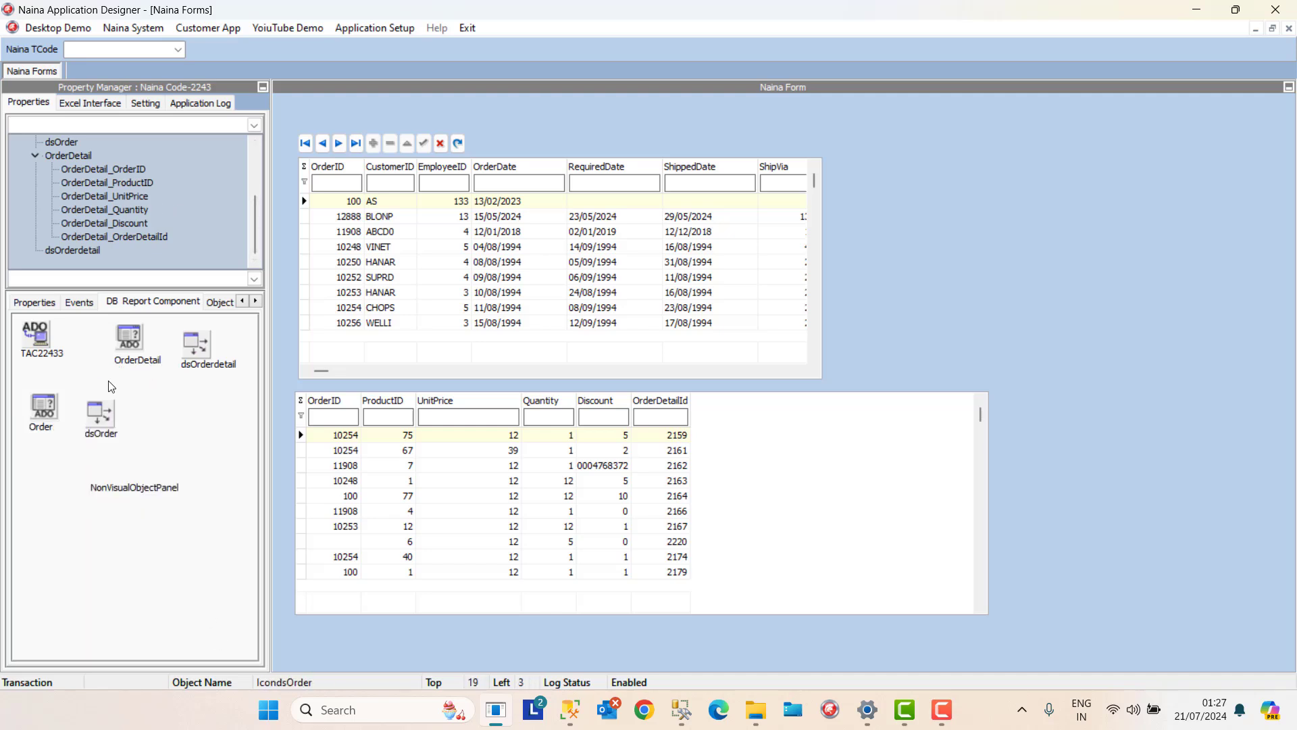
Add a new Float data field to the OrderDetail dataset.
right_click(133, 348)
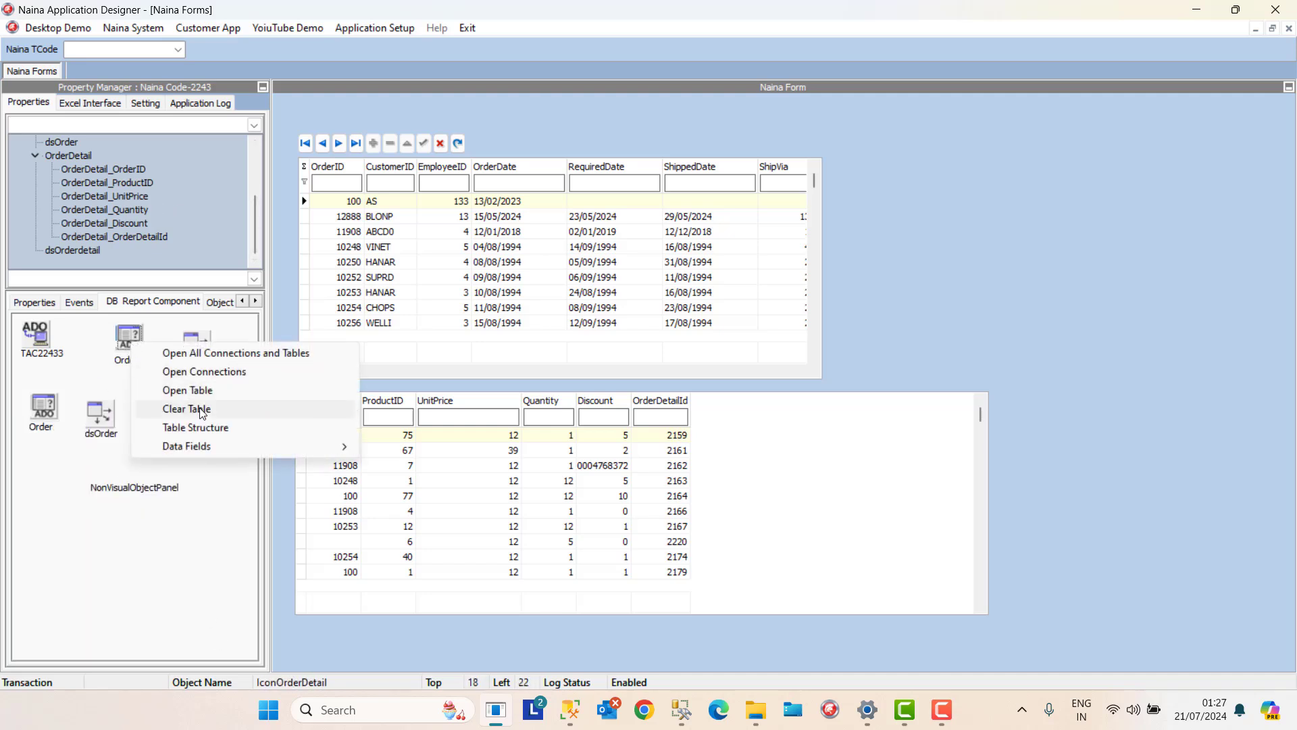
mouse_move(237, 449)
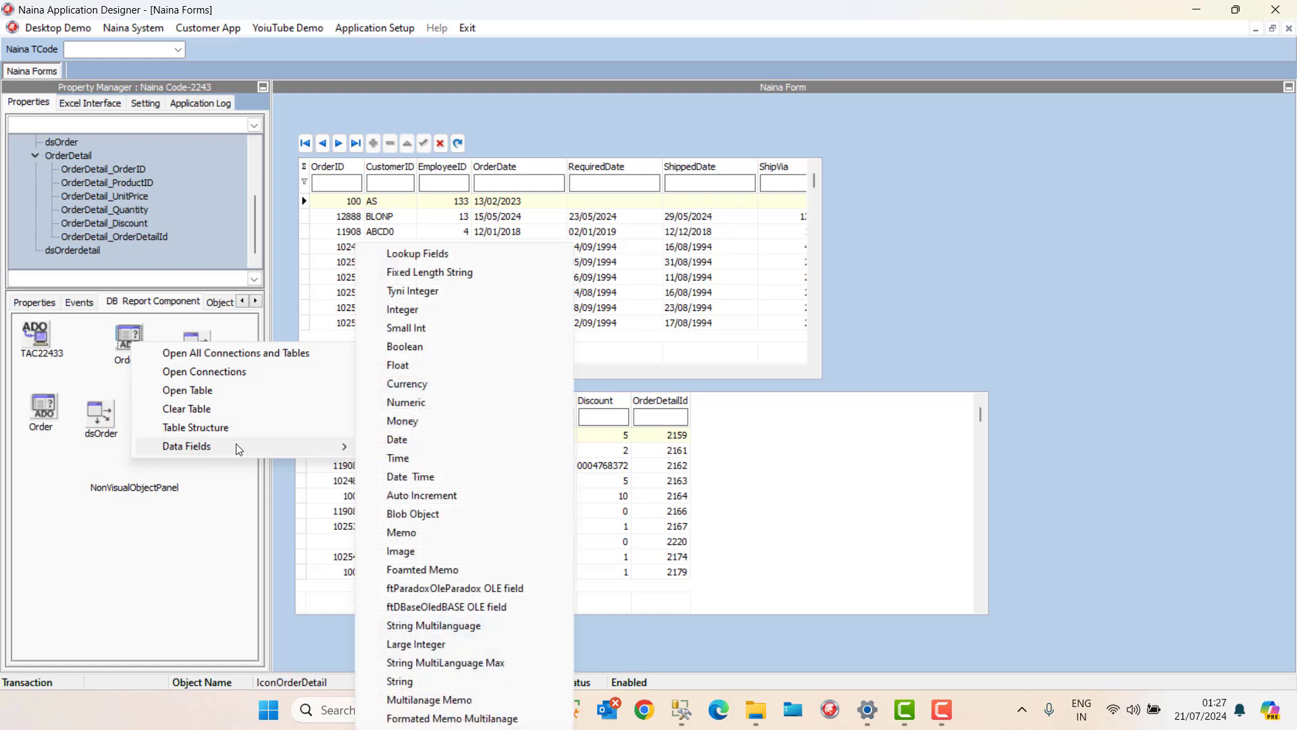
click(427, 365)
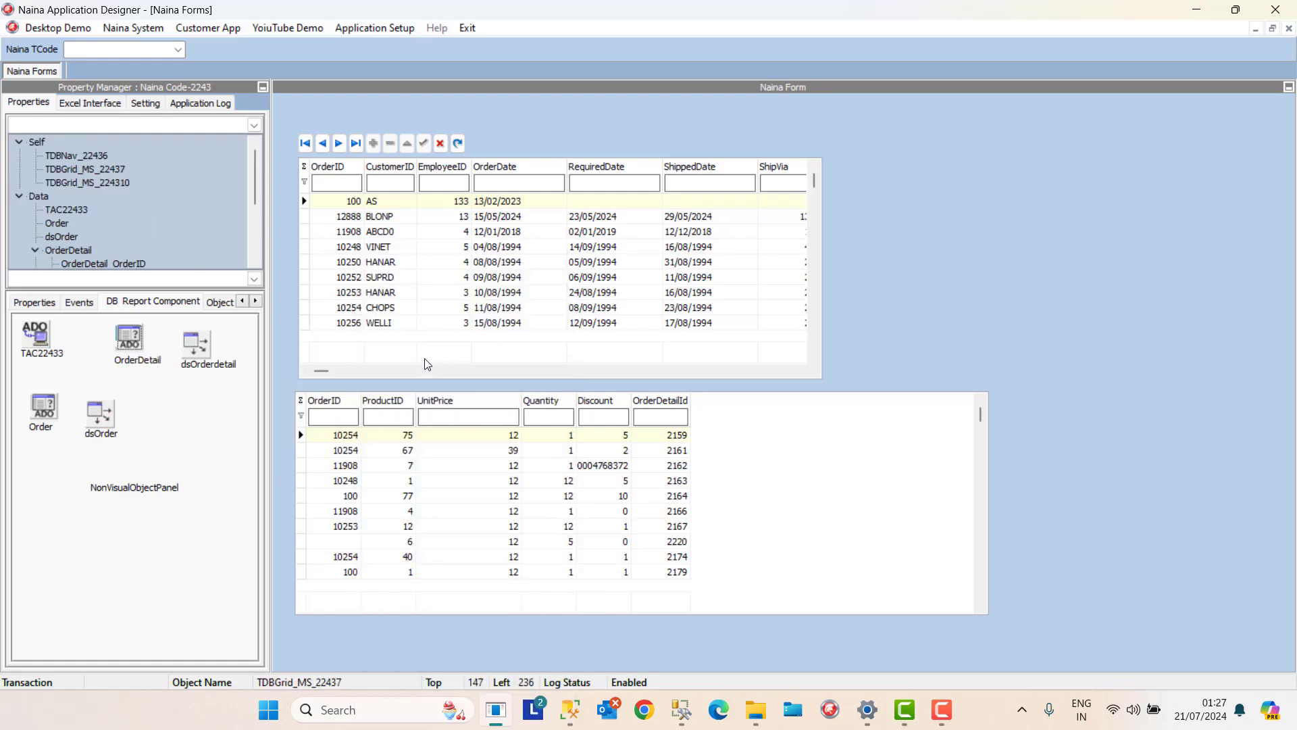
click(288, 248)
Enter Total as both the Alignment and the FieldName of the OrderDetail_DefineField field.
drag(256, 169, 256, 242)
click(152, 237)
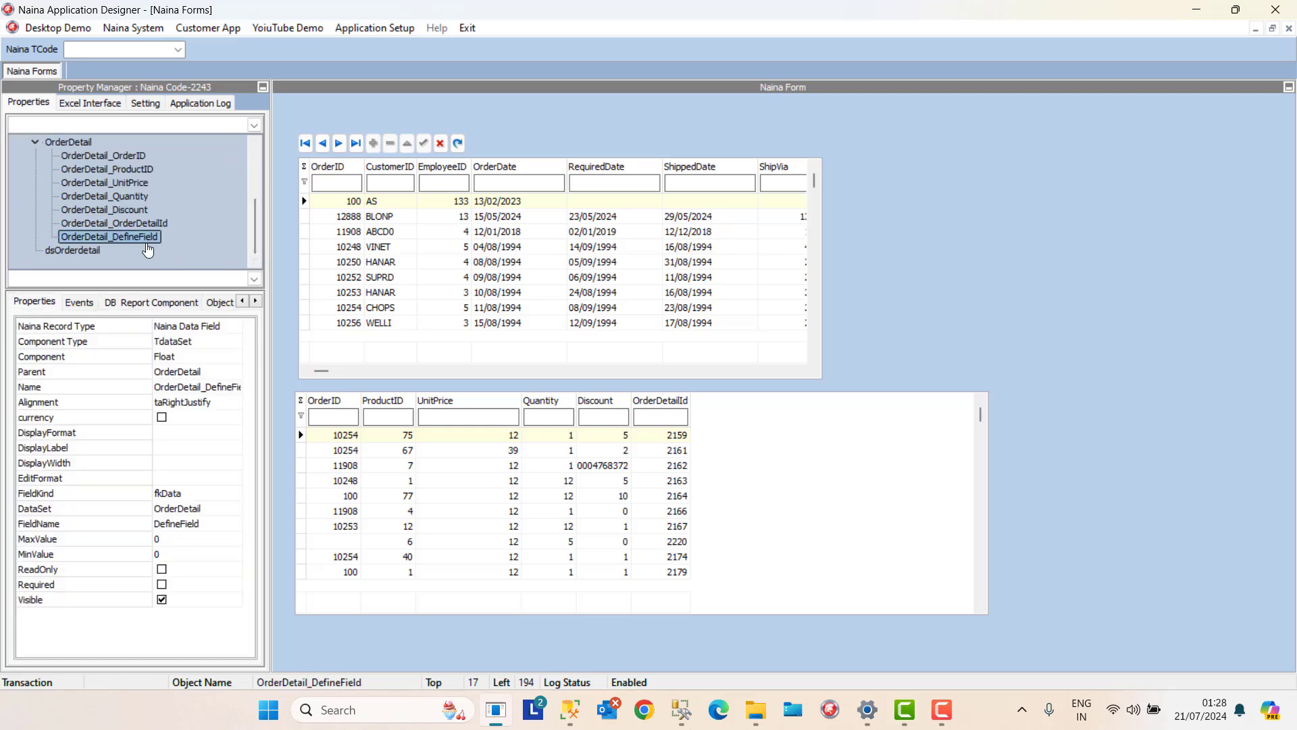
click(194, 405)
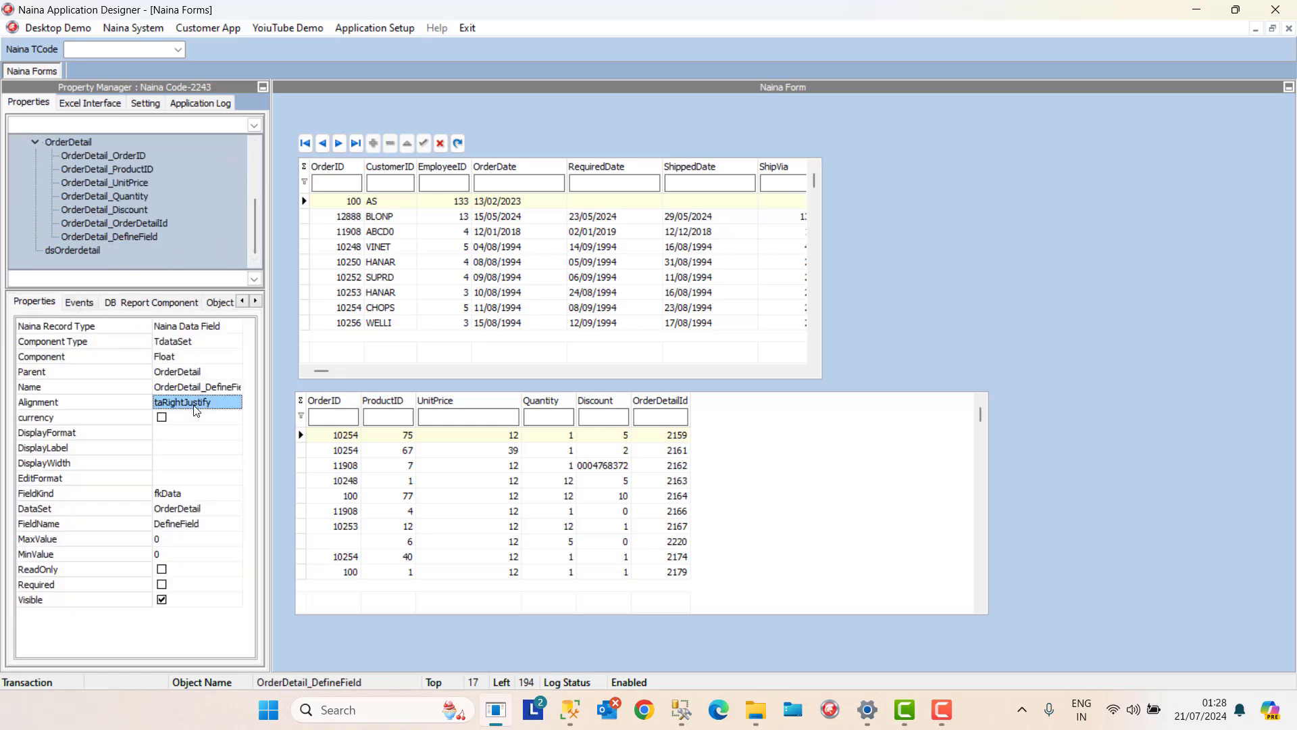
text(Total)
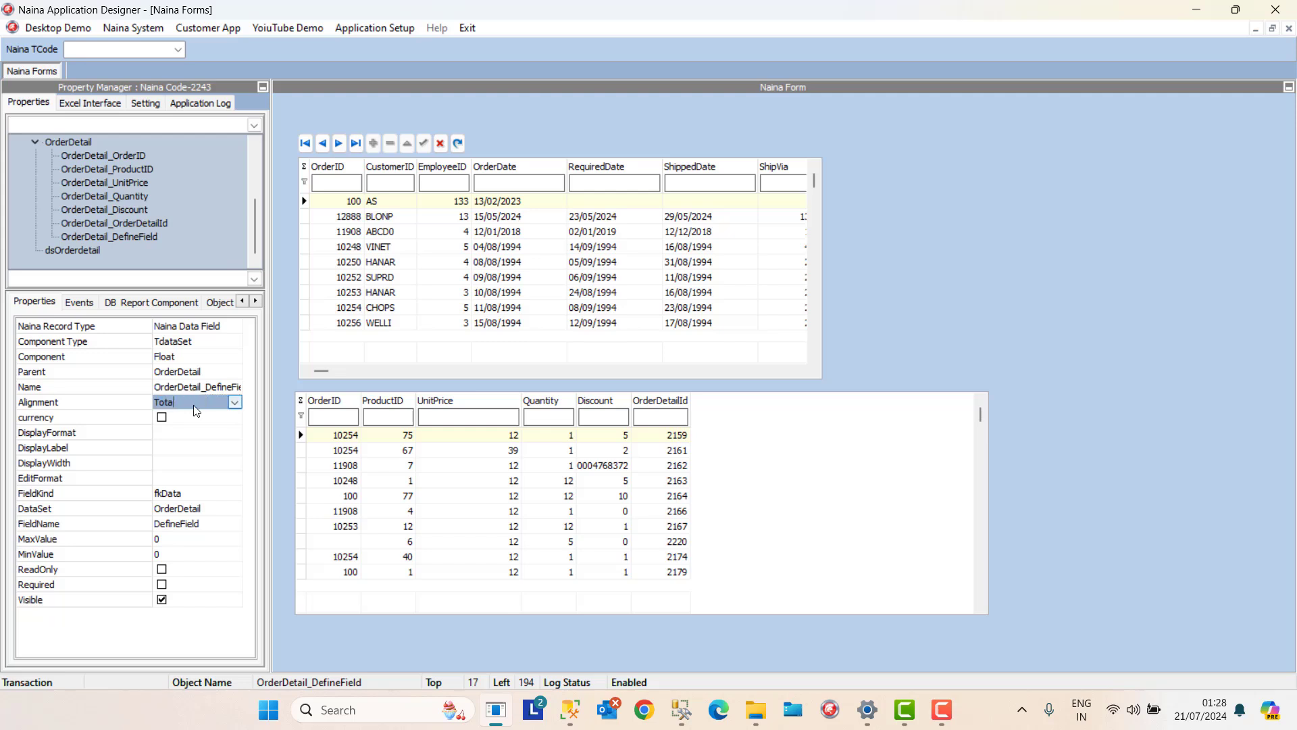
click(193, 527)
text(To)
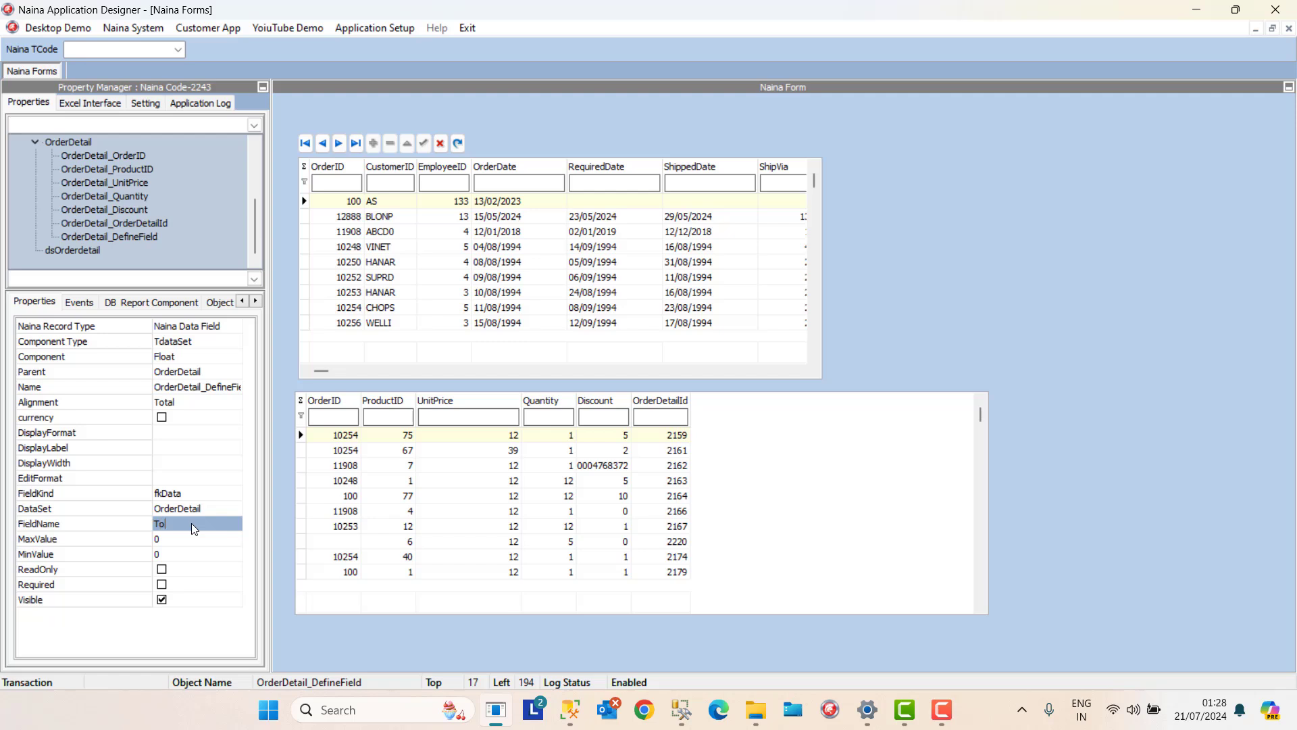
text(tal)
Set the FieldKind of OrderDetail_DefineField to fkCalculated and its EditFormat to 0.00.
click(206, 493)
click(194, 519)
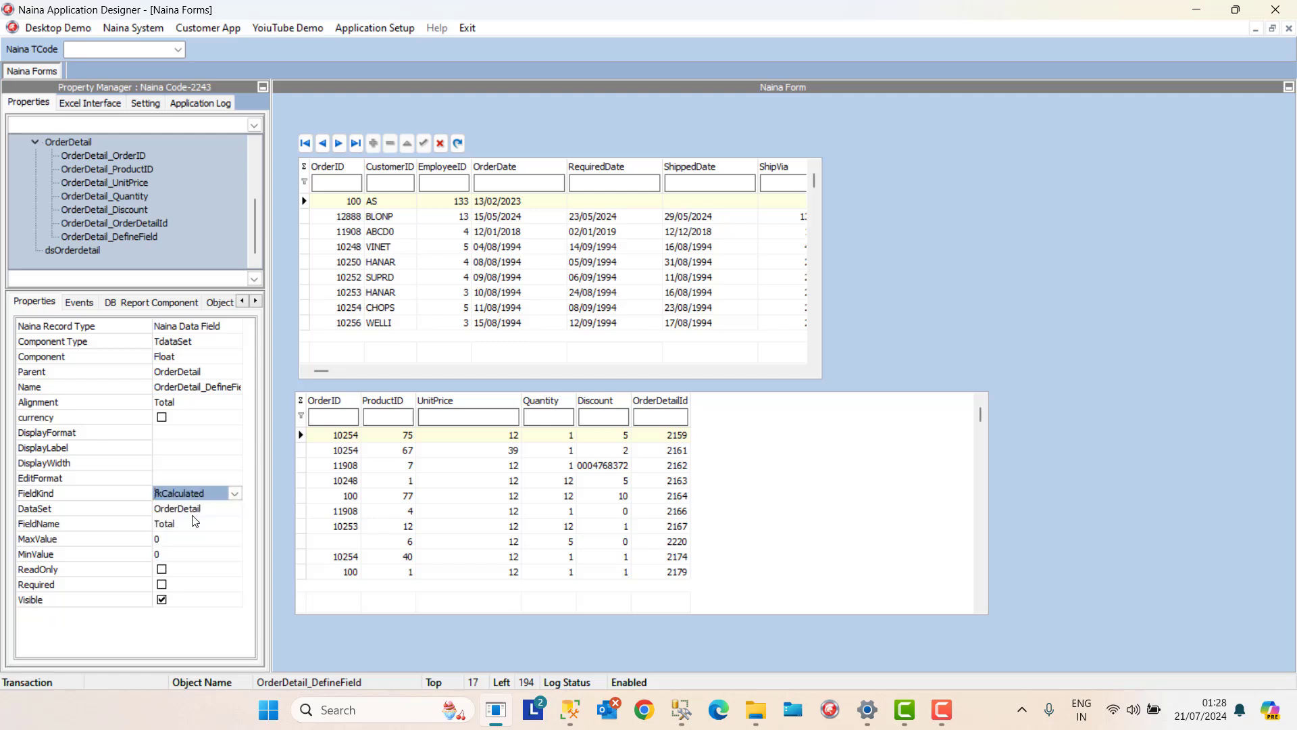
click(181, 478)
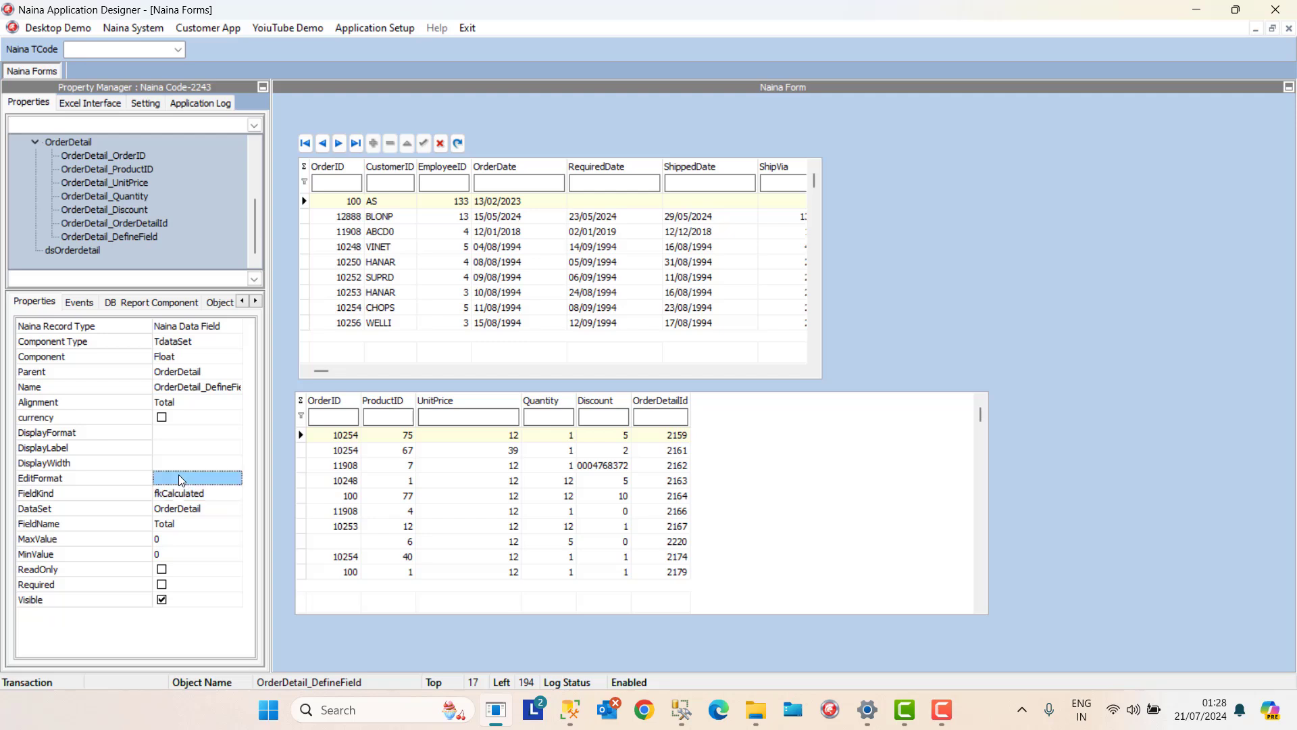
text(0)
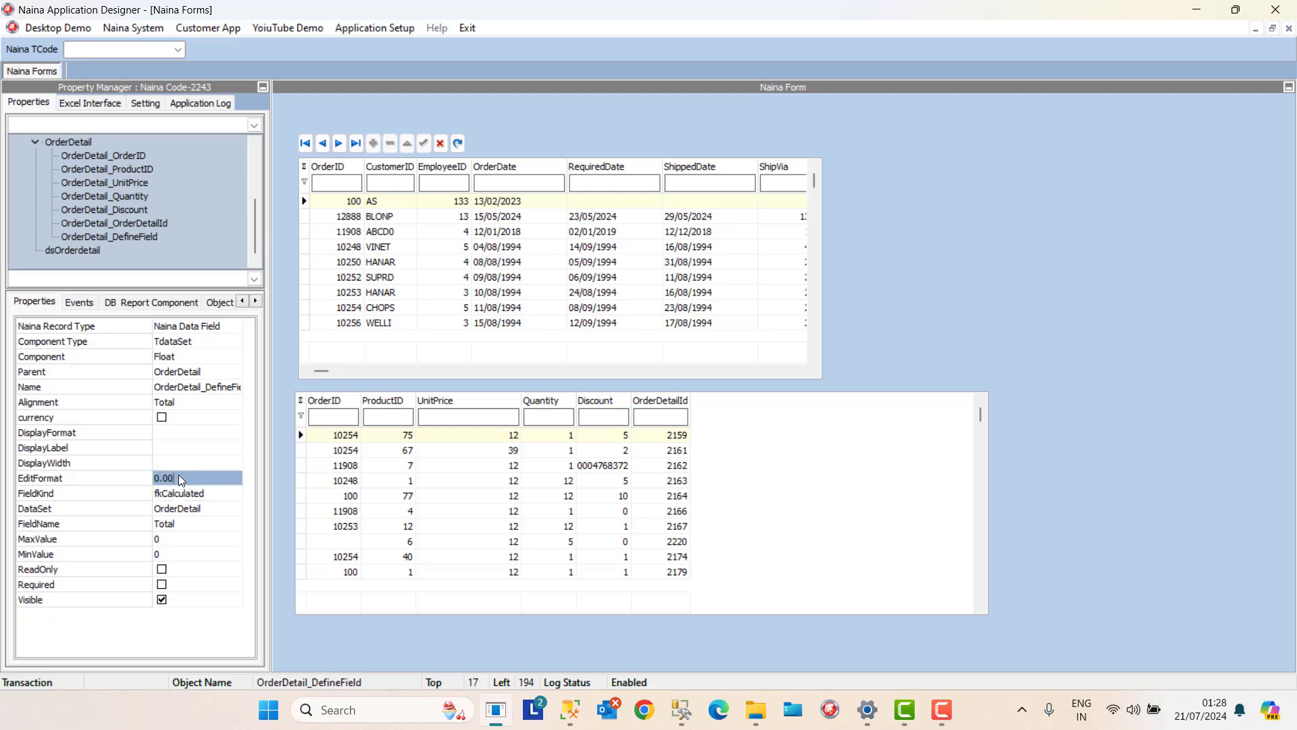
Set the OrderDetail_DefineField display format to 0.00 and its Naina record type to Calculated.
click(162, 438)
text(0)
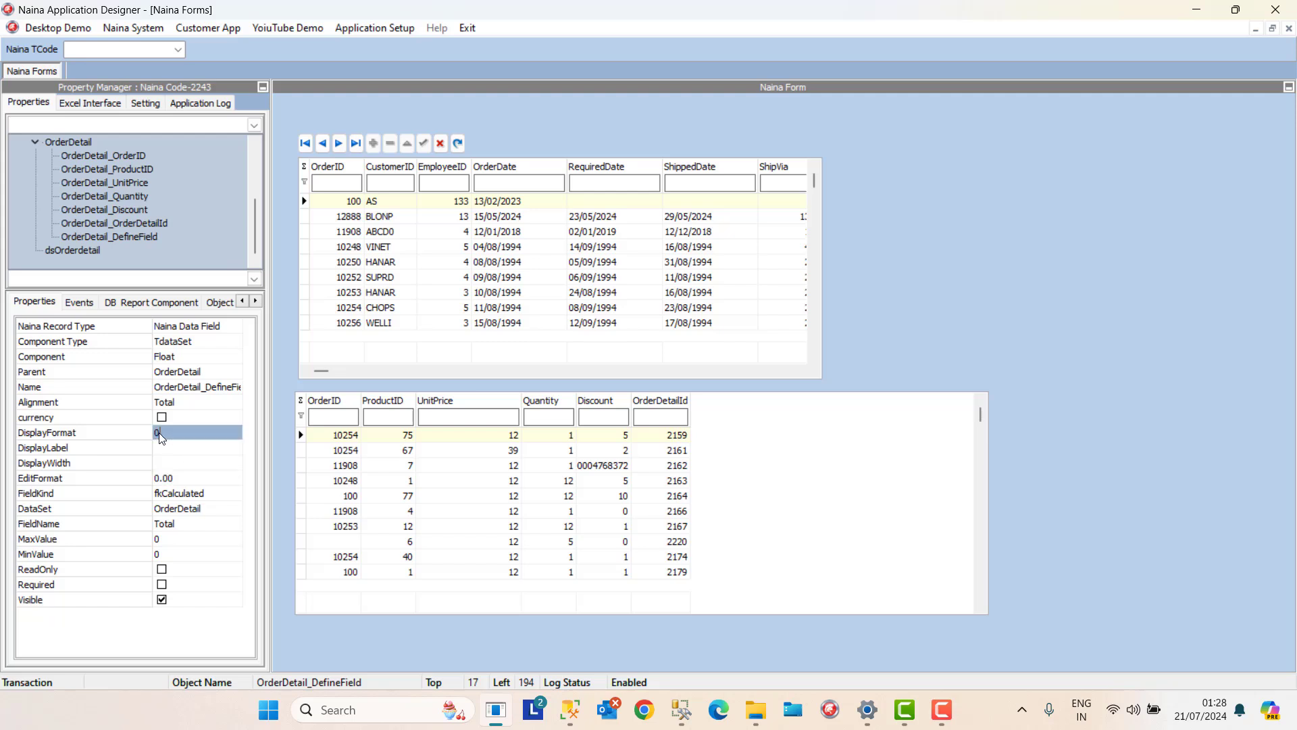
click(202, 327)
click(203, 328)
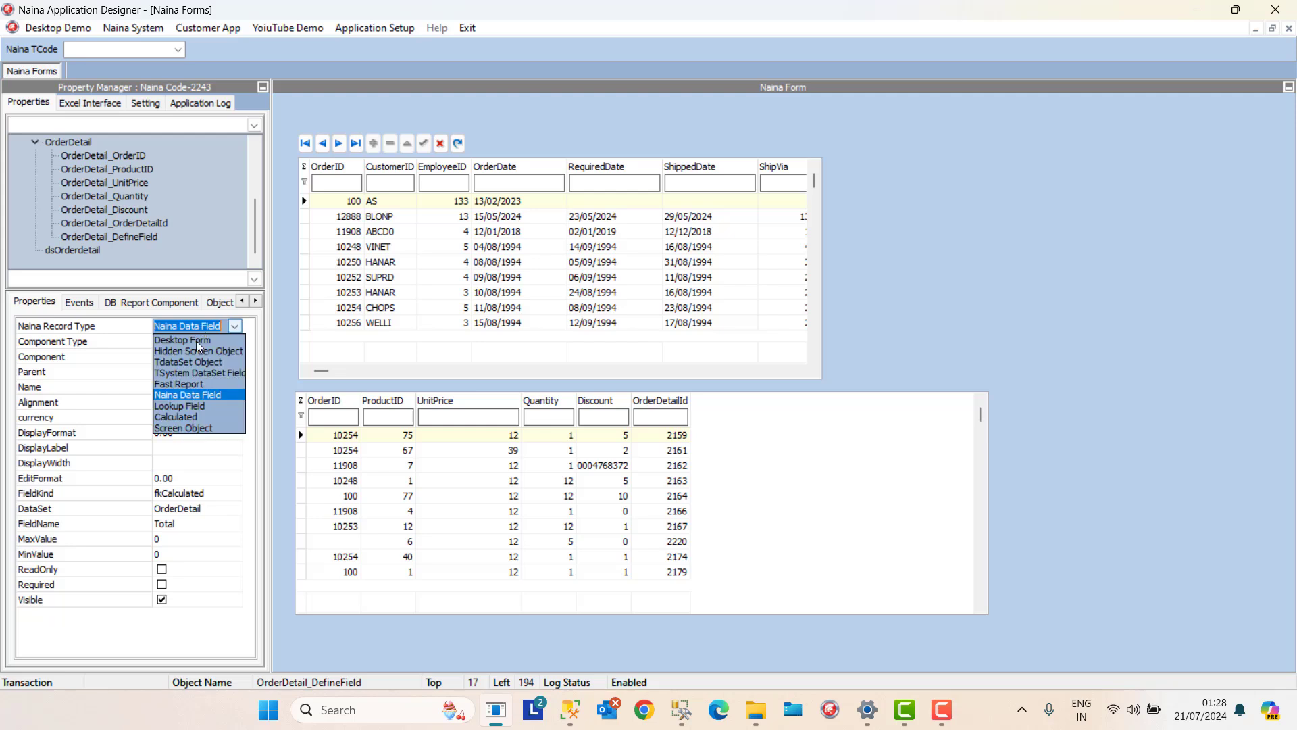
click(196, 417)
Set the display width of OrderDetail_DefineField to 10.
click(210, 462)
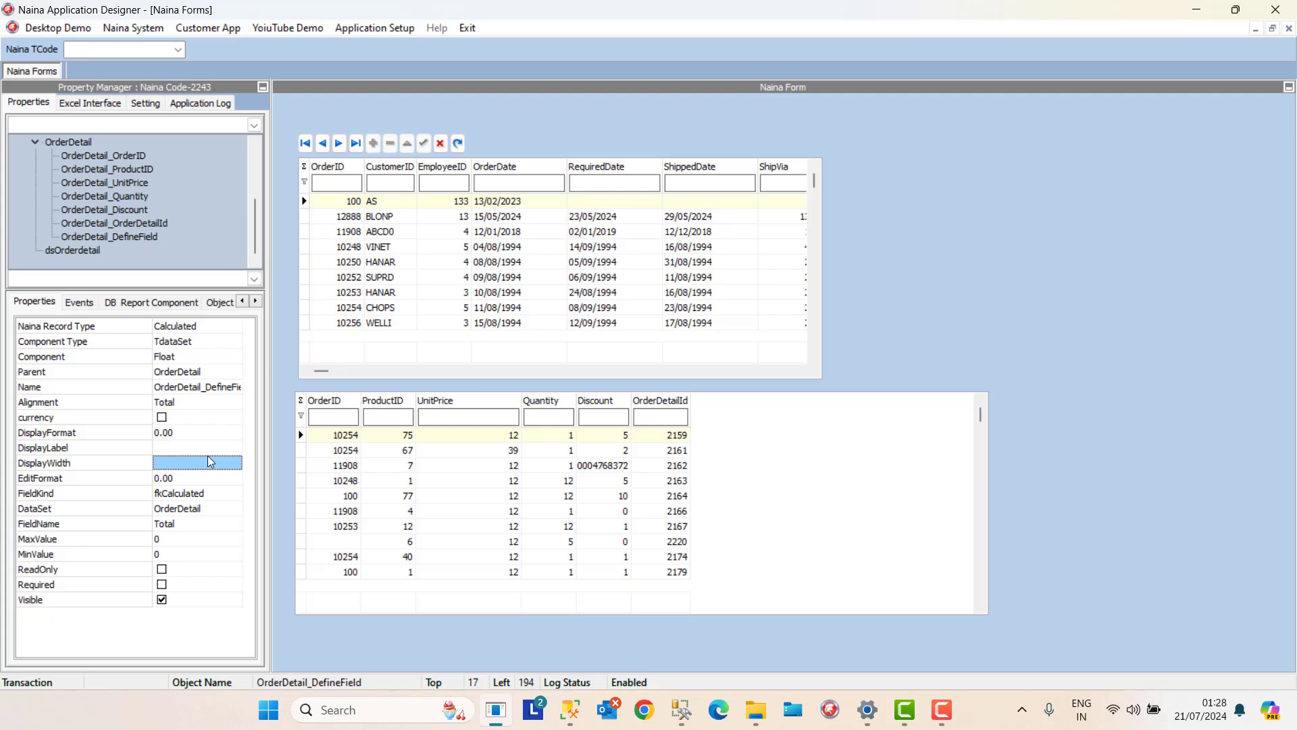
text(1)
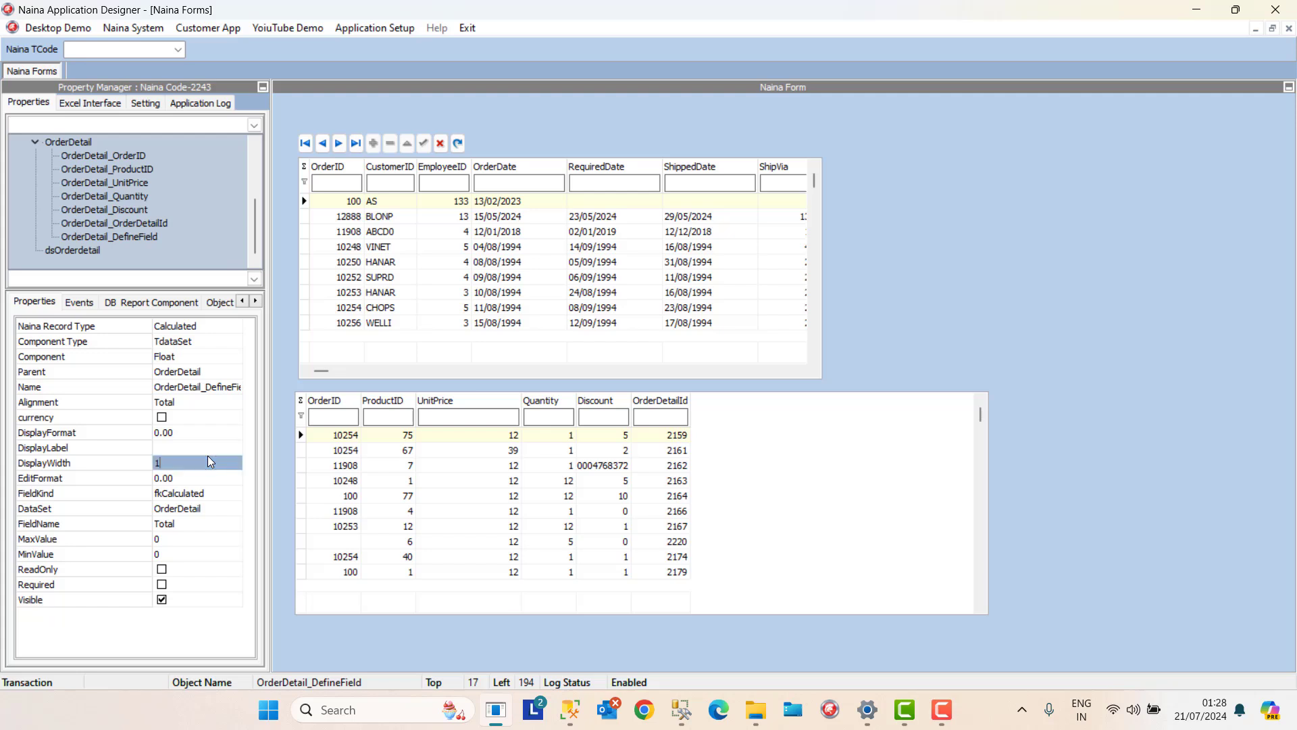
text(0)
click(217, 436)
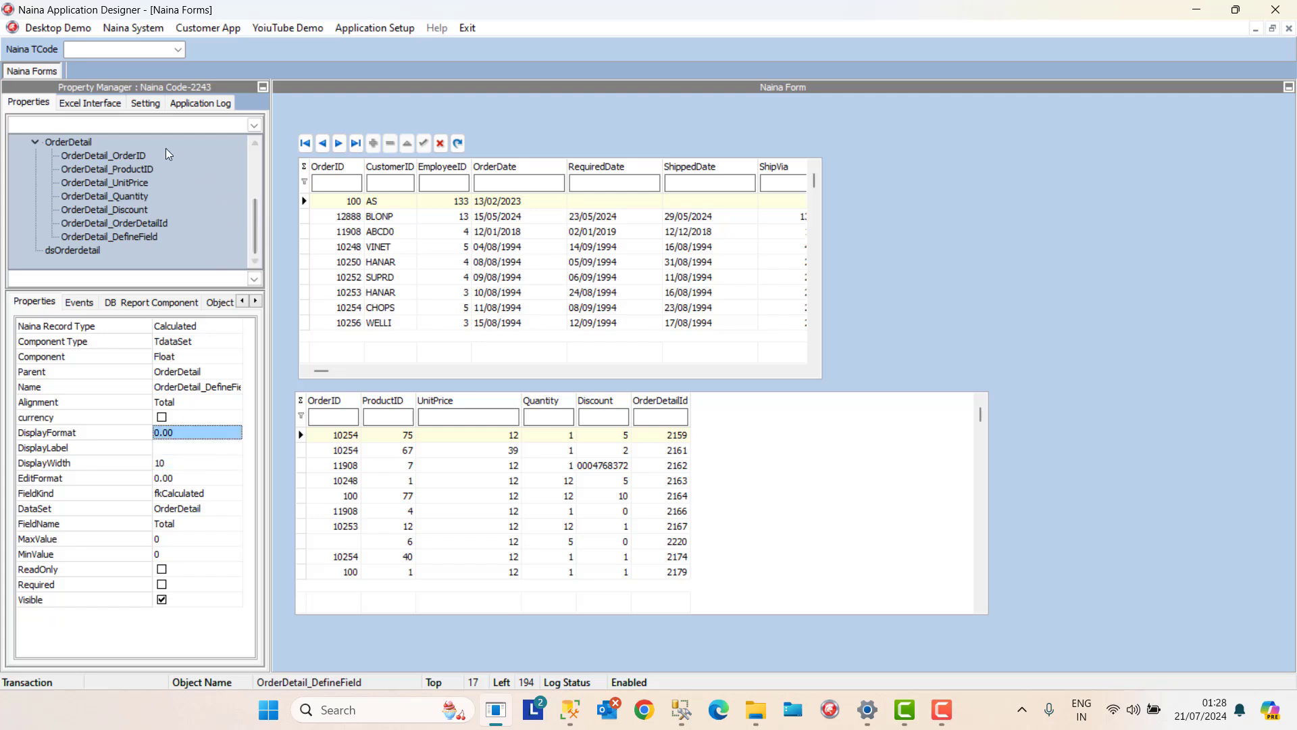
Open the OnCalculated event script of the OrderDetail dataset for editing.
click(78, 143)
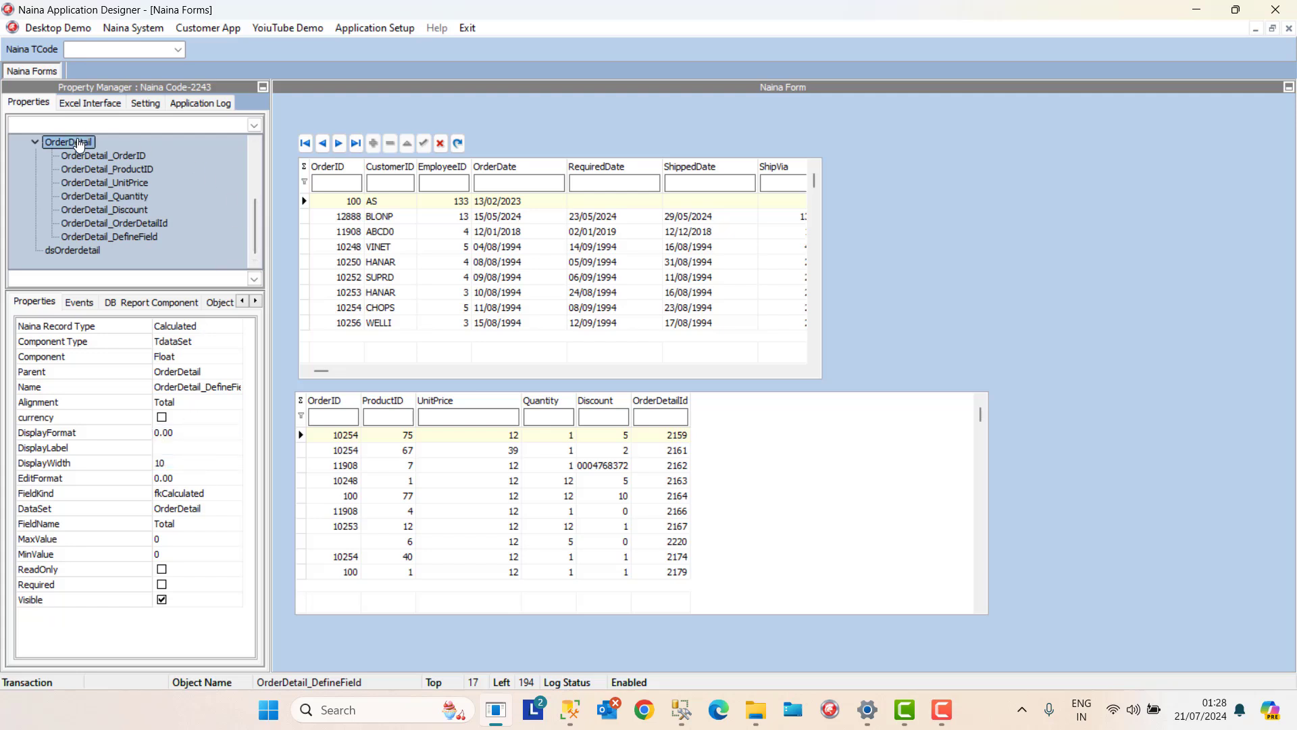
click(85, 306)
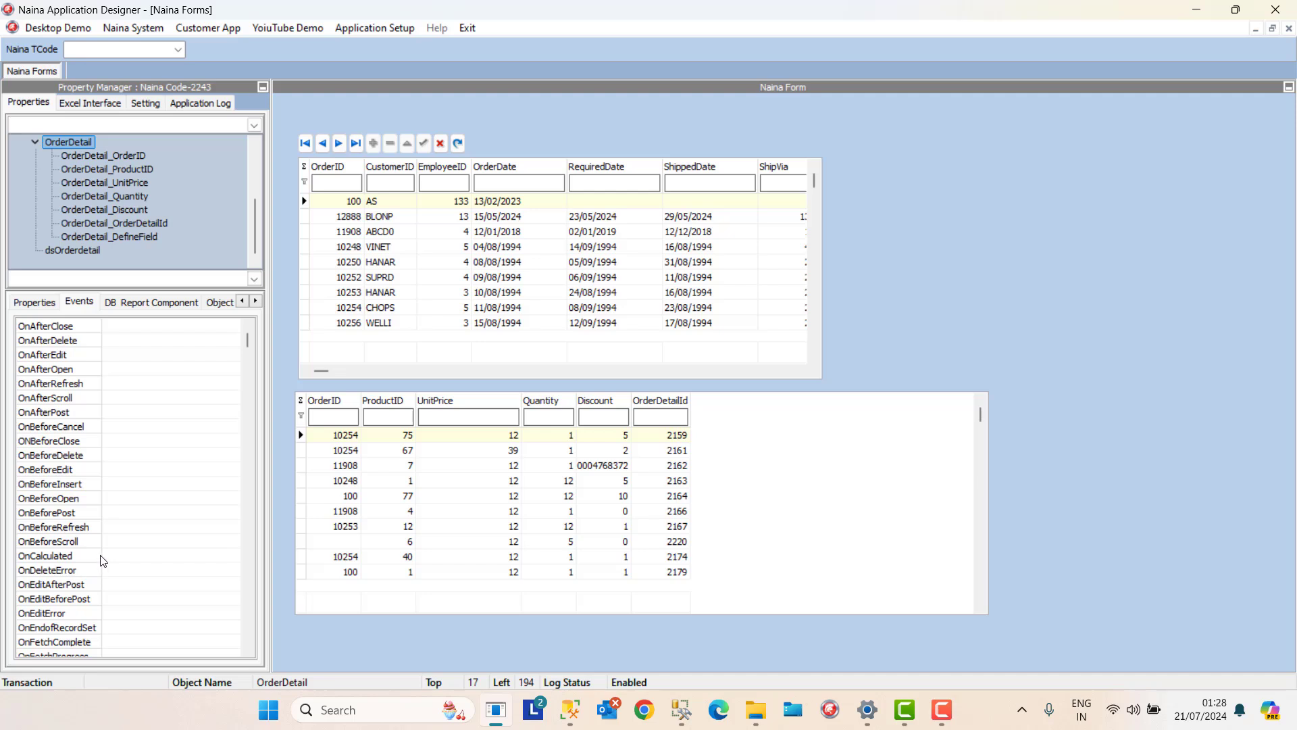
click(117, 558)
double_click(118, 558)
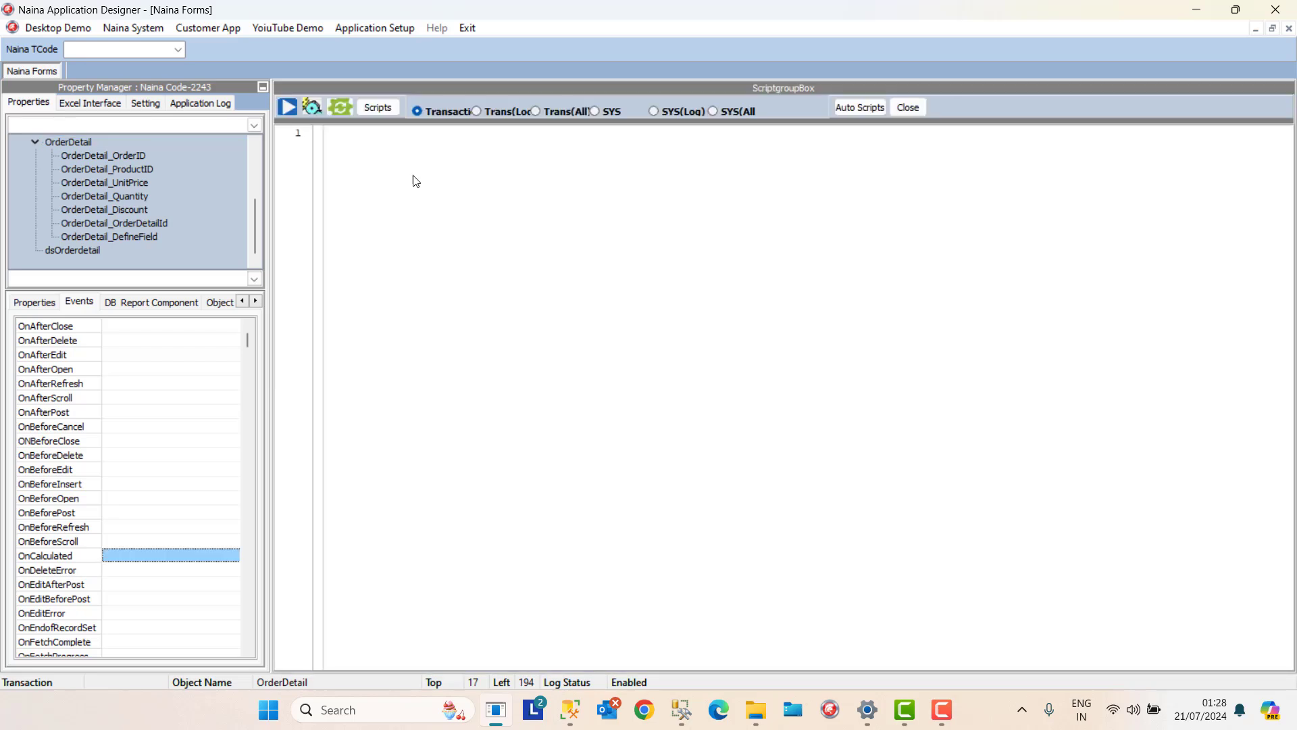
List the scripts of all transactions and filter the Events column by "onca".
click(537, 111)
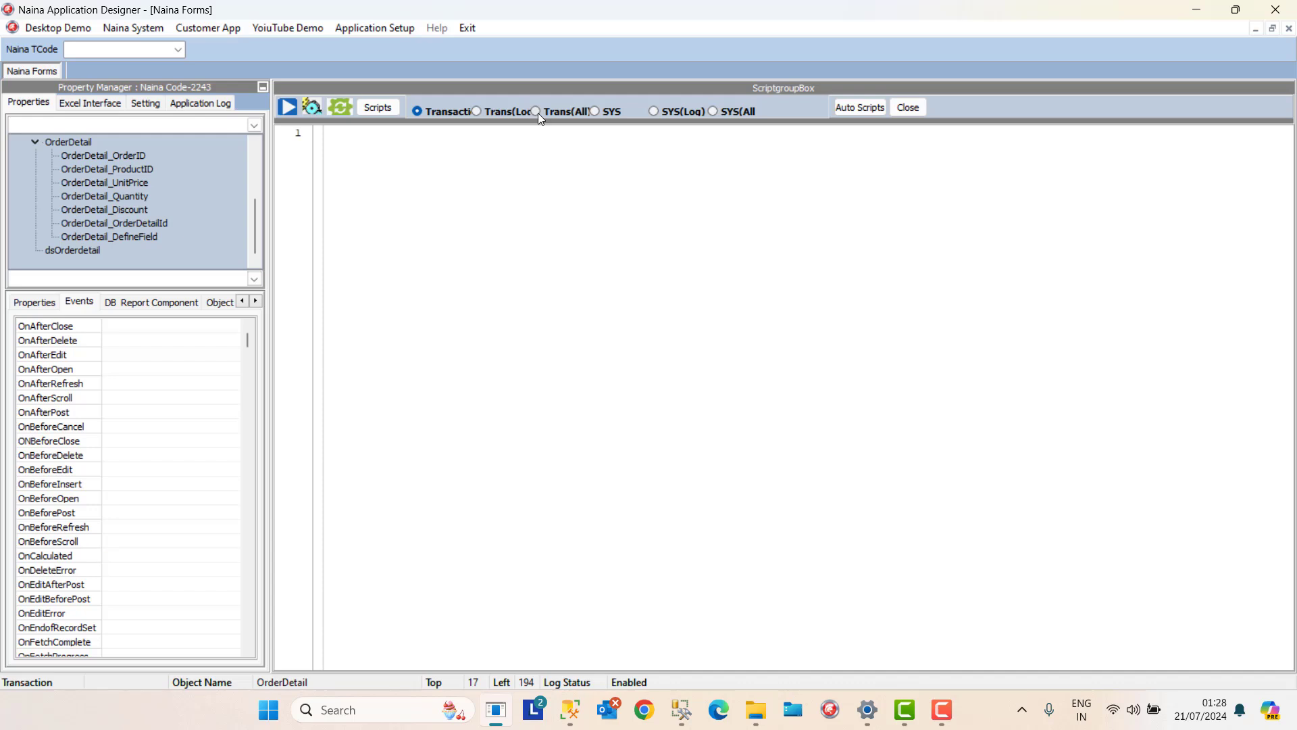
click(382, 109)
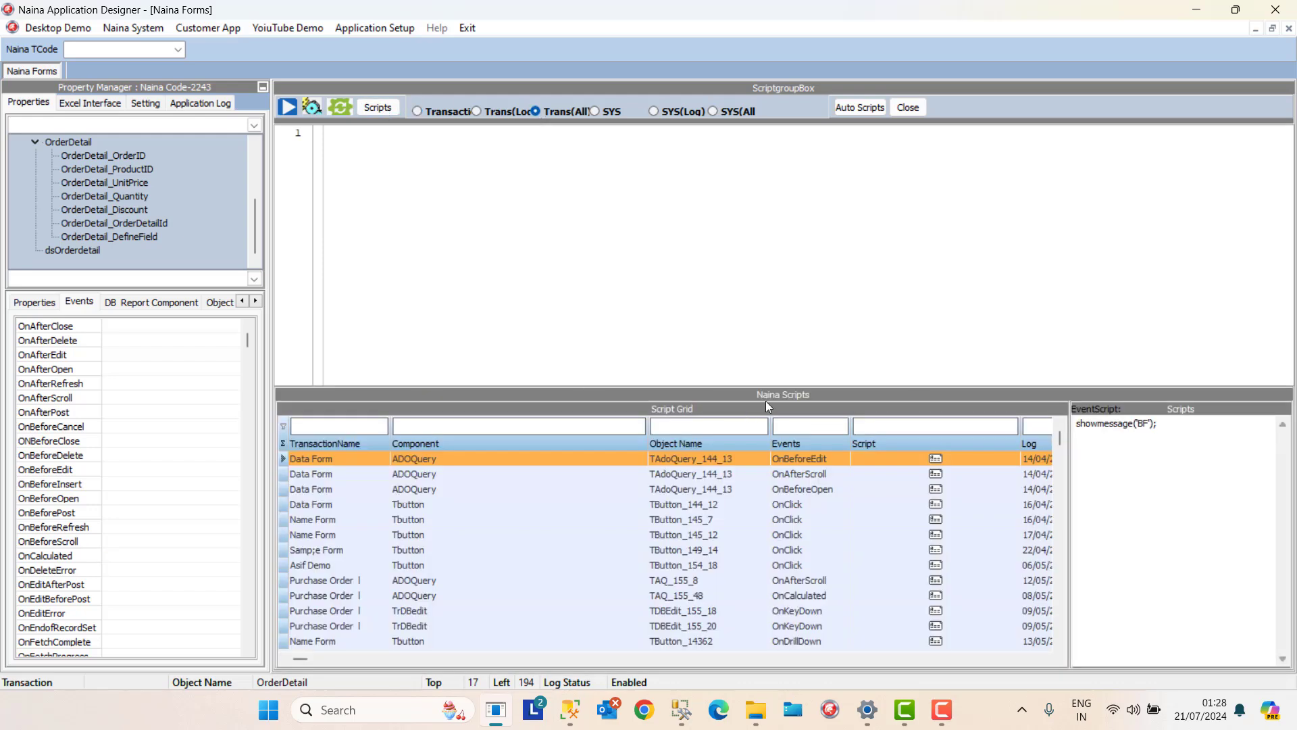
click(793, 426)
text(onca)
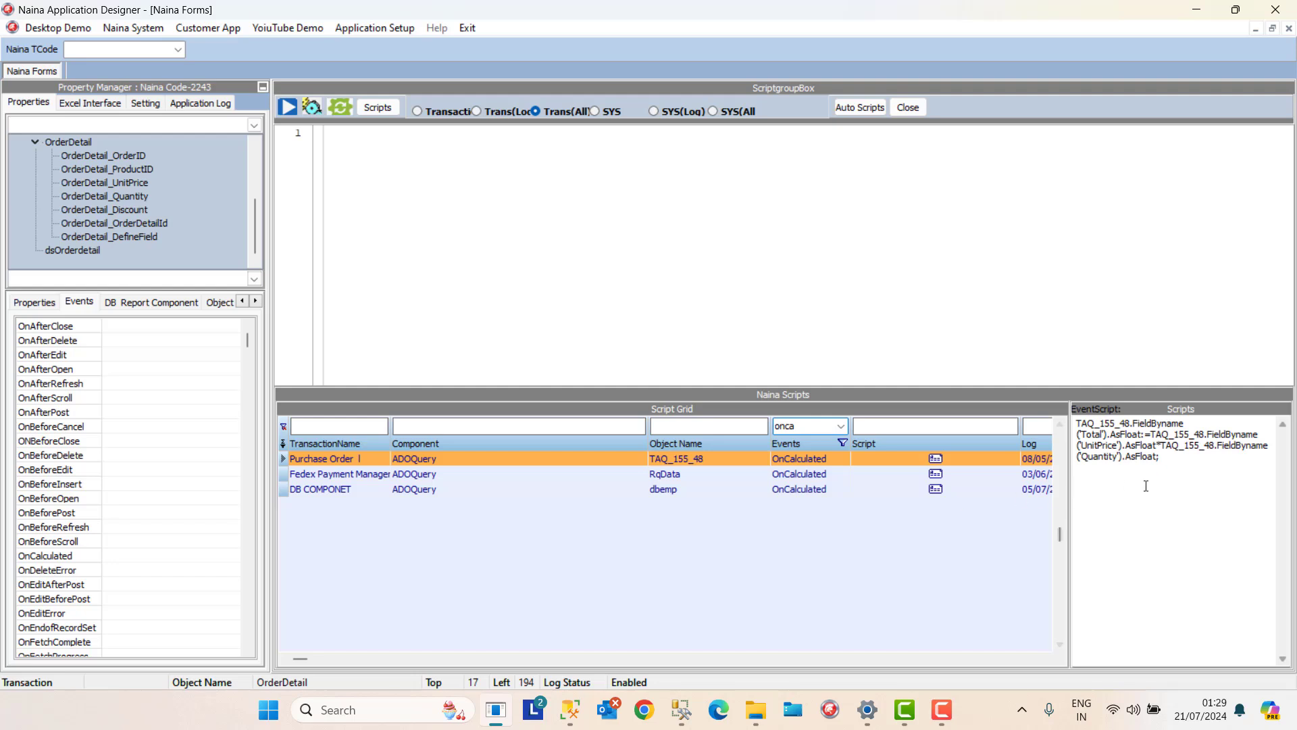
Copy the Purchase Order OnCalculated script and paste it into line 3 of the OrderDetail event script.
drag(1177, 475, 1074, 420)
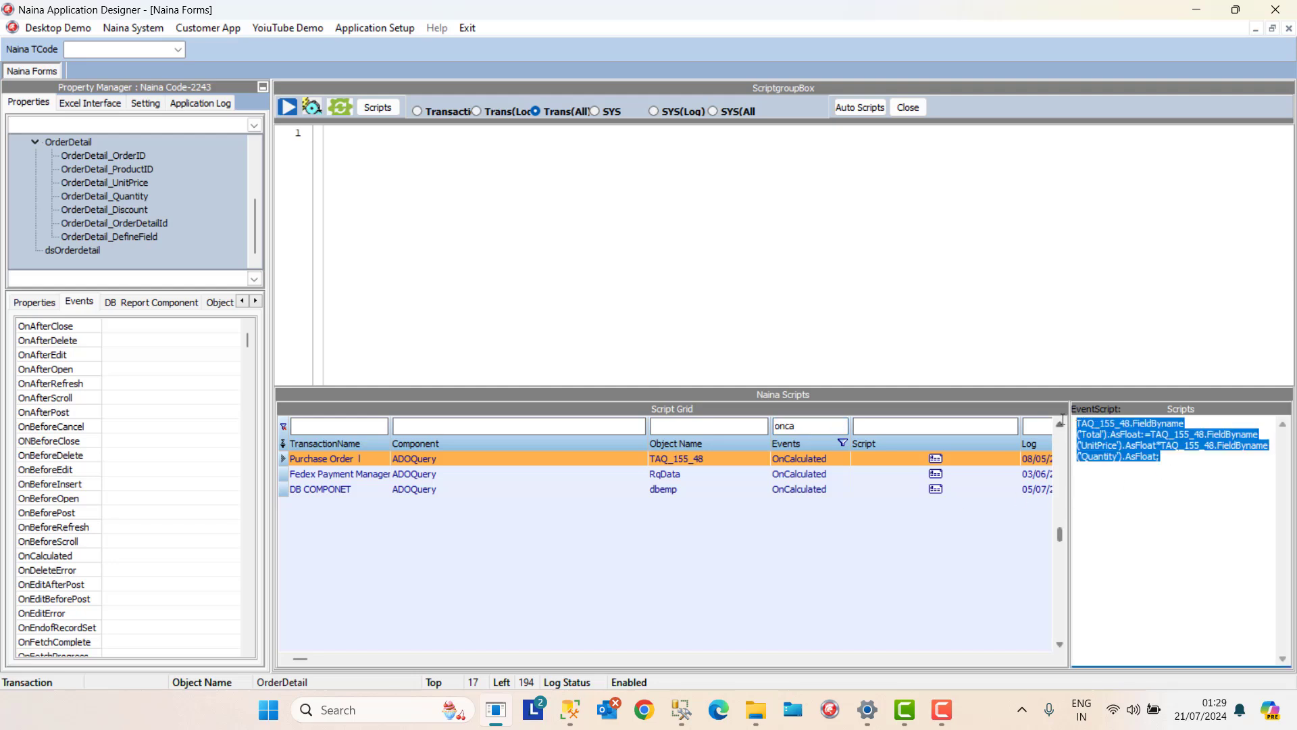
click(389, 142)
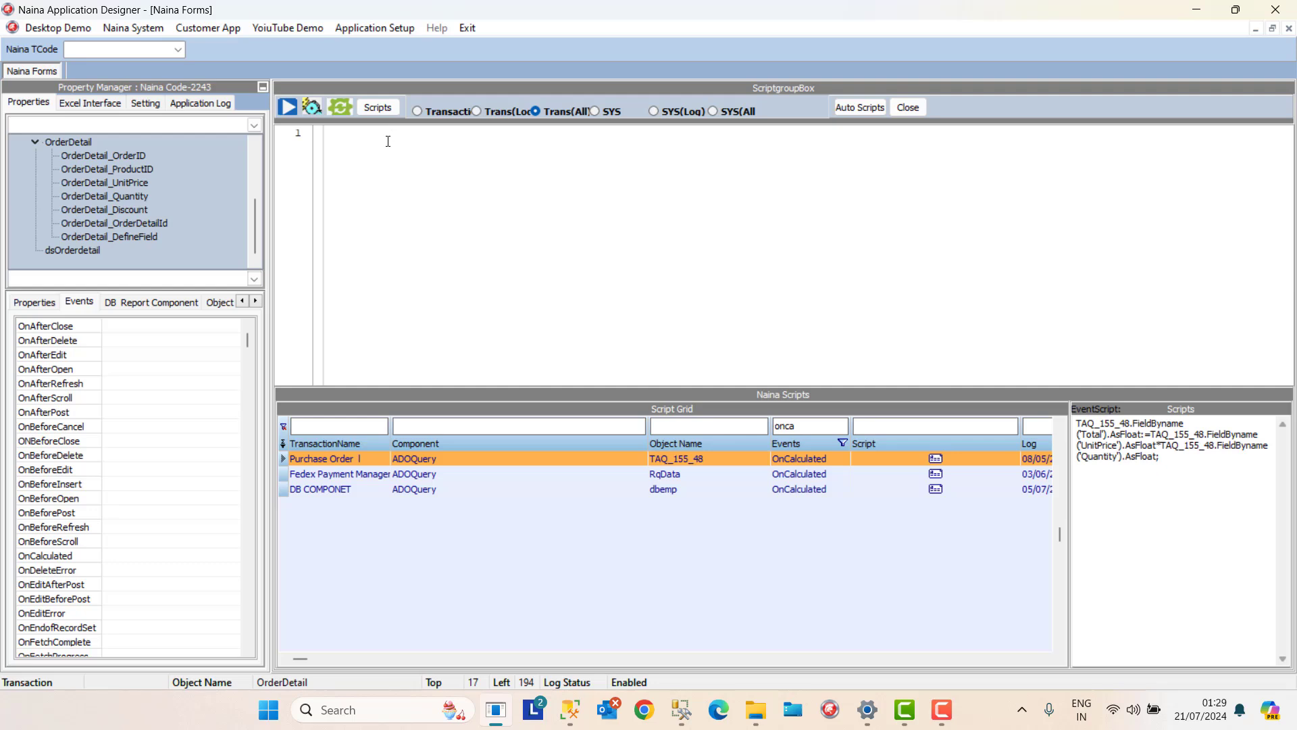
key(Return)
key(Return)
text(TAQ_155_48.FieldByname('Total').AsFloat:=TAQ_155_48.FieldByname('UnitPrice').AsFloat*TAQ_155_48.FieldByname('Quantity').AsFloat;)
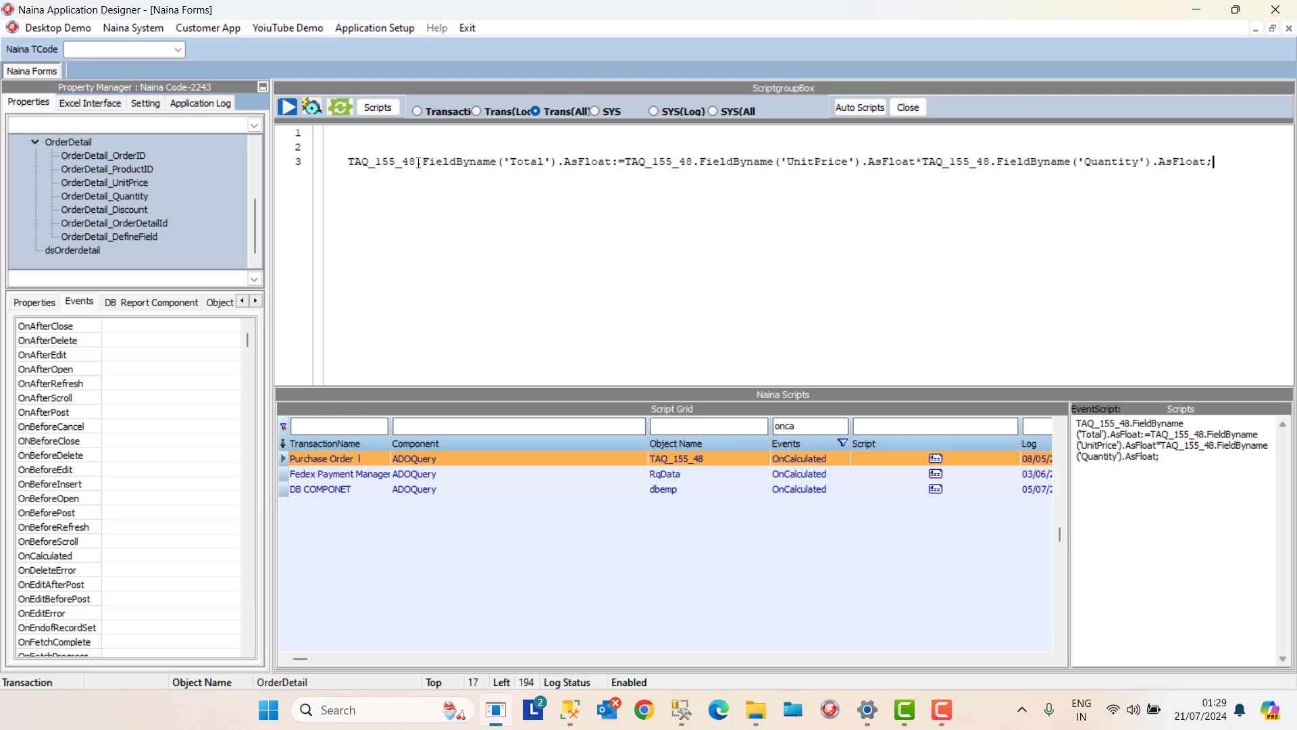
Replace TAQ_155_48 with OrderDetail in the script's reference to the 'Total' field.
key(shift+Left)
key(shift+Left)
key(shift+Left)
key(shift+Left)
key(shift+Left)
key(shift+Left)
key(shift+Left)
key(shift+Left)
key(shift+Left)
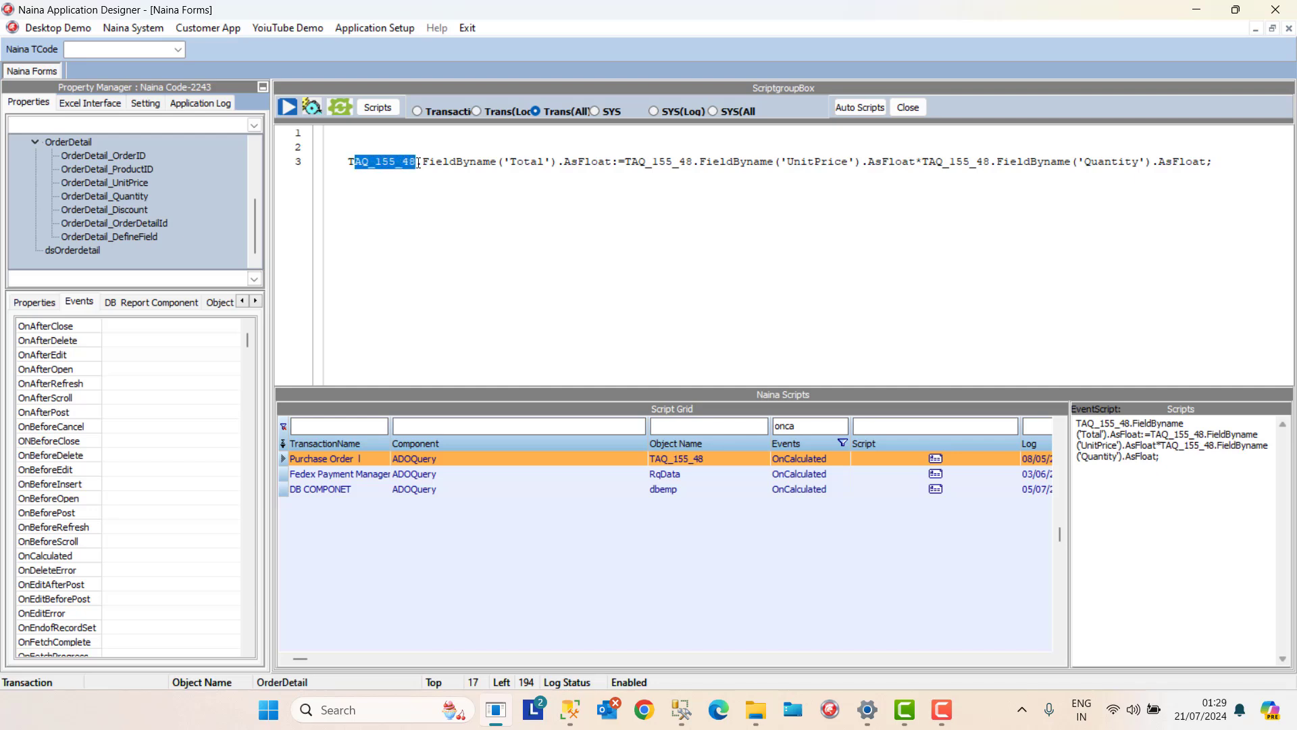
text(OrderDe)
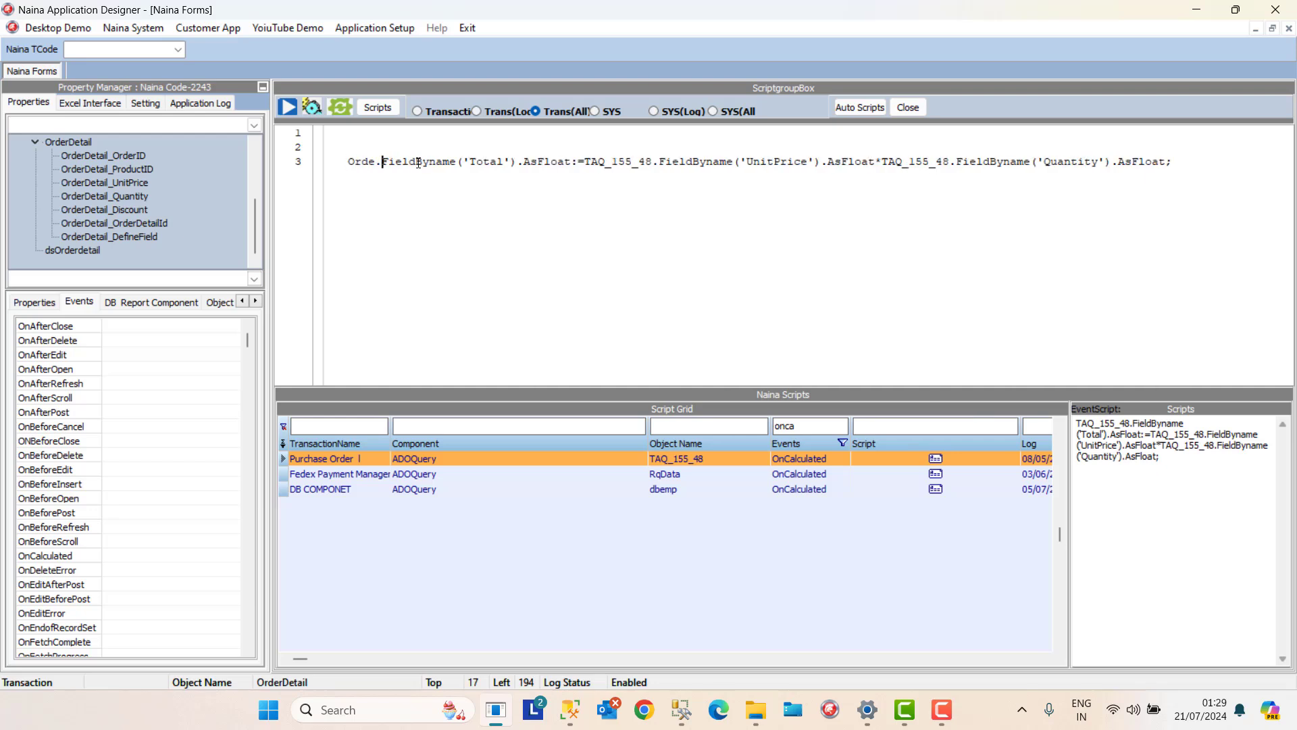
text(tail)
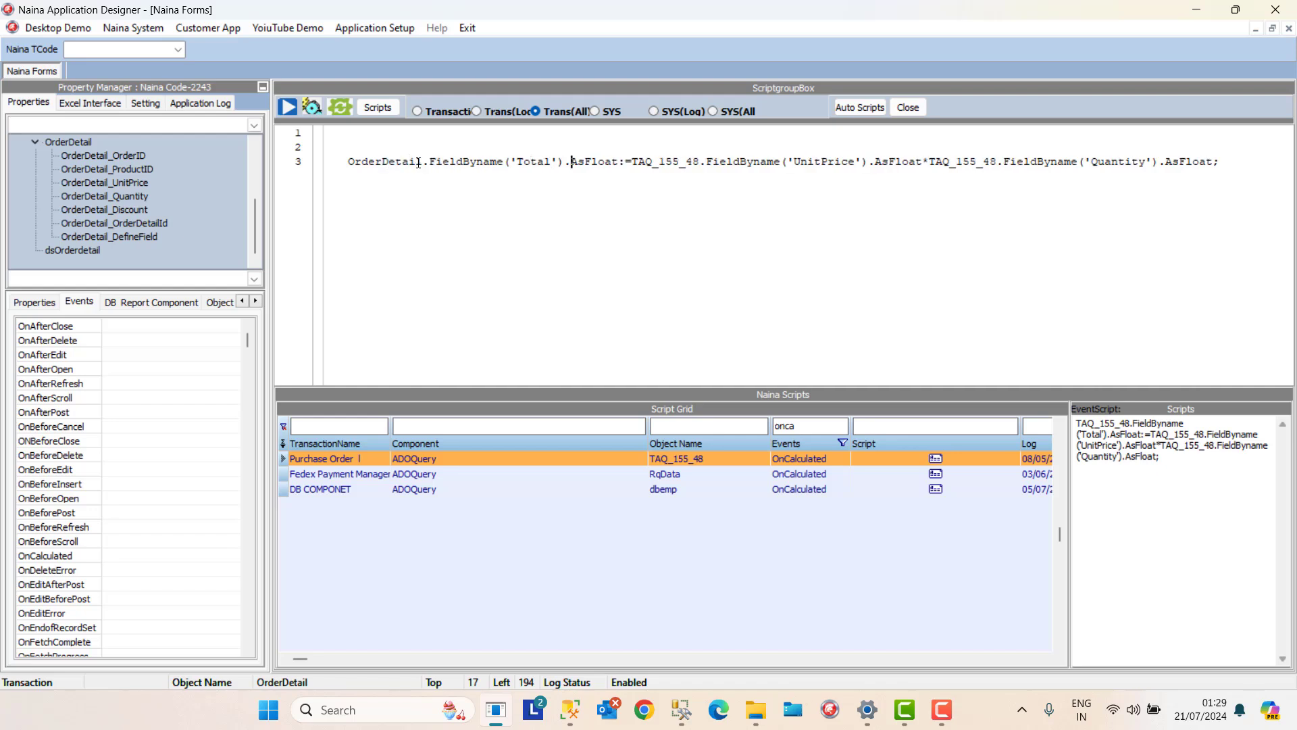
Replace TAQ_155_48 with OrderDetail in the script's reference to the 'UnitPrice' field.
key(shift+Right)
key(shift+Right)
key(shift+Right)
key(shift+Right)
key(shift+Right)
key(shift+Right)
key(shift+Right)
key(shift+Right)
key(shift+Right)
text(Order)
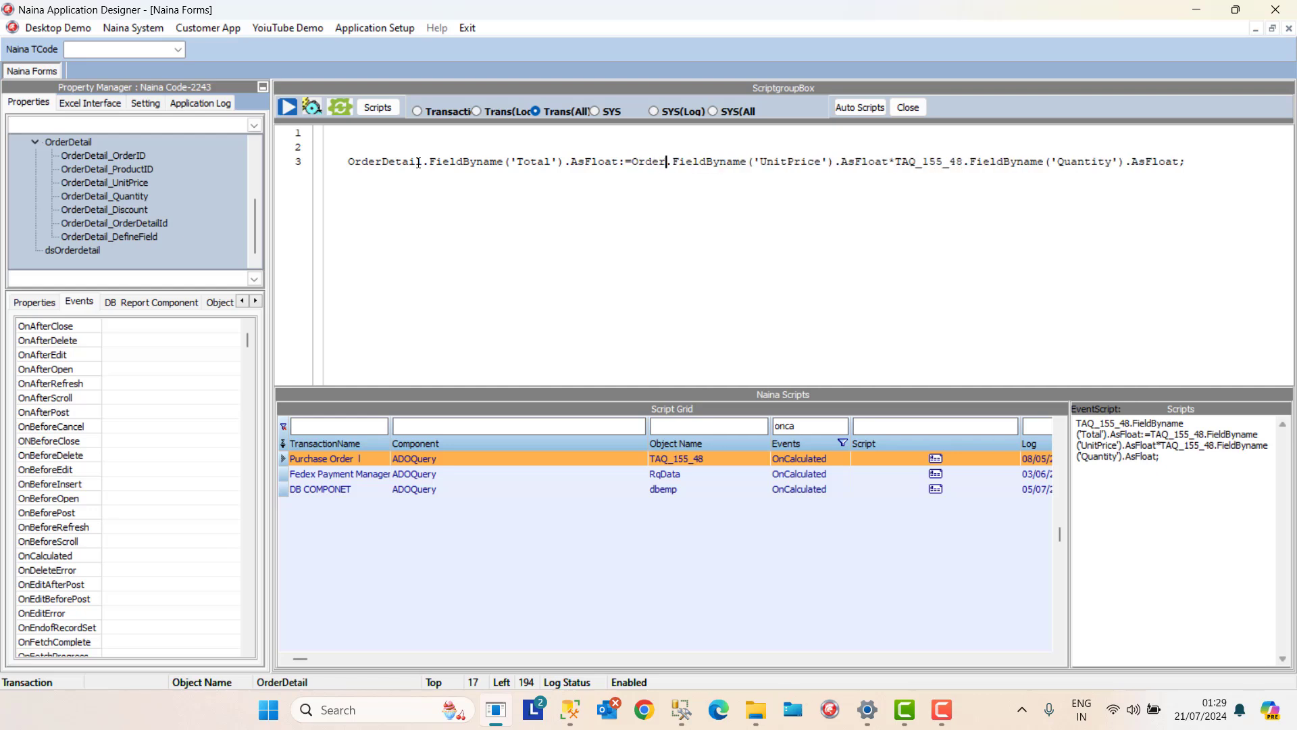
text(Detail)
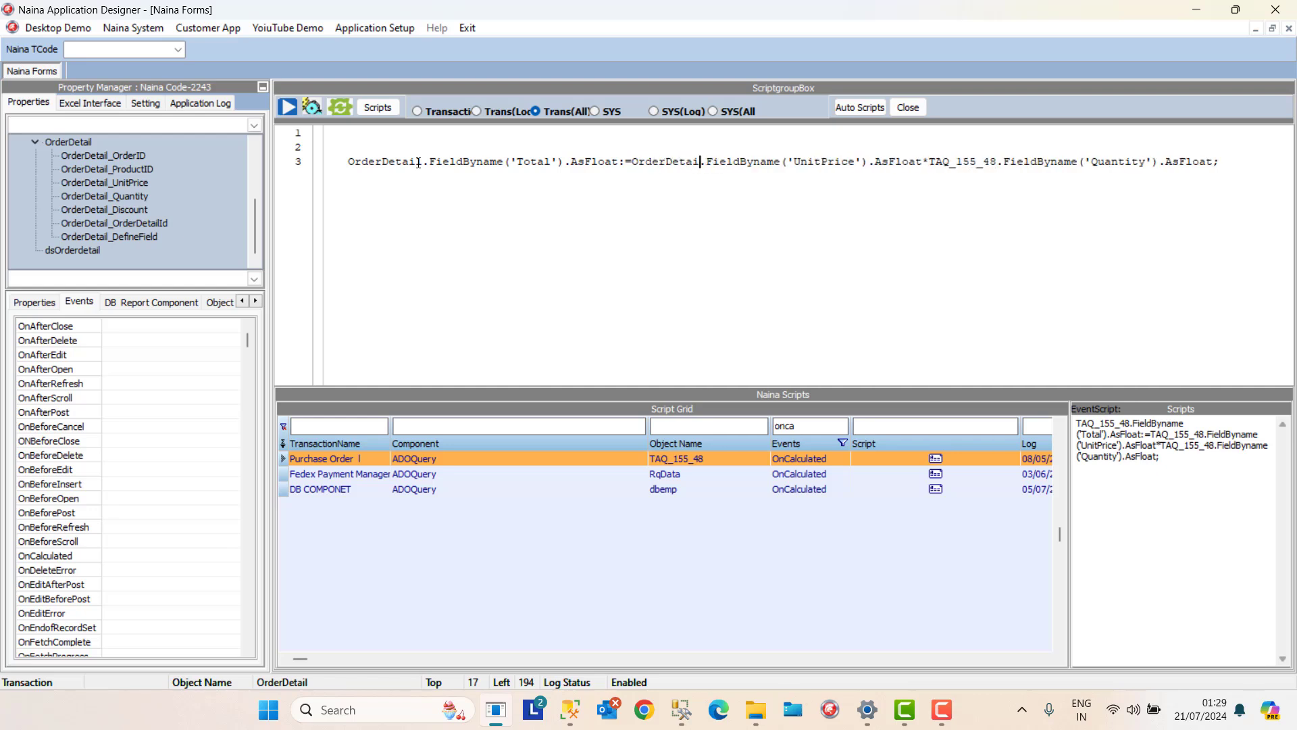
key(BackSpace)
text(l)
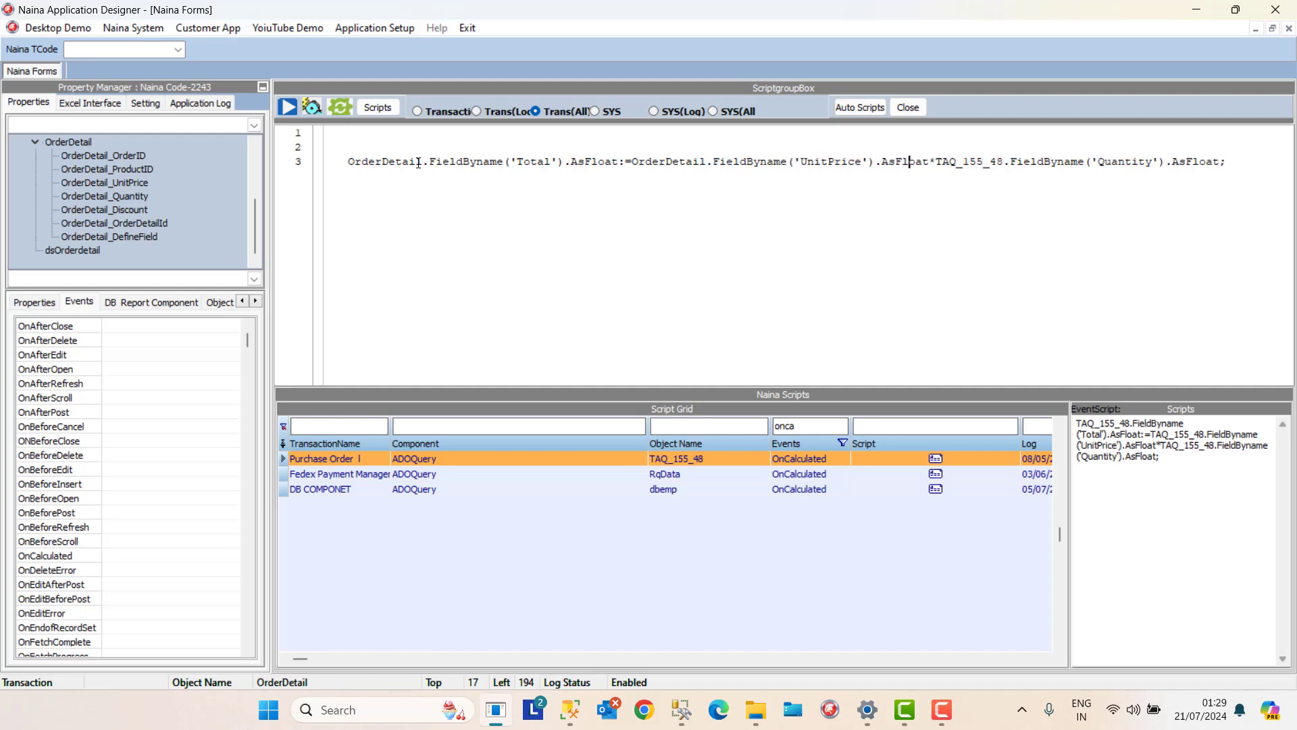
Replace TAQ_155_48 with OrderDetail in the script's reference to the 'Quantity' field.
key(shift+Right)
key(shift+Right)
key(shift+Right)
key(shift+Right)
key(shift+Right)
key(shift+Right)
key(shift+Right)
key(shift+Right)
key(shift+Right)
text(Order)
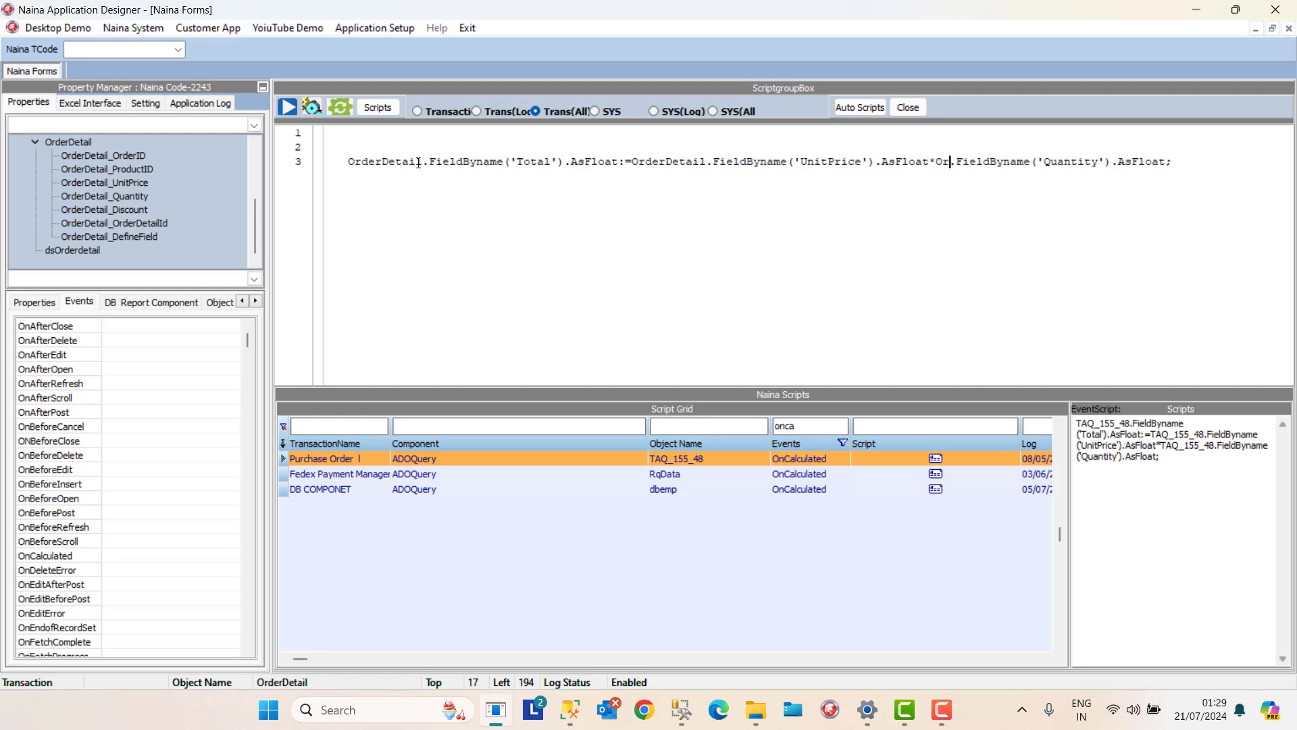
text(Detai)
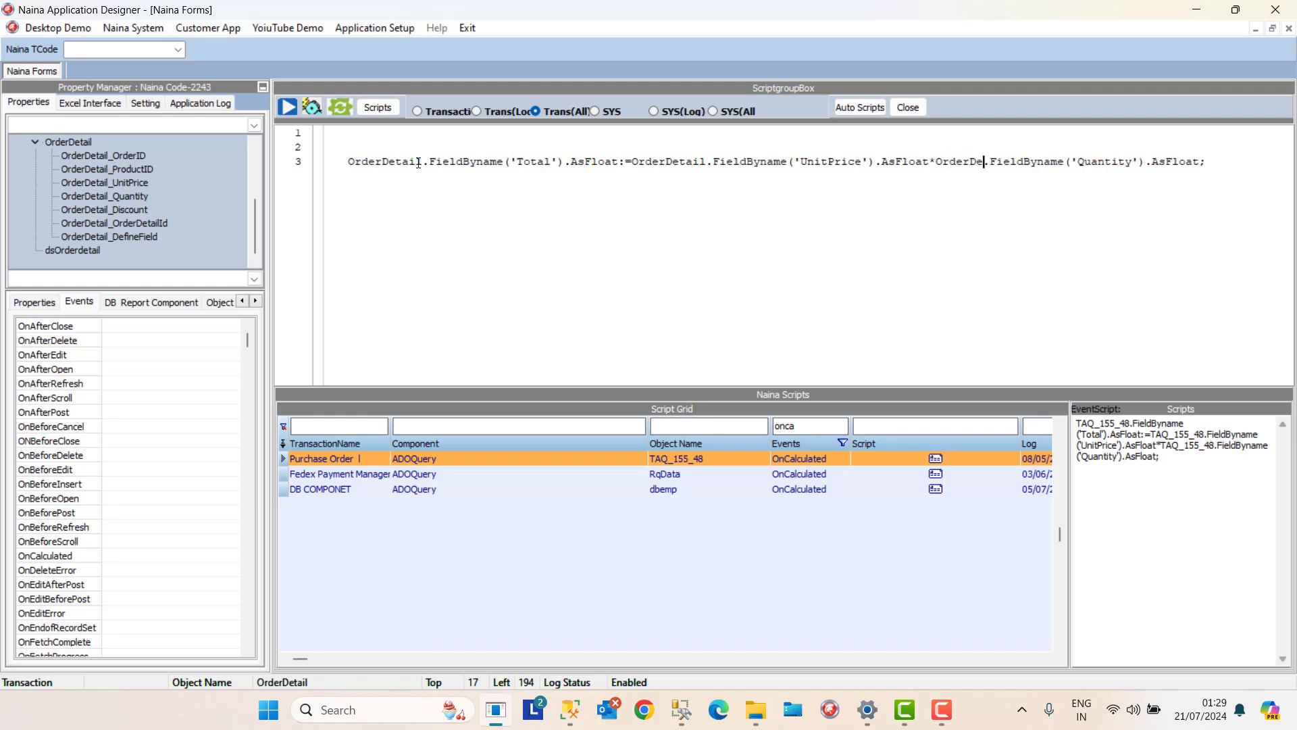
text(l)
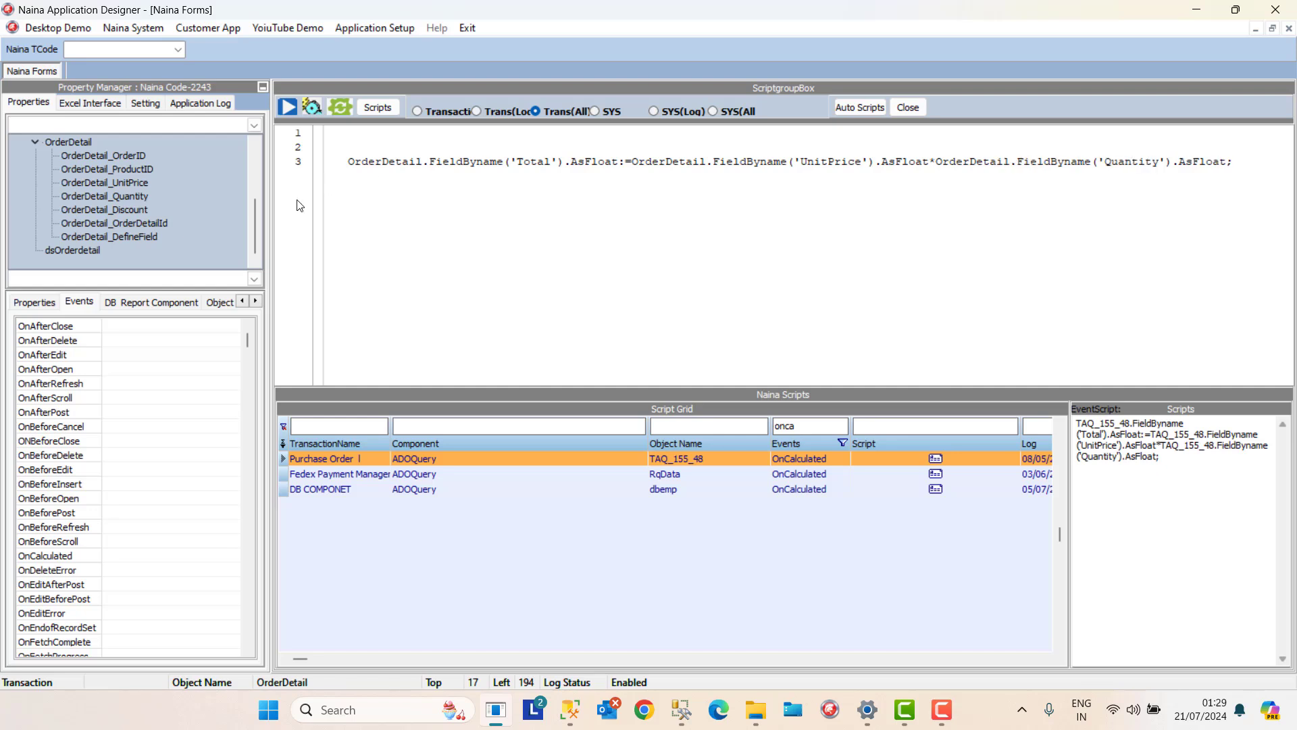
Test-run the calculation script, then save it to the OnCalculated event of OrderDetail.
click(289, 108)
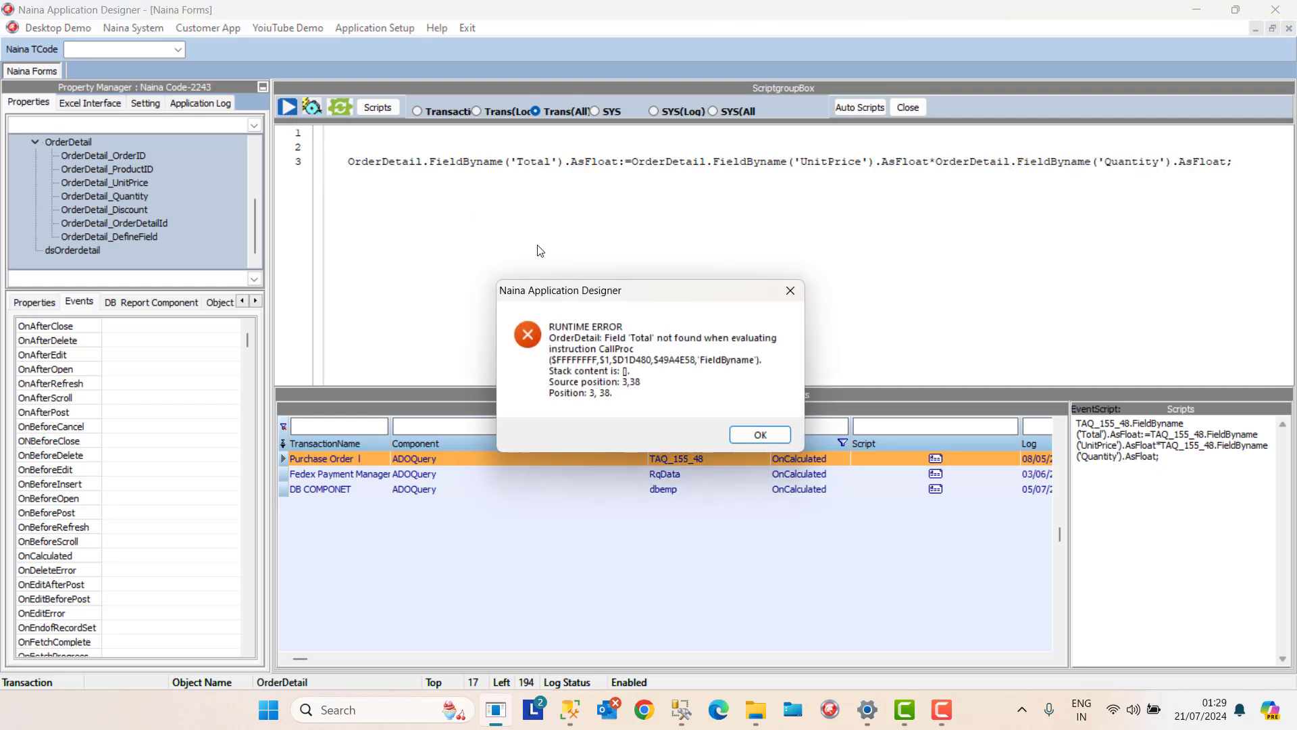
click(756, 433)
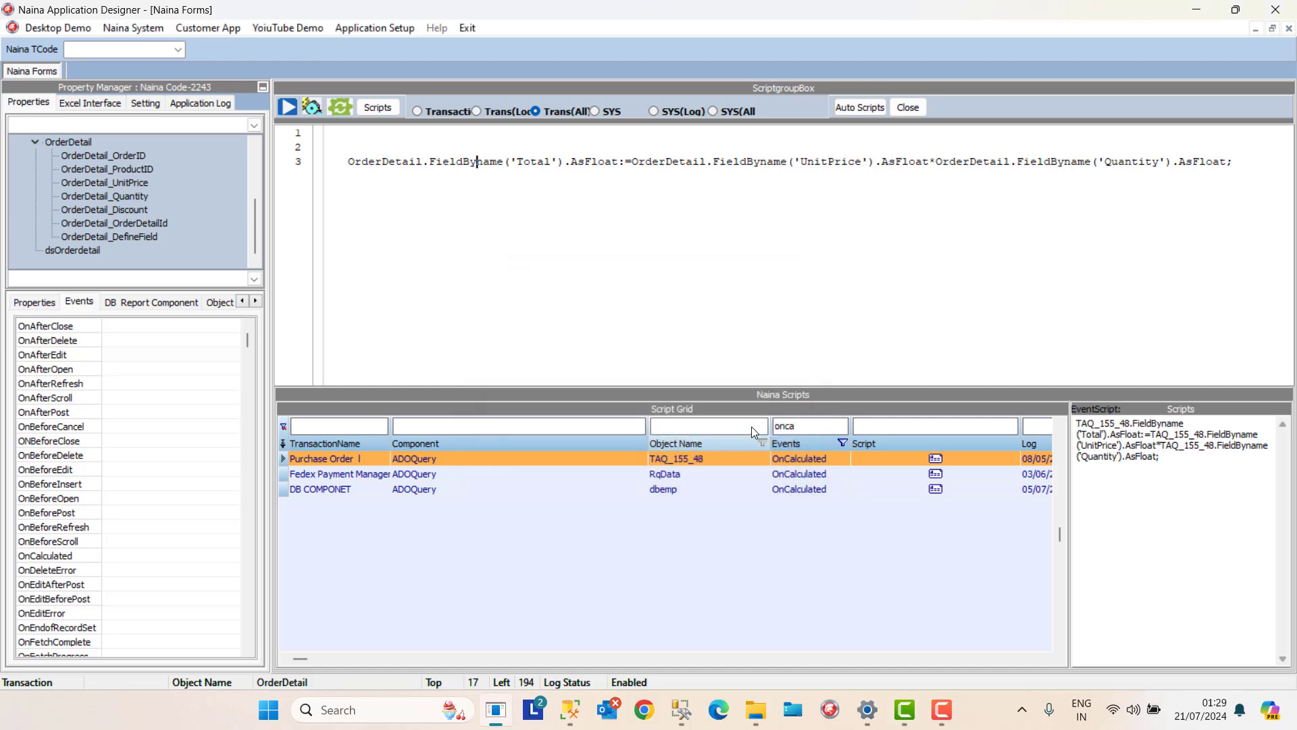
click(339, 107)
Open the Calculated Field Deno form from the customer application and check the Total values in the order detail rows.
click(205, 28)
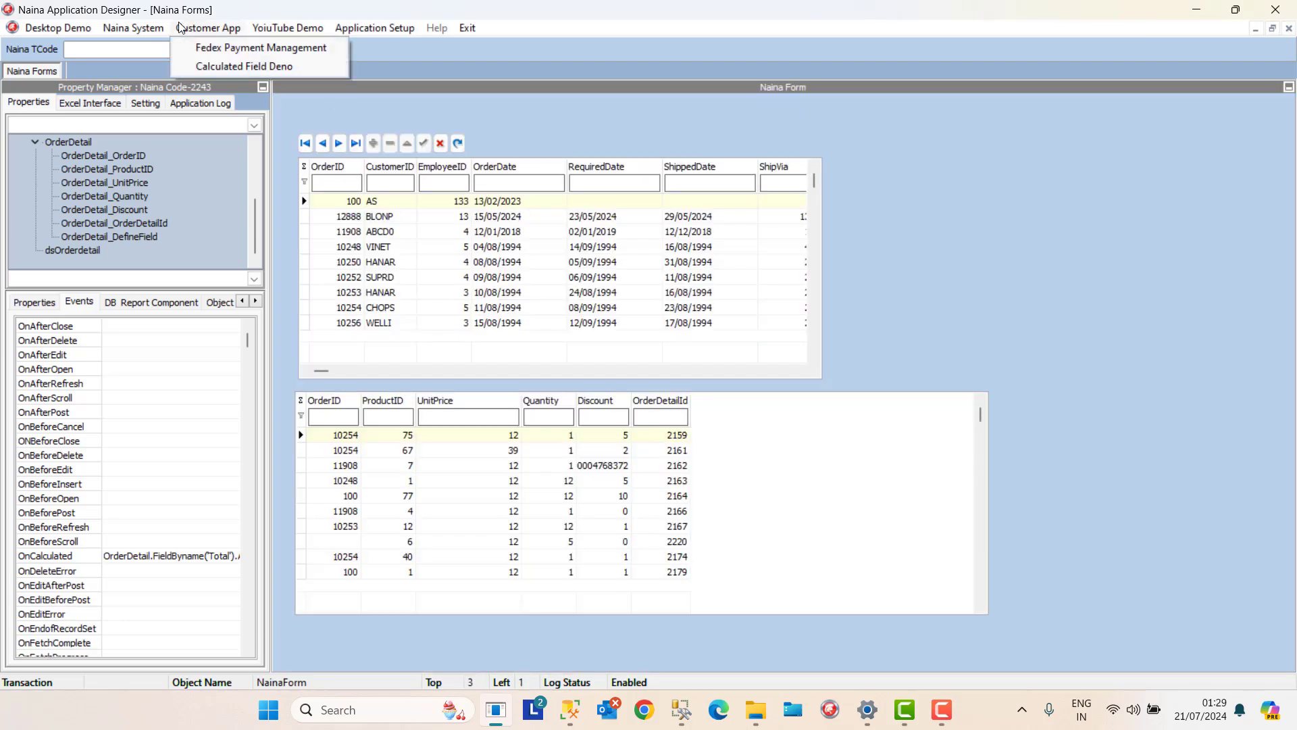
click(193, 65)
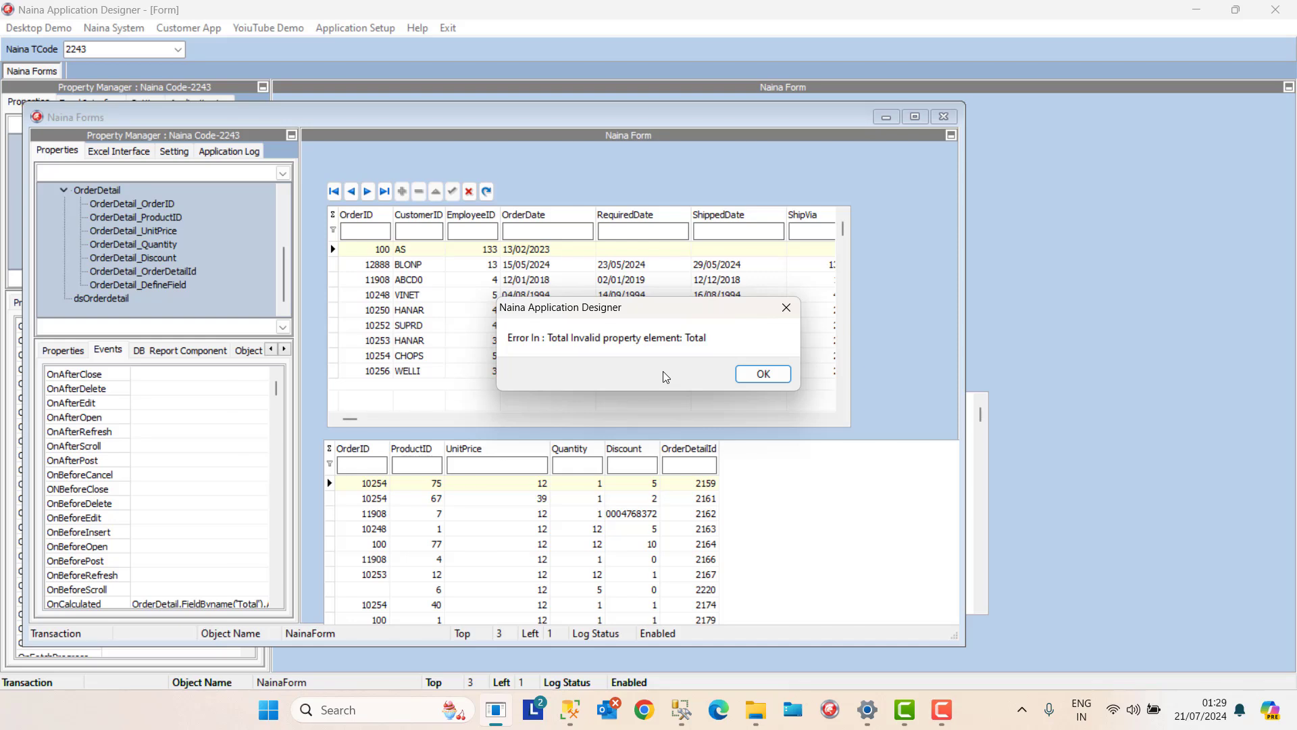
click(756, 379)
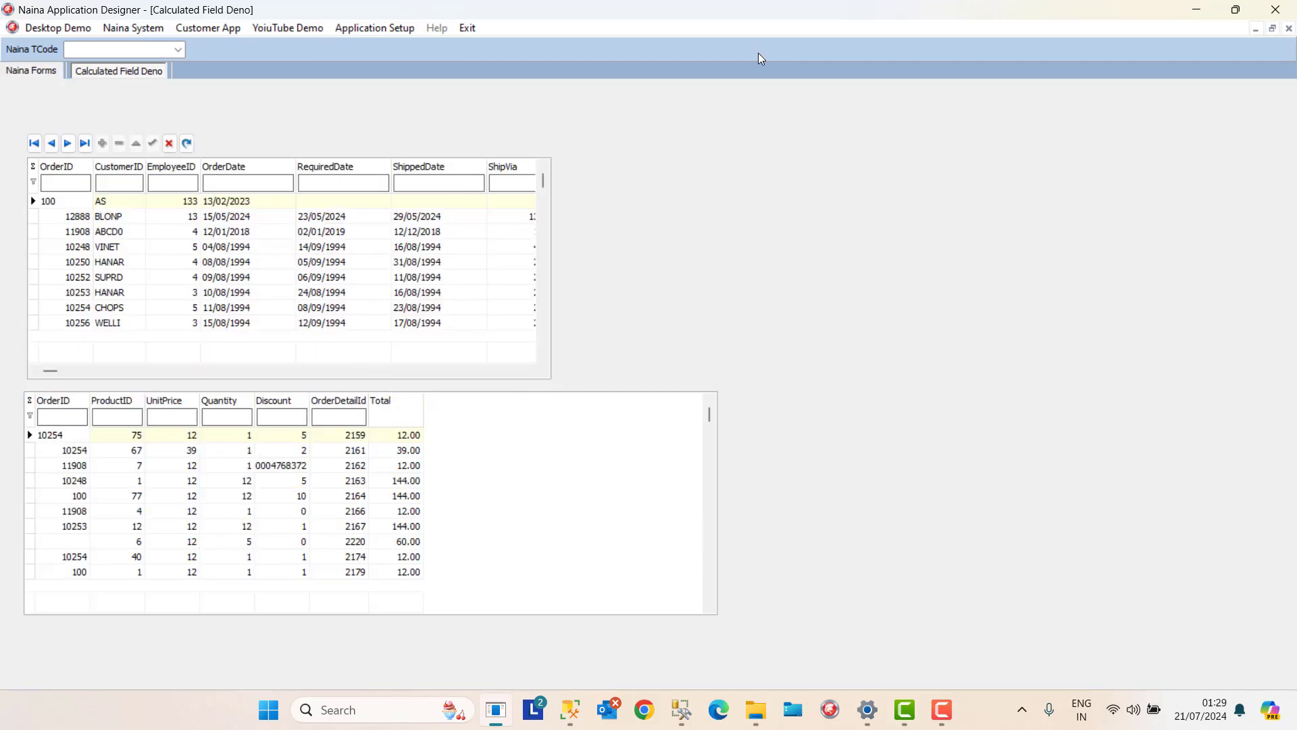
click(408, 436)
click(409, 465)
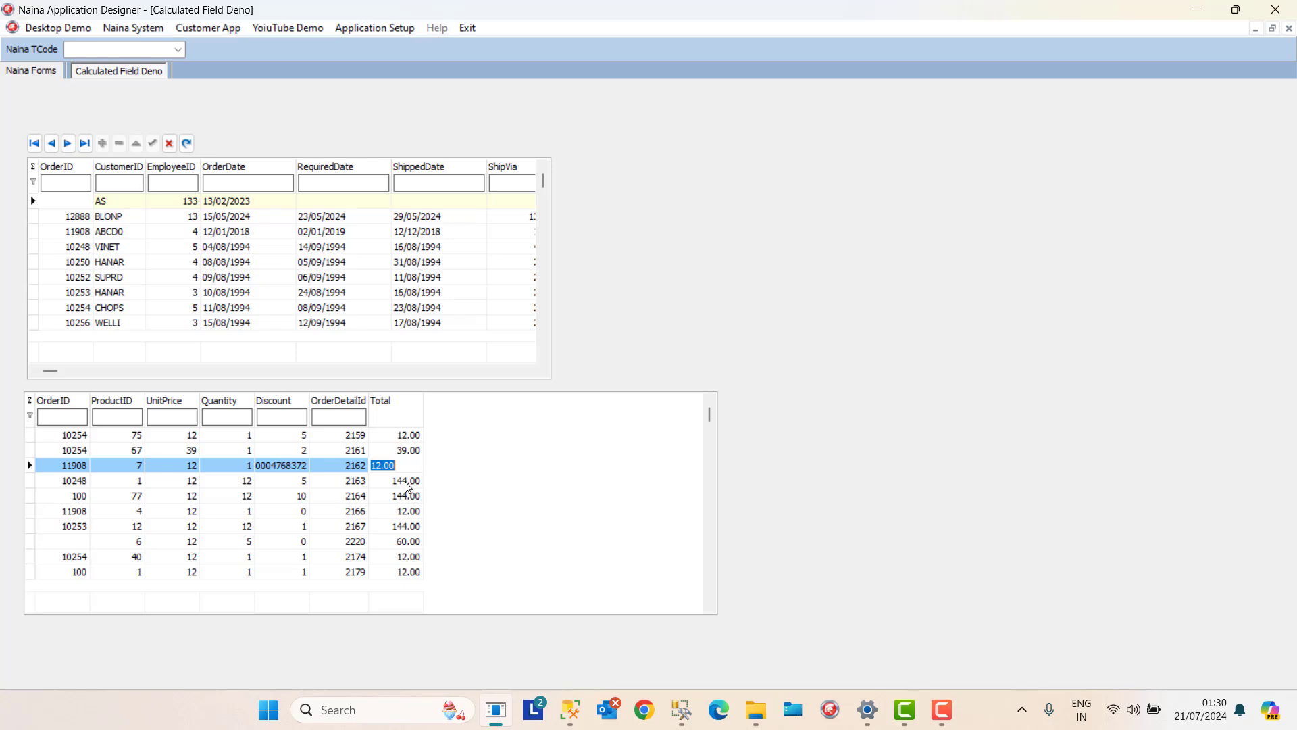
click(407, 482)
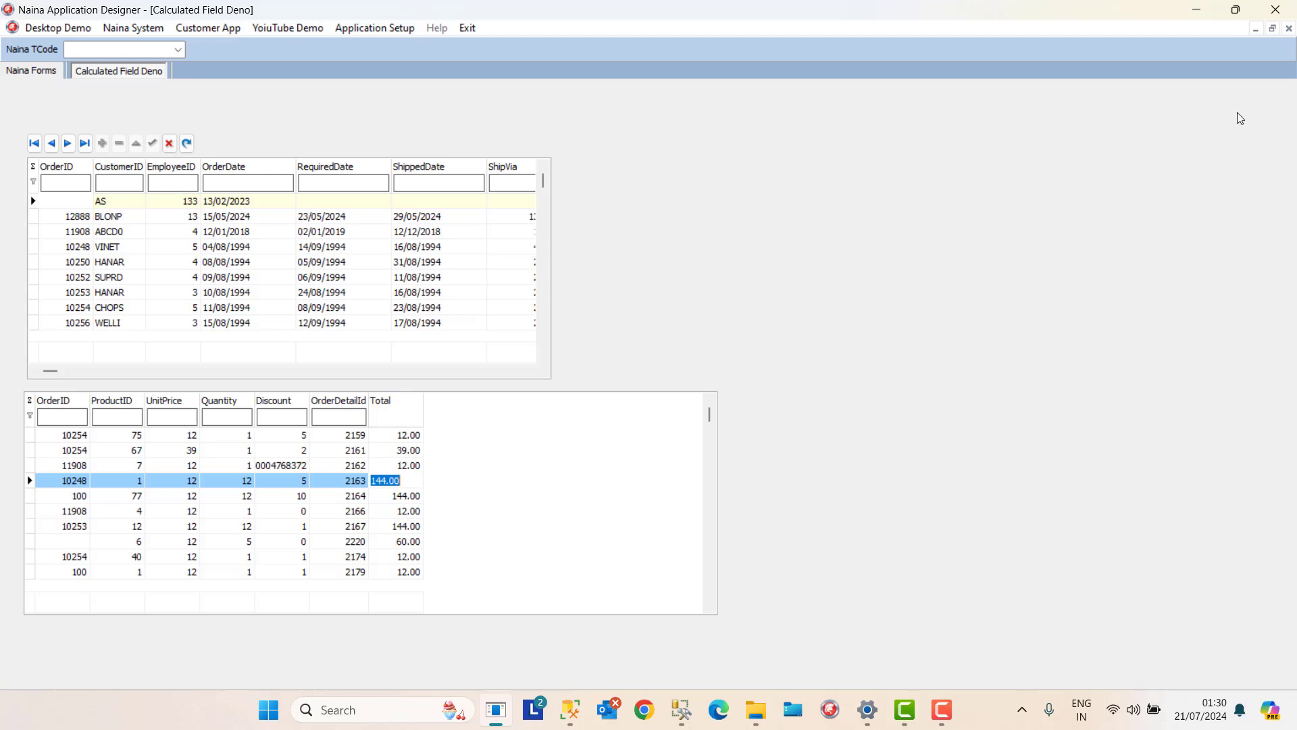
Close the demo form and the designer, and reopen the Naina Forms designer at the OrderDetail fields in the object tree.
click(1289, 29)
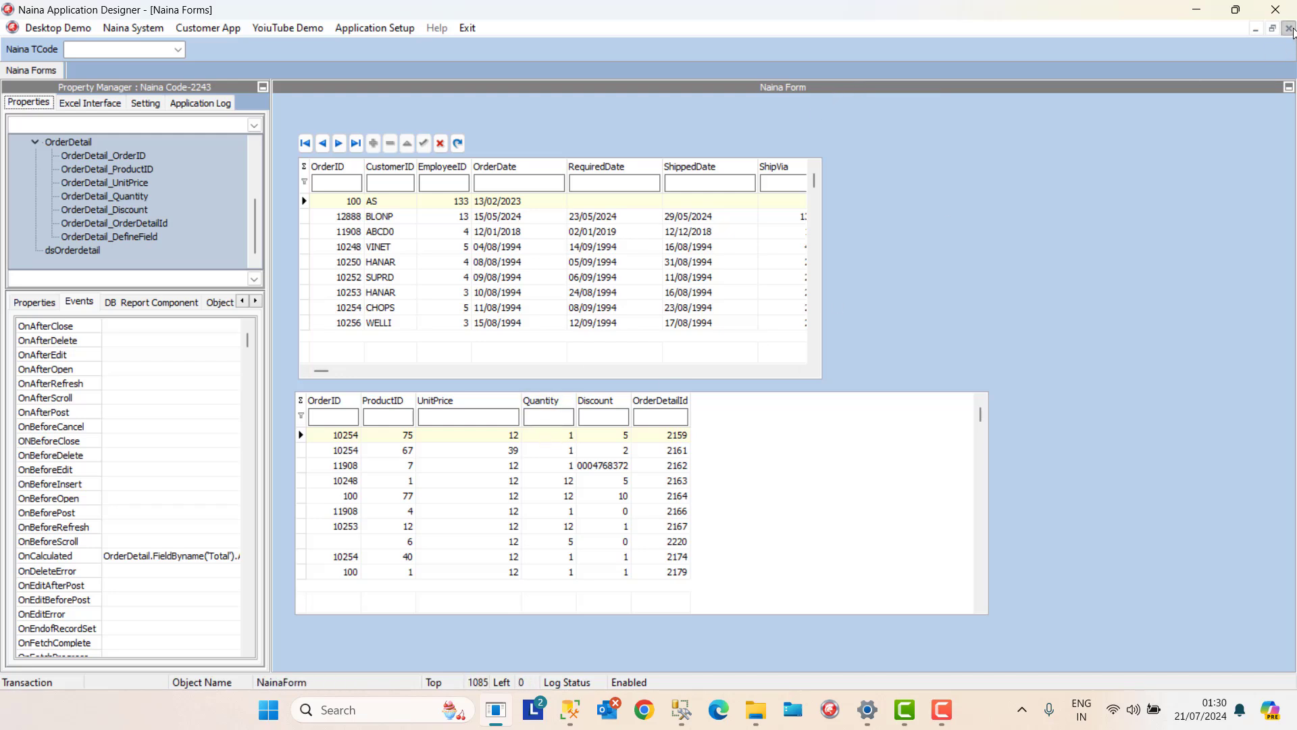
click(1289, 29)
click(356, 29)
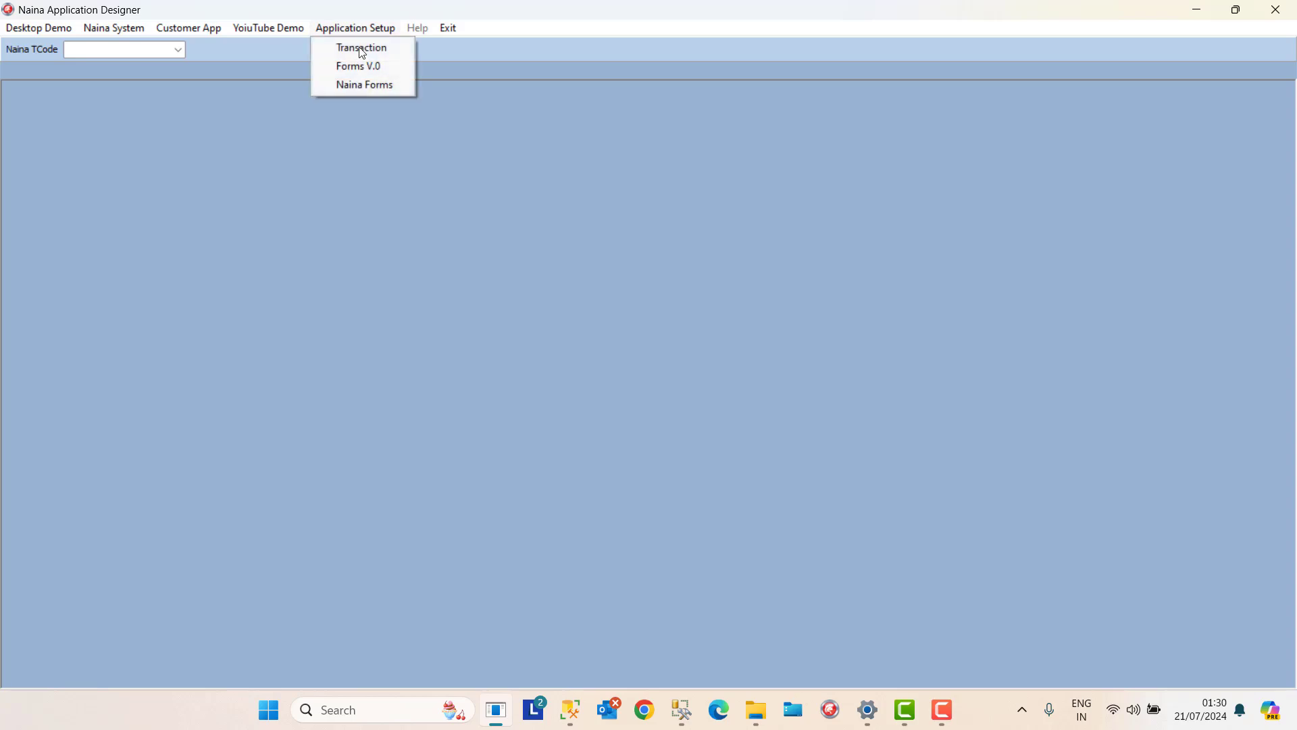
click(366, 82)
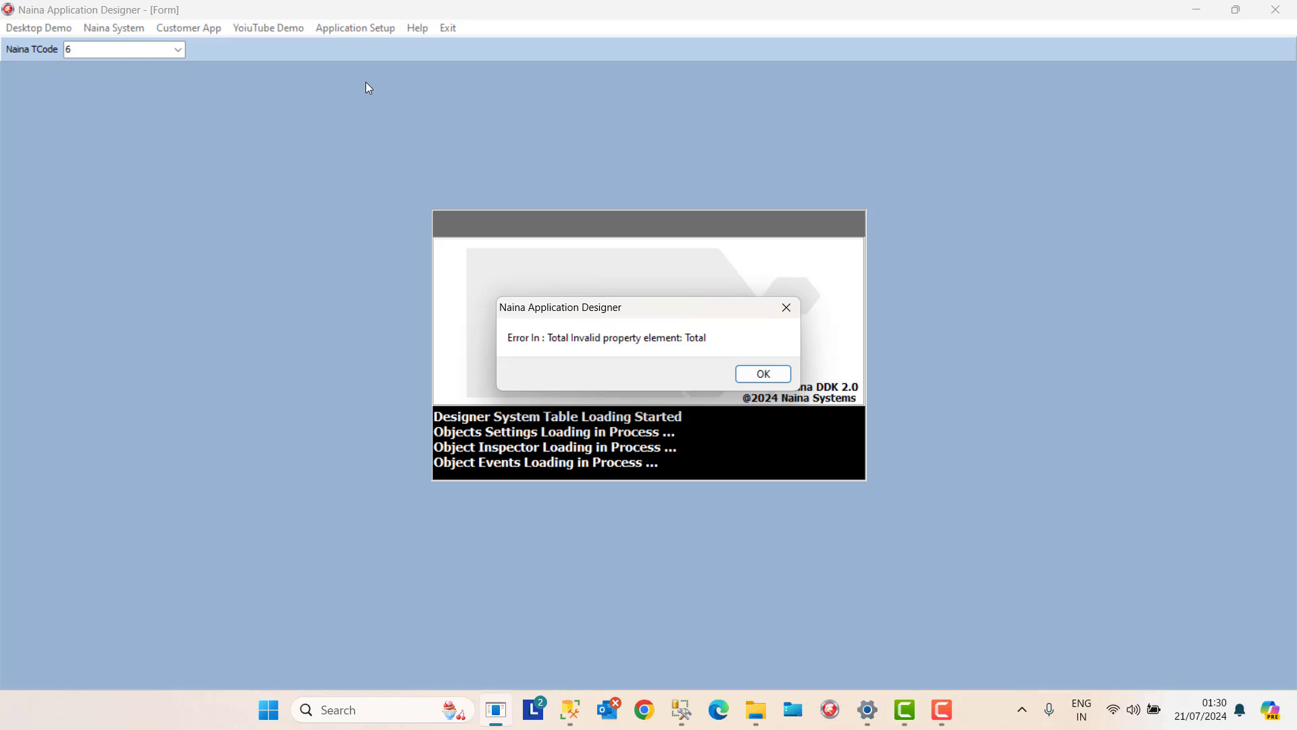
key(Return)
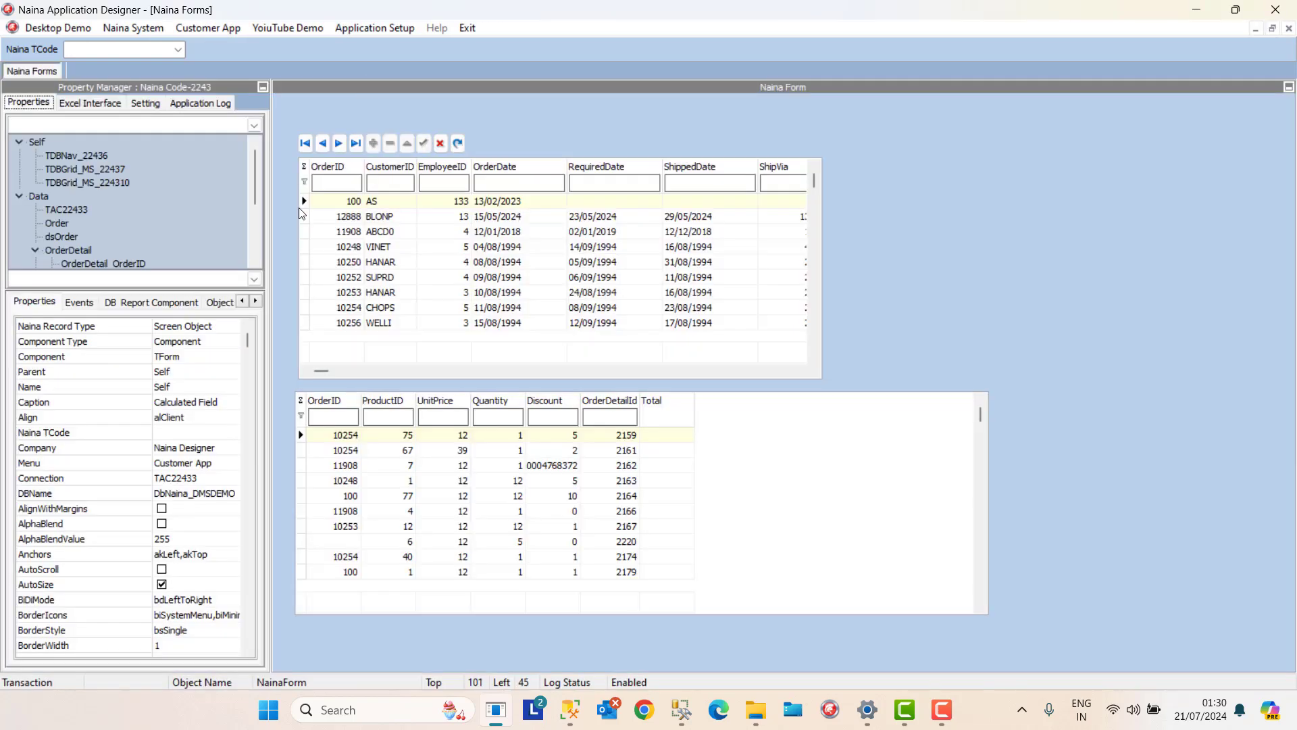
drag(253, 200, 252, 251)
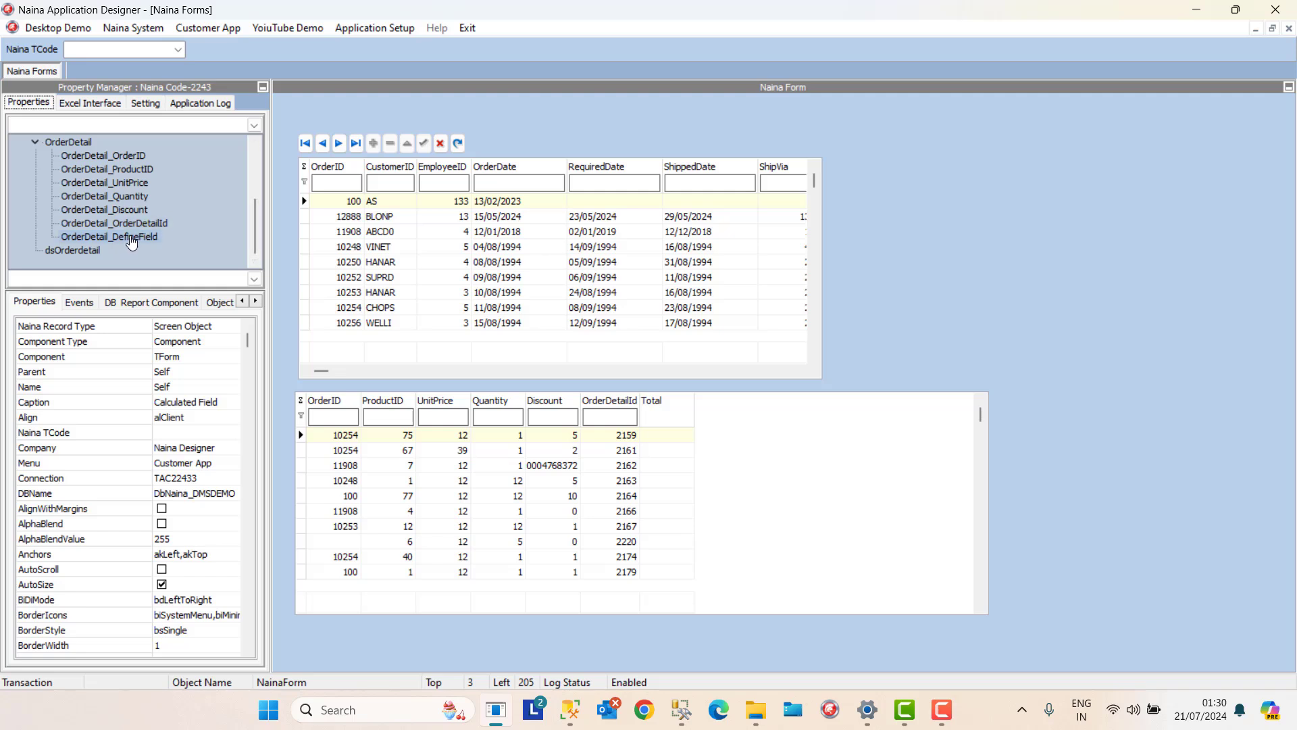
Rename the calculated field OrderDetail_DefineField as Total and set its alignment to taLeftJustify.
click(131, 238)
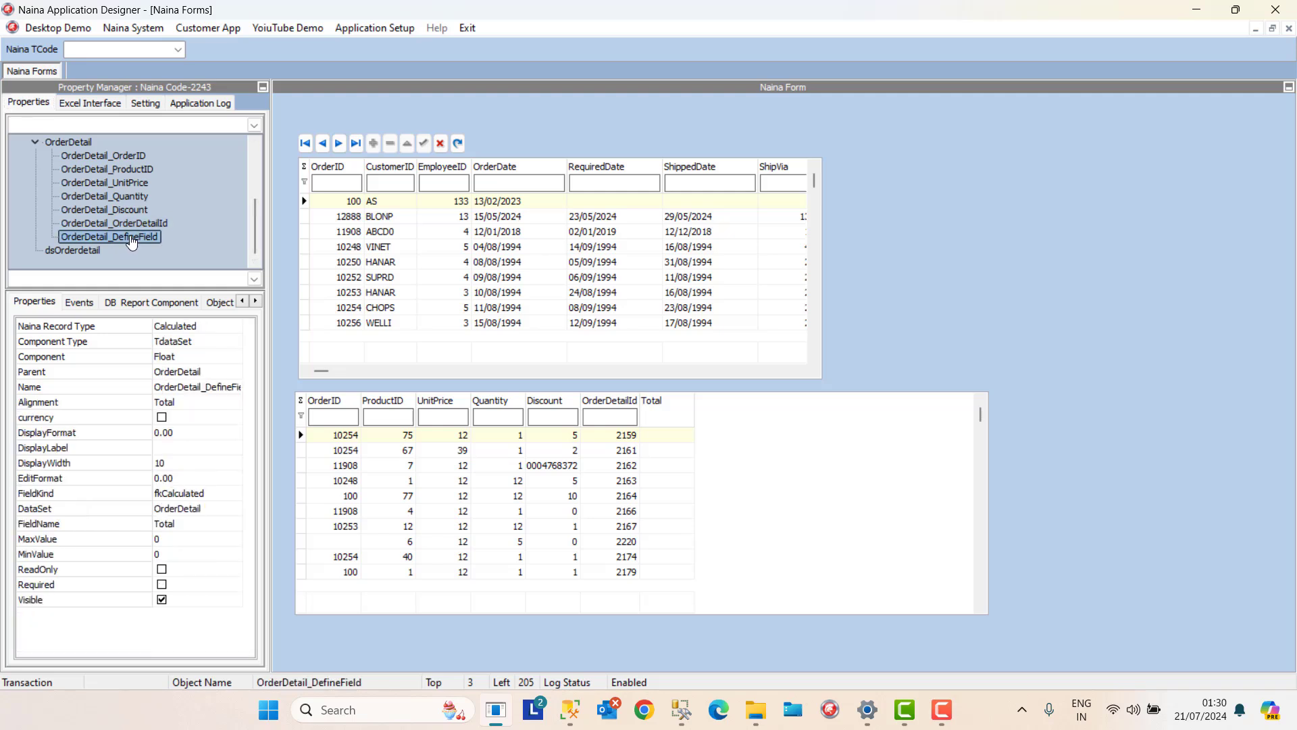
click(181, 404)
click(181, 404)
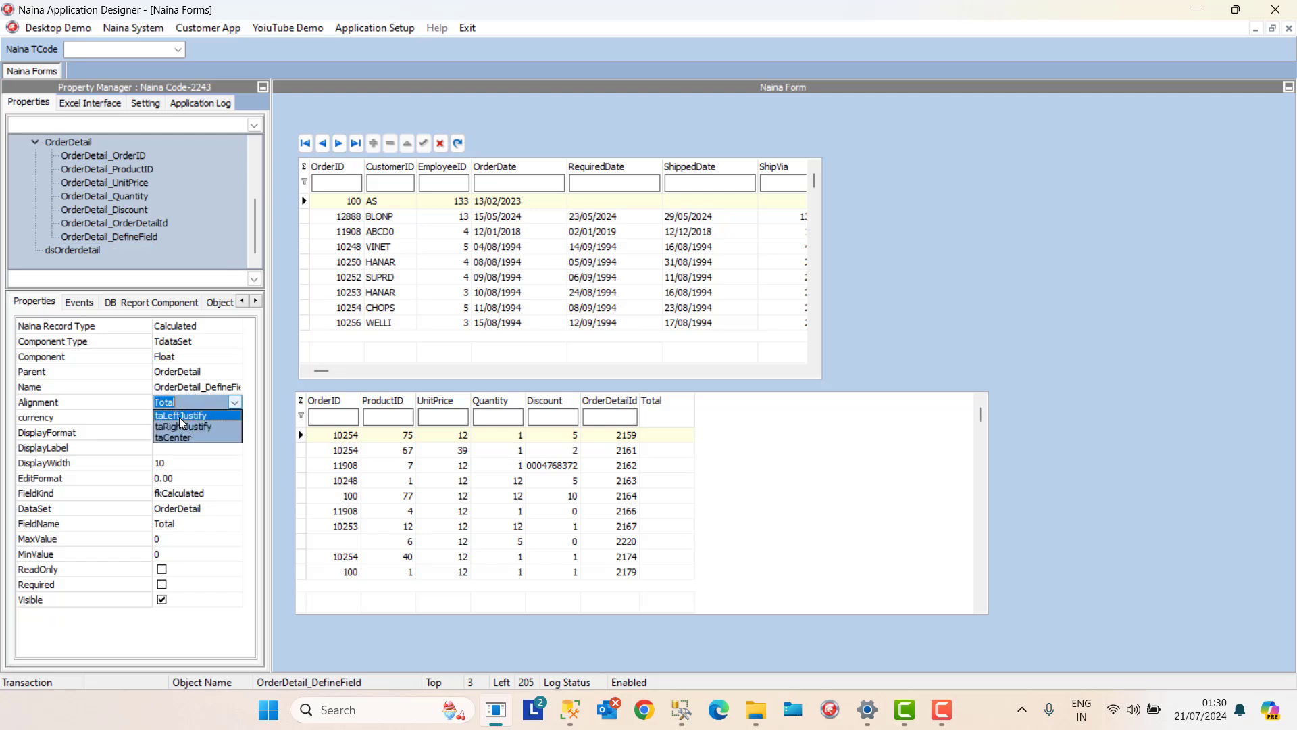
click(183, 416)
click(188, 390)
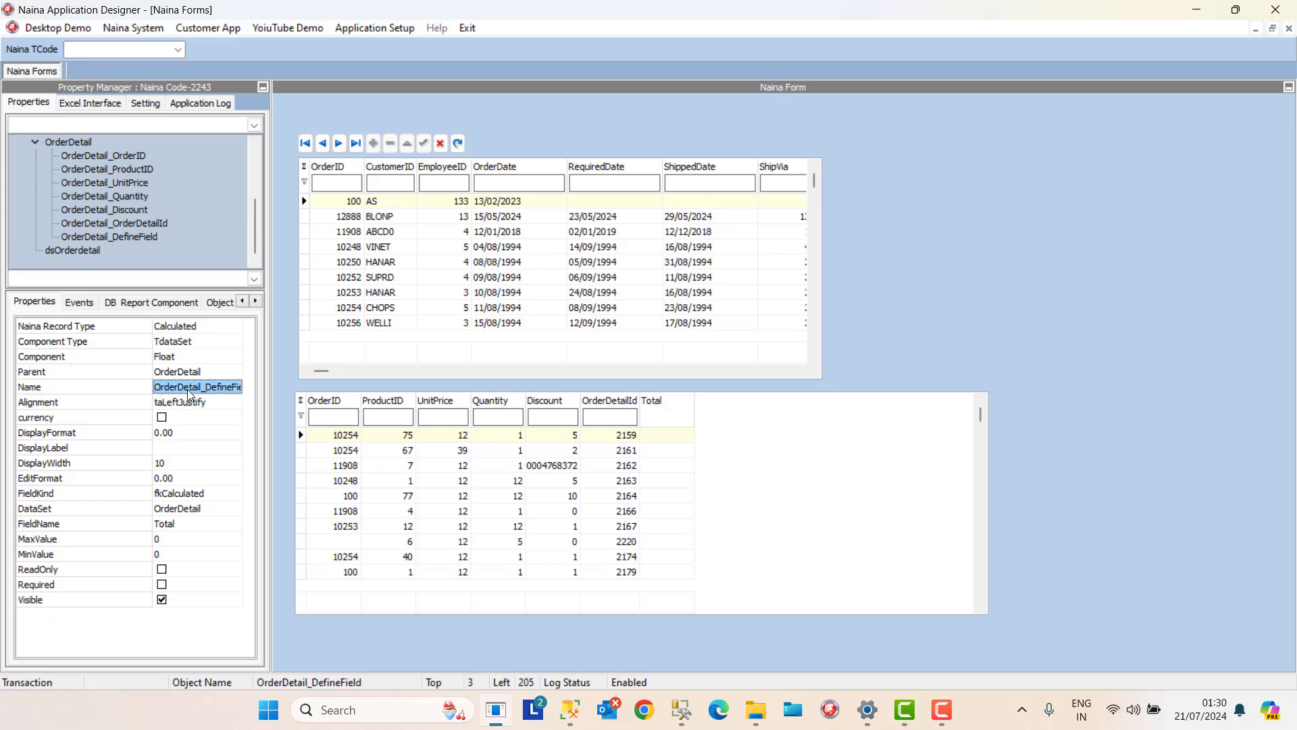
text(Total)
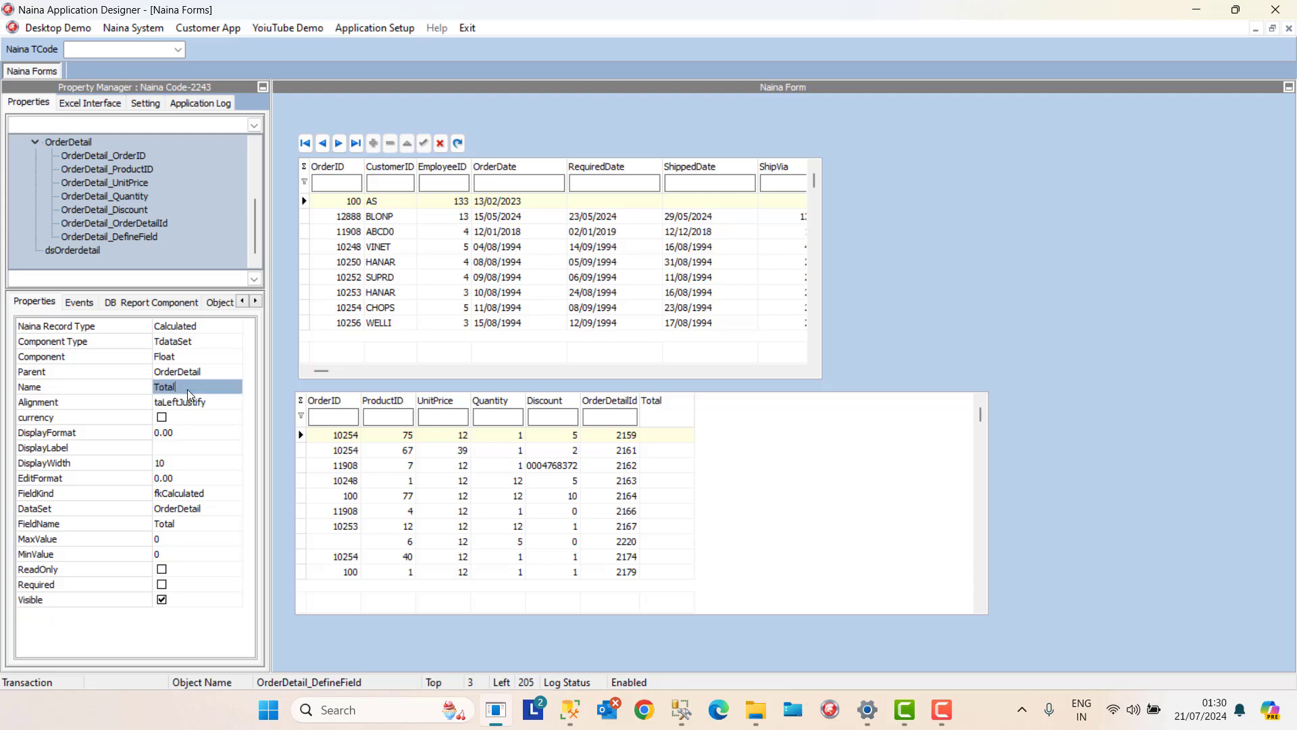
click(196, 431)
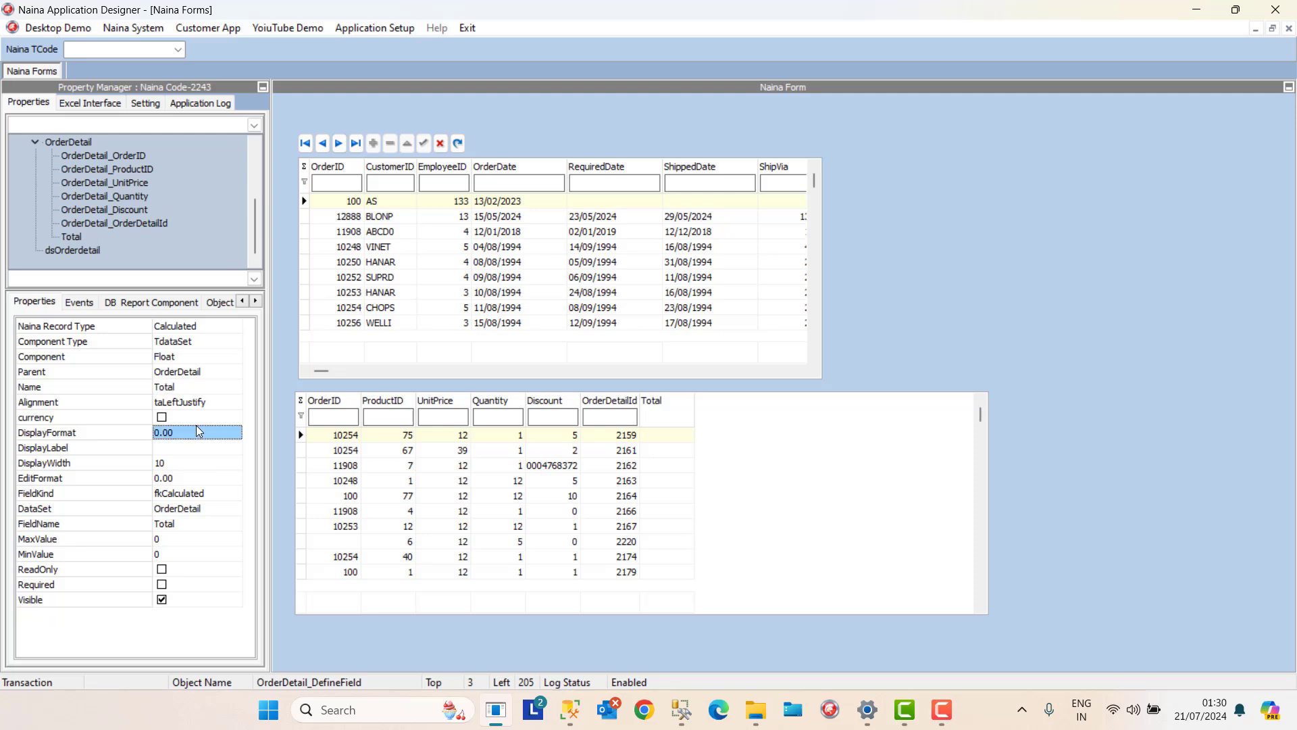
click(200, 447)
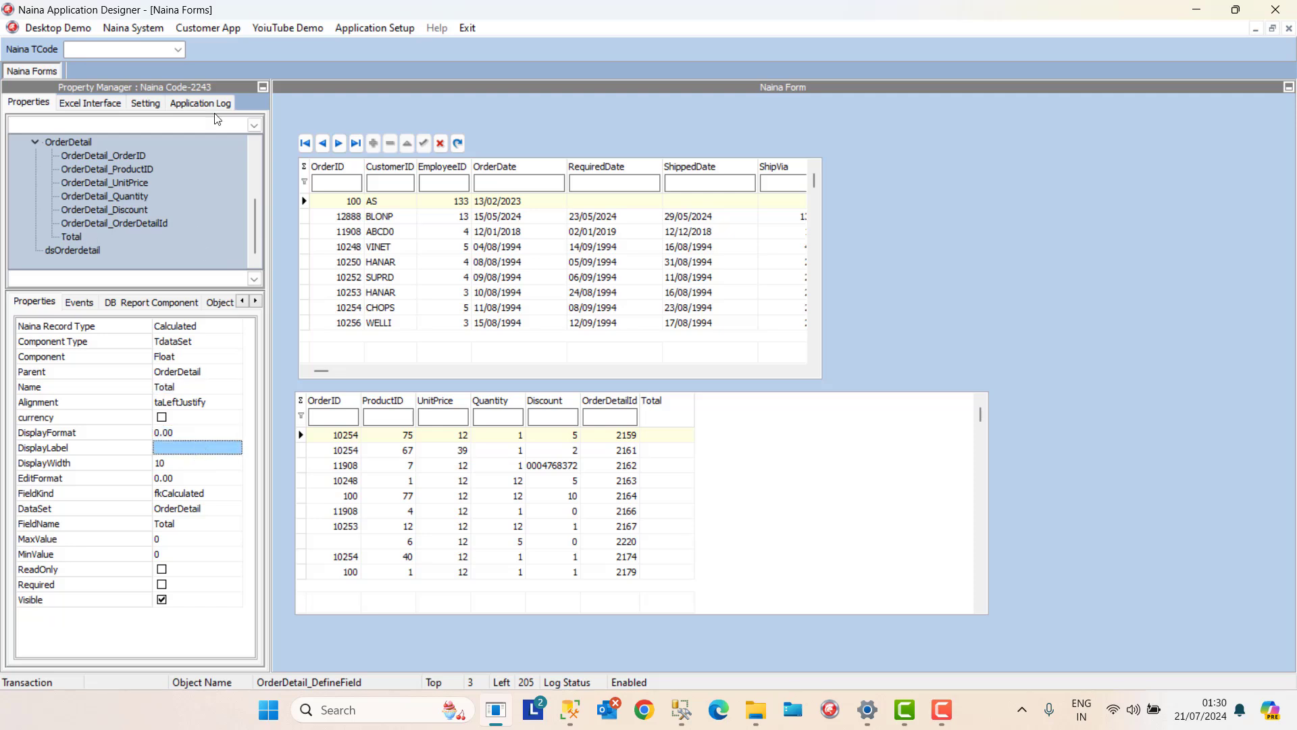
Open the Calculated Field Deno form from the customer application and check the Total values in the order detail rows.
click(219, 30)
click(245, 65)
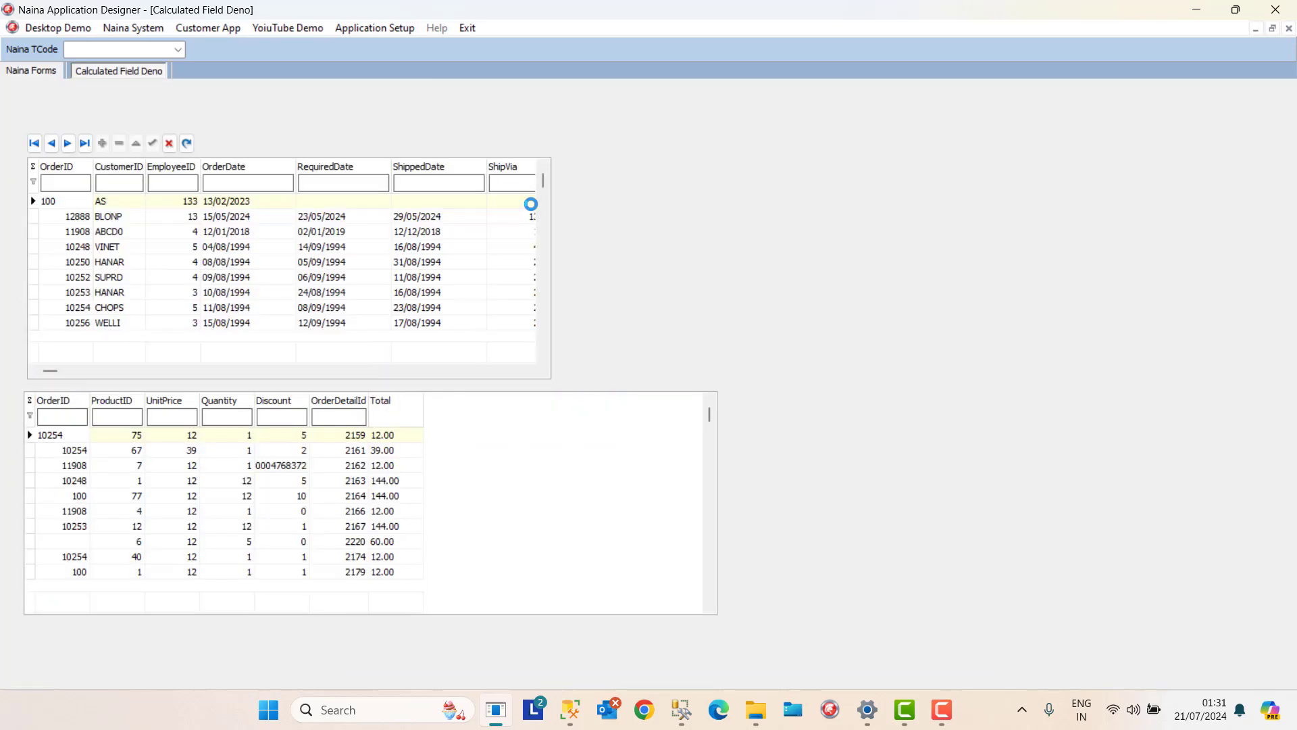
click(394, 495)
click(391, 525)
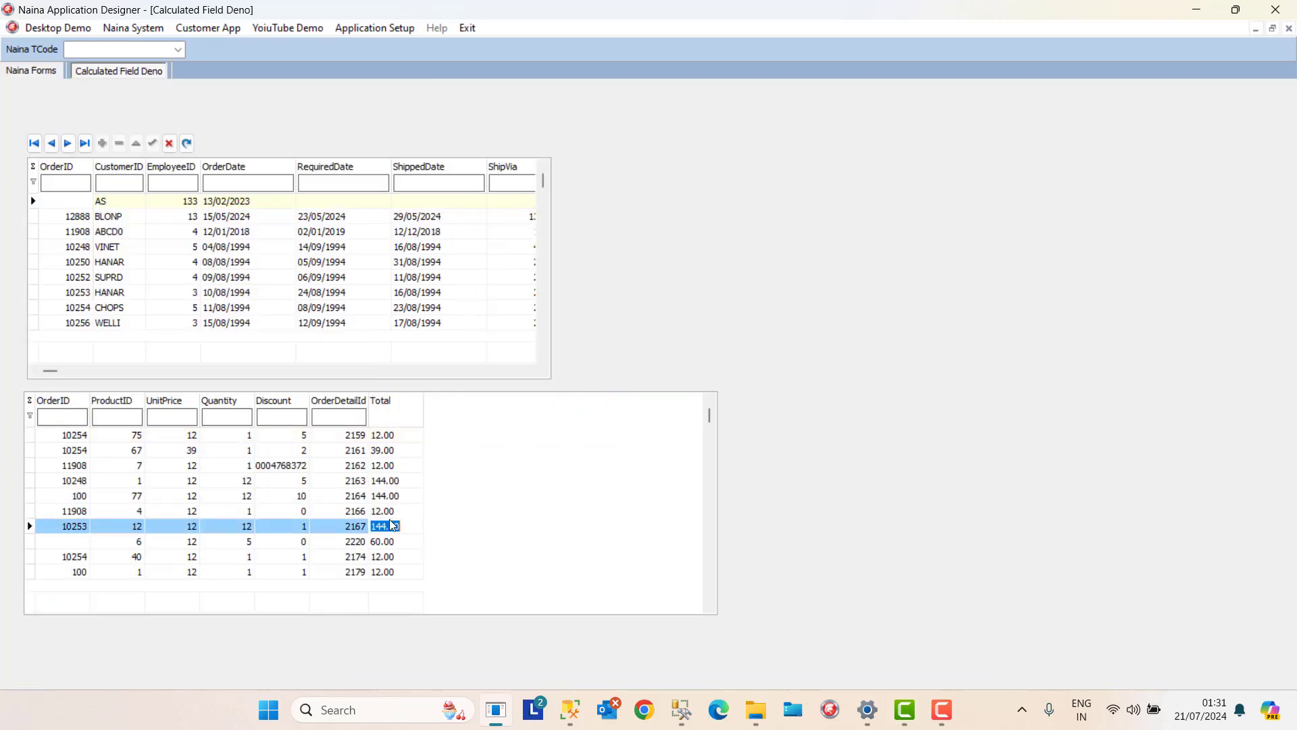
click(392, 541)
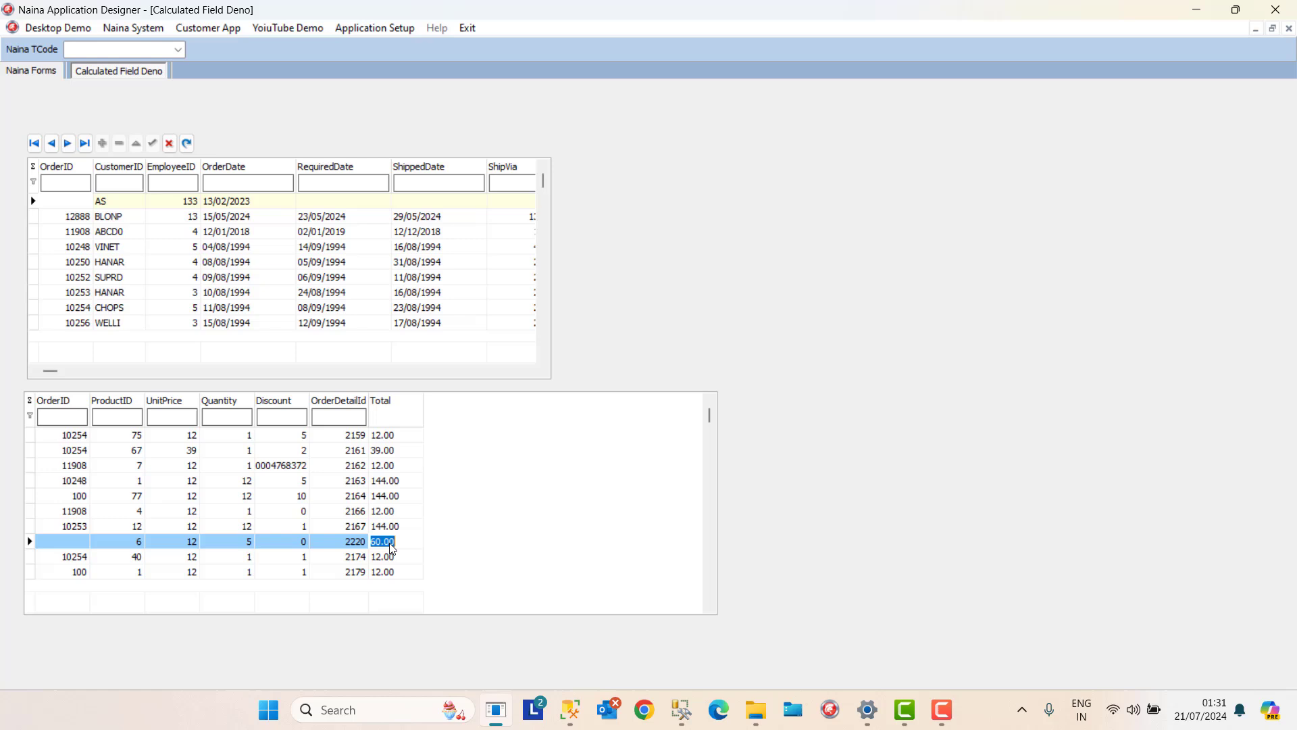
Select several orders in the orders grid to check the Totals of their detail rows, and close the demo form.
click(77, 263)
click(80, 291)
click(76, 252)
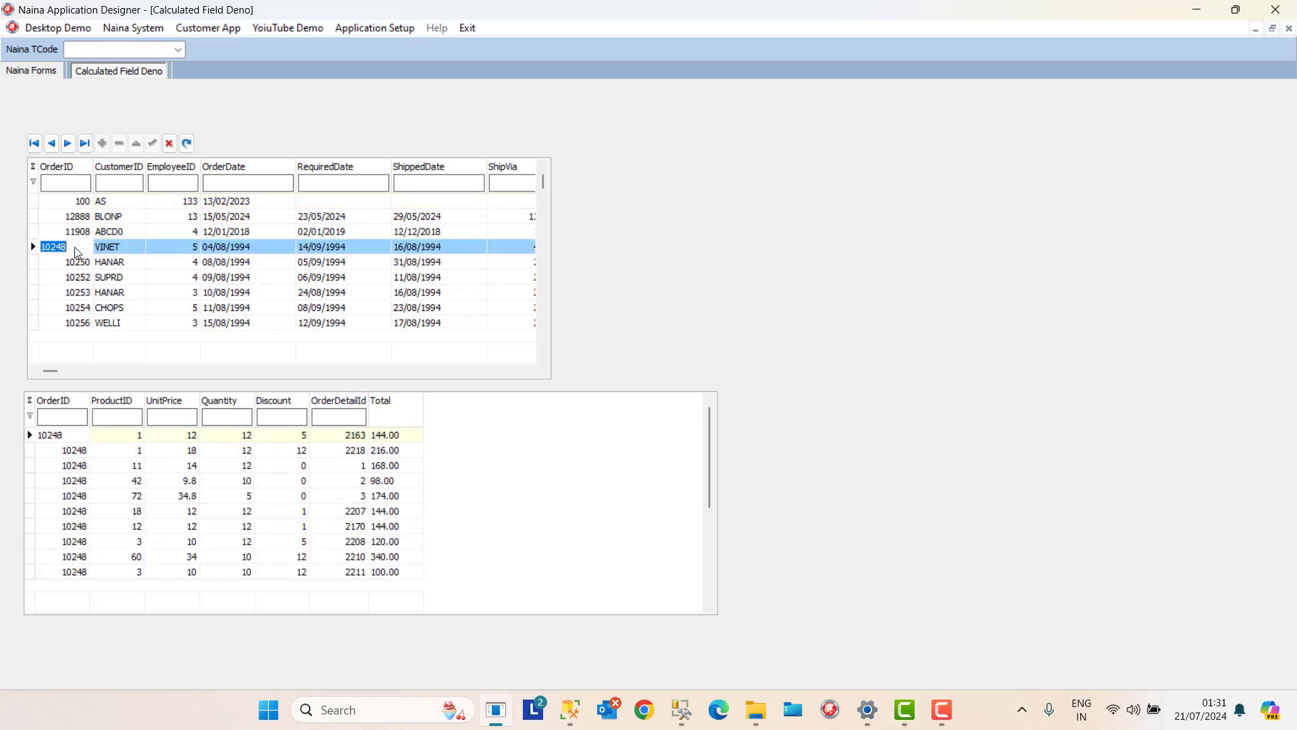
click(75, 231)
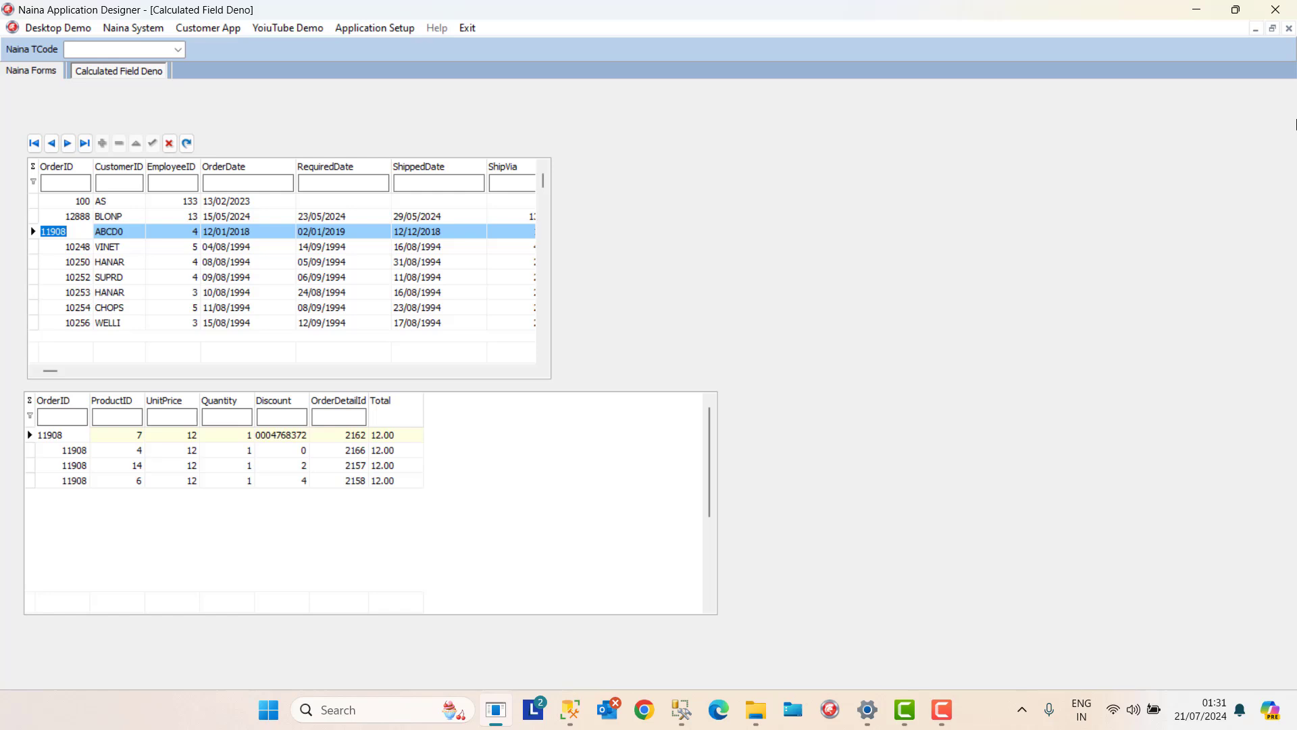
click(78, 278)
click(70, 237)
click(1288, 28)
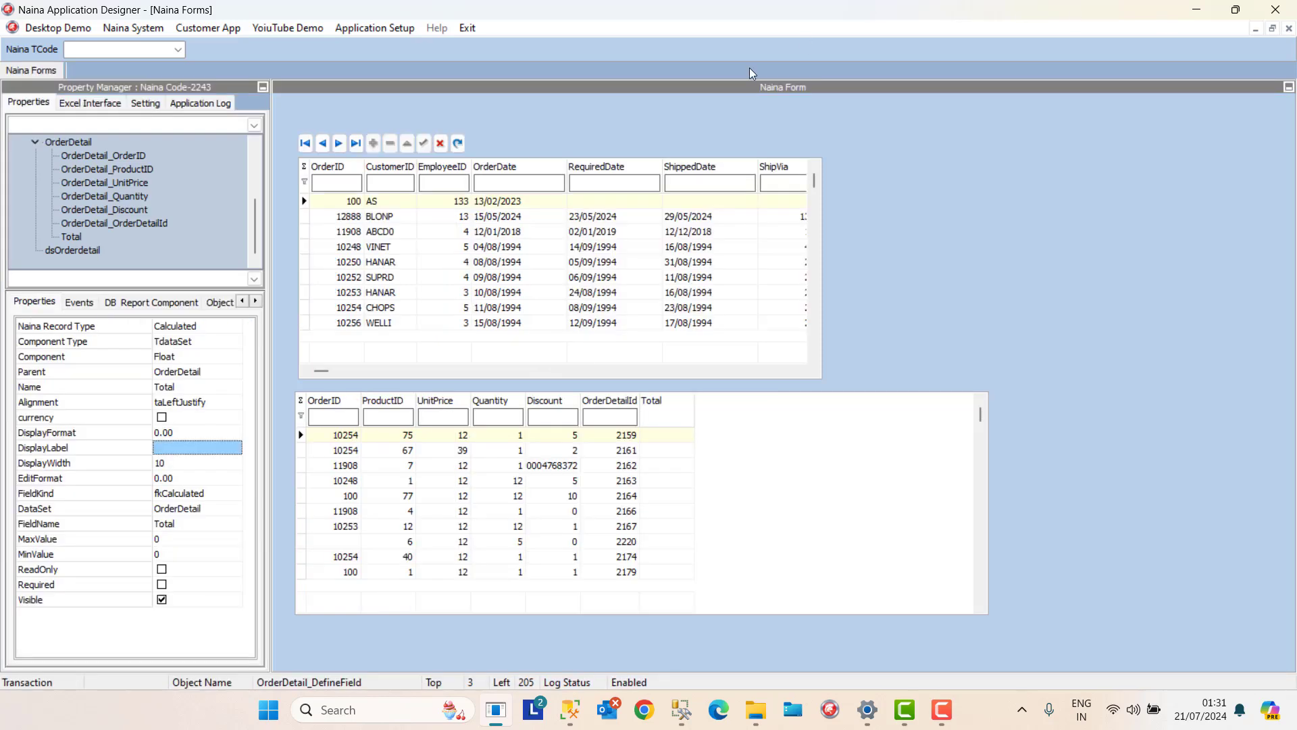
Set the display format of the OrderDetail_UnitPrice field to 0.00.
click(514, 495)
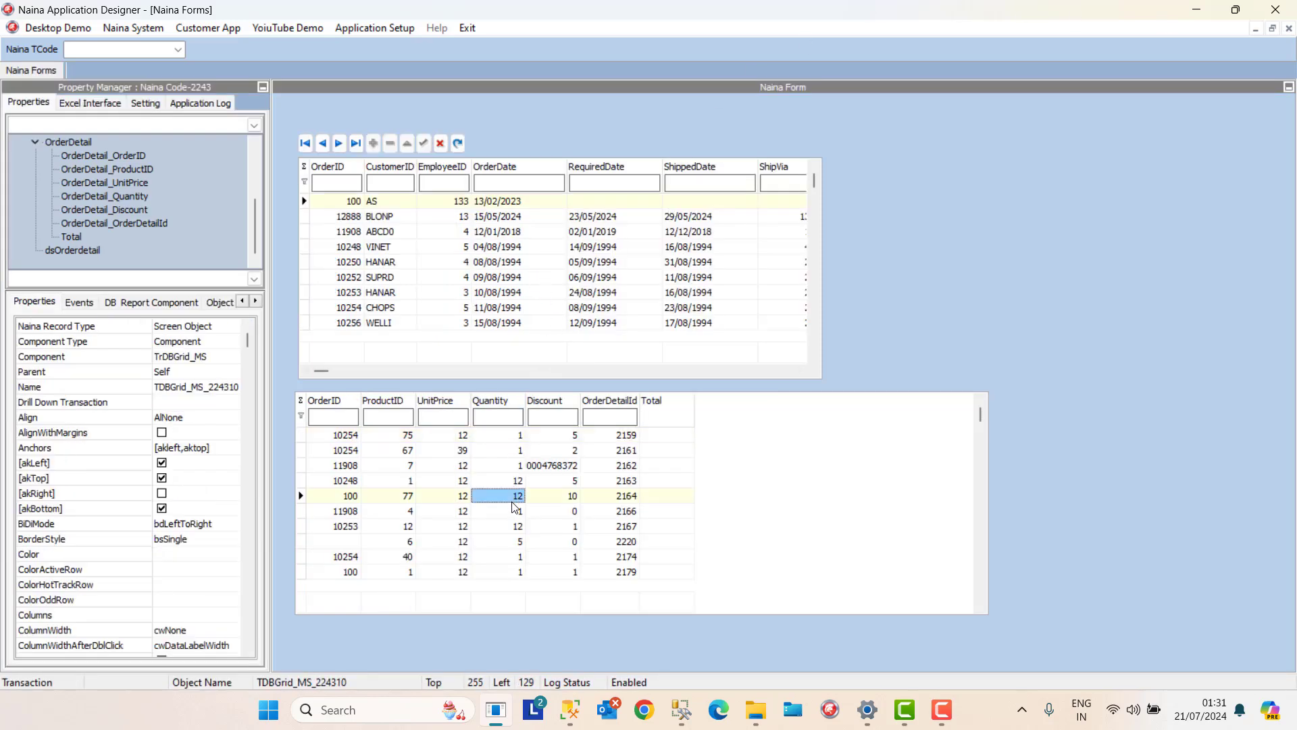
click(541, 525)
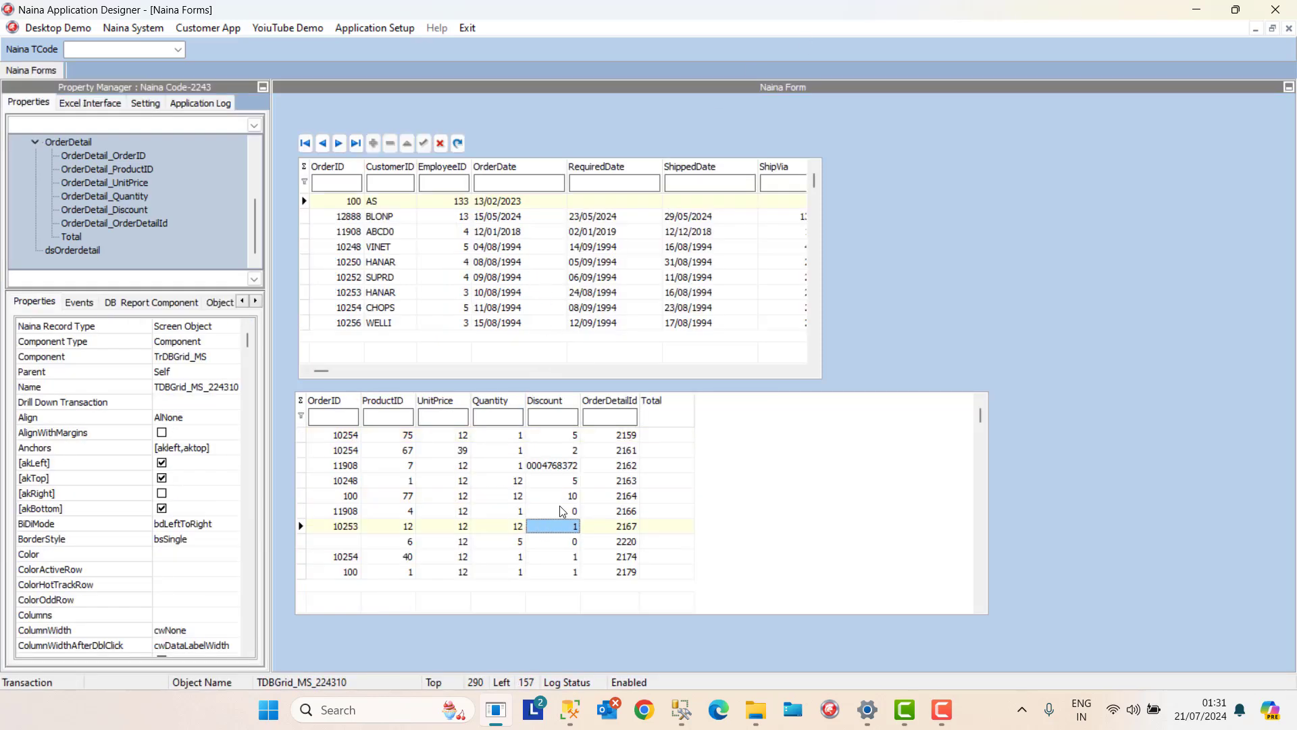
click(448, 438)
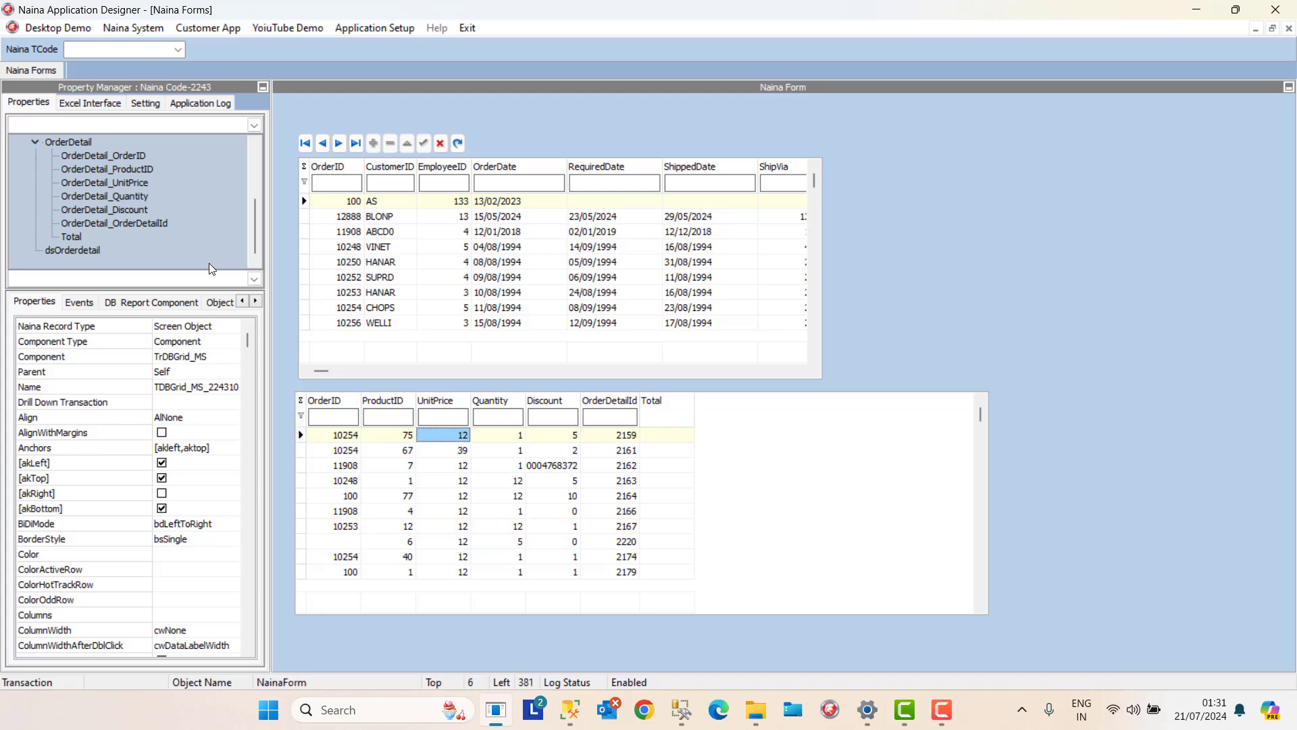
click(133, 185)
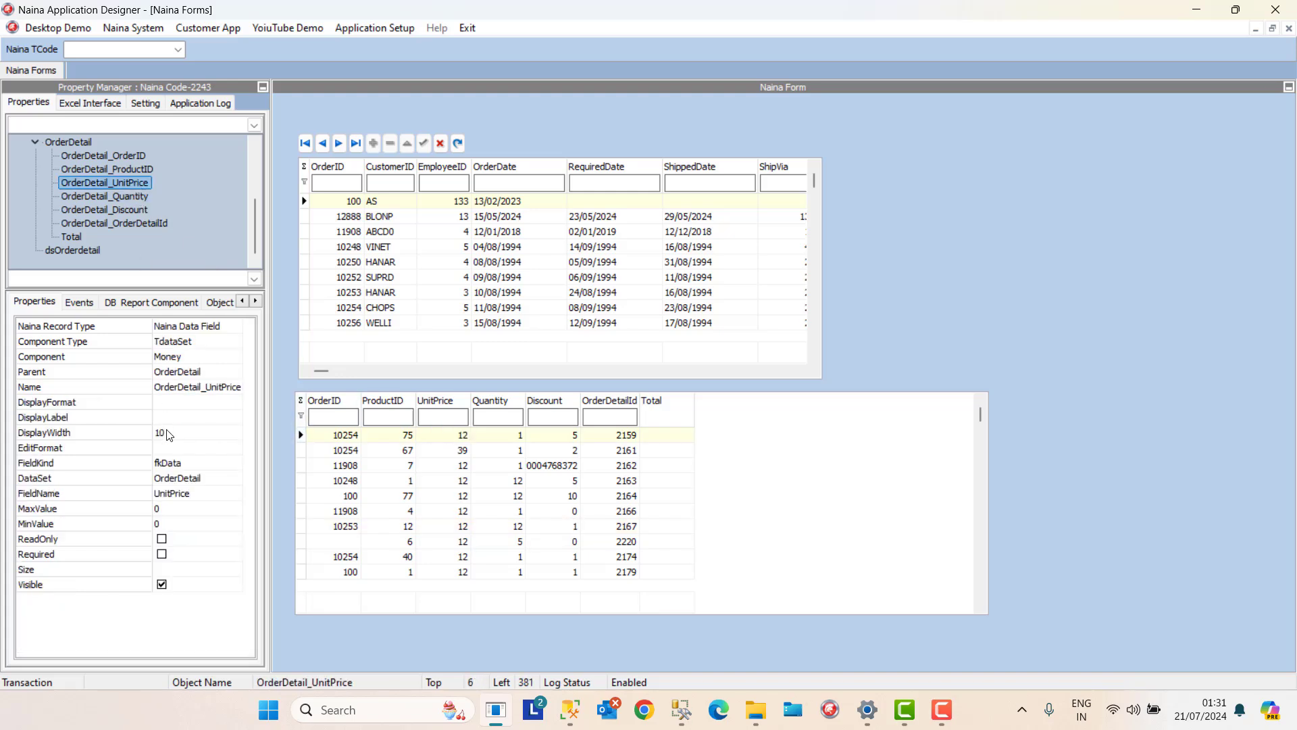
click(161, 407)
text(0)
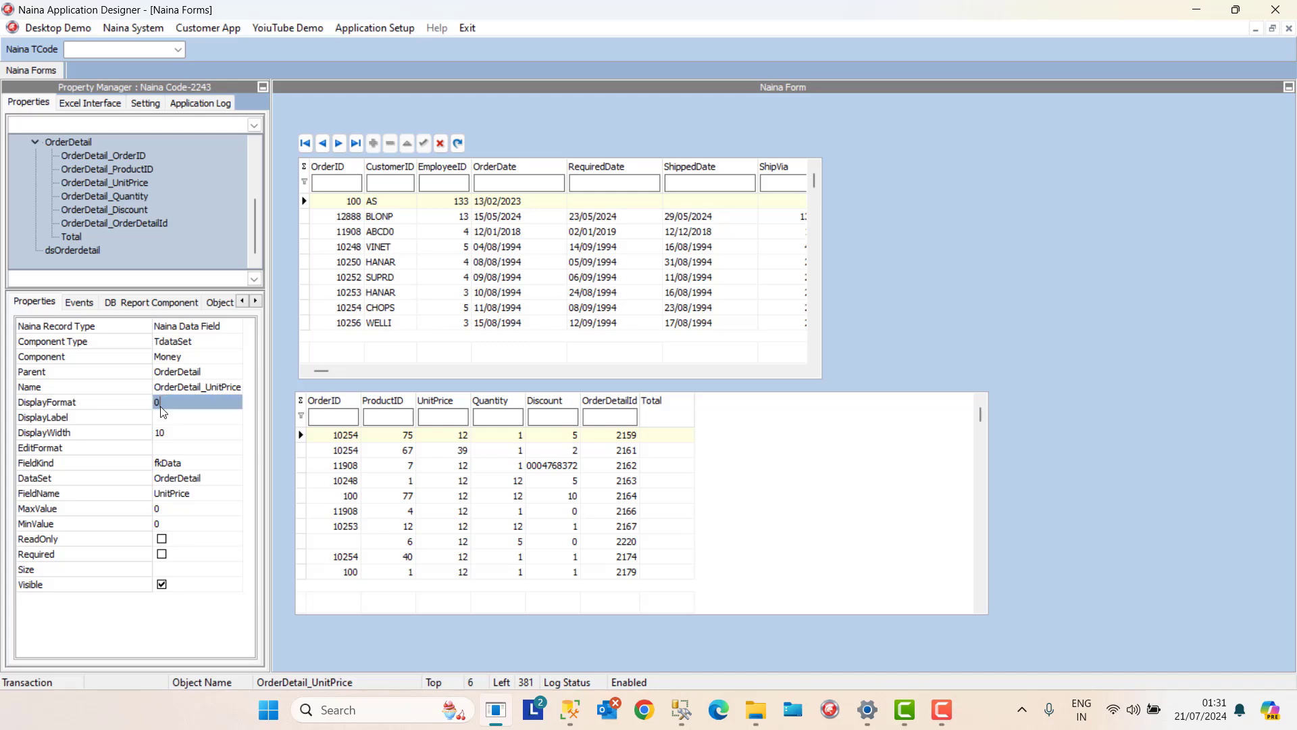
text(.00)
click(173, 449)
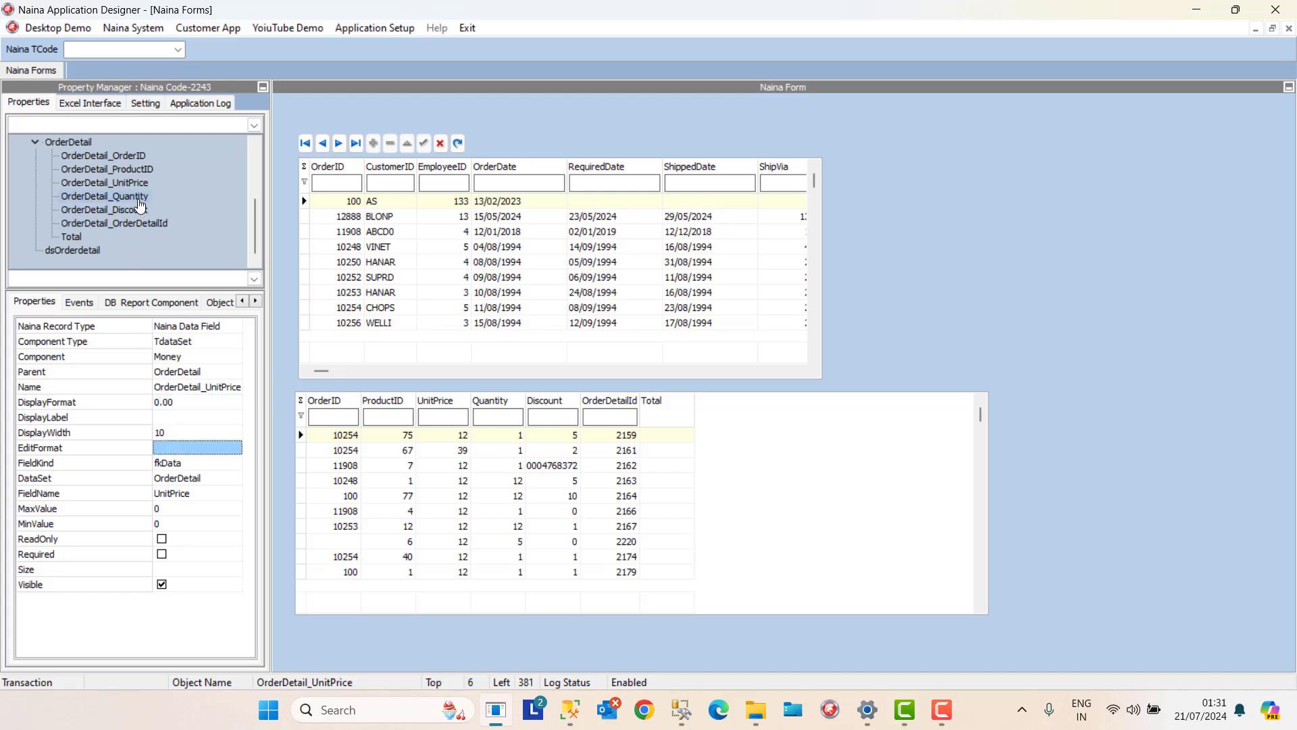
Set the display format of the OrderDetail_Quantity field to 0.00.
click(139, 196)
click(174, 407)
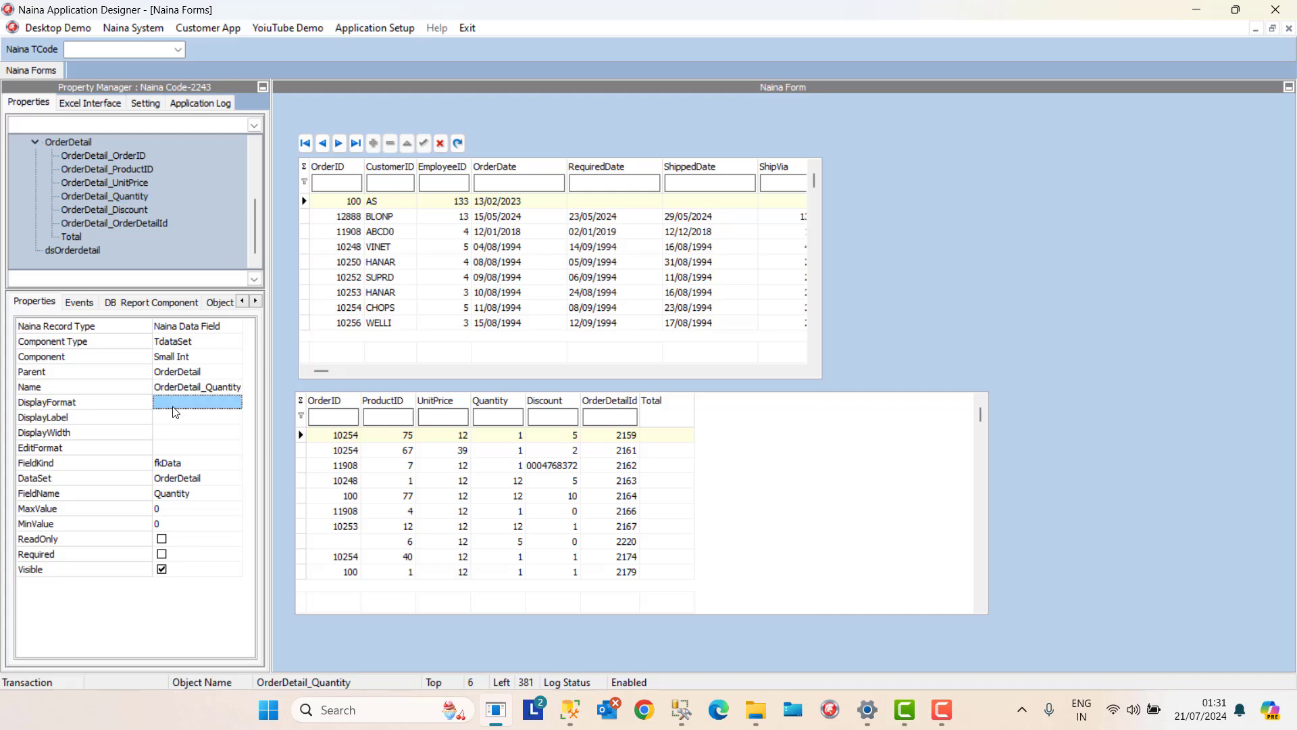
text(0.00)
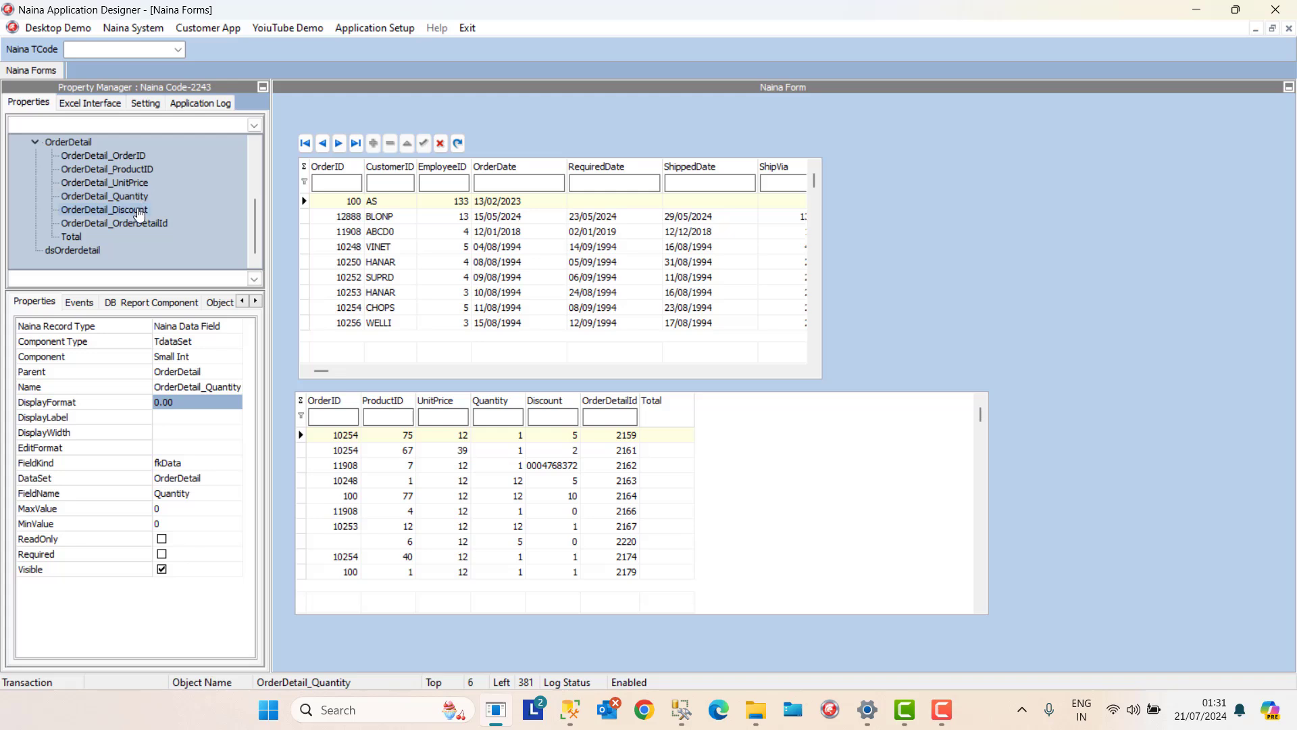
click(71, 236)
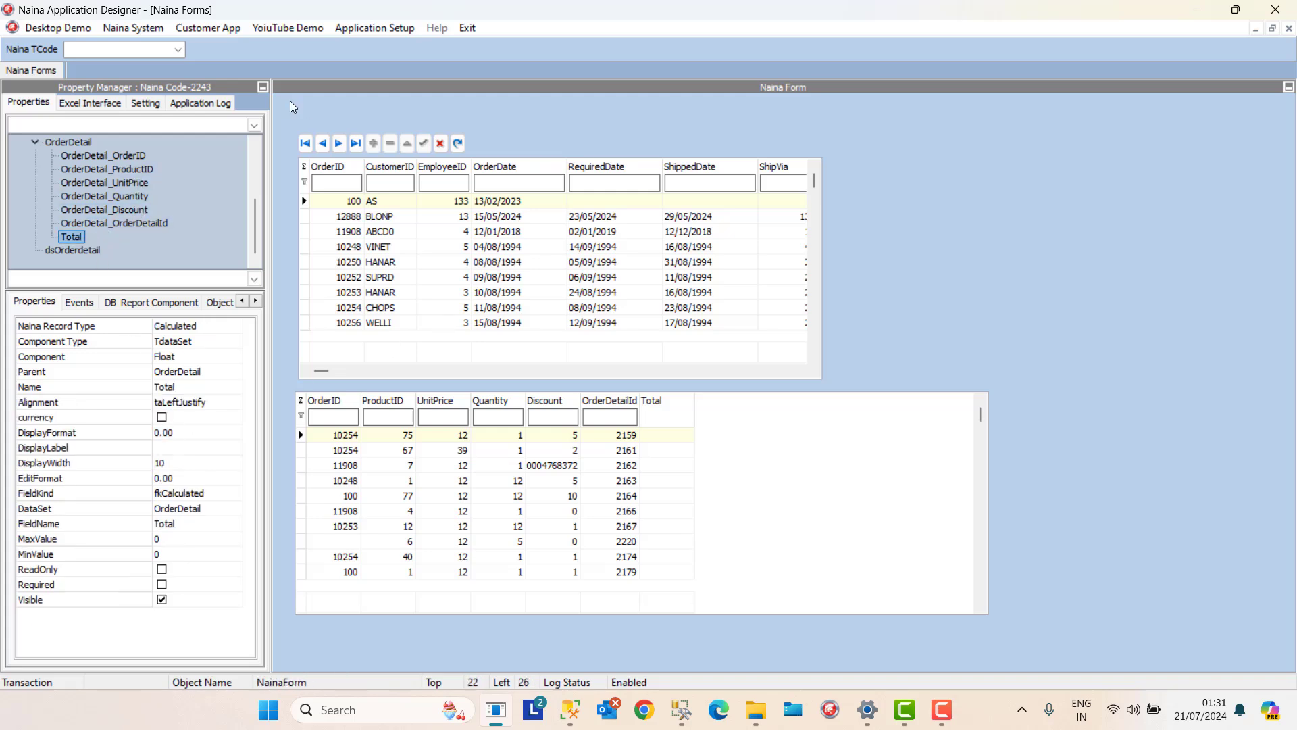
Reopen the Calculated Field Deno form, check the number formats and ProductID values in the detail rows, and close it.
click(208, 30)
click(213, 67)
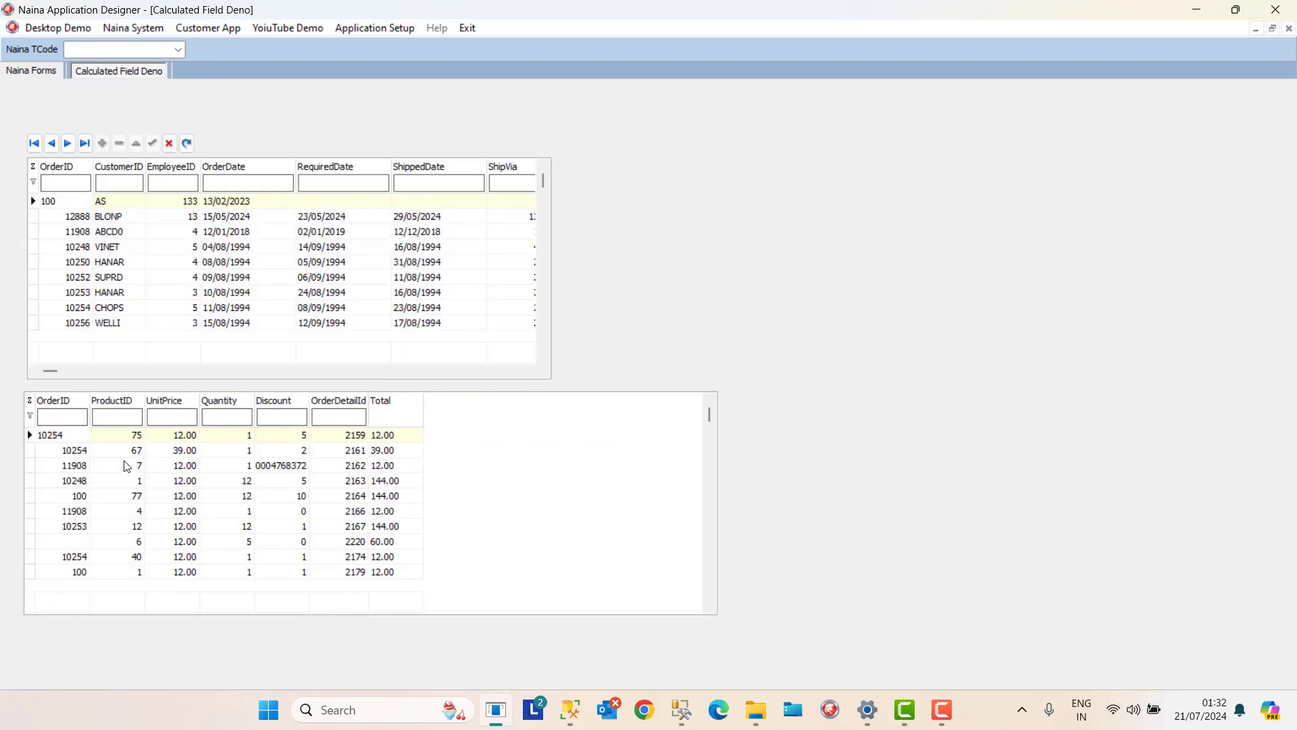
click(87, 468)
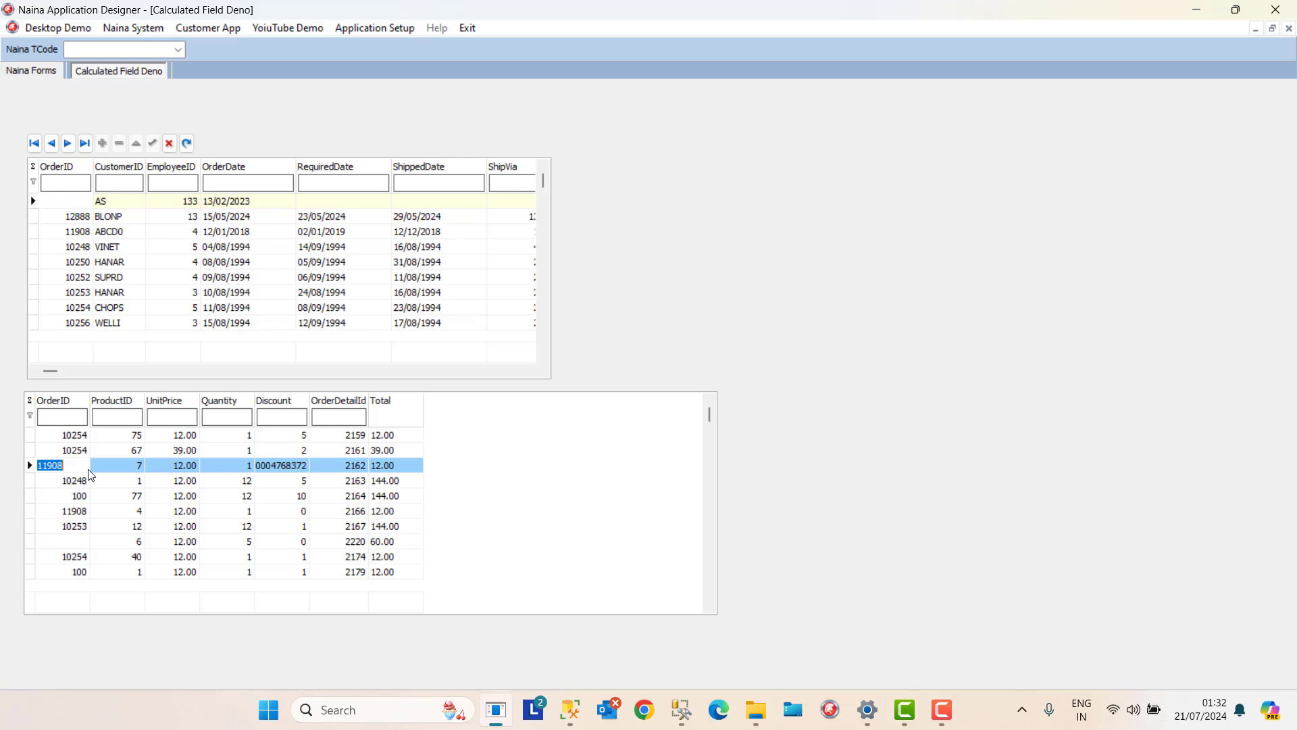
click(135, 438)
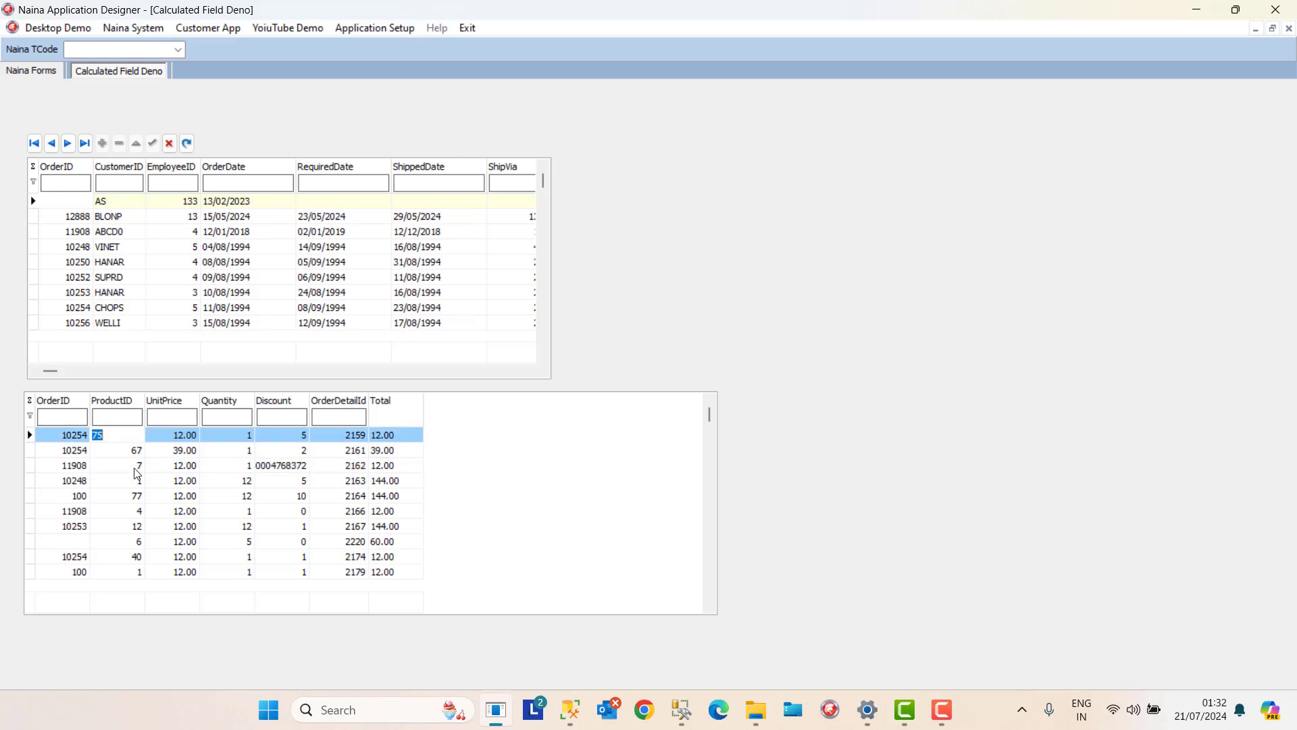
click(135, 467)
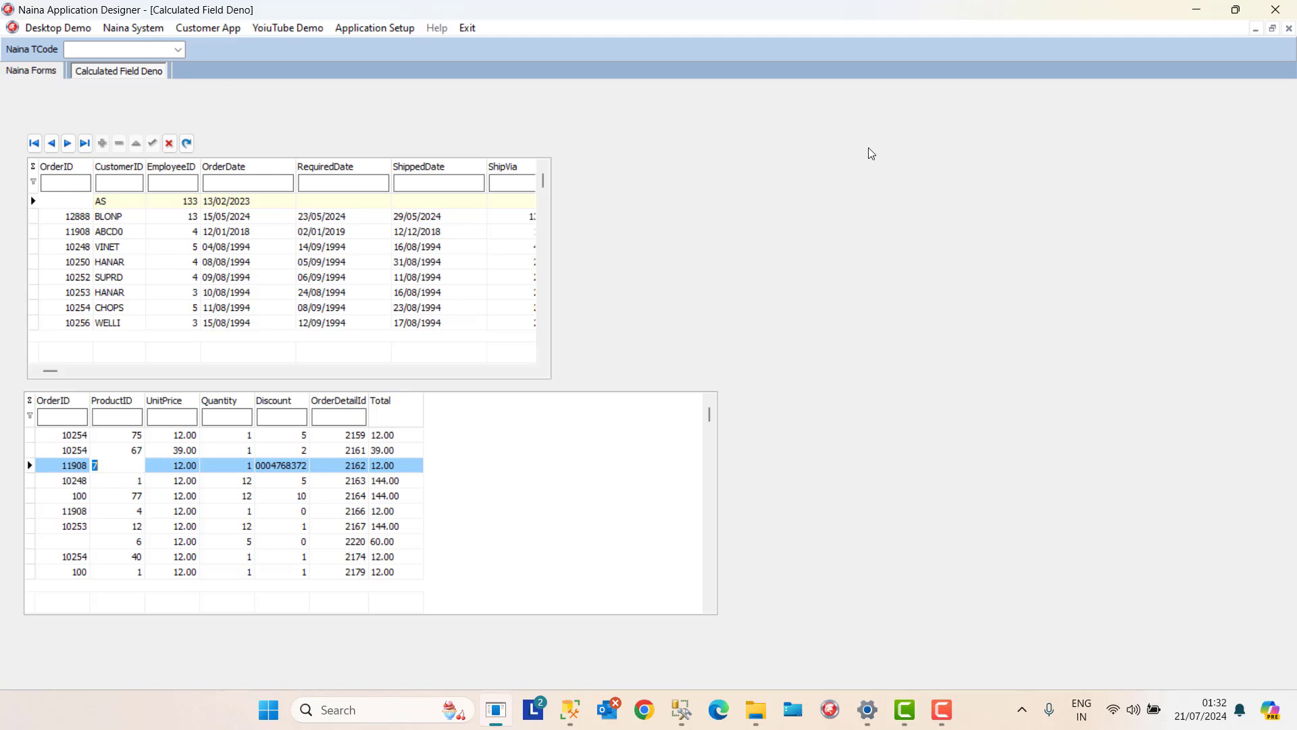
click(1288, 27)
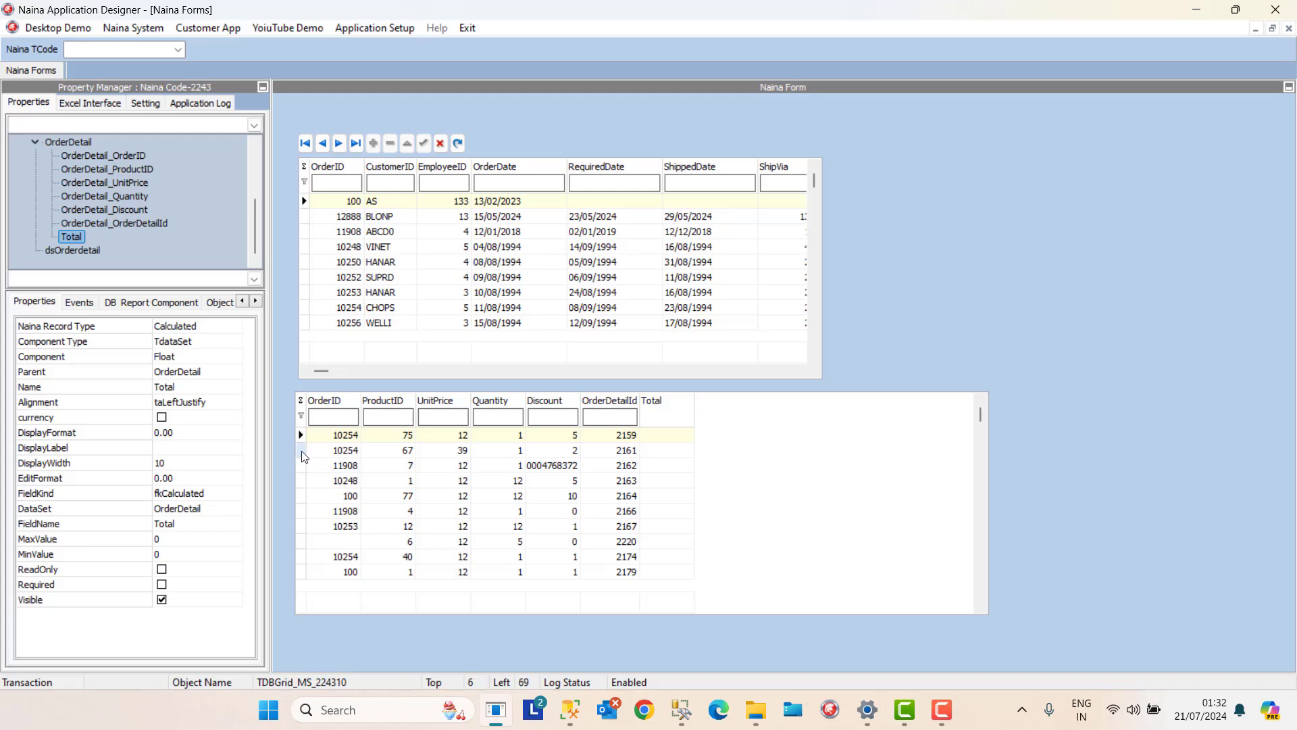
Delete the OrderID column from the grid columns in the order detail grid's System Setup.
right_click(303, 456)
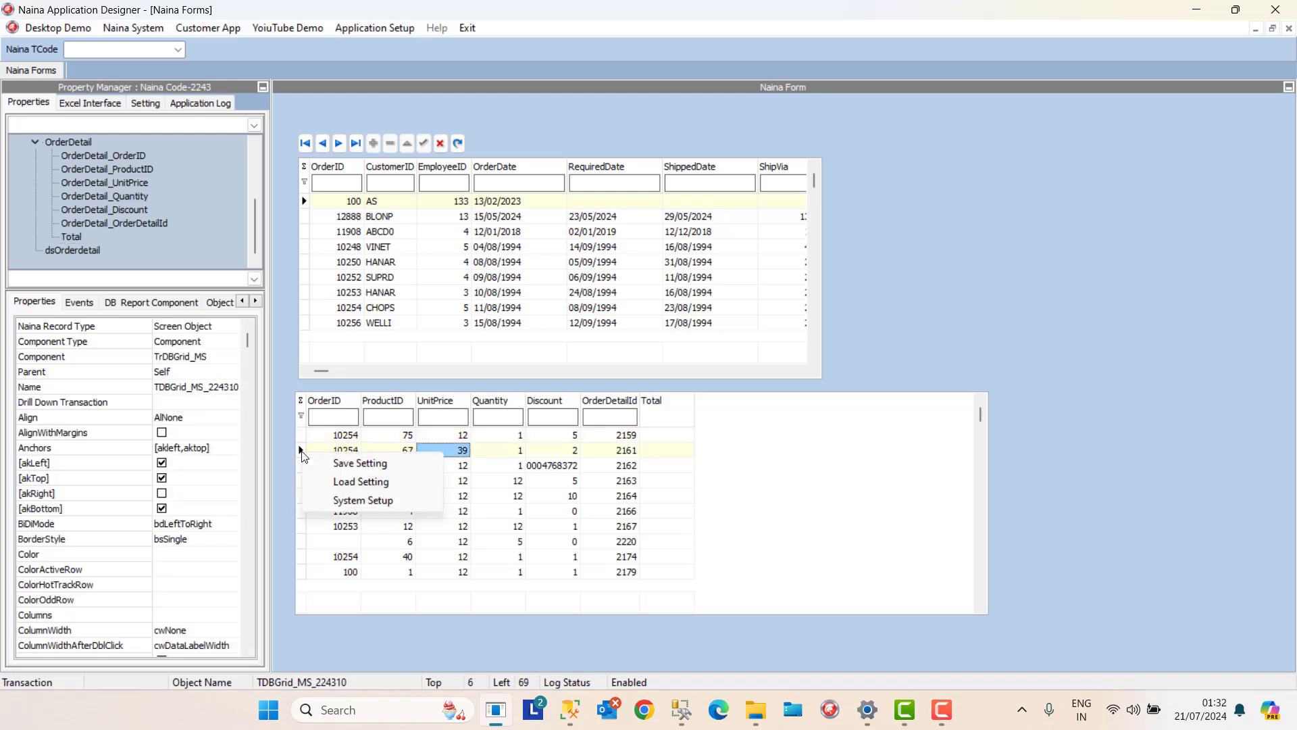
click(349, 503)
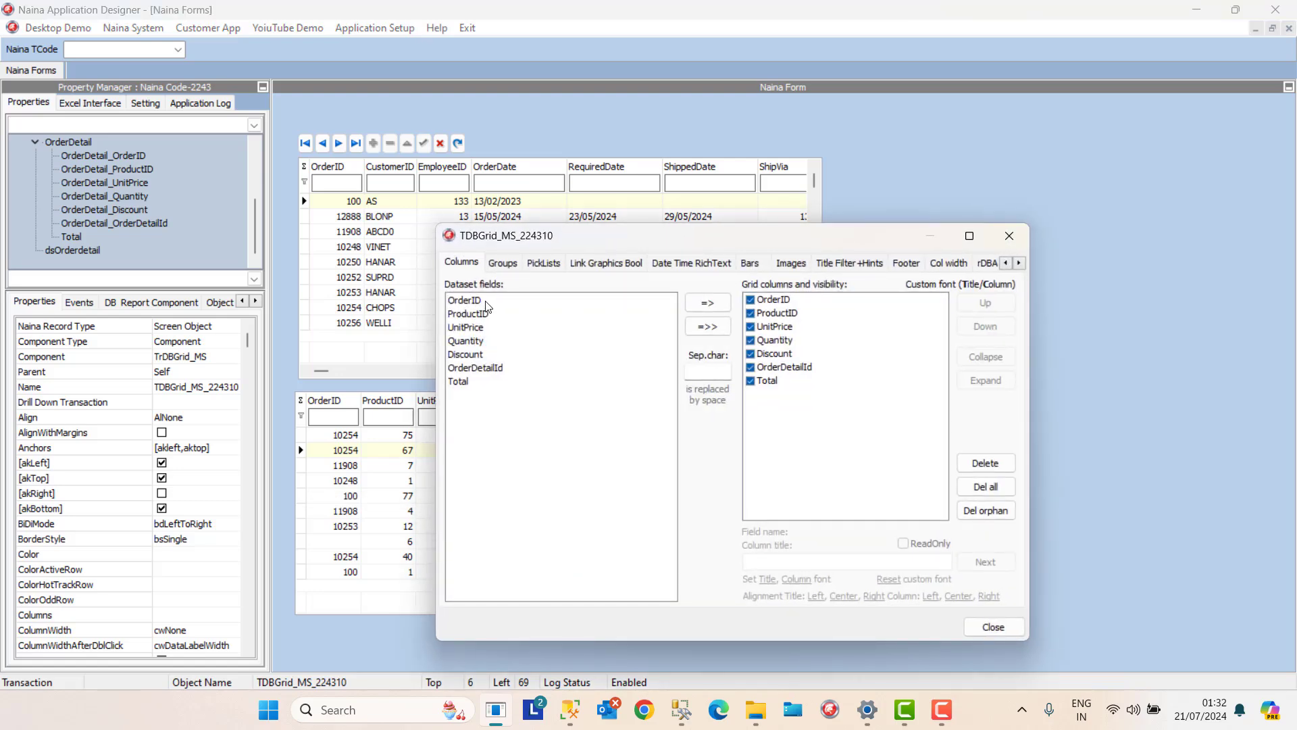
click(767, 302)
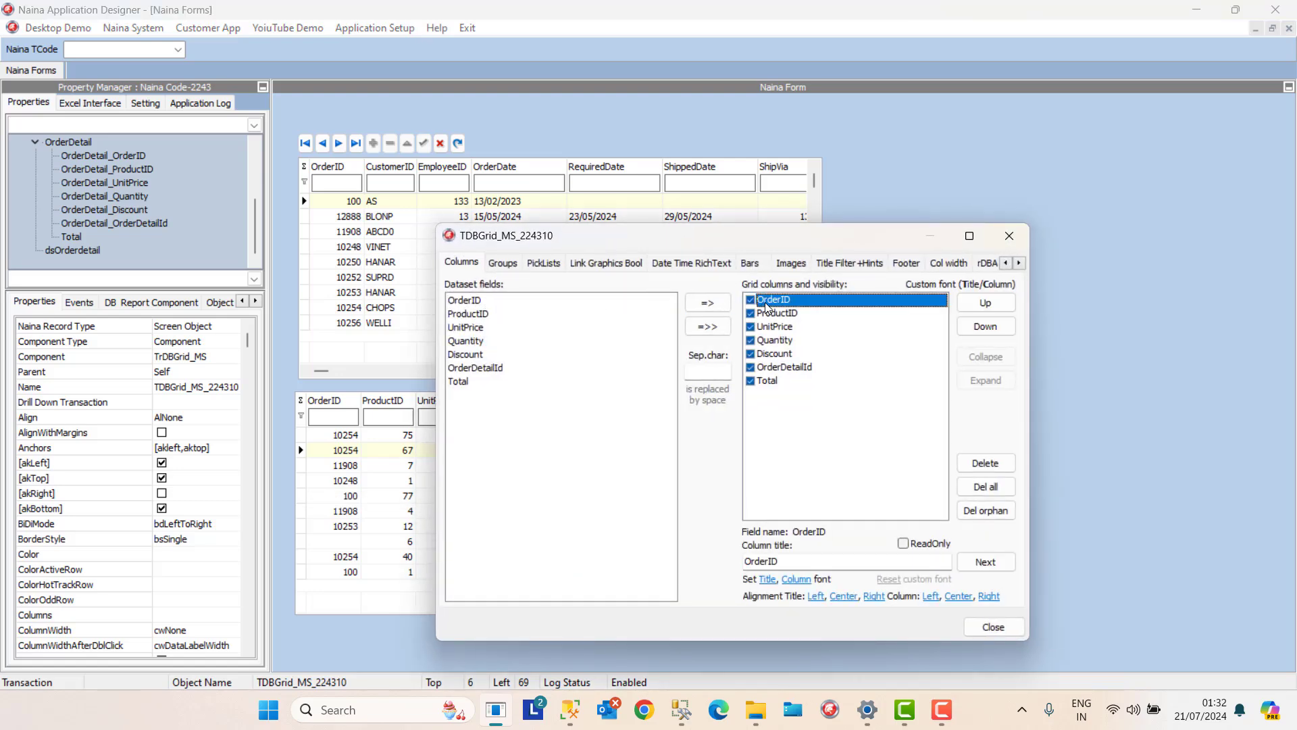
click(988, 462)
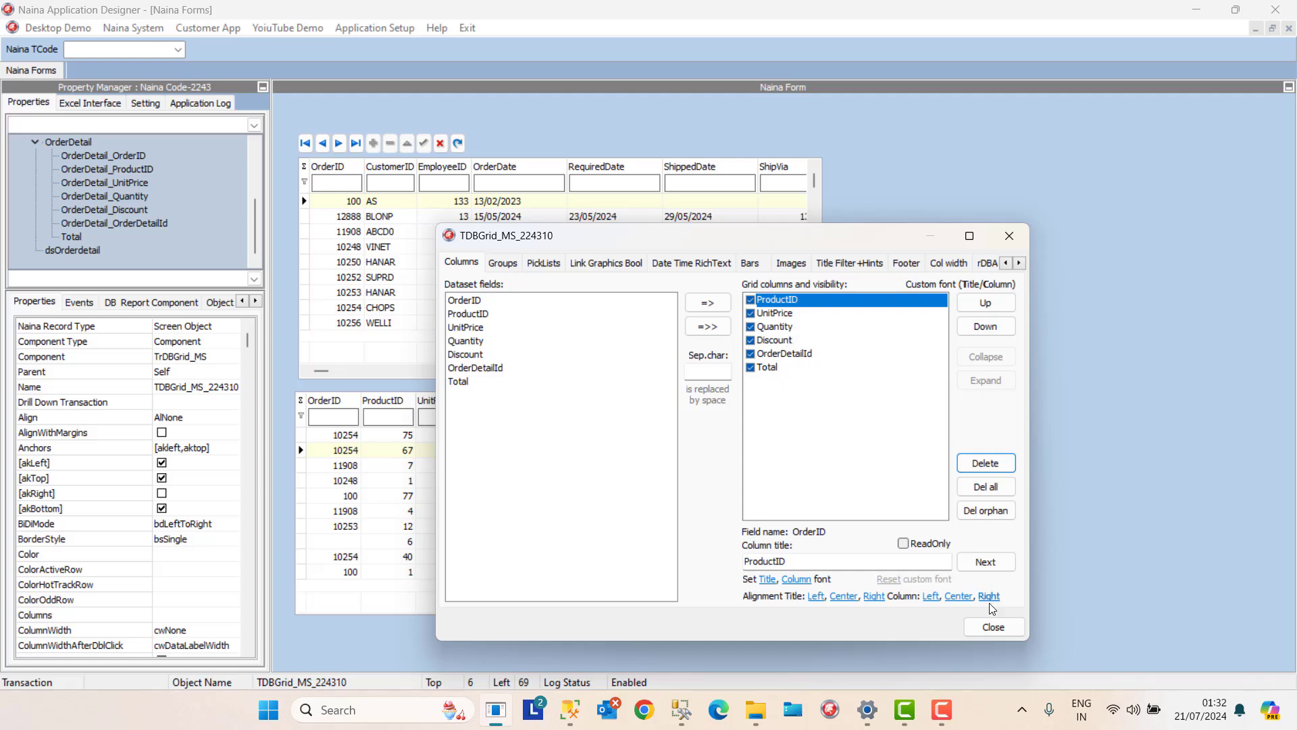
click(993, 626)
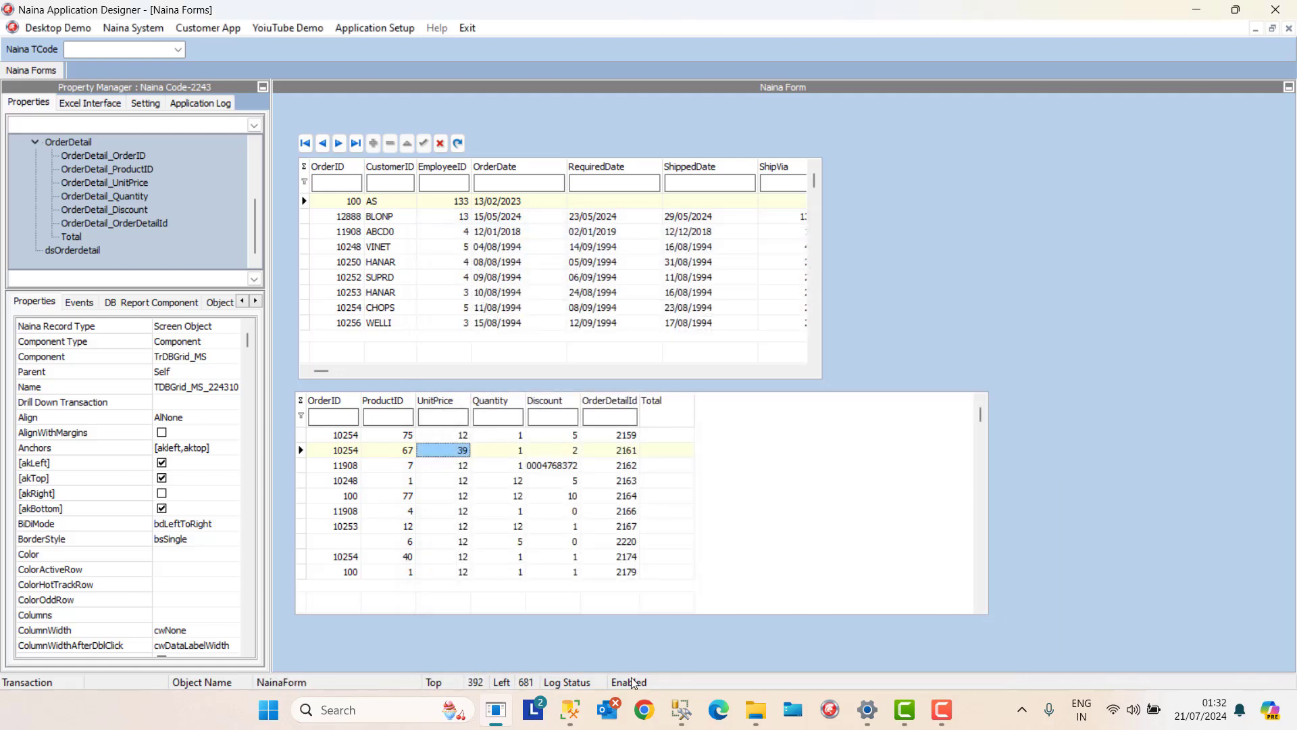
Switch to SQL Server Management Studio and query the top 1000 rows of the dbo.Demo_Products table.
click(571, 709)
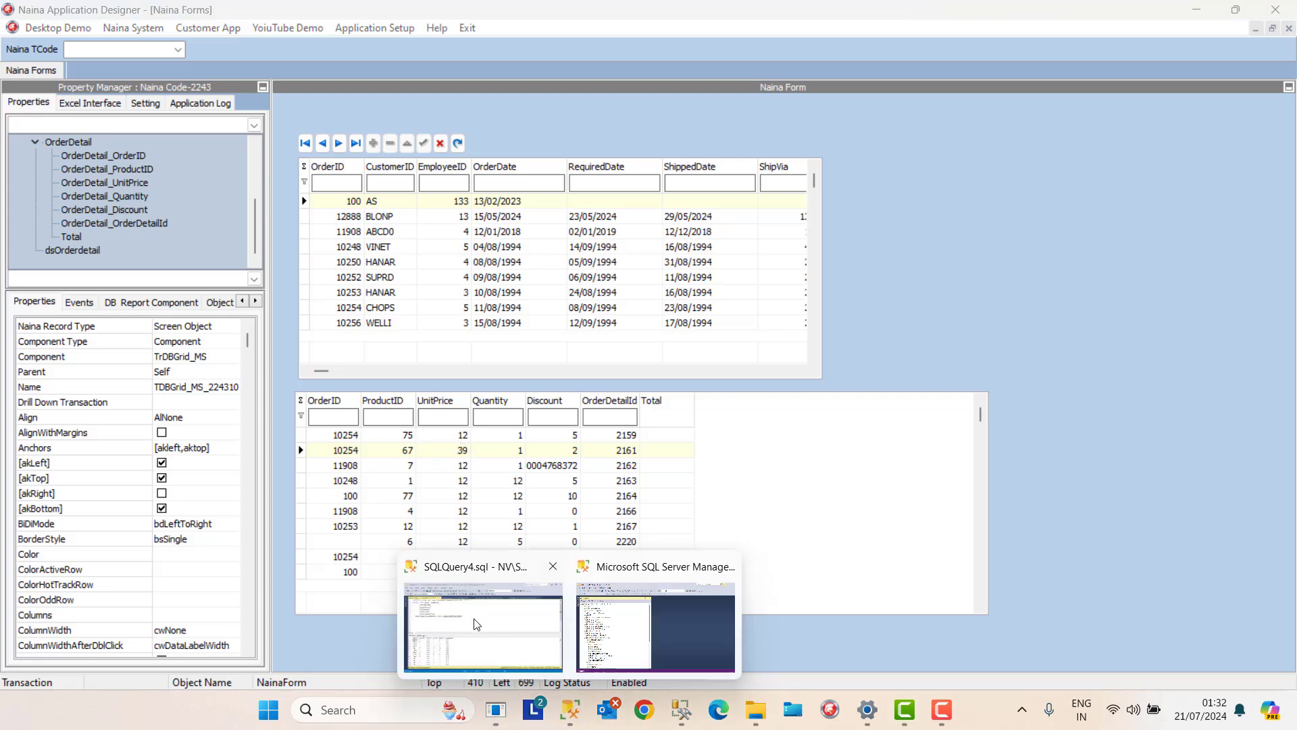
click(477, 625)
click(12, 156)
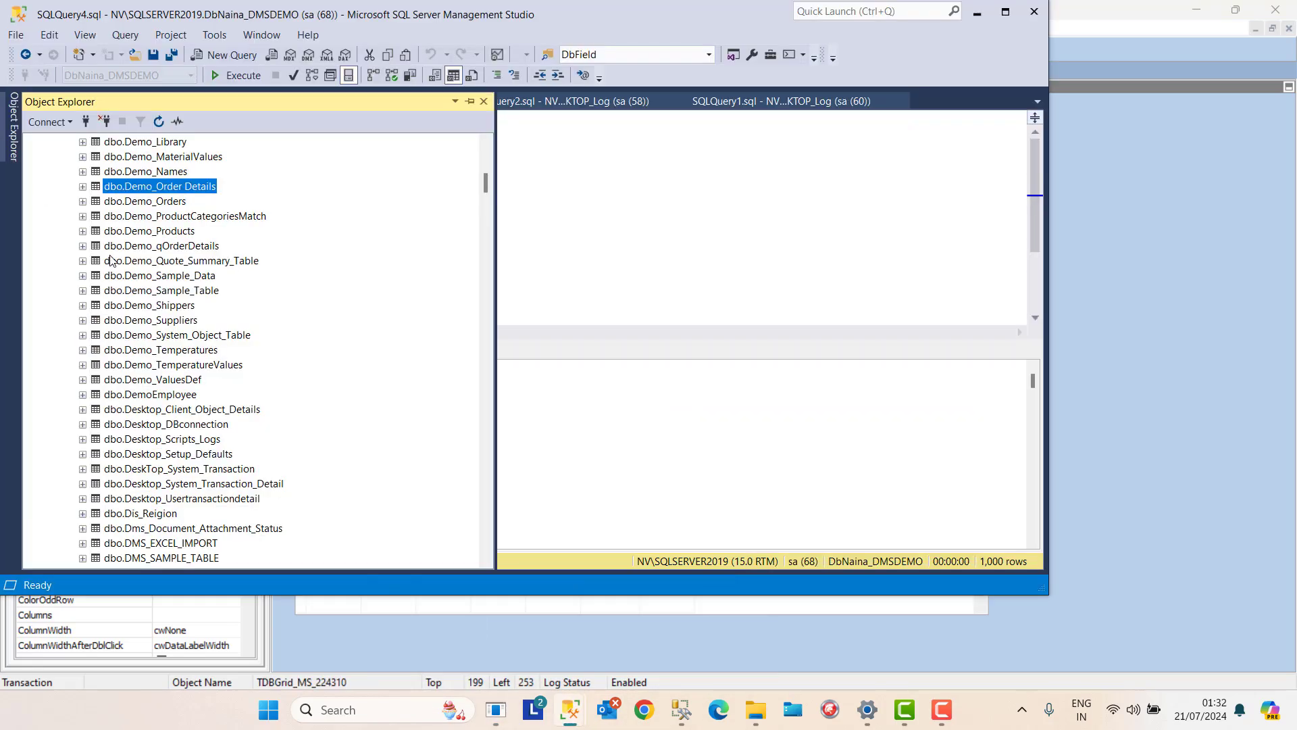
click(147, 231)
right_click(147, 231)
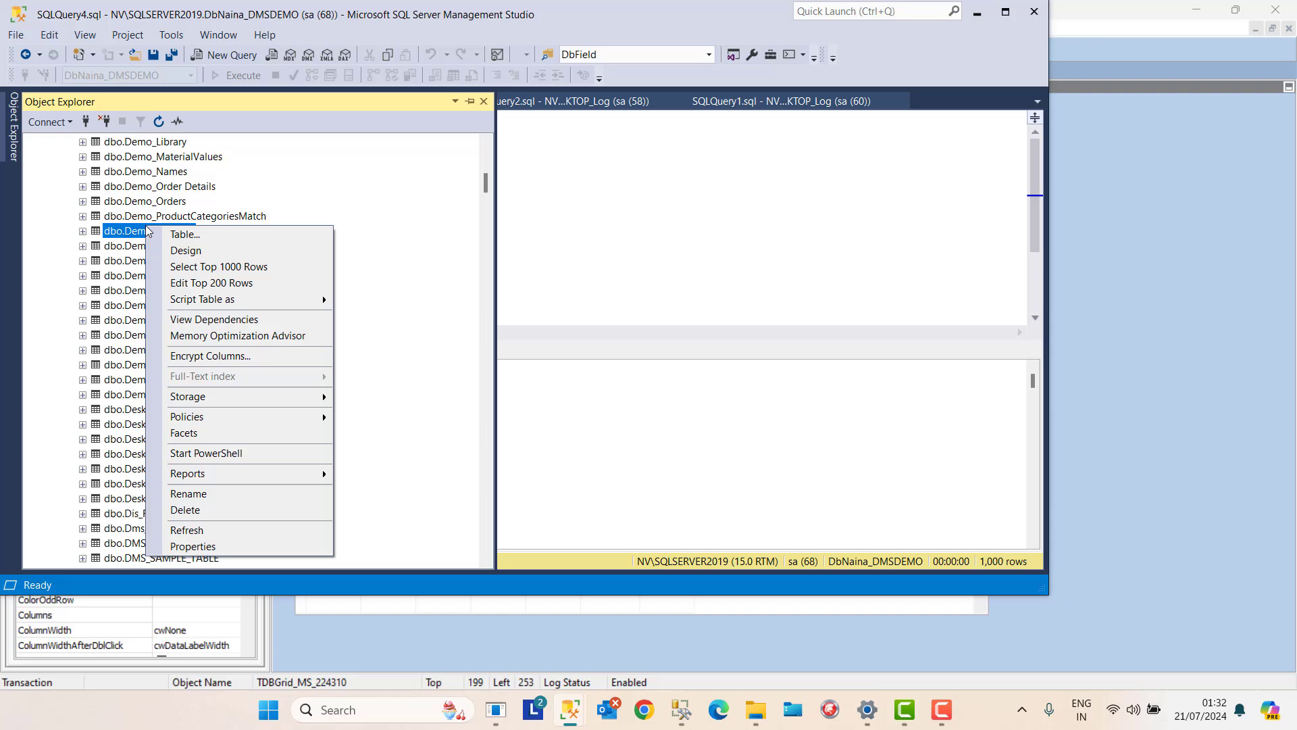
click(202, 263)
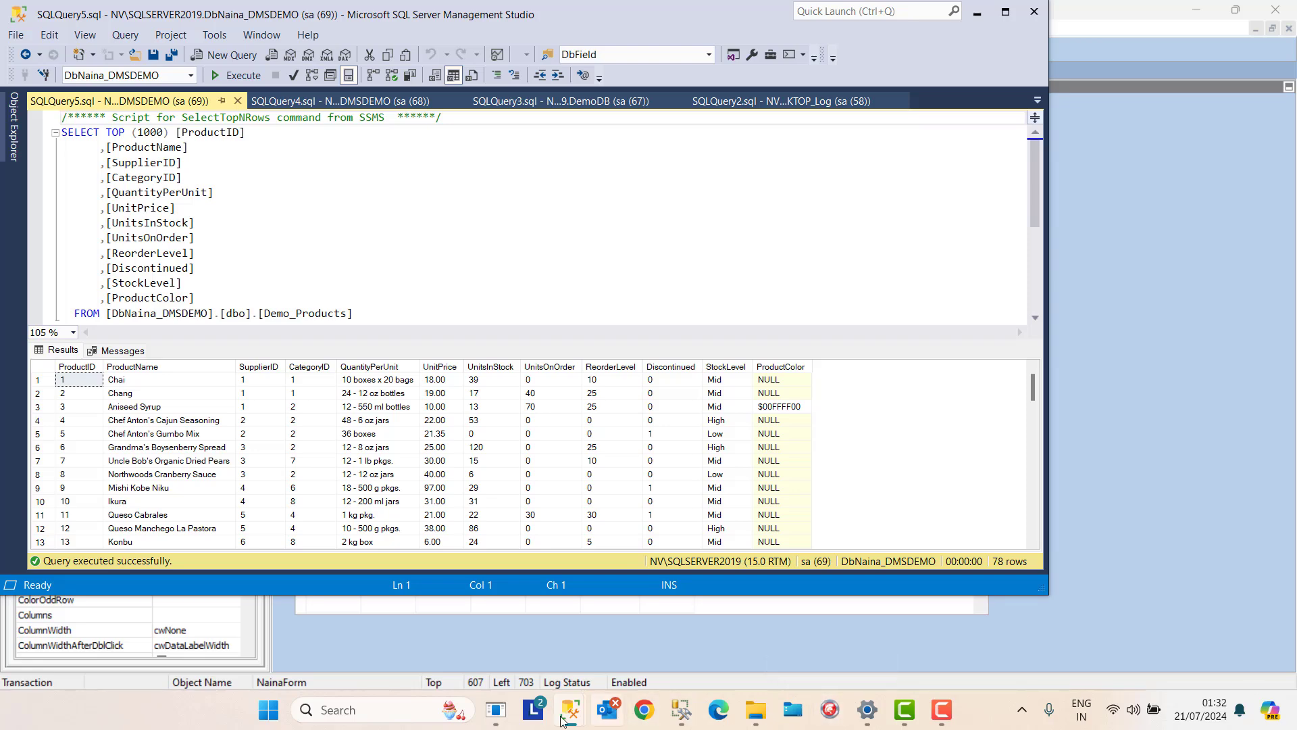
Switch to Naina Application Designer and add an ADOQuery to the form's data components, placing it below the Order query.
click(502, 715)
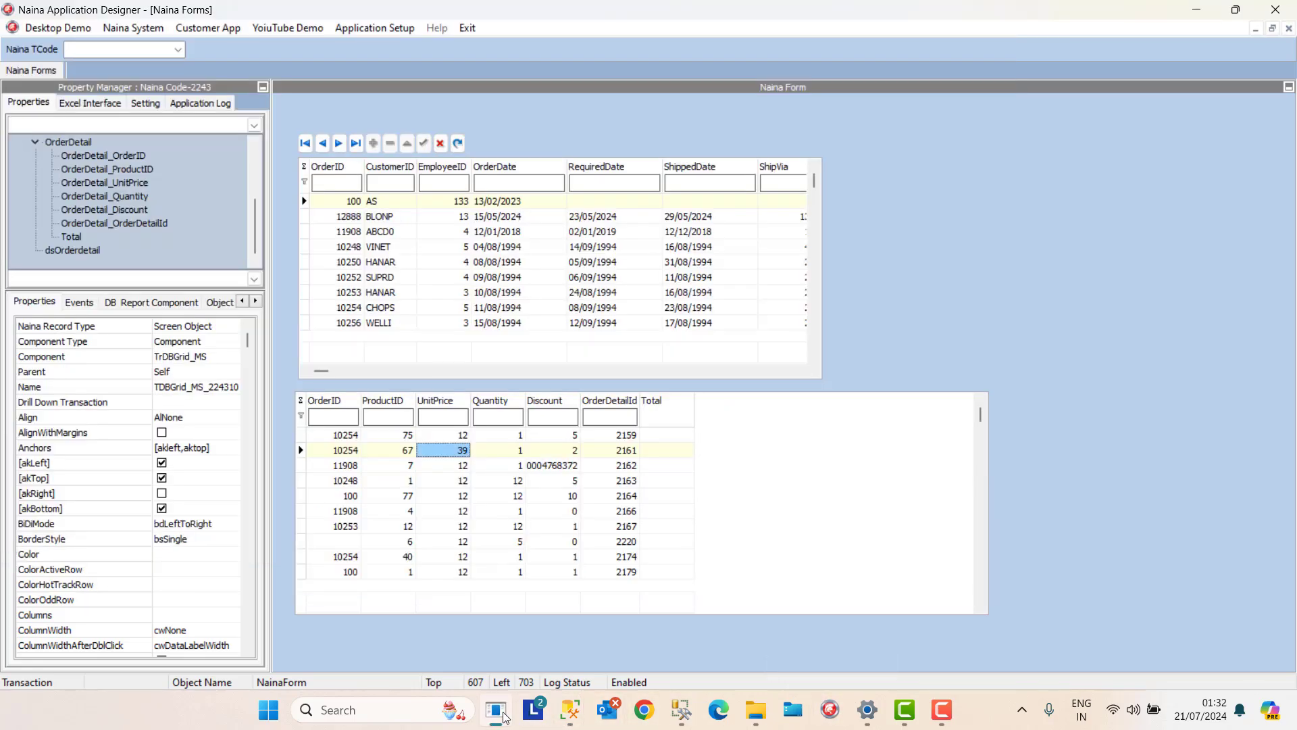
click(176, 304)
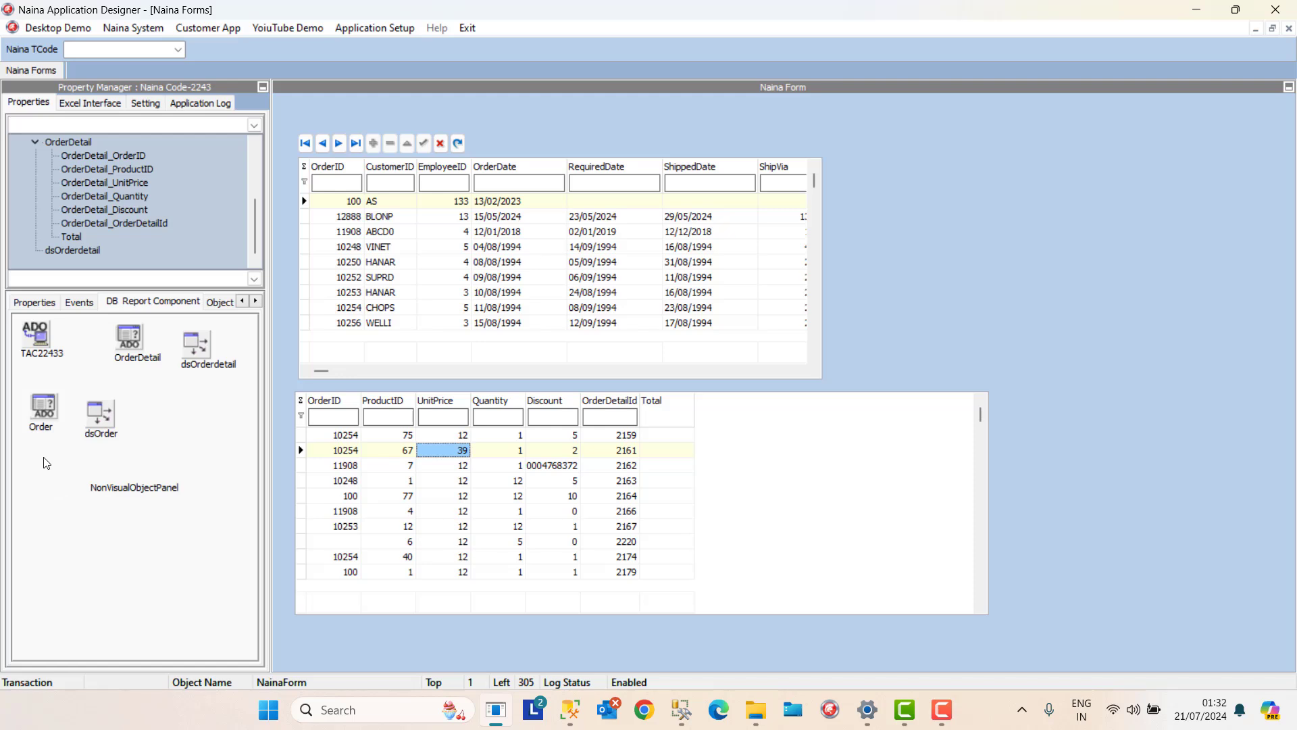
right_click(174, 435)
mouse_move(325, 486)
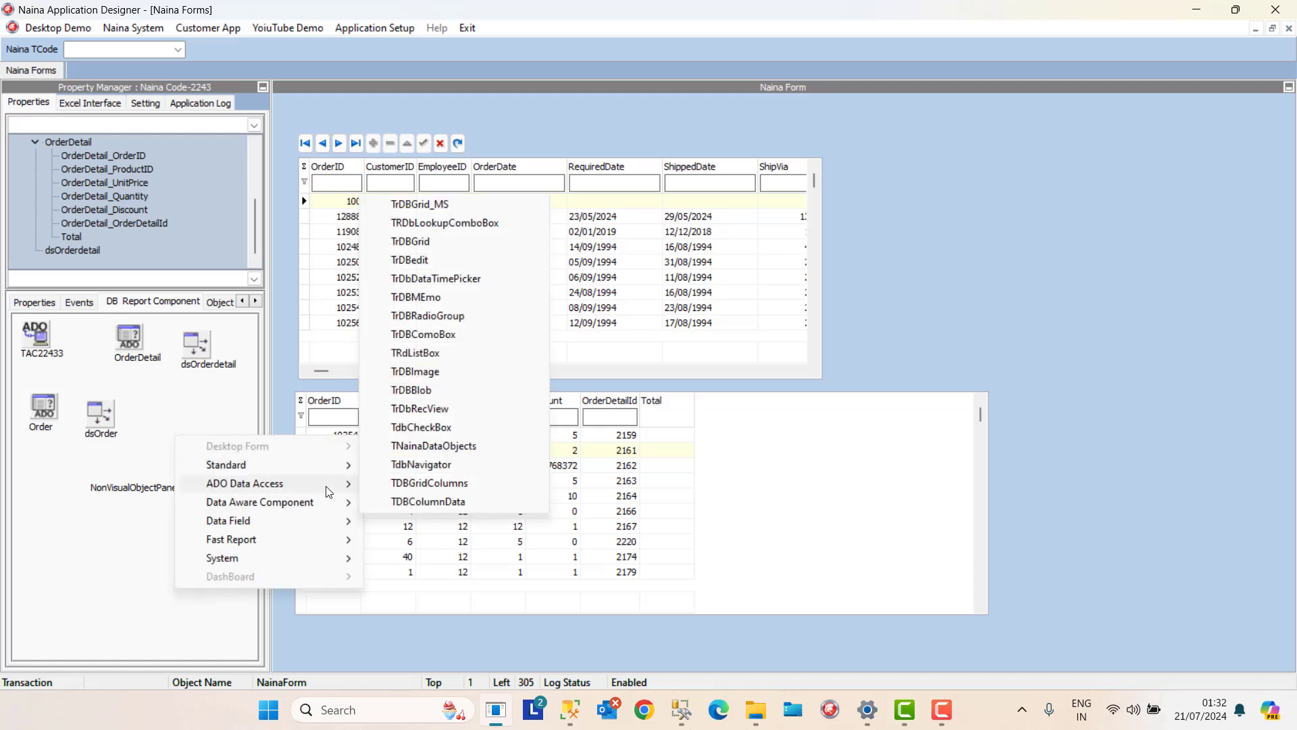
click(413, 558)
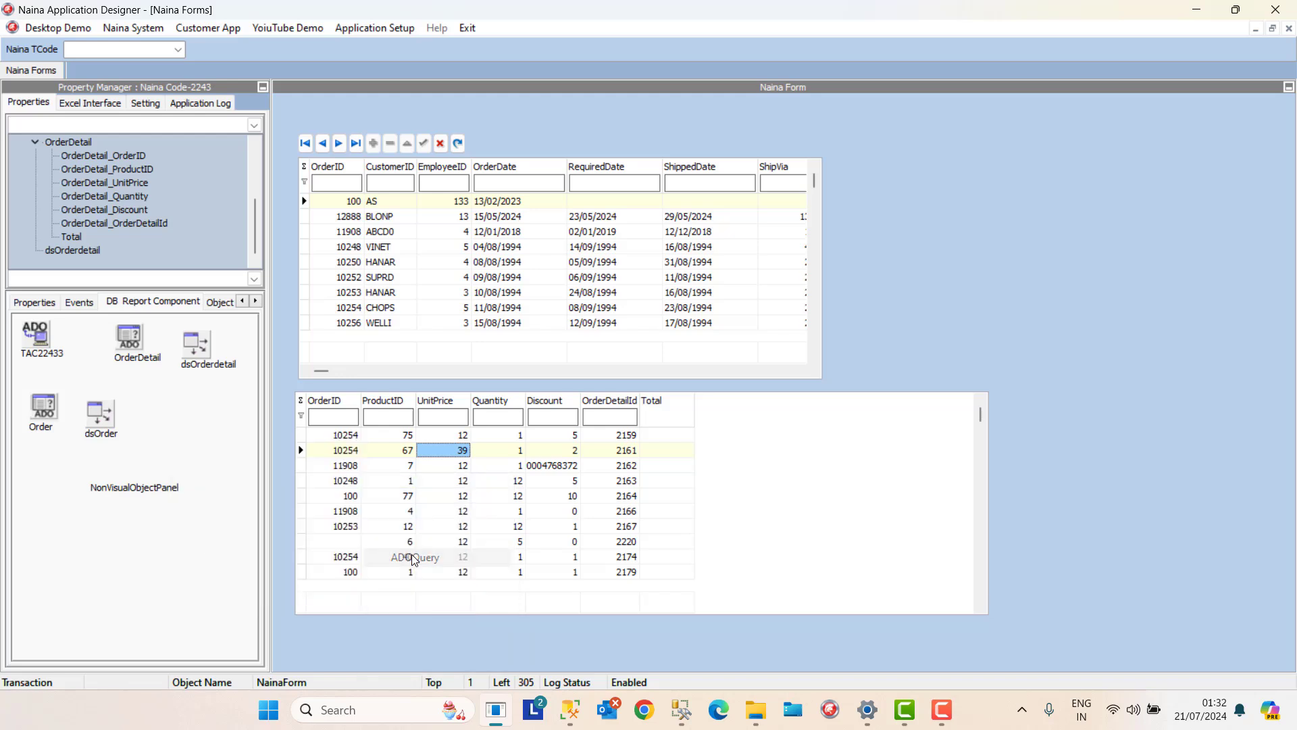
click(19, 591)
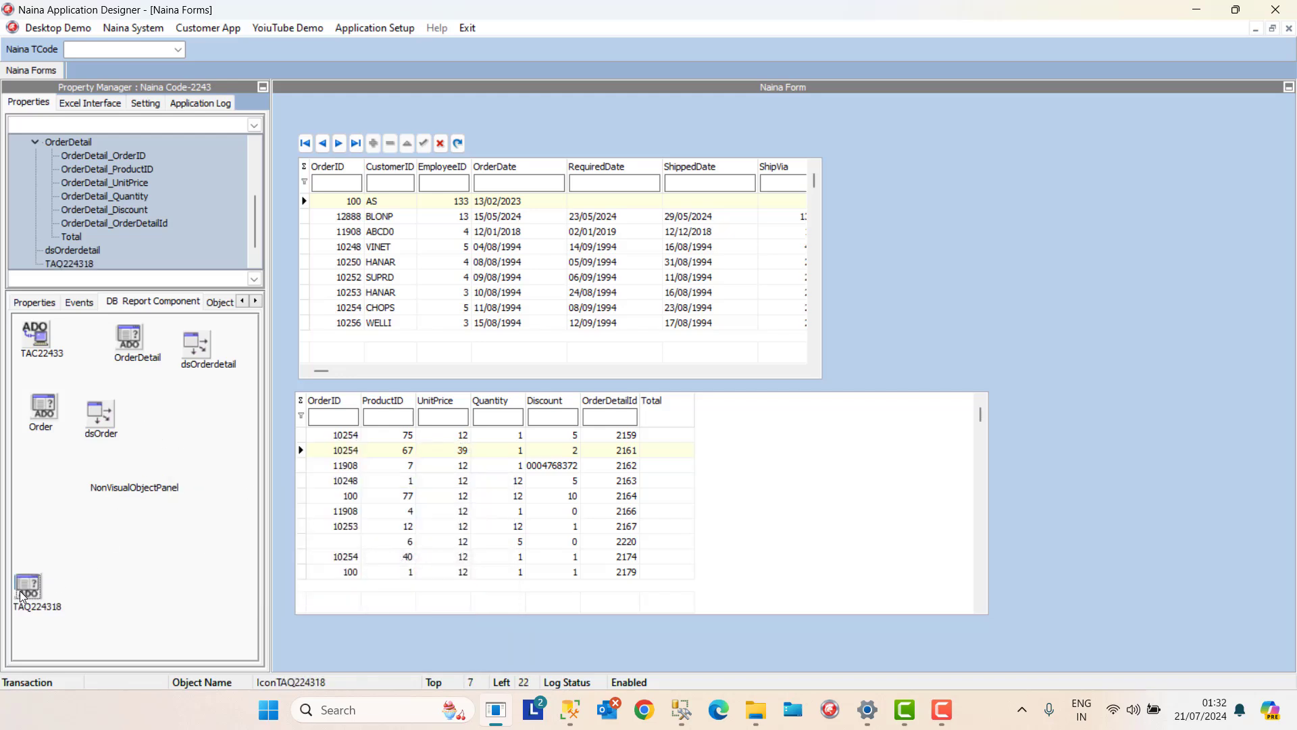
drag(19, 590, 53, 486)
Name the new query Product and assign it the TAC22433 connection and the DbNaina_DMSDEMO database.
click(32, 303)
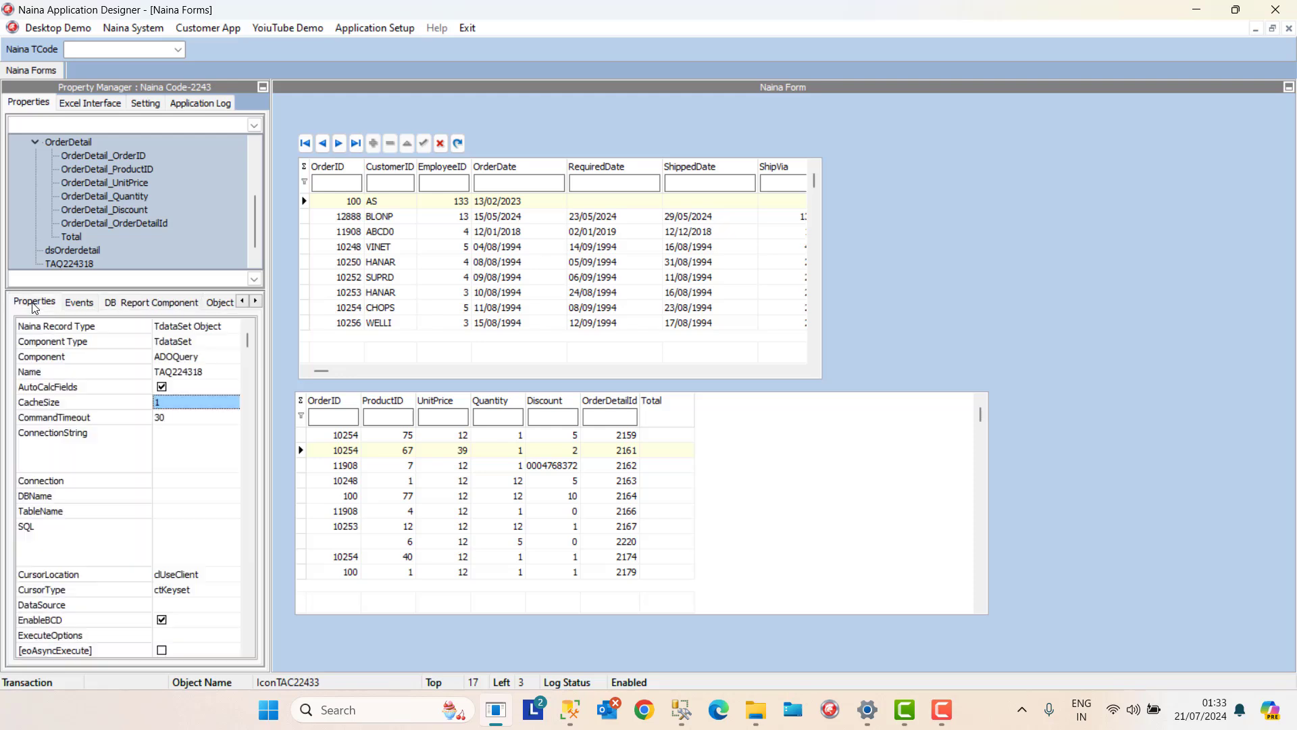
click(187, 373)
text(Product)
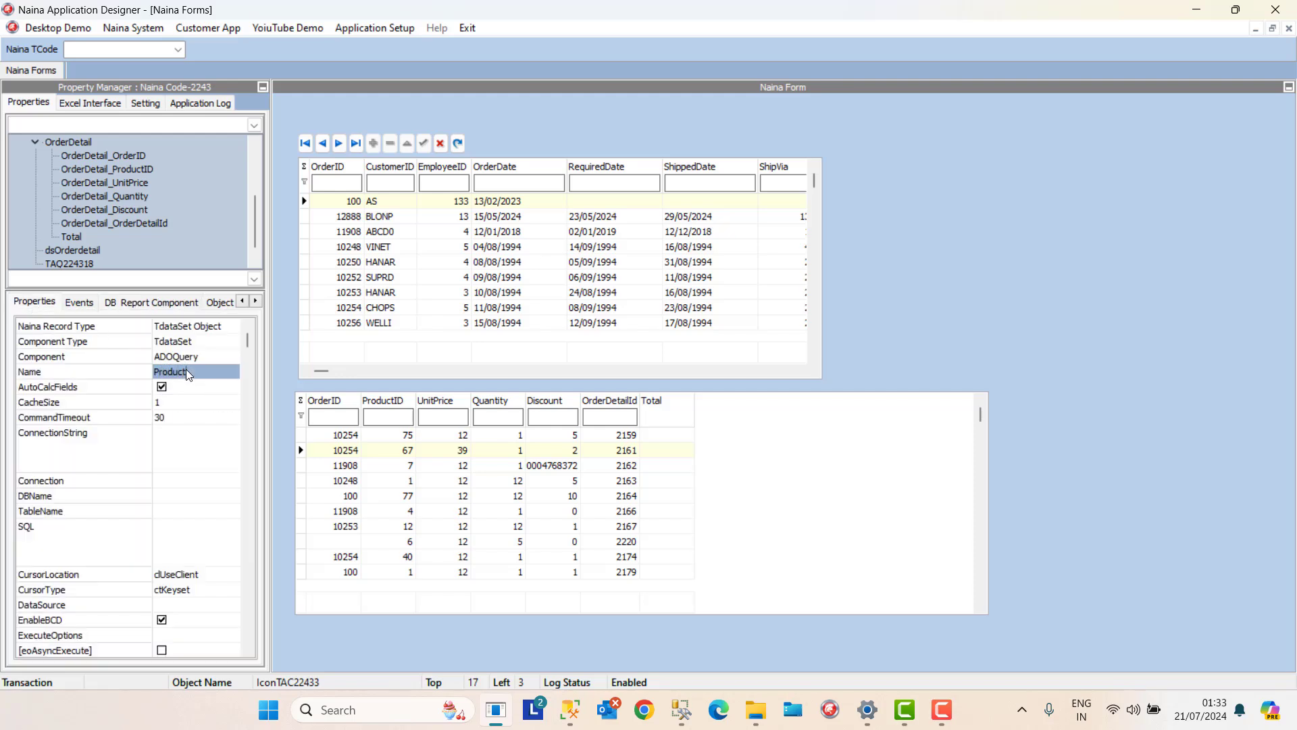
click(194, 483)
click(195, 497)
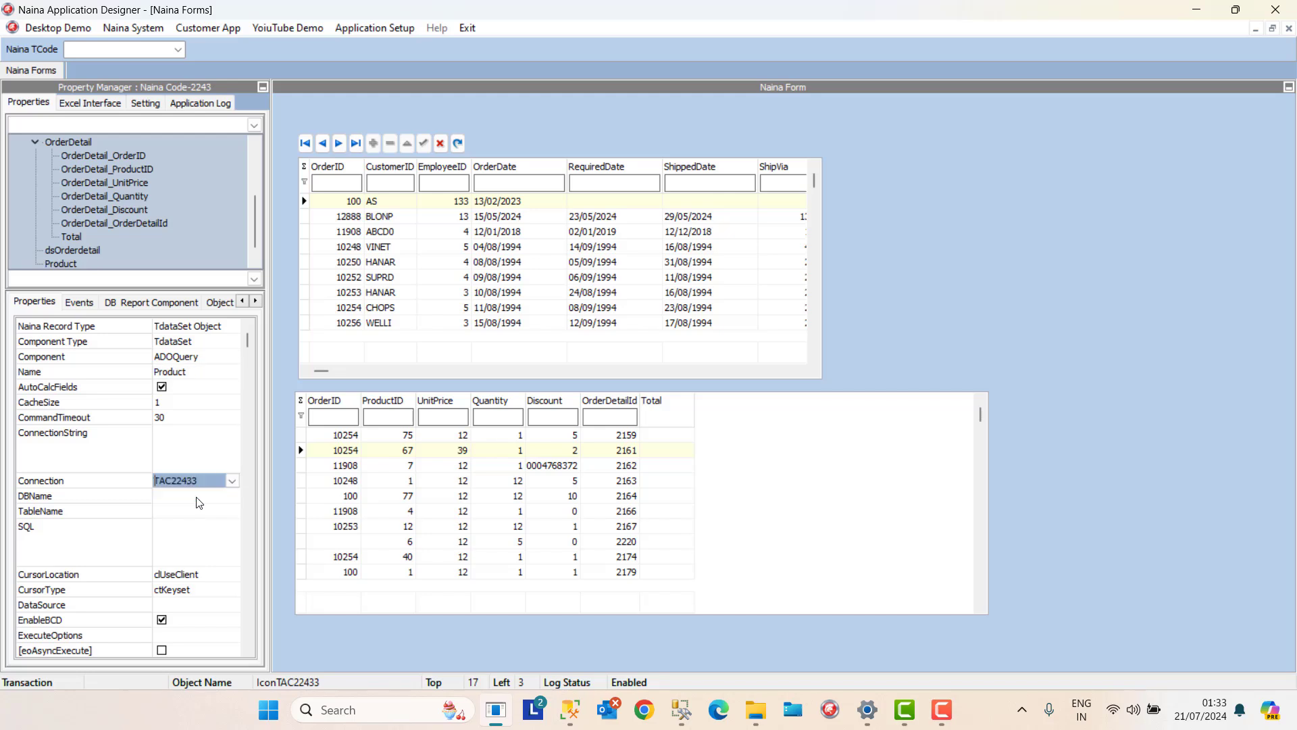
click(213, 563)
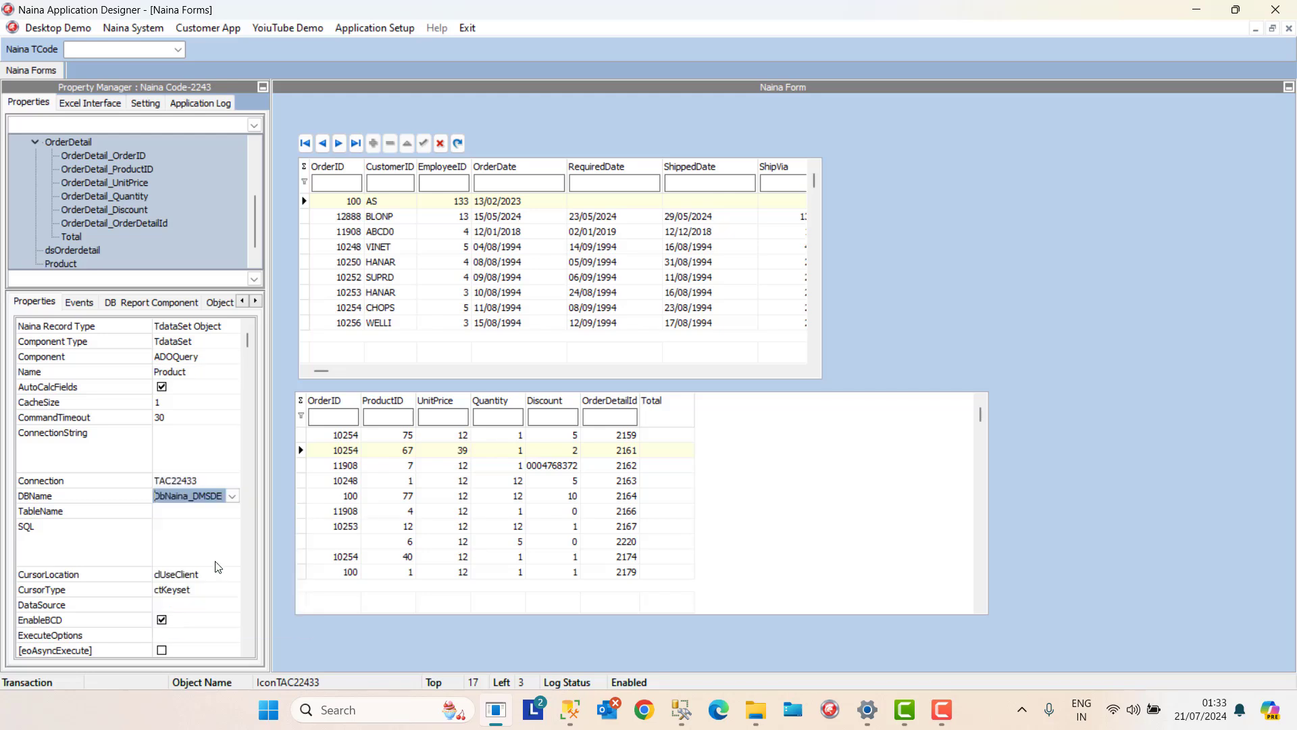
Set the Product query's table name to Demo_Products.
click(194, 511)
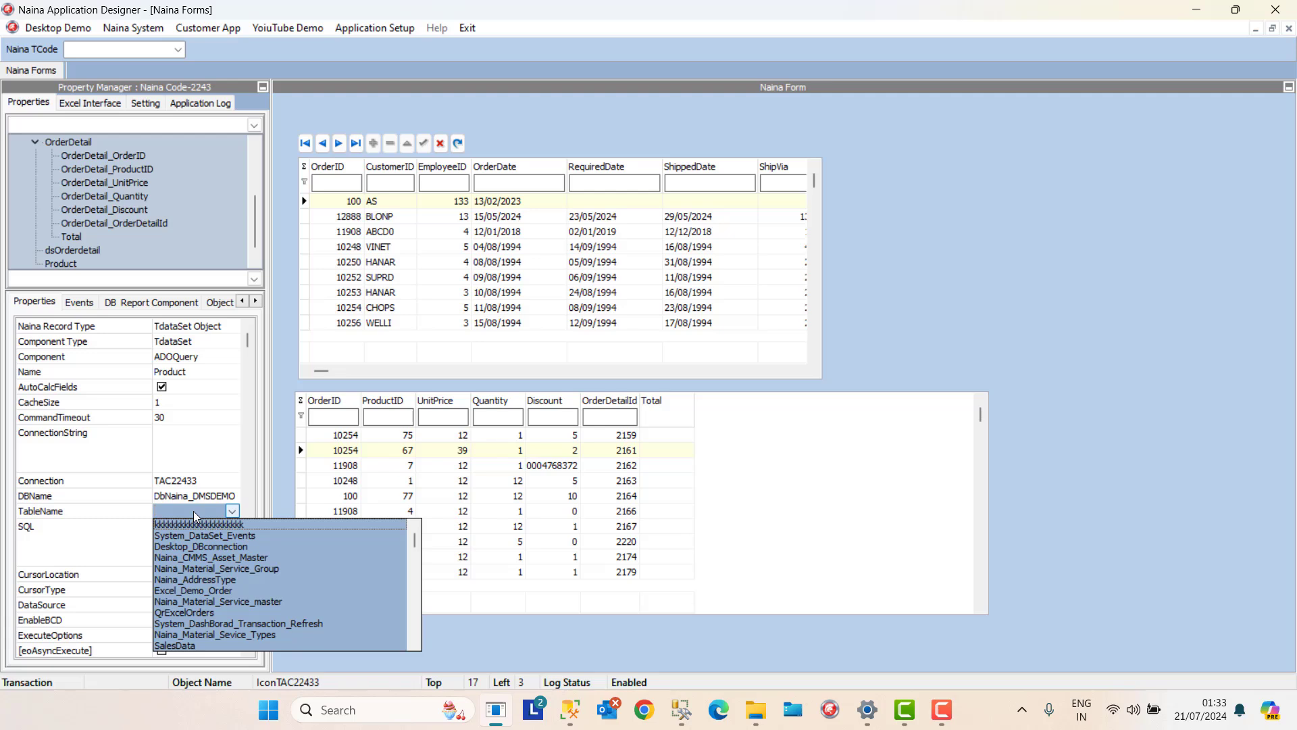
key(d)
key(d)
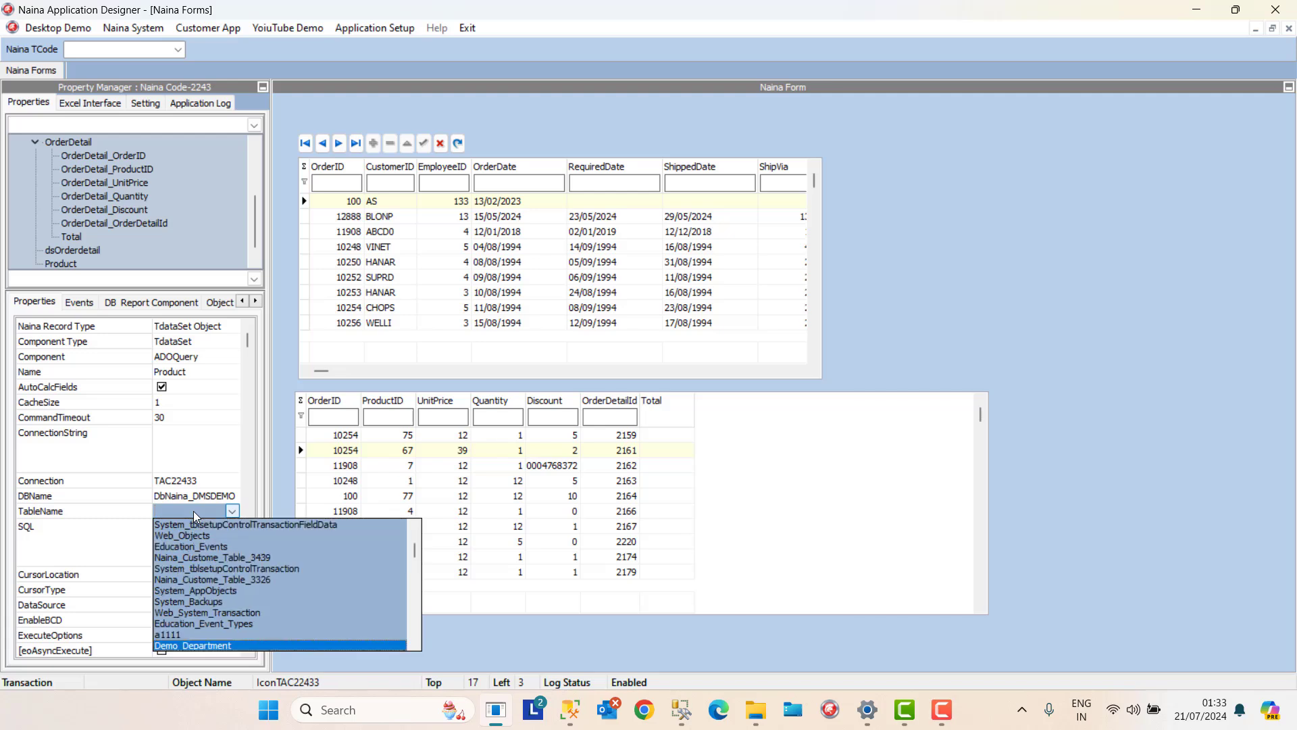
key(d)
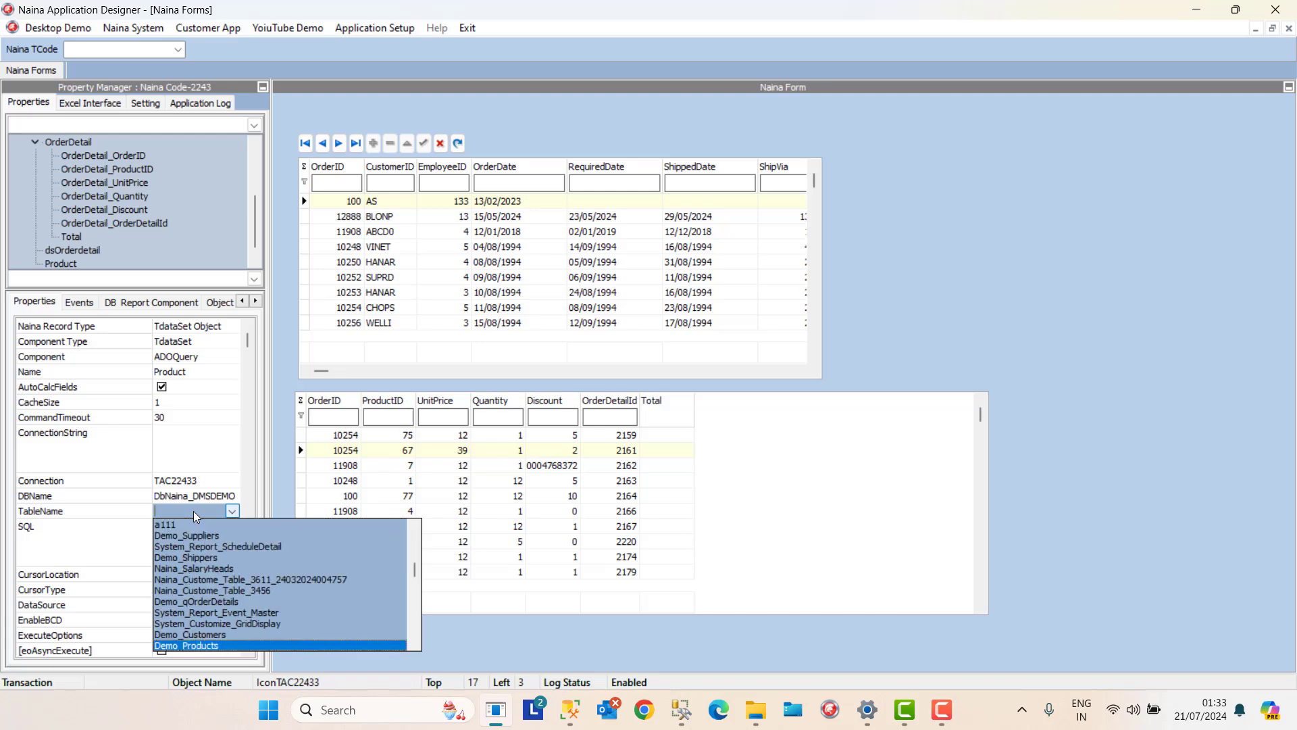
key(Return)
click(246, 618)
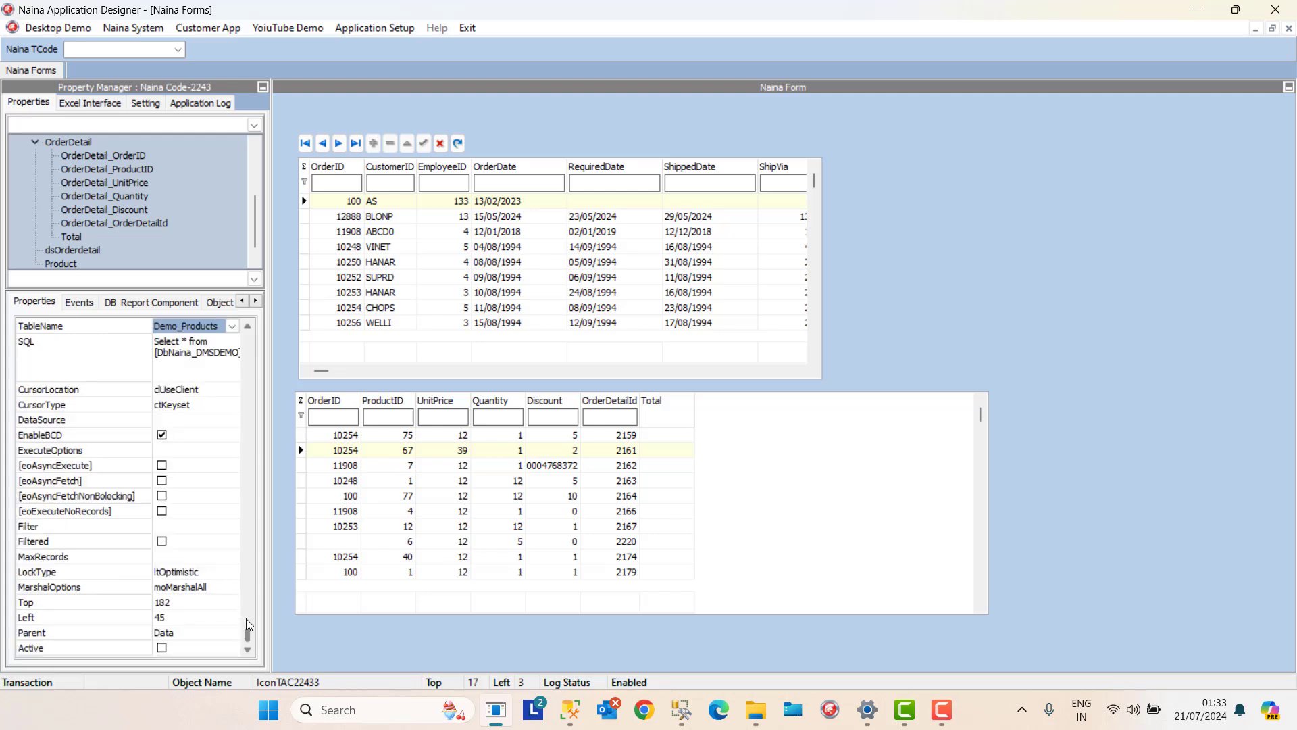
Add a TdataSource to the form's data components and place it beside the Product query.
click(124, 304)
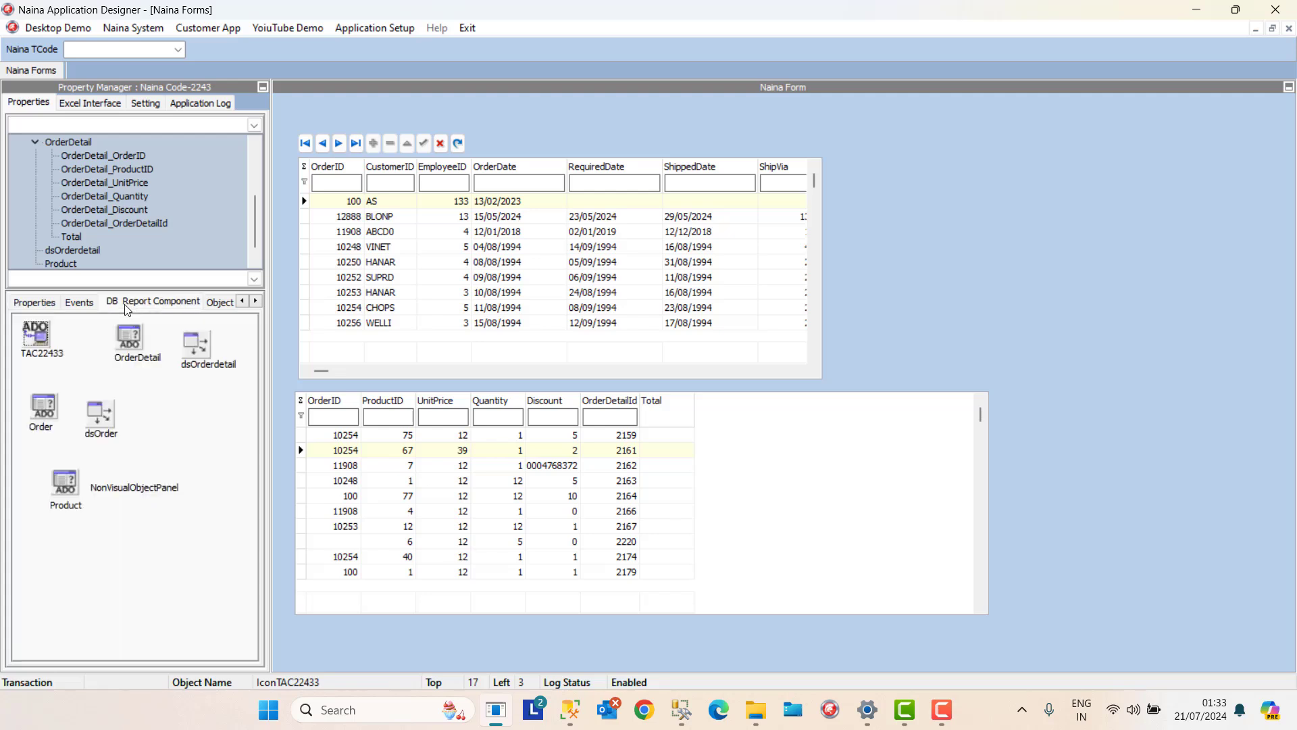
right_click(107, 473)
mouse_move(237, 529)
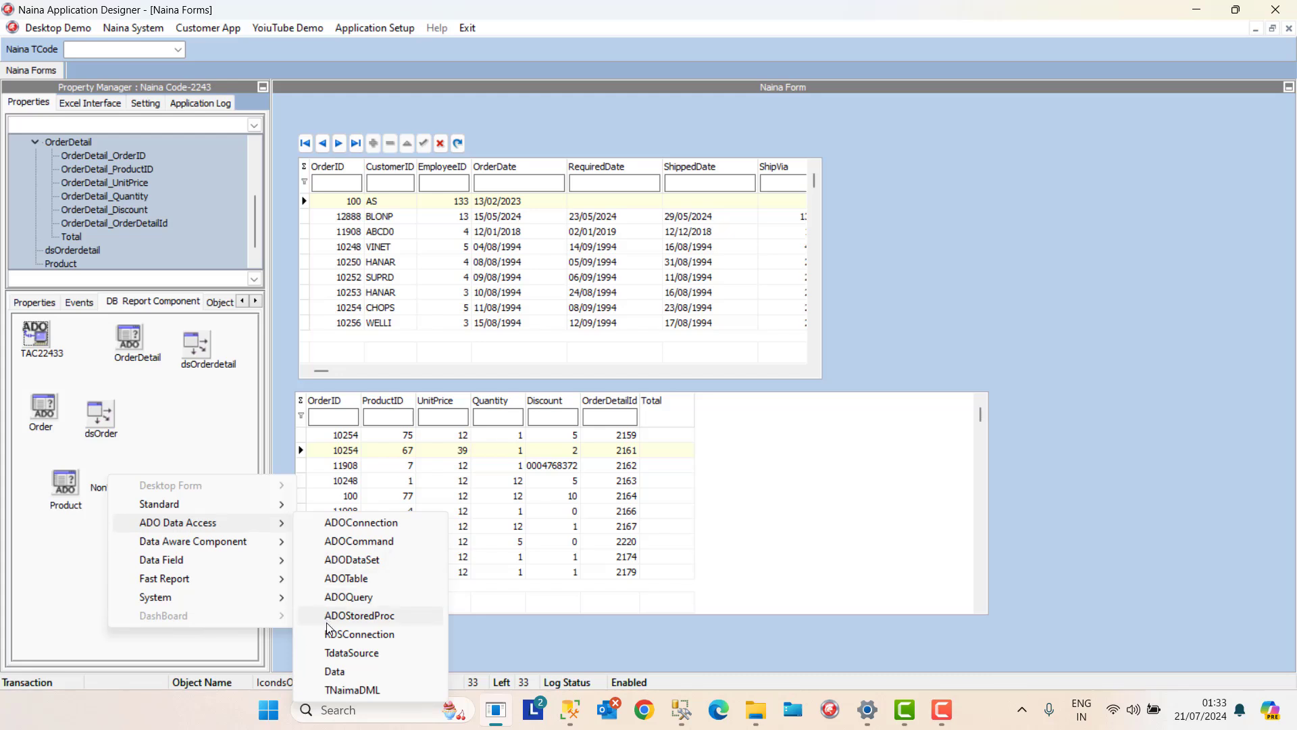
click(338, 653)
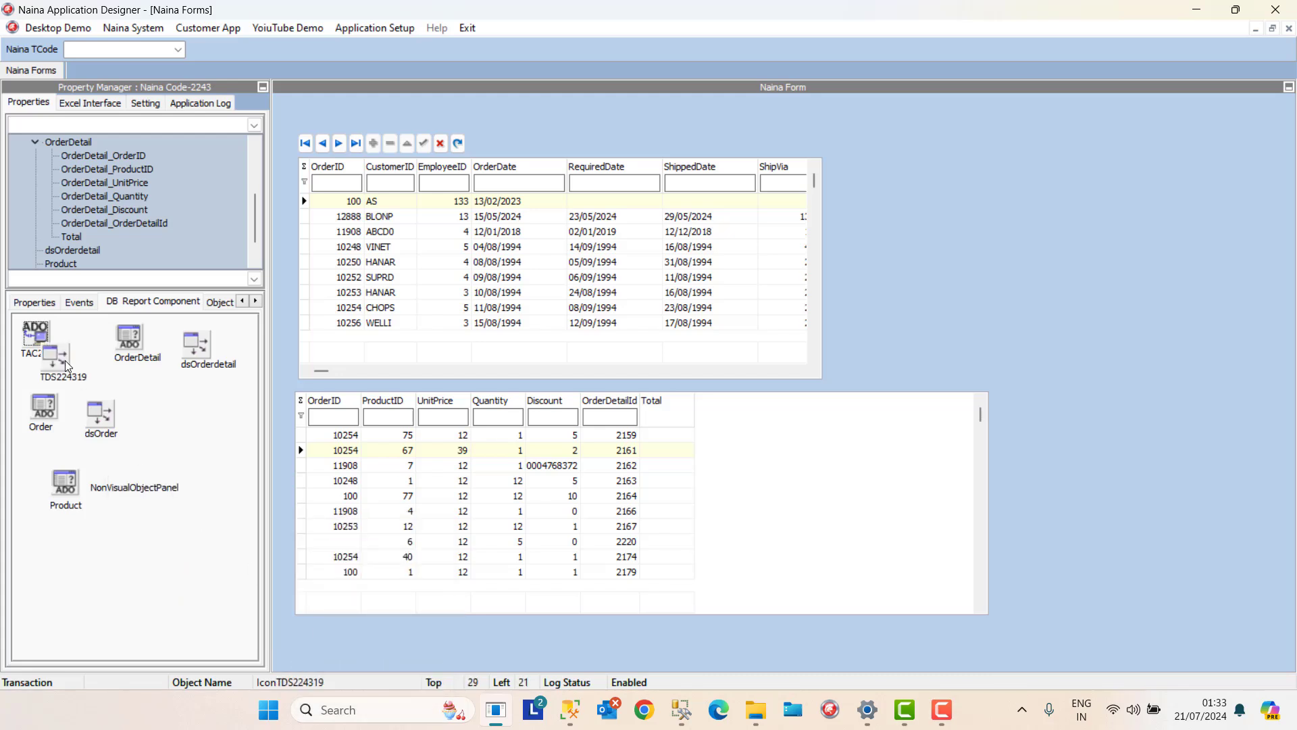
drag(65, 359, 113, 468)
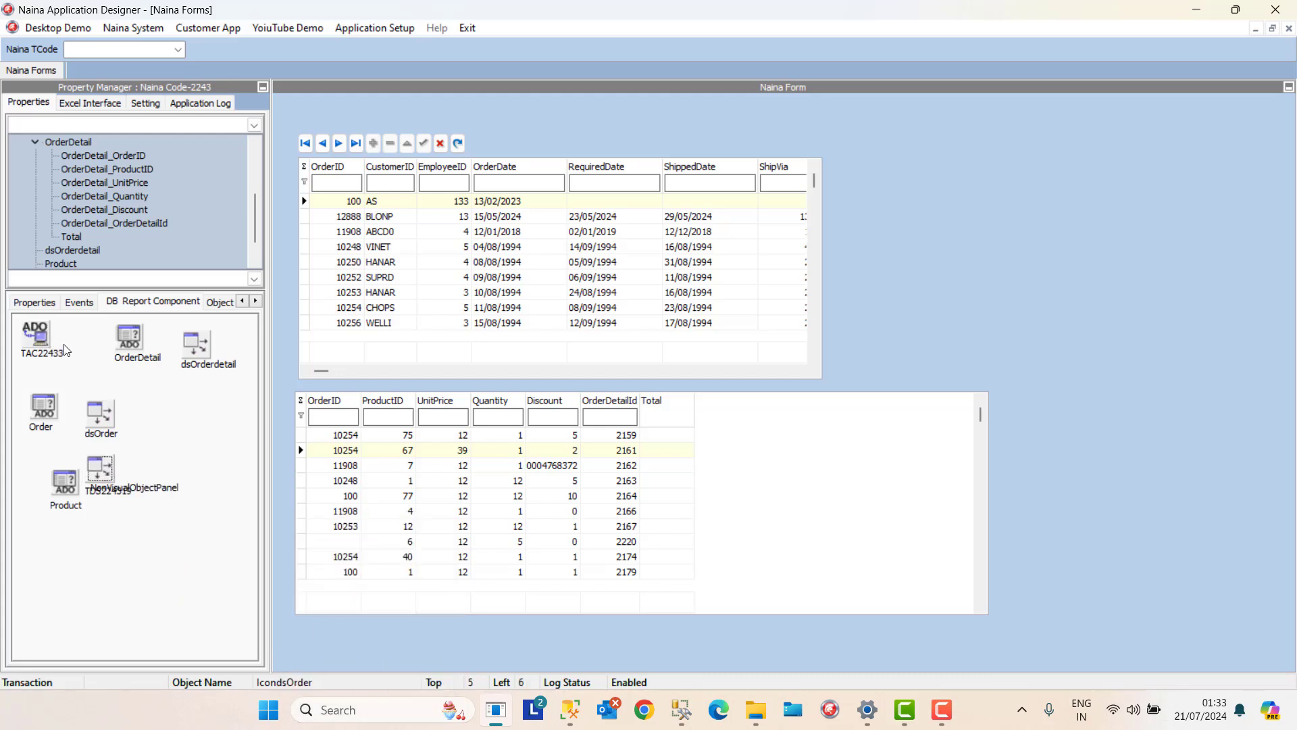
Name the new data source dsProduct and set its dataset to Product.
click(35, 302)
click(170, 371)
text(ds)
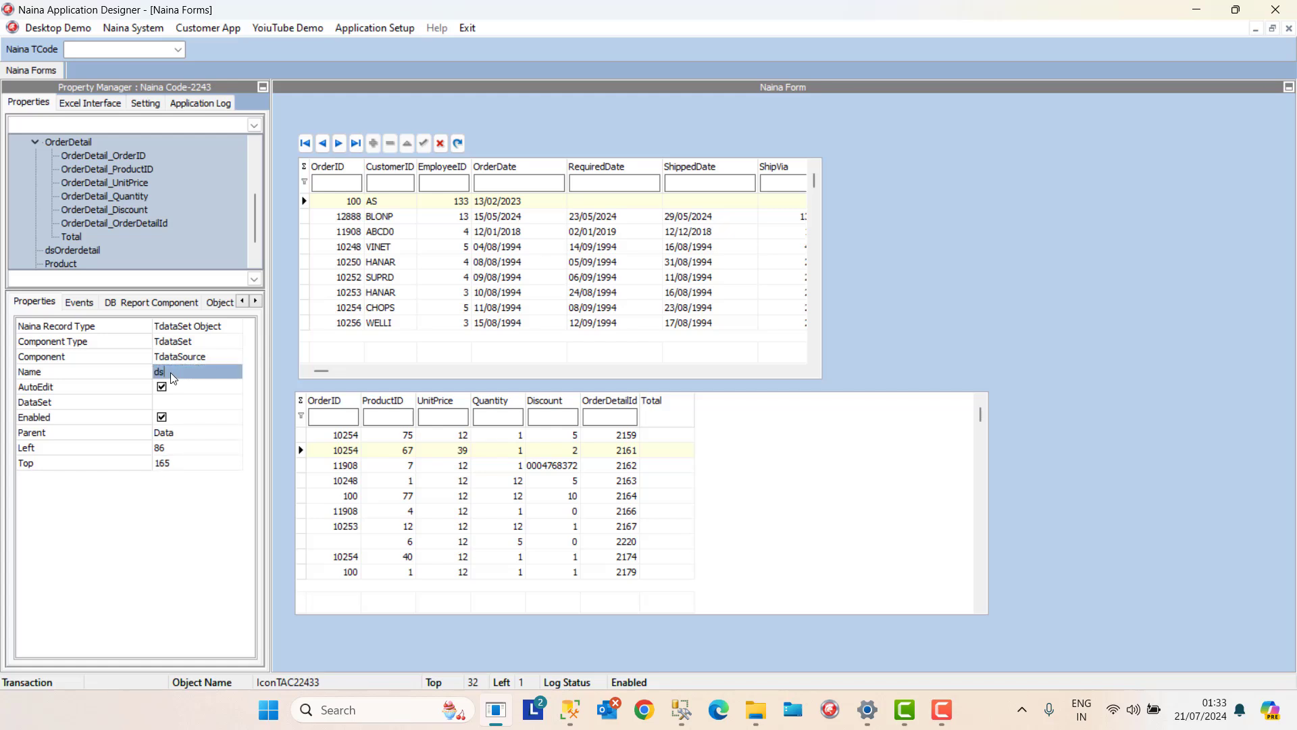
text(Product)
click(176, 401)
click(177, 402)
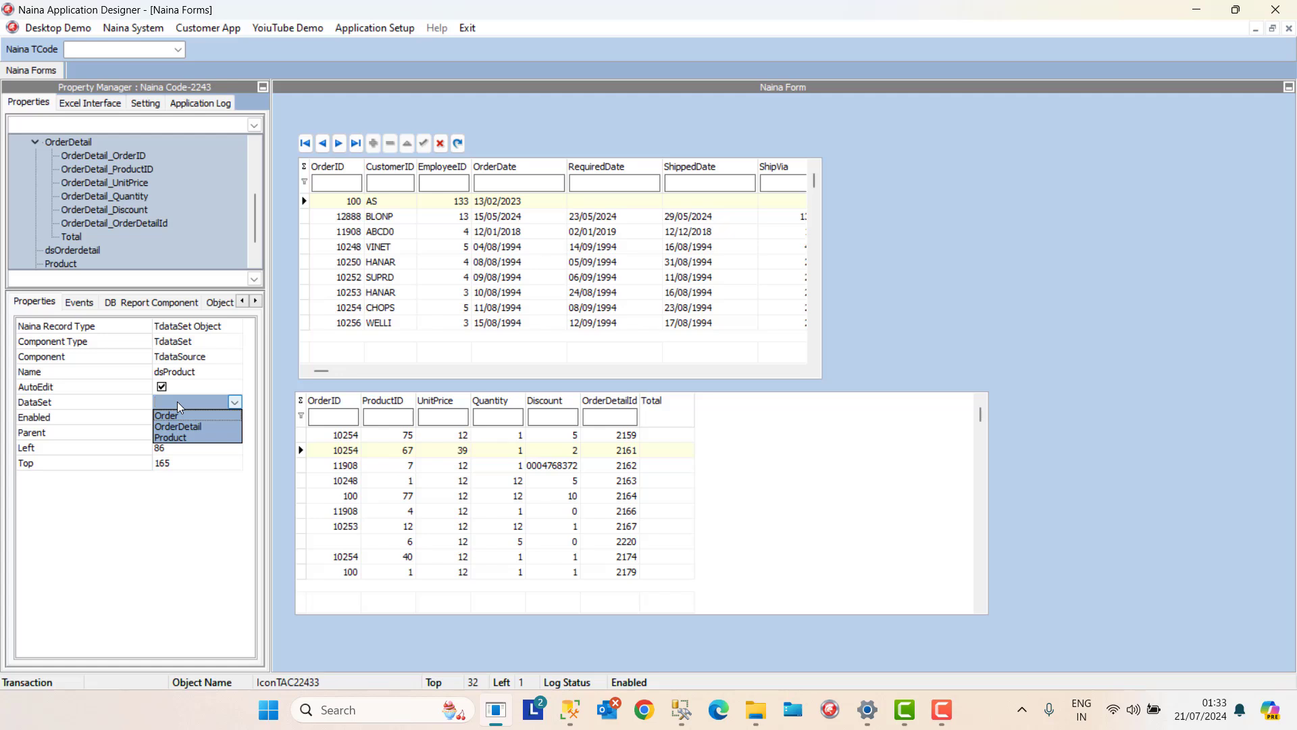
click(182, 437)
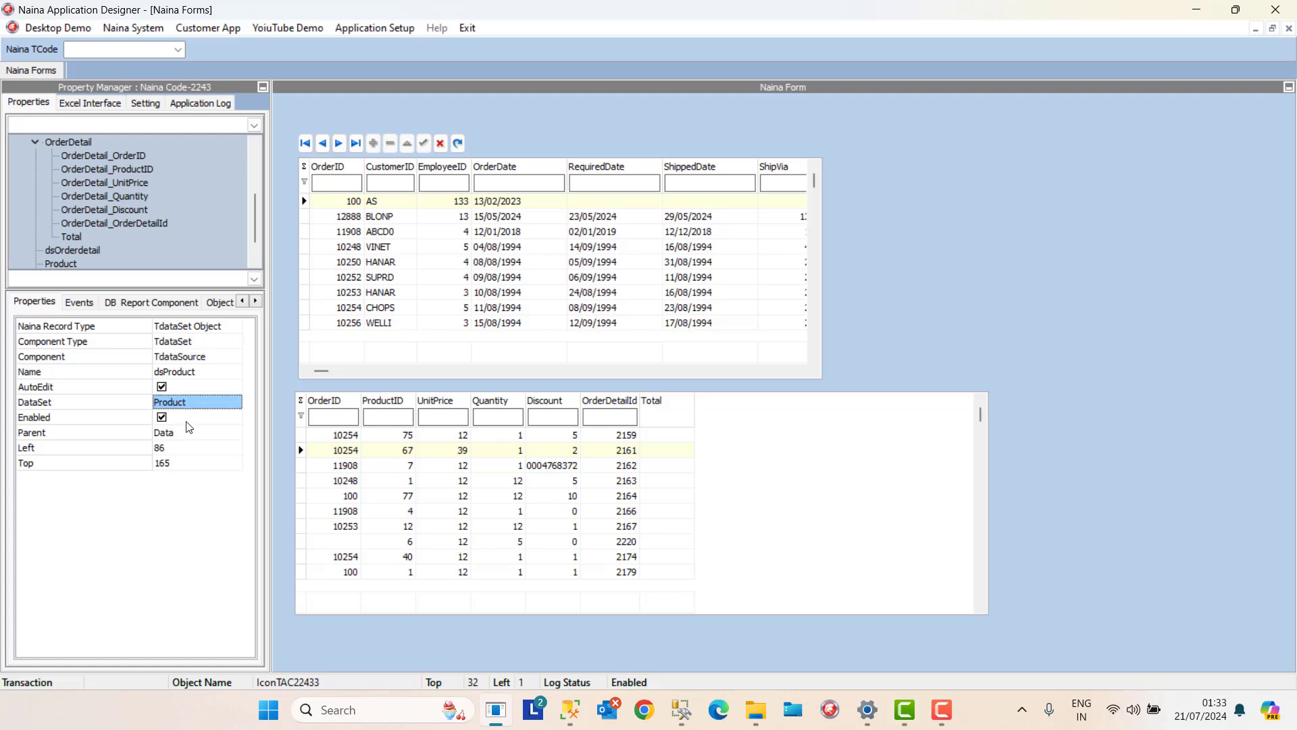
click(185, 422)
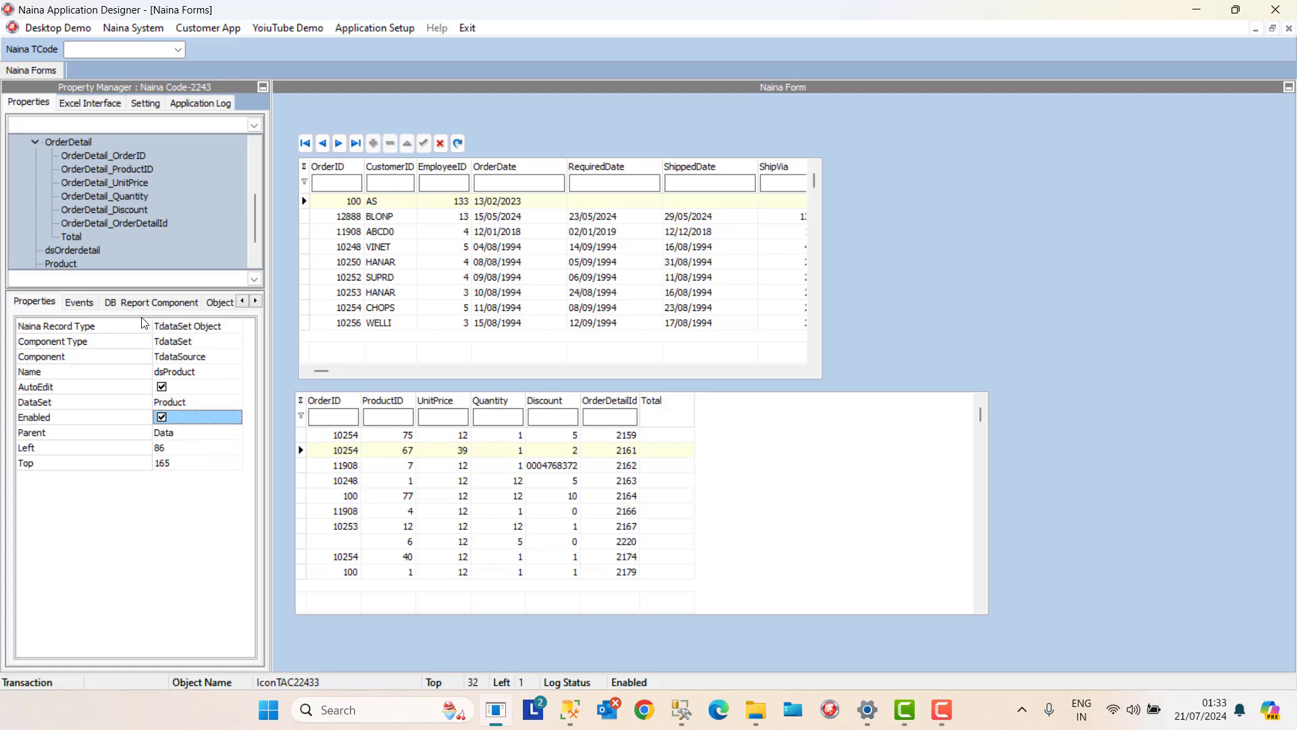
Select the Product query in the object tree and make it active.
drag(254, 229, 254, 252)
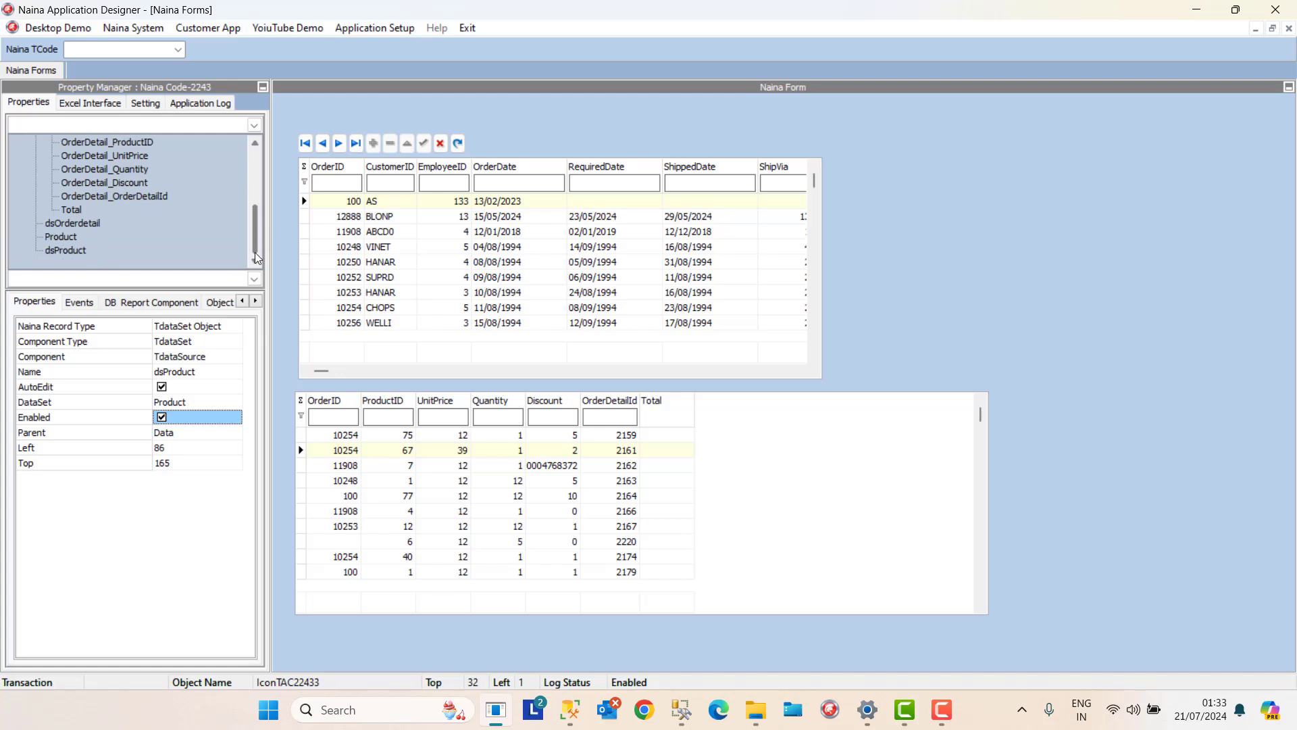
click(68, 238)
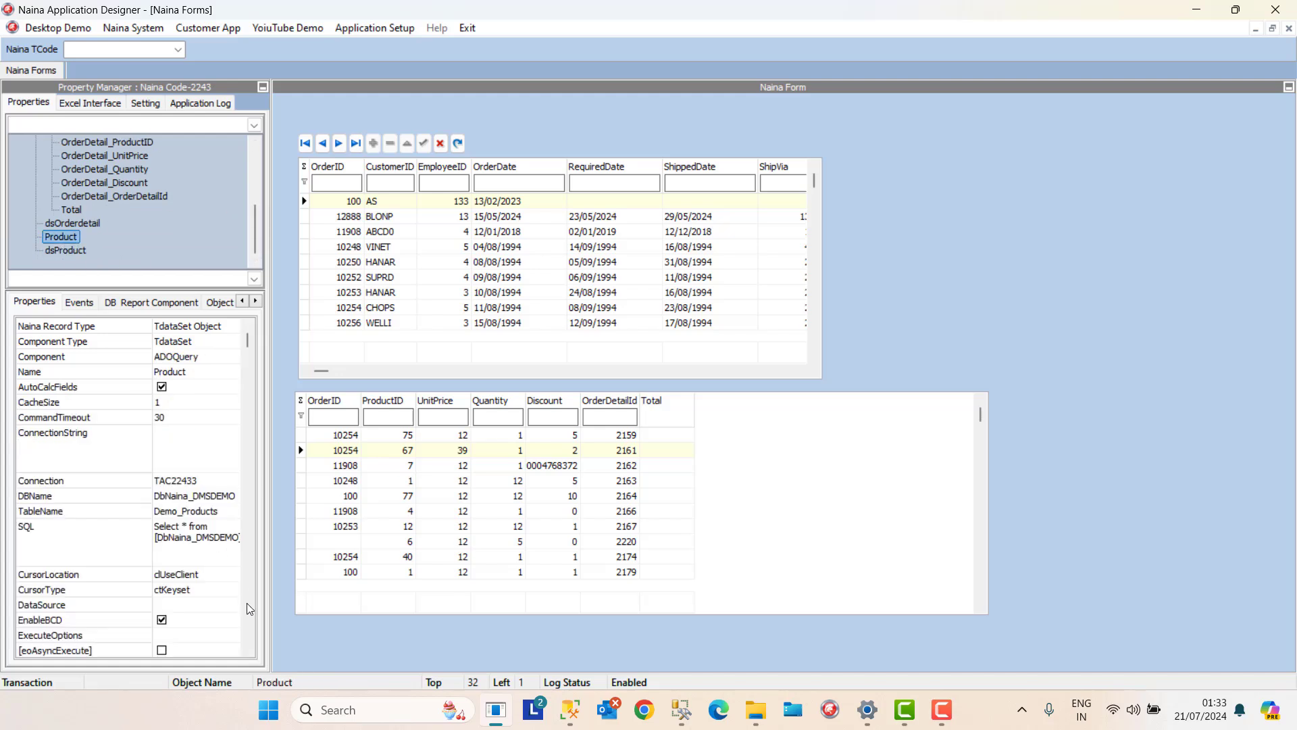
drag(247, 339, 247, 636)
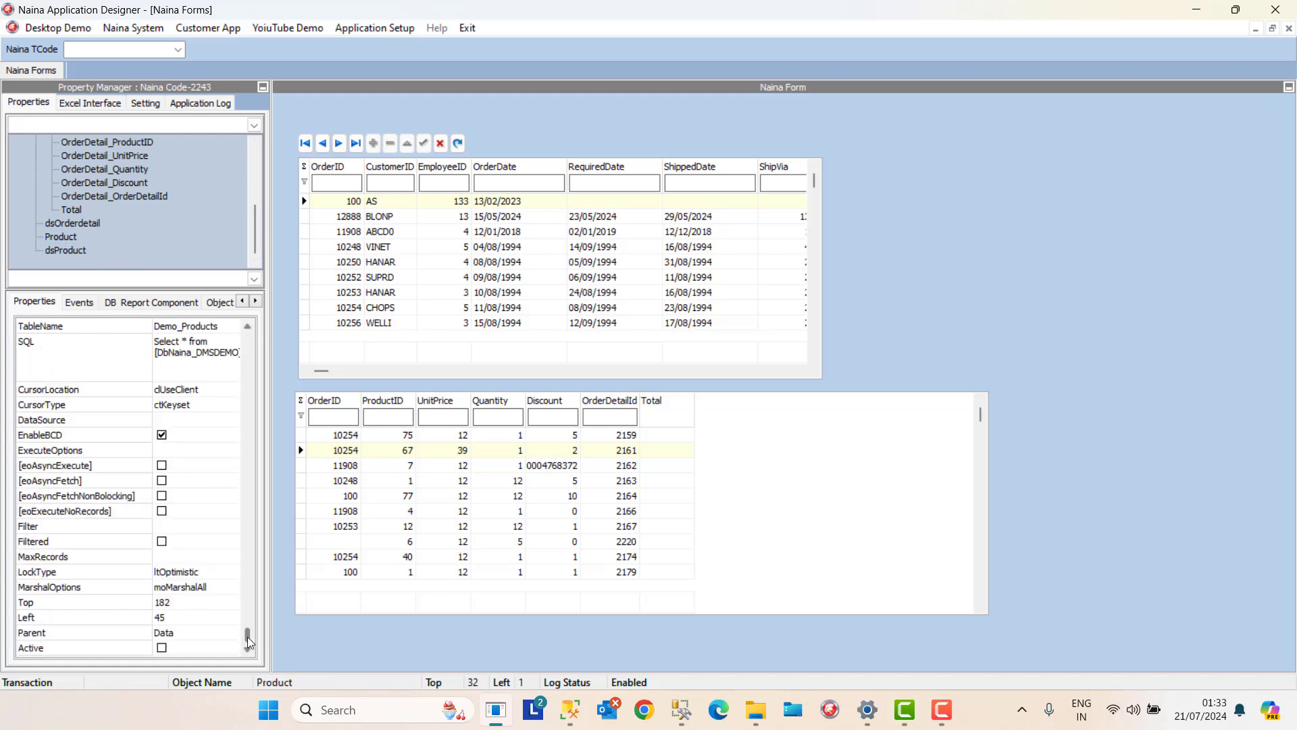
click(161, 647)
click(188, 587)
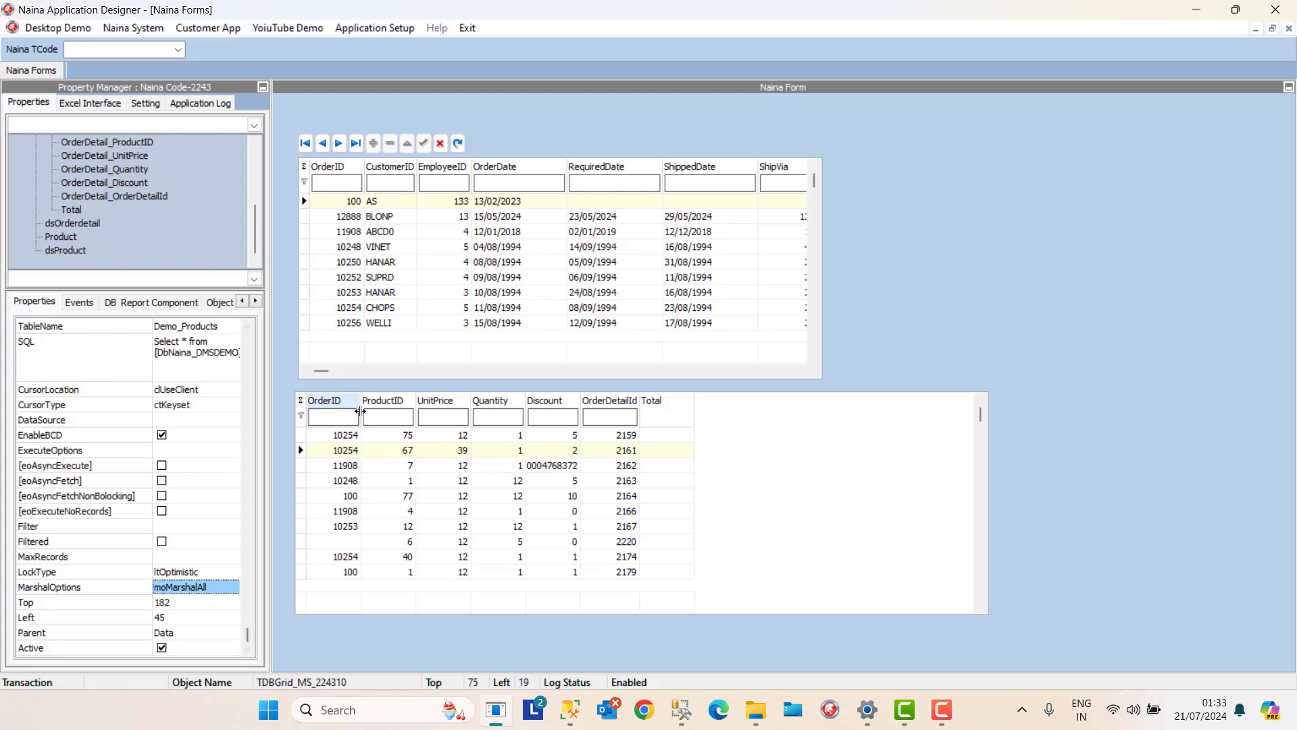
click(114, 170)
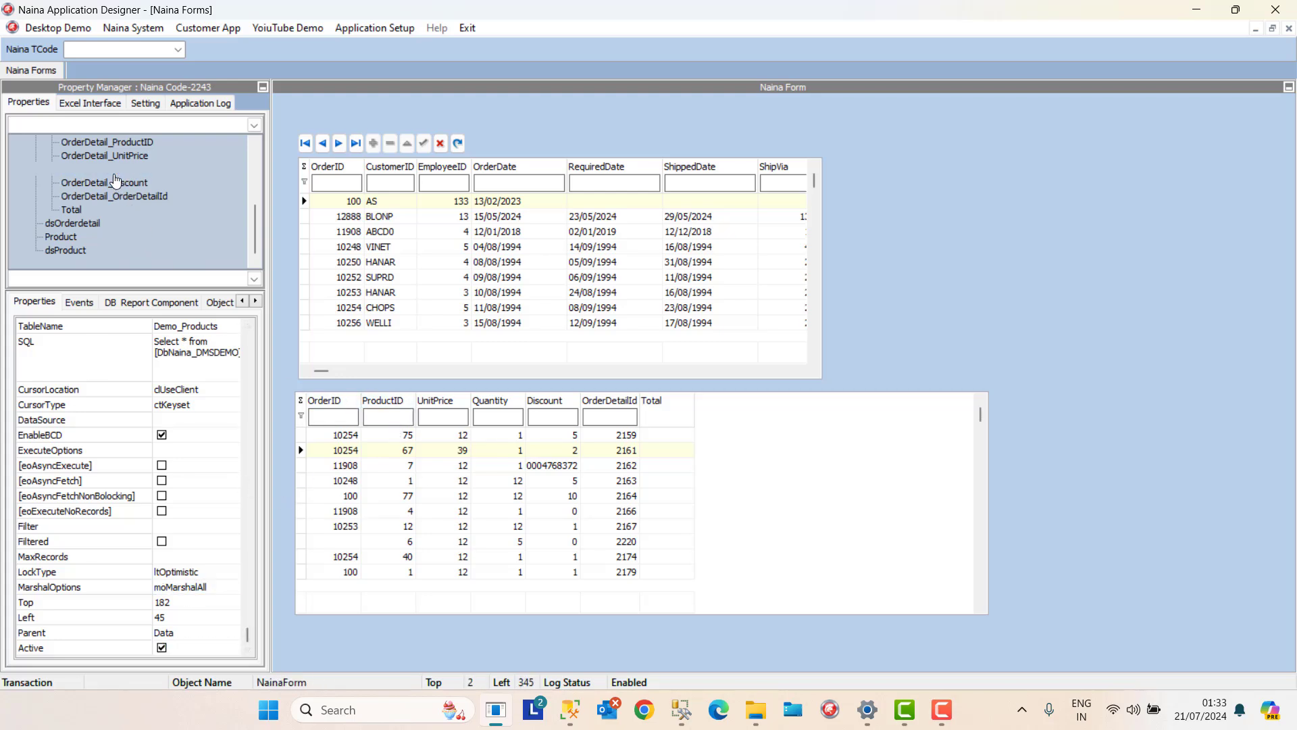
right_click(115, 173)
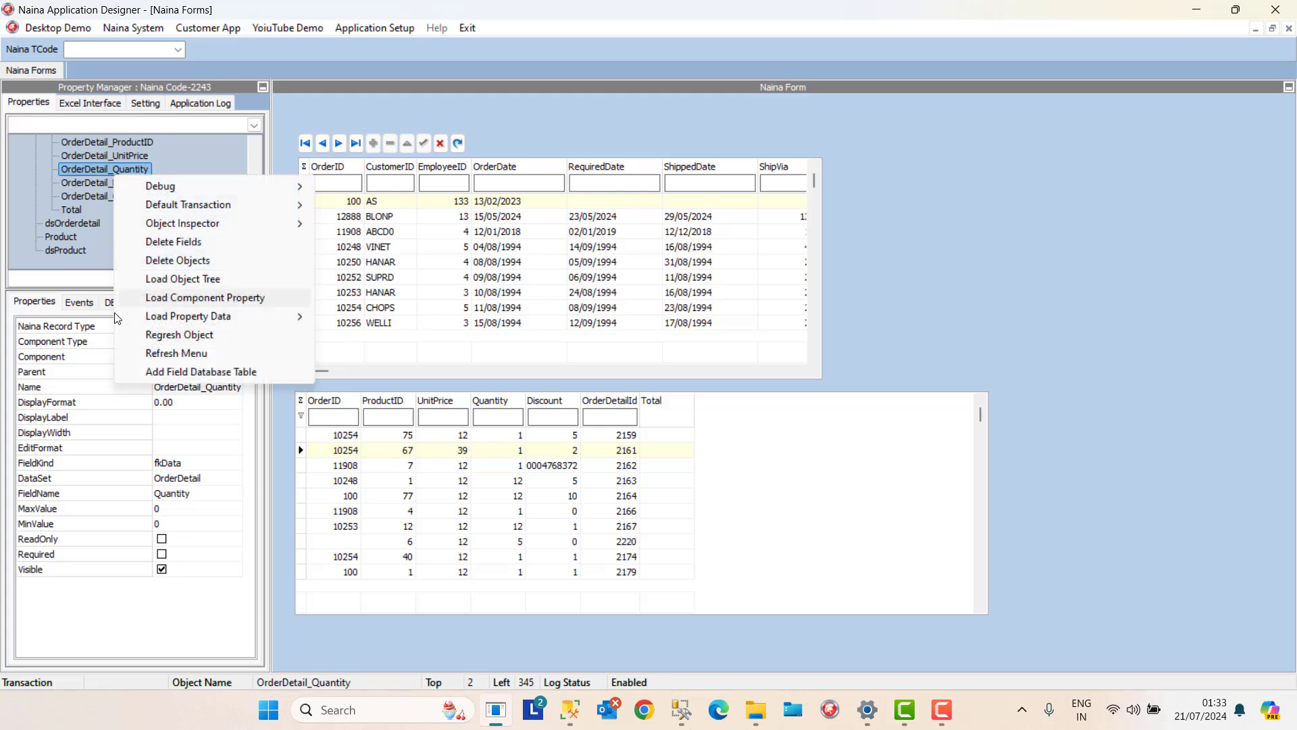
click(83, 302)
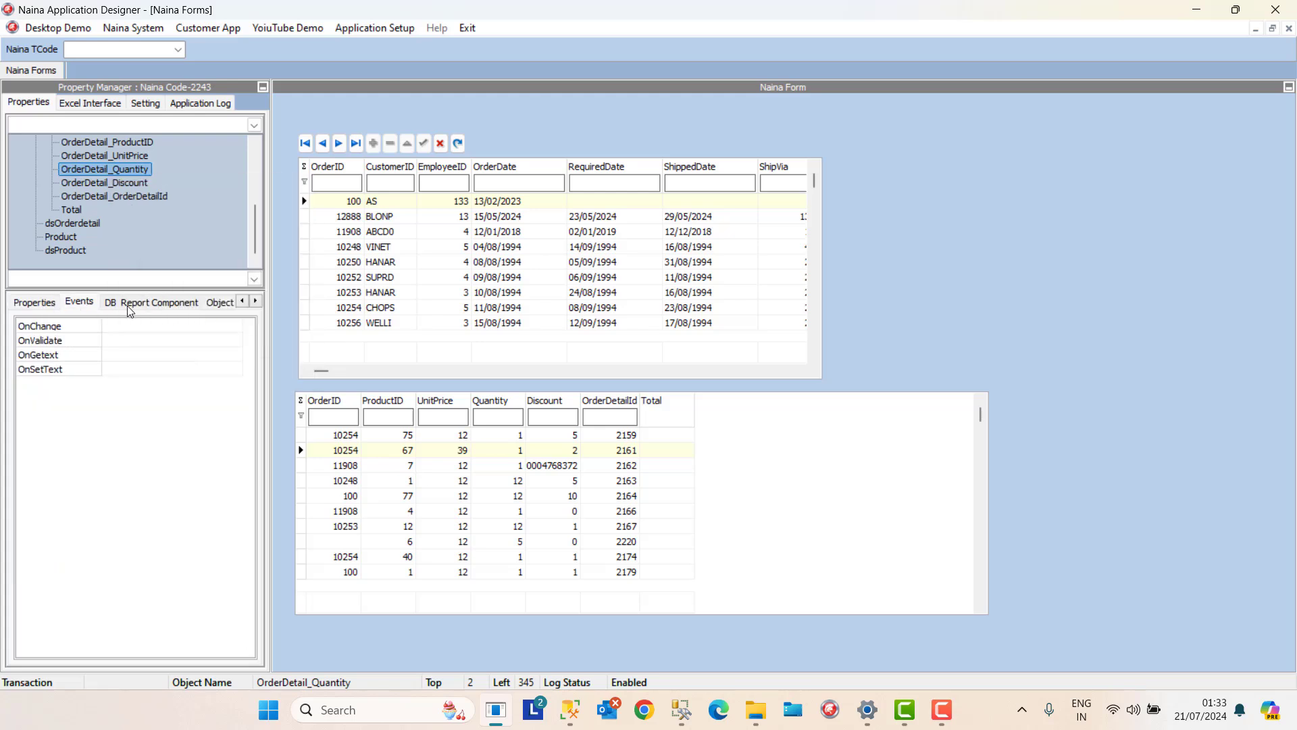
Add a String Multilanguage data field to the OrderDetail query.
click(127, 306)
click(65, 491)
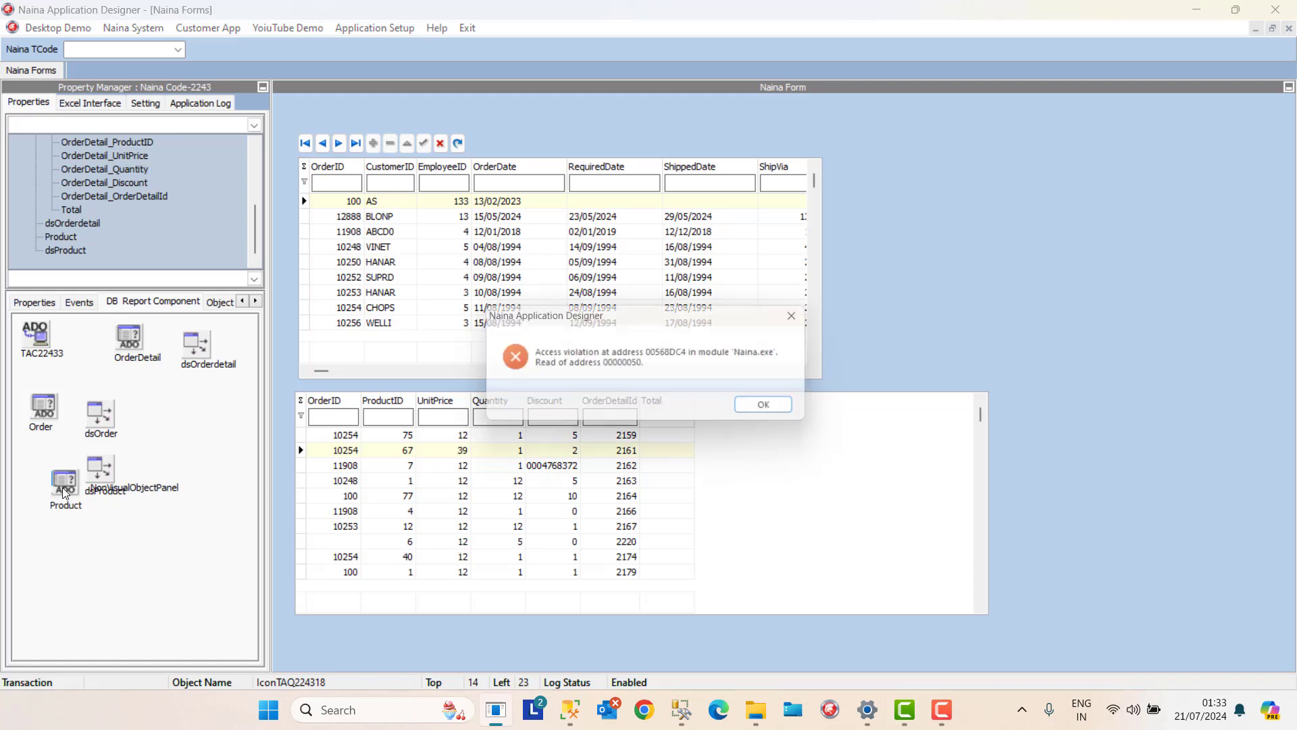
click(778, 410)
click(131, 357)
right_click(128, 339)
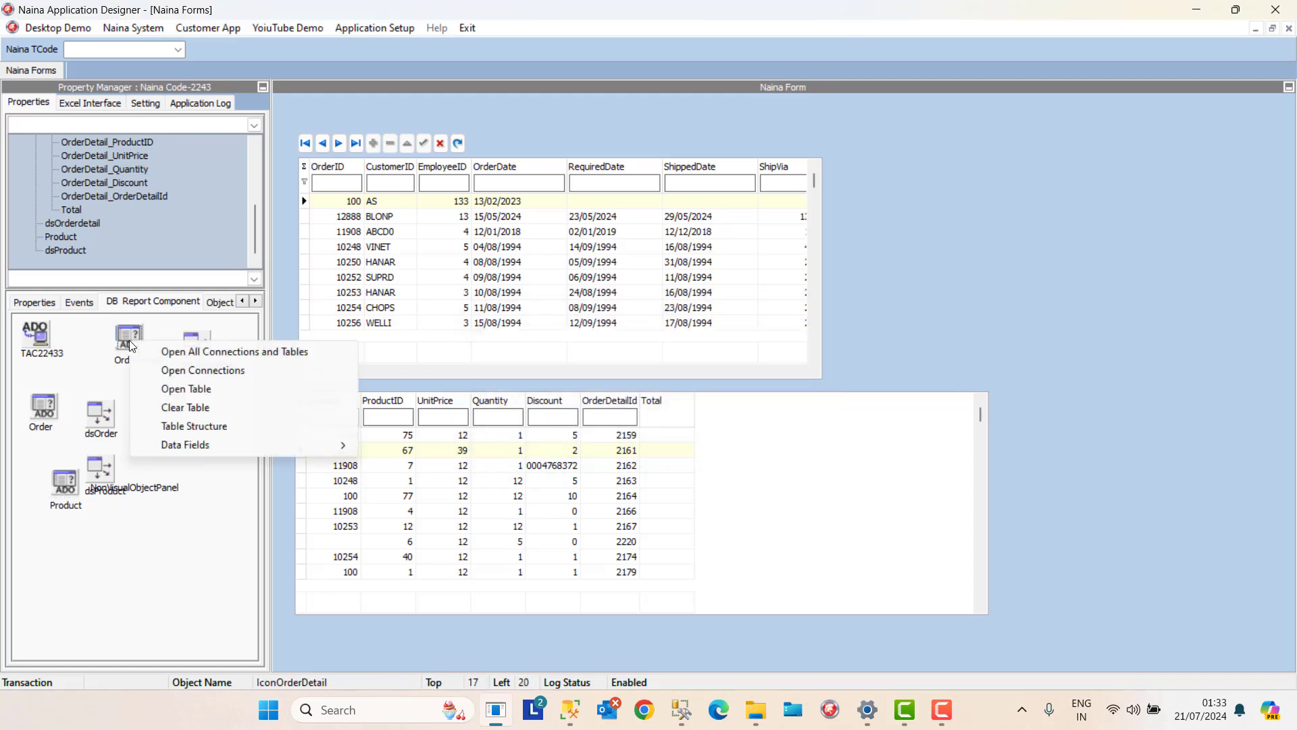
mouse_move(252, 446)
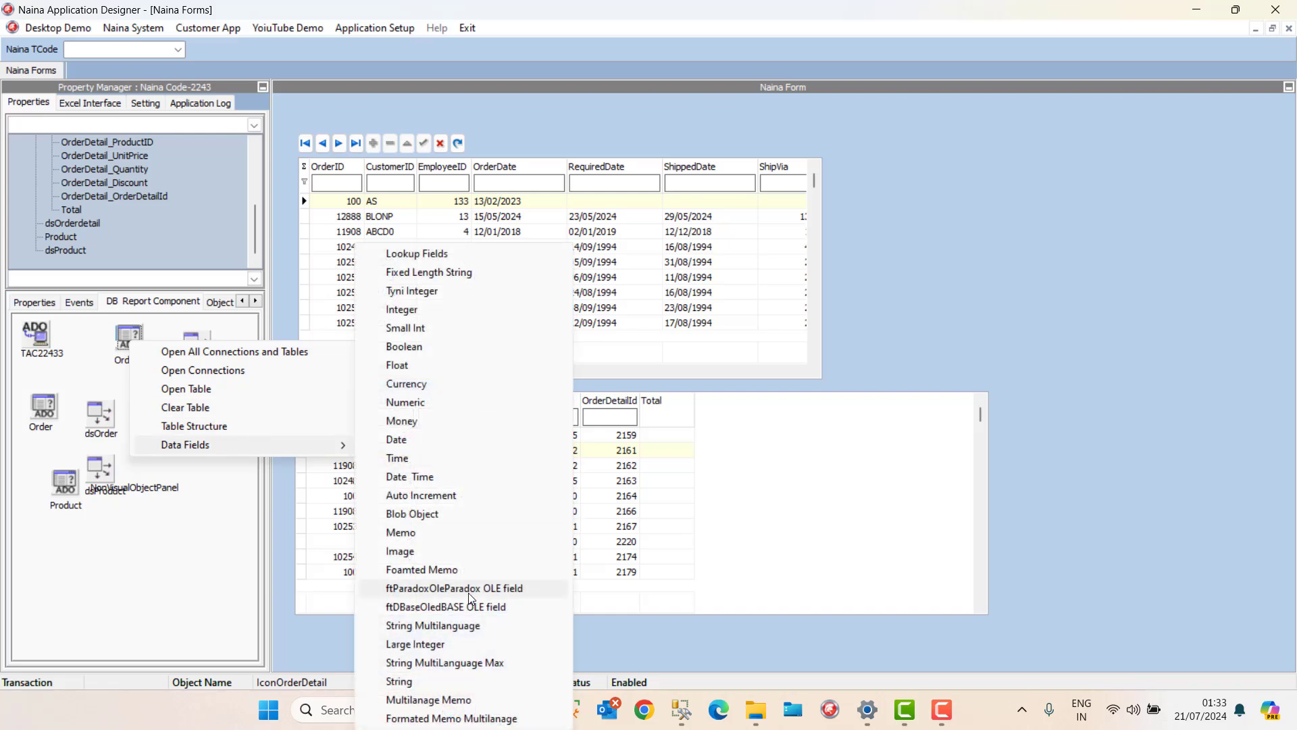
click(459, 626)
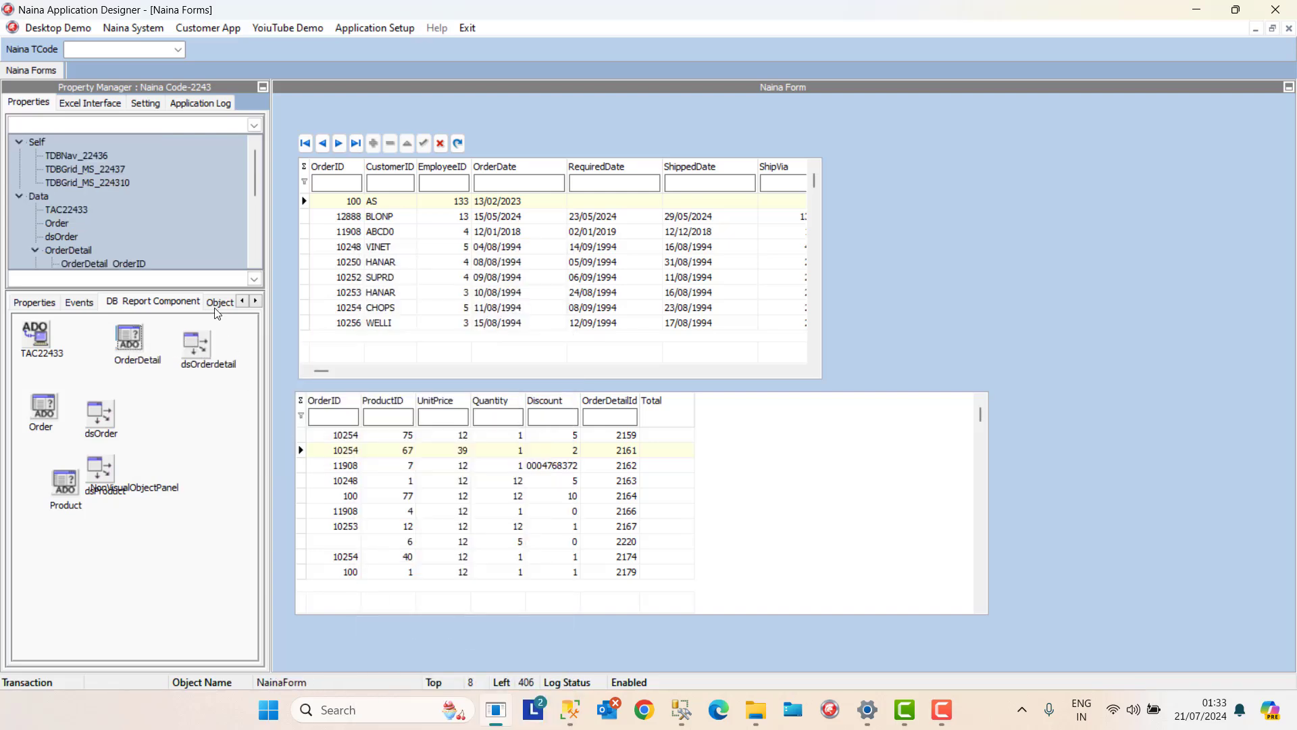
Name the newly added OrderDetail field ProductName and set its record type to Lookup Field.
drag(257, 191, 254, 261)
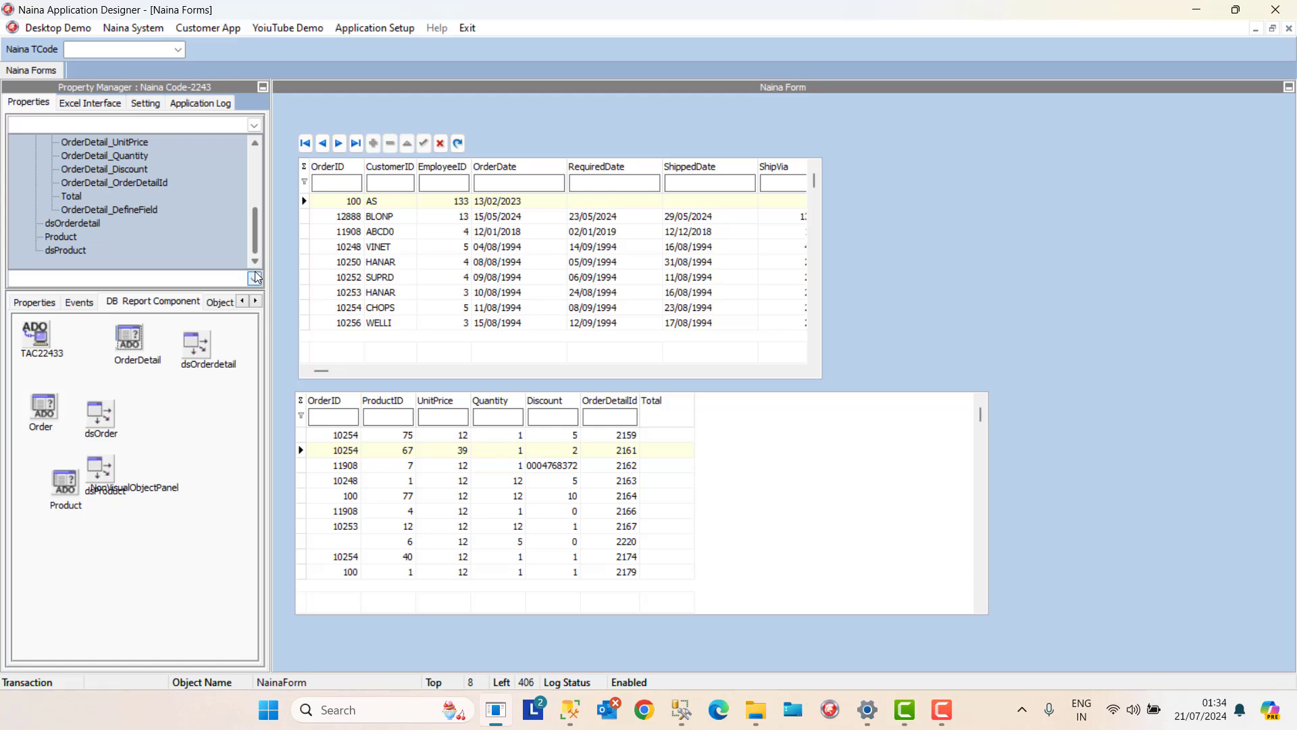
click(94, 212)
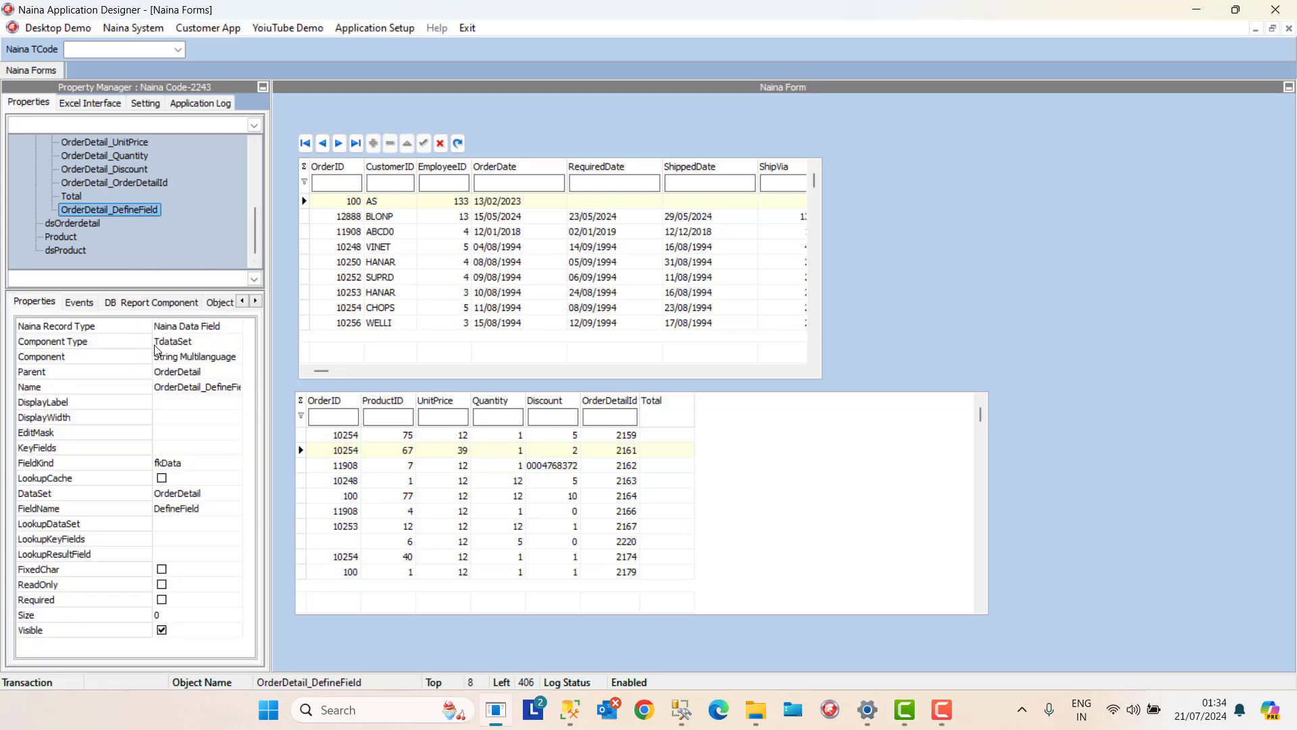
click(202, 391)
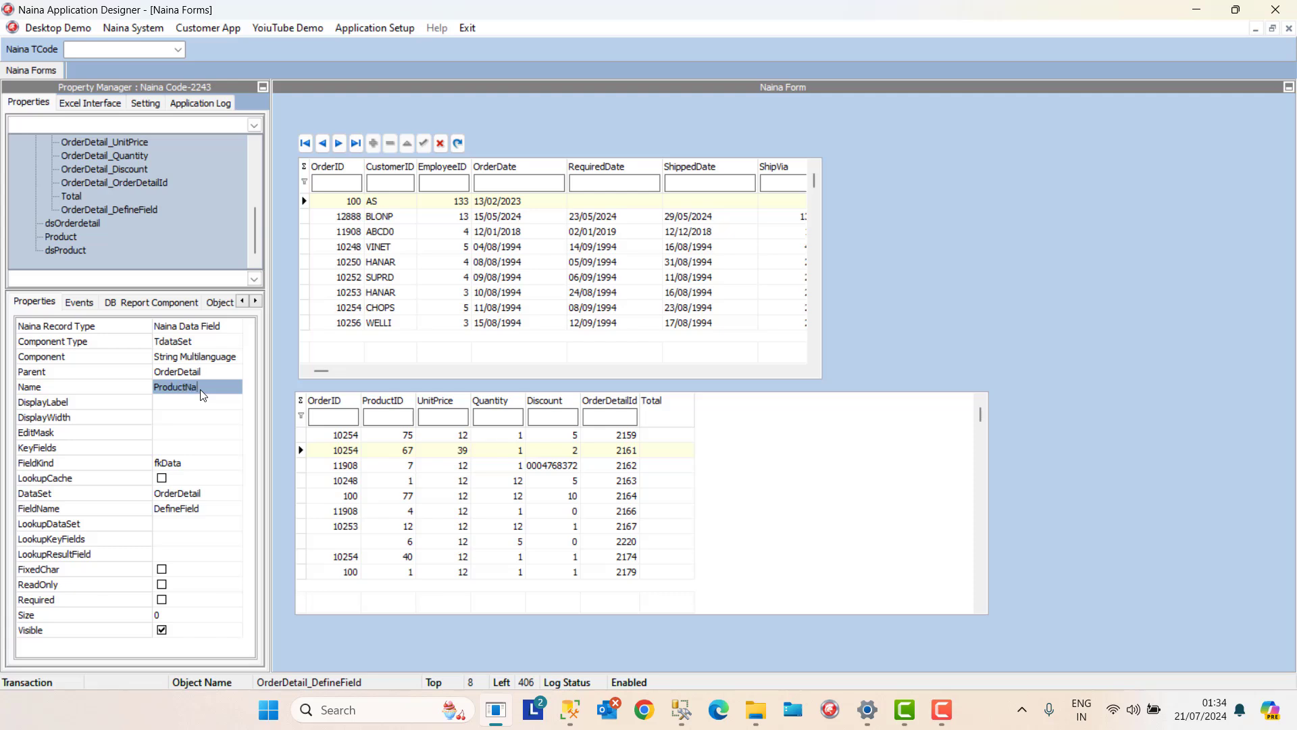
click(218, 328)
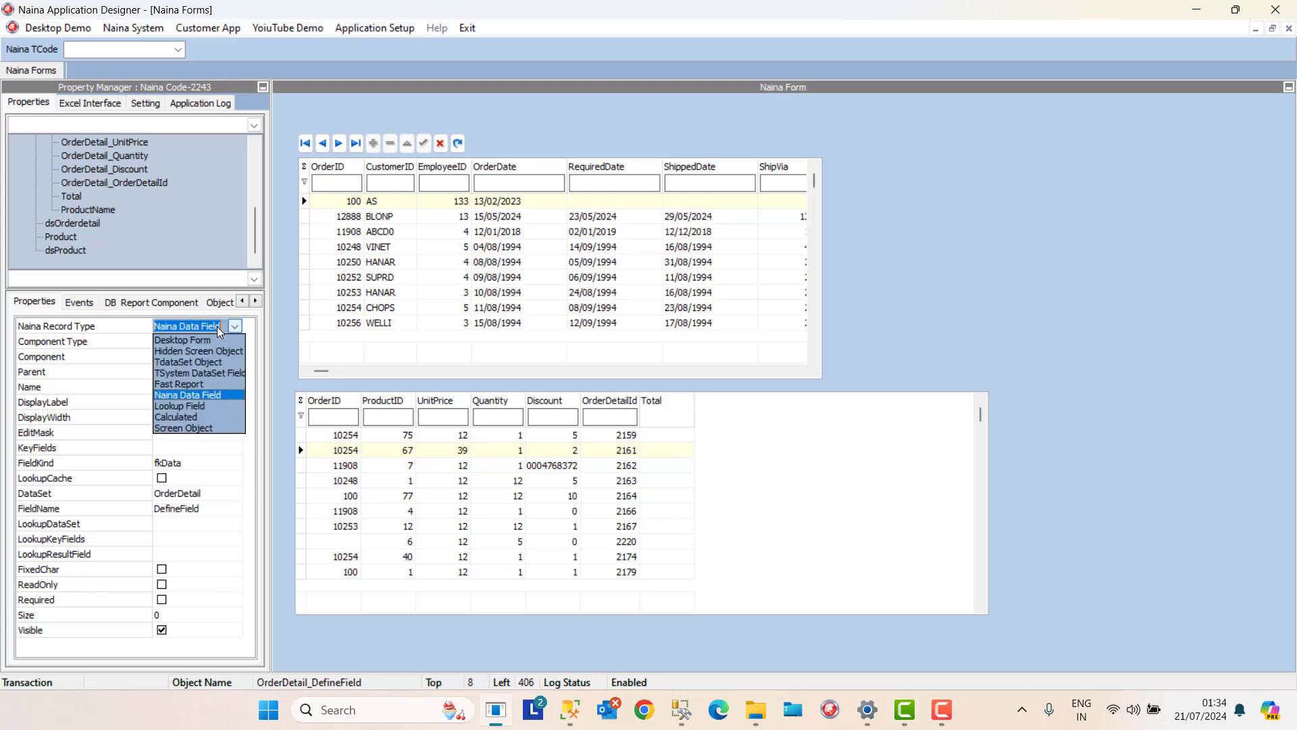
click(193, 407)
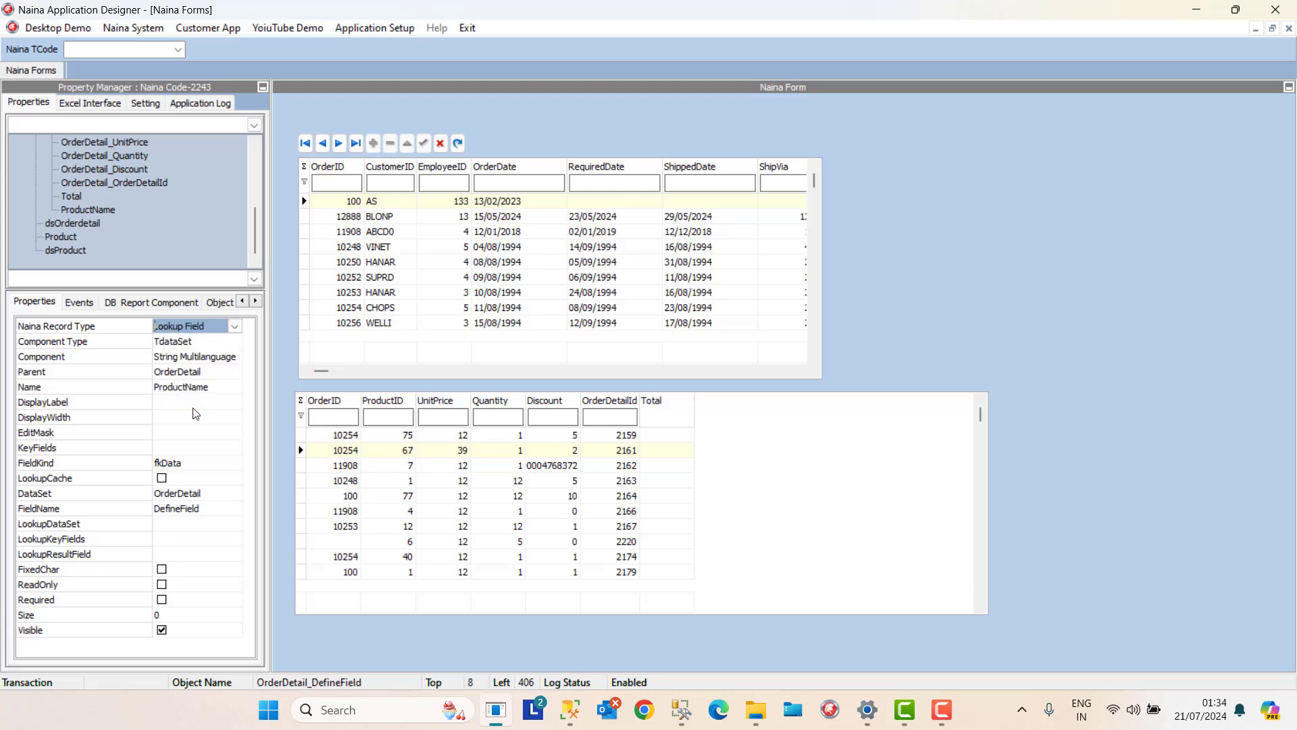
Set the lookup field's FieldName to ProductName and its KeyFields to ProductID.
click(197, 511)
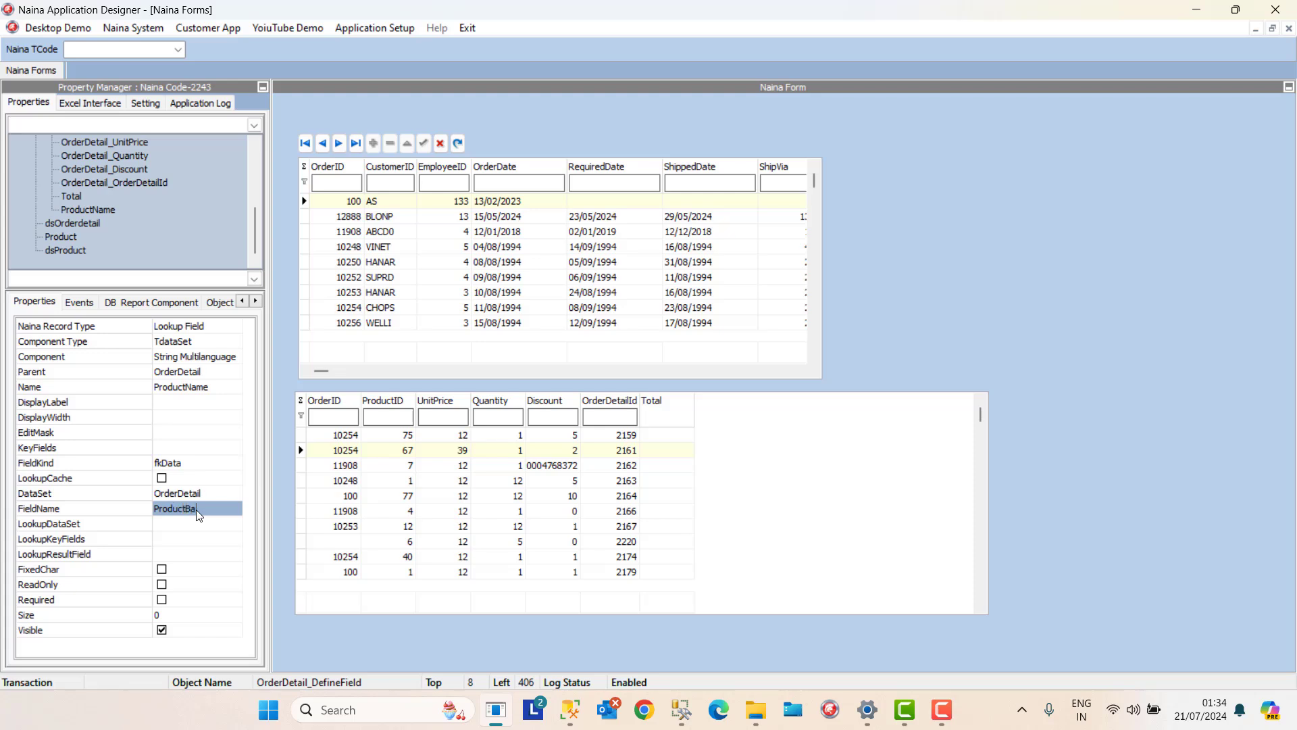
text(ProductName)
click(175, 447)
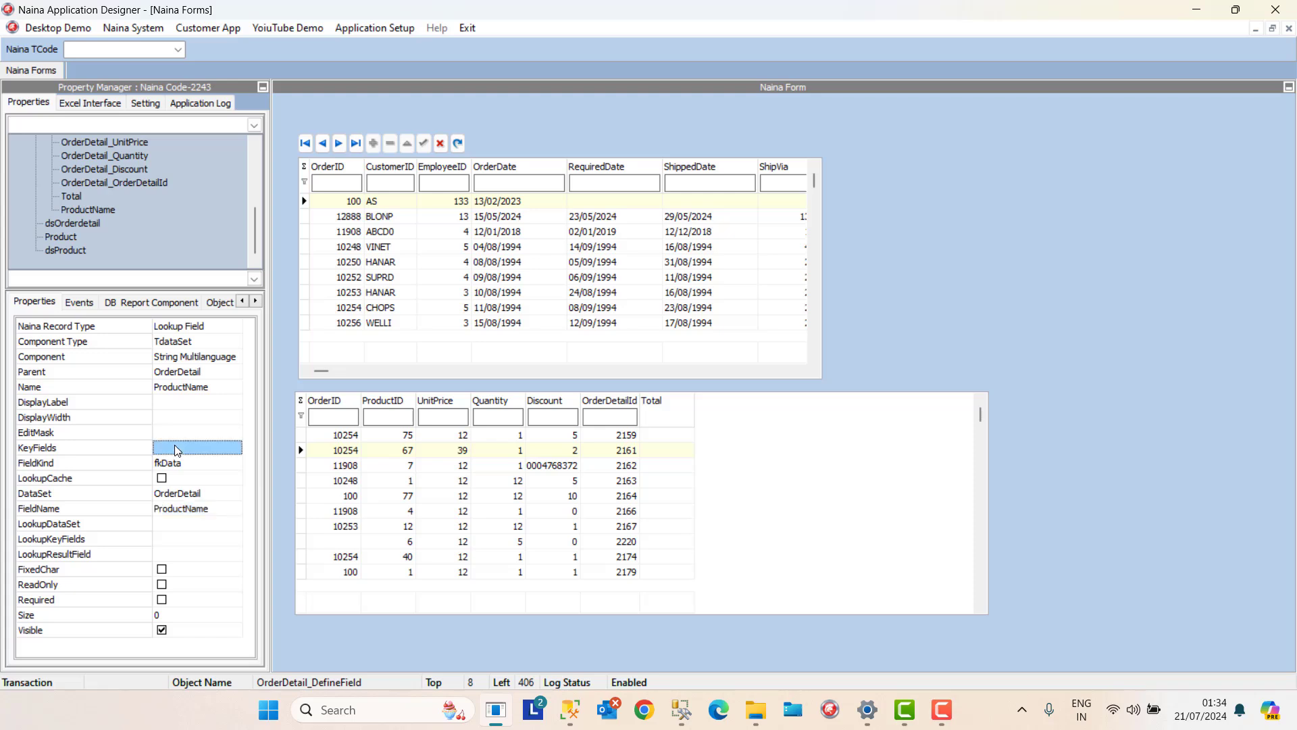
text(ProductID)
Set the LookupDataSet to Product and LookupKeyFields to ProductID, checking the column names in the Demo_Products query in SQL Server Management Studio.
click(204, 522)
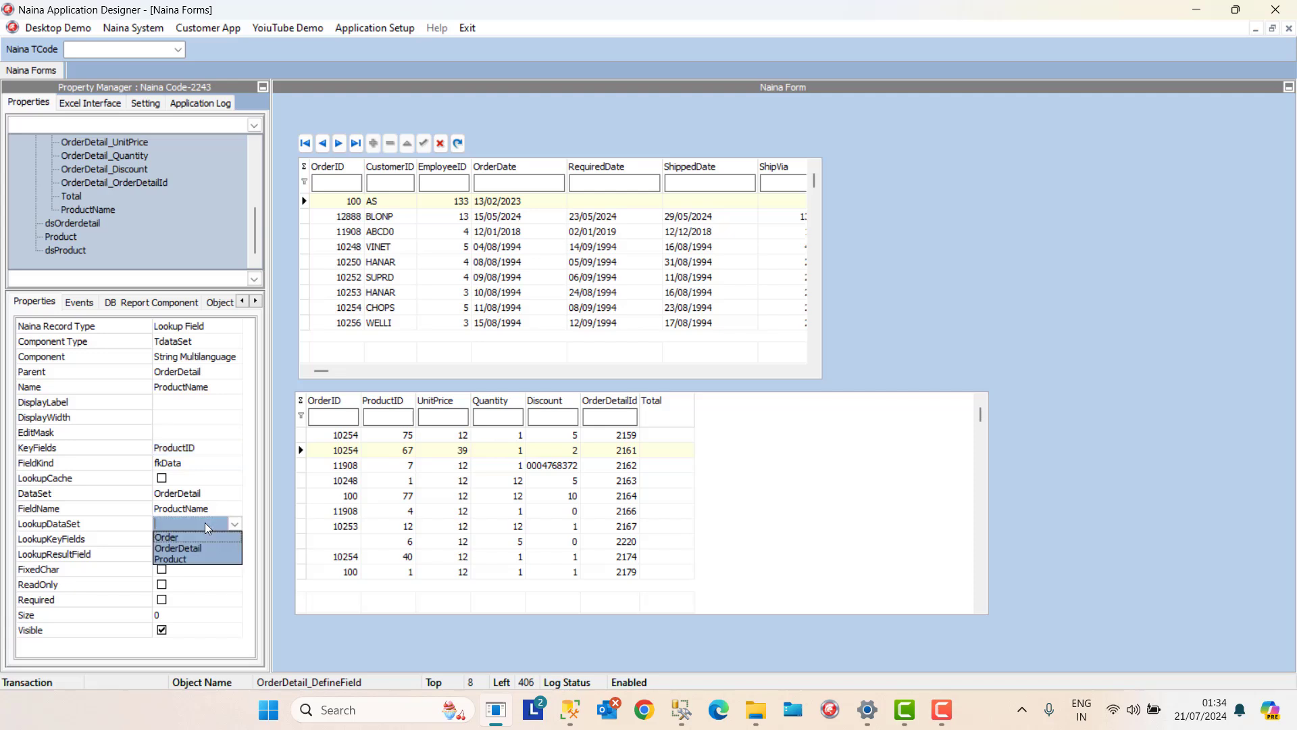
click(184, 542)
click(183, 538)
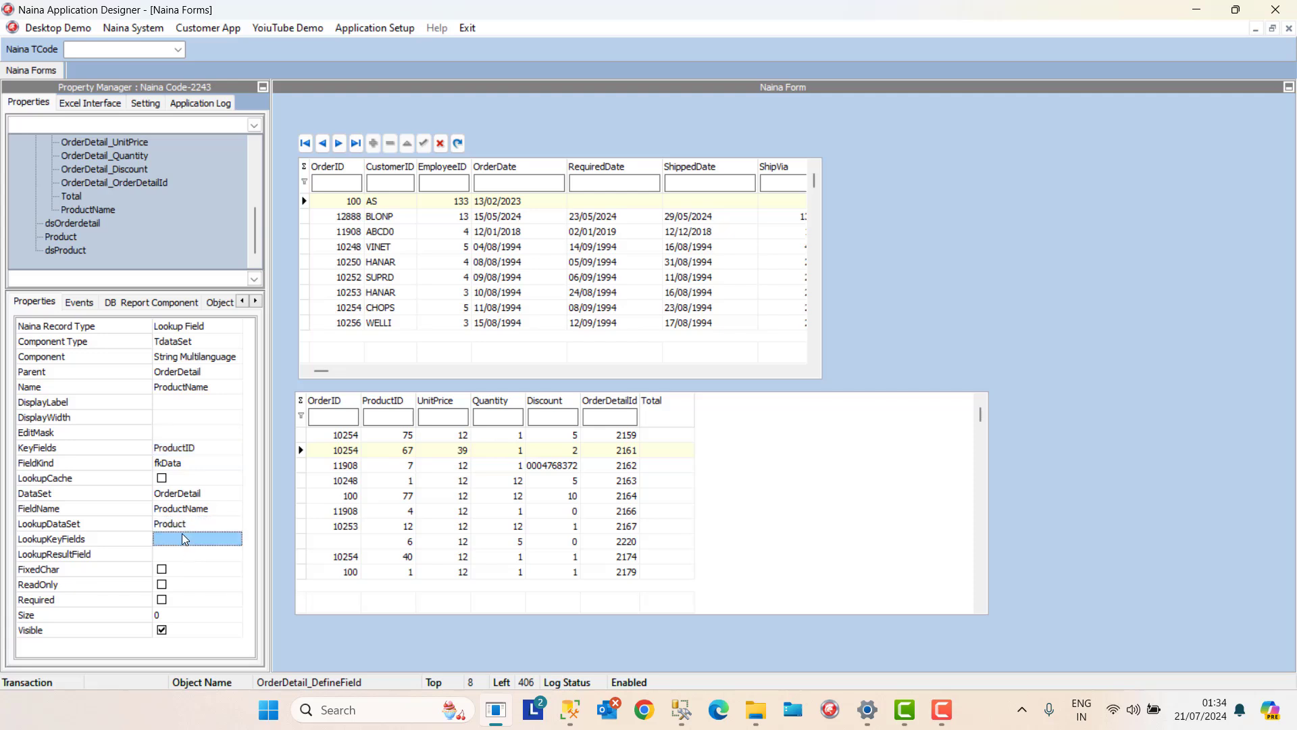
mouse_move(560, 724)
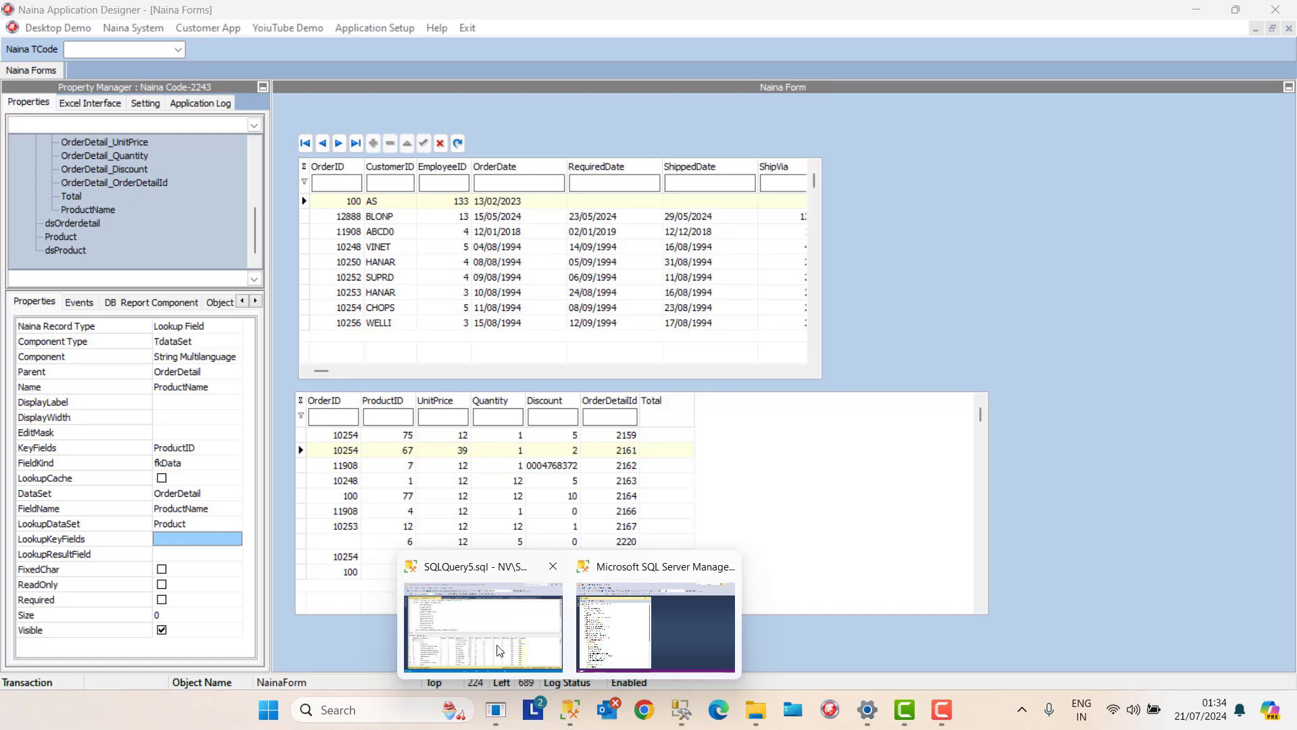
click(481, 630)
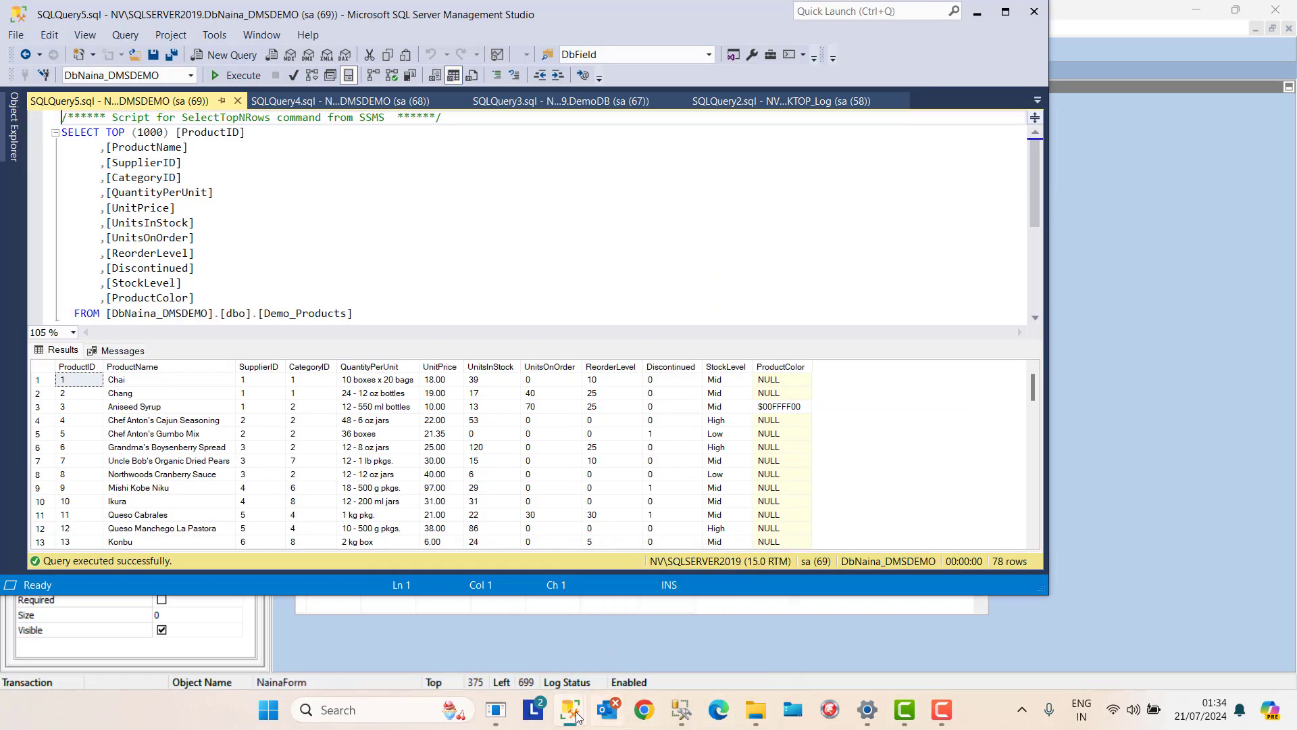
click(506, 719)
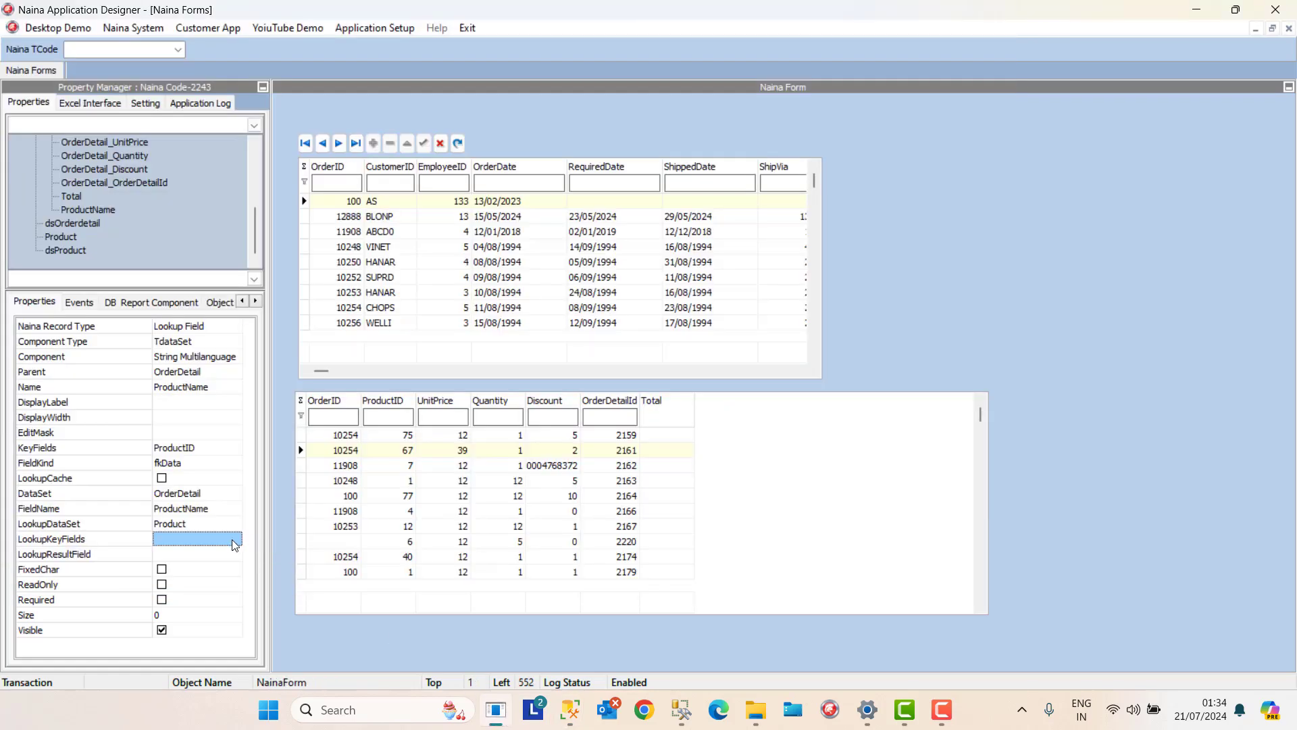
click(200, 541)
Set the field's LookupResultField to ProductName and its size to 30.
click(202, 561)
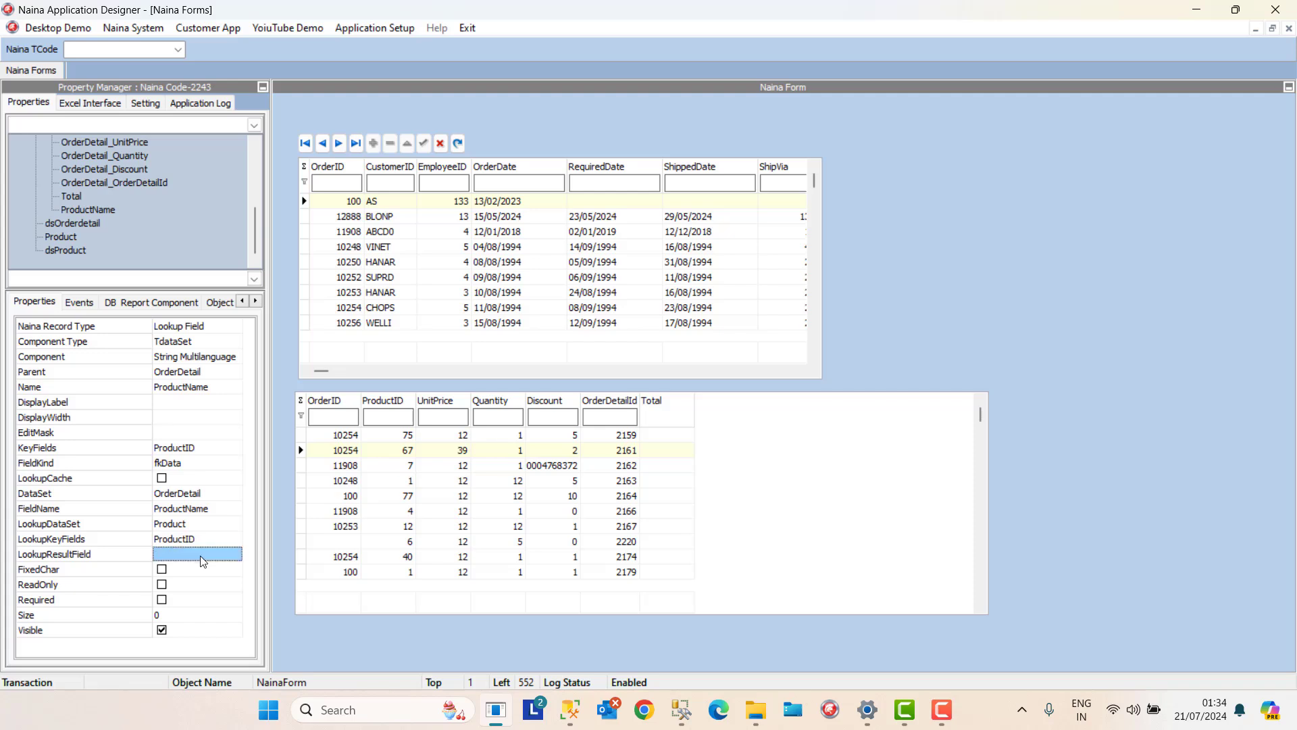
text(ProductName)
click(196, 615)
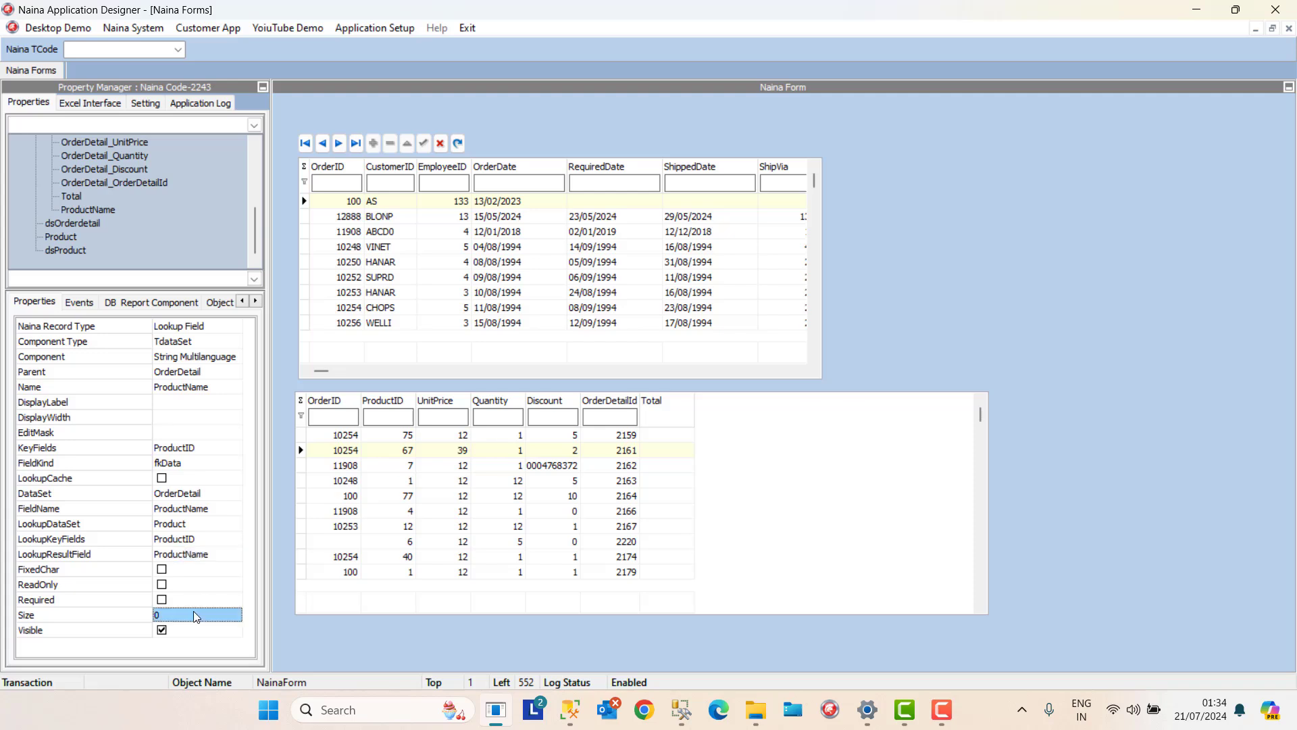
text(30)
click(215, 543)
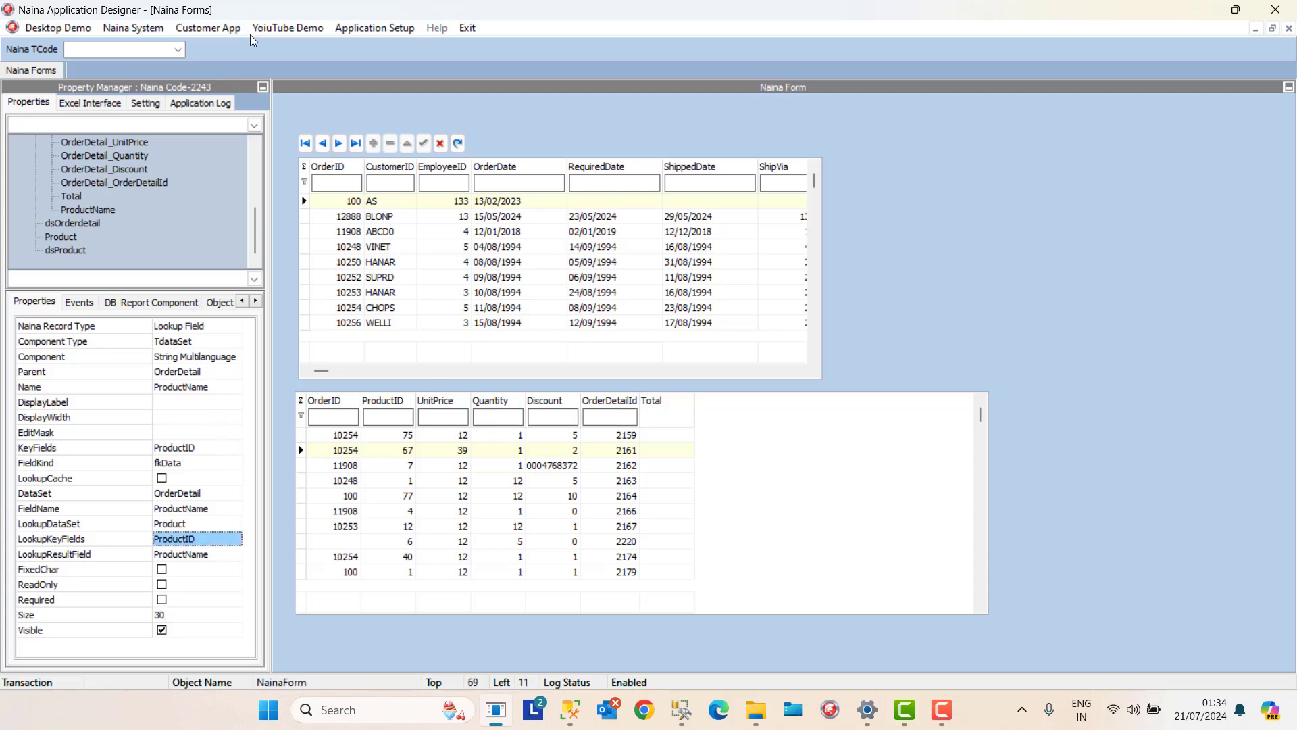
Close the form and reopen it in the Naina Forms designer to load the lookup field, dismissing any message.
click(1289, 28)
click(355, 28)
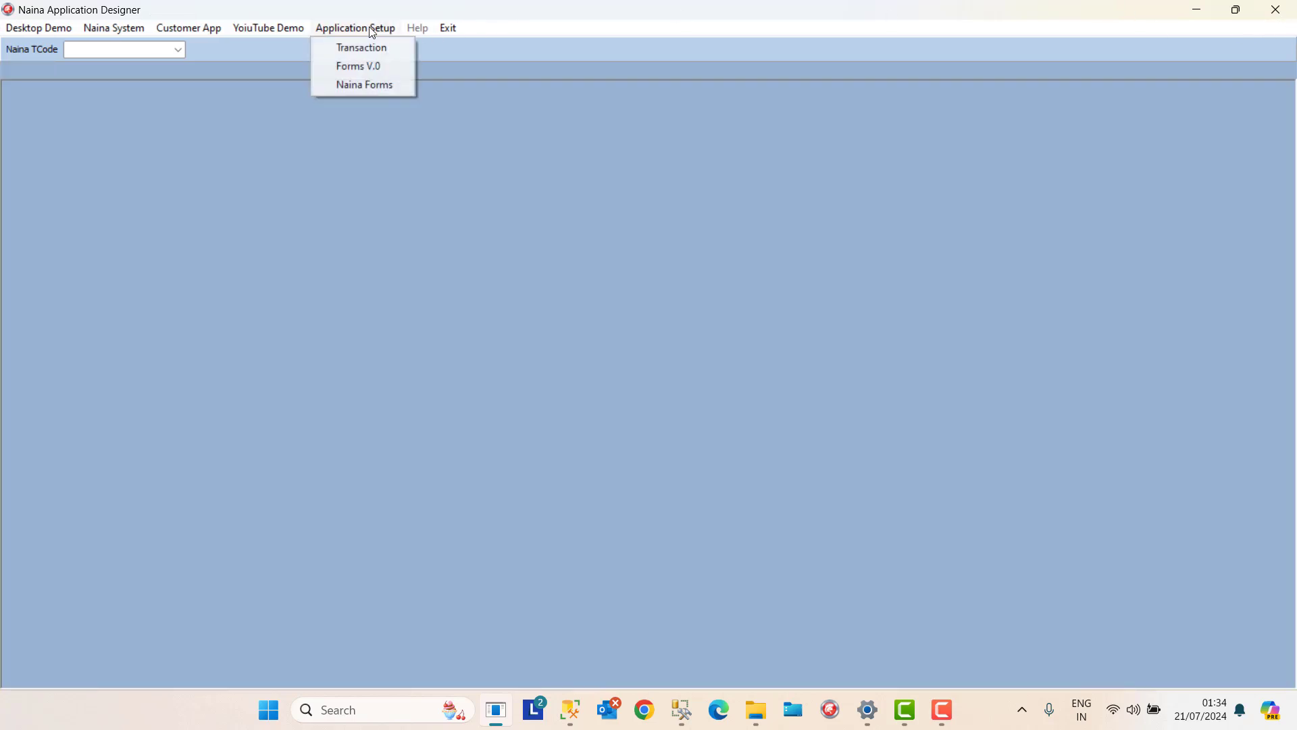
click(379, 81)
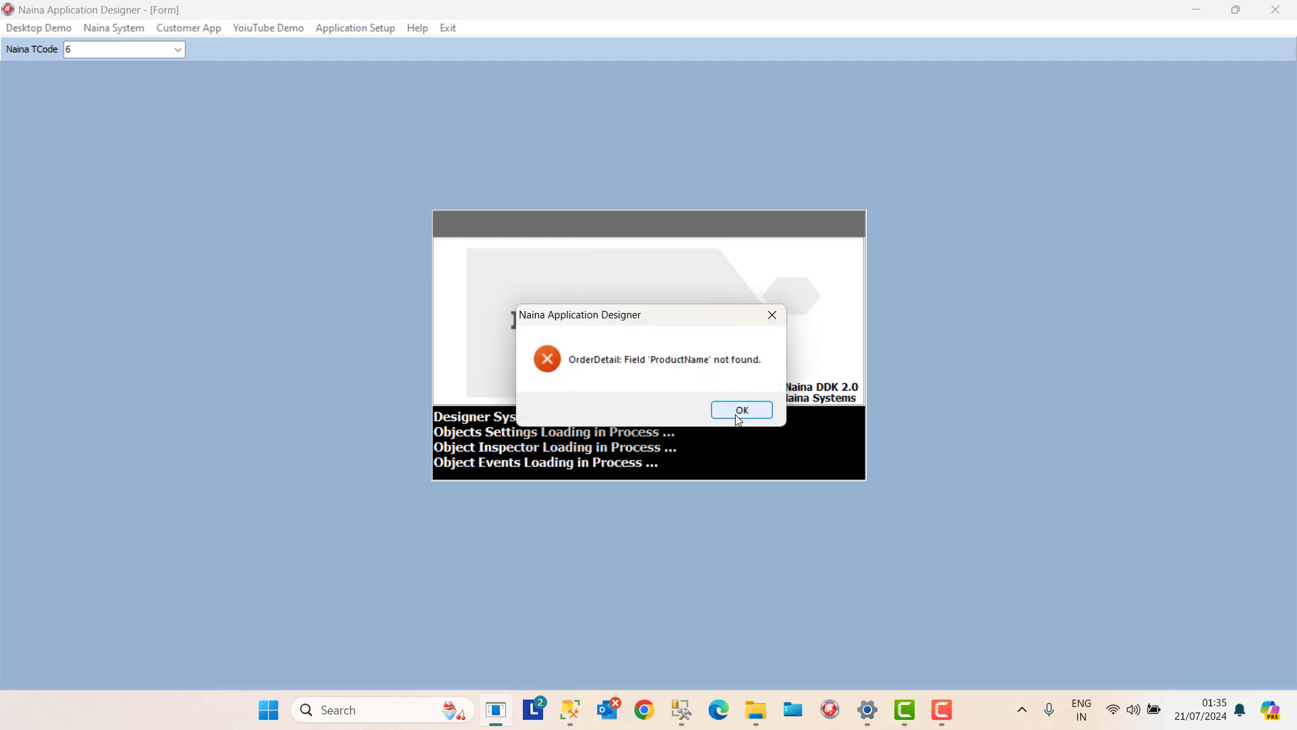
click(741, 410)
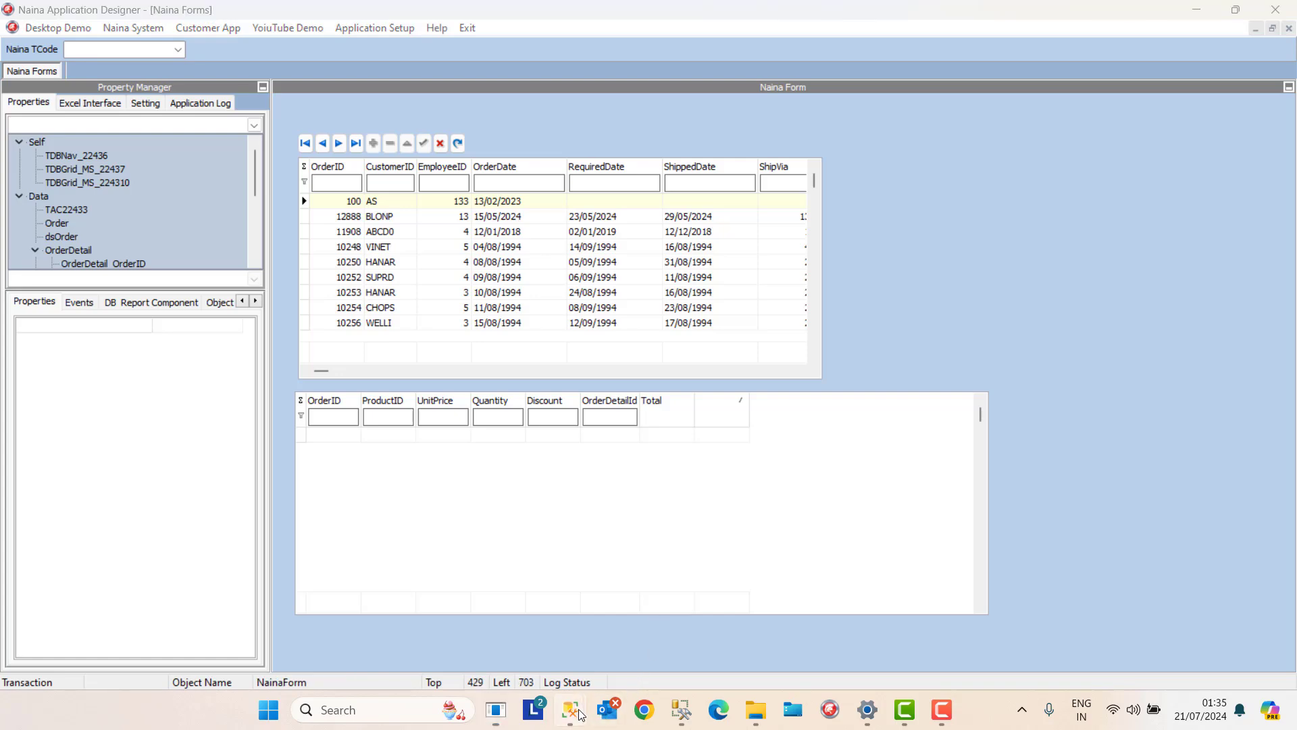
Check the ProductName column's spelling in the Demo_Products query in SQL Server Management Studio, and return to Naina Application Designer.
mouse_move(579, 714)
click(477, 634)
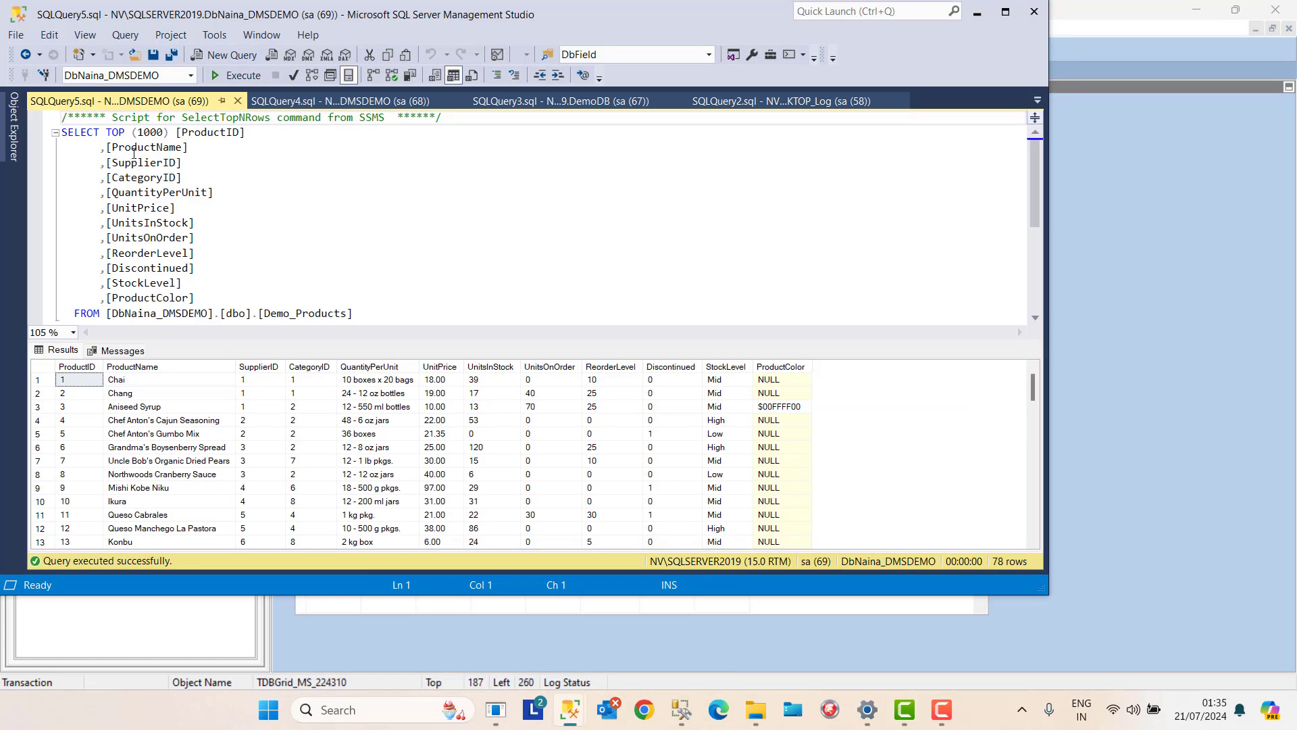
drag(112, 148, 183, 148)
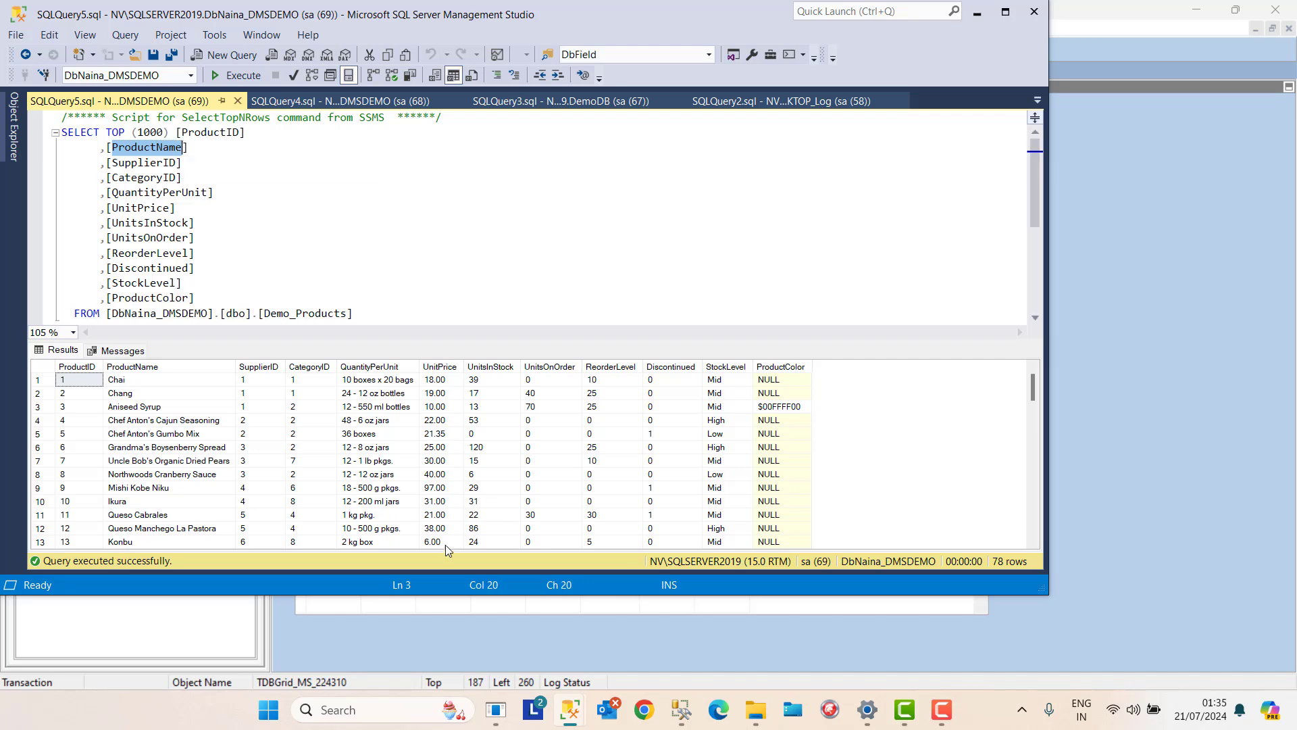
click(491, 715)
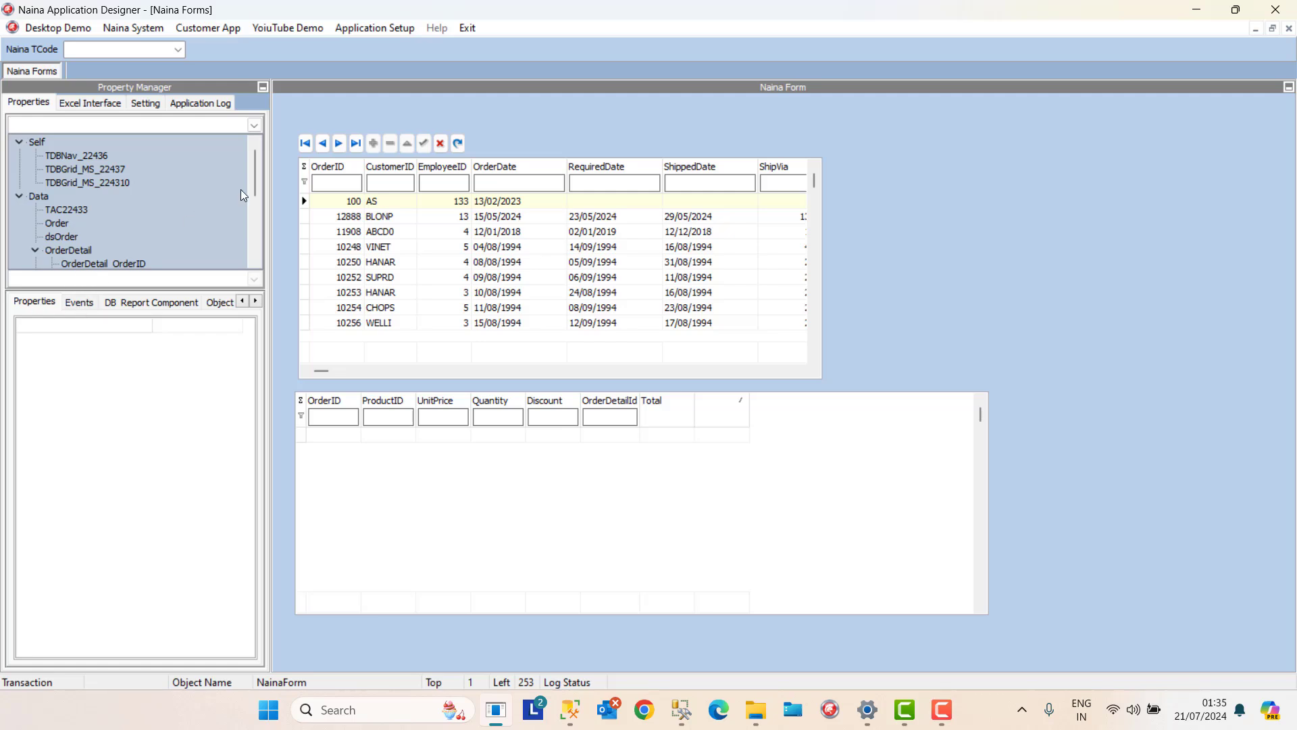
Select the ProductName field under OrderDetail and set its FieldKind to fkLookup.
drag(251, 188, 254, 238)
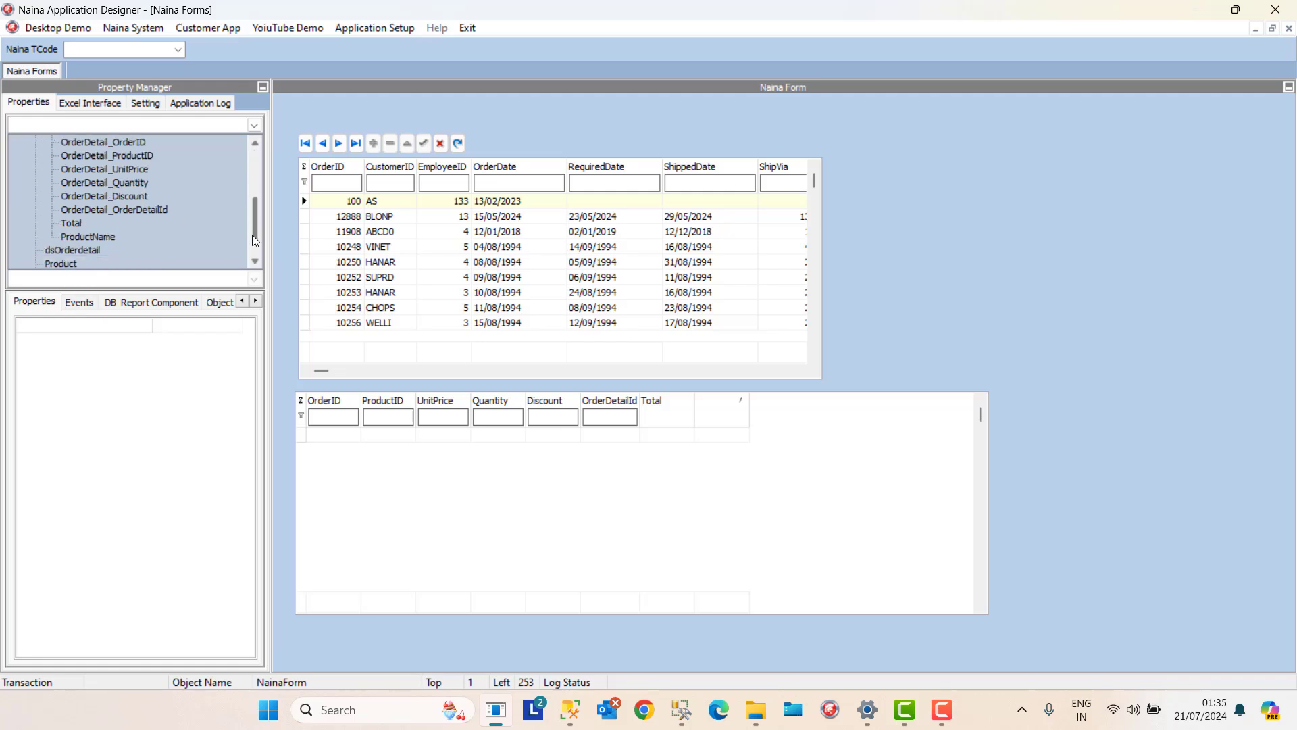
click(91, 238)
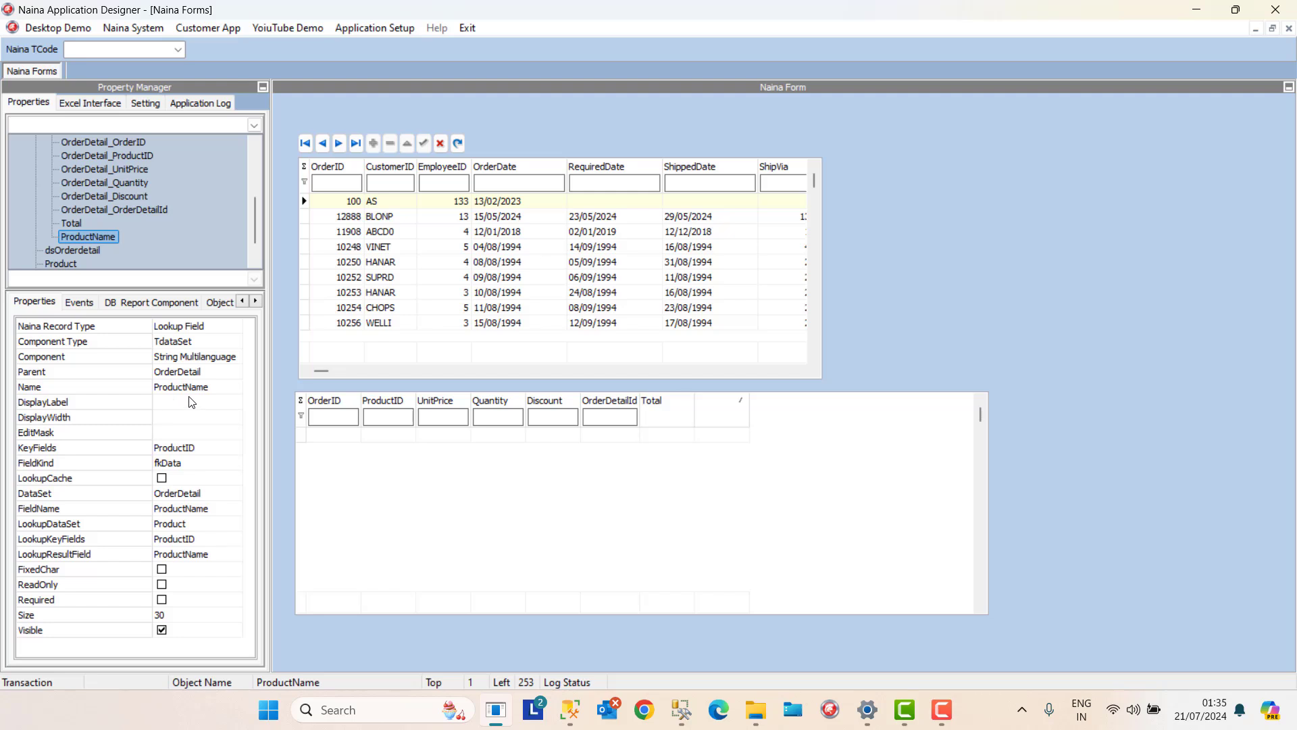
click(197, 464)
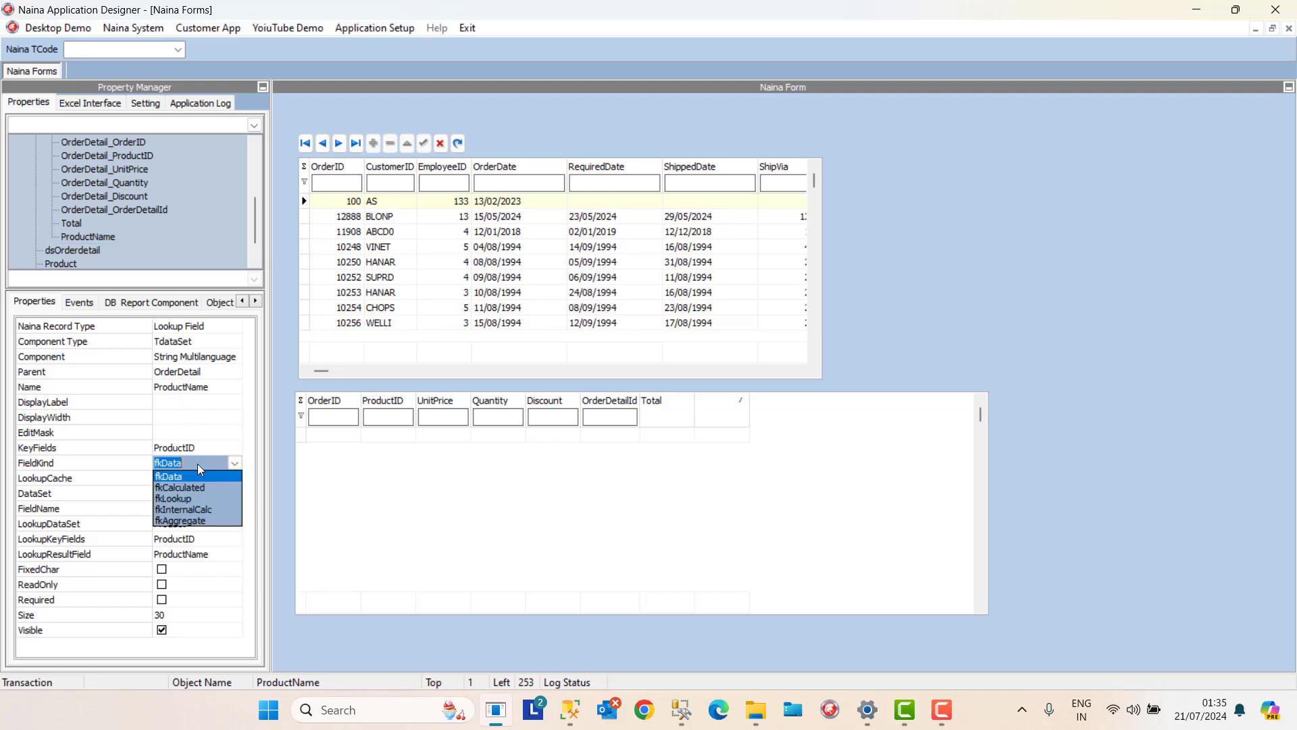
click(191, 501)
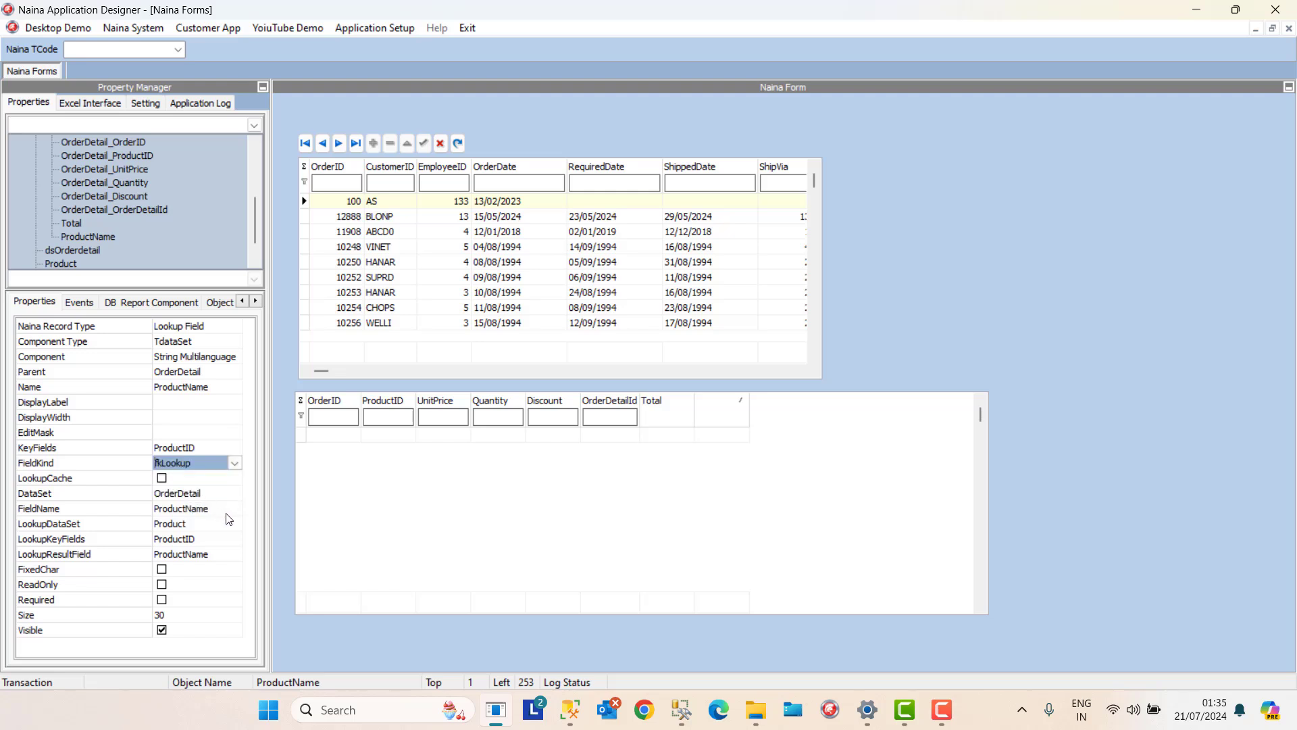
click(227, 512)
Rename the lookup field as PName and set its FieldName to Pname.
click(199, 391)
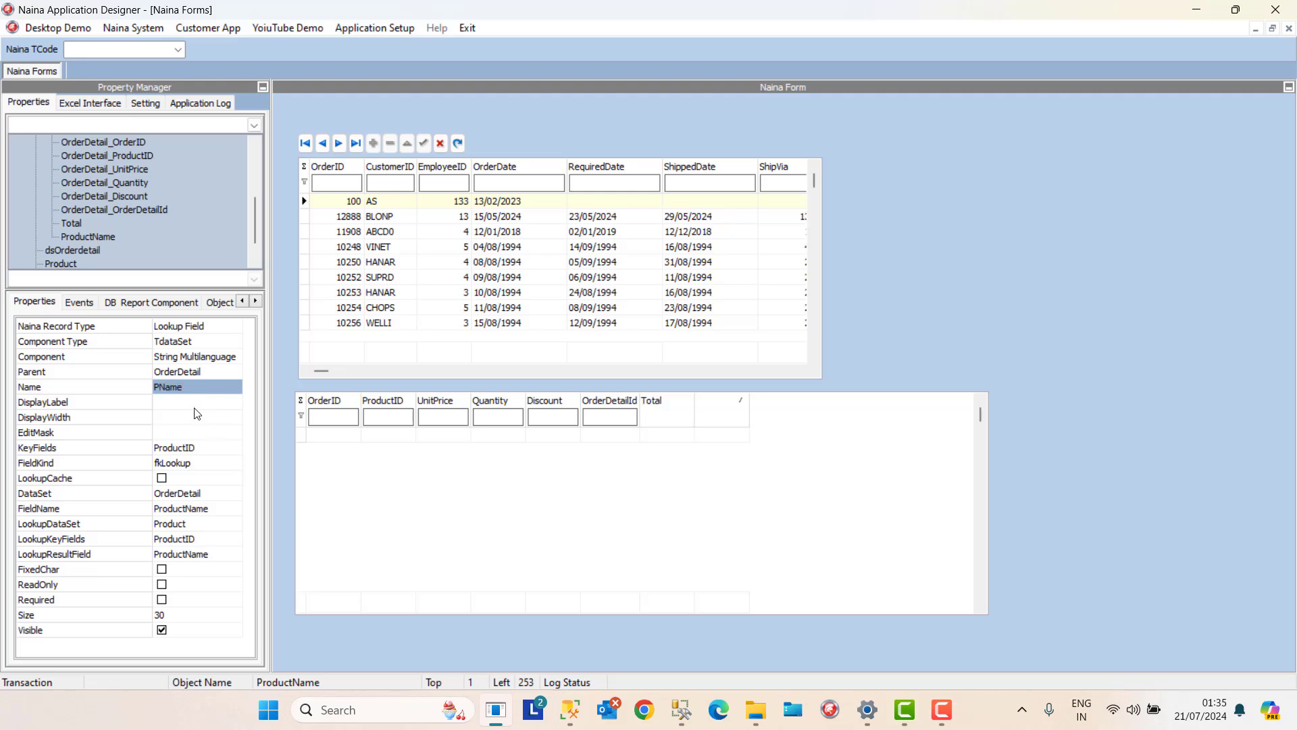
click(200, 511)
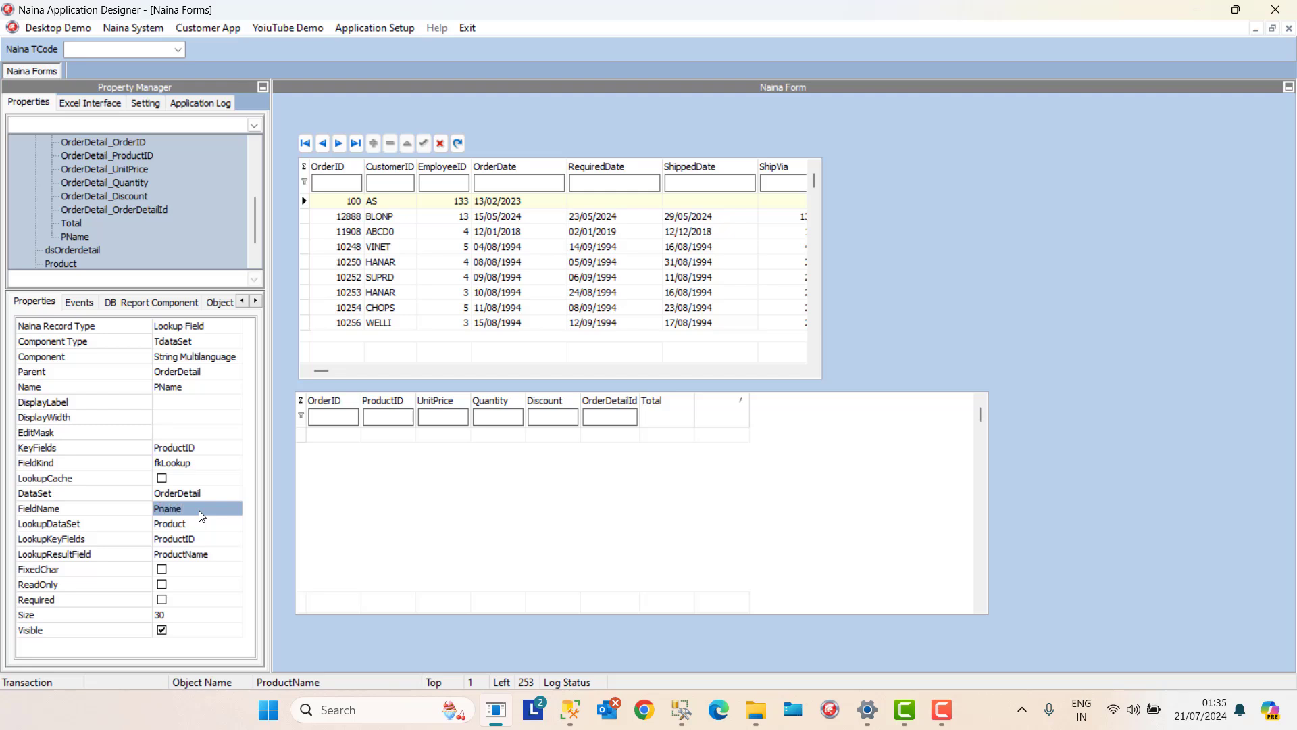
click(222, 558)
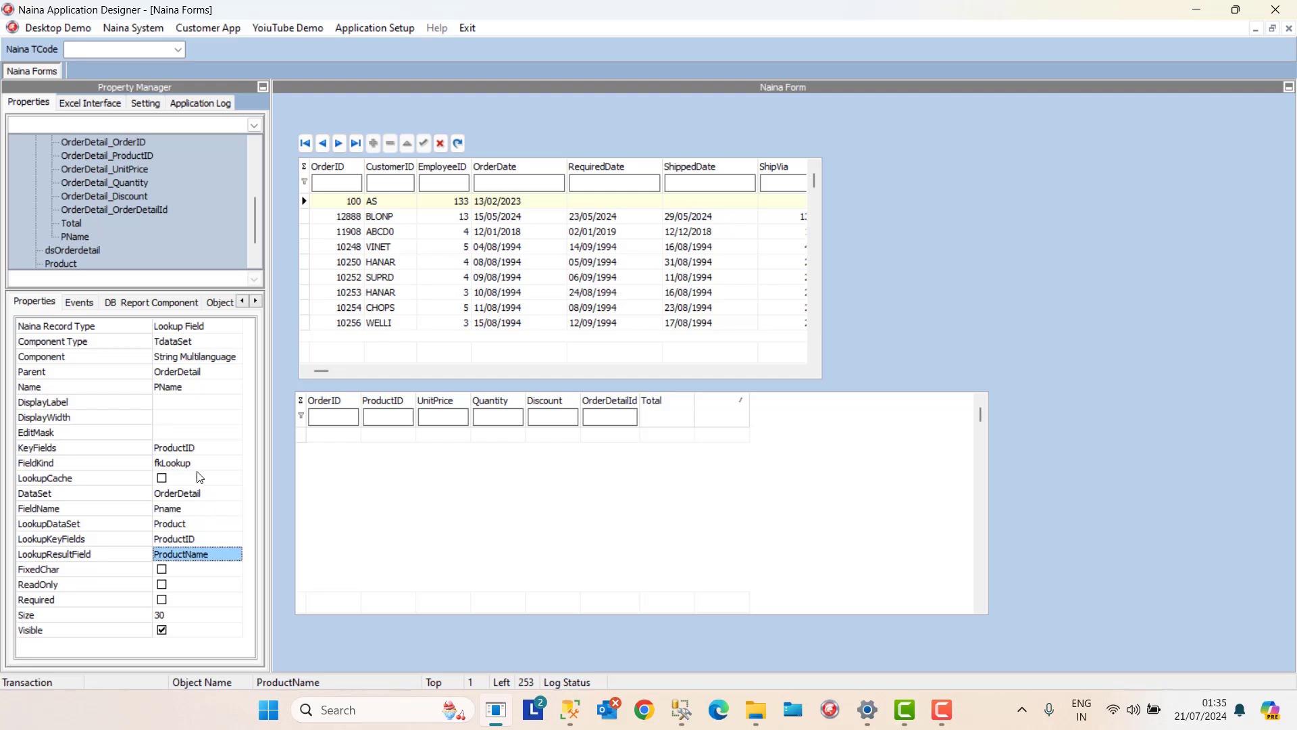
click(206, 614)
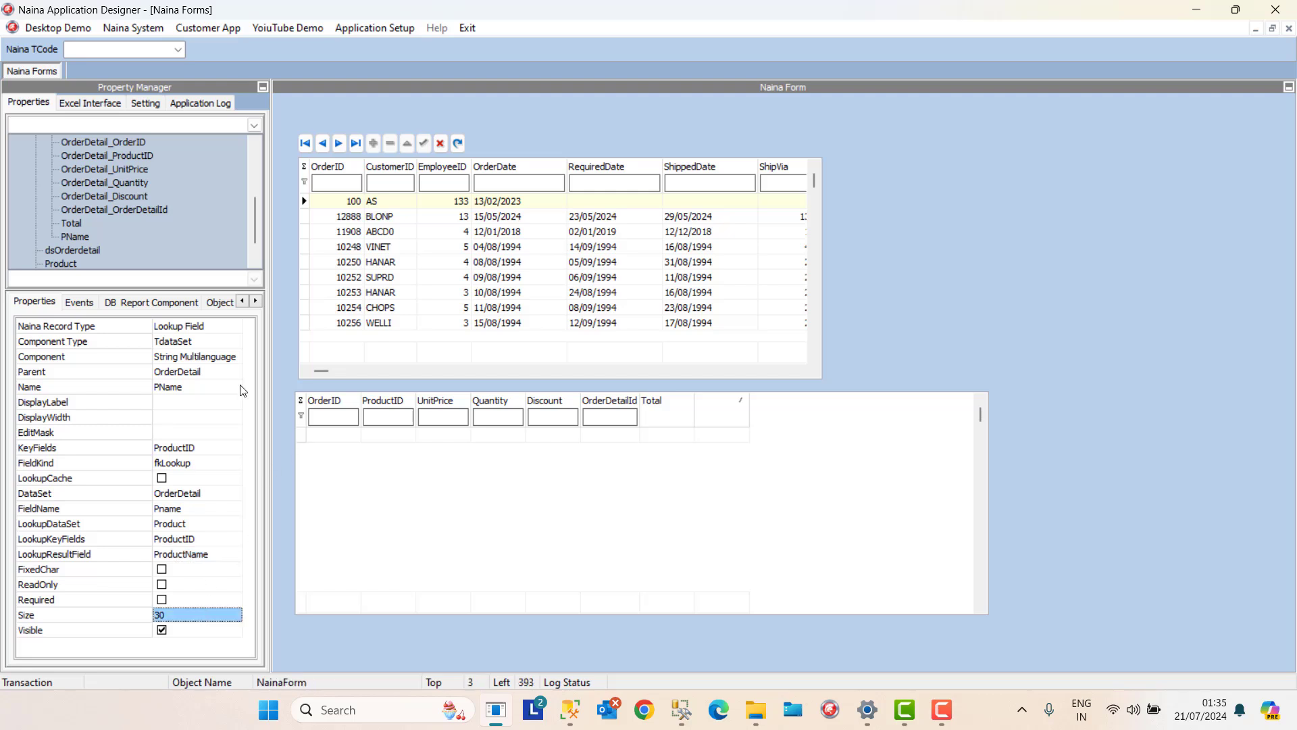
Reload the form in a new Naina Forms designer and open the column editor of the order detail grid.
click(375, 28)
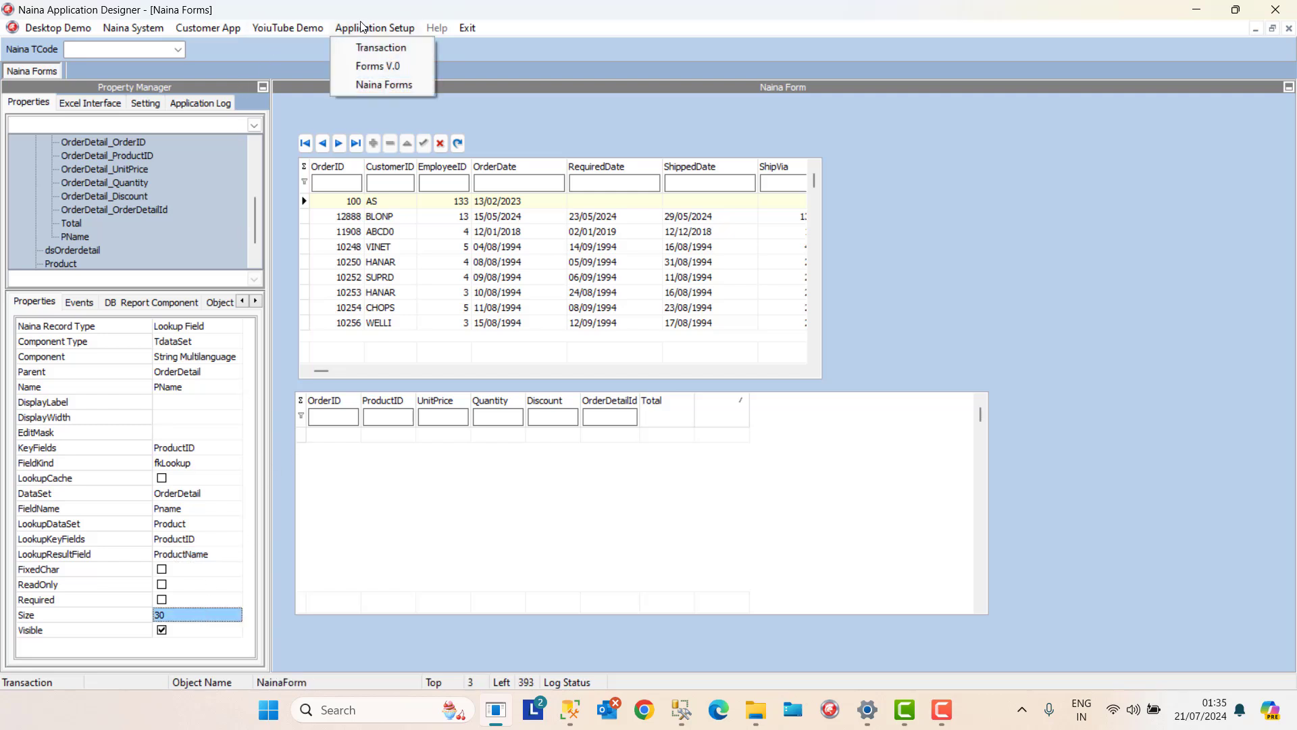
click(381, 85)
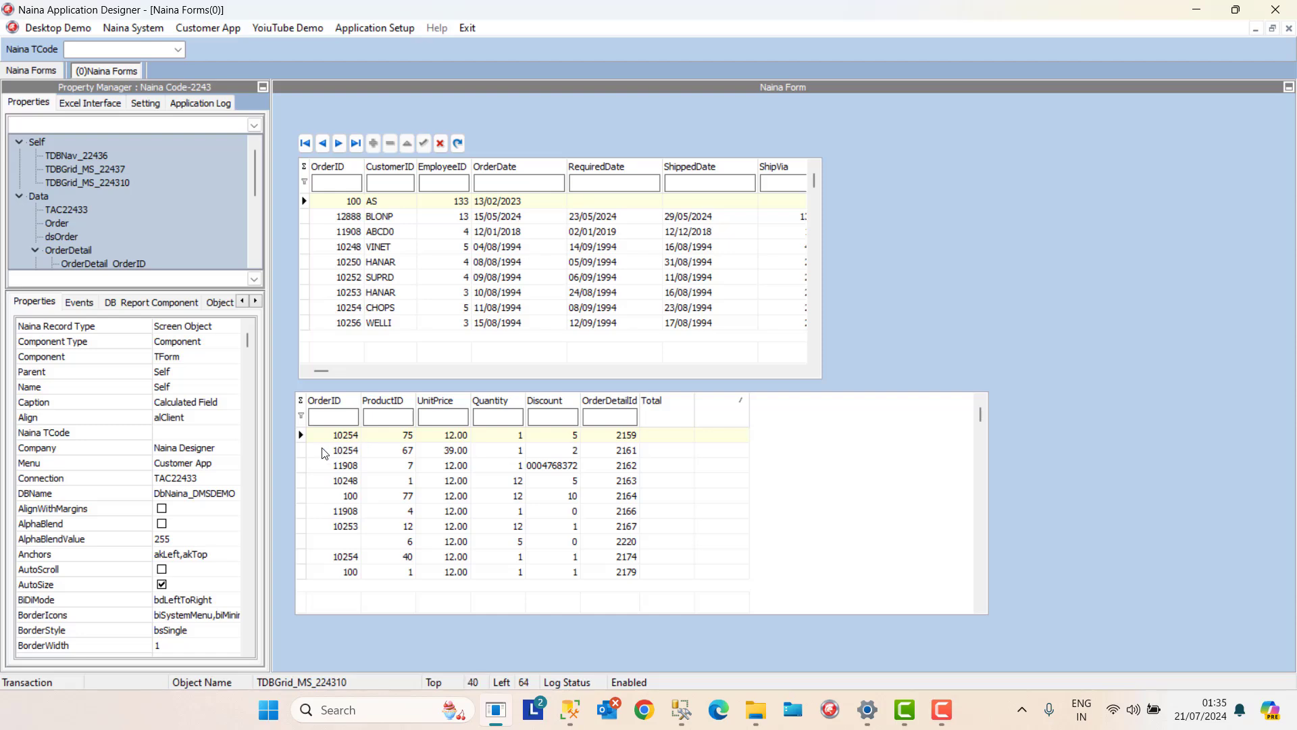
click(304, 448)
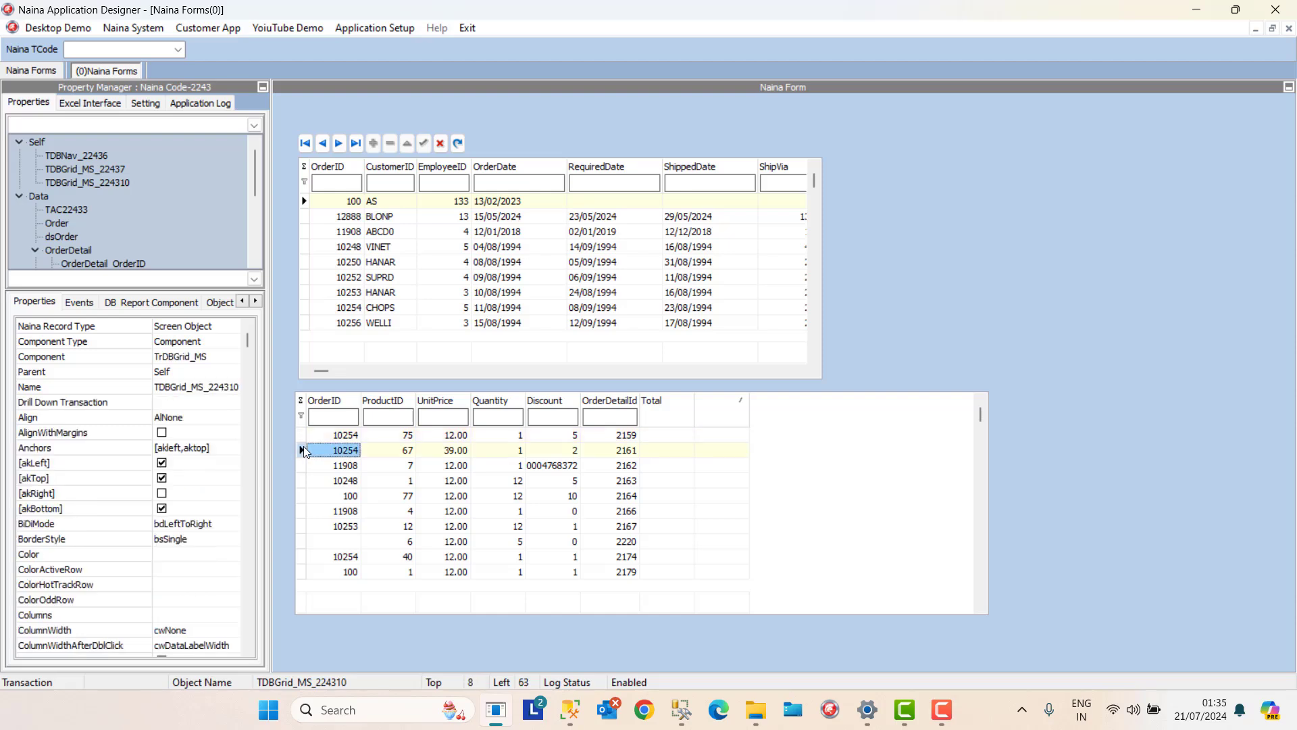
right_click(302, 447)
click(350, 497)
Add Pname to the grid columns, place it directly after OrderID, and delete the blank column.
click(473, 396)
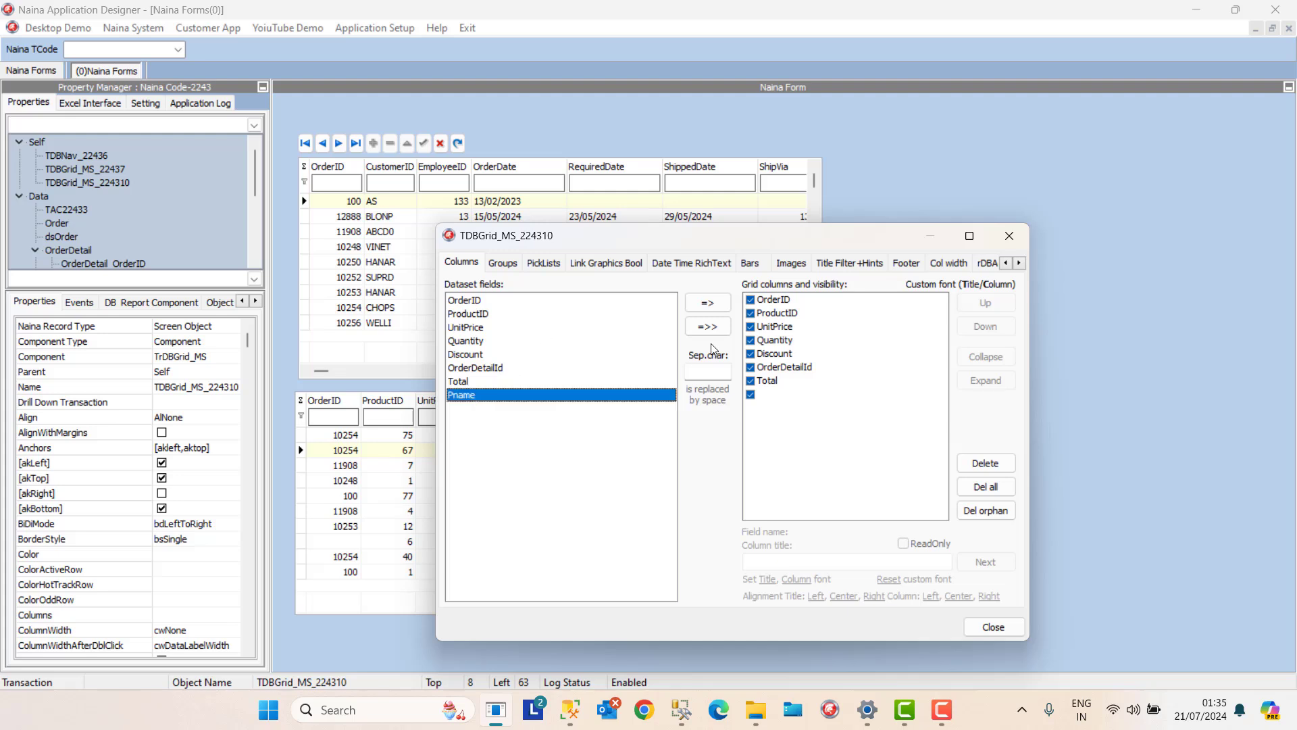
click(707, 303)
drag(808, 410, 792, 322)
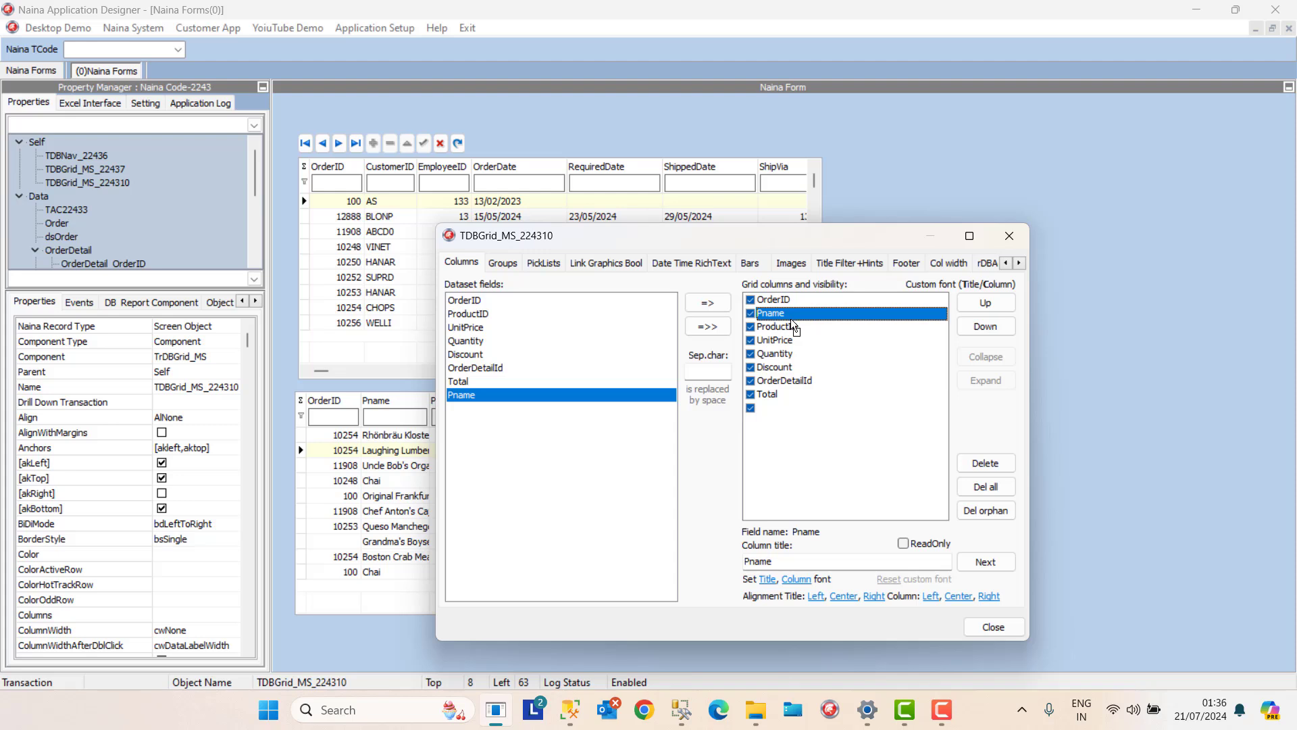
click(769, 408)
click(986, 466)
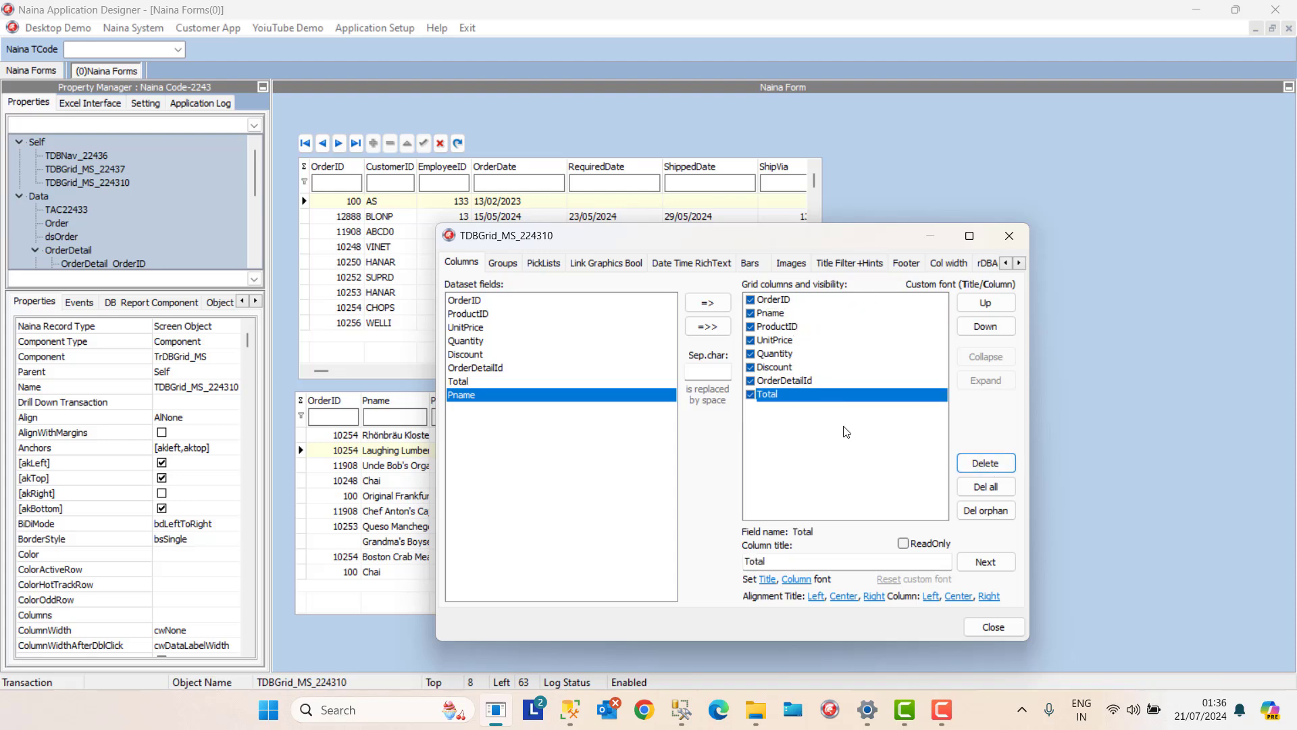
Close the column editor and widen the detail grid's Pname column to fit the full product names.
click(987, 627)
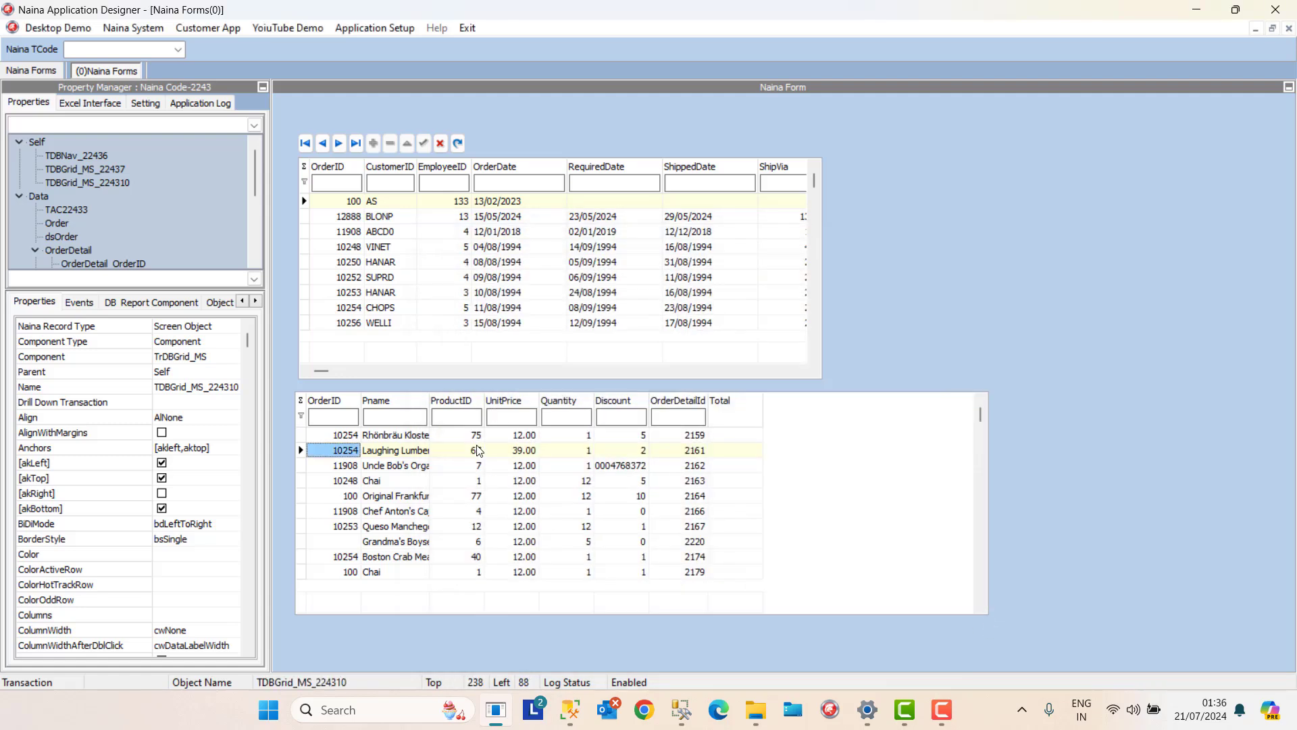
double_click(430, 400)
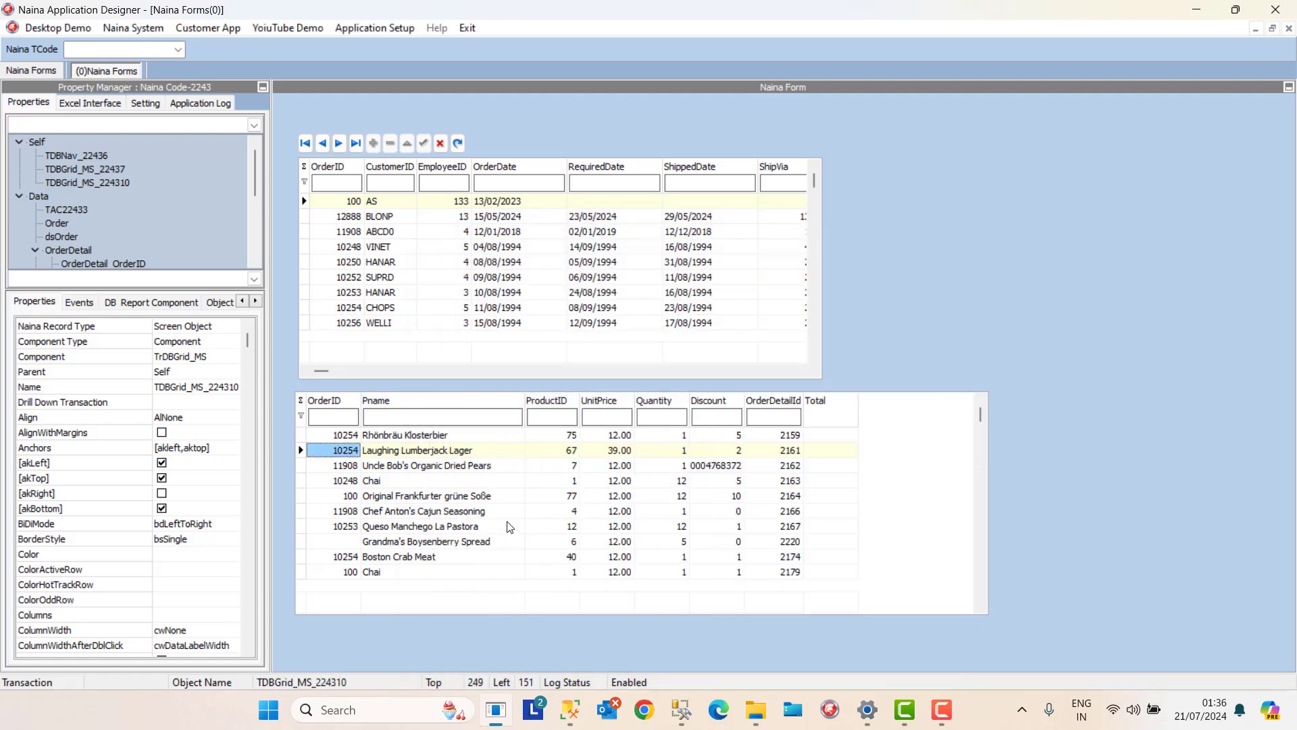
click(540, 438)
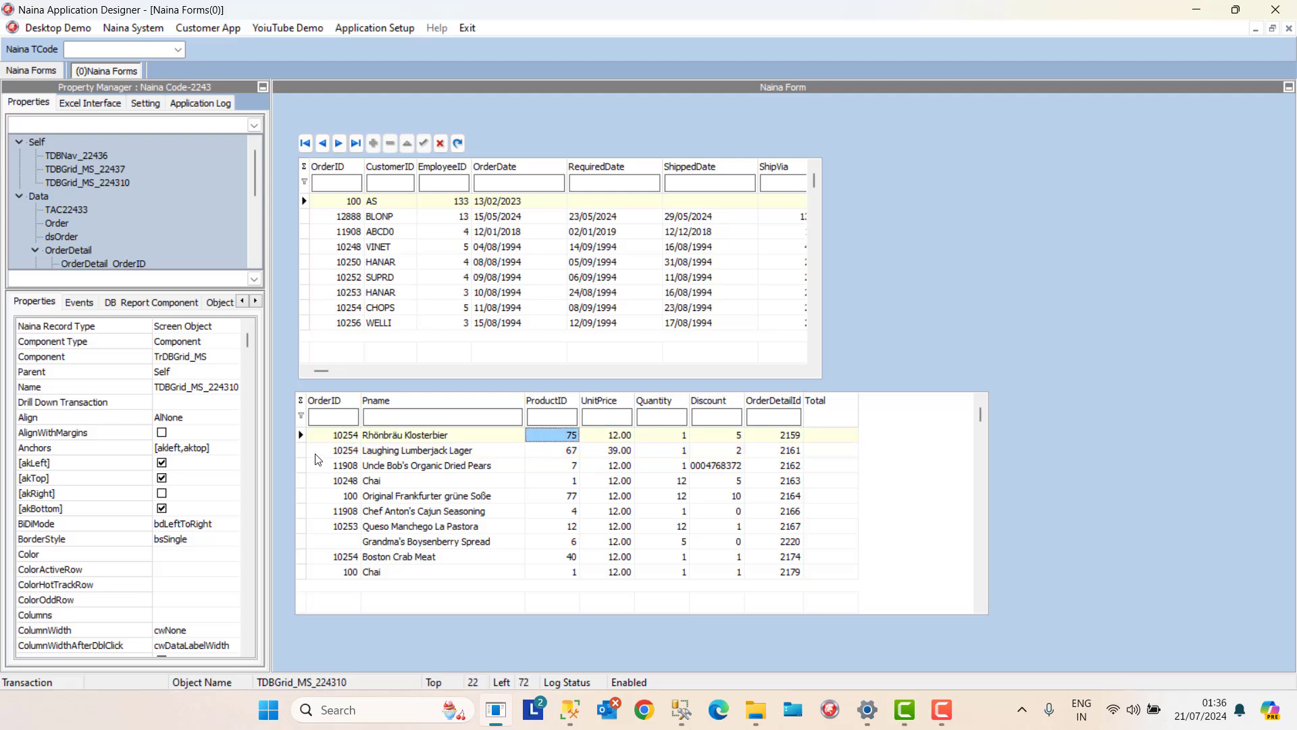
Delete the OrderID and ProductID columns from the order detail grid in its System Setup.
right_click(315, 453)
click(356, 499)
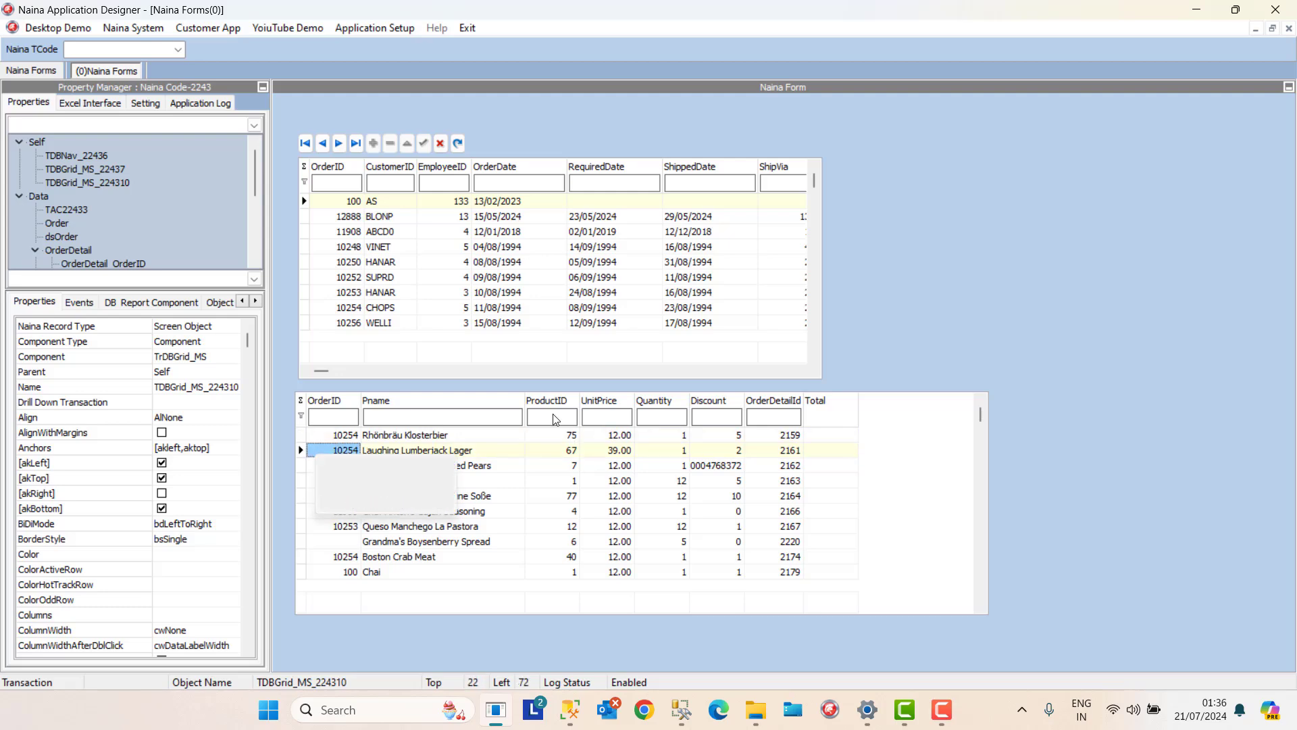
click(765, 299)
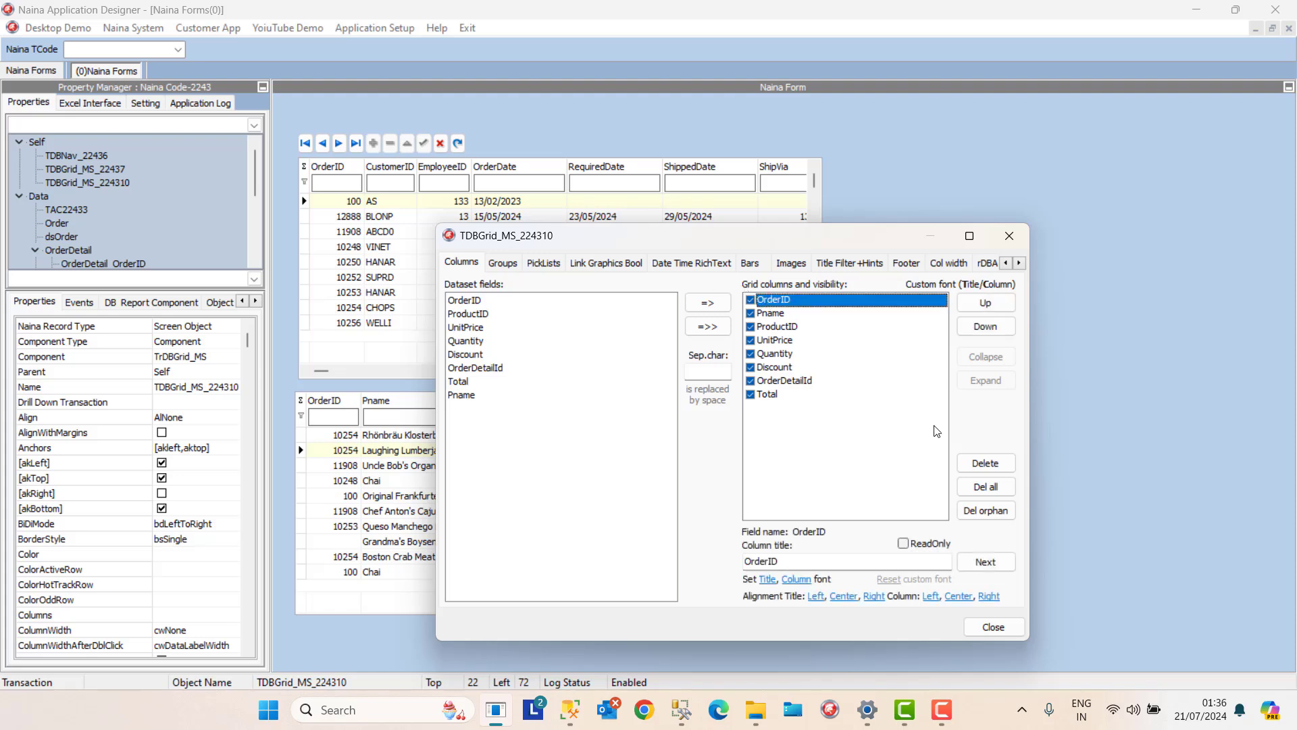
click(984, 462)
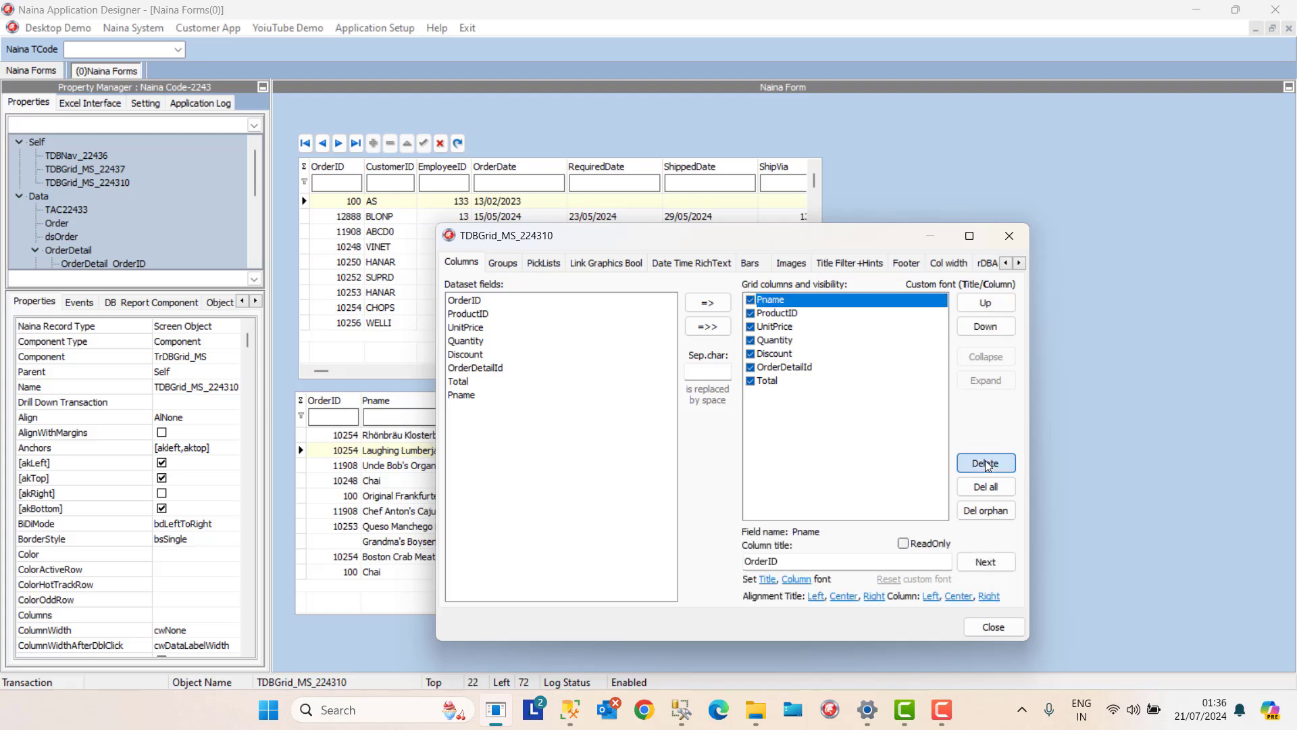
click(782, 314)
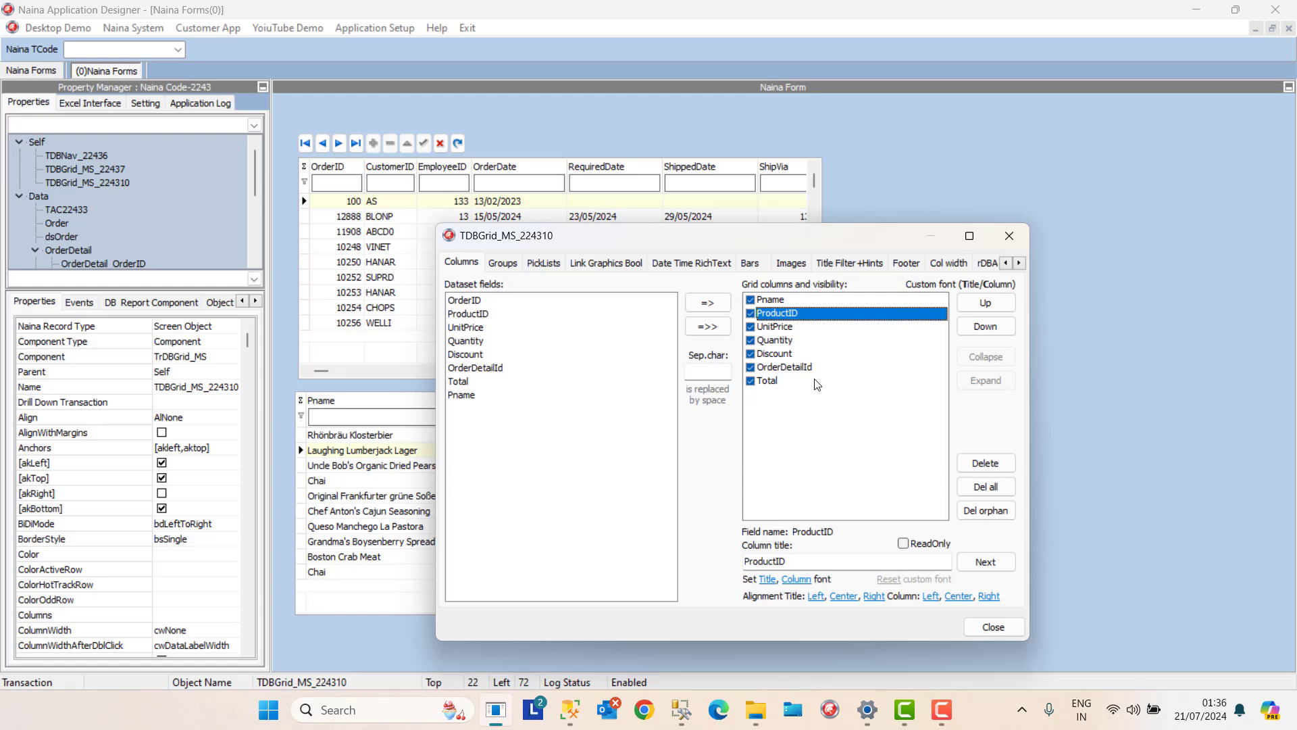
click(985, 463)
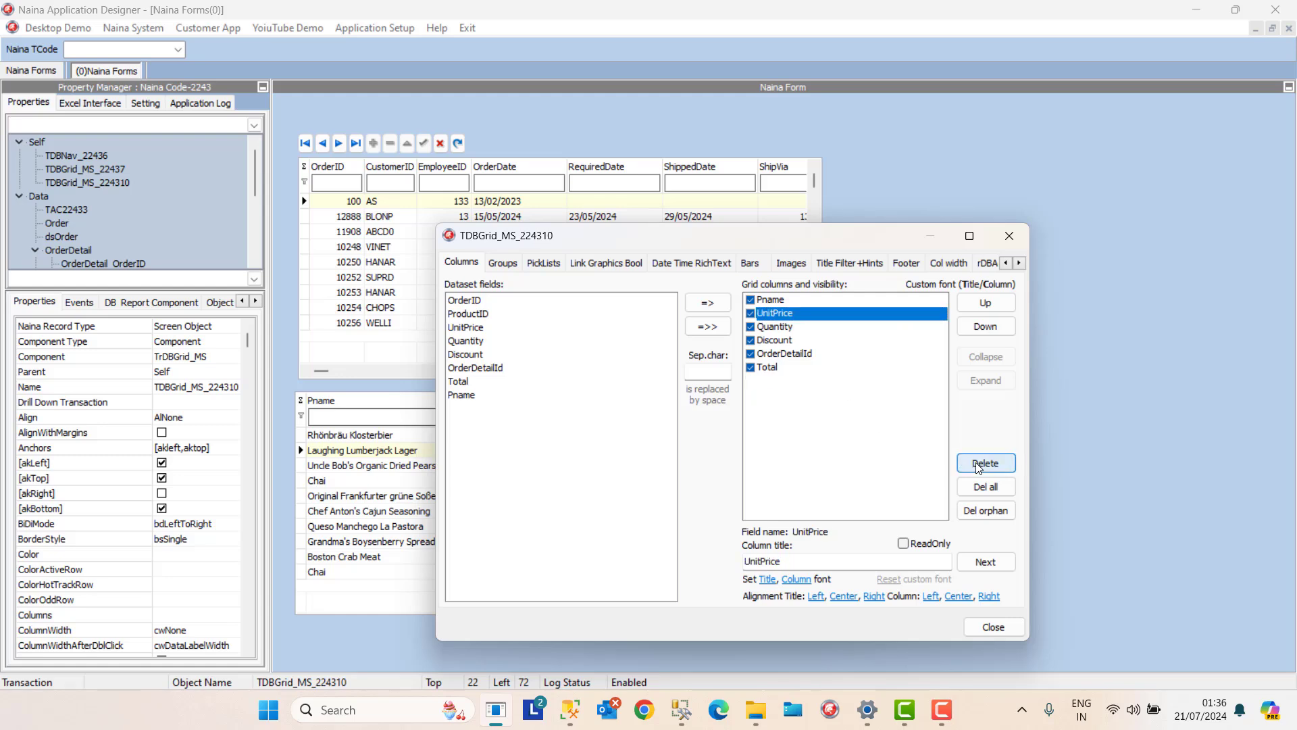
click(993, 627)
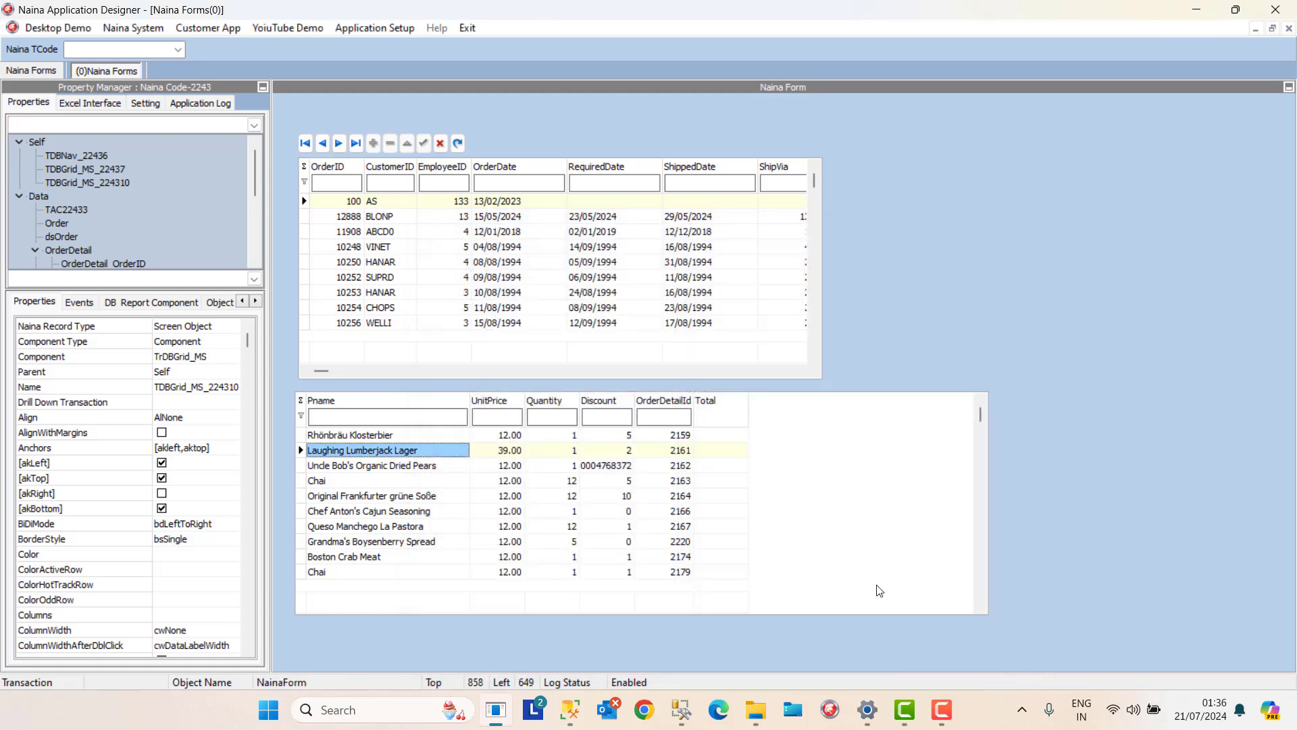
Go through the detail grid's rows in the designer to examine the product name shown for each record.
click(383, 480)
key(Down)
key(Down)
key(Down)
key(Down)
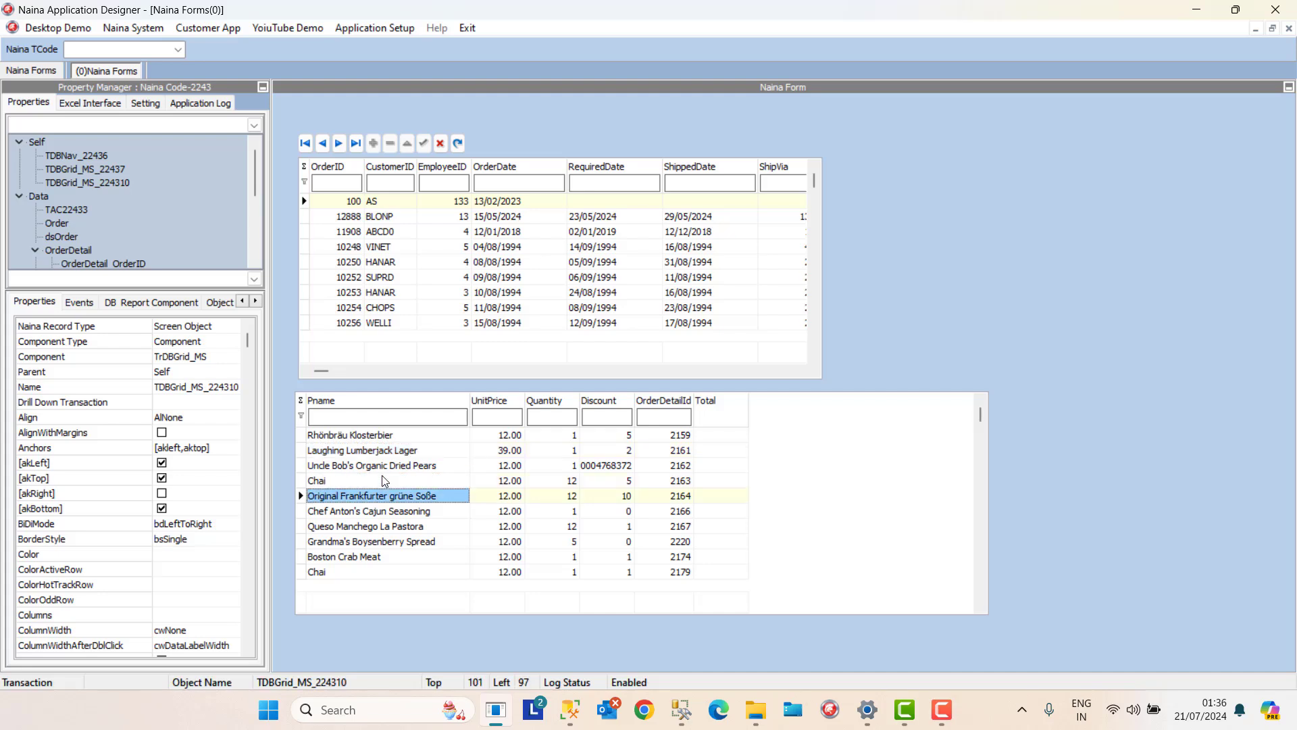
key(Up)
key(Up)
key(Up)
key(Up)
key(Up)
key(Up)
key(Up)
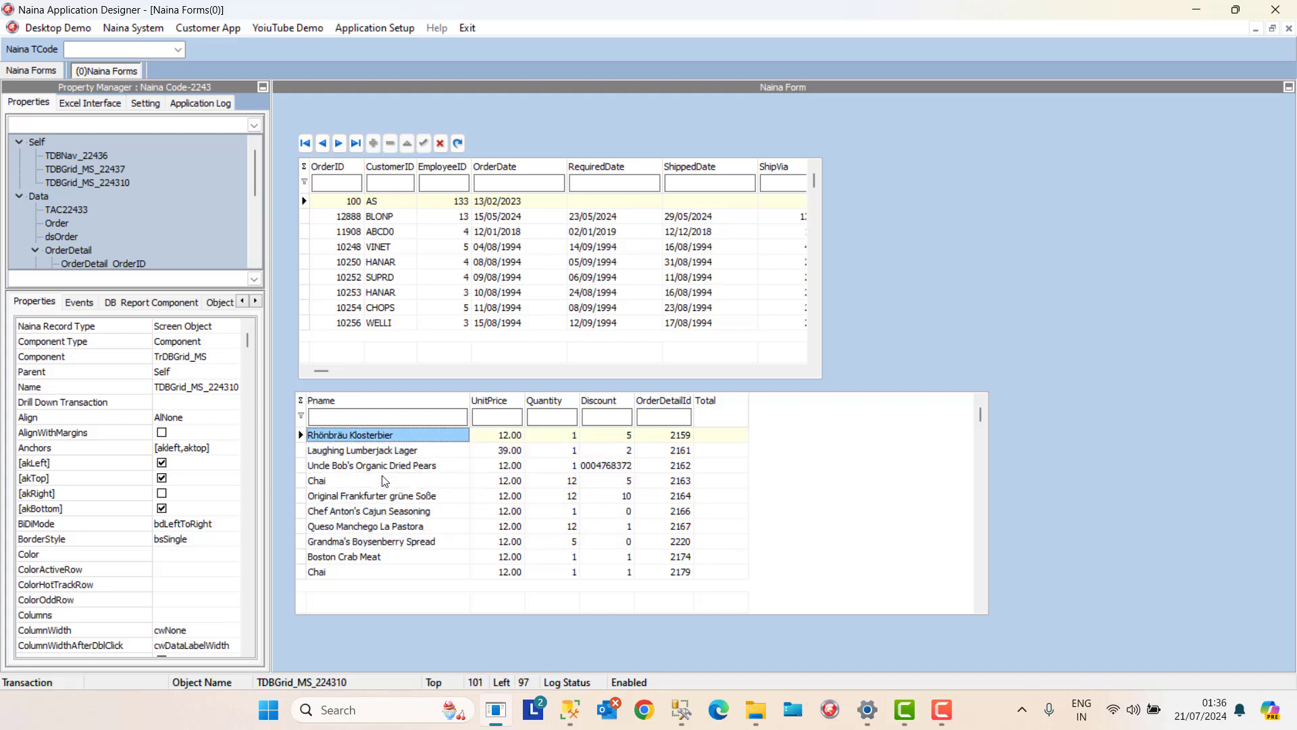
key(Down)
key(Down)
key(Down)
key(Down)
key(Down)
key(Down)
key(Down)
key(Down)
key(Down)
key(Down)
key(Down)
key(Down)
key(Down)
key(Down)
key(Down)
key(Down)
key(Down)
key(Up)
key(Up)
key(Up)
key(Up)
key(Up)
key(Up)
key(Up)
key(Up)
key(Up)
key(Up)
key(Up)
key(Up)
key(Up)
key(Up)
key(Up)
key(Up)
key(Up)
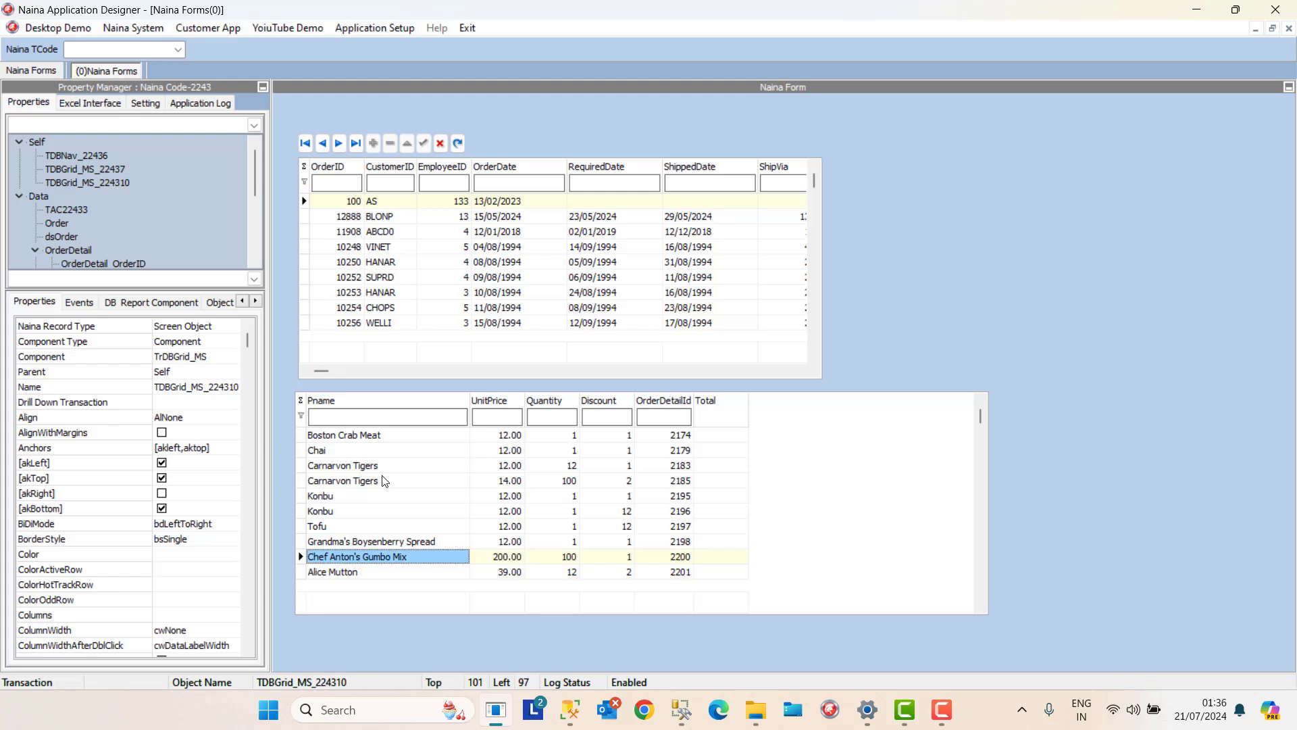
key(Down)
key(Down)
key(Down)
key(Down)
key(Down)
key(Down)
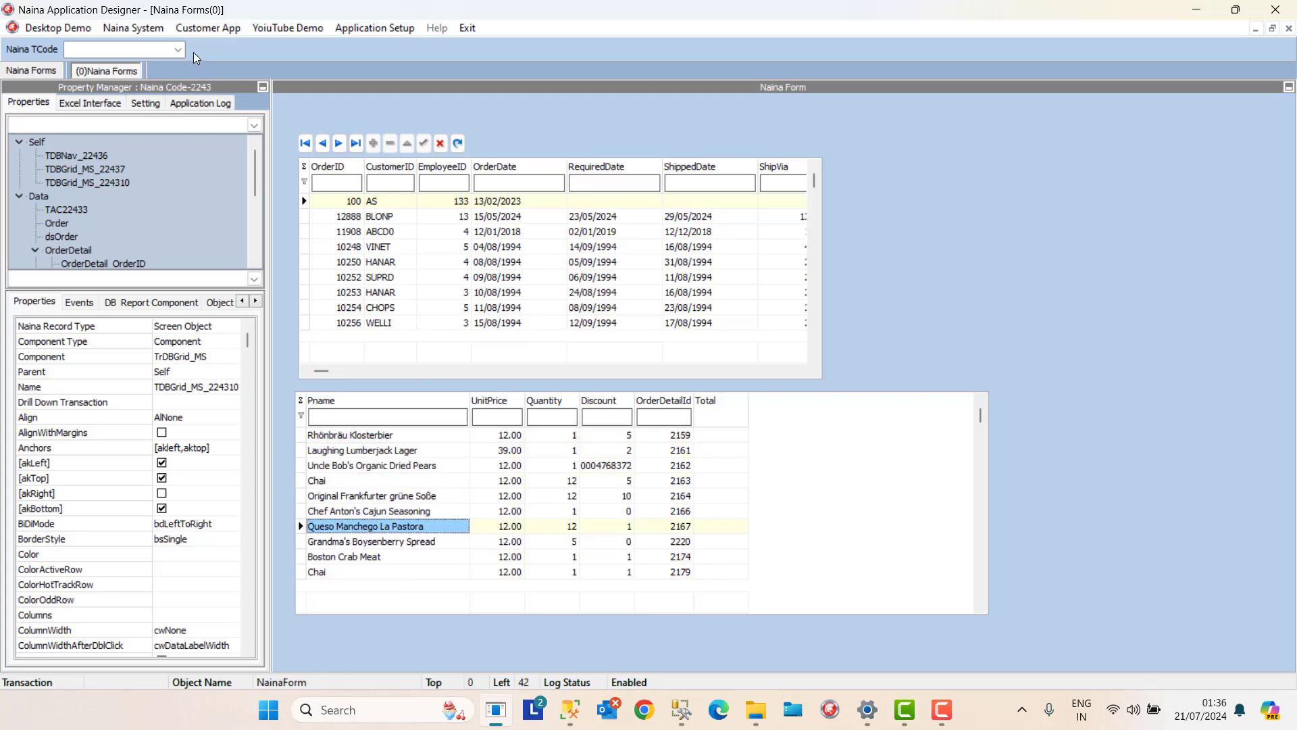
Run the Calculated Field Deno form, step through the orders to examine their product names and totals, and close the form.
click(203, 28)
click(214, 67)
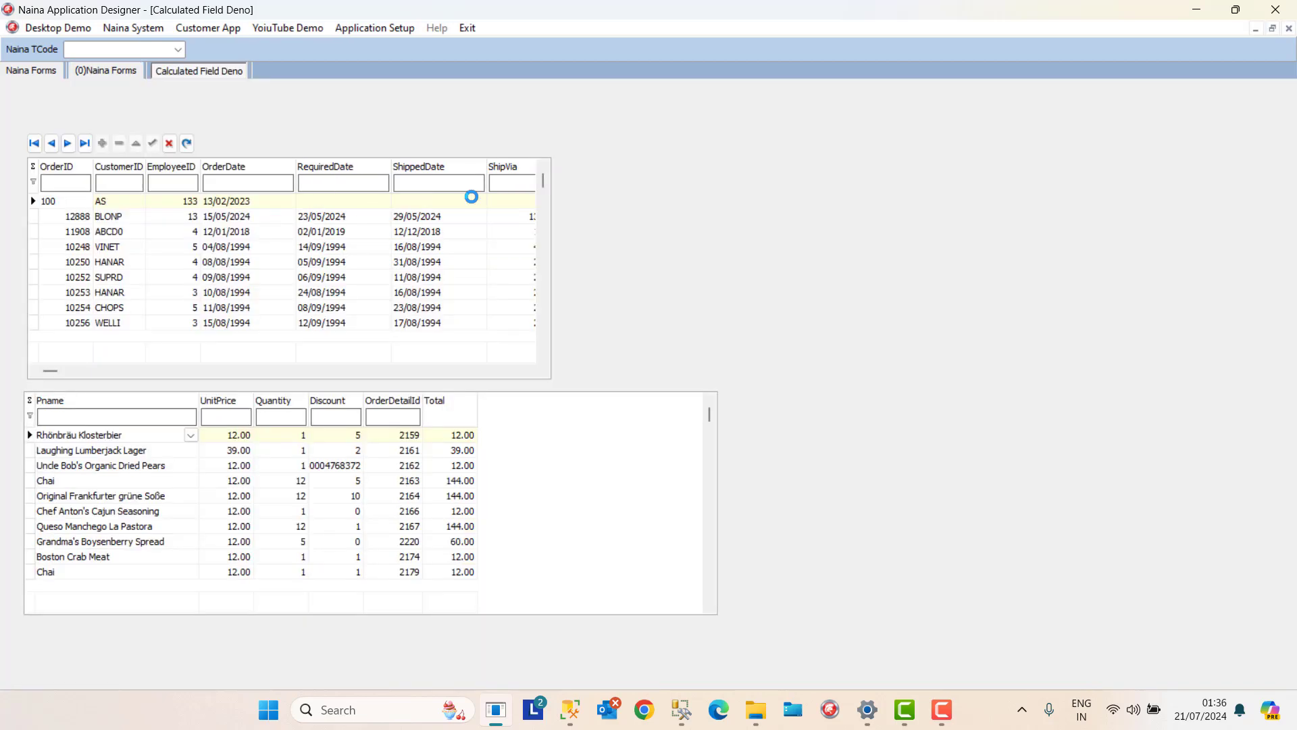
click(81, 233)
key(Down)
key(Down)
key(Down)
key(Down)
key(Down)
key(Down)
key(Down)
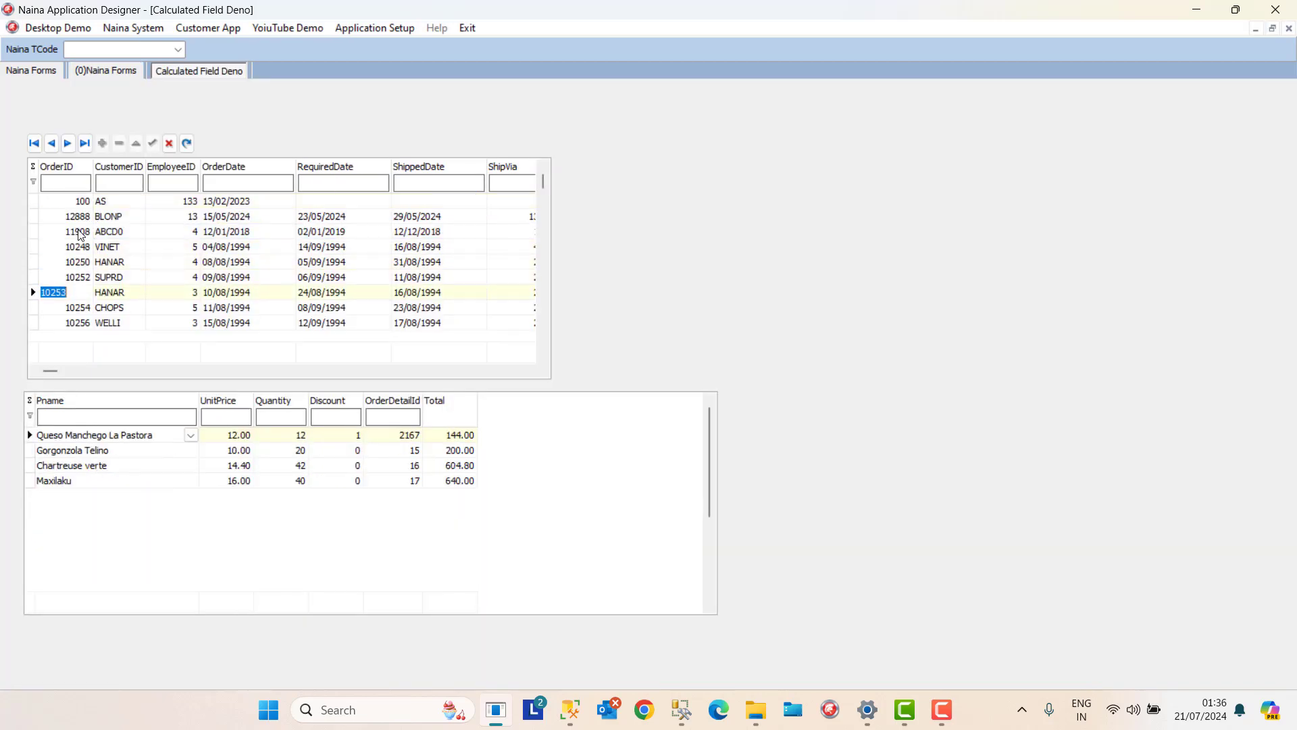
key(Up)
key(Up)
key(Up)
key(Up)
key(Up)
key(Up)
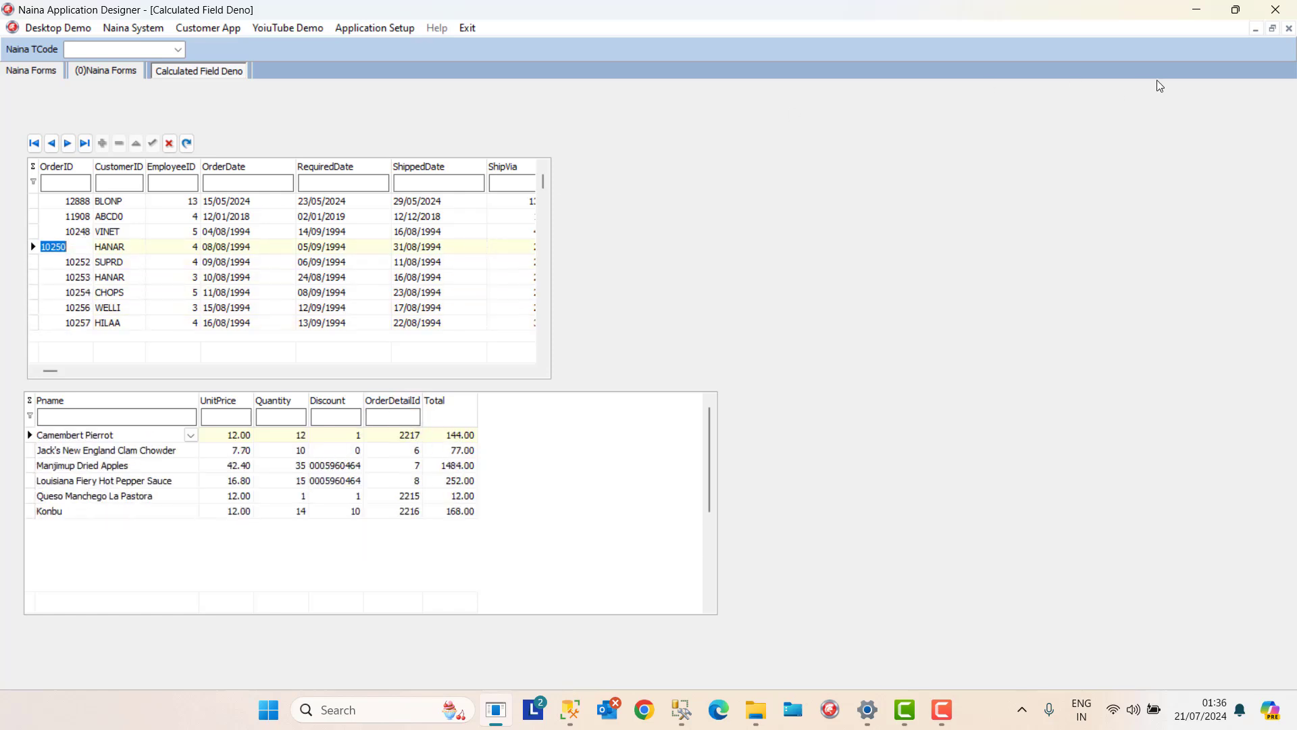
click(1289, 29)
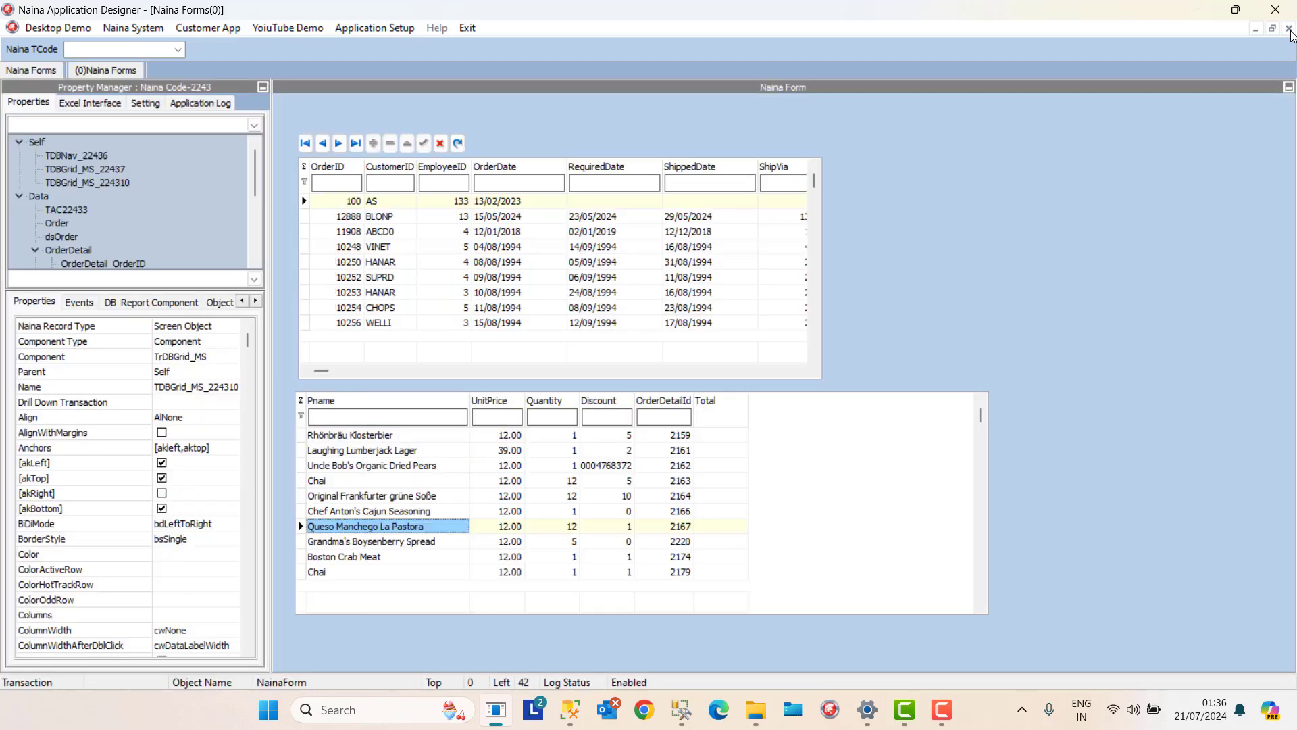
Define a footer for the detail grid's Total field with the content mask %SUM.
click(312, 451)
right_click(311, 454)
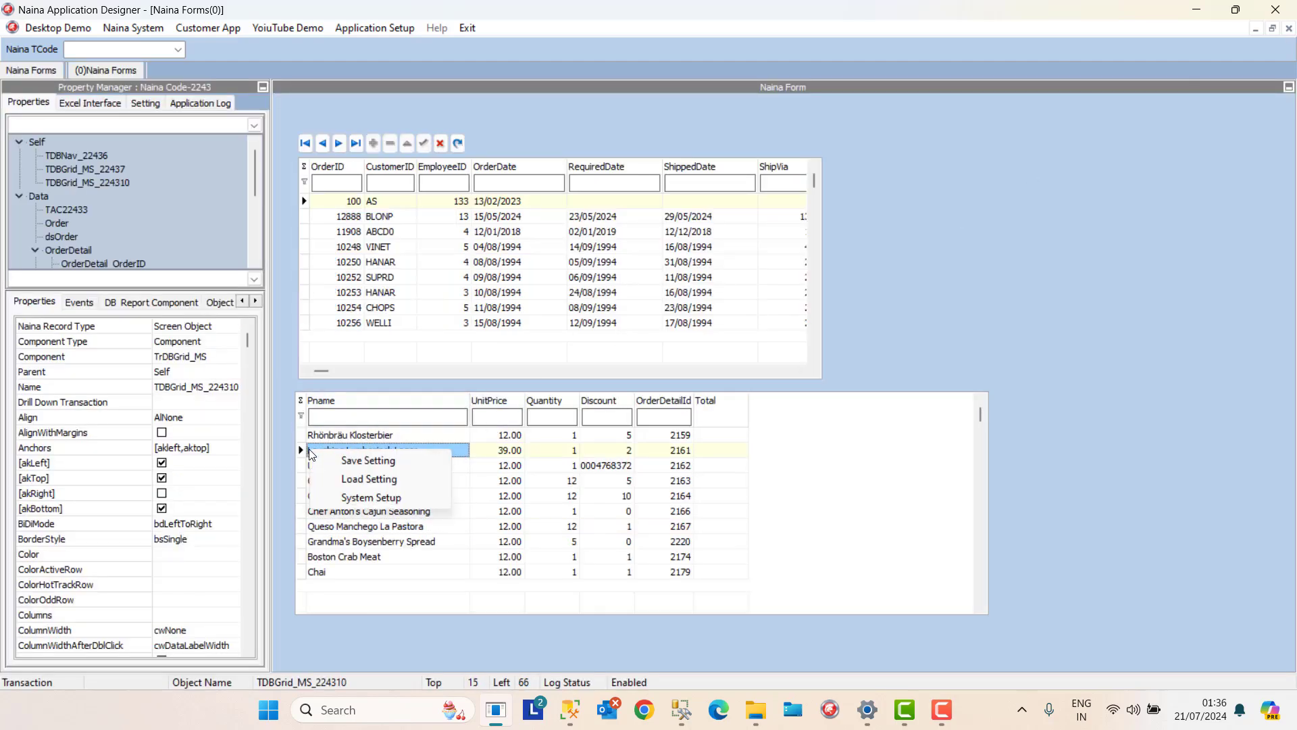
click(365, 498)
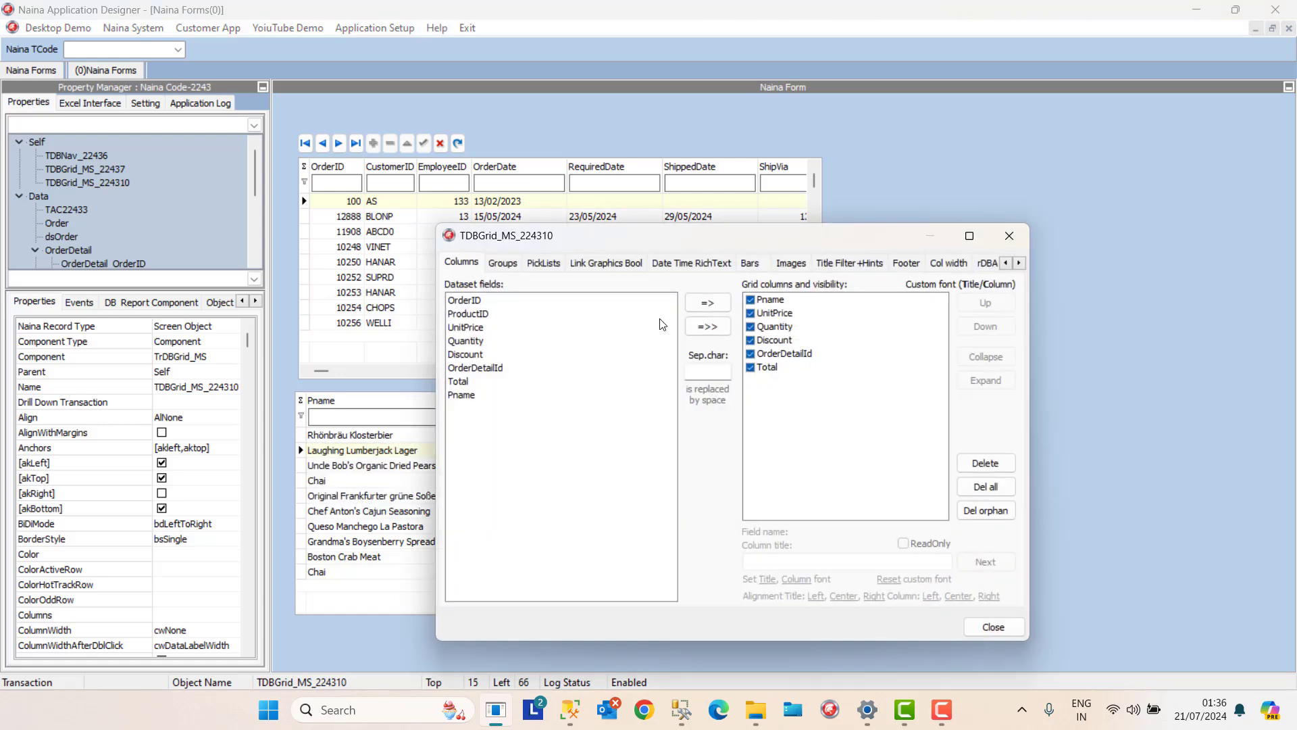
click(907, 265)
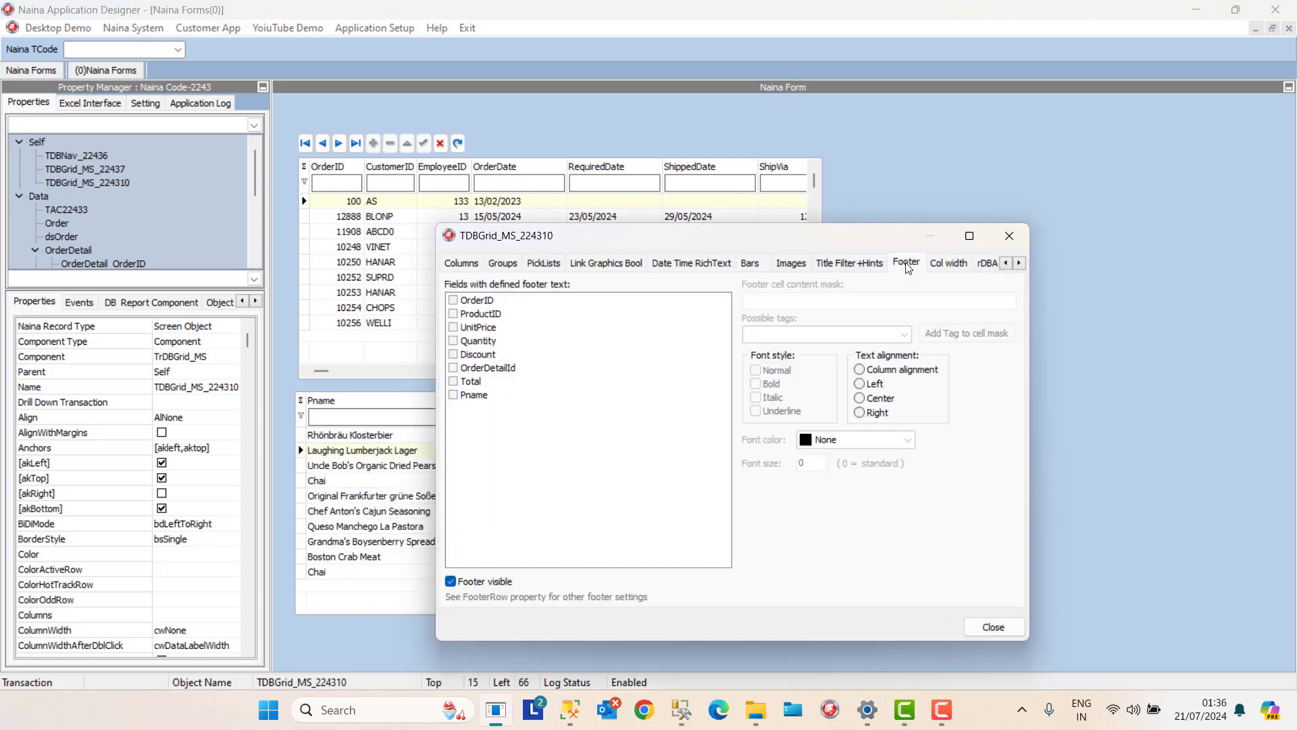
click(454, 382)
click(903, 334)
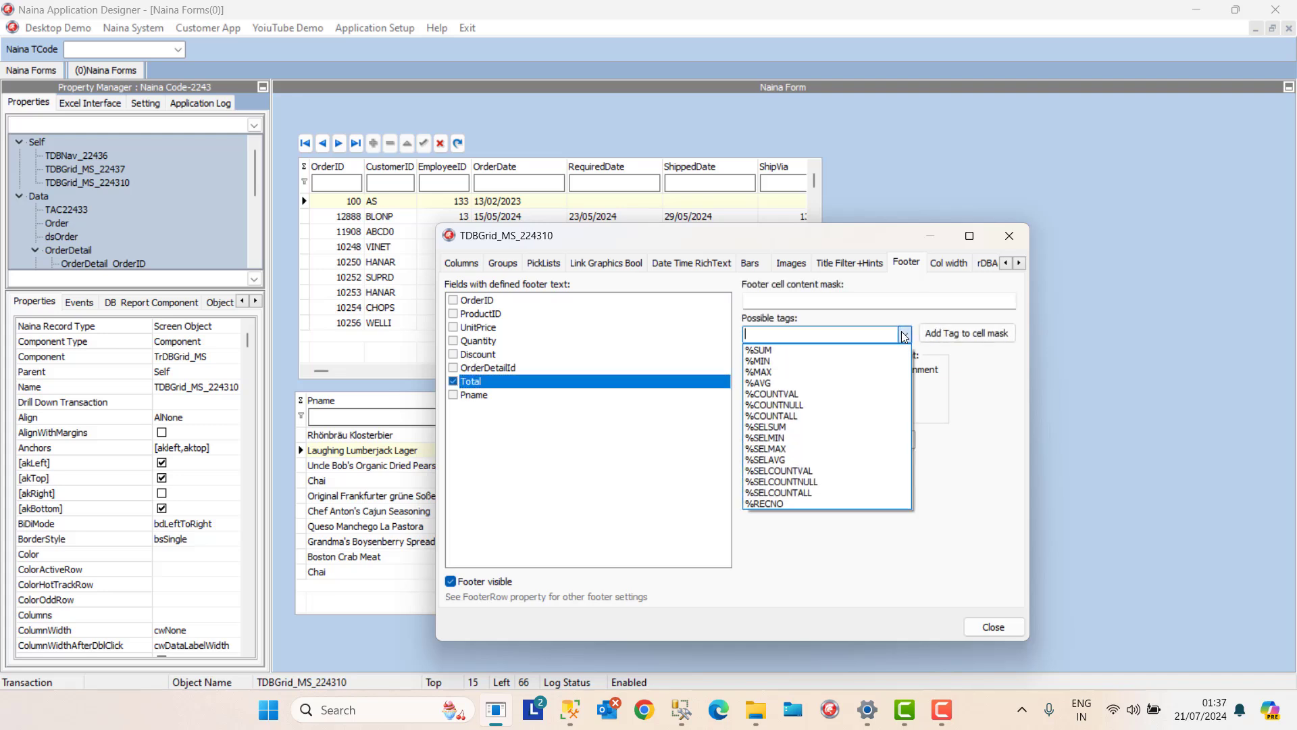
click(868, 347)
key(ctrl+c)
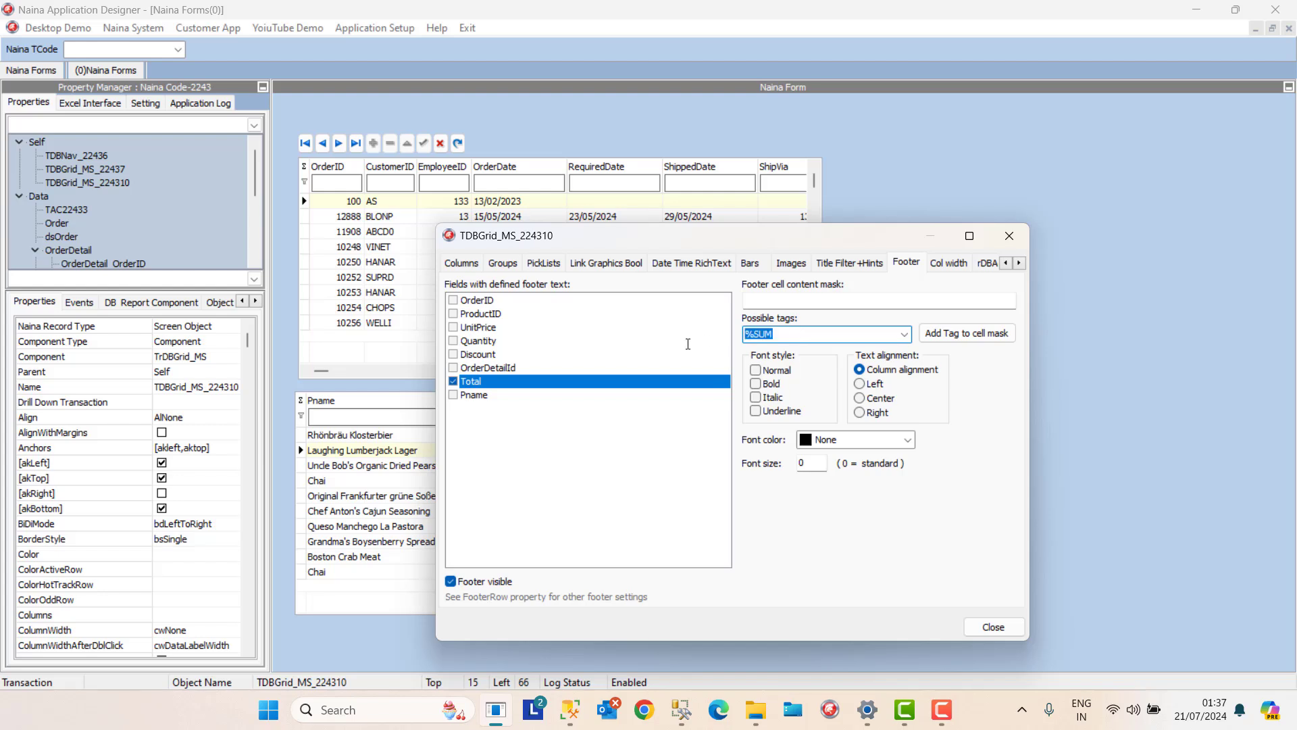
click(779, 302)
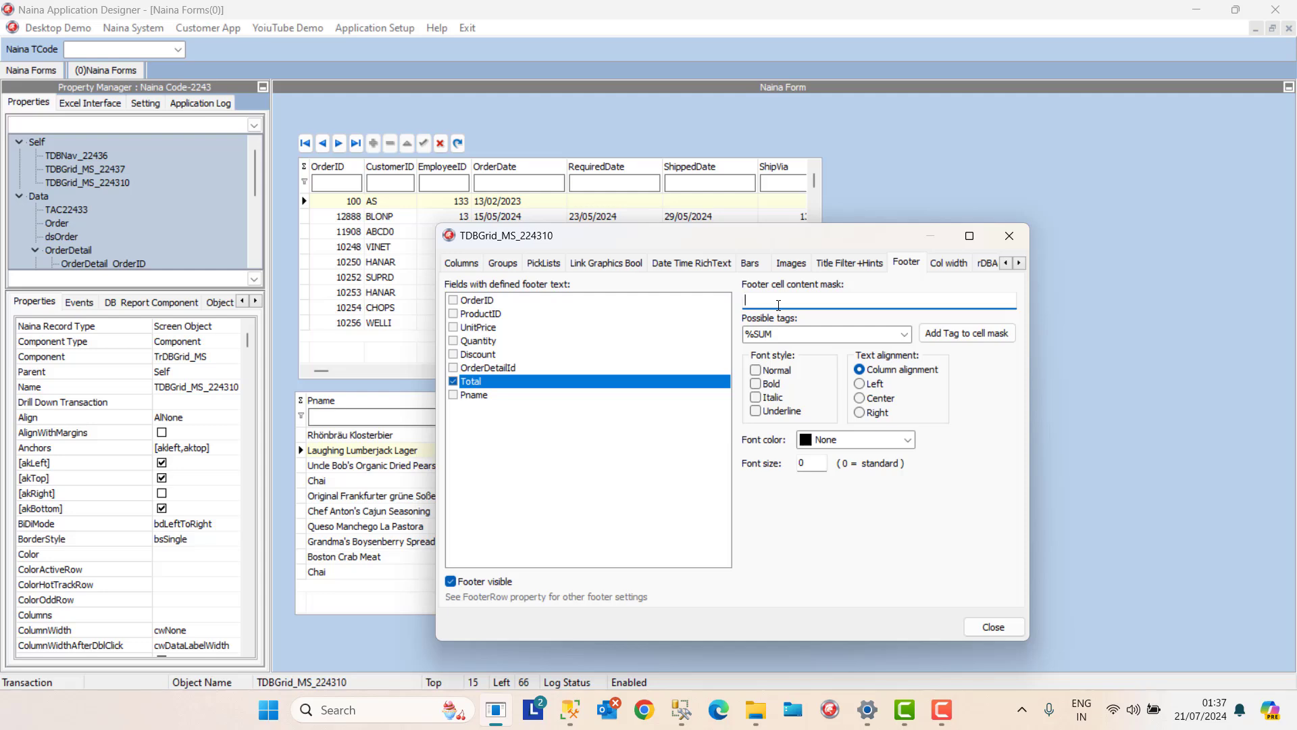
key(ctrl+v)
click(992, 626)
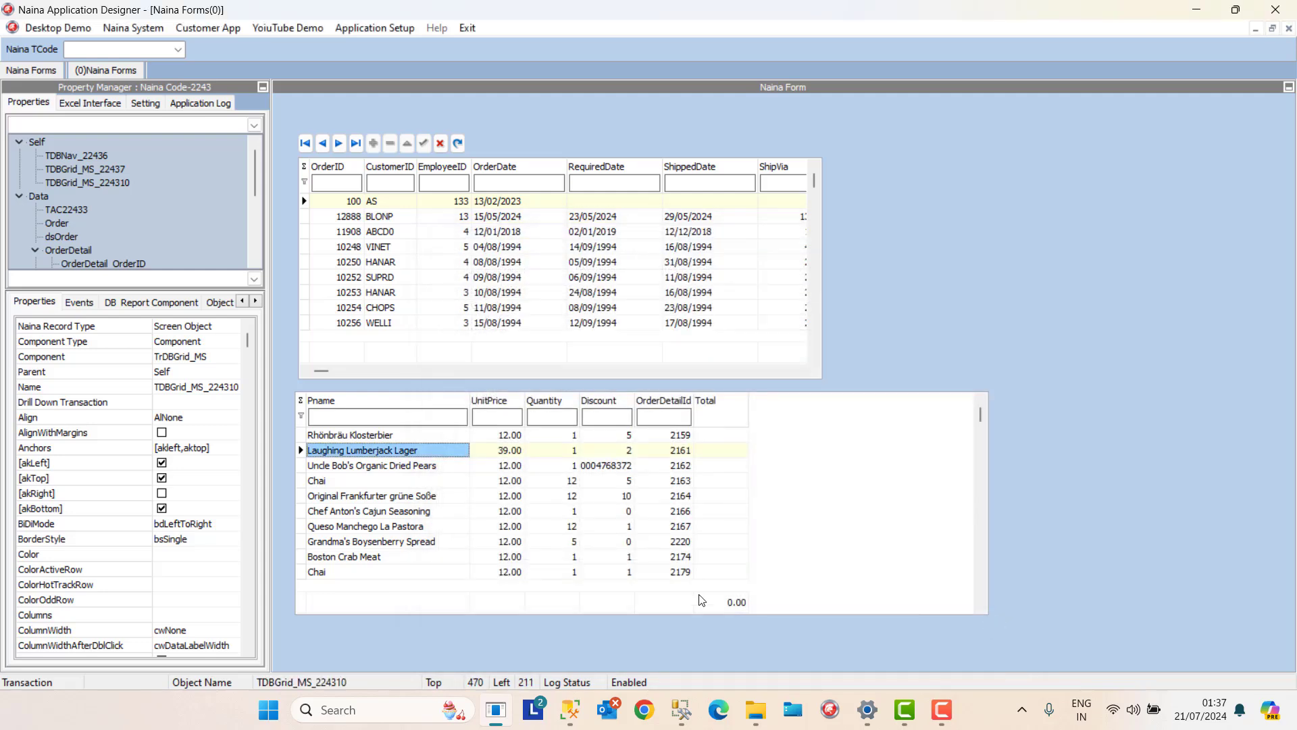
Check the detail grid's Total footer in the designer while selecting different detail rows.
click(679, 544)
click(666, 500)
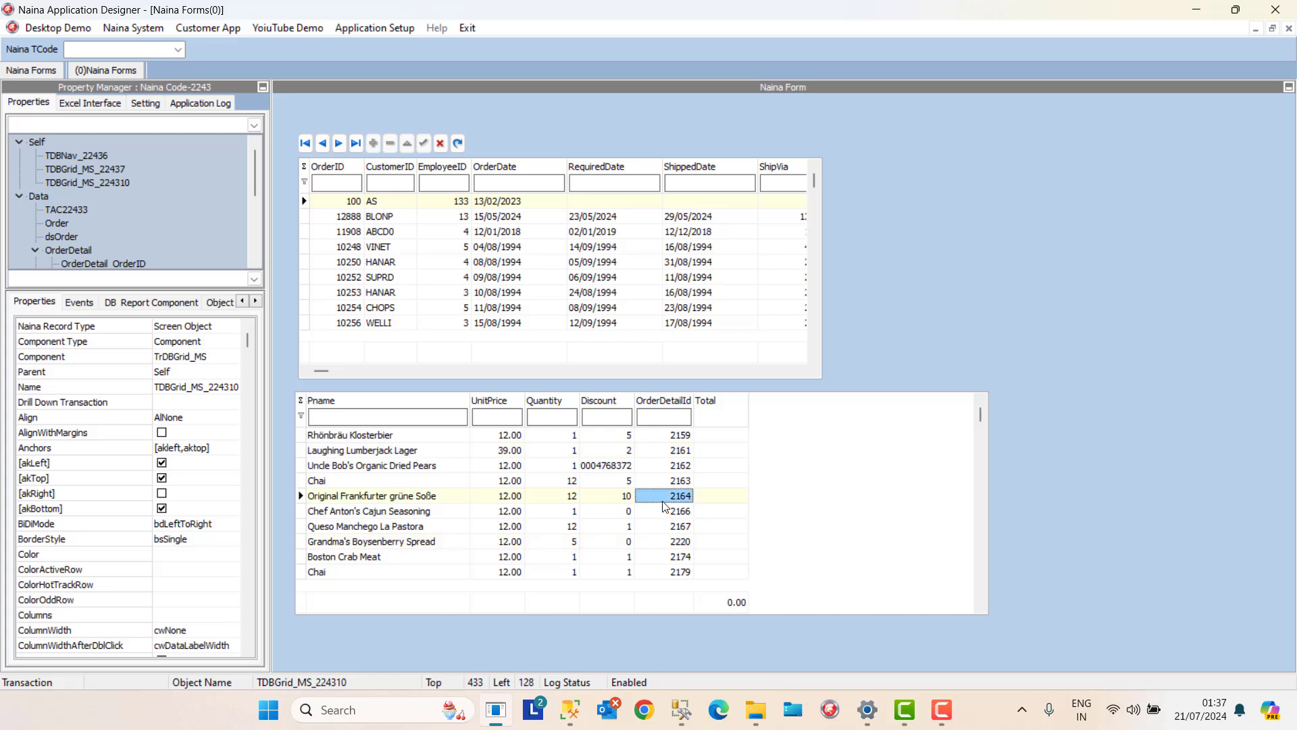
click(668, 541)
click(683, 573)
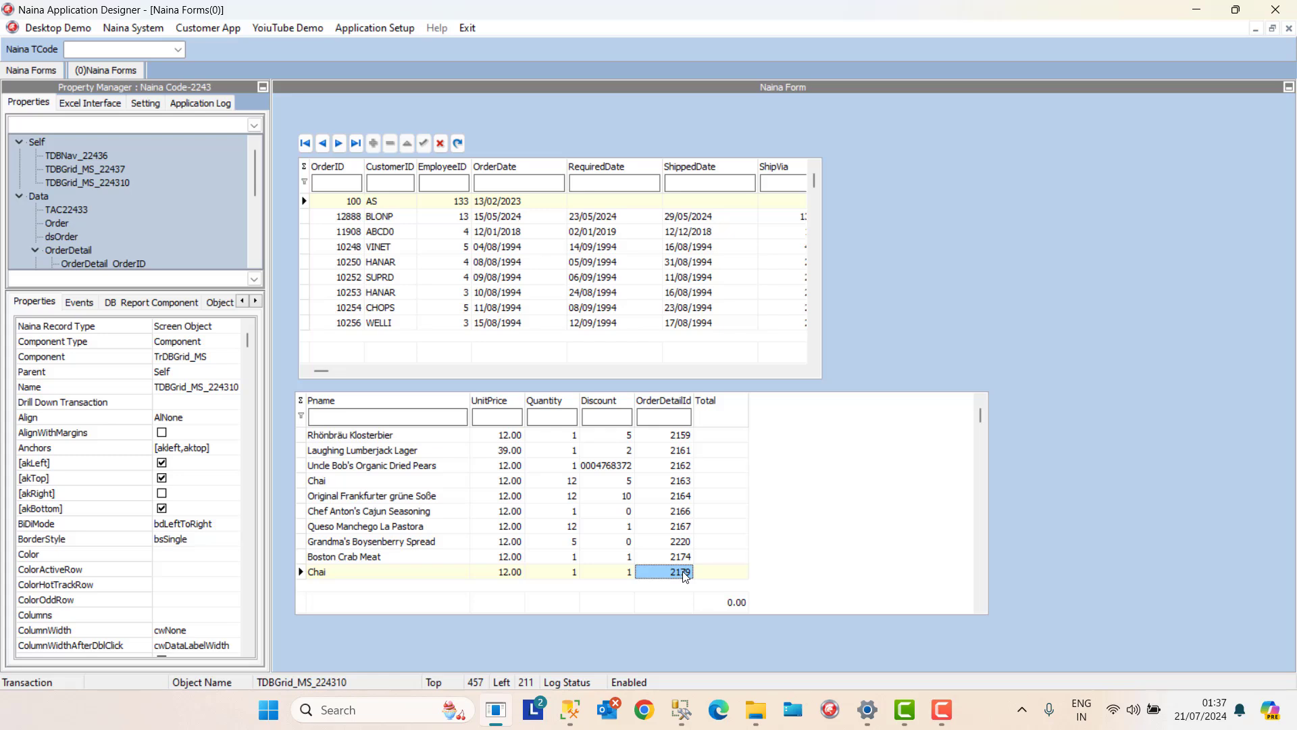
click(727, 451)
click(727, 436)
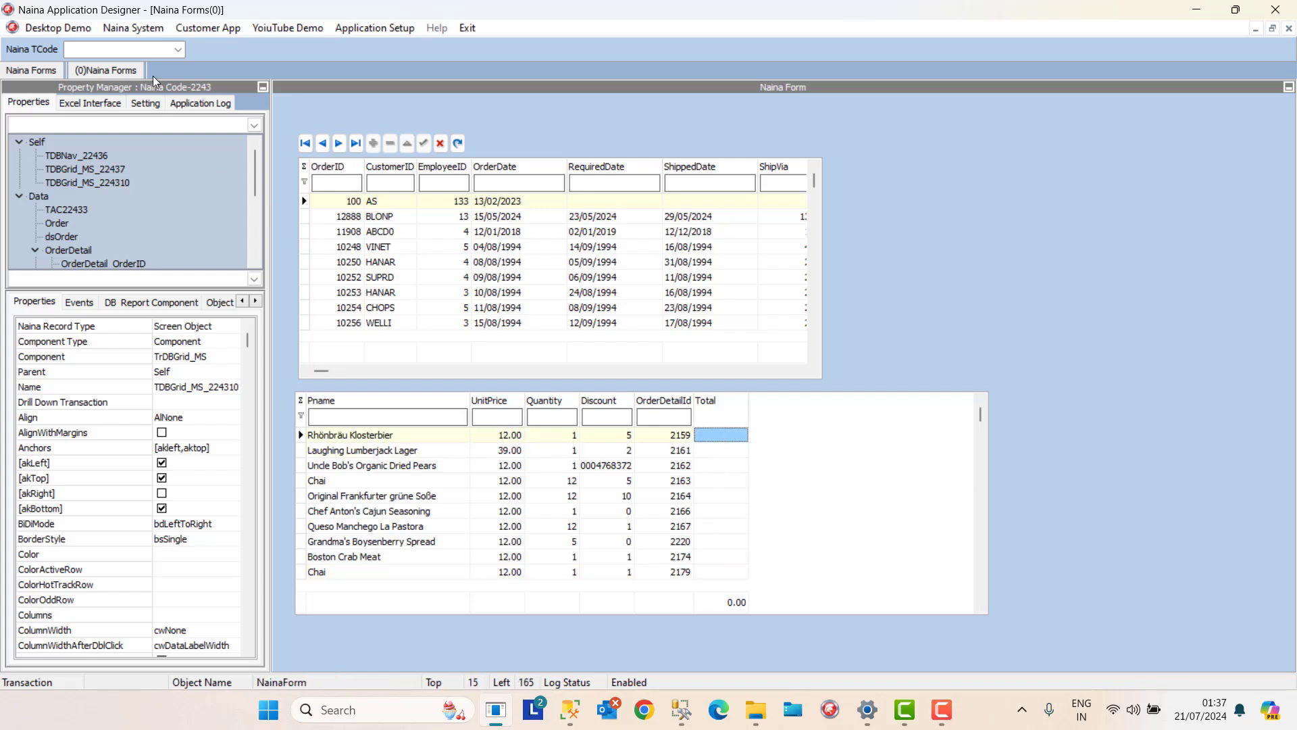
Run the Calculated Field Deno form again and step through the orders to examine each order's footer sum.
click(193, 30)
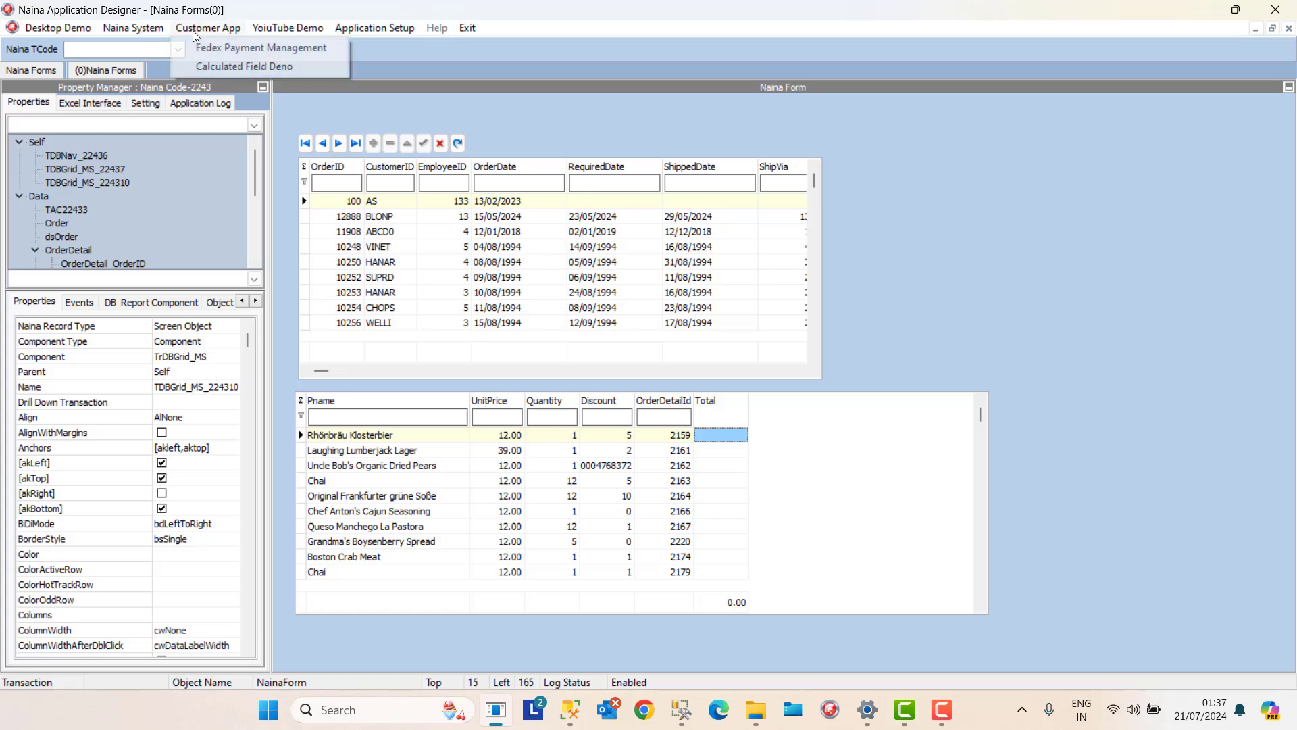
click(203, 66)
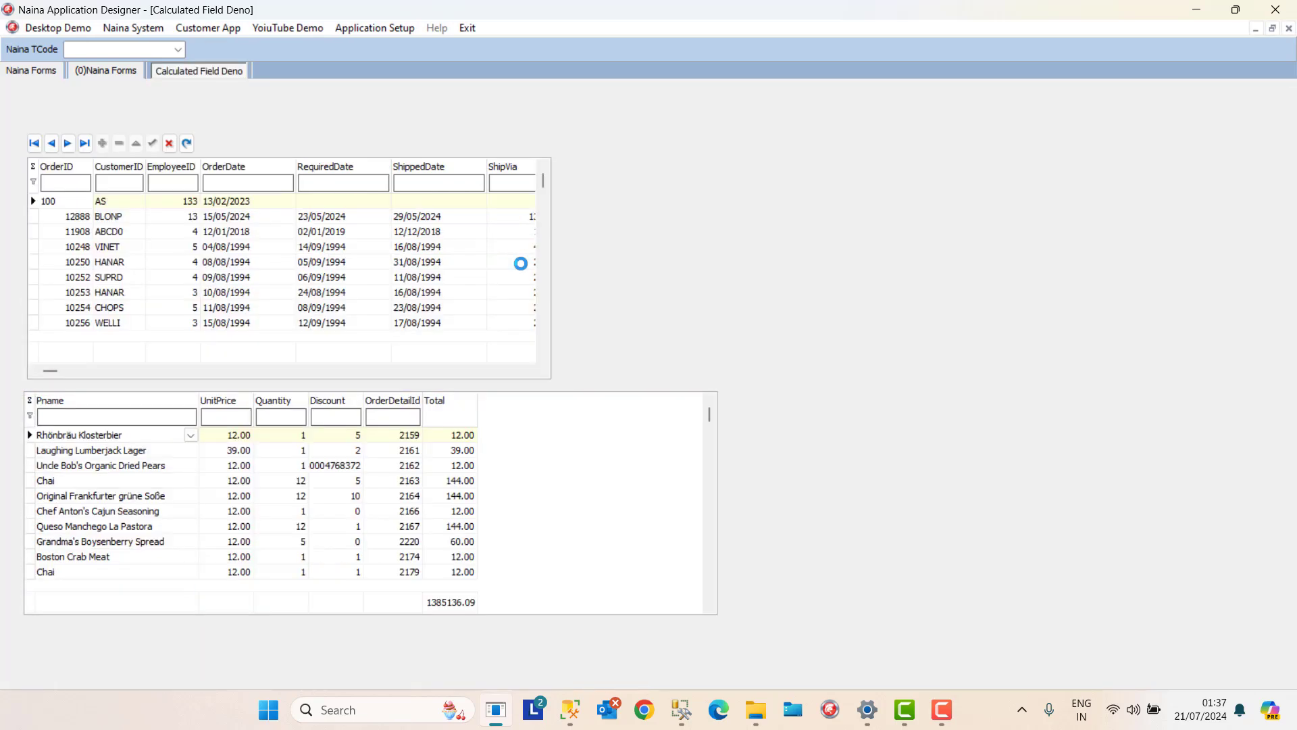
click(460, 493)
click(463, 558)
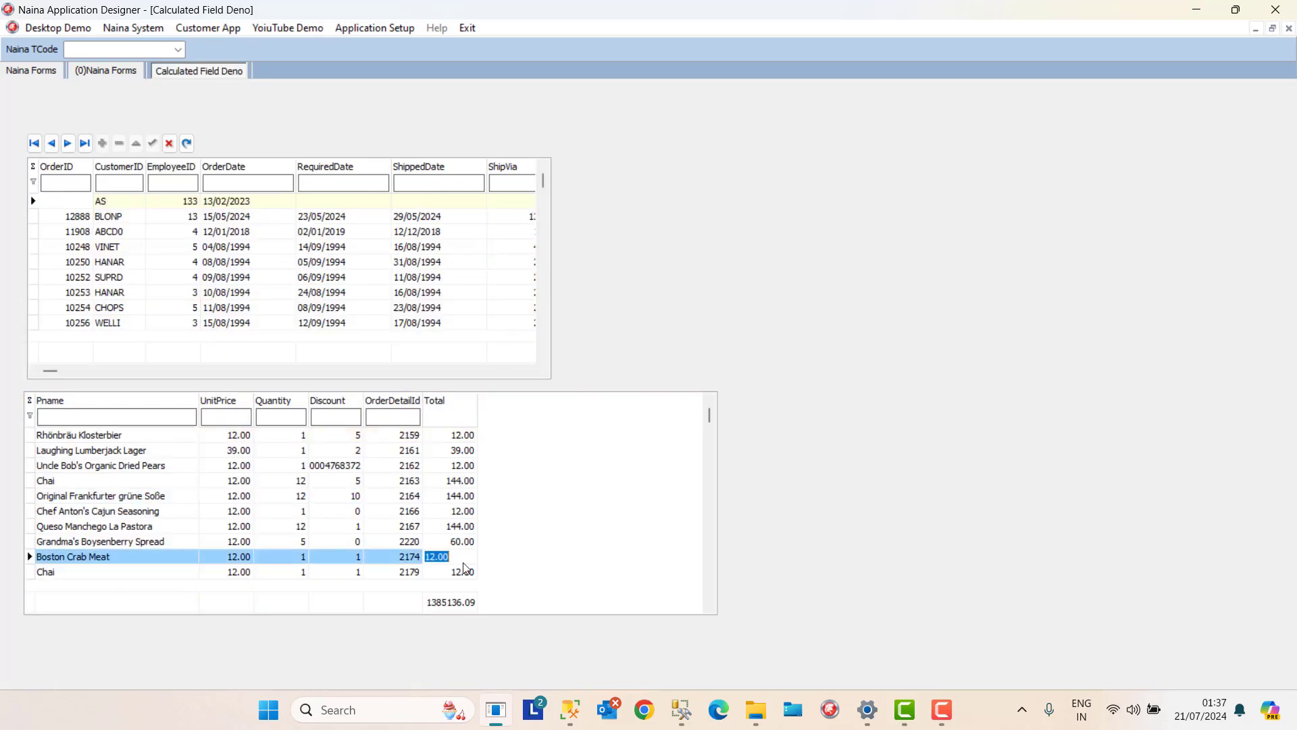
click(92, 246)
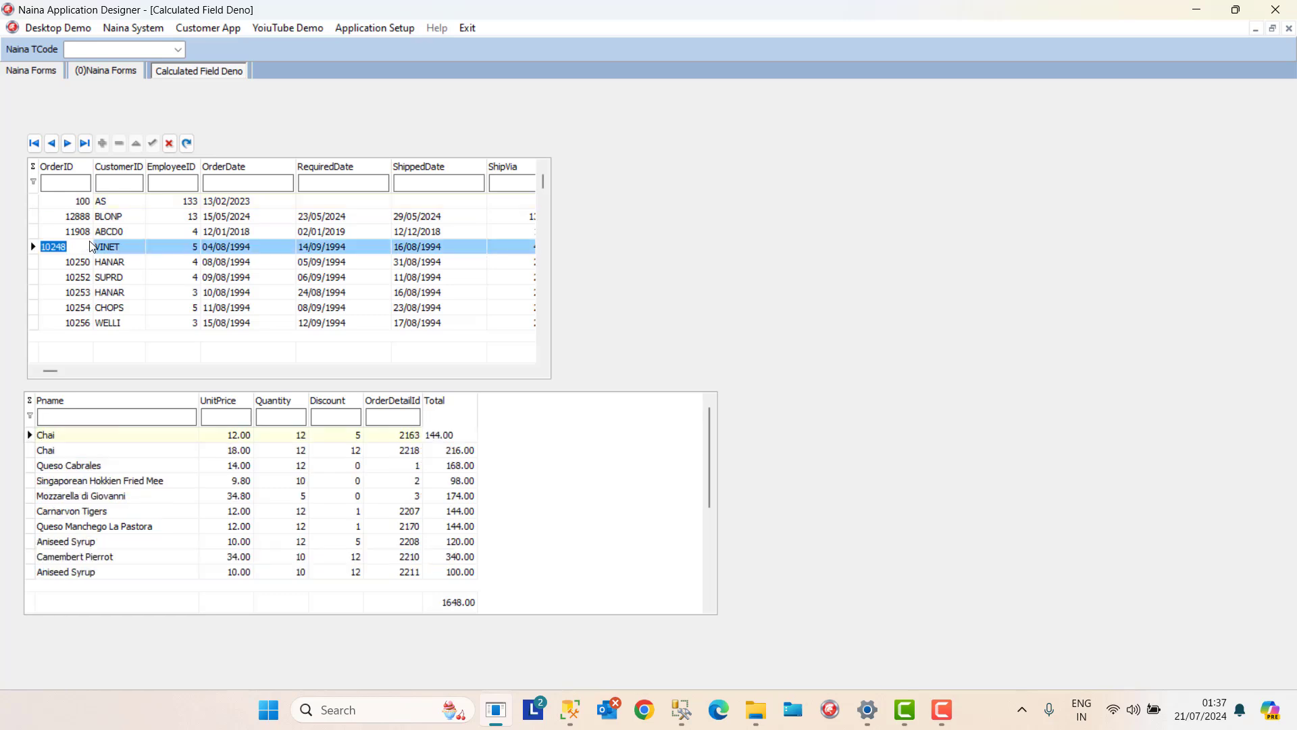
key(Down)
key(Down)
key(Down)
key(Down)
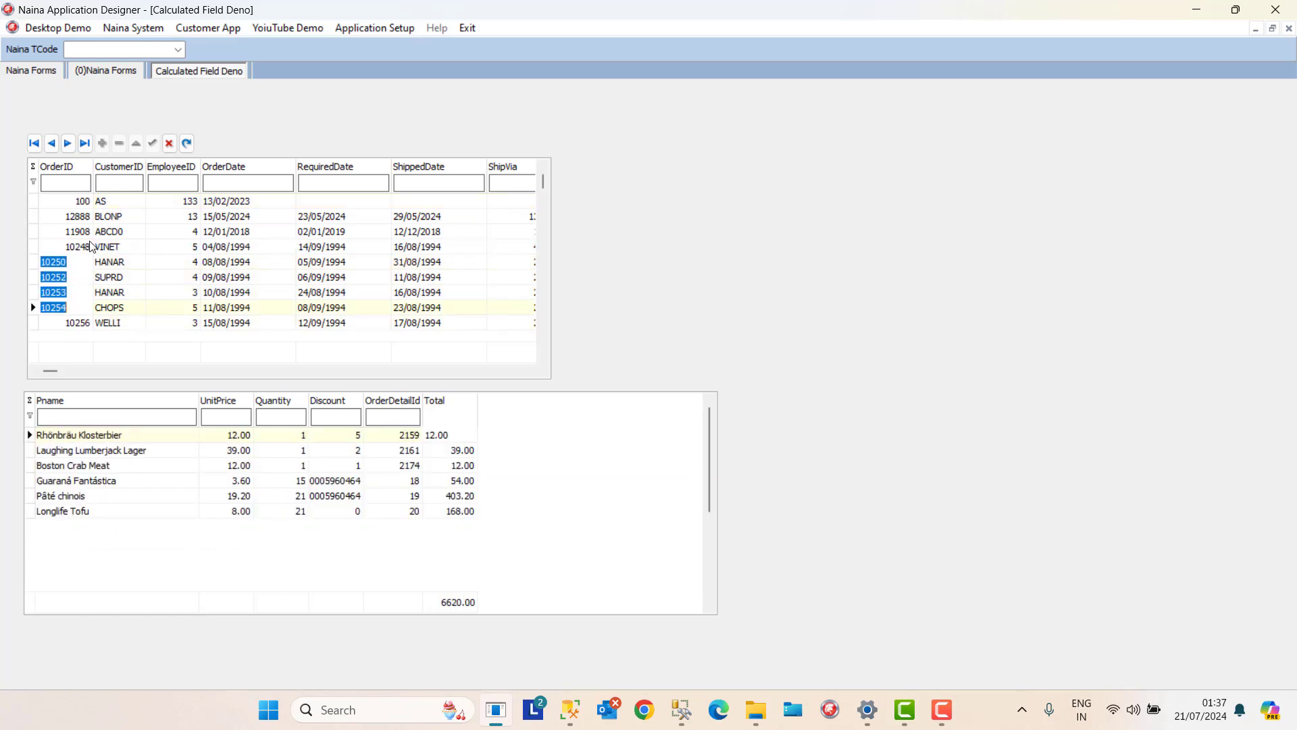
key(Up)
key(Up)
key(Up)
key(Up)
key(Up)
key(Up)
key(Up)
key(Down)
key(Down)
key(Down)
key(Down)
key(Down)
key(Down)
key(Down)
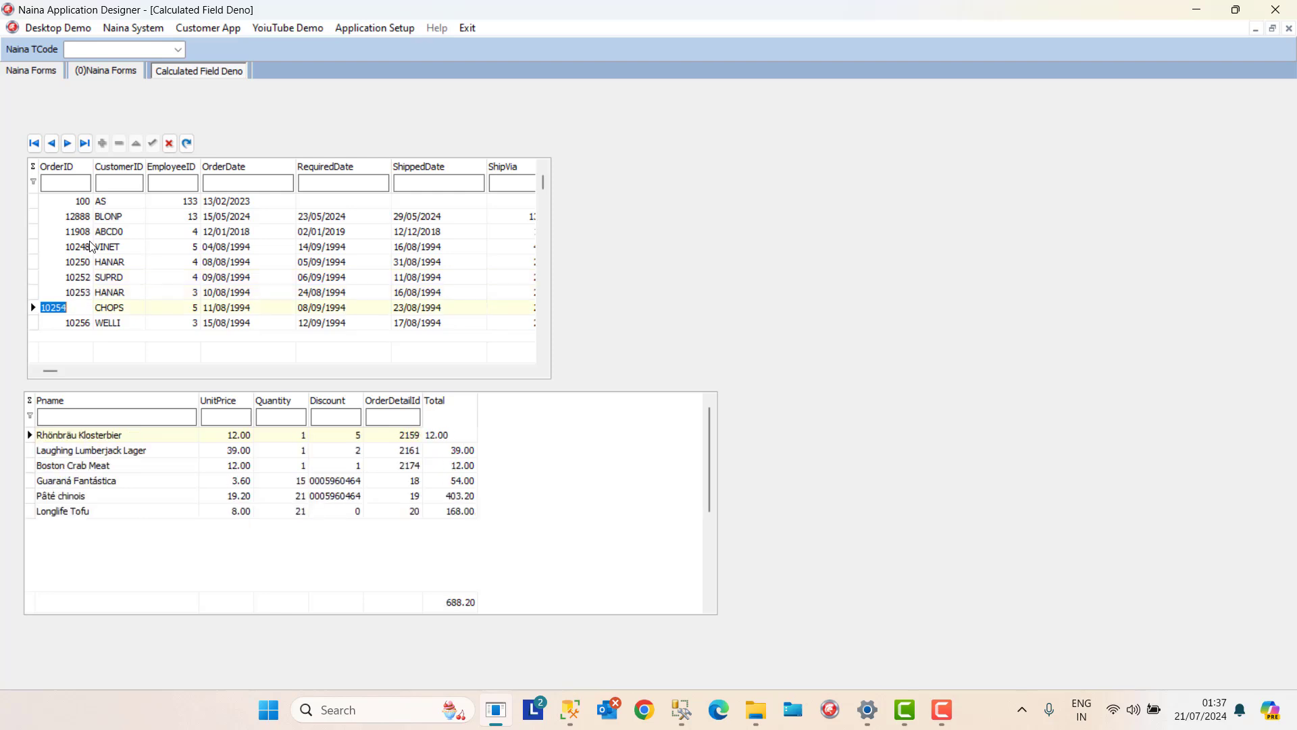
key(Up)
key(Up)
key(Up)
key(Up)
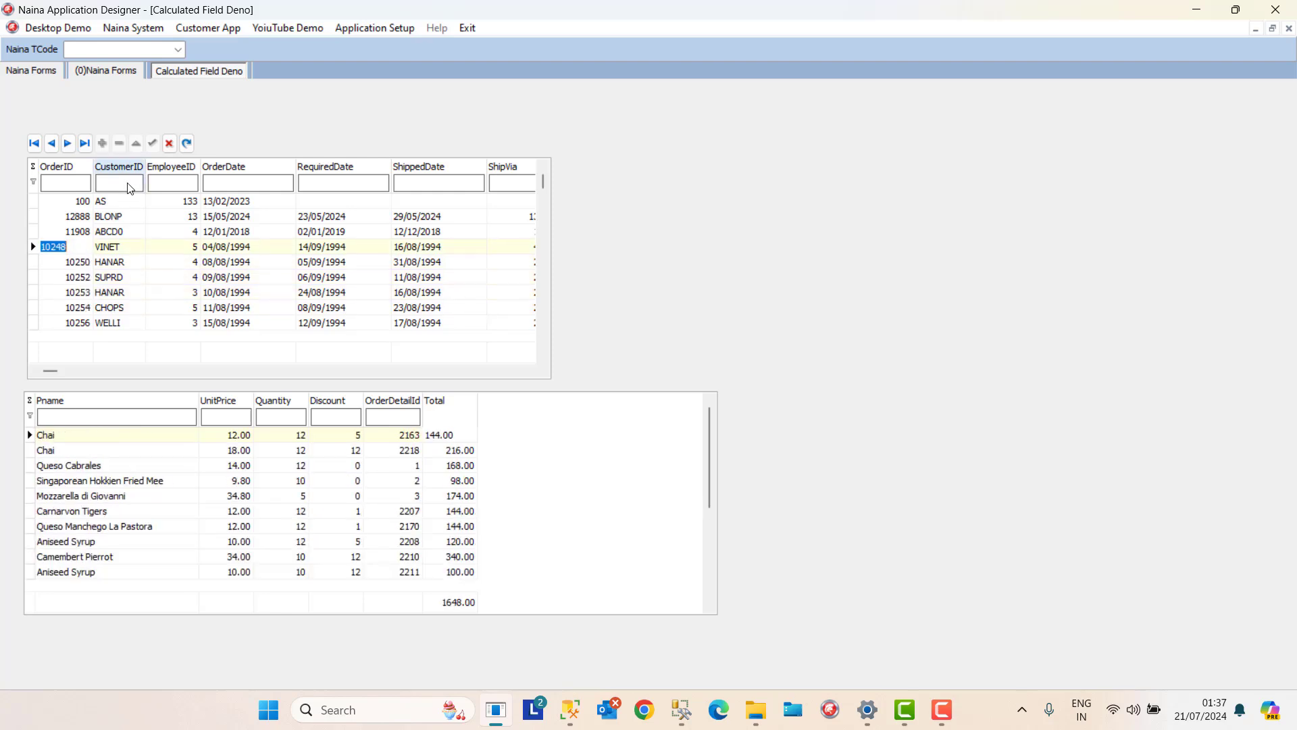
Filter the running form's orders by CustomerID VIN and select different matching orders to examine their detail totals.
click(131, 183)
key(Caps_Lock)
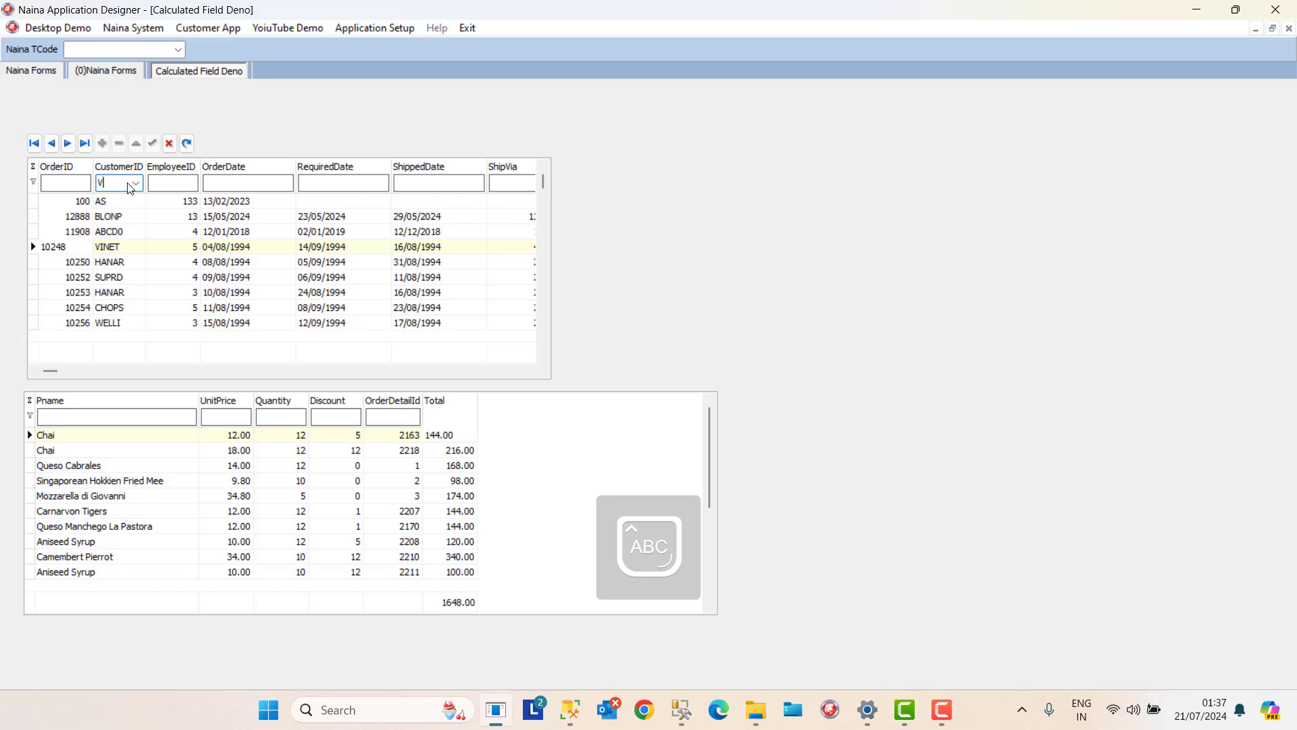
text(VIN)
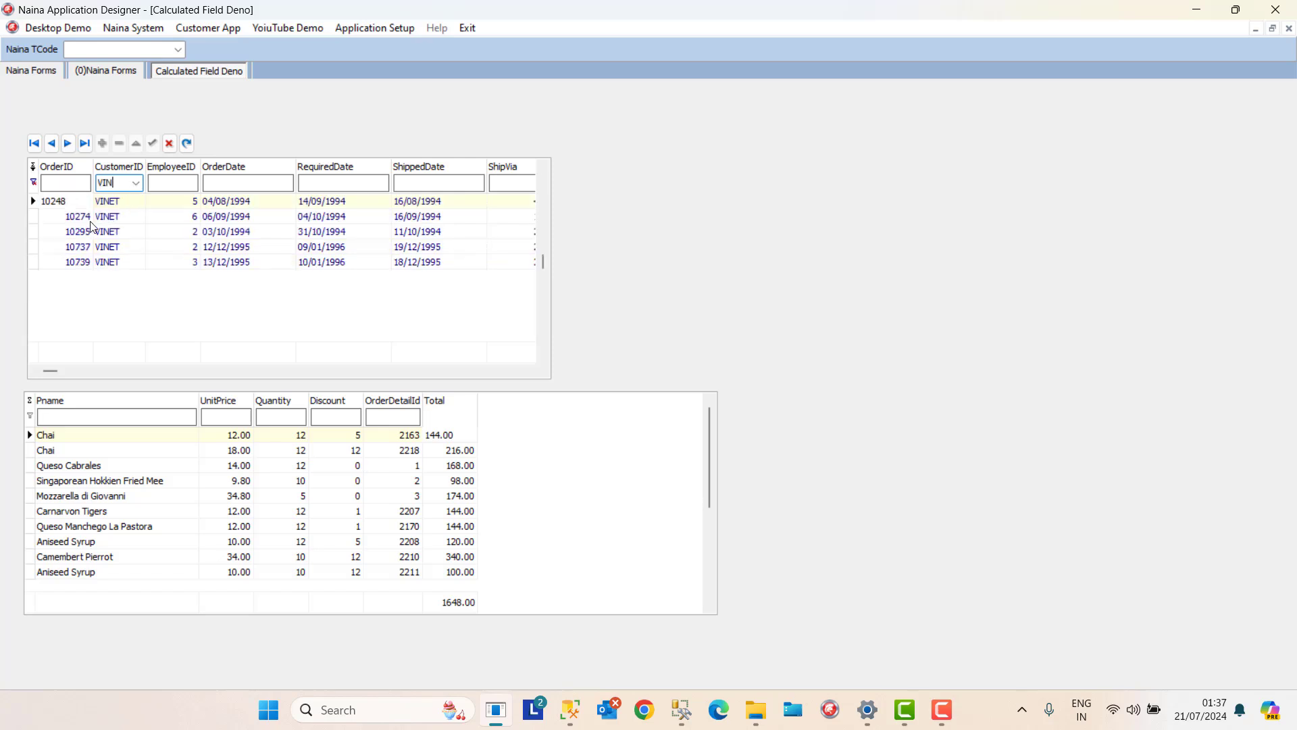
click(91, 221)
click(93, 247)
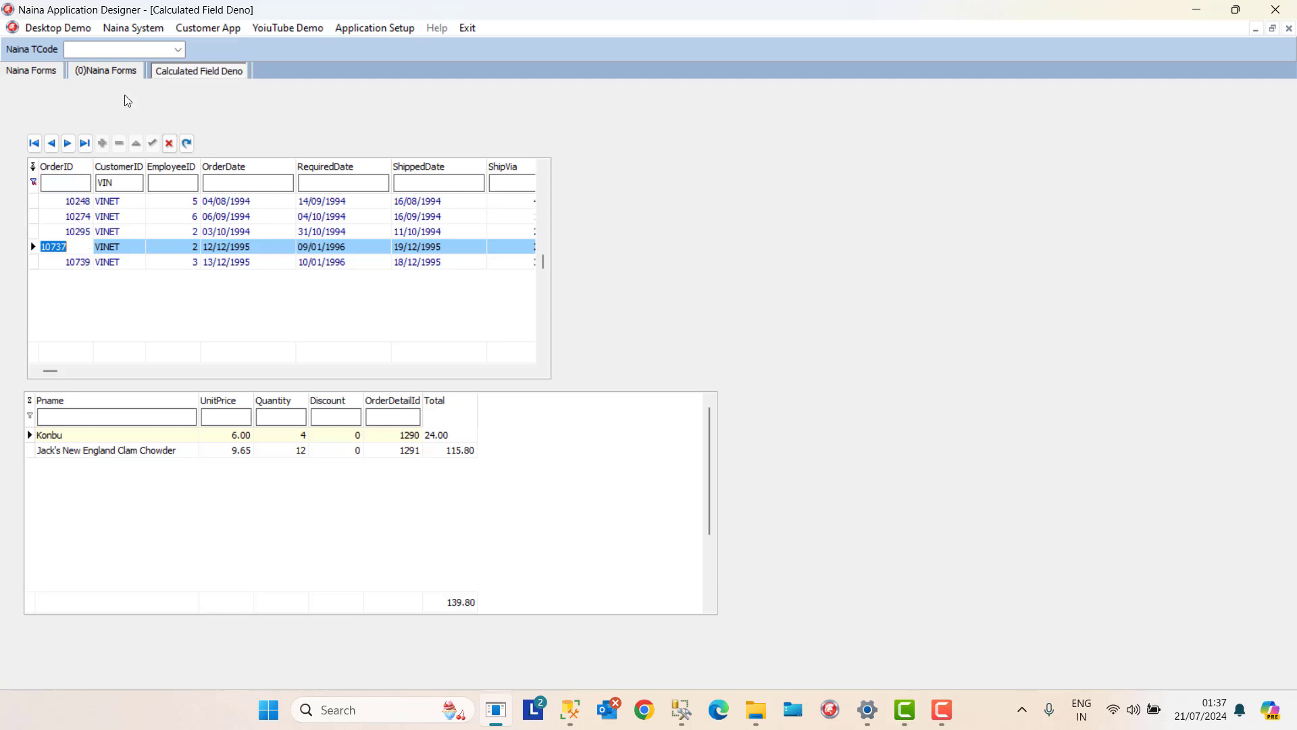
Return to the form designer and open the system setup of the orders grid.
click(50, 69)
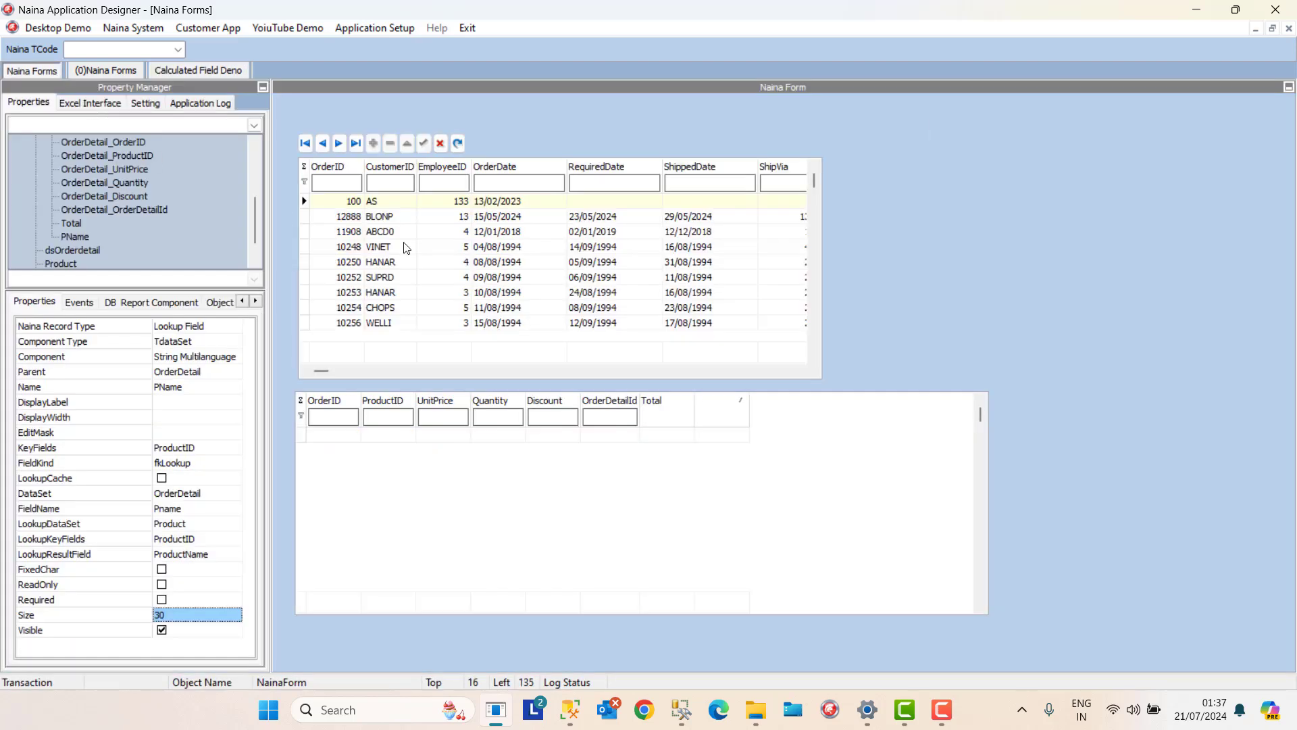
click(317, 235)
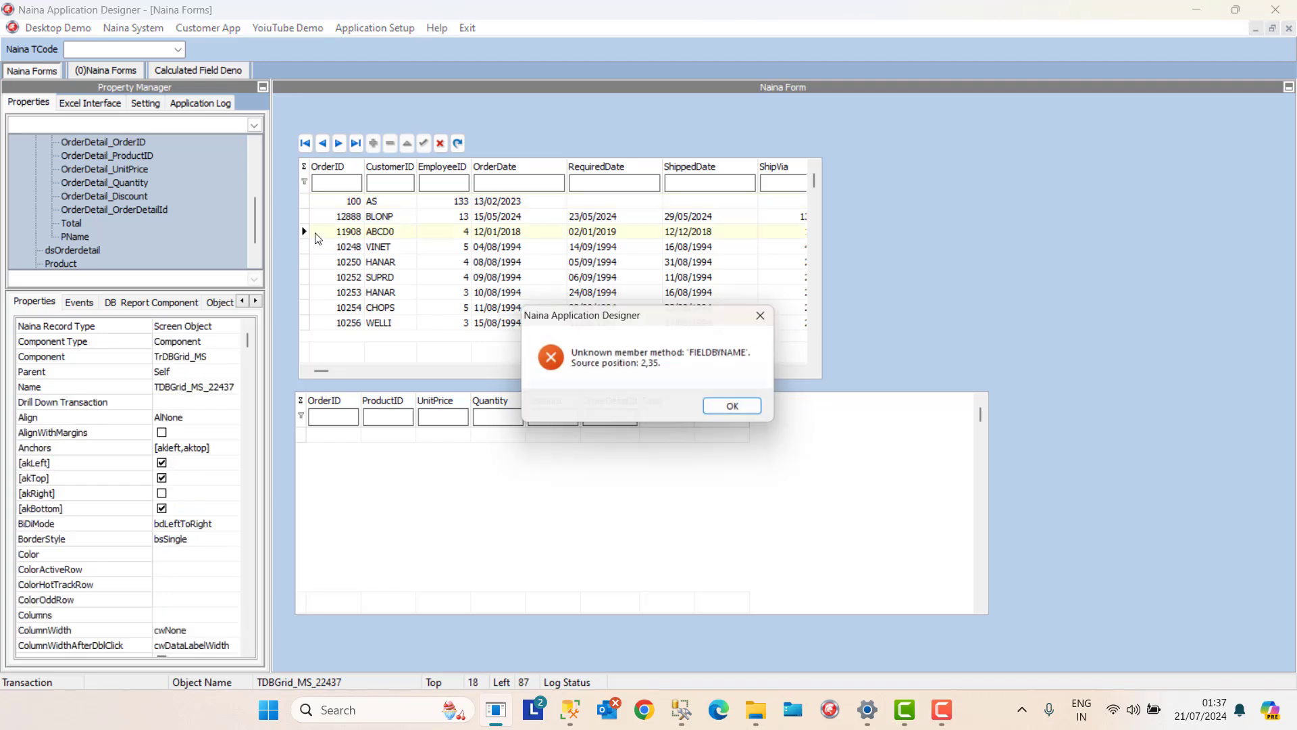
click(738, 409)
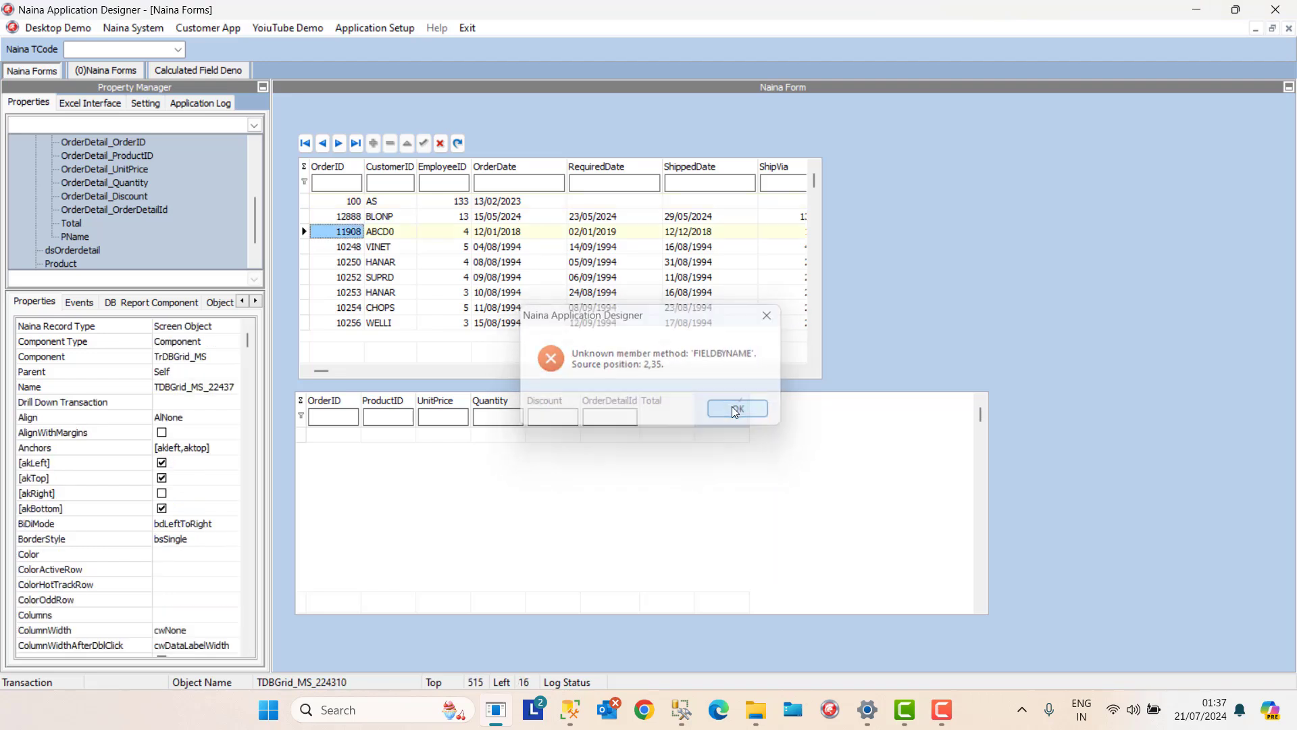
right_click(312, 231)
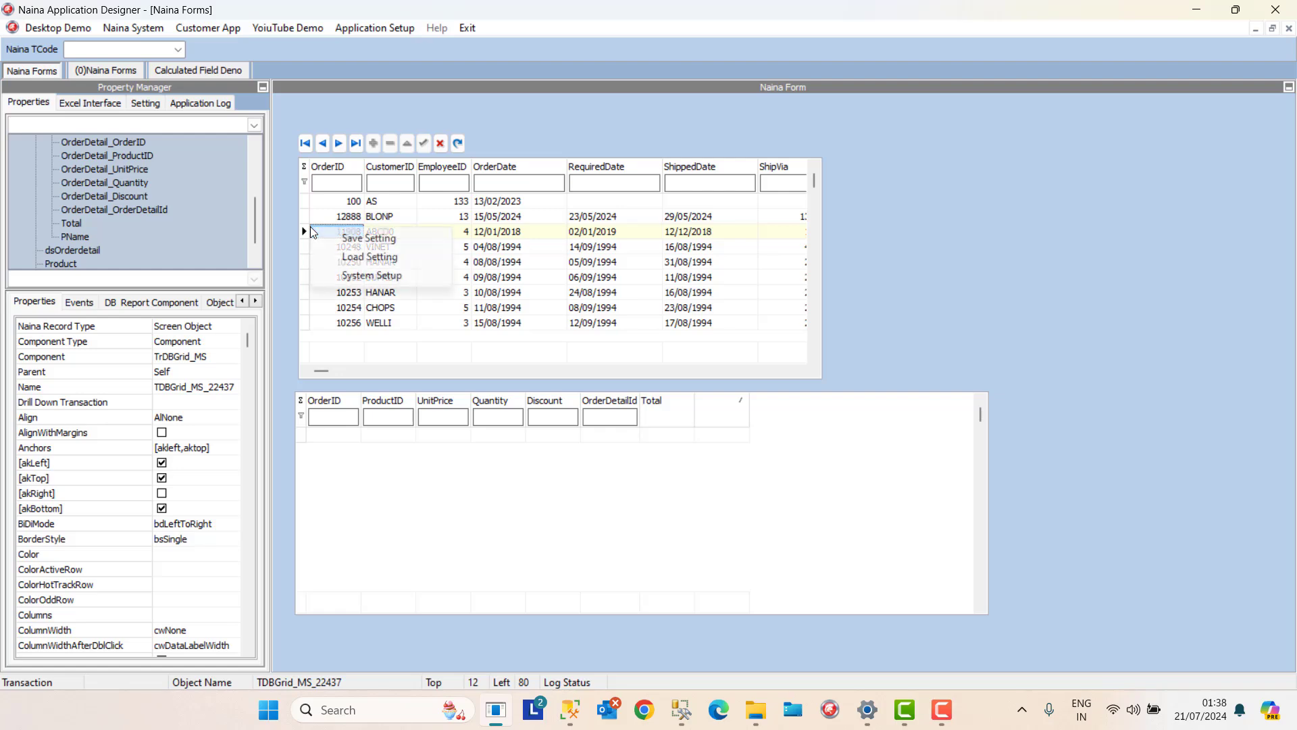
click(368, 275)
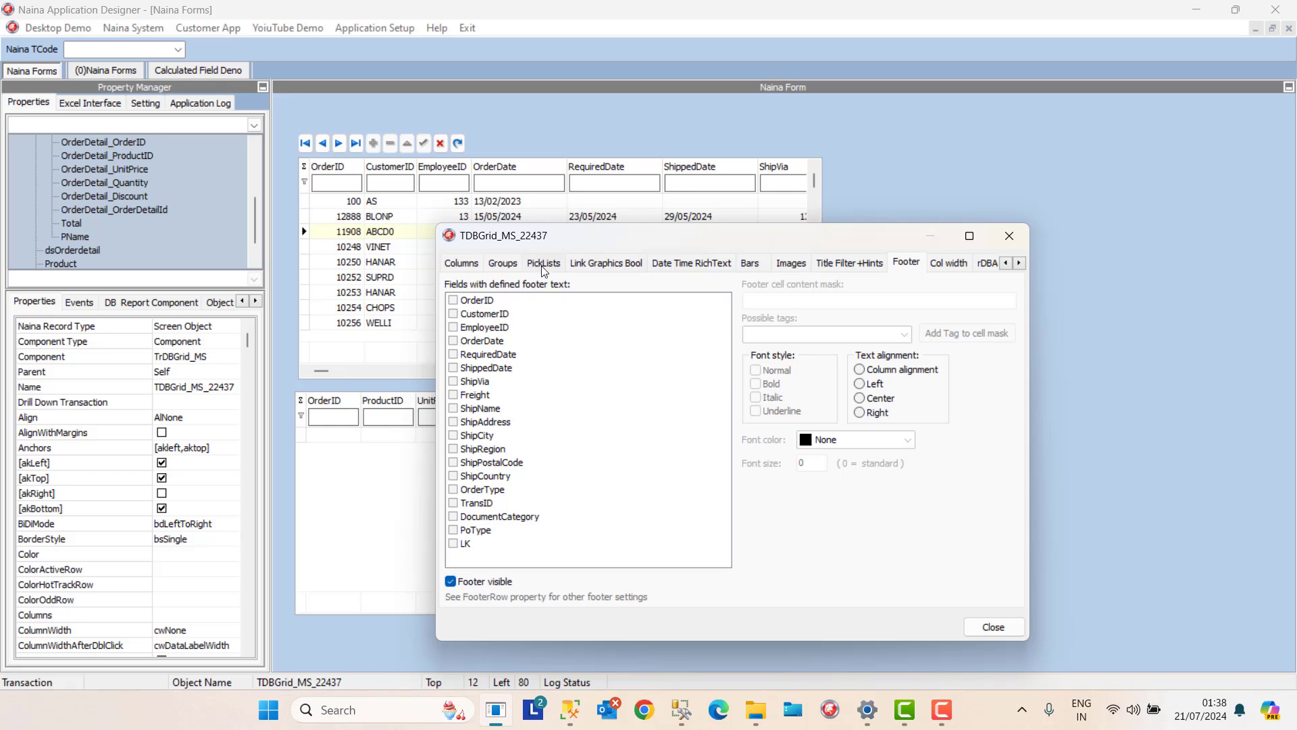
Define a footer for the orders grid's OrderID field with the content mask %COUNTALL and close the grid setup.
click(459, 302)
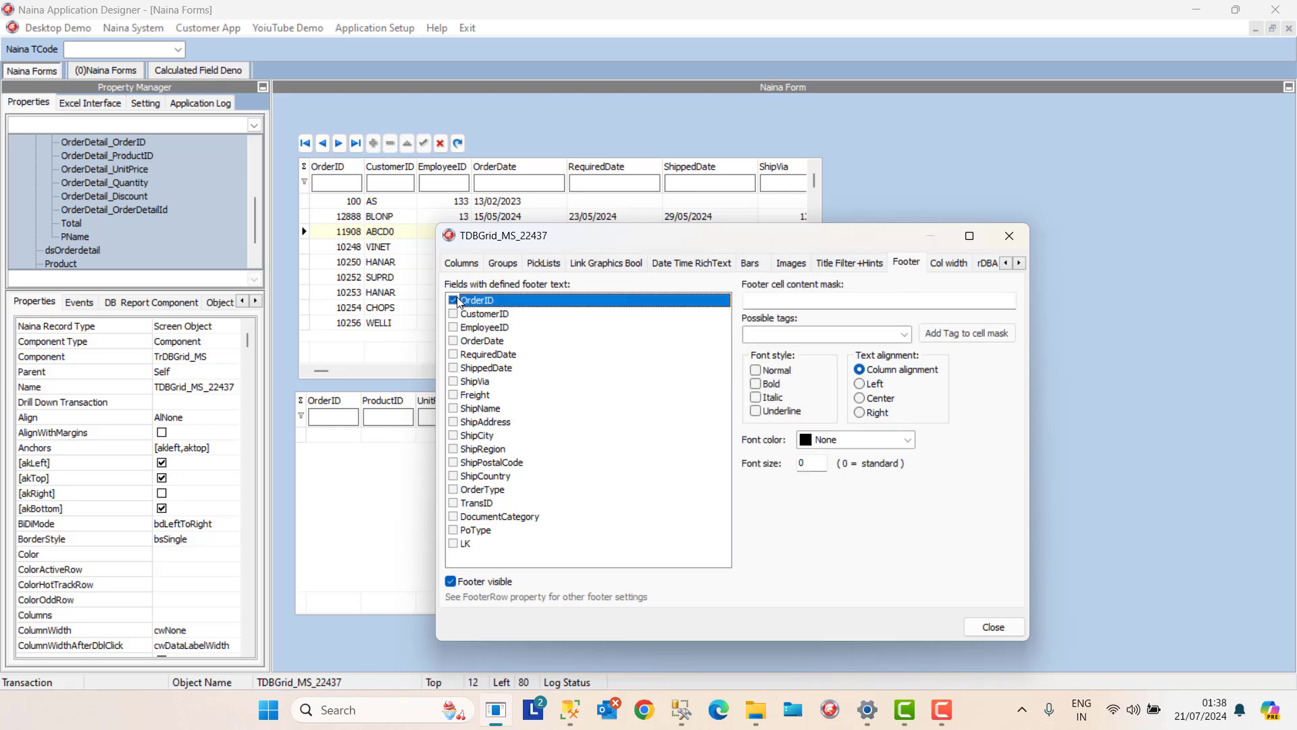
click(905, 335)
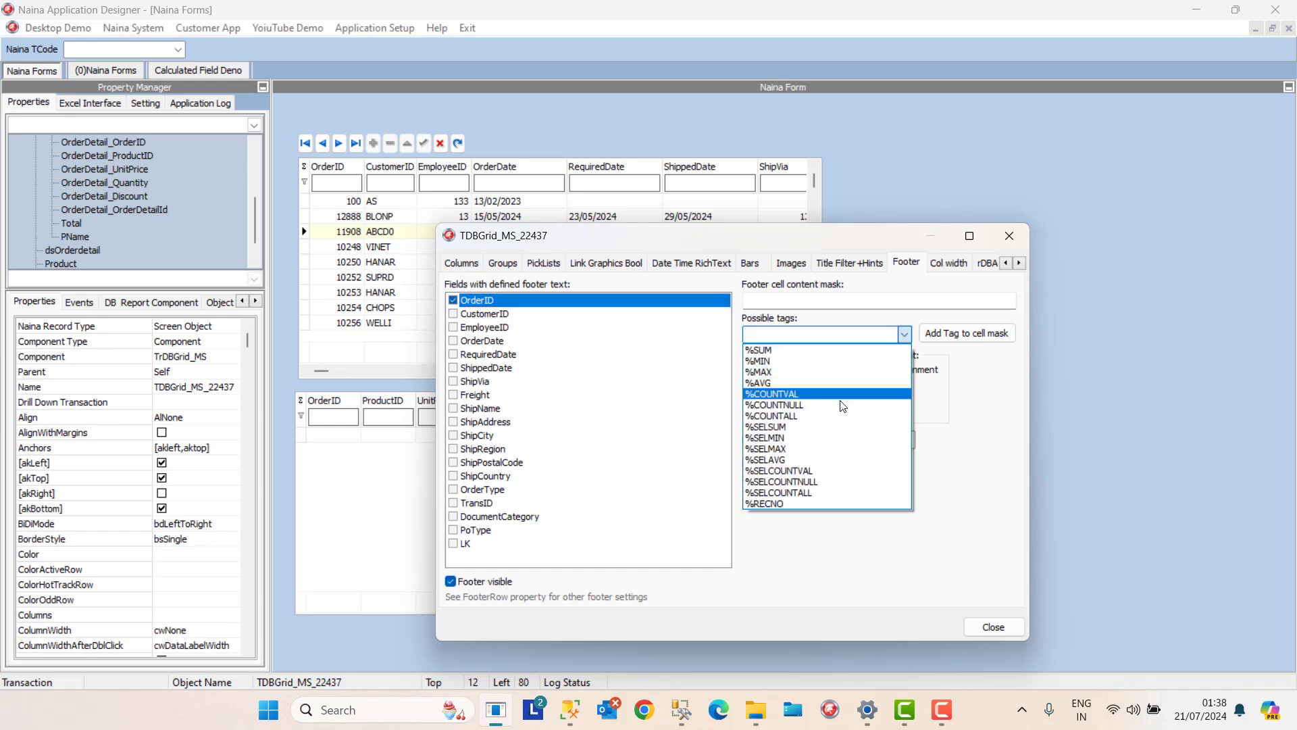
click(835, 417)
key(ctrl+c)
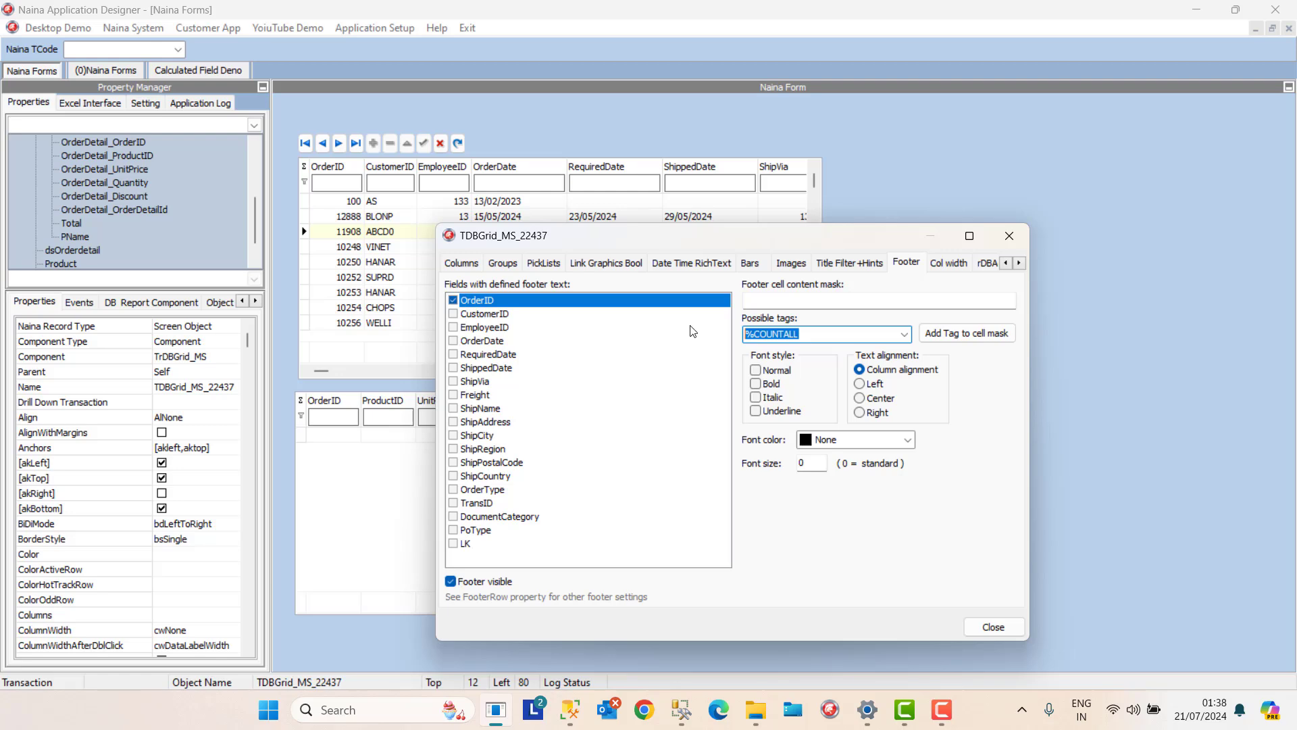
click(774, 300)
key(ctrl+v)
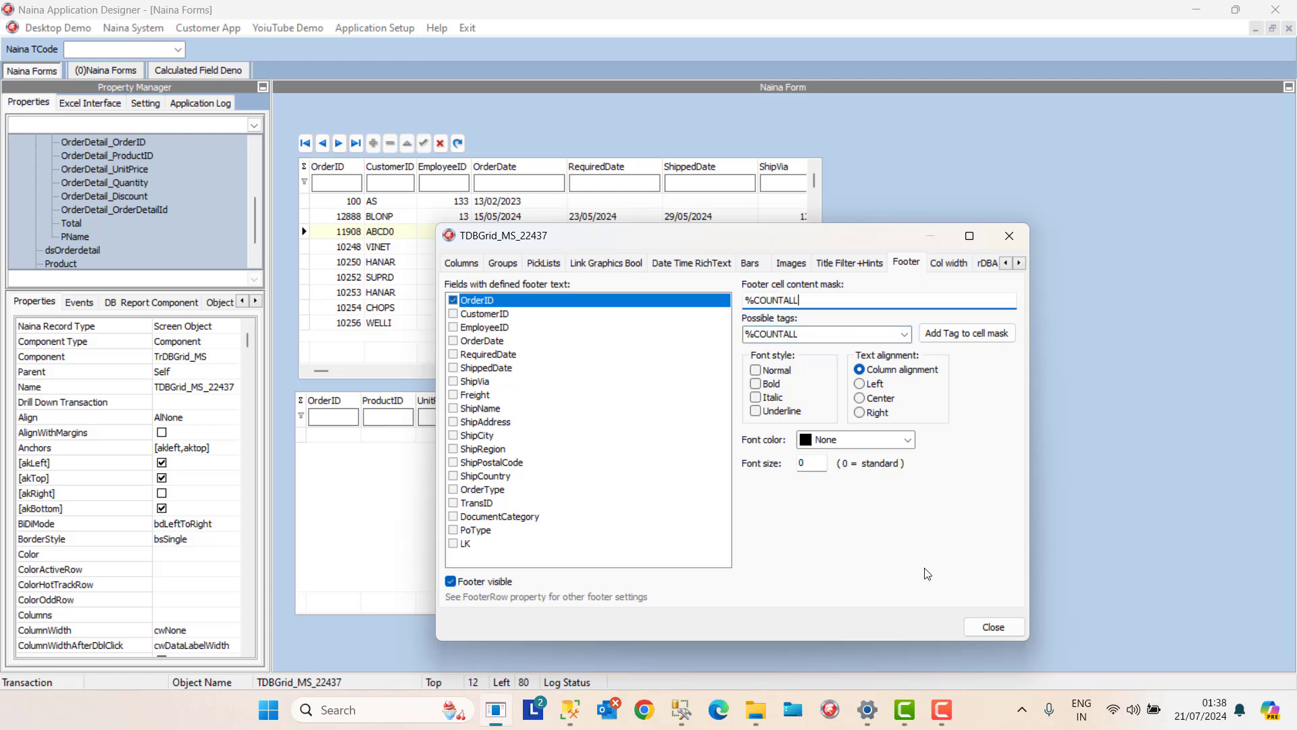
click(993, 627)
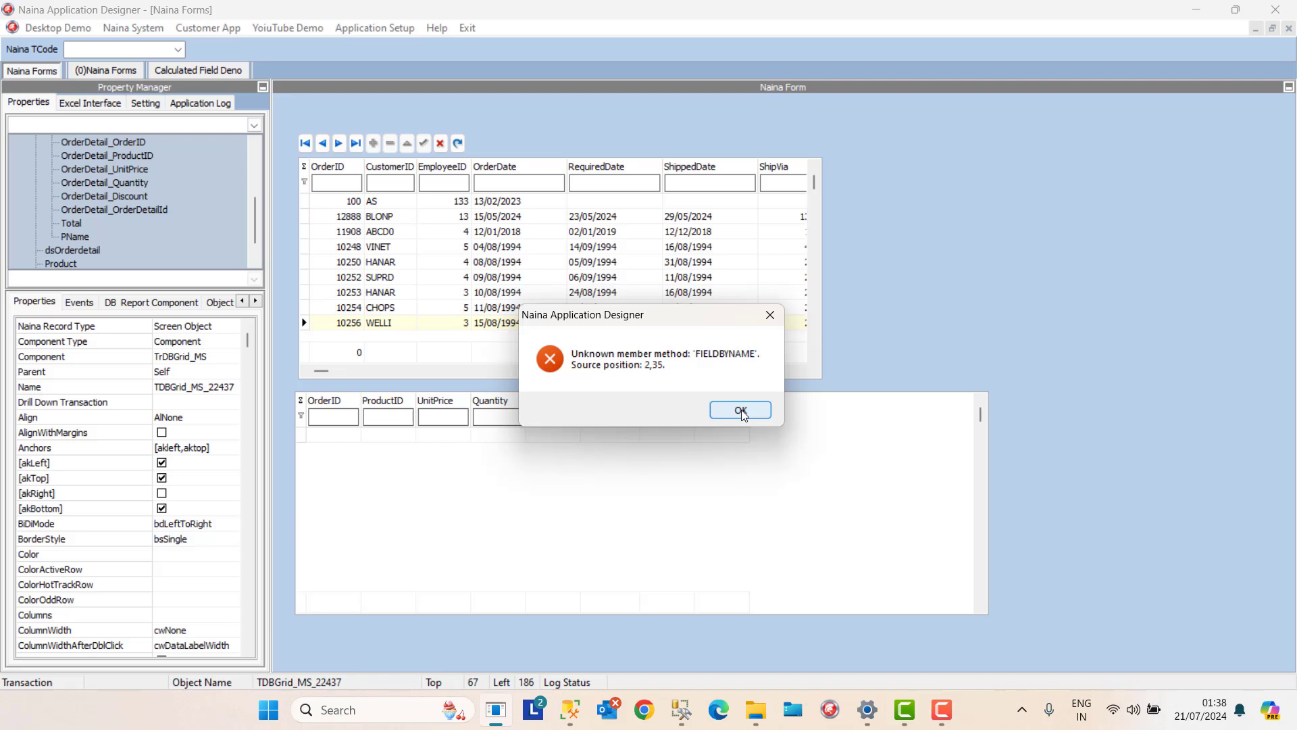
click(741, 410)
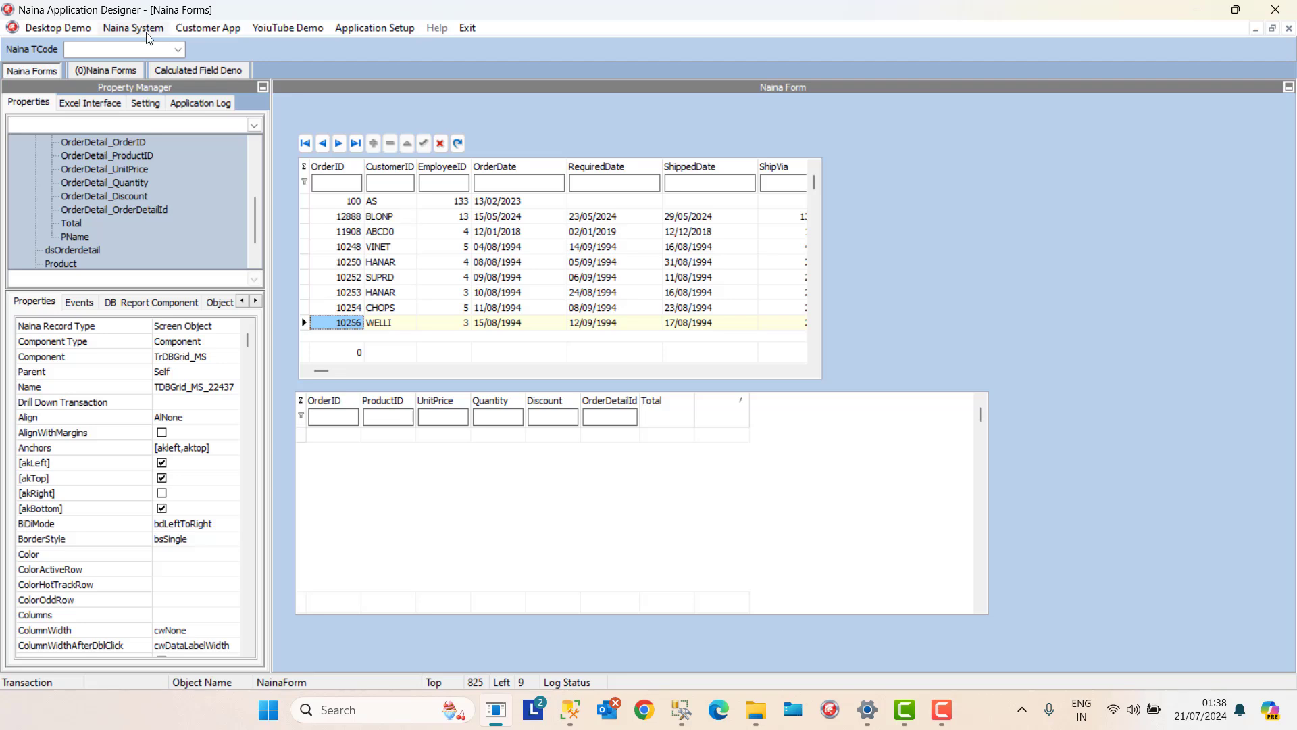
Run the Calculated Field Deno form again and select different orders to examine the OrderID count and detail sum footers.
click(183, 29)
click(196, 66)
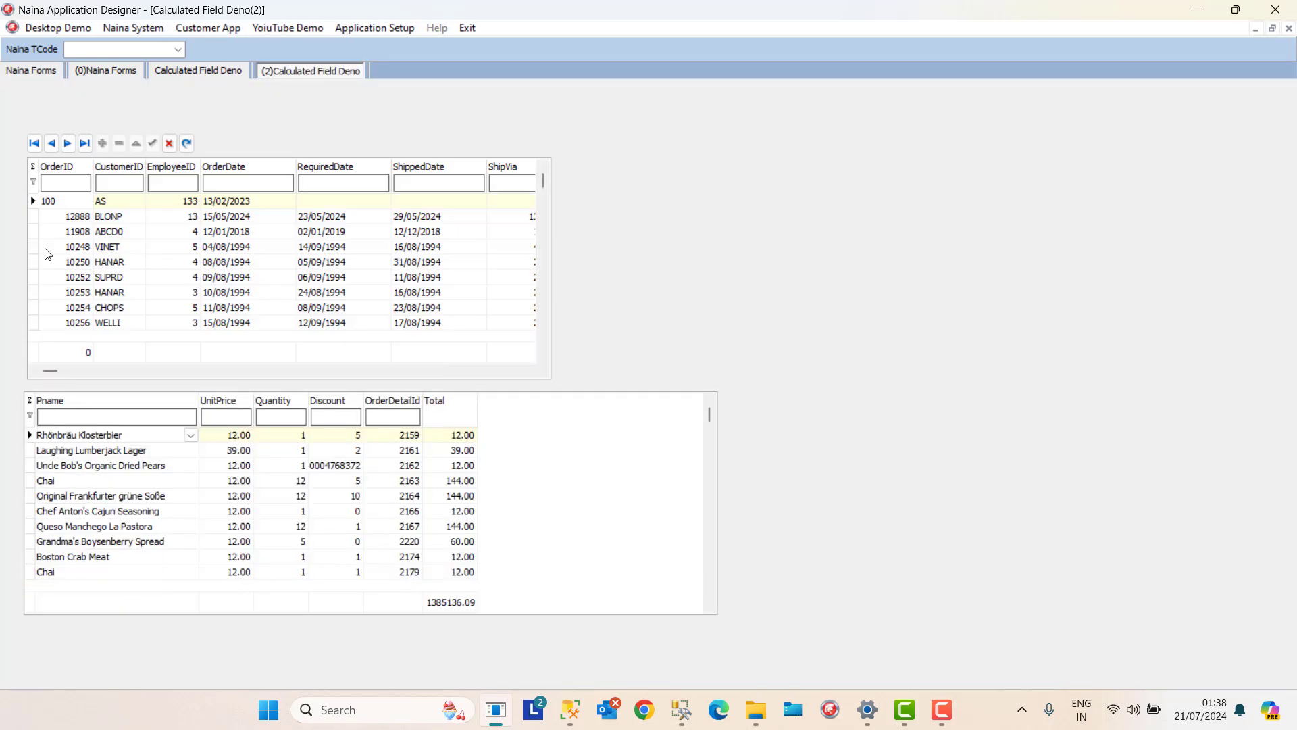
click(55, 263)
click(61, 295)
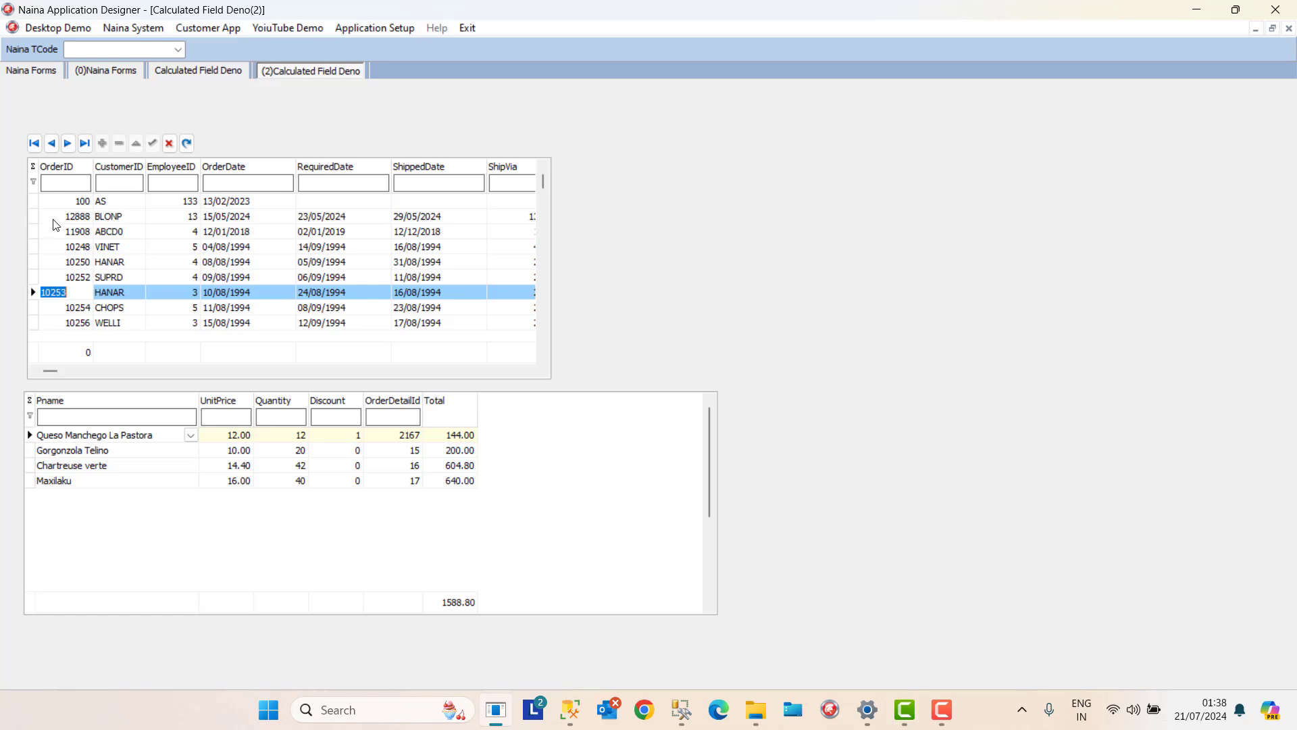
click(54, 220)
click(65, 295)
click(70, 322)
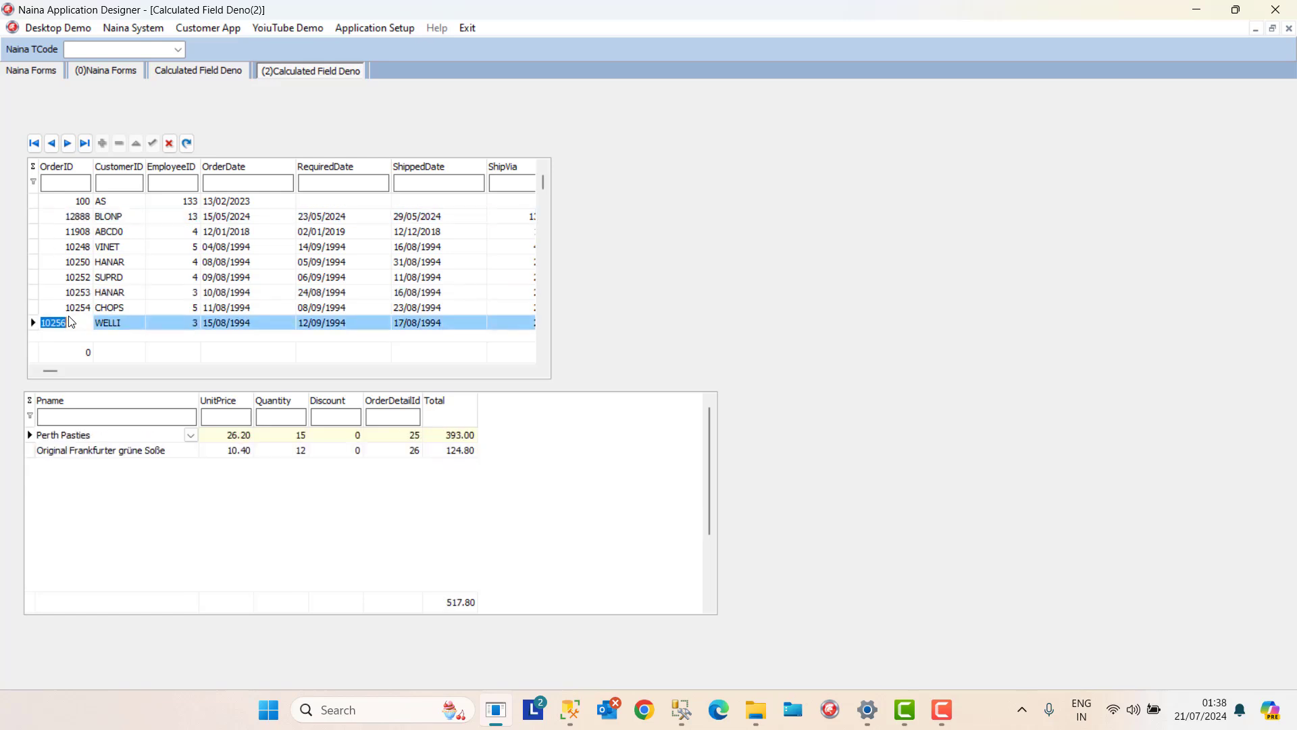
click(71, 250)
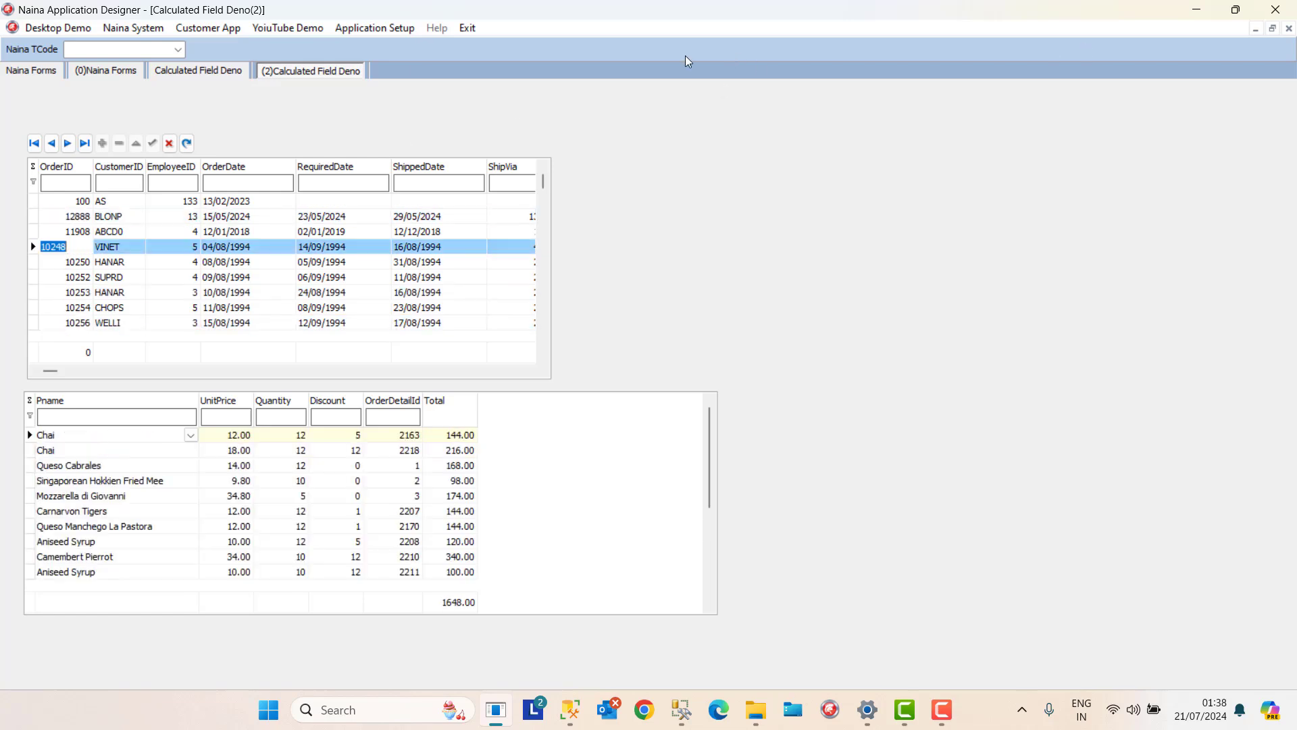
Close all open forms and reopen the Naina Forms designer.
click(1289, 31)
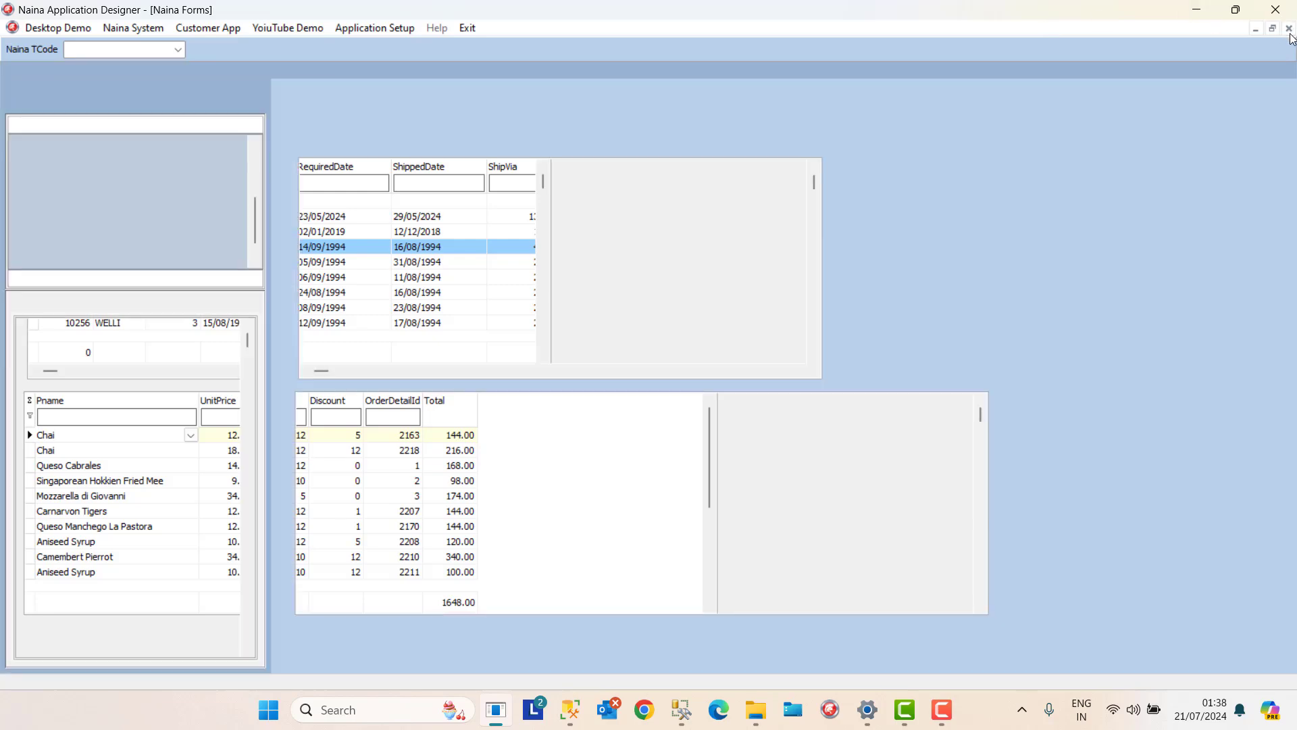
click(1288, 31)
click(1289, 30)
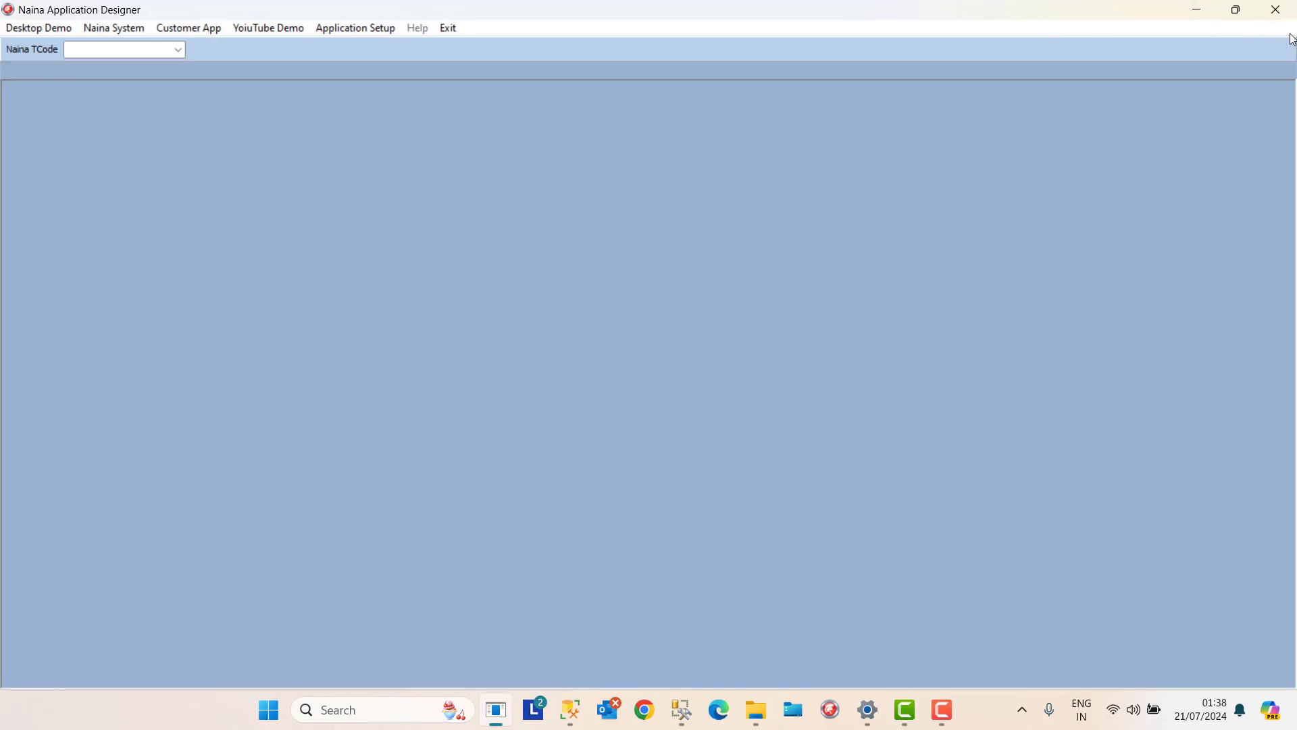
click(383, 30)
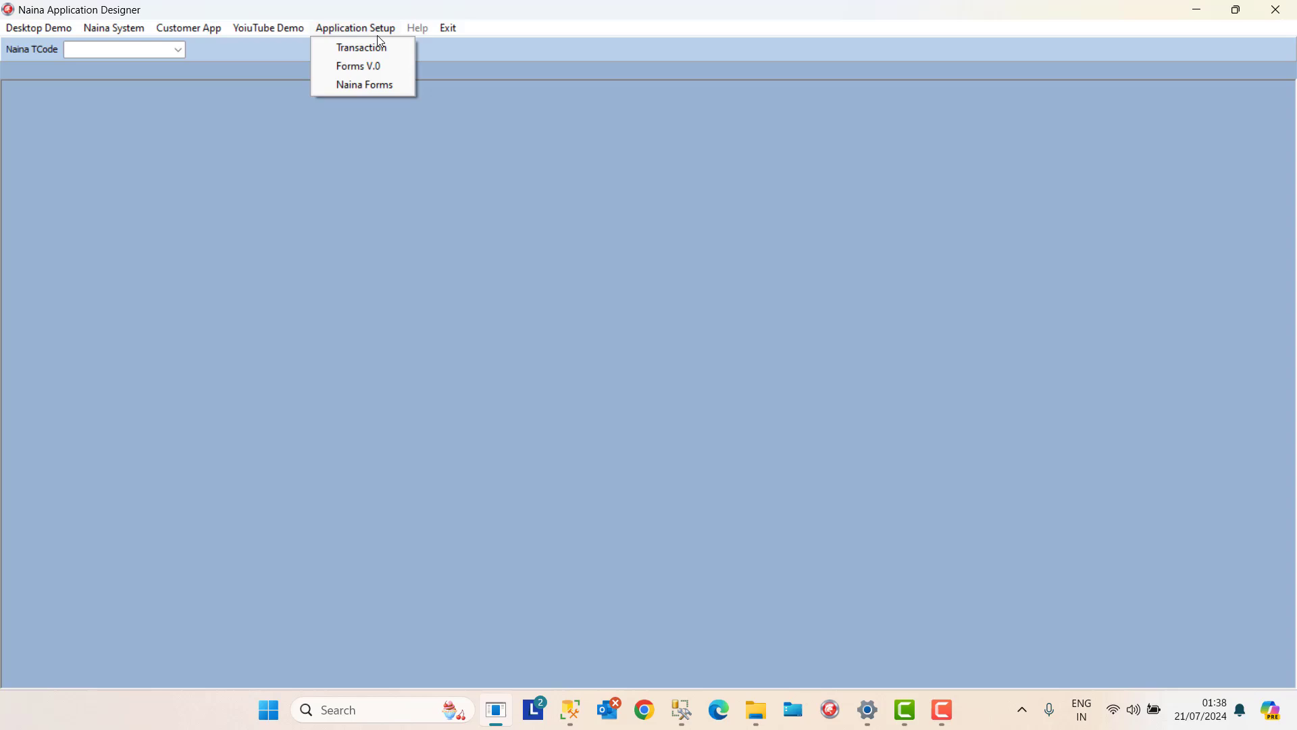
click(380, 85)
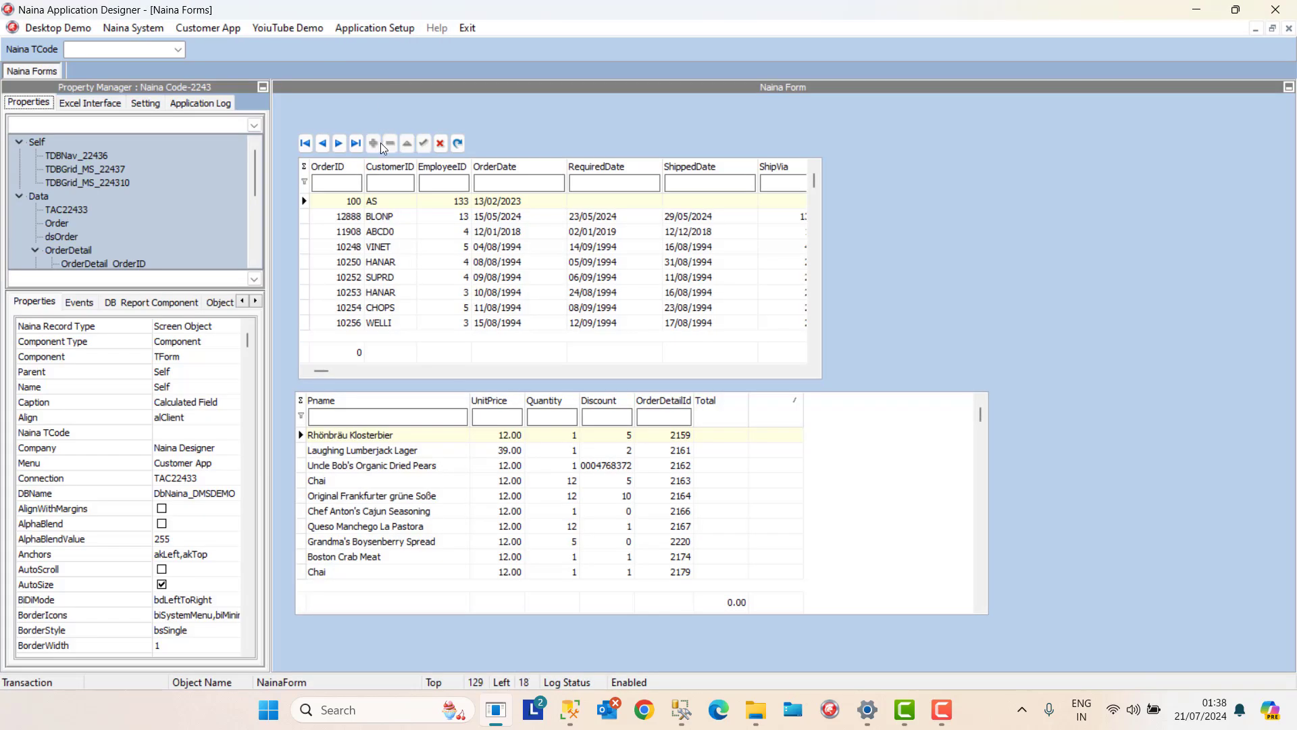
Examine the FooterRow.FieldFooterDefs property of the orders grid and of the detail grid.
click(350, 277)
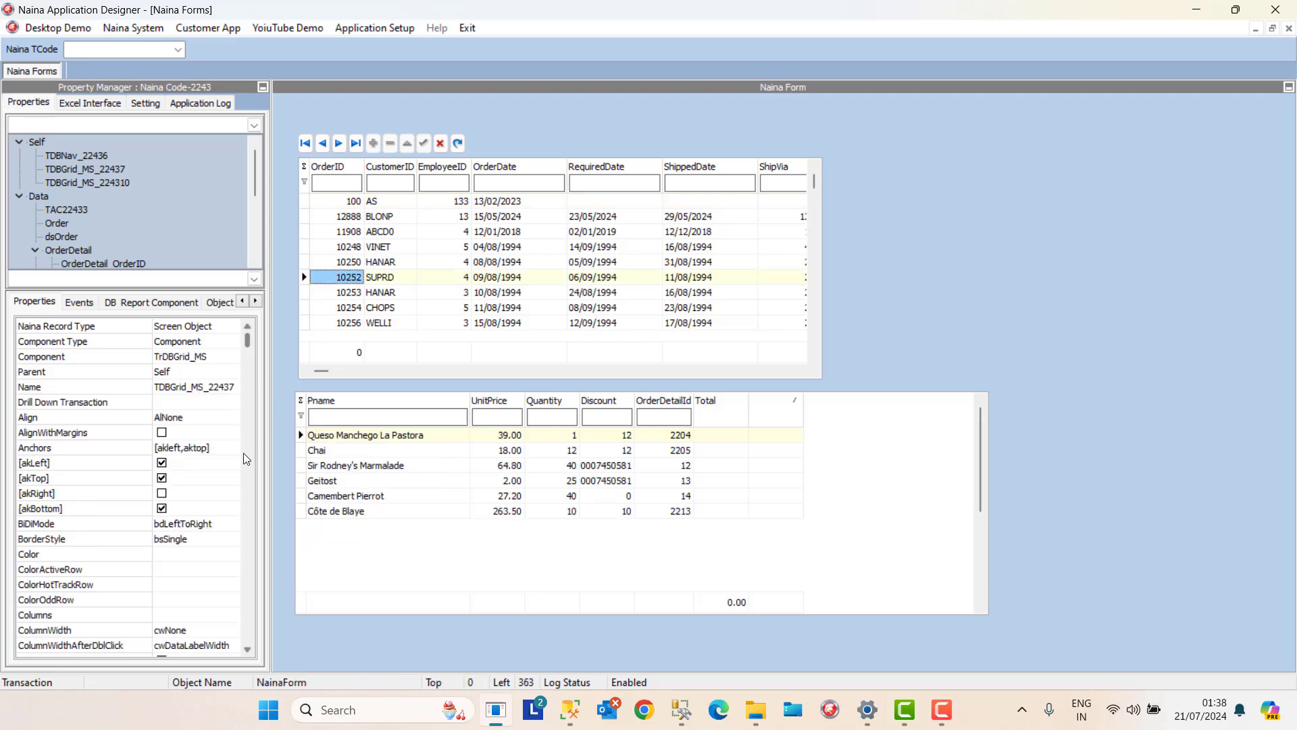
scroll(245, 458, down, 5)
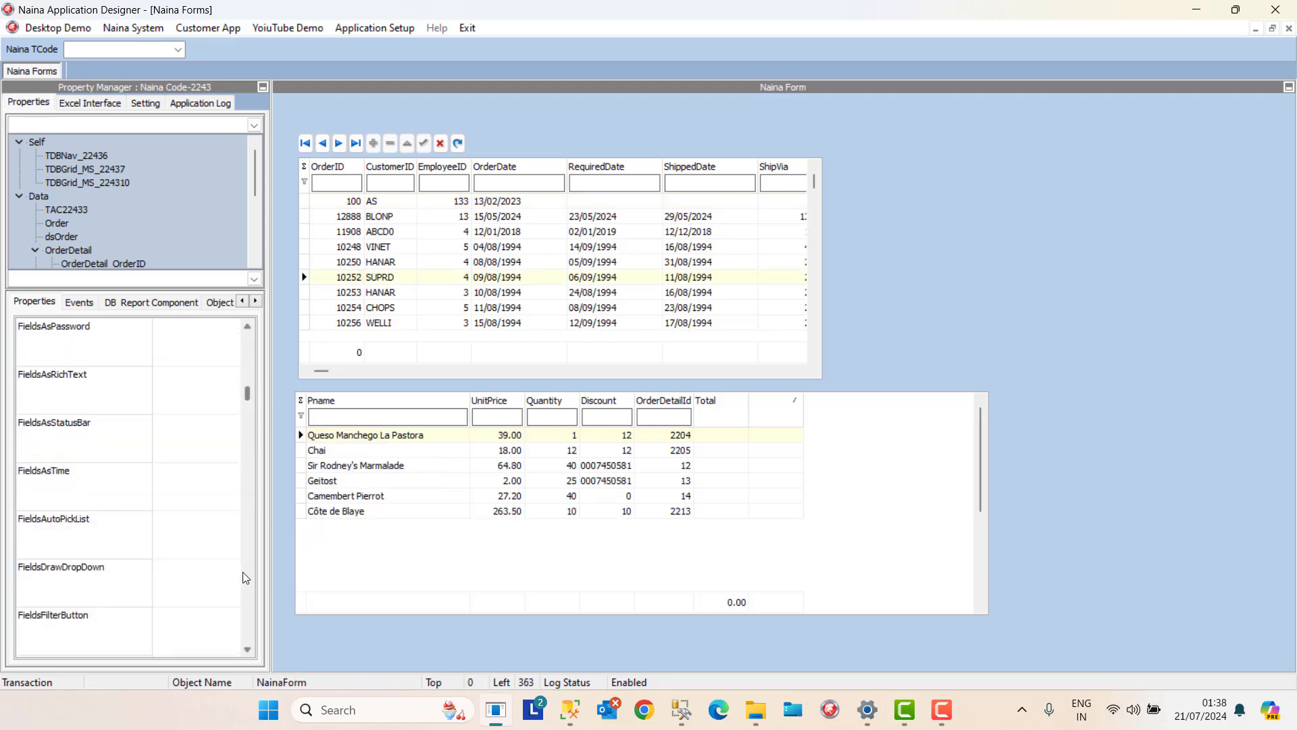
scroll(246, 577, down, 2)
scroll(245, 578, down, 3)
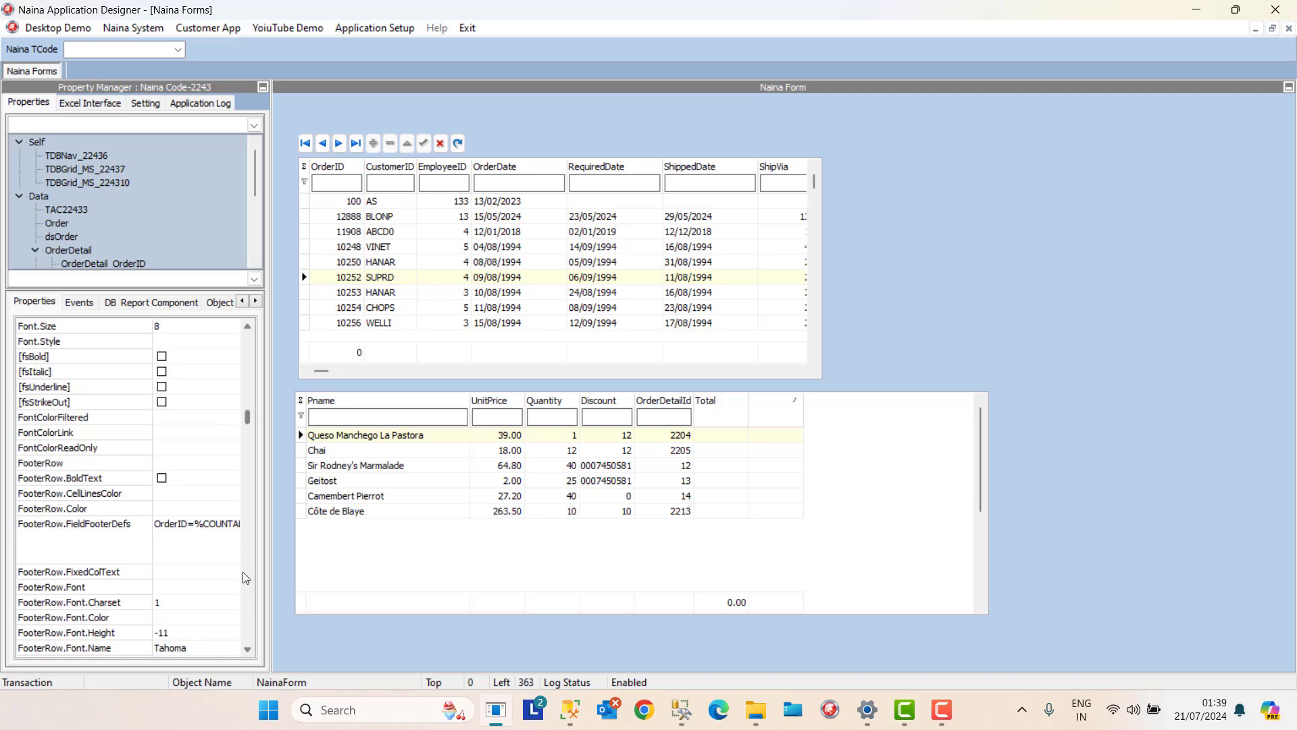
click(203, 534)
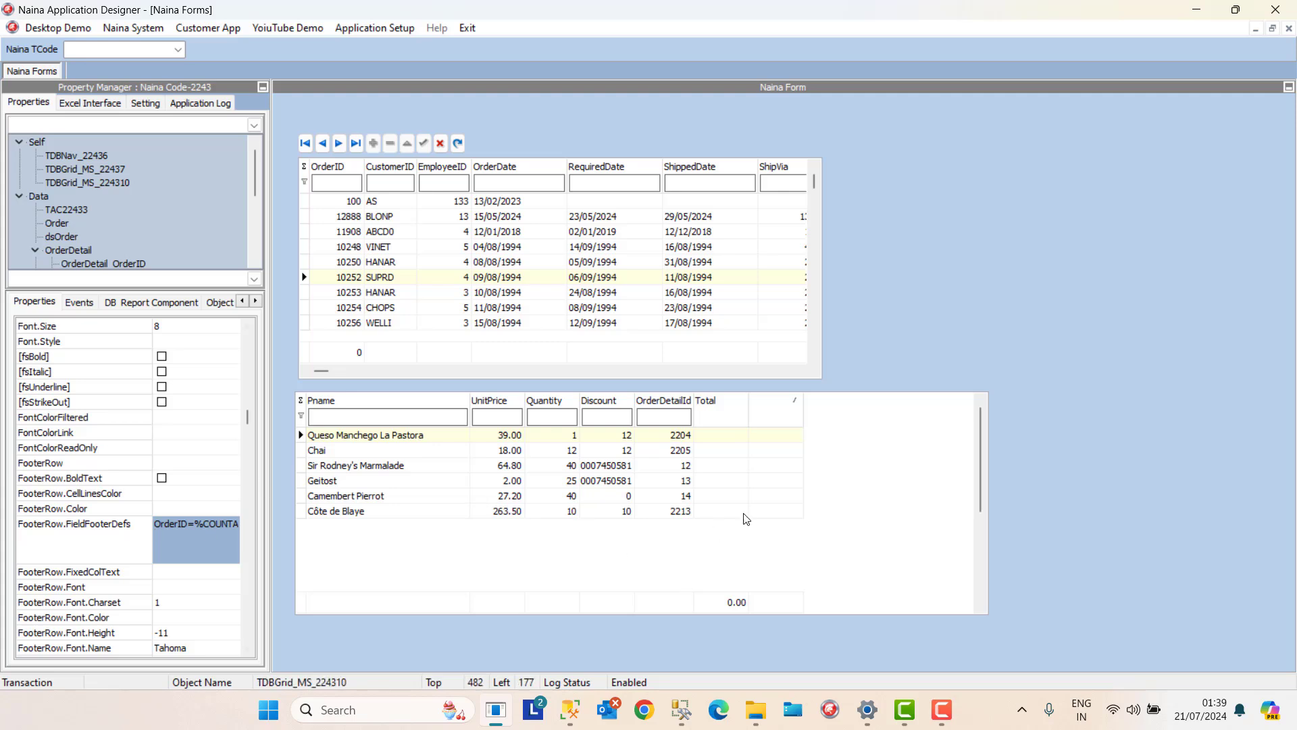
click(359, 498)
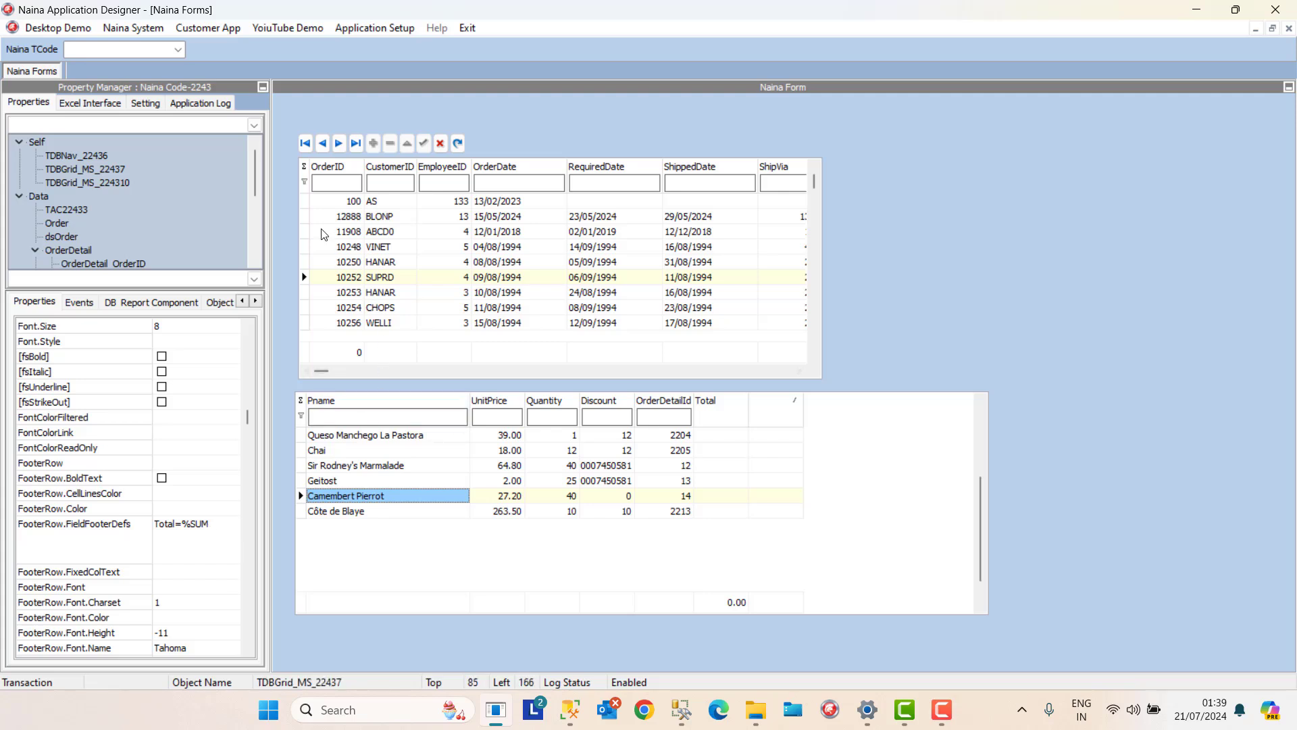
Run the Calculated Field Deno form, filter the orders by CustomerID WE, examine the footers for several orders, and close the form.
click(209, 29)
click(216, 66)
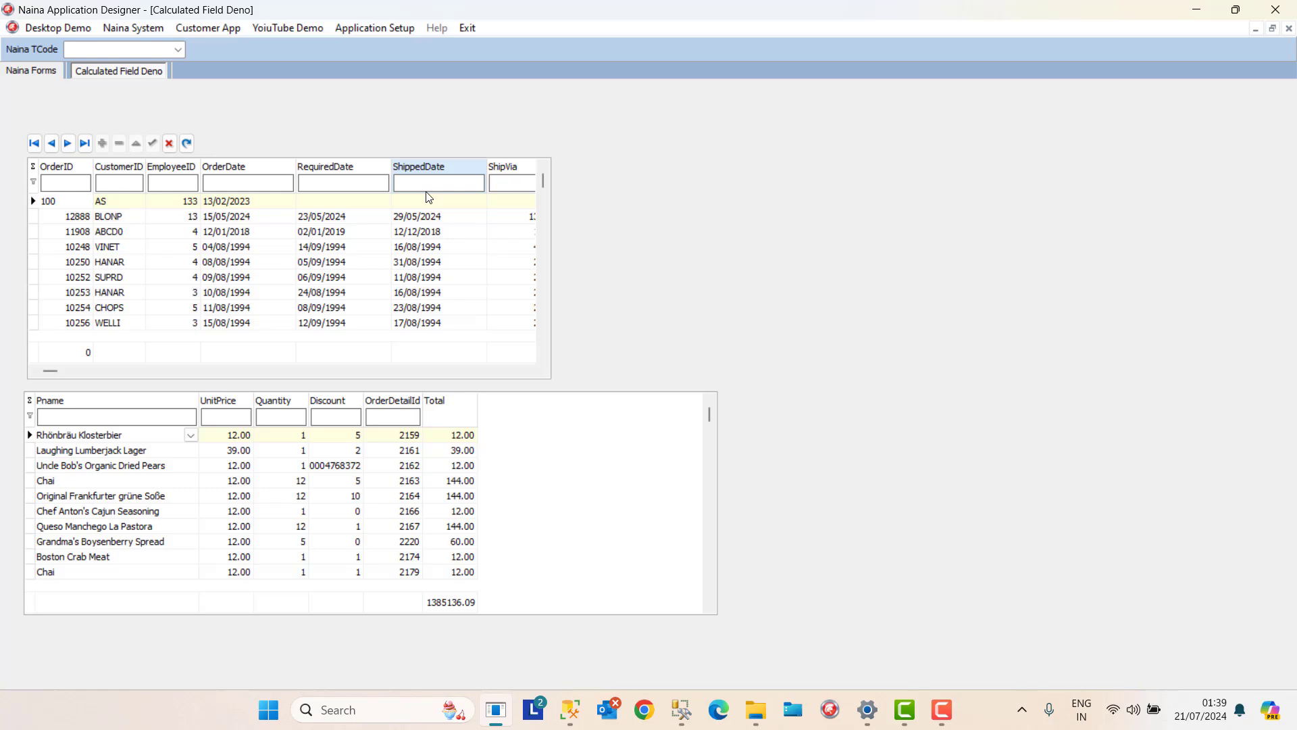
click(57, 277)
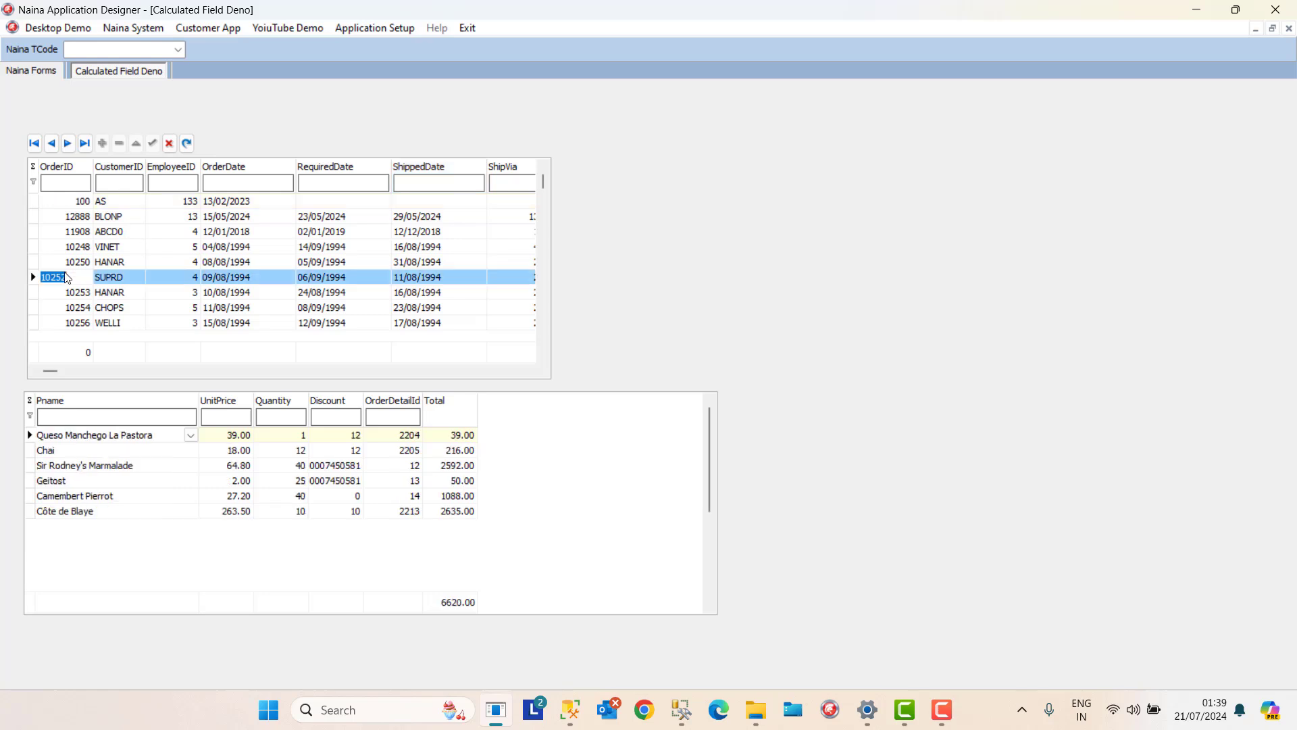
click(113, 189)
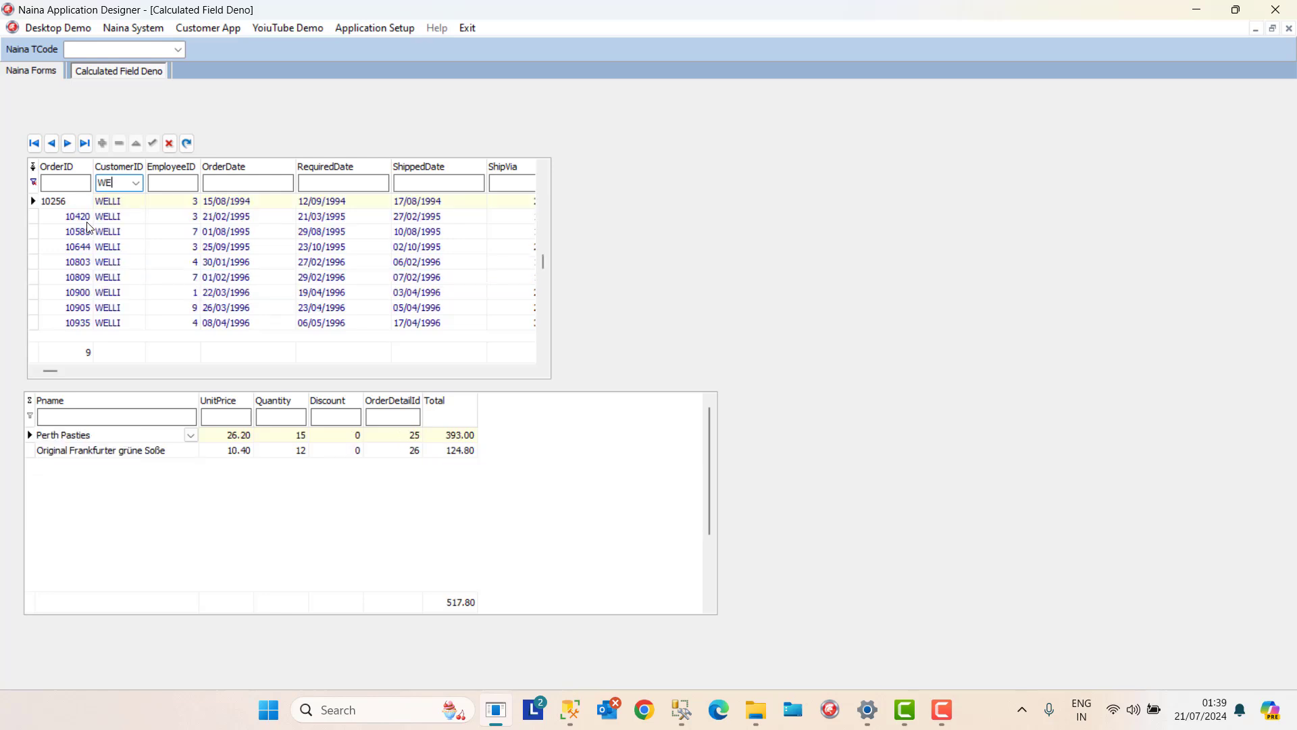
click(81, 246)
click(81, 323)
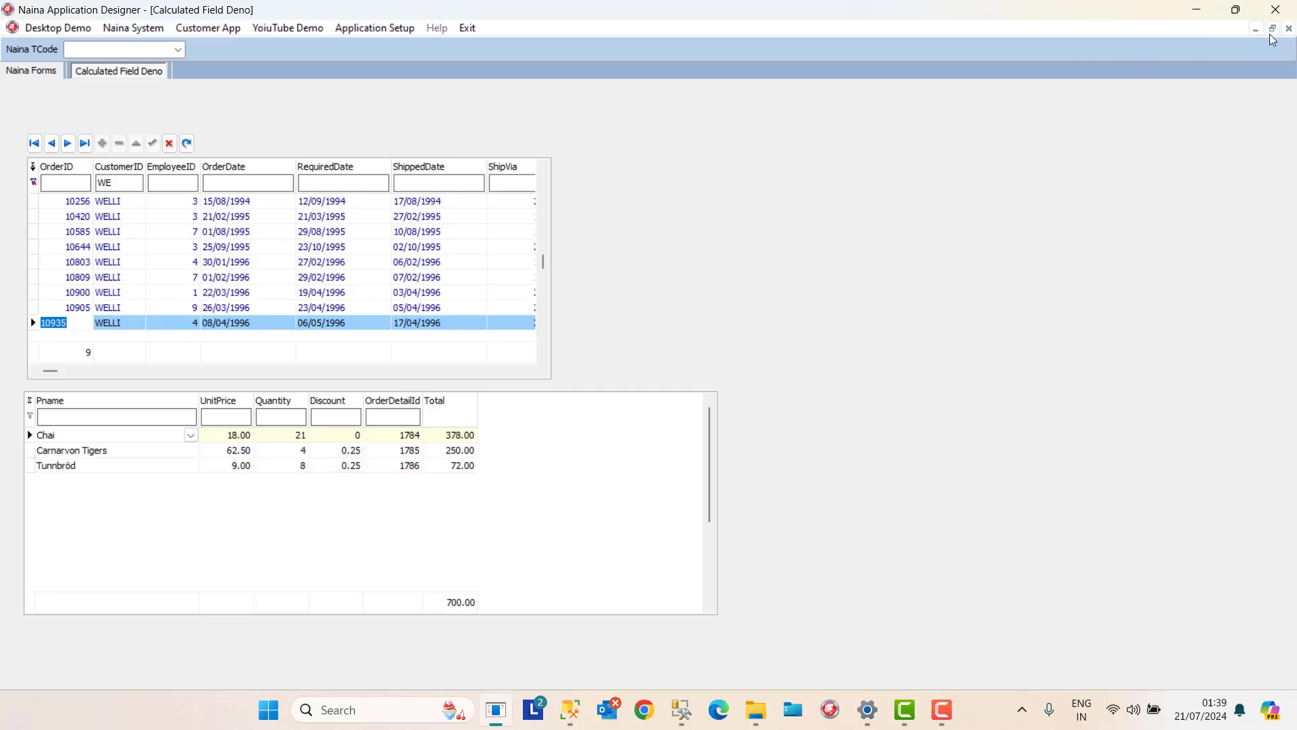
click(1289, 28)
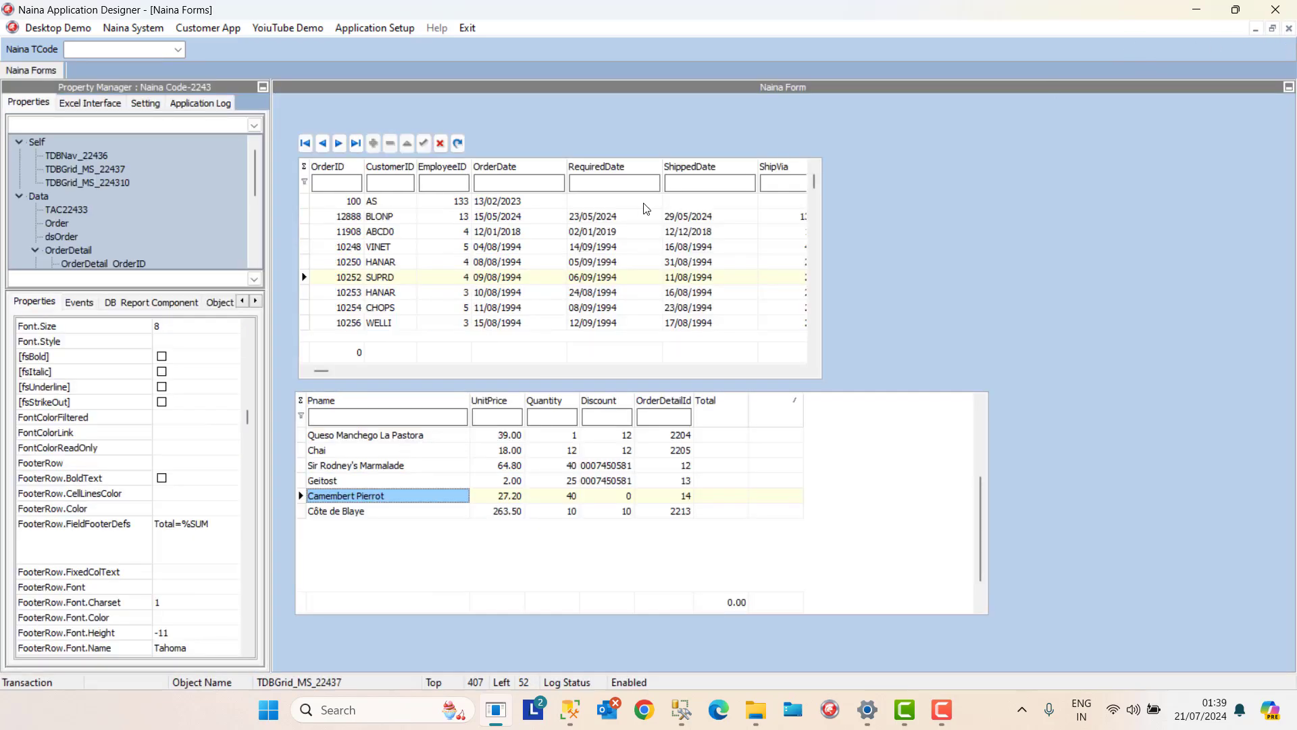
Examine the orders grid's FooterRow visibility, recalculation and refresh options, and select the detail grid.
click(373, 230)
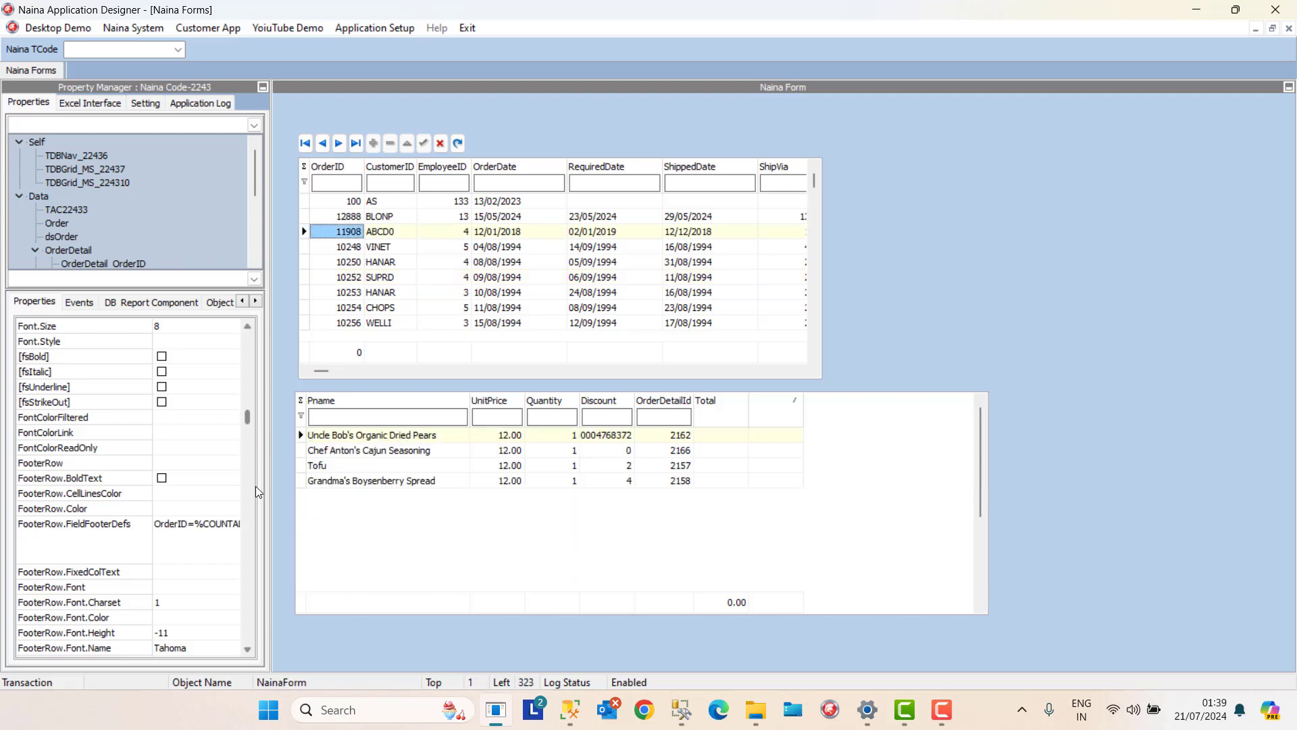
click(244, 531)
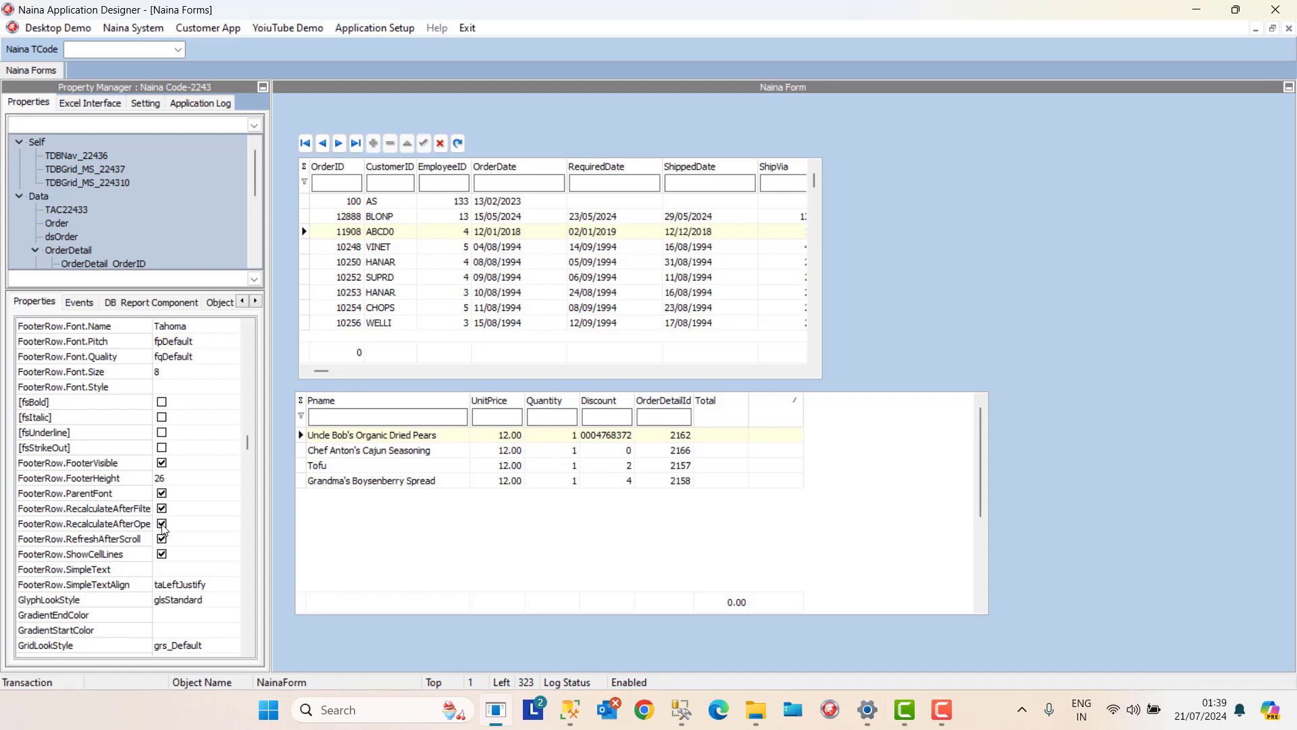
click(301, 449)
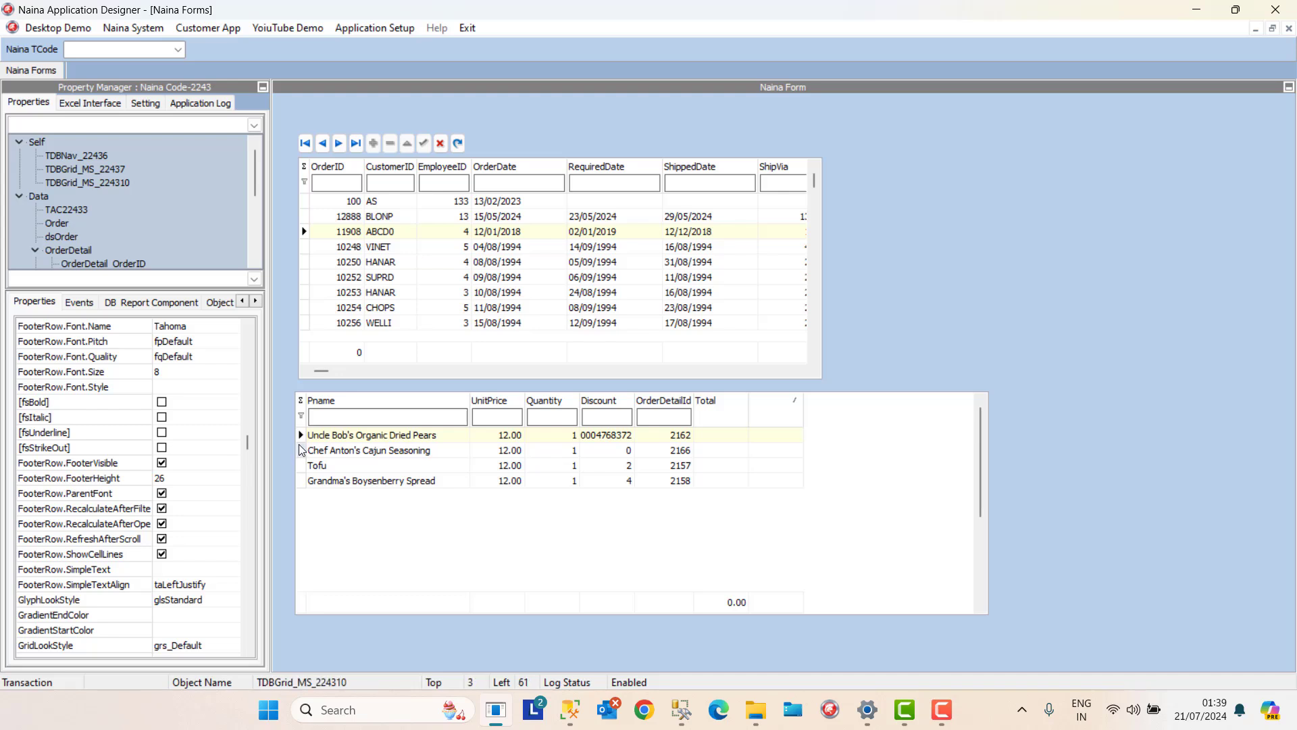
Check the detail grid for orders 10248 and 12888, and add a TButton beside the orders navigator.
click(348, 247)
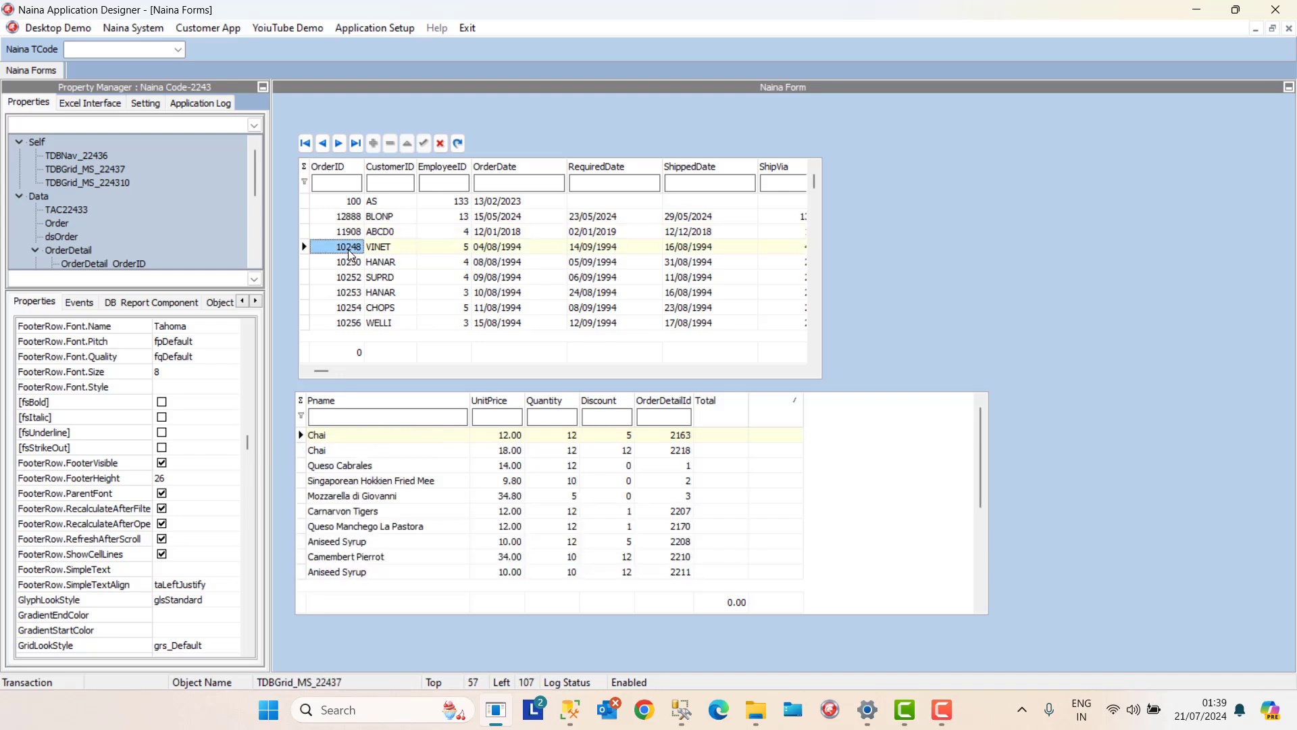
click(343, 223)
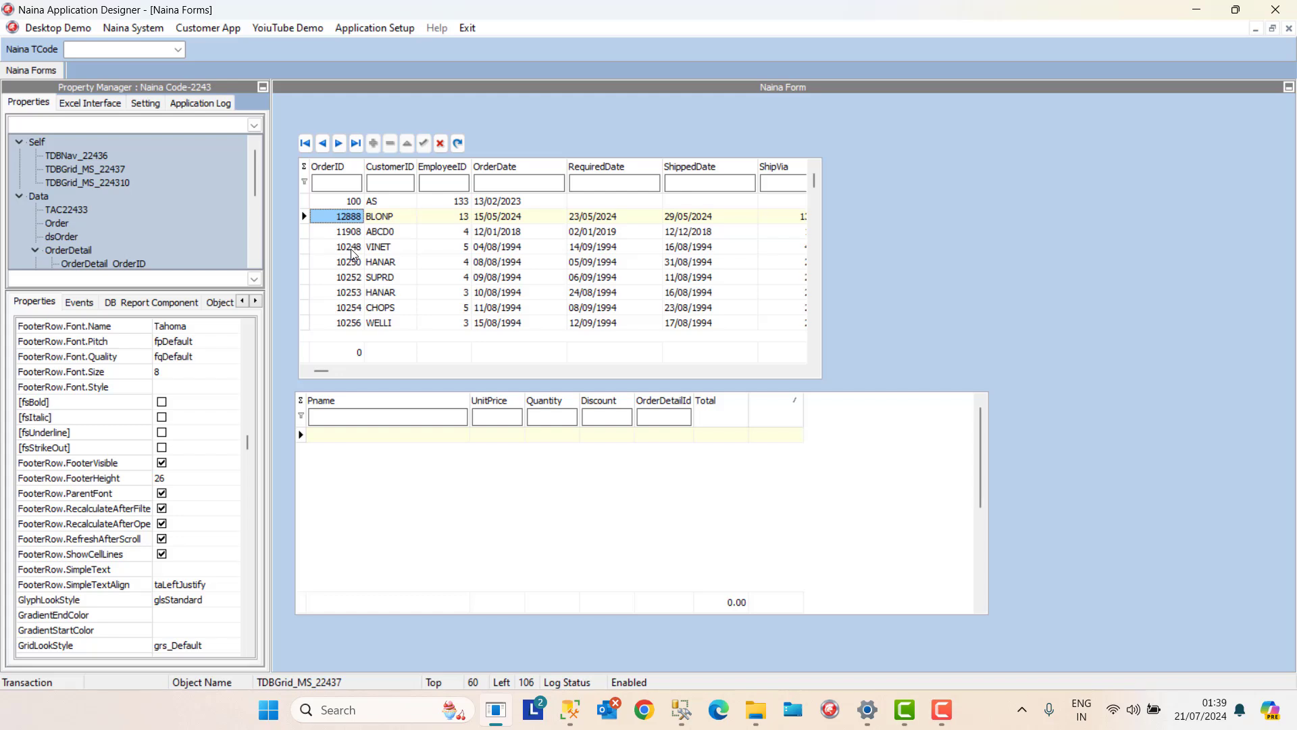
right_click(484, 137)
mouse_move(541, 162)
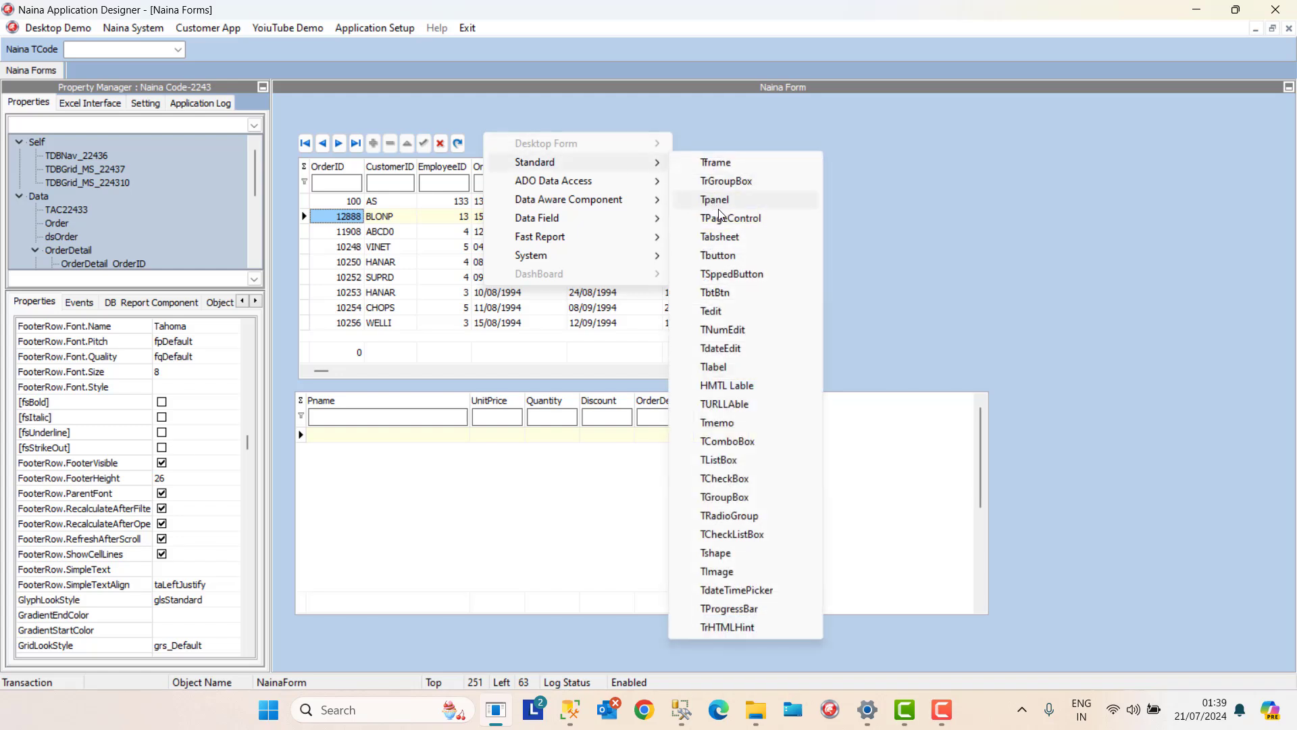
click(720, 255)
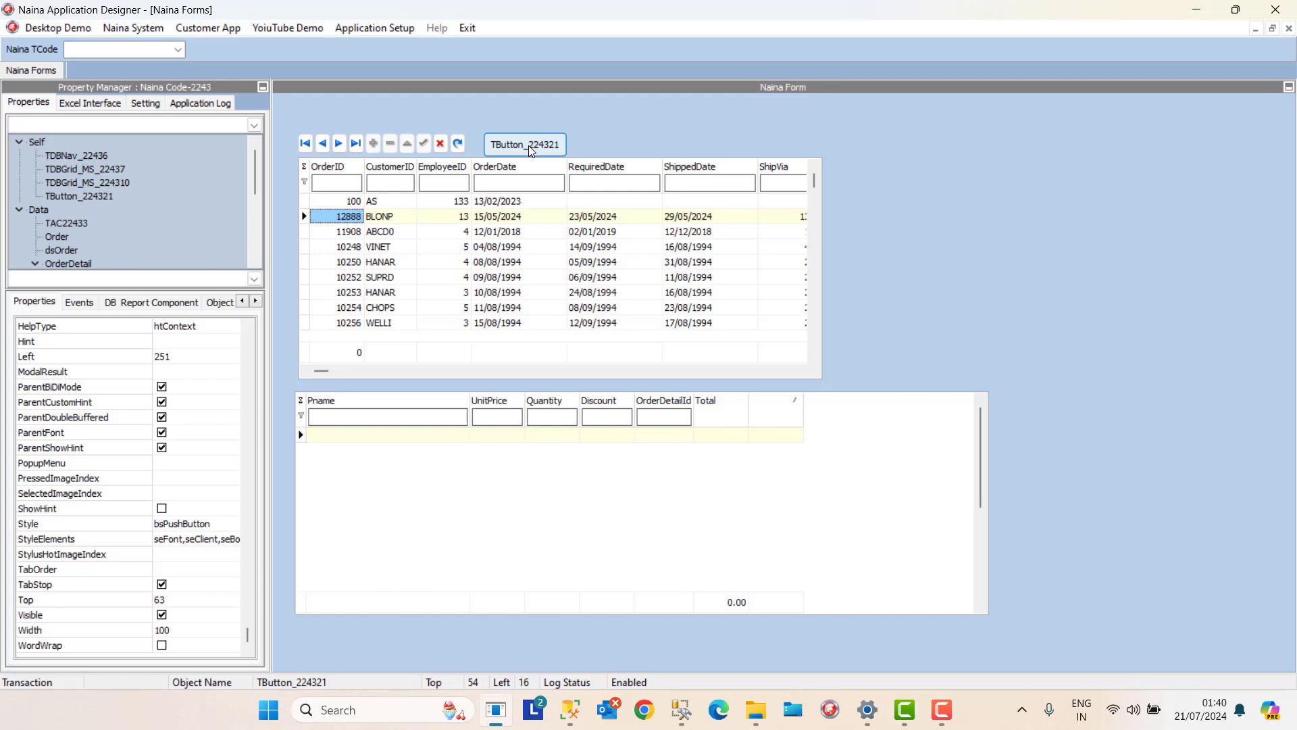
click(465, 157)
Set the new button's OnClick event script to oRDER.OPEN.
click(79, 303)
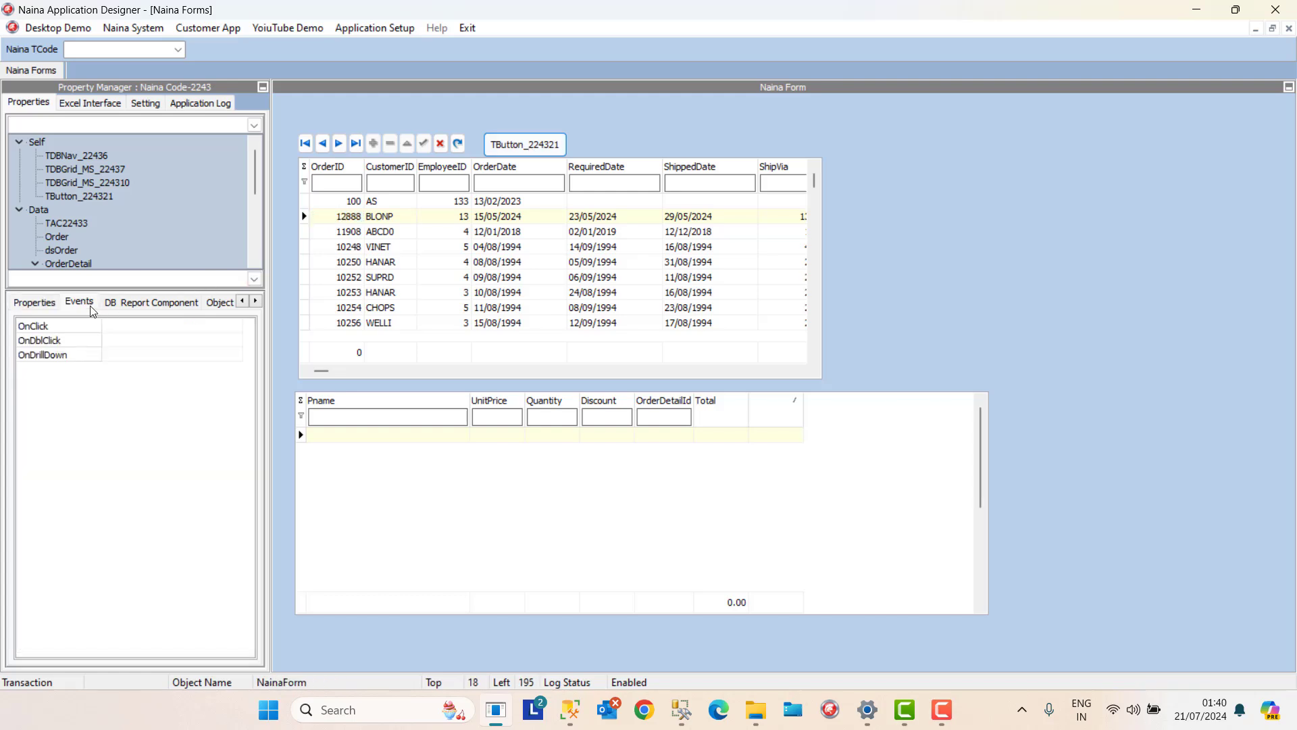
double_click(133, 326)
click(348, 169)
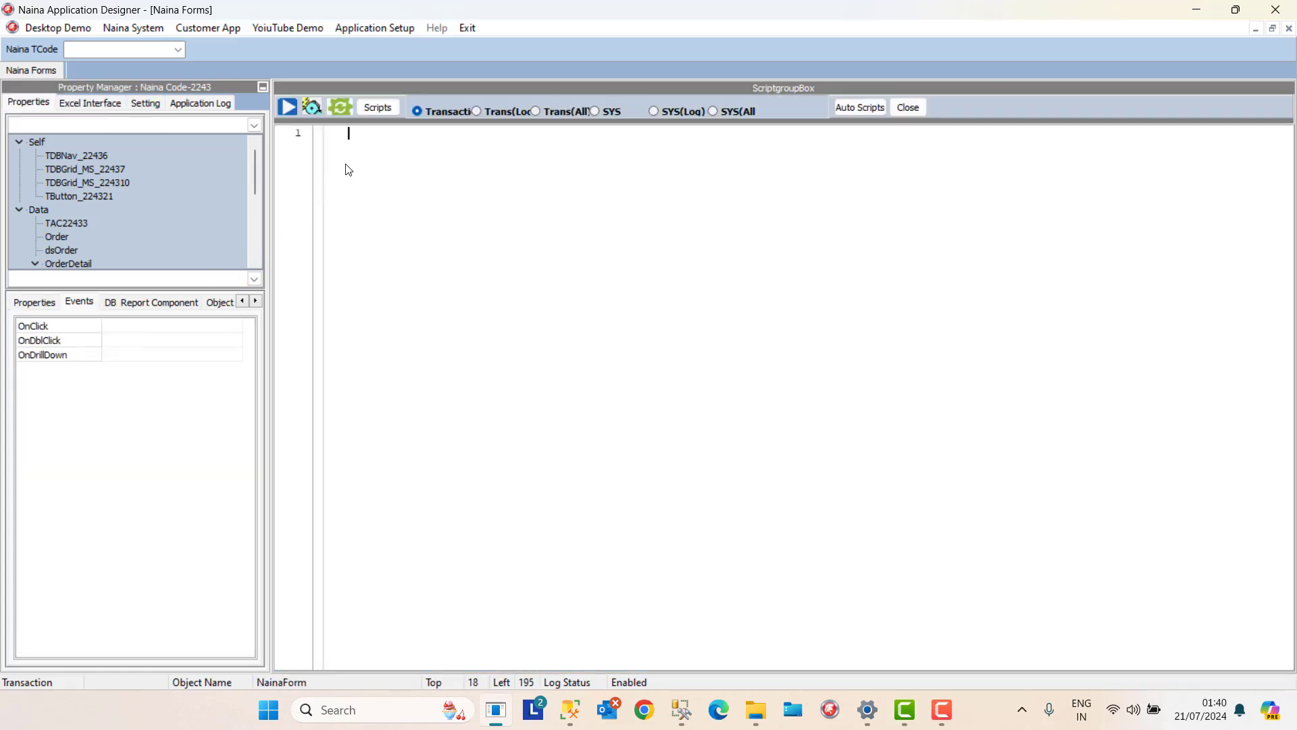
text(oRDER.OPEN)
click(348, 109)
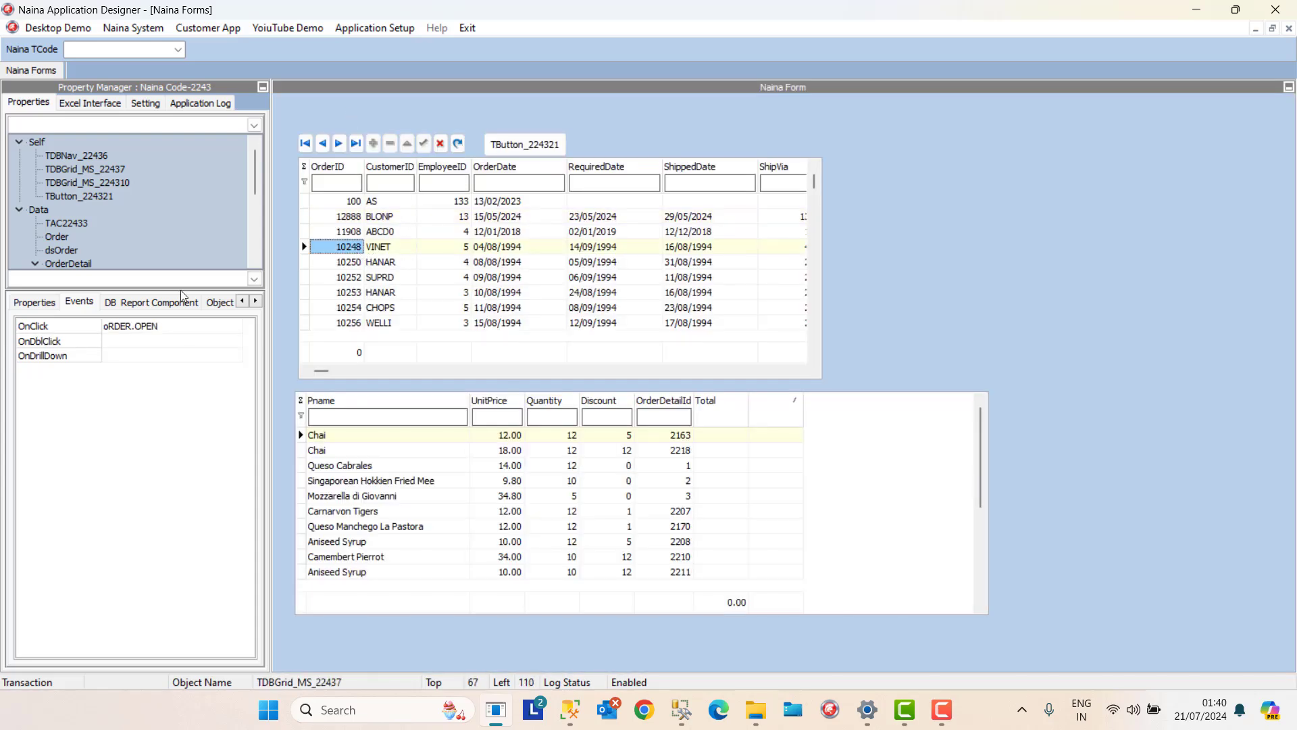
Turn off the Active property of the Order dataset.
click(46, 304)
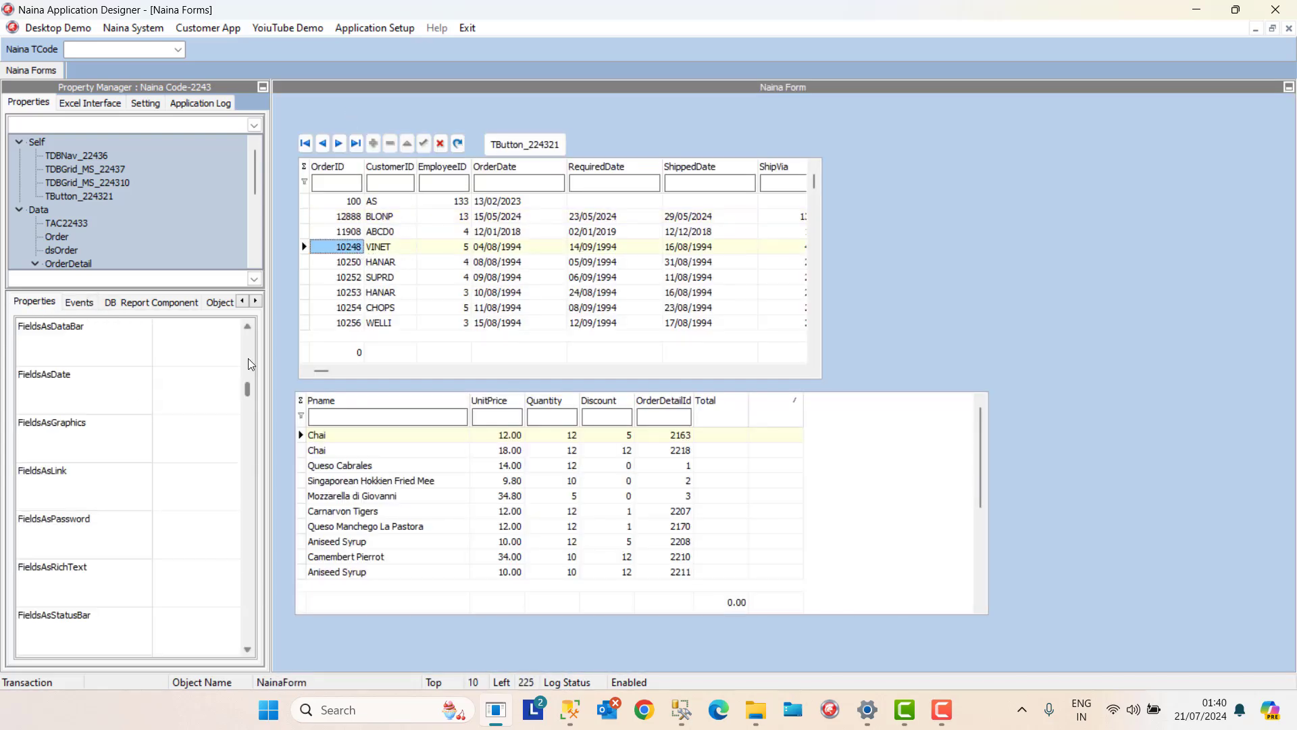
drag(249, 397, 240, 318)
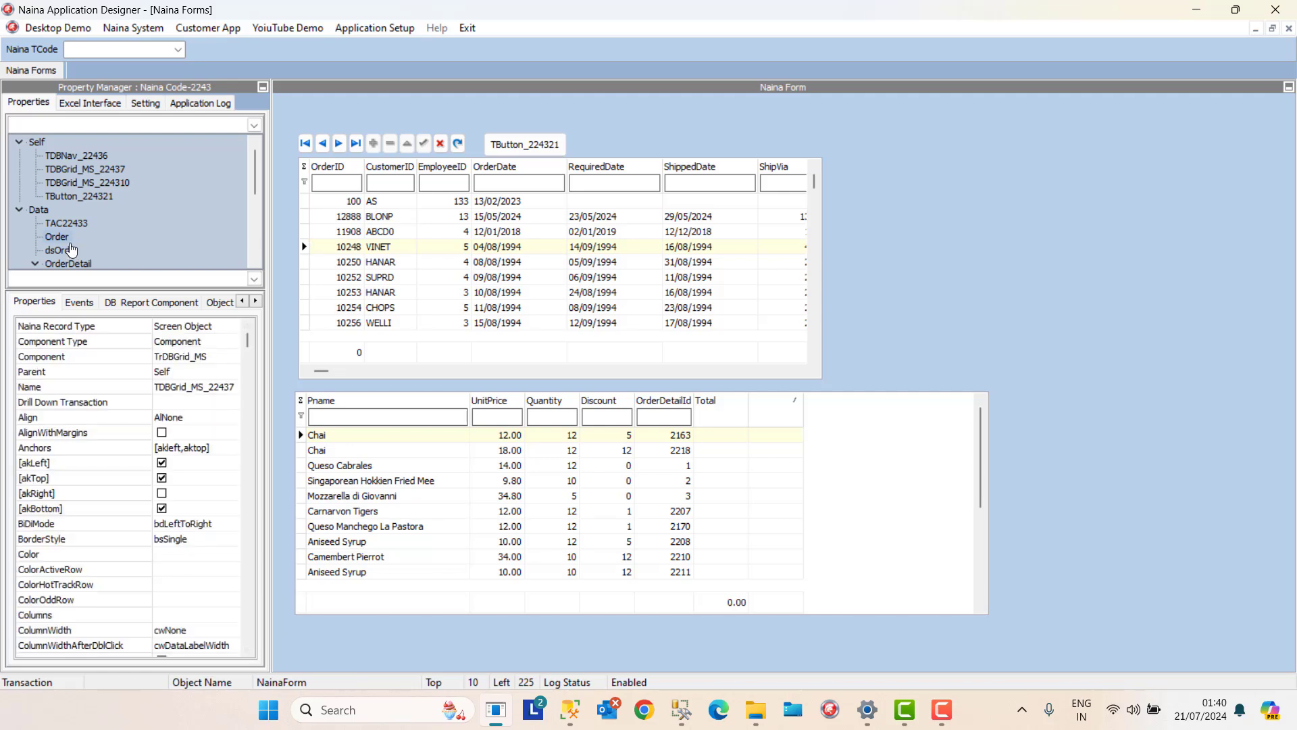
click(58, 238)
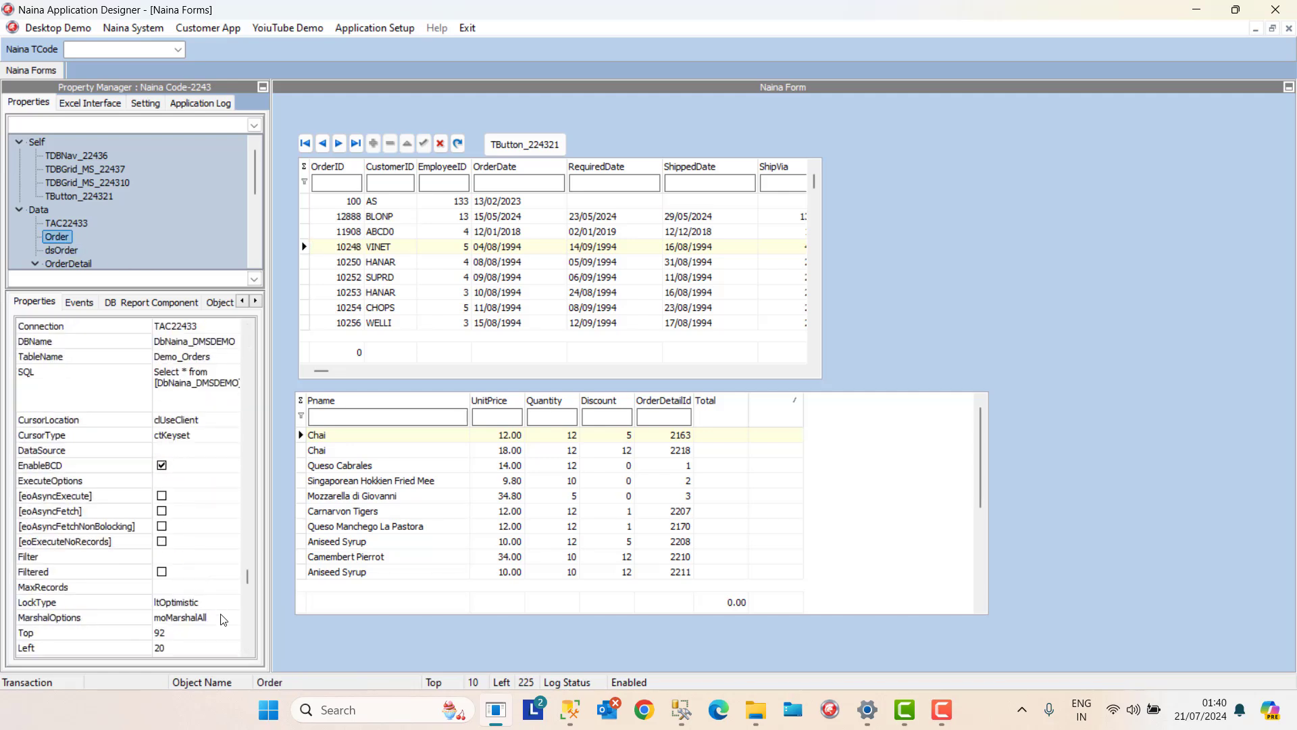
click(246, 637)
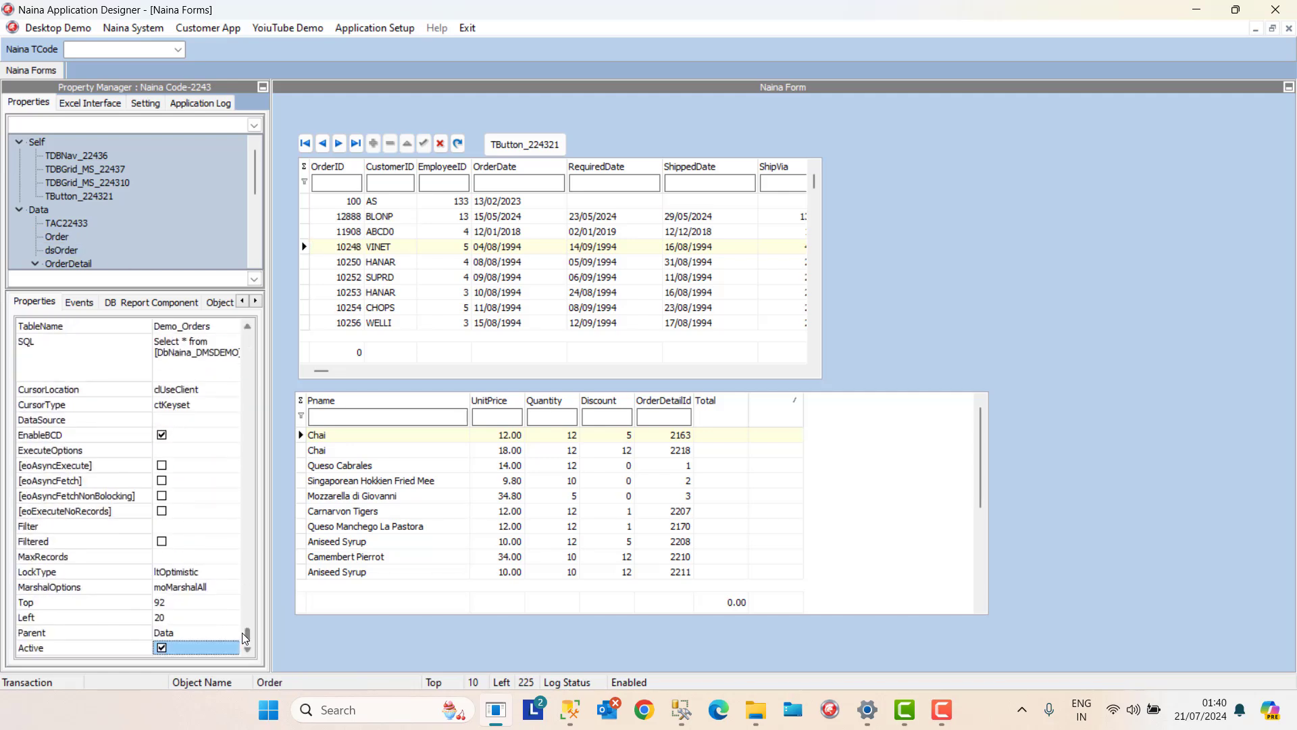
click(162, 648)
click(207, 608)
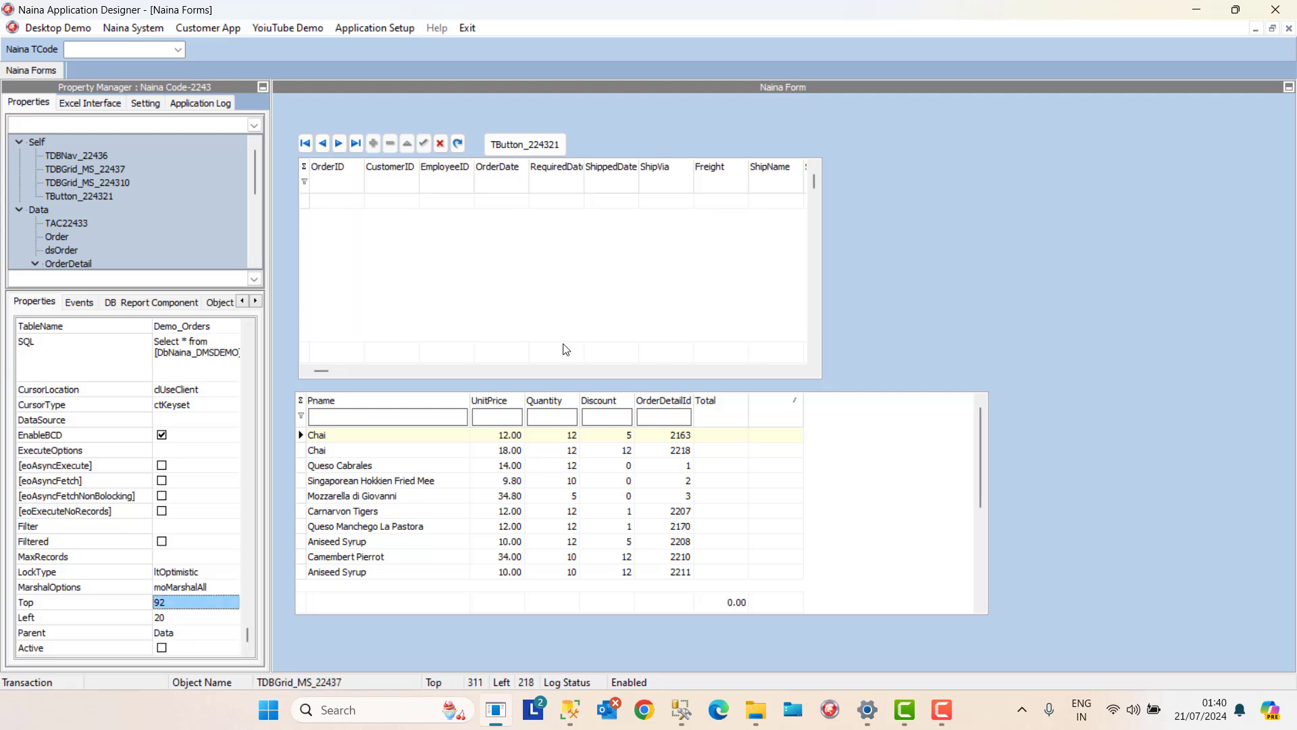
Turn off the Active property of the OrderDetail dataset.
click(329, 483)
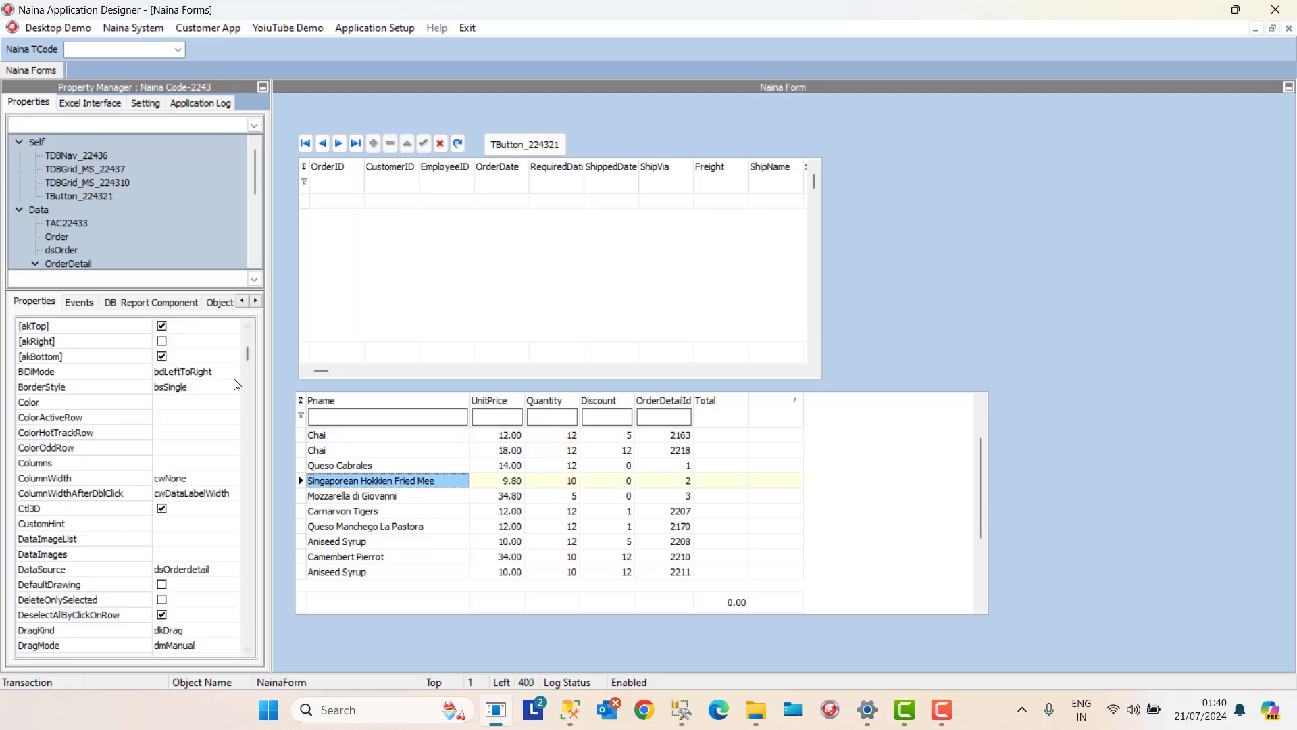
click(76, 264)
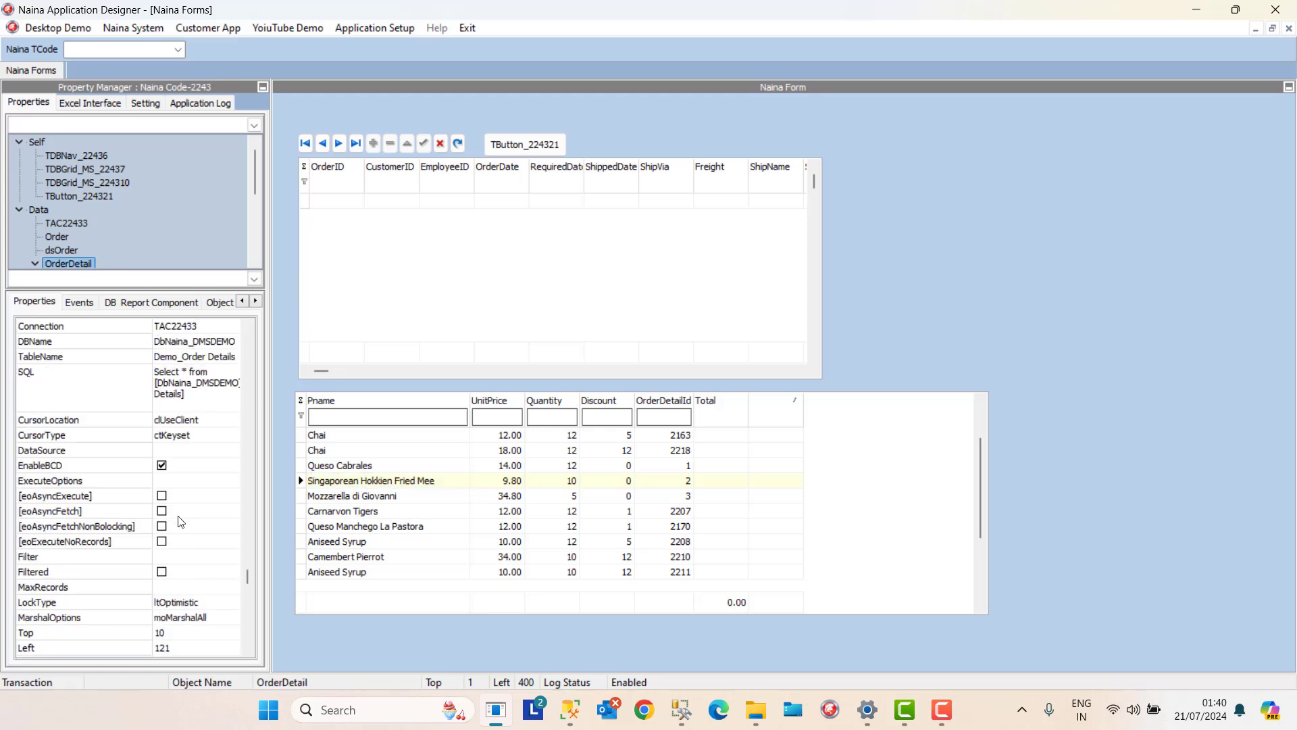
click(246, 637)
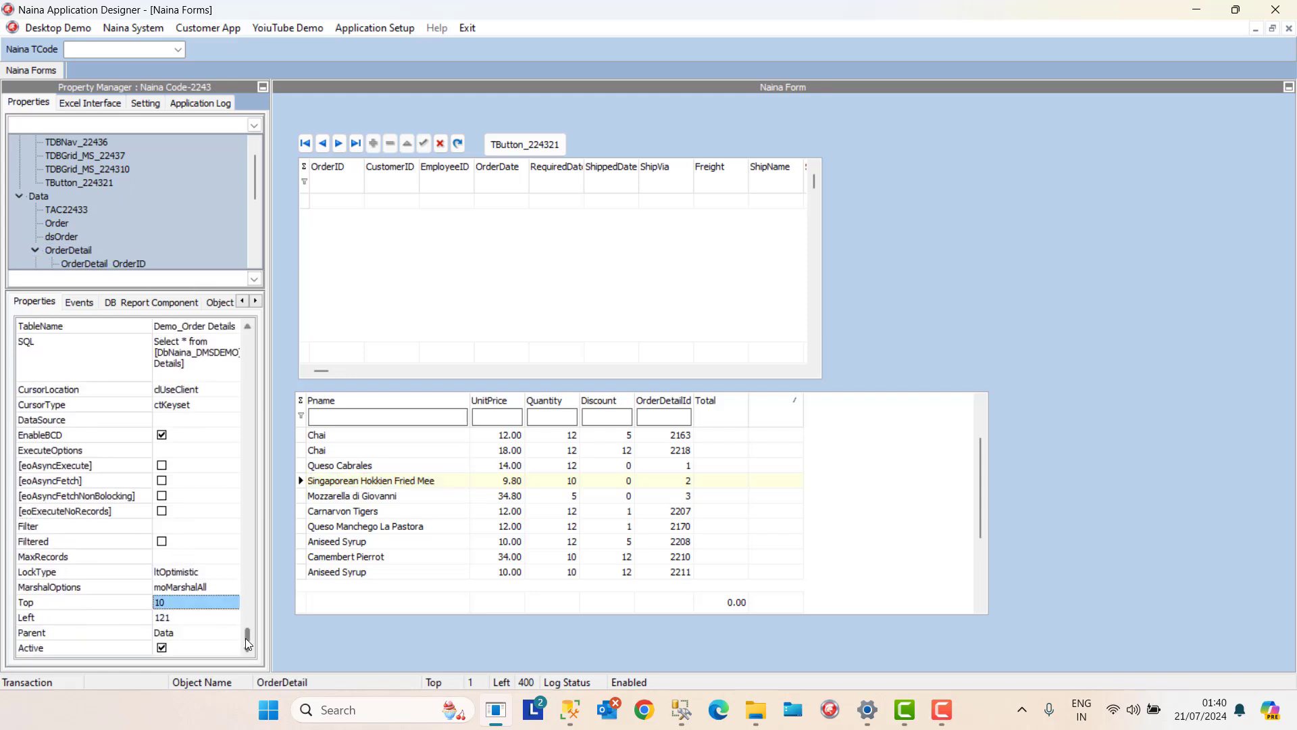
click(162, 647)
click(212, 628)
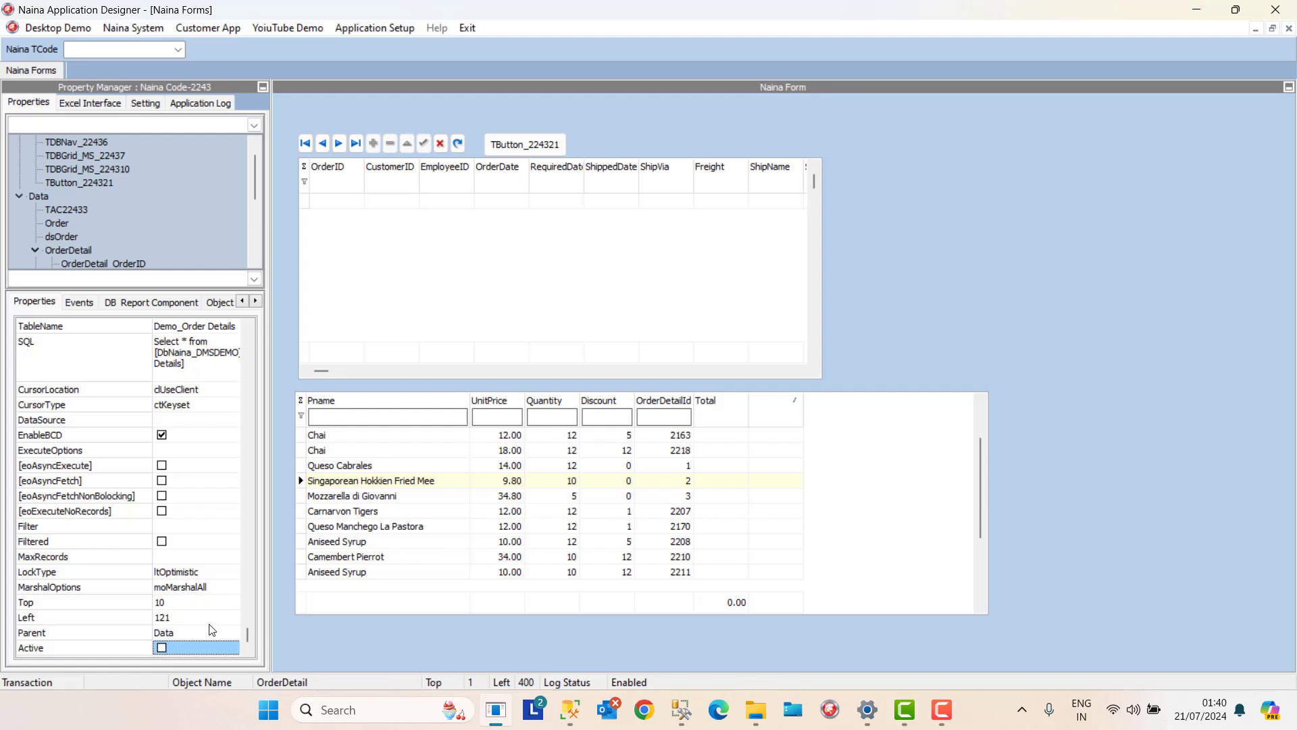
Run the Calculated Field Deno form, load the orders with the new button, and examine the footers for orders 10250, 10253 and 10248.
click(192, 31)
click(194, 61)
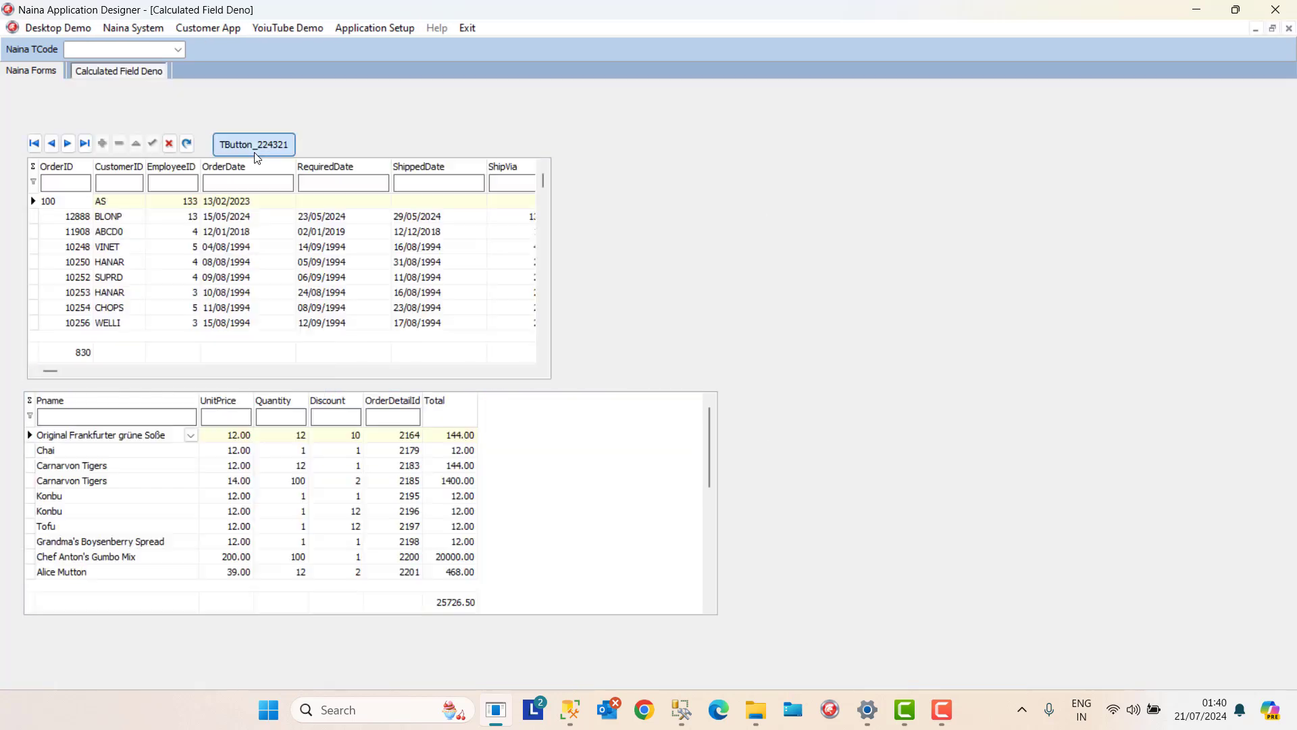
click(84, 263)
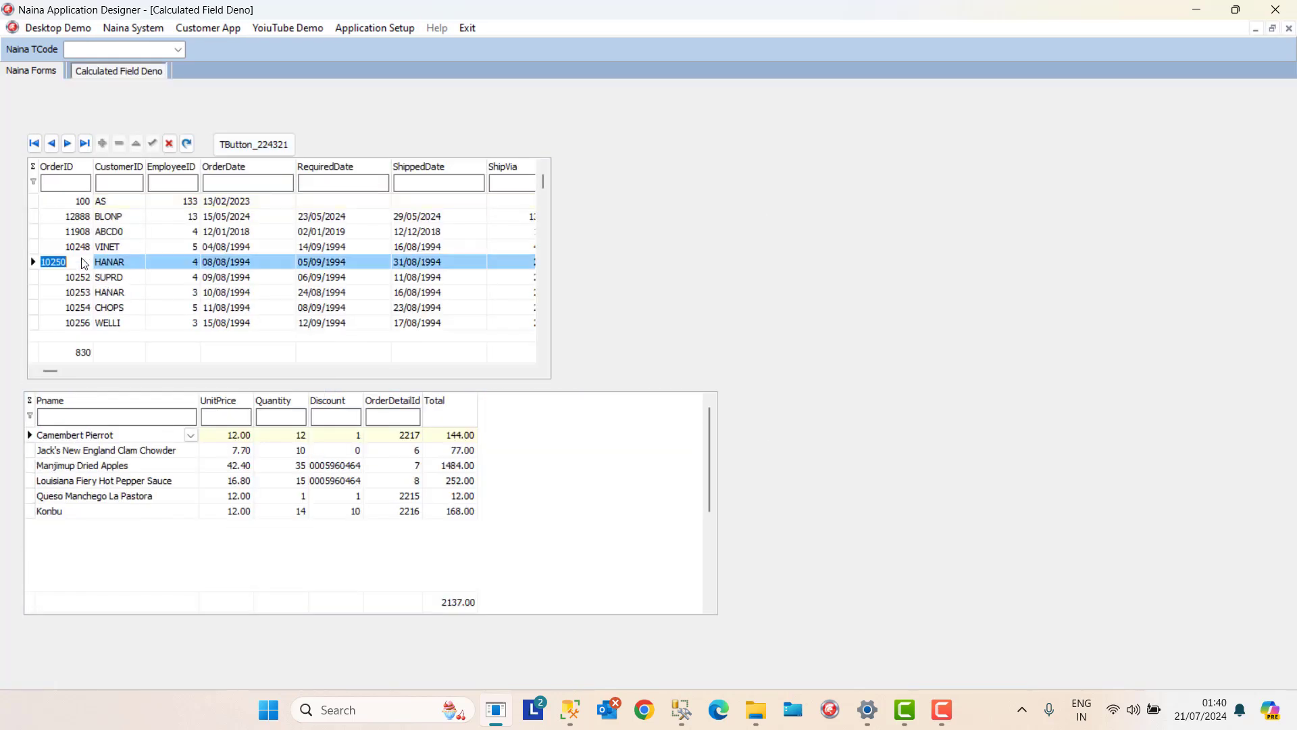
click(85, 293)
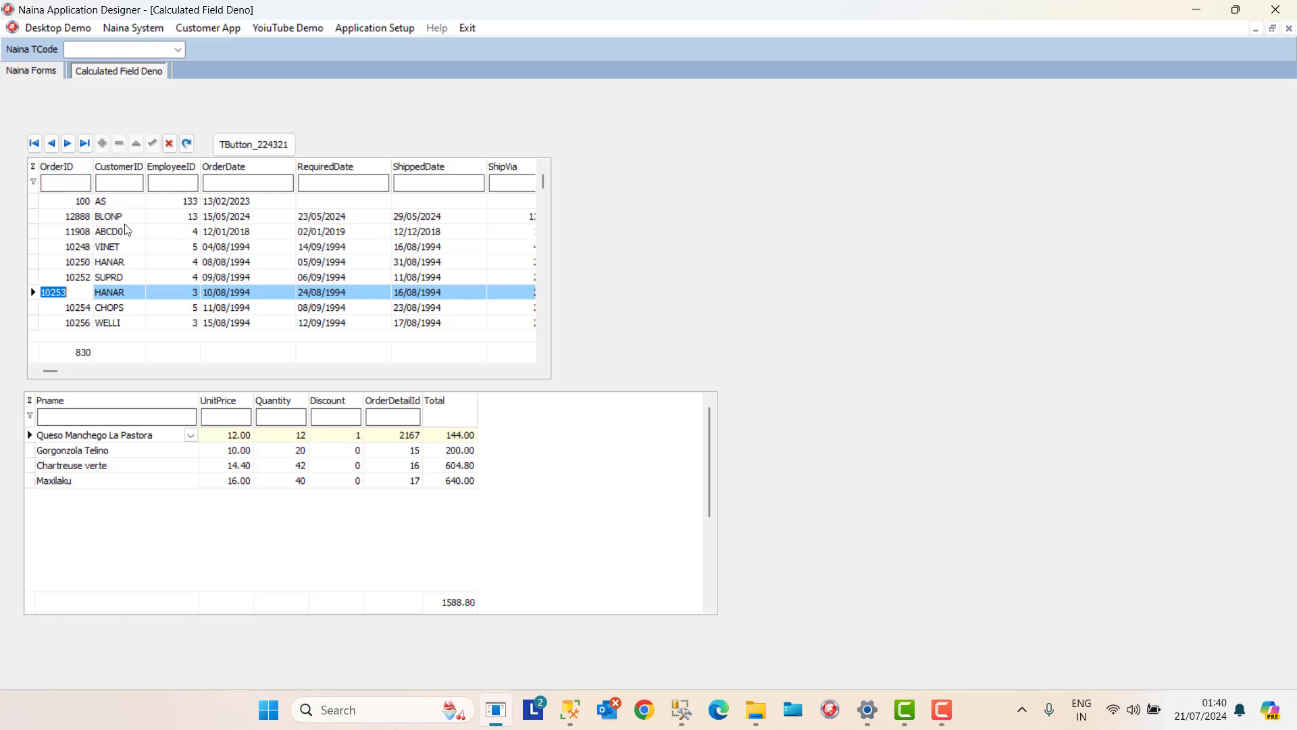
click(127, 247)
Filter the orders by CustomerID VI and examine the order count and the detail total for order 10459.
click(119, 183)
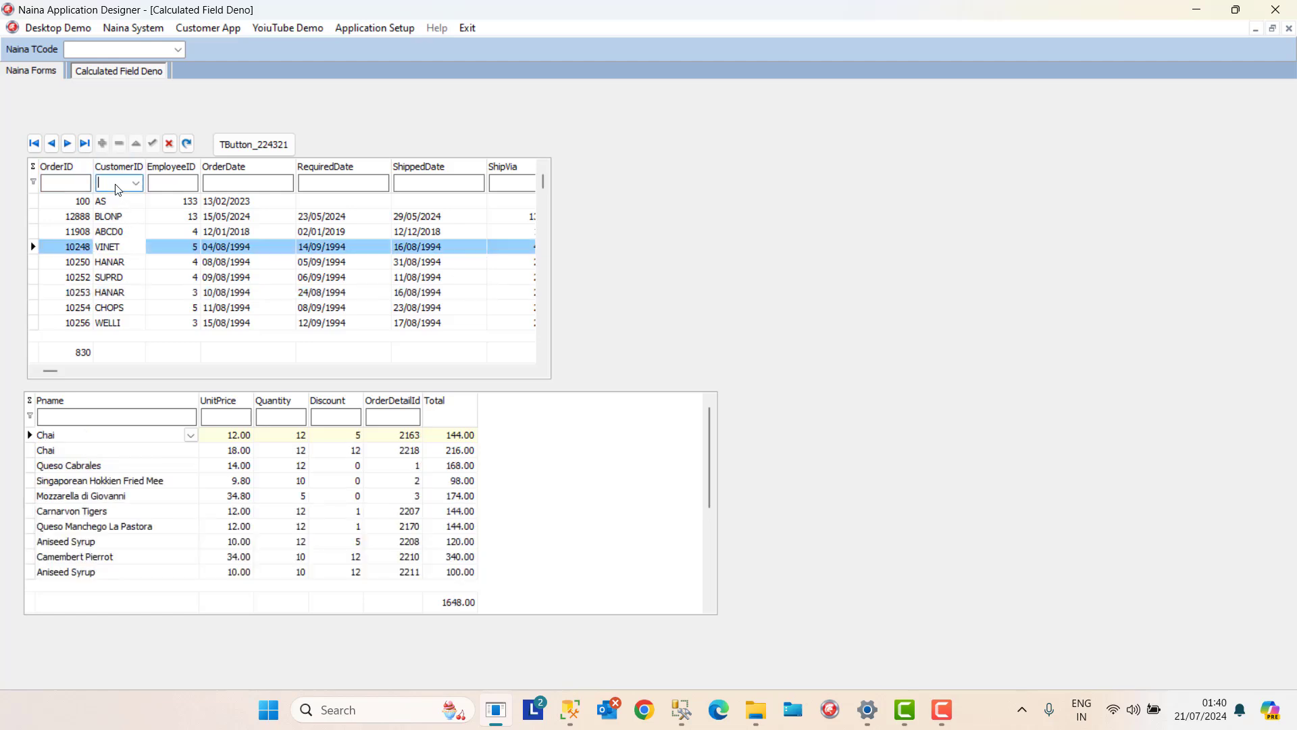
key(Return)
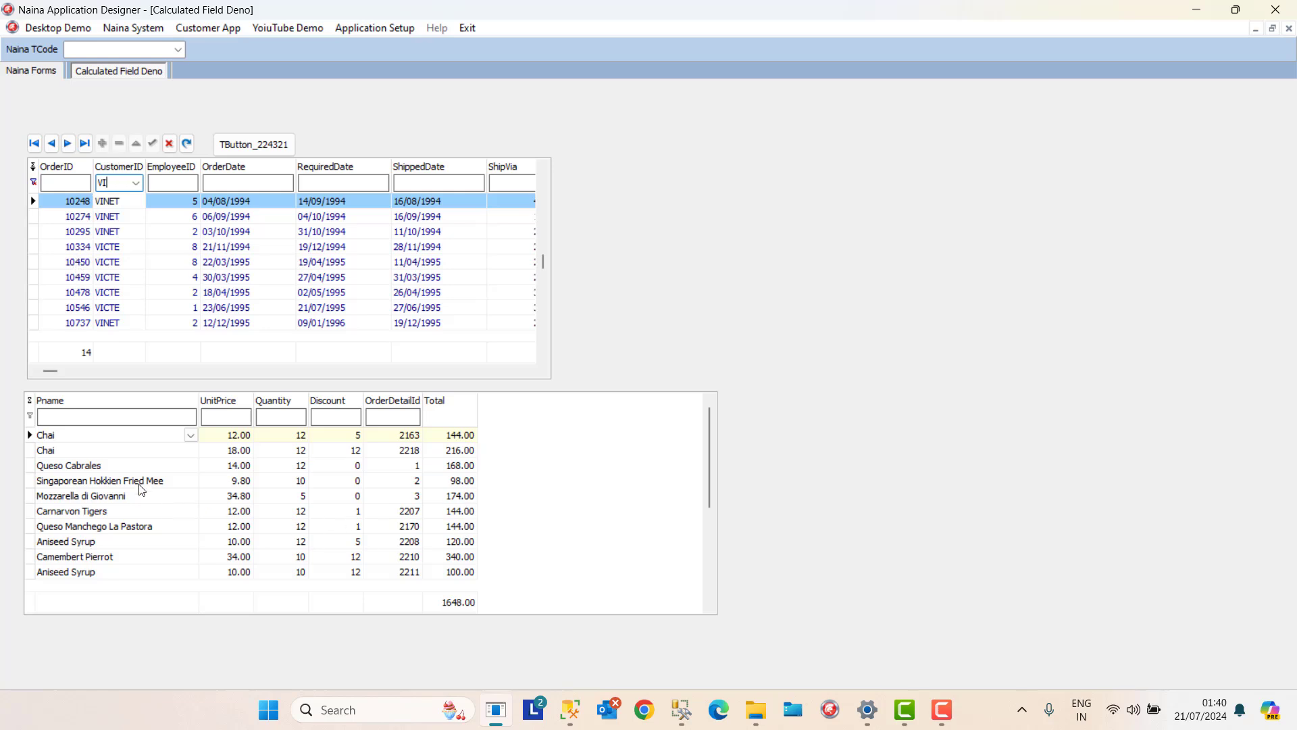
click(116, 497)
click(108, 278)
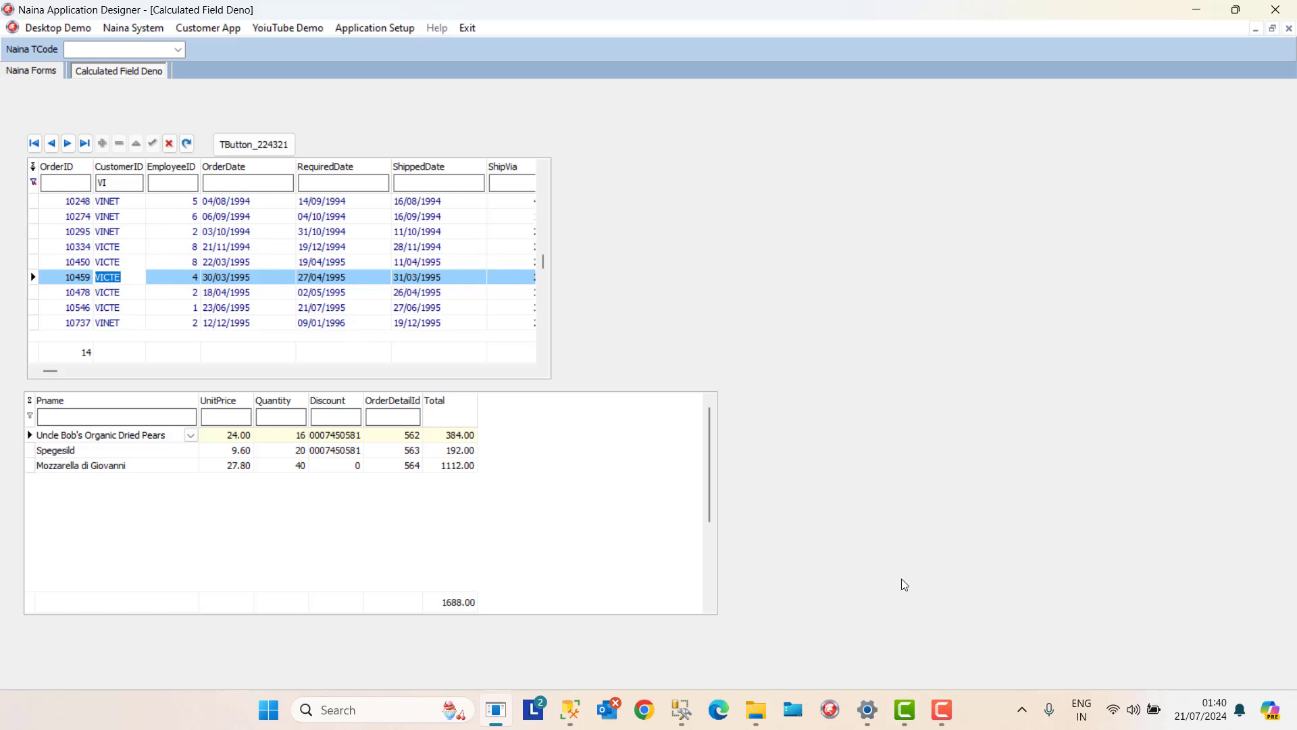
click(906, 711)
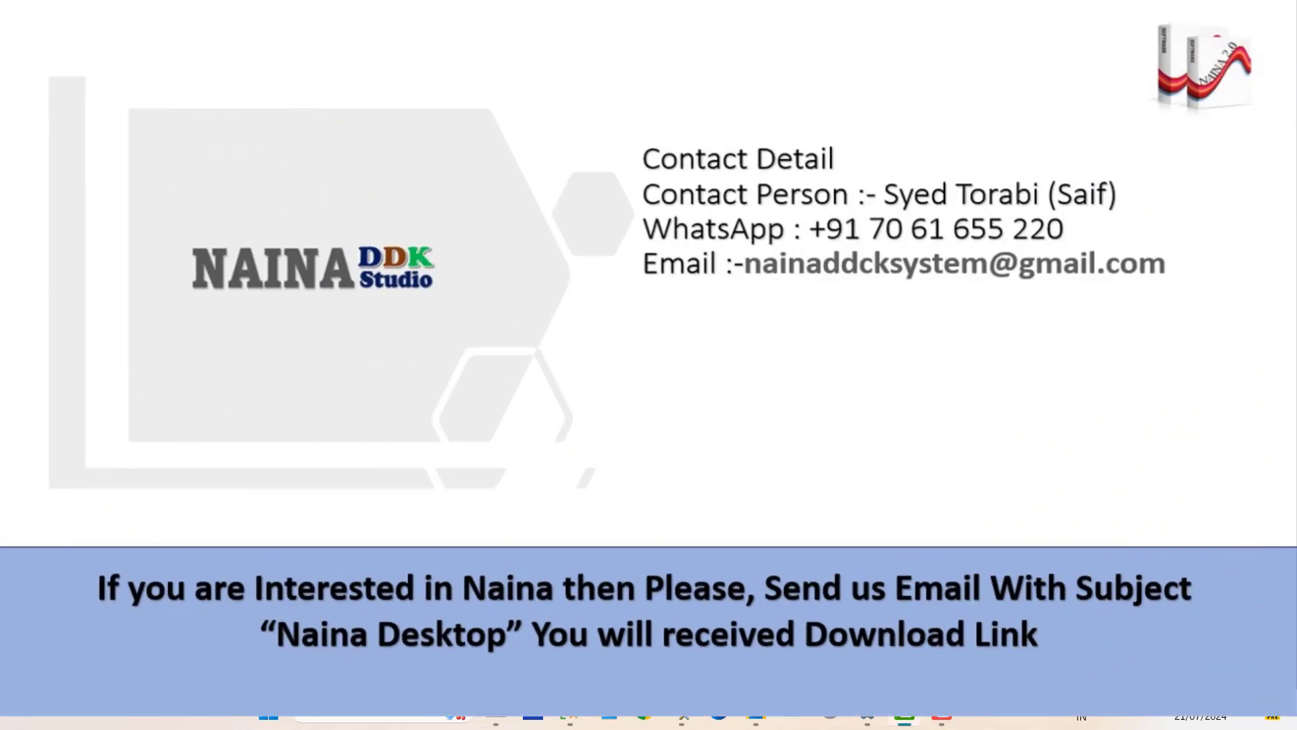